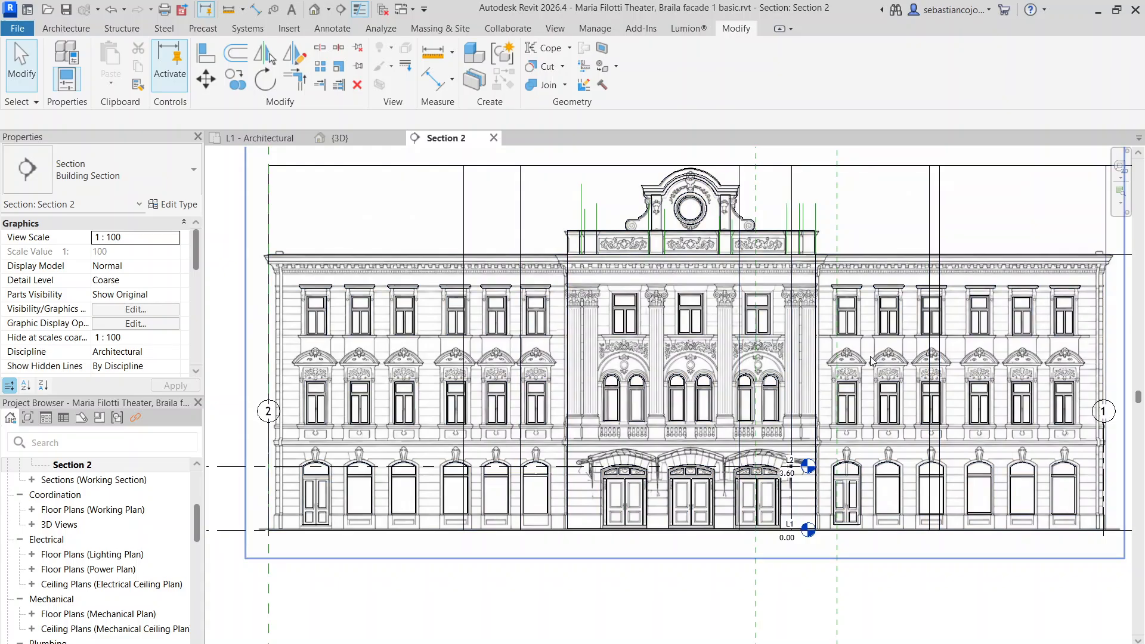
# Edit the facade's generic model in place and start a new extrusion
pyautogui.scroll(1, 592, 356)
pyautogui.moveTo(592, 356); pyautogui.dragTo(854, 364, button='middle')
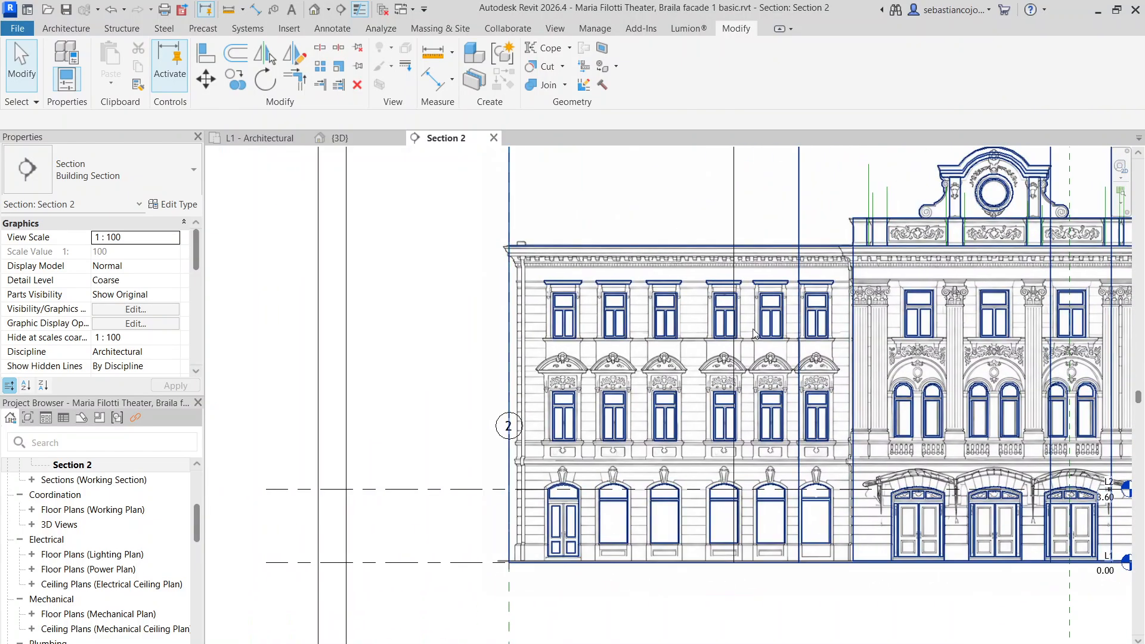
pyautogui.scroll(3, 634, 322)
pyautogui.moveTo(634, 538); pyautogui.dragTo(626, 398, button='middle')
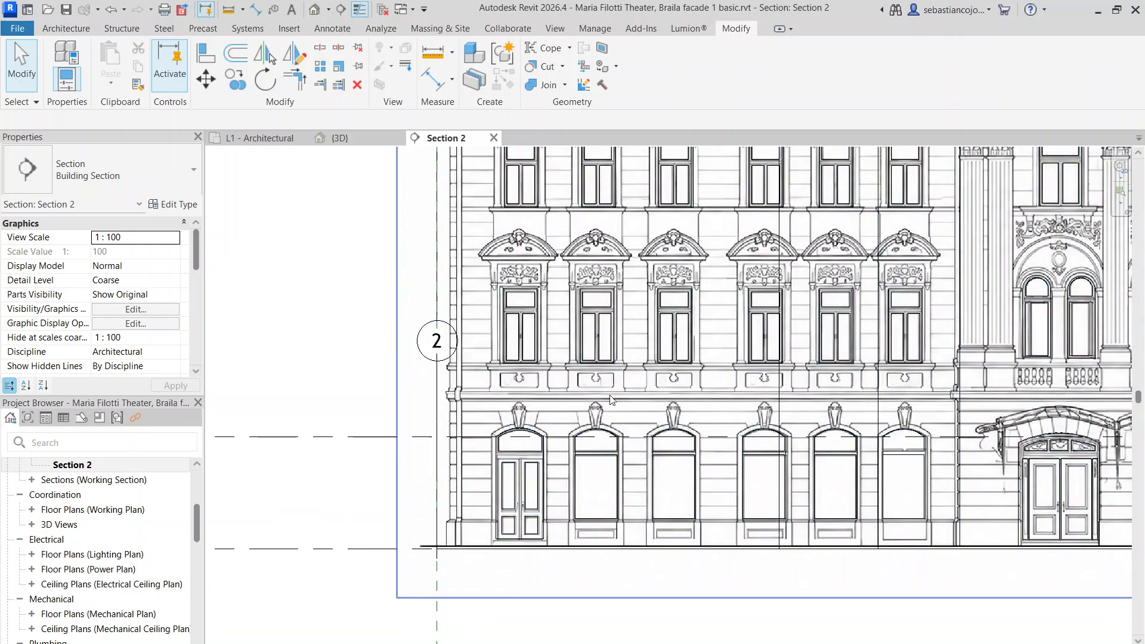
pyautogui.scroll(-5, 620, 438)
pyautogui.scroll(1, 942, 373)
pyautogui.moveTo(943, 373); pyautogui.dragTo(677, 389, button='middle')
pyautogui.scroll(5, 881, 316)
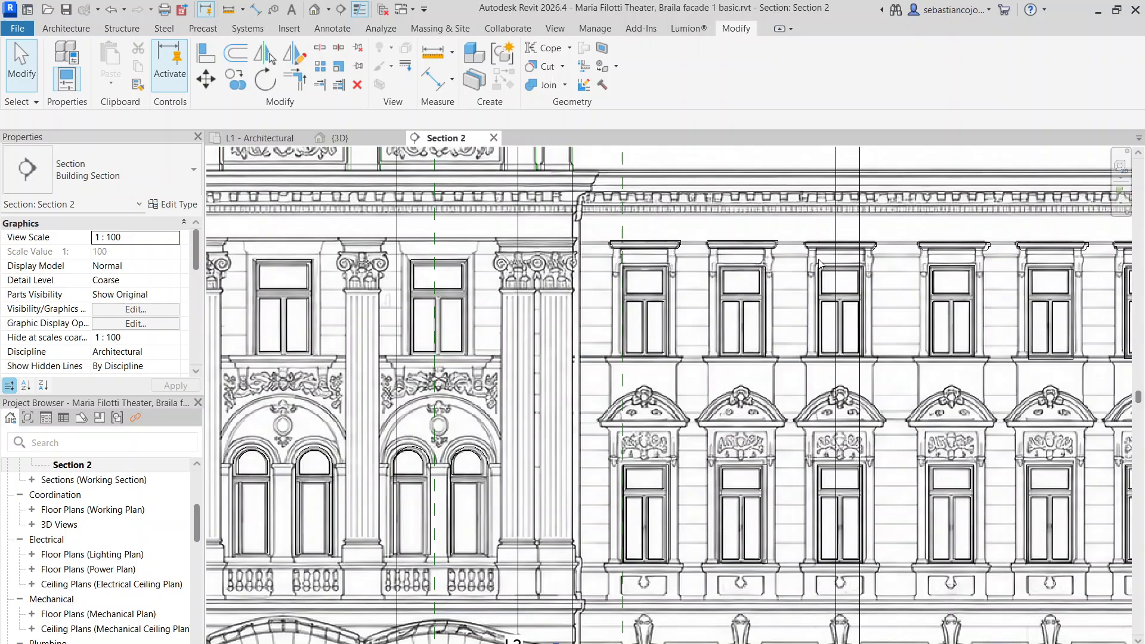
pyautogui.scroll(-2, 820, 263)
pyautogui.scroll(-3, 781, 422)
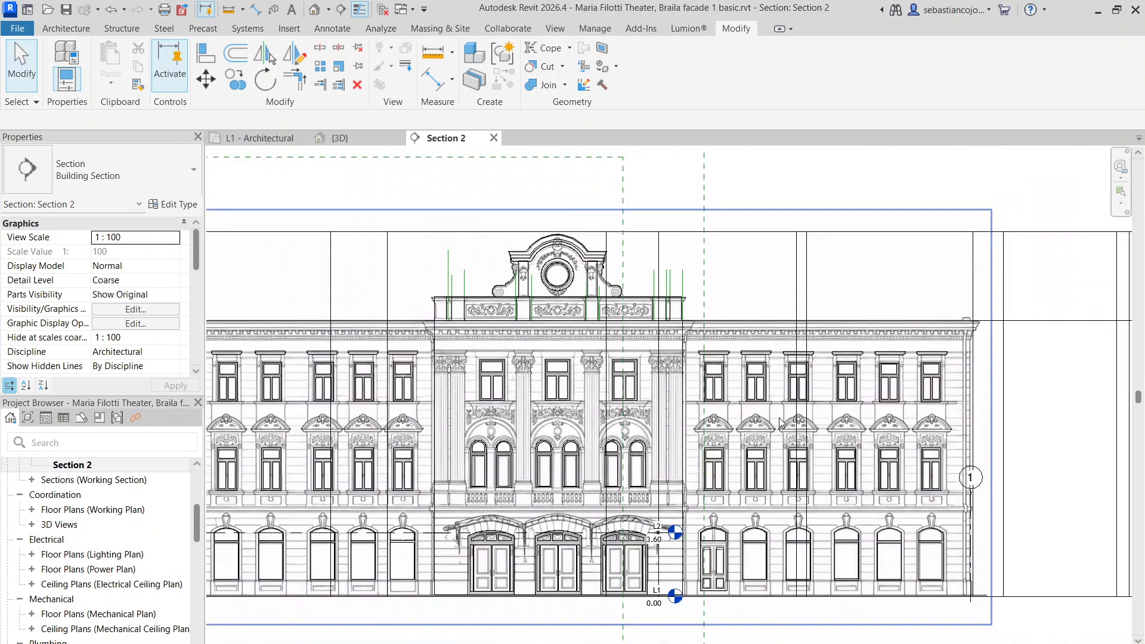
pyautogui.scroll(8, 671, 327)
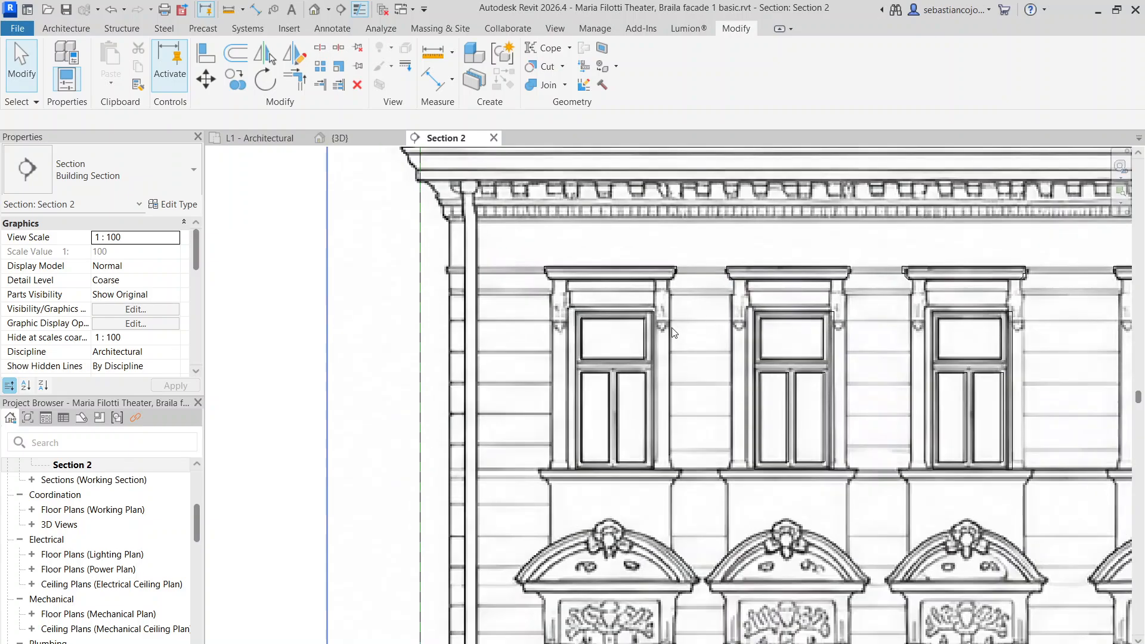
pyautogui.scroll(3, 671, 327)
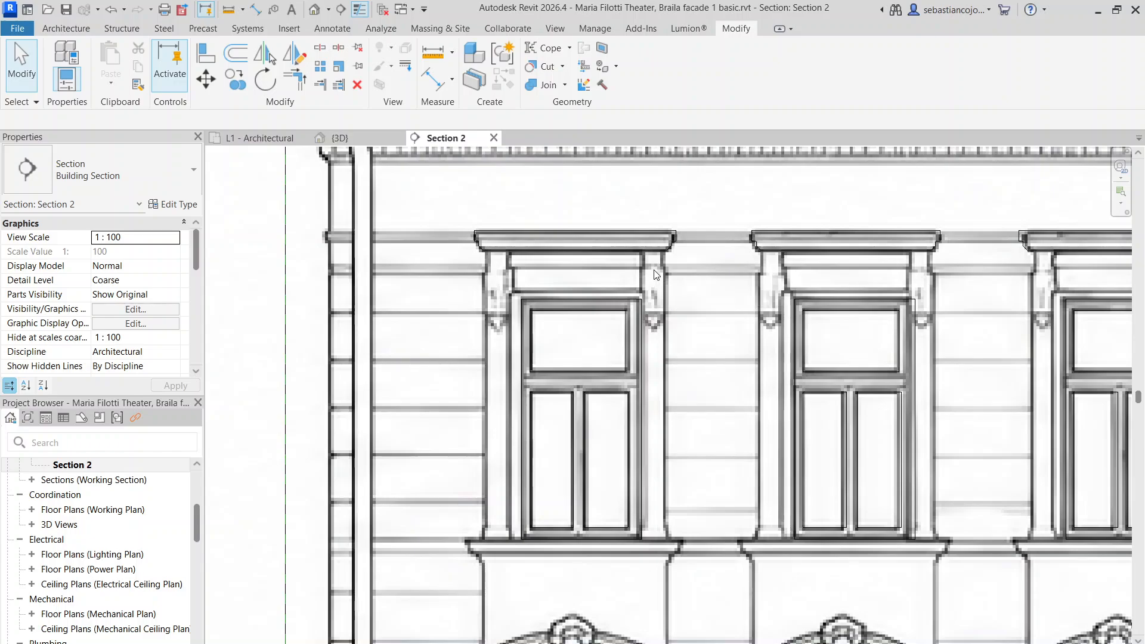
pyautogui.scroll(-6, 656, 274)
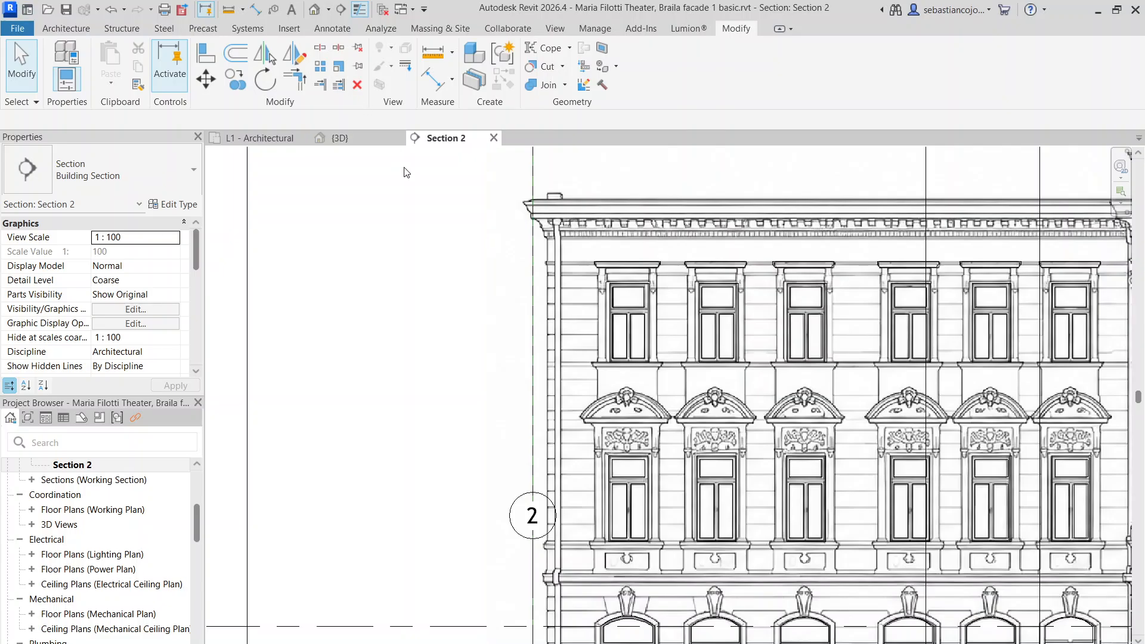
pyautogui.scroll(-6, 554, 267)
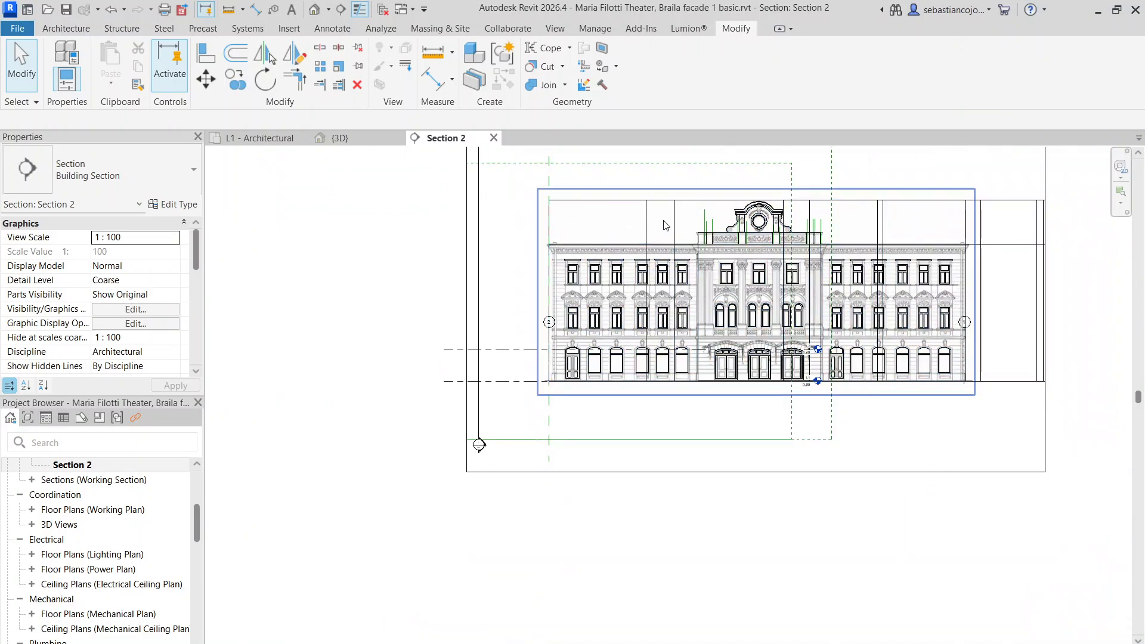
pyautogui.scroll(2, 681, 231)
pyautogui.click(683, 217)
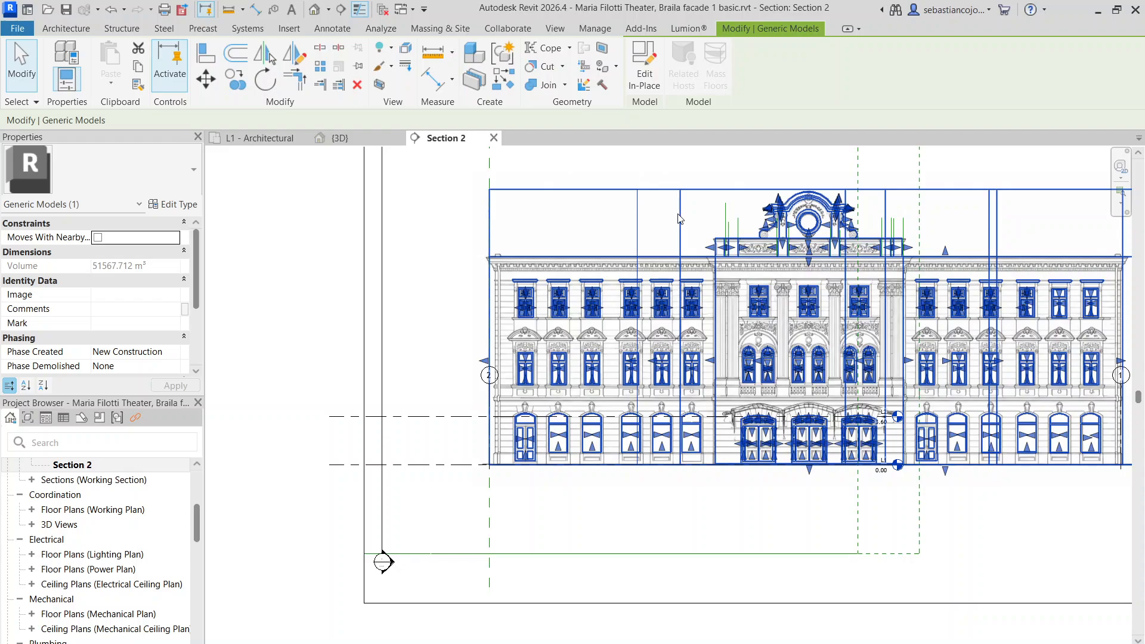
pyautogui.doubleClick(679, 218)
pyautogui.click(44, 28)
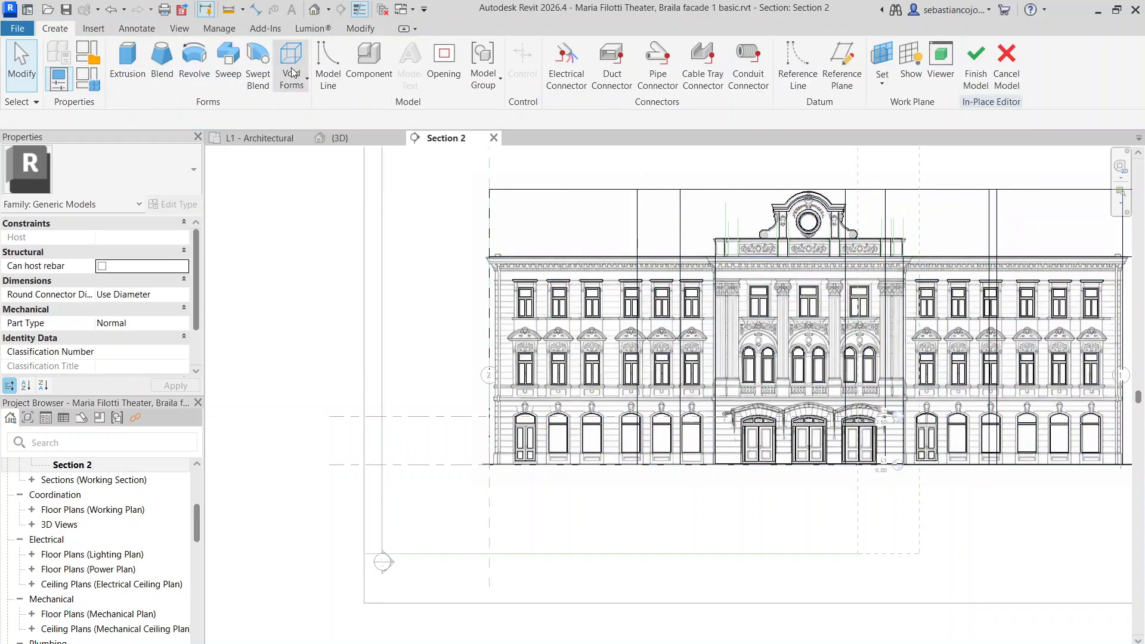
pyautogui.click(127, 60)
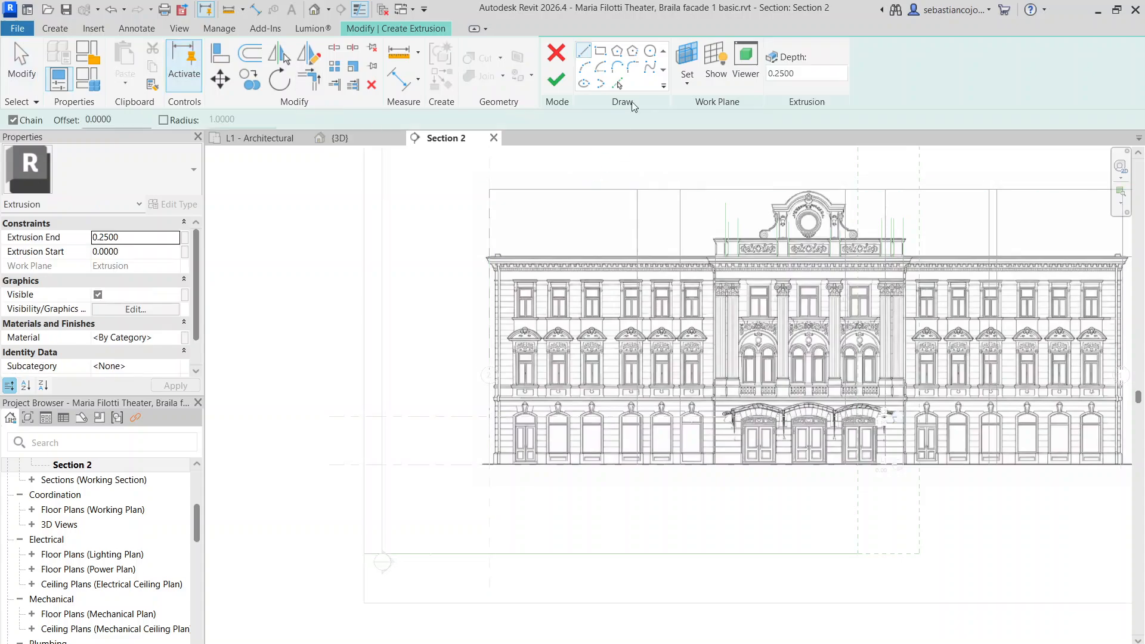
# Pick the facade's left edge as the sketch work plane and switch to Hidden Line display
pyautogui.click(687, 83)
pyautogui.click(729, 141)
pyautogui.scroll(4, 552, 268)
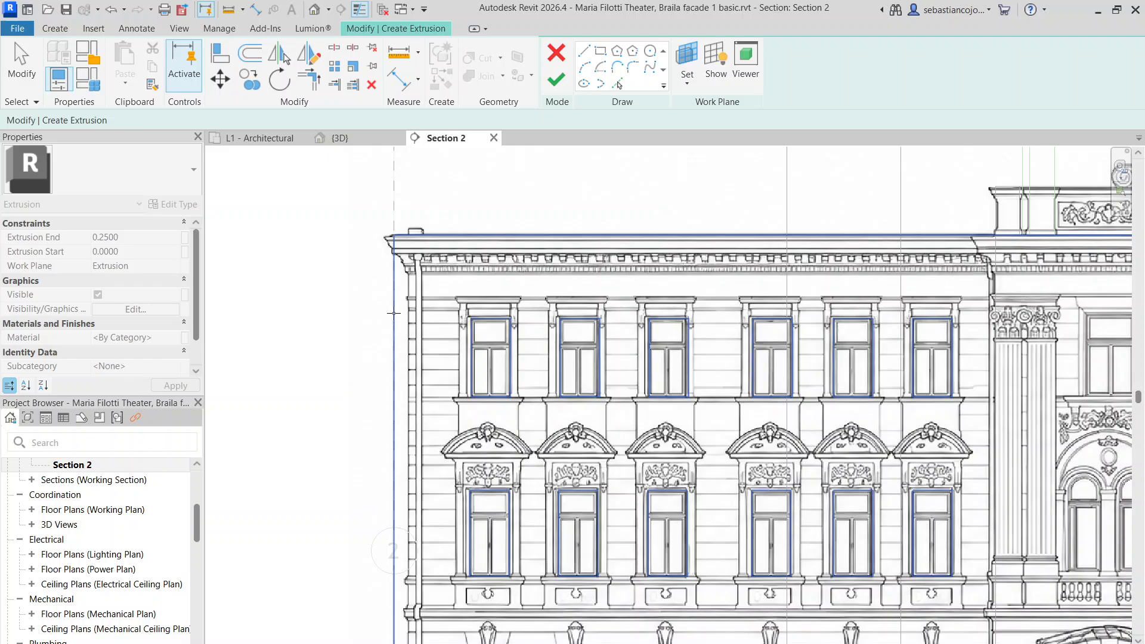
pyautogui.scroll(-3, 394, 313)
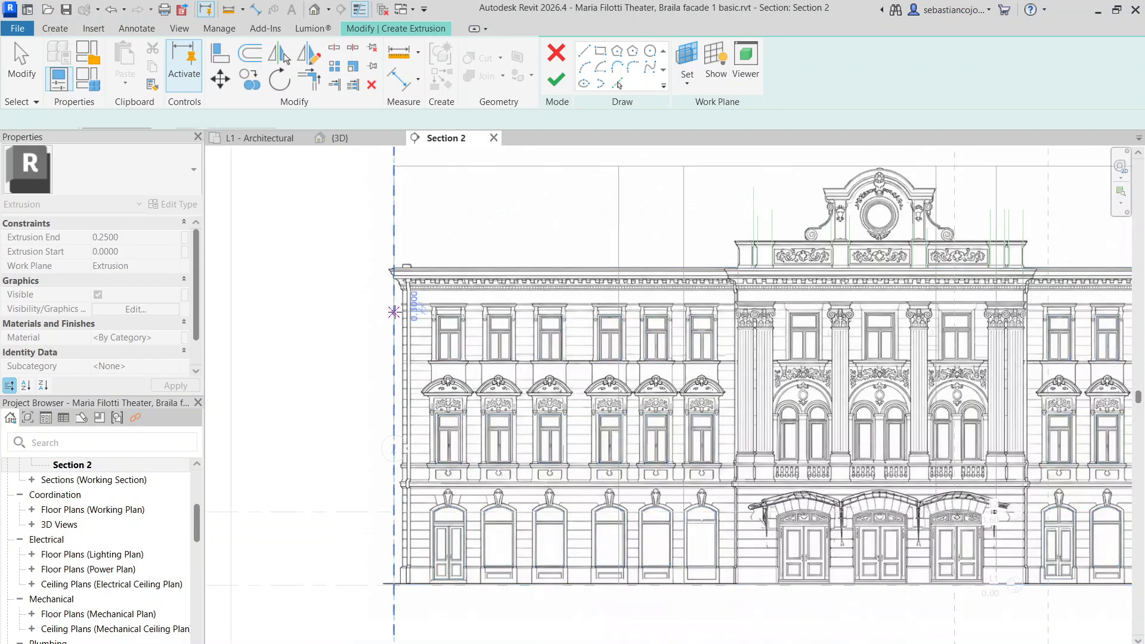
pyautogui.click(394, 312)
pyautogui.click(288, 643)
pyautogui.click(354, 584)
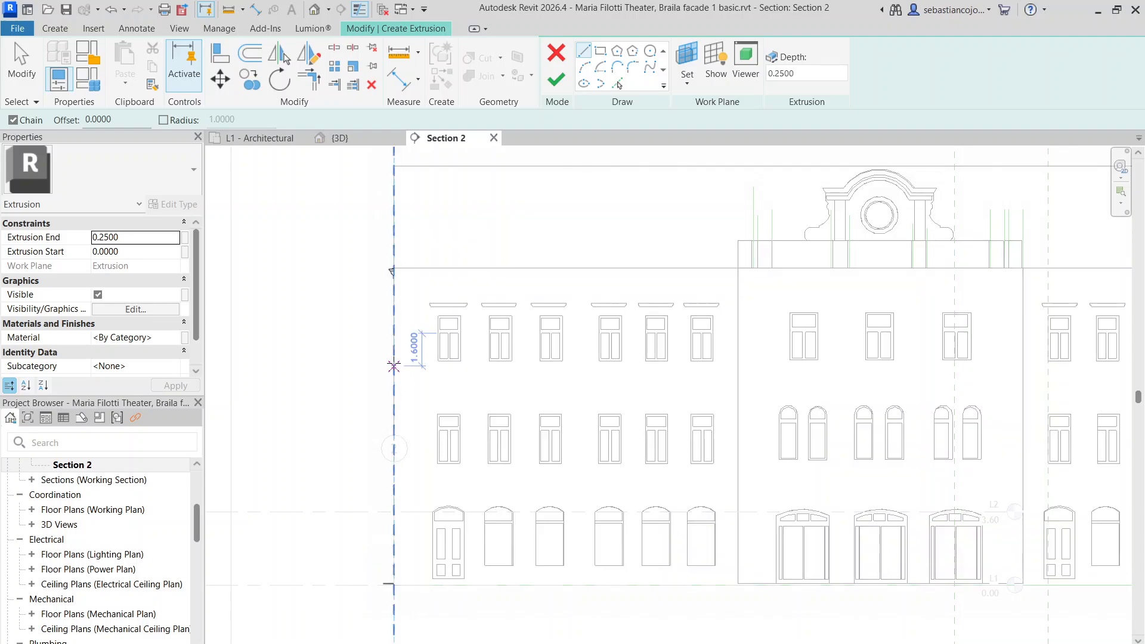
# Re-pick the work plane on the left edge line and set the view to Wireframe
pyautogui.click(685, 86)
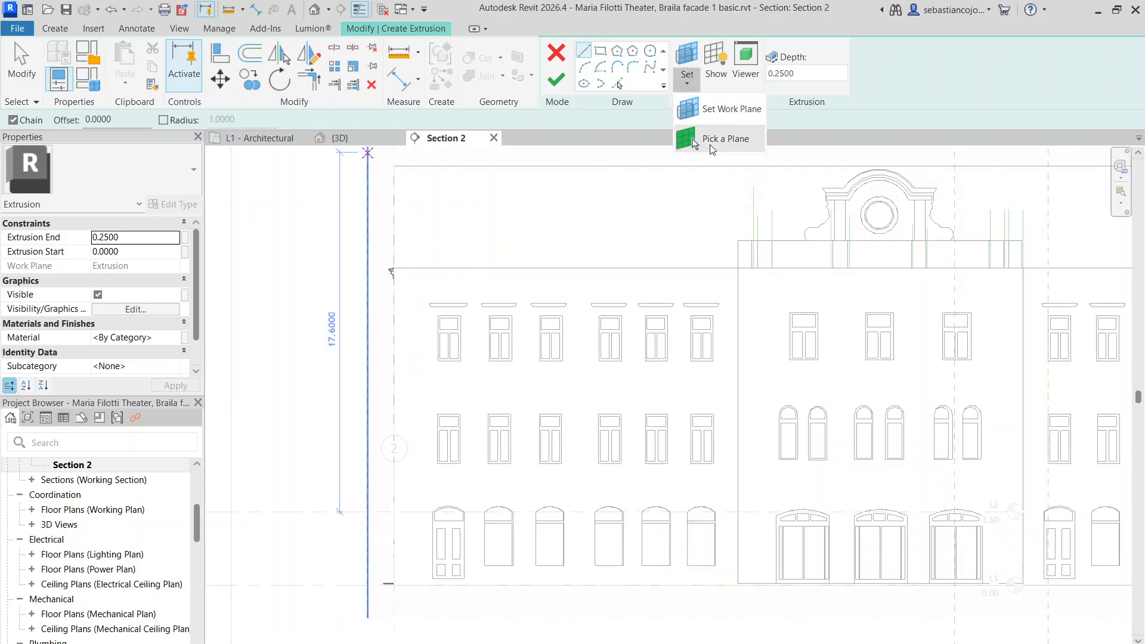
pyautogui.click(724, 139)
pyautogui.click(393, 317)
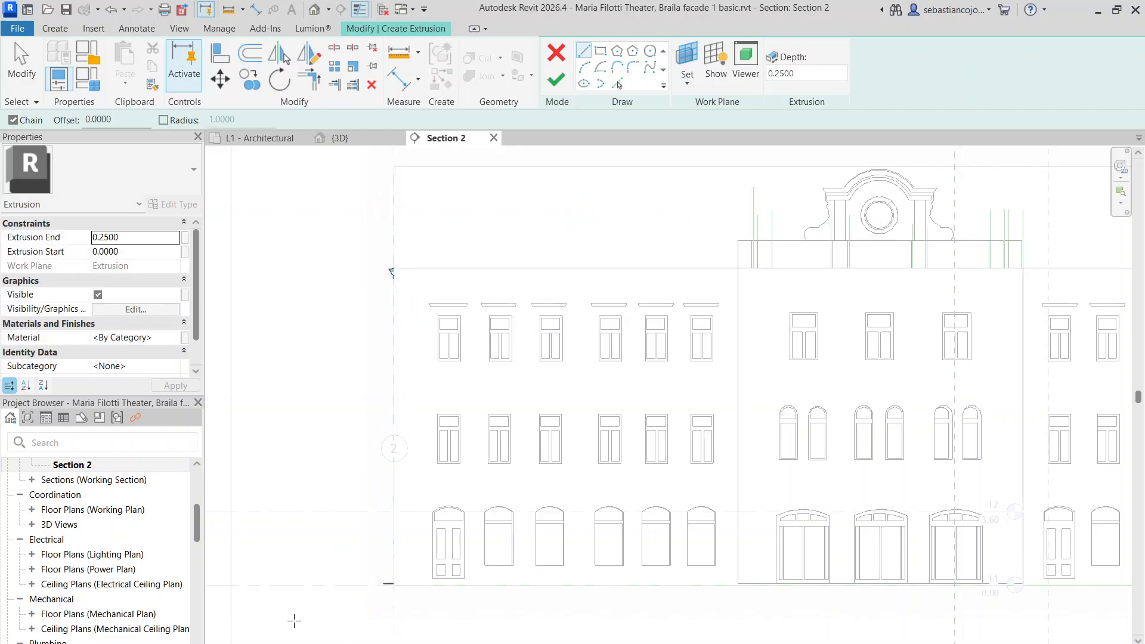
pyautogui.click(288, 643)
pyautogui.click(340, 578)
pyautogui.click(287, 643)
pyautogui.click(319, 560)
# Draw rectangles over the left and right jambs of the first upper window
pyautogui.scroll(5, 444, 310)
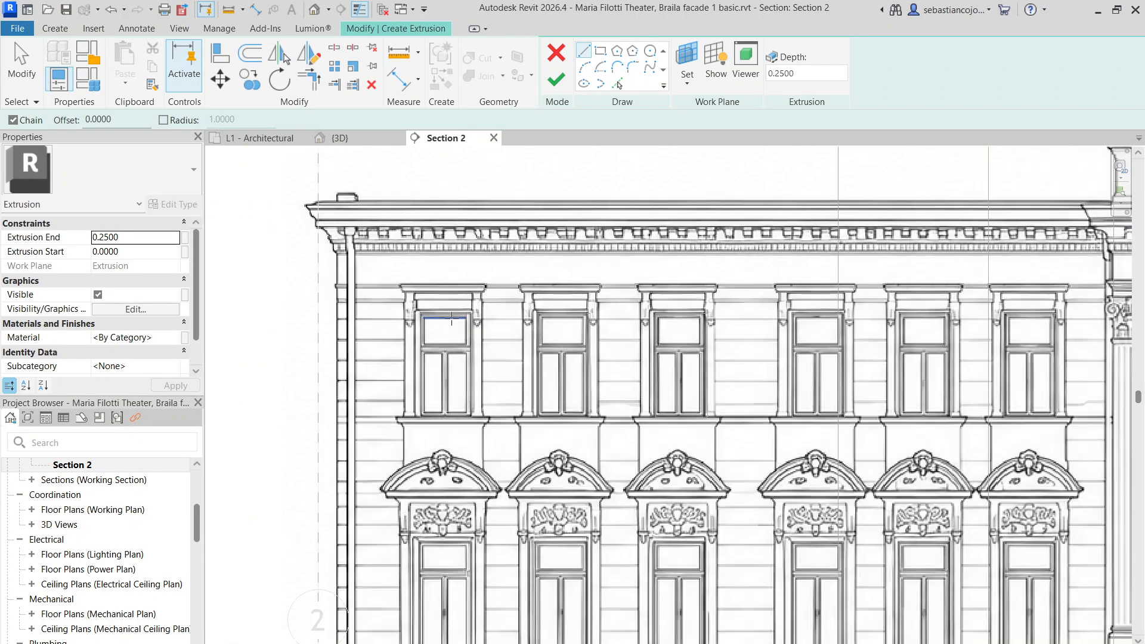
pyautogui.scroll(2, 329, 286)
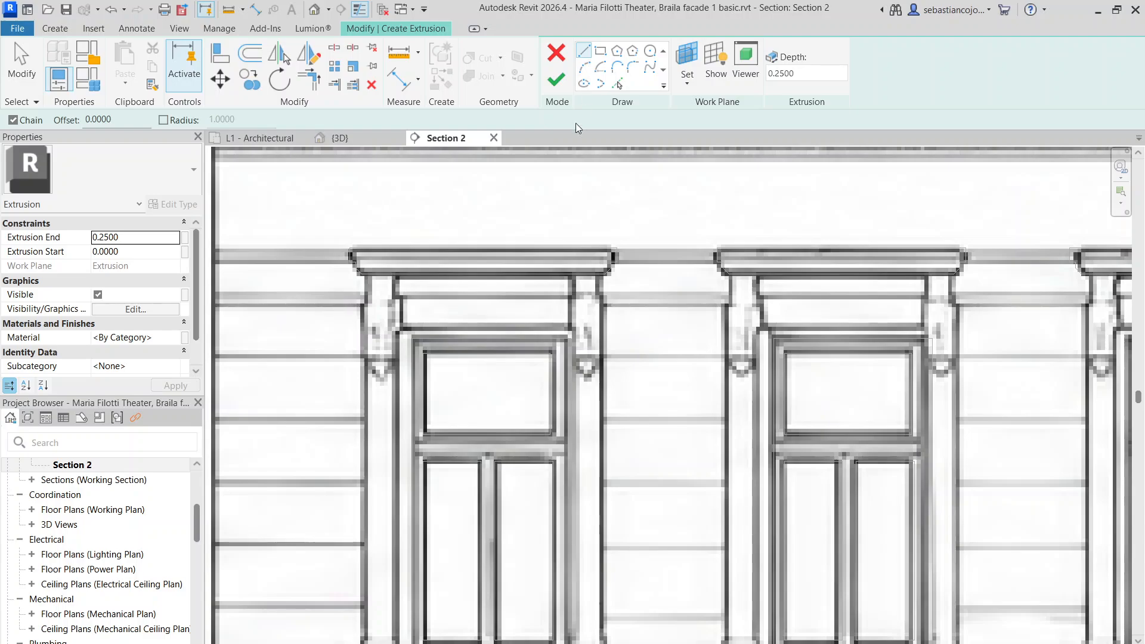
pyautogui.scroll(-2, 550, 289)
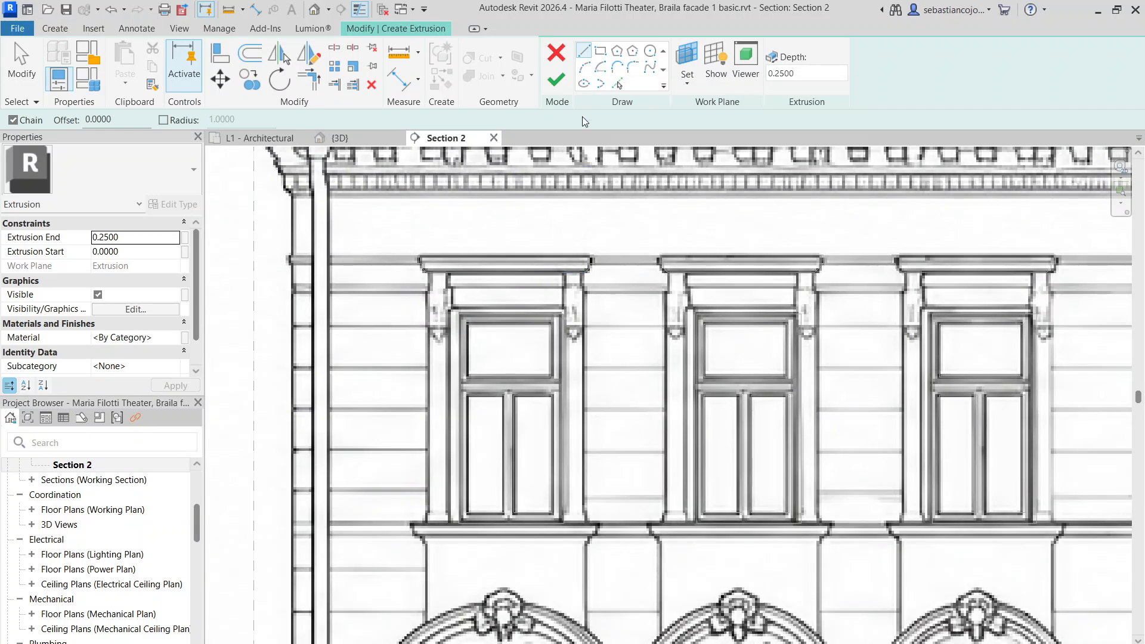
pyautogui.scroll(-3, 550, 286)
pyautogui.scroll(3, 550, 389)
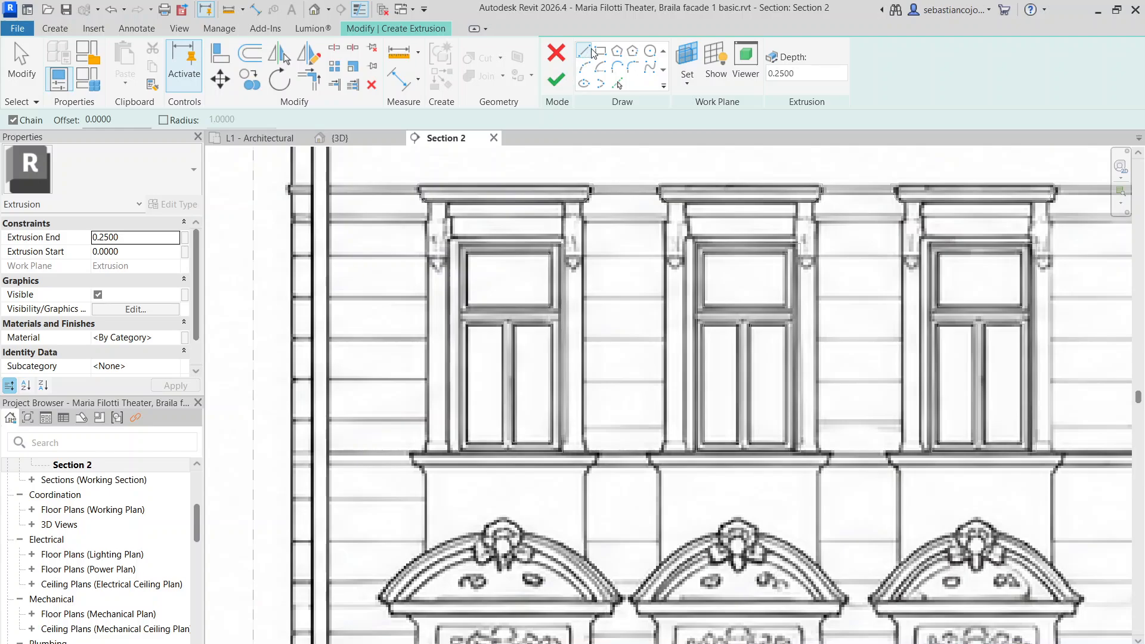
pyautogui.scroll(1, 421, 269)
pyautogui.scroll(1, 430, 226)
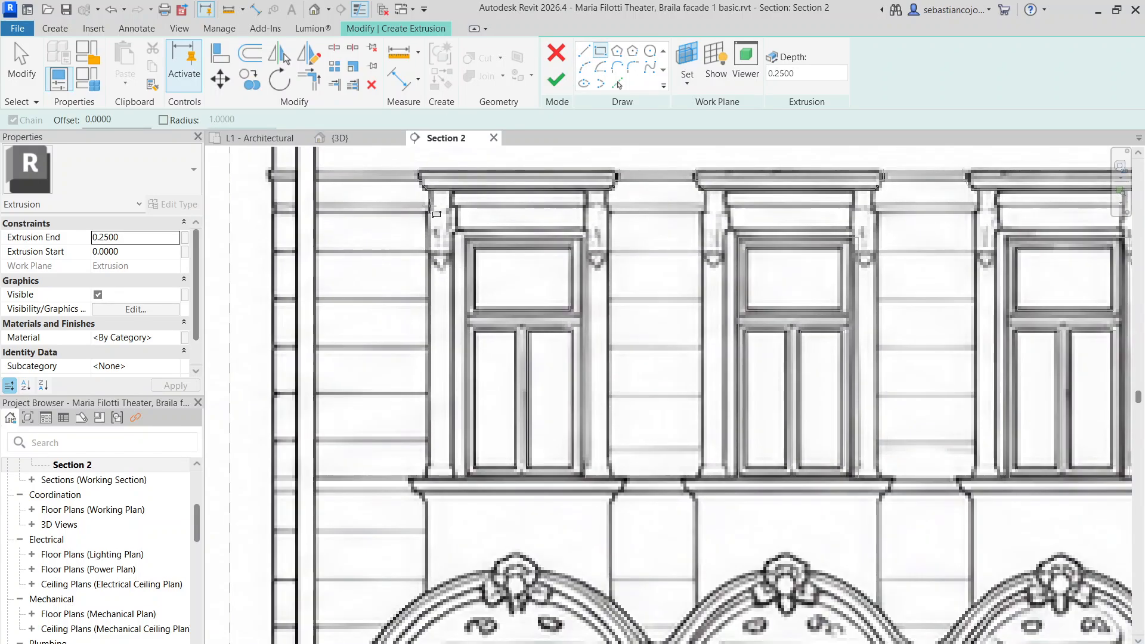
pyautogui.click(427, 189)
pyautogui.scroll(2, 450, 476)
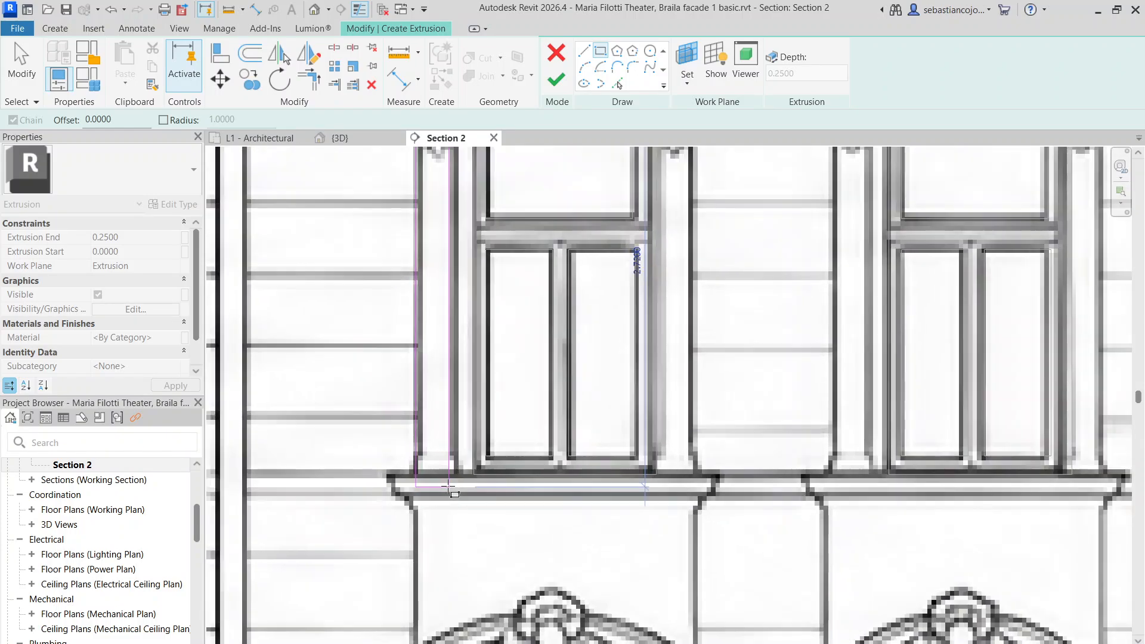
pyautogui.click(453, 476)
pyautogui.scroll(-3, 453, 476)
pyautogui.scroll(2, 561, 241)
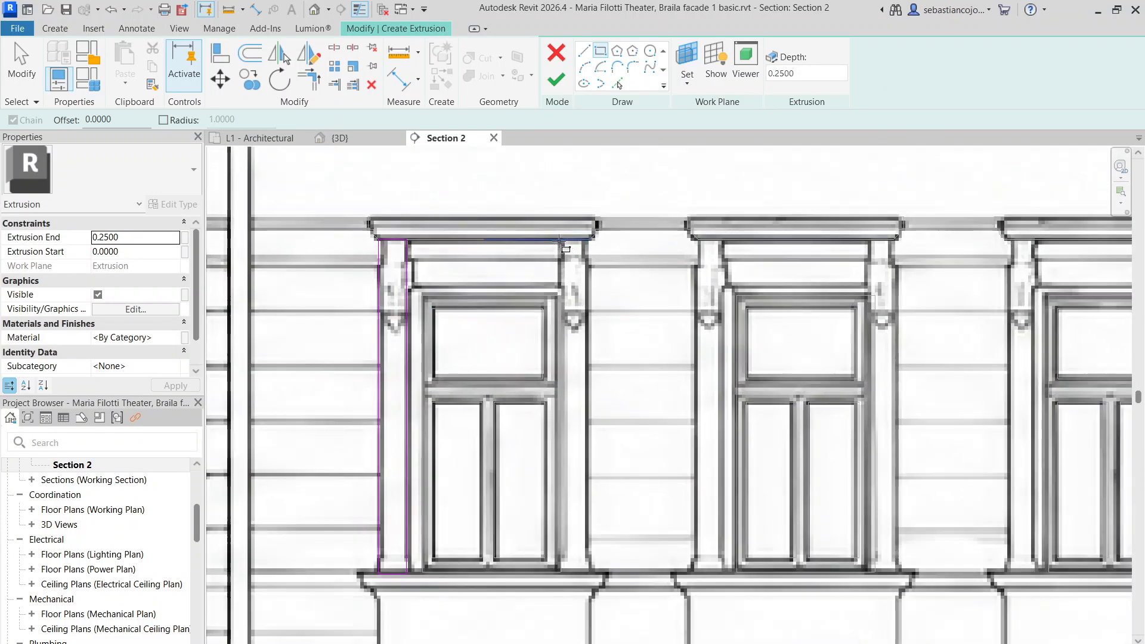
pyautogui.click(563, 241)
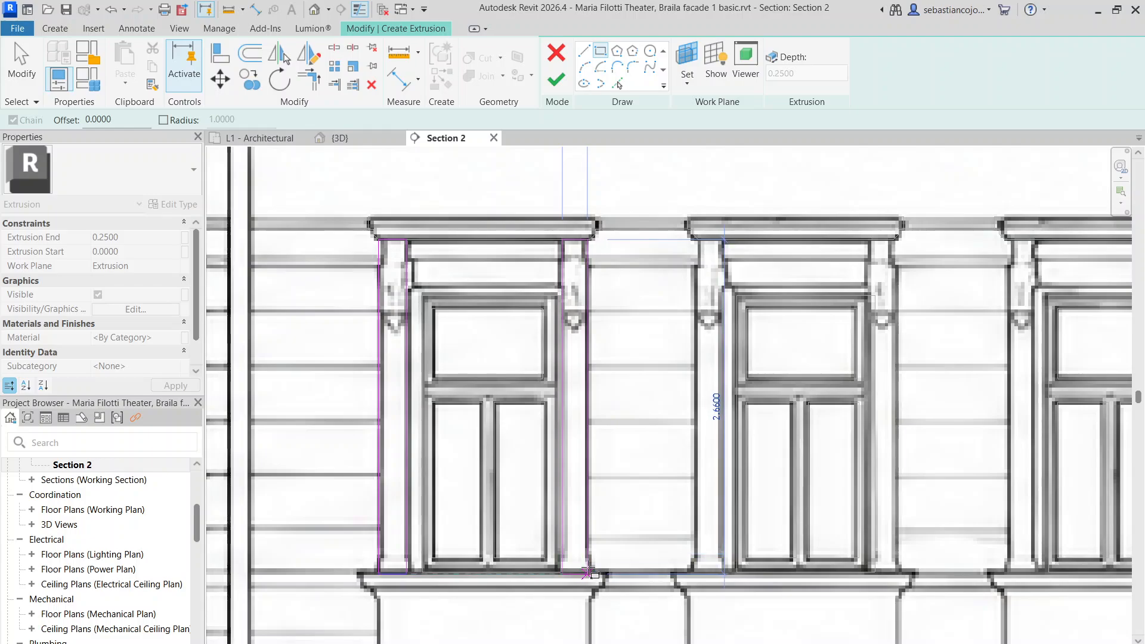
pyautogui.scroll(2, 585, 574)
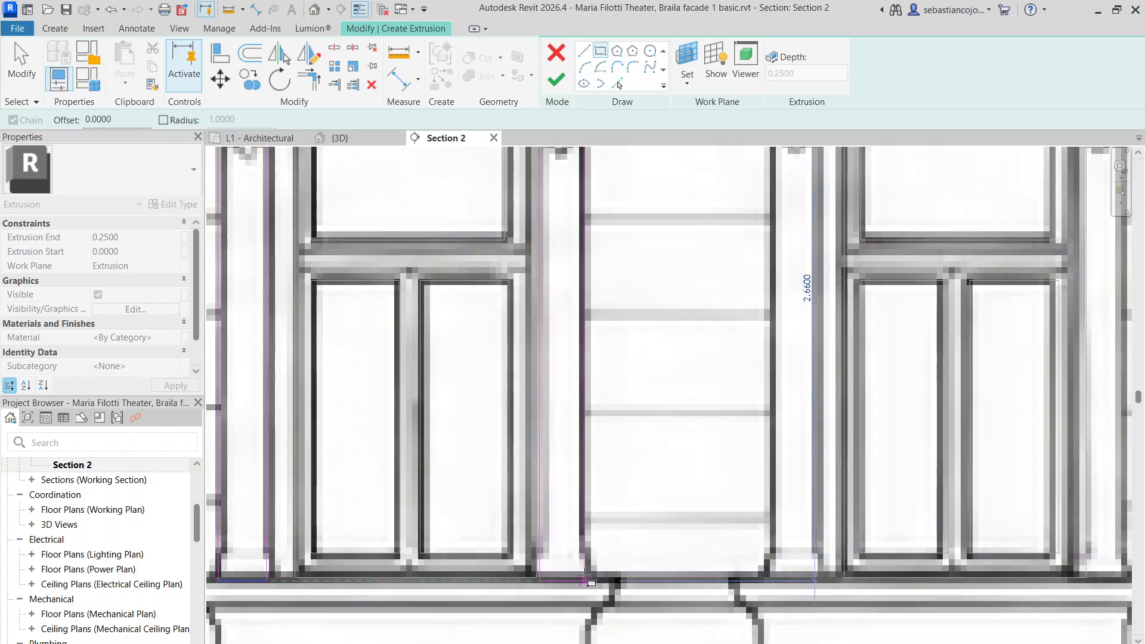
pyautogui.click(586, 580)
# Draw a rectangle over the window's sill
pyautogui.scroll(-3, 586, 579)
pyautogui.scroll(3, 521, 370)
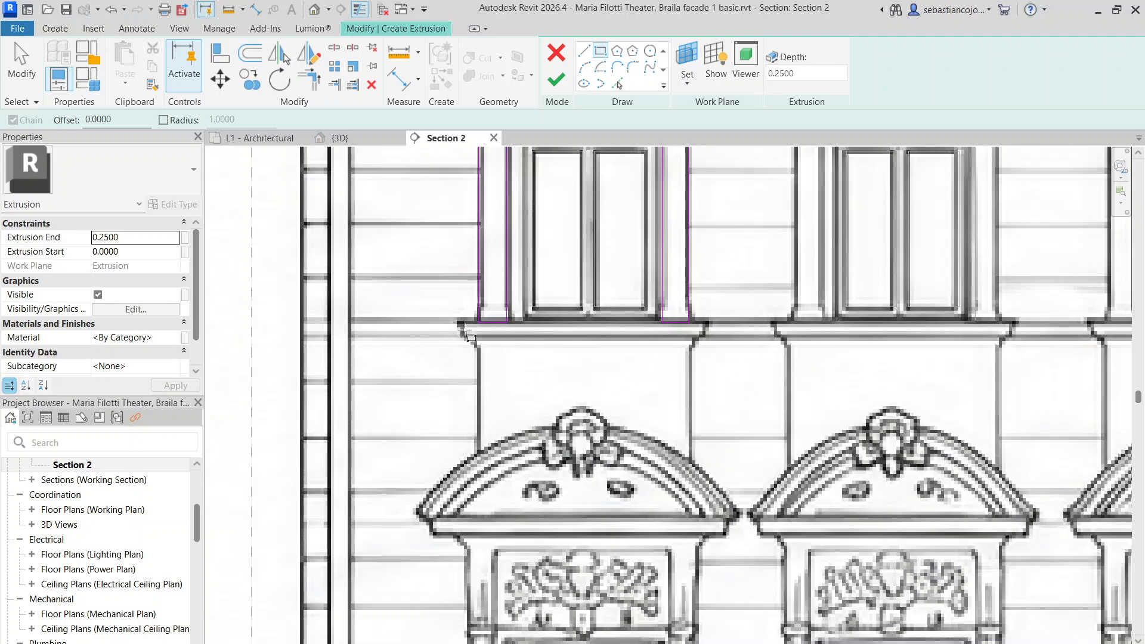
pyautogui.scroll(2, 464, 330)
pyautogui.scroll(2, 454, 328)
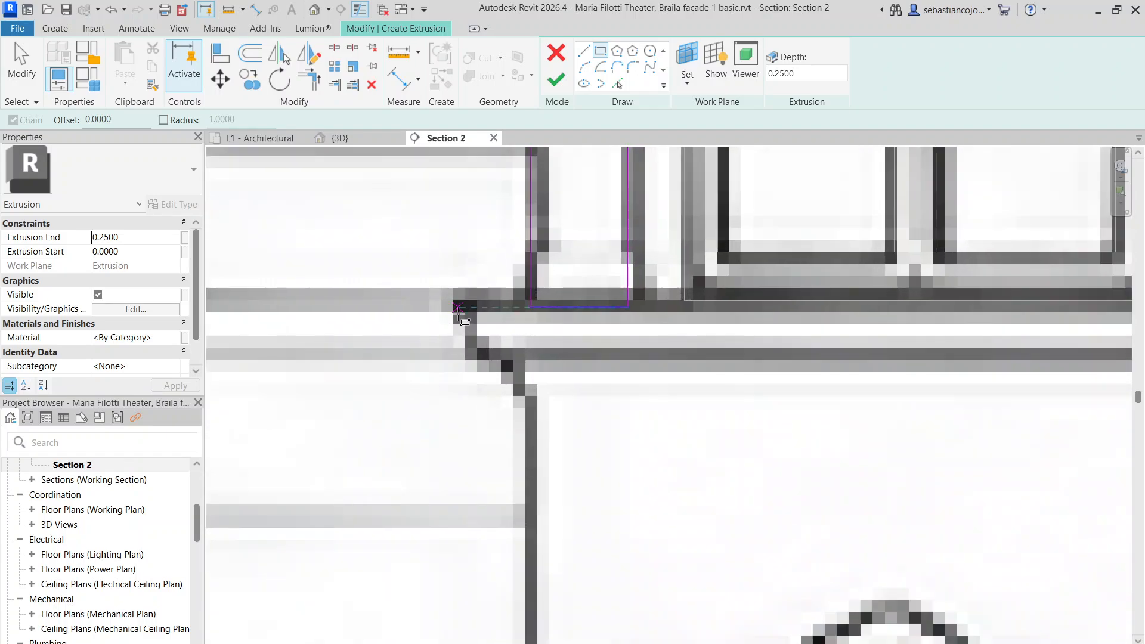
pyautogui.click(458, 308)
pyautogui.scroll(-4, 524, 376)
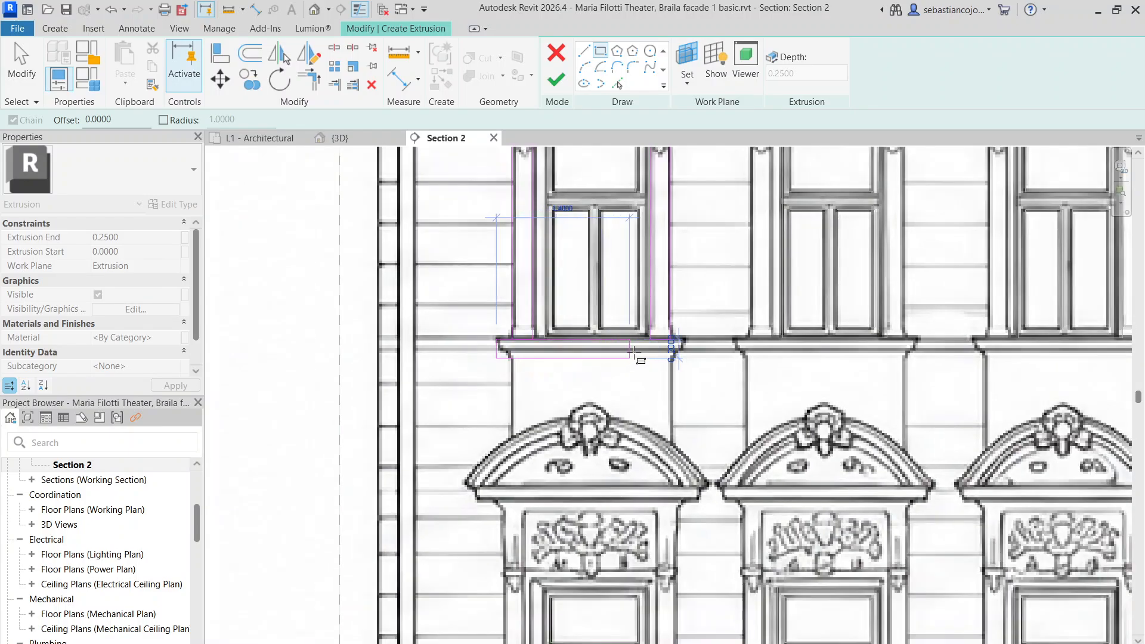
pyautogui.scroll(4, 653, 350)
pyautogui.click(747, 359)
# Move the sill rectangle's top line so it aligns with the sill edge
pyautogui.scroll(2, 713, 319)
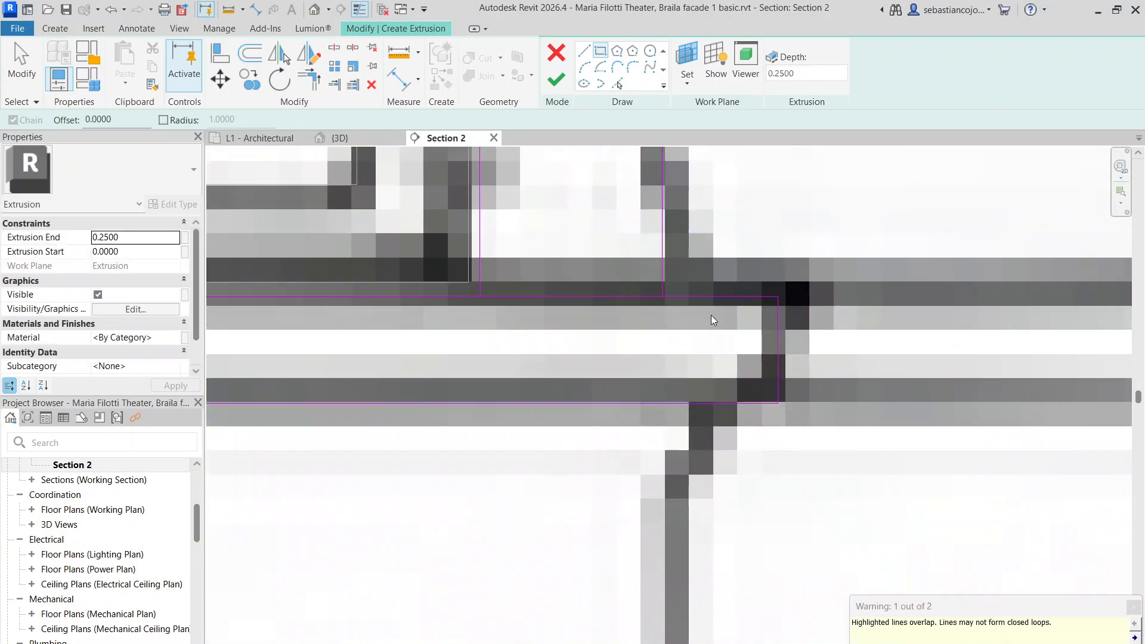
pyautogui.scroll(1, 711, 315)
pyautogui.press('Escape')
pyautogui.click(703, 298)
pyautogui.scroll(-5, 703, 304)
pyautogui.scroll(5, 532, 318)
pyautogui.moveTo(530, 309)
pyautogui.mouseDown()
pyautogui.moveTo(530, 344)
pyautogui.moveTo(583, 309)
pyautogui.moveTo(577, 321)
pyautogui.mouseUp()
pyautogui.scroll(1, 680, 332)
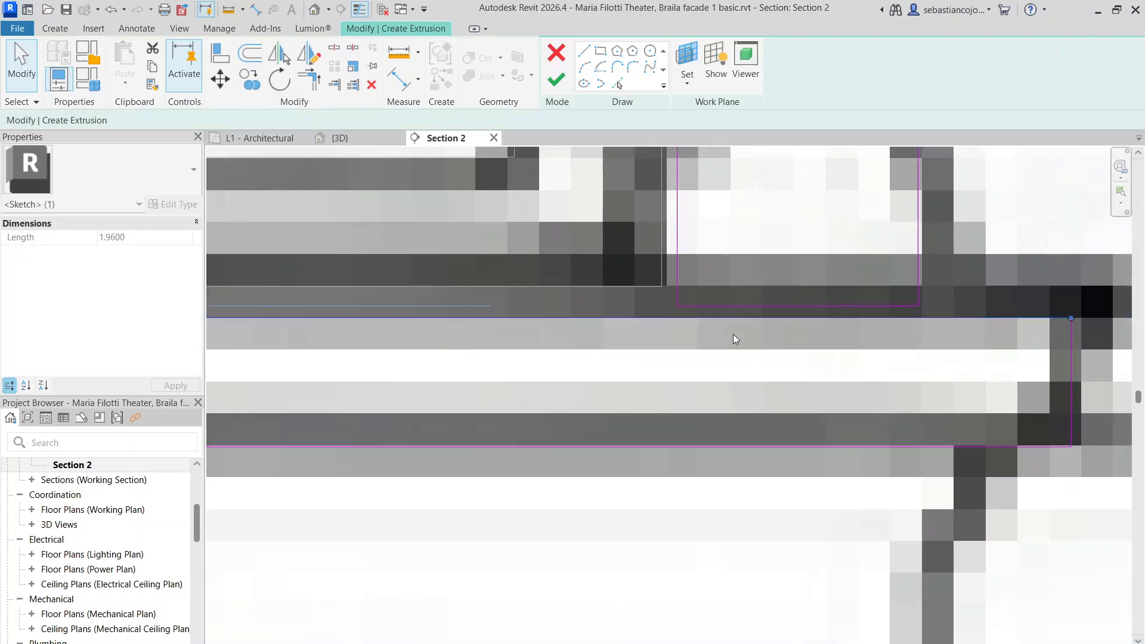
pyautogui.scroll(5, 737, 331)
pyautogui.moveTo(731, 284); pyautogui.dragTo(756, 244)
pyautogui.scroll(-3, 748, 276)
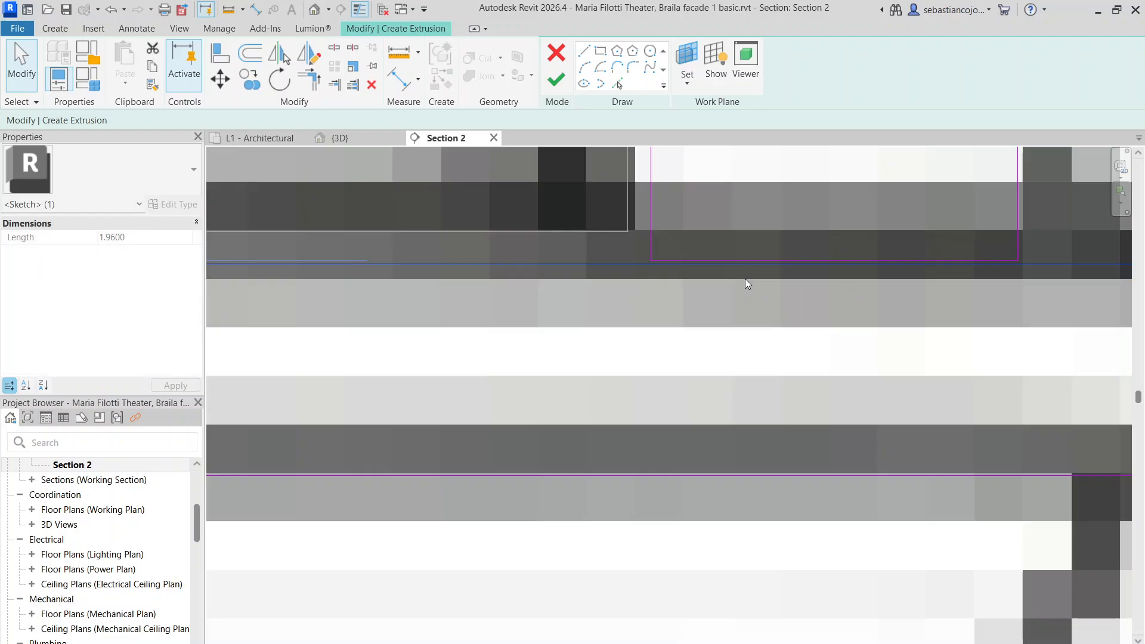
pyautogui.scroll(-3, 740, 286)
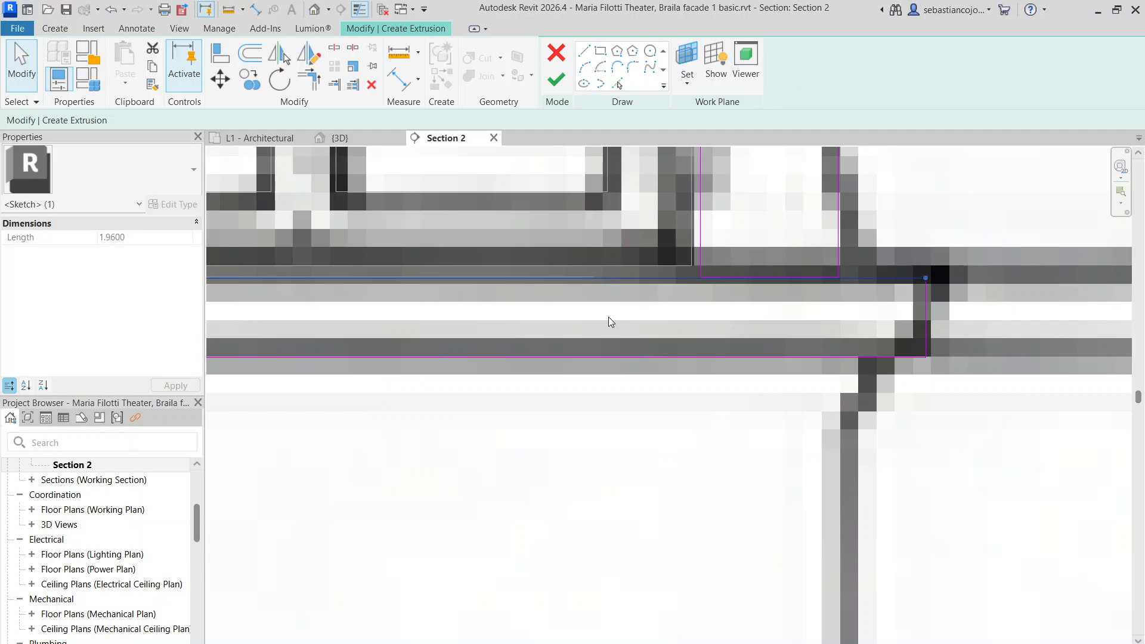
pyautogui.click(609, 317)
# Draw a rectangle from just below the sill down to the pediment's top
pyautogui.scroll(-6, 713, 325)
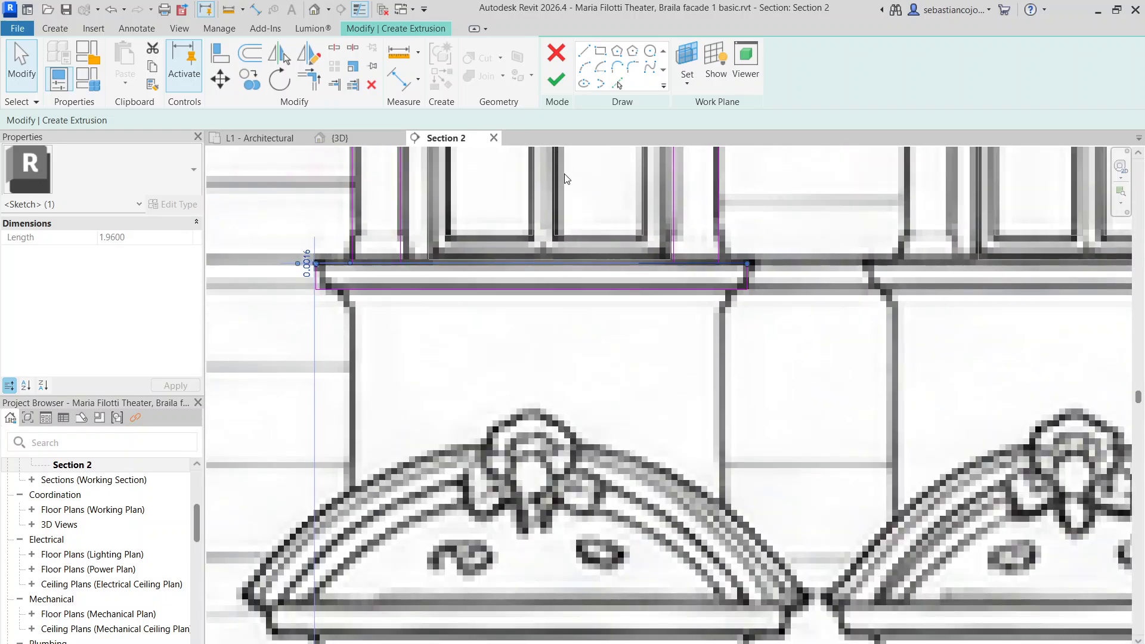
pyautogui.click(600, 52)
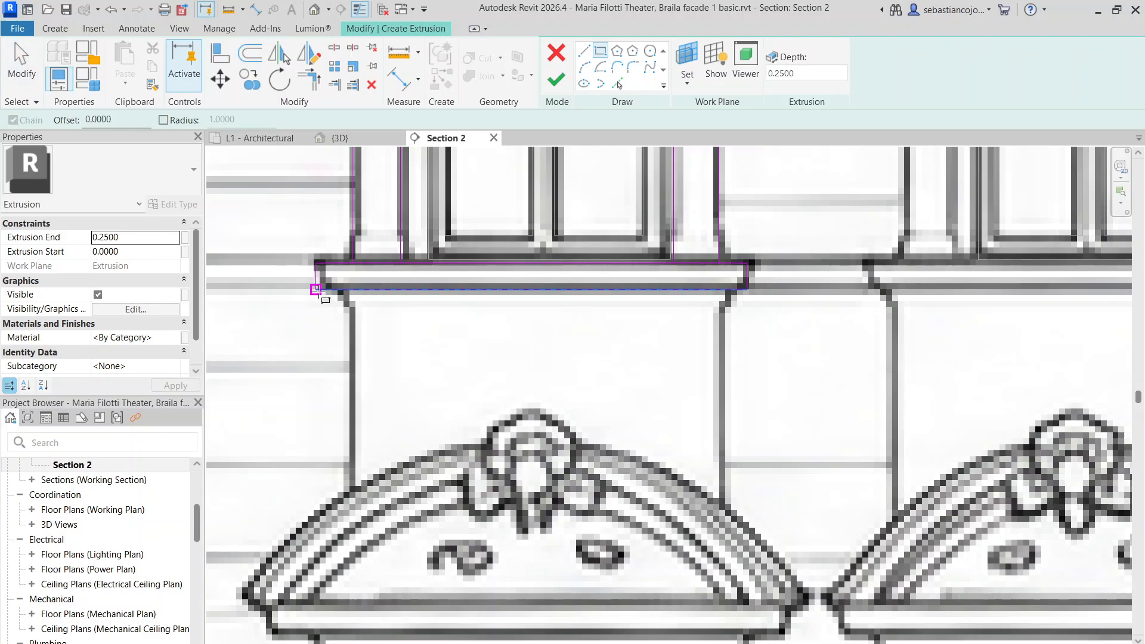
pyautogui.click(351, 290)
pyautogui.scroll(2, 352, 308)
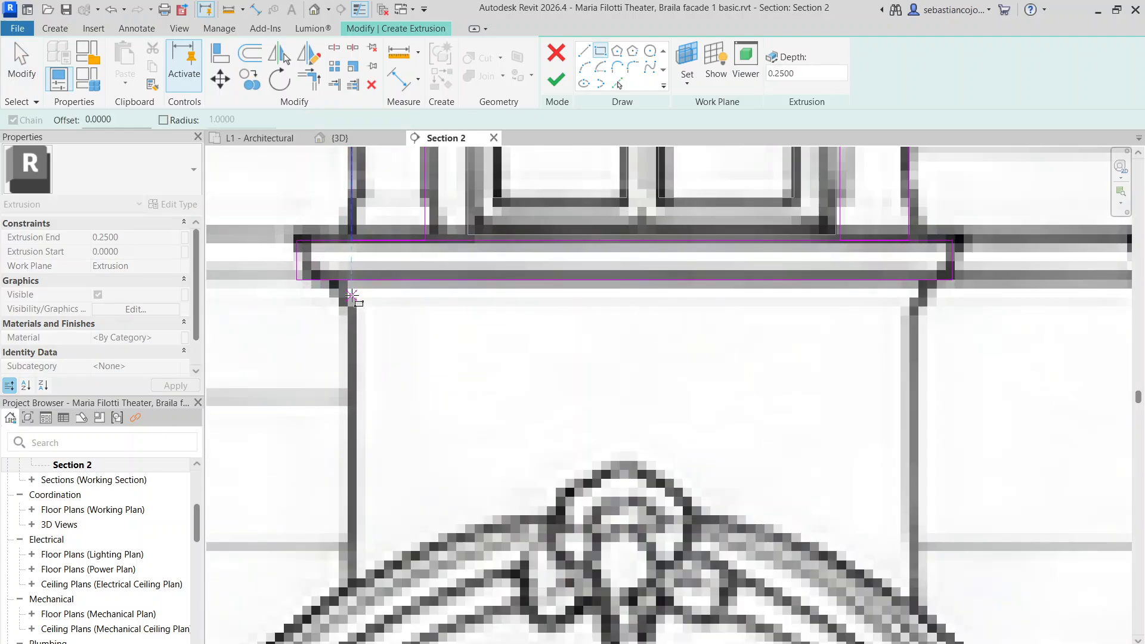
pyautogui.press('Escape')
pyautogui.click(351, 293)
pyautogui.scroll(2, 895, 519)
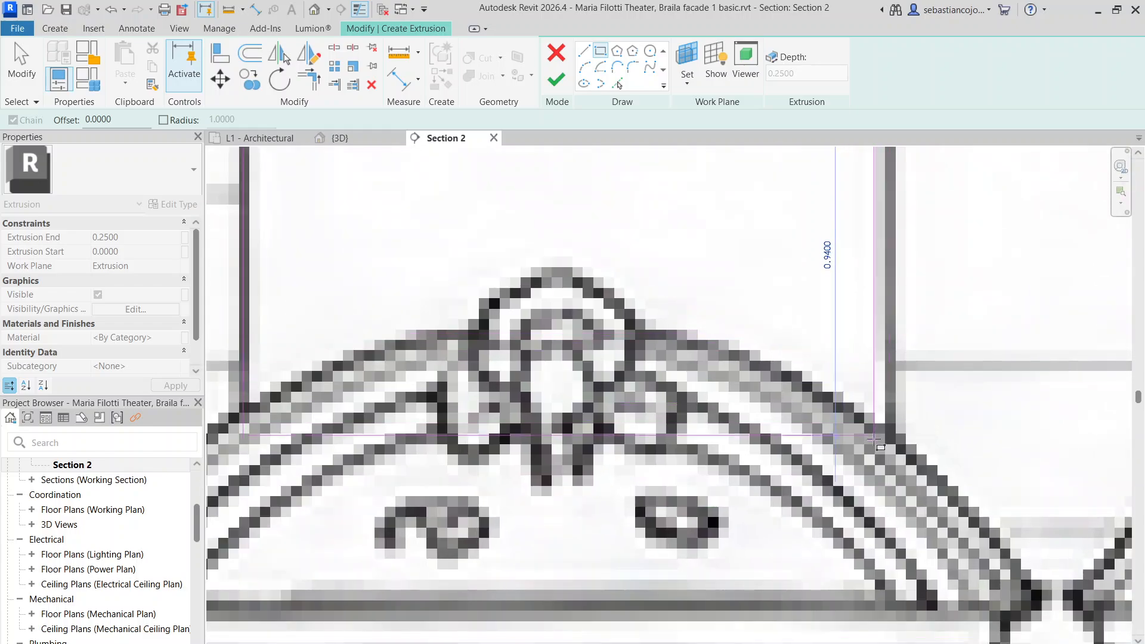
pyautogui.click(891, 438)
# Sketch a first arc between the panel's bottom corners along the pediment
pyautogui.press('Escape')
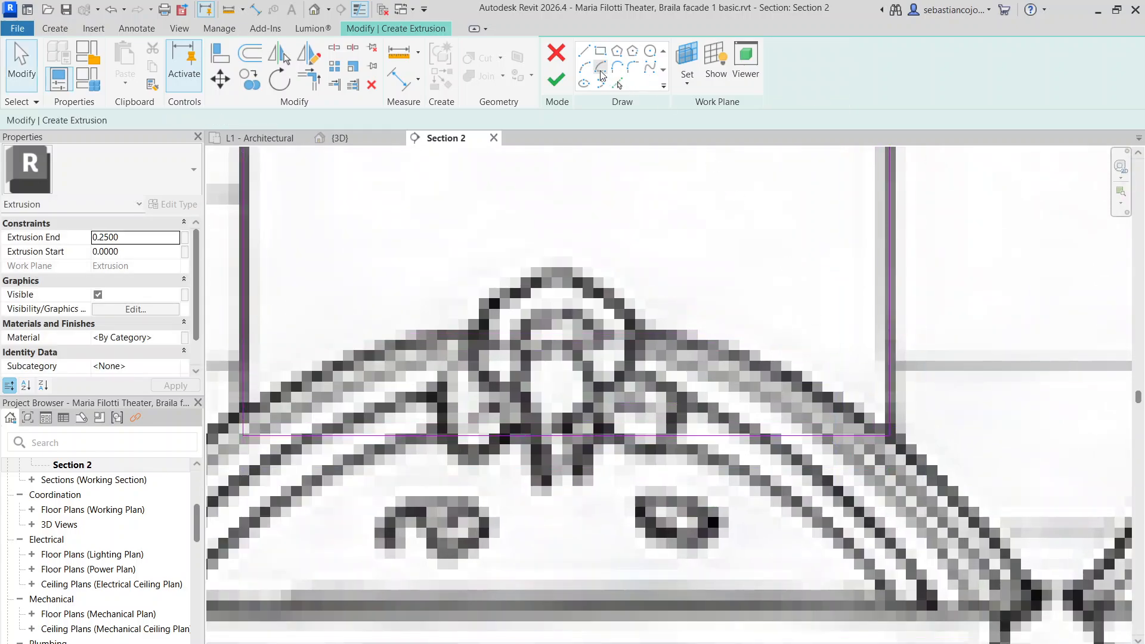
pyautogui.click(243, 406)
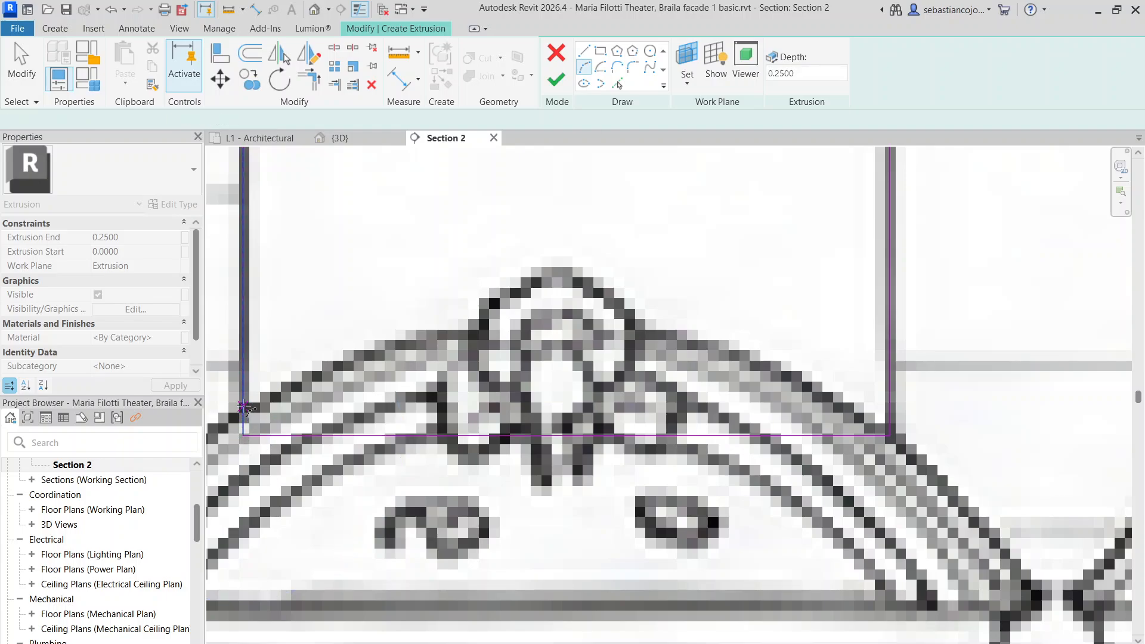
pyautogui.click(887, 403)
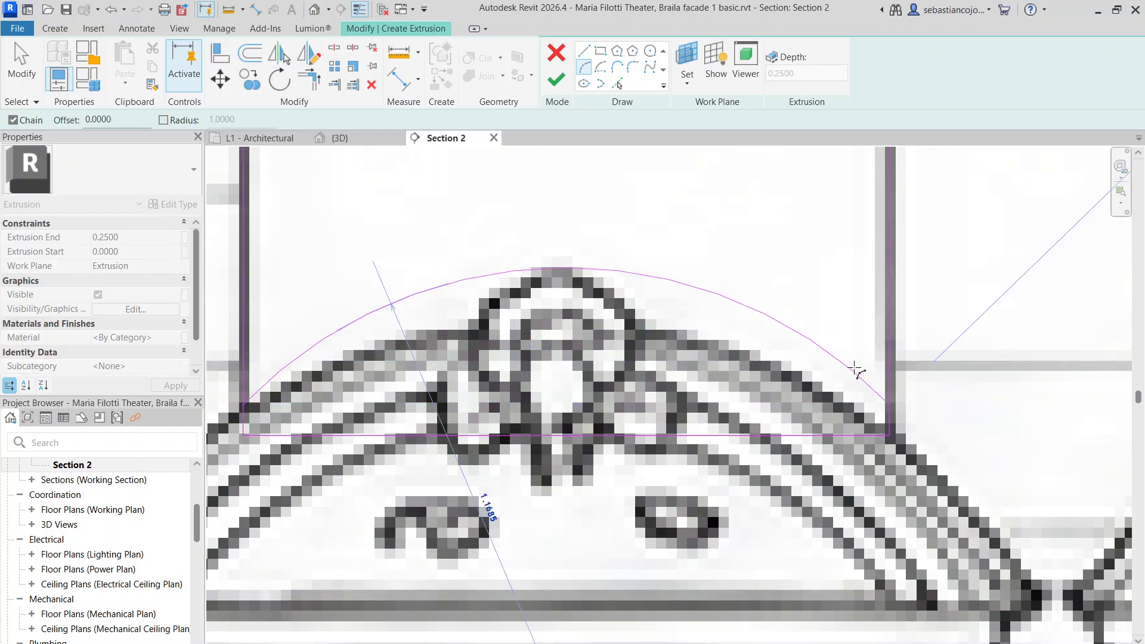
pyautogui.press('Escape')
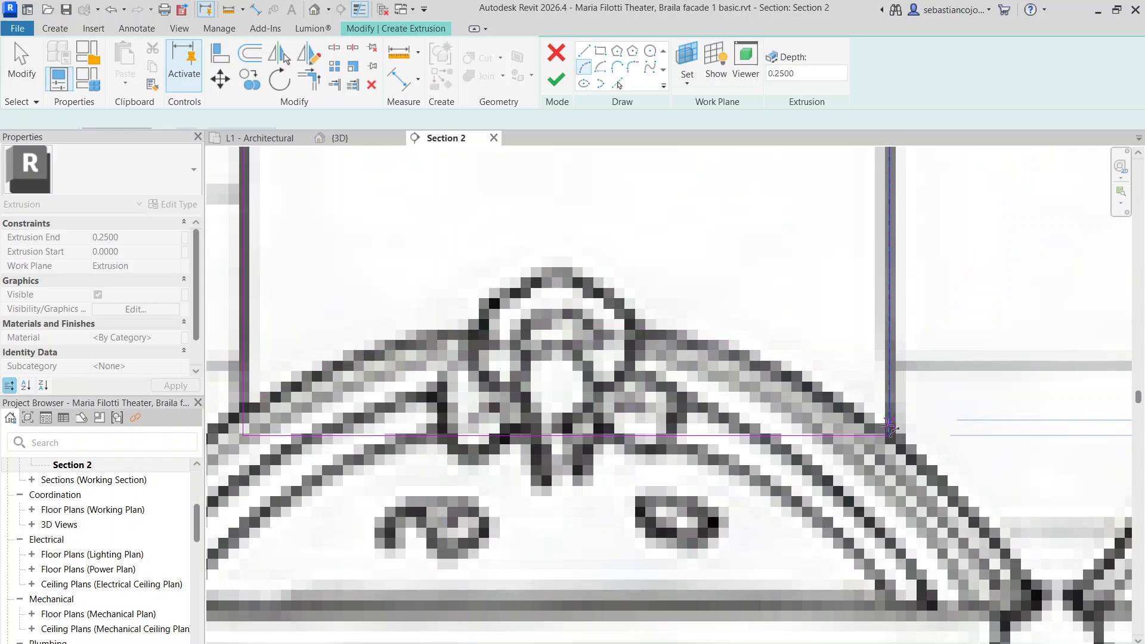
pyautogui.click(890, 436)
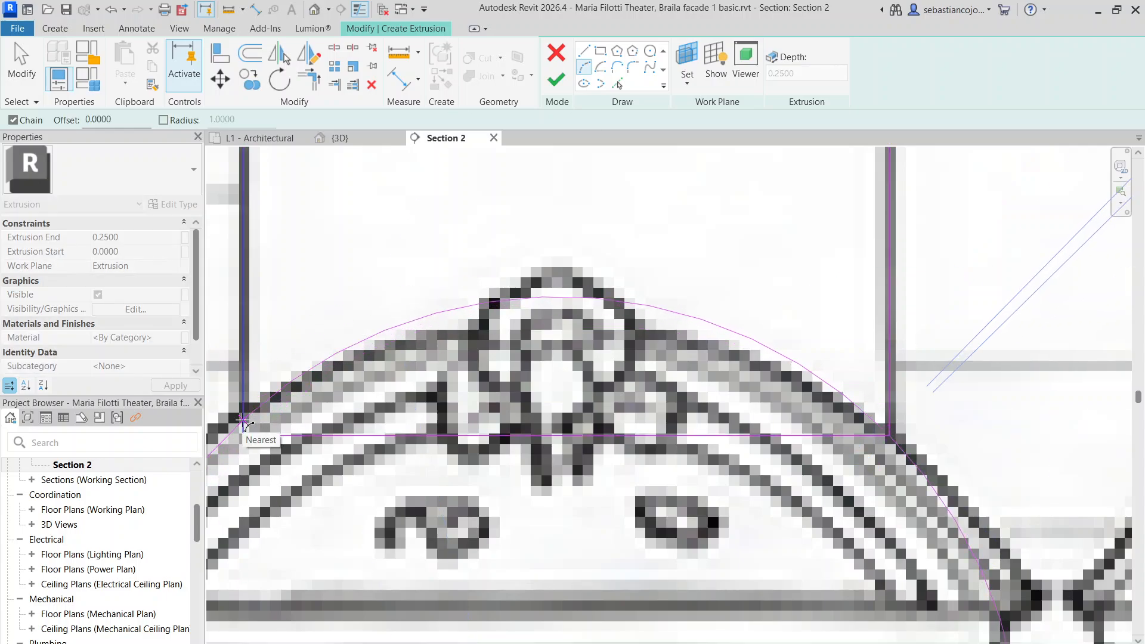
pyautogui.scroll(-3, 243, 419)
pyautogui.scroll(3, 295, 411)
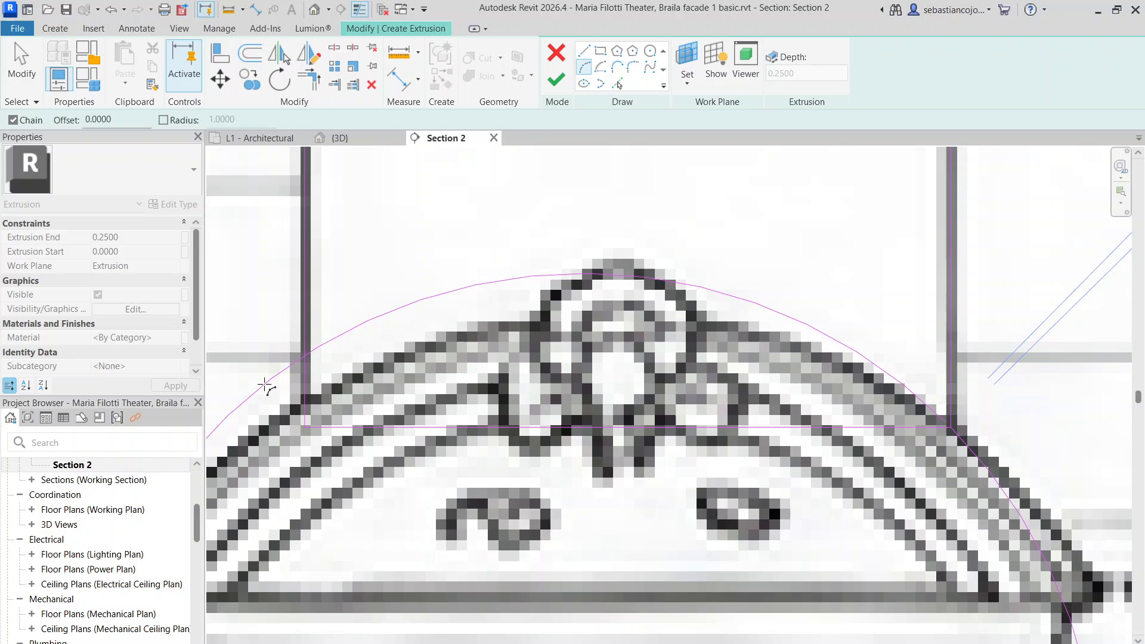
pyautogui.click(306, 418)
pyautogui.press('Escape')
pyautogui.press('Escape')
pyautogui.click(489, 311)
pyautogui.scroll(-2, 563, 277)
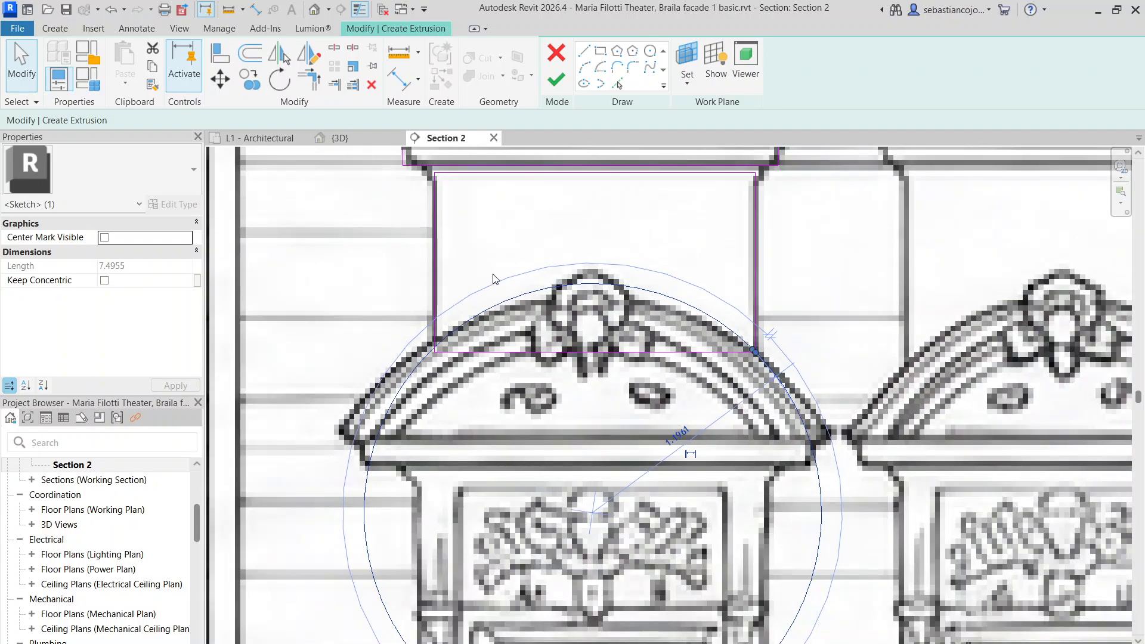
pyautogui.click(389, 273)
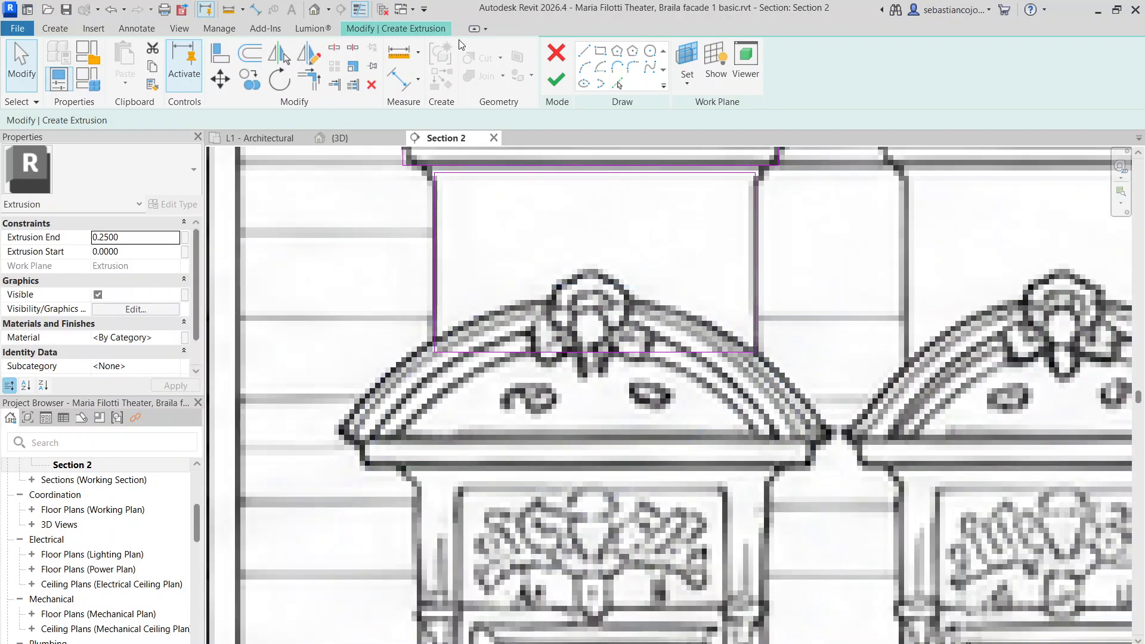
# Redraw a start-end-radius arc between the panel's bottom corners matching the pediment curve
pyautogui.click(589, 68)
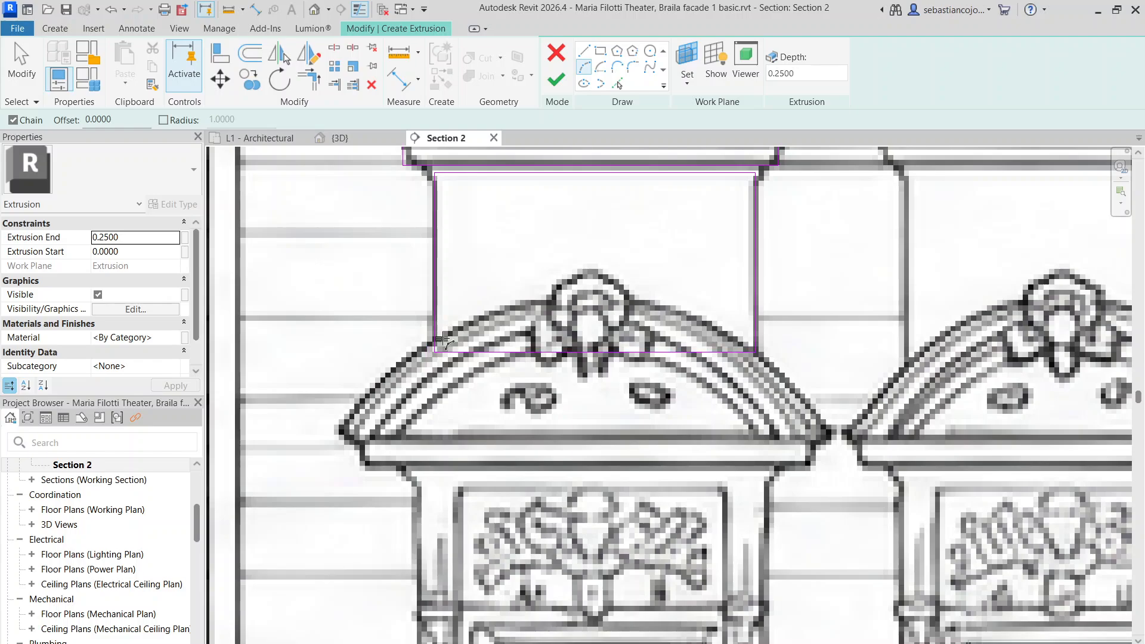
pyautogui.scroll(2, 444, 341)
pyautogui.click(433, 355)
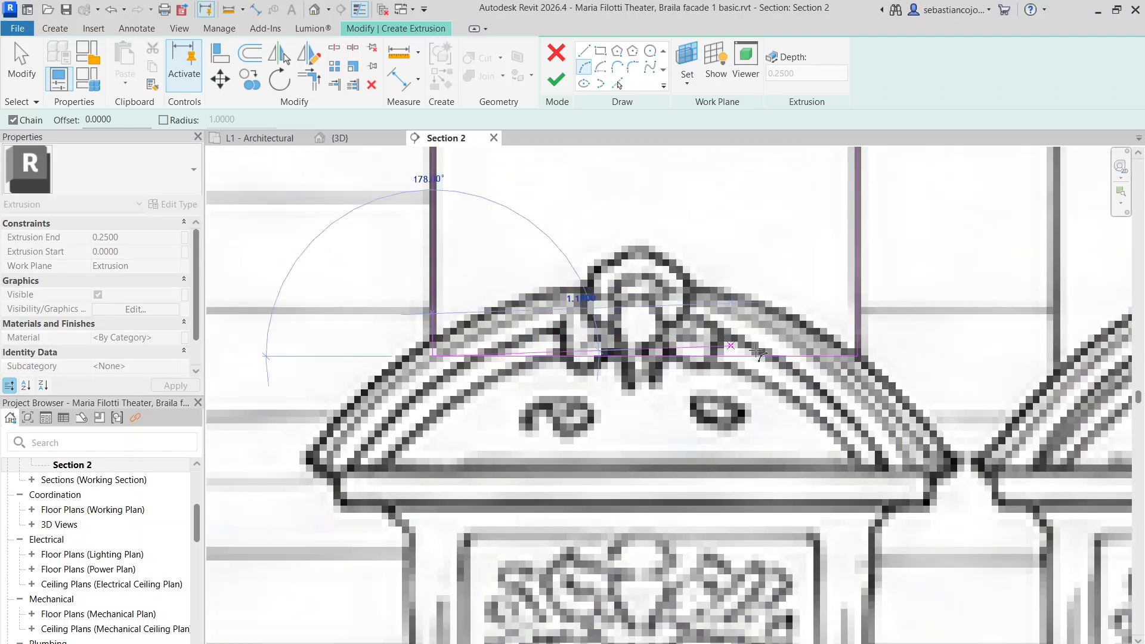
pyautogui.click(857, 355)
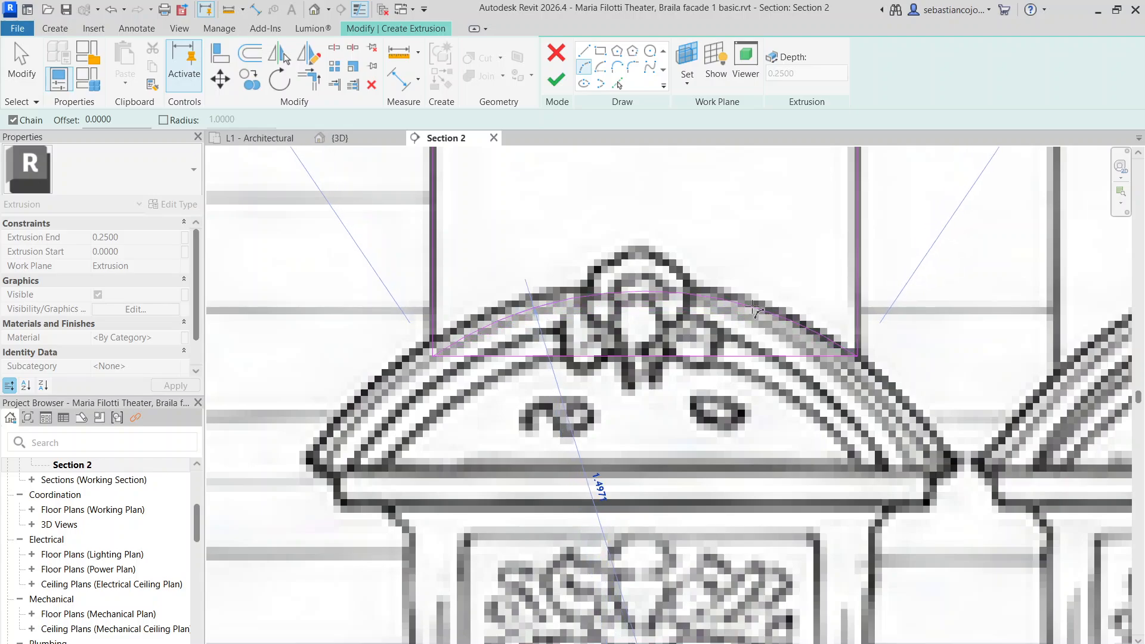
pyautogui.click(802, 320)
pyautogui.press('Escape')
pyautogui.press('Escape')
# Delete the panel's straight bottom line and move its top line up to the sill
pyautogui.click(648, 358)
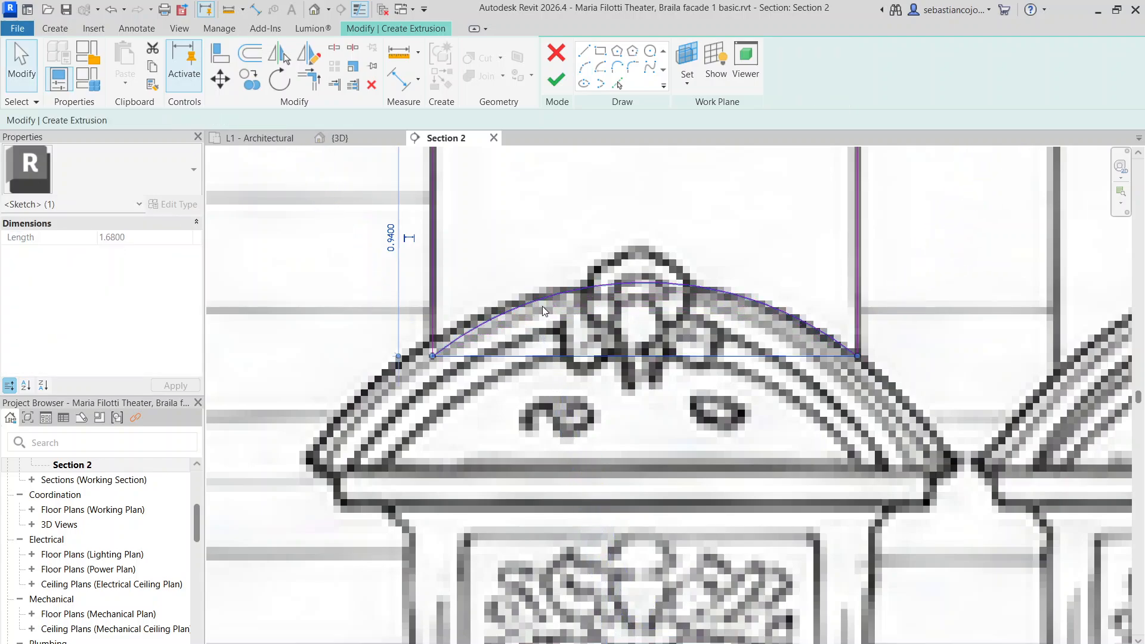
pyautogui.press('Delete')
pyautogui.scroll(-6, 596, 304)
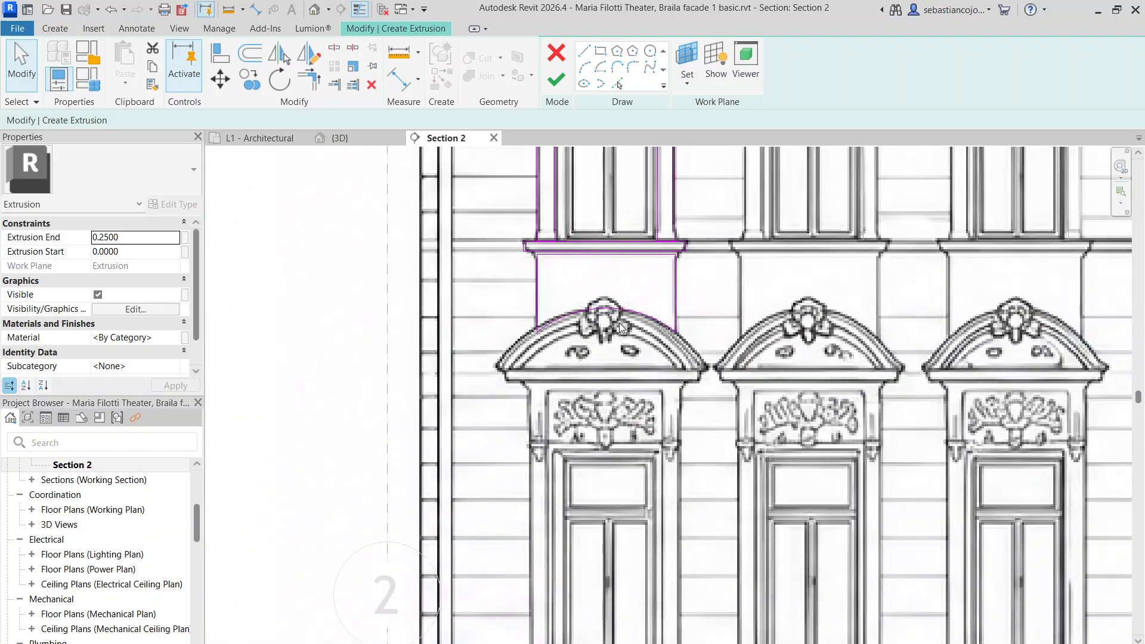
pyautogui.scroll(10, 591, 280)
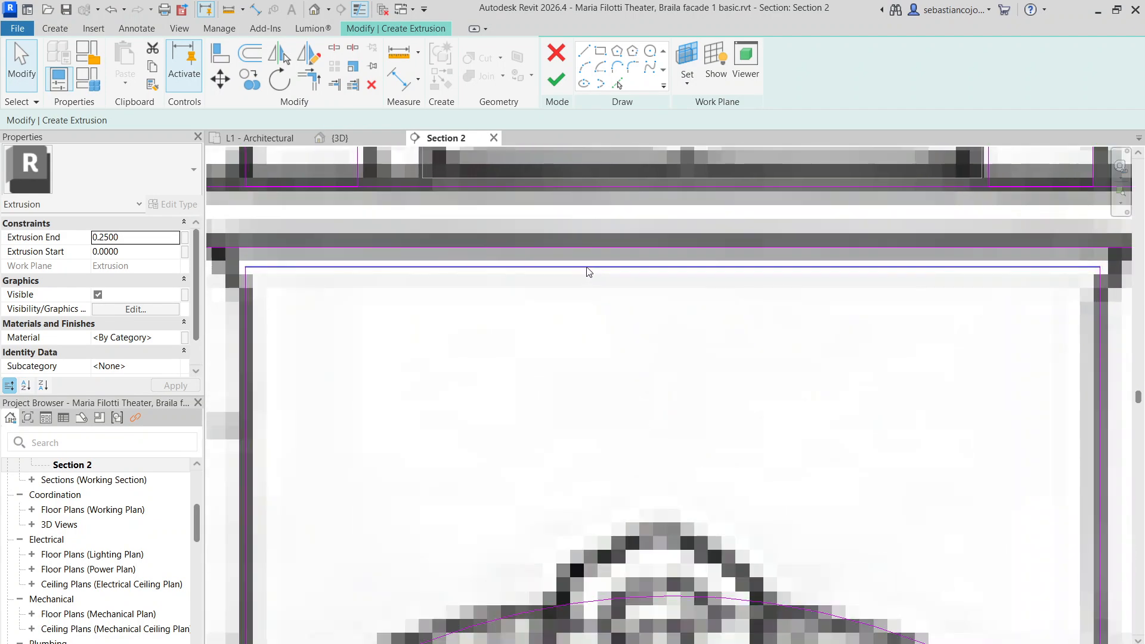
pyautogui.click(598, 245)
pyautogui.moveTo(598, 245); pyautogui.dragTo(597, 241)
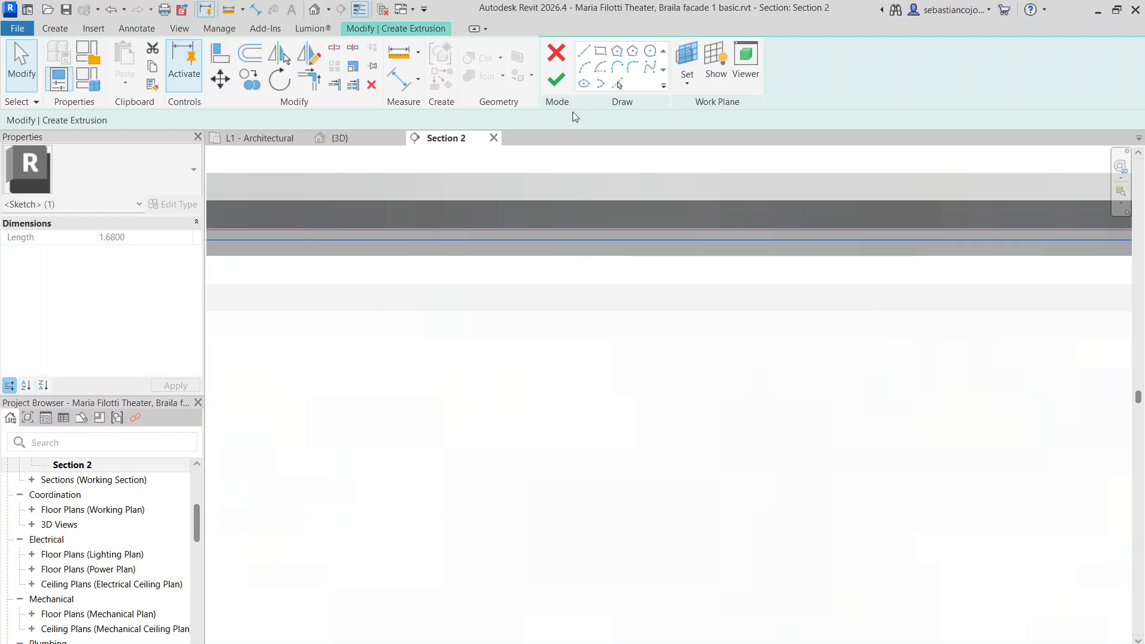
# Finish the extrusion and zoom to the first window surround in the {3D} view
pyautogui.click(560, 83)
pyautogui.click(340, 137)
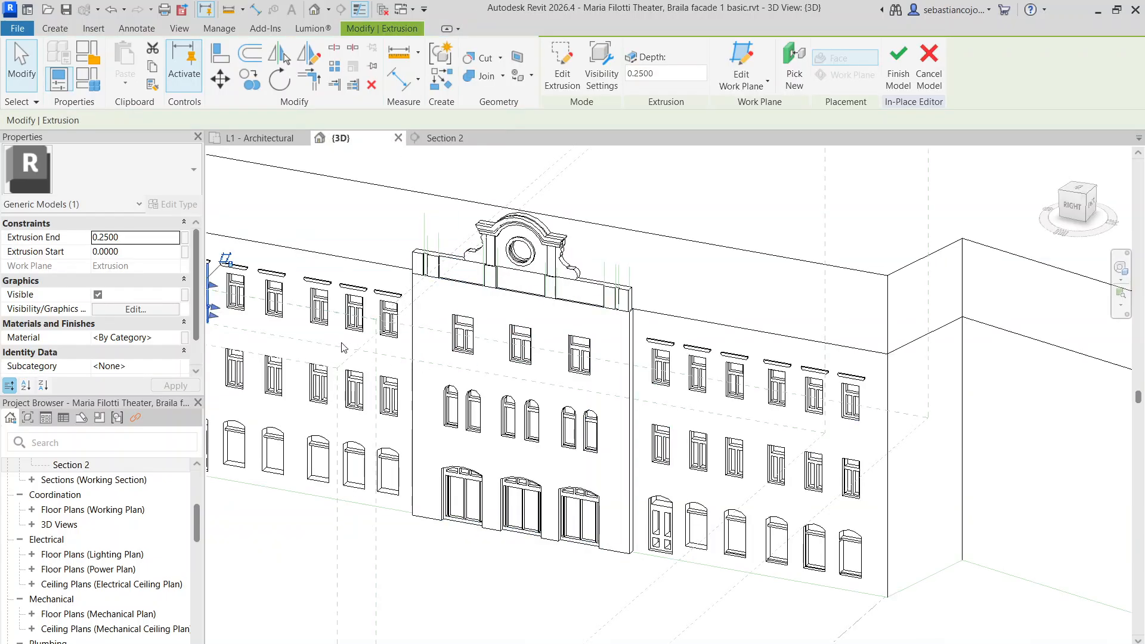
pyautogui.scroll(3, 666, 347)
pyautogui.scroll(3, 661, 344)
pyautogui.click(618, 301)
pyautogui.scroll(3, 526, 240)
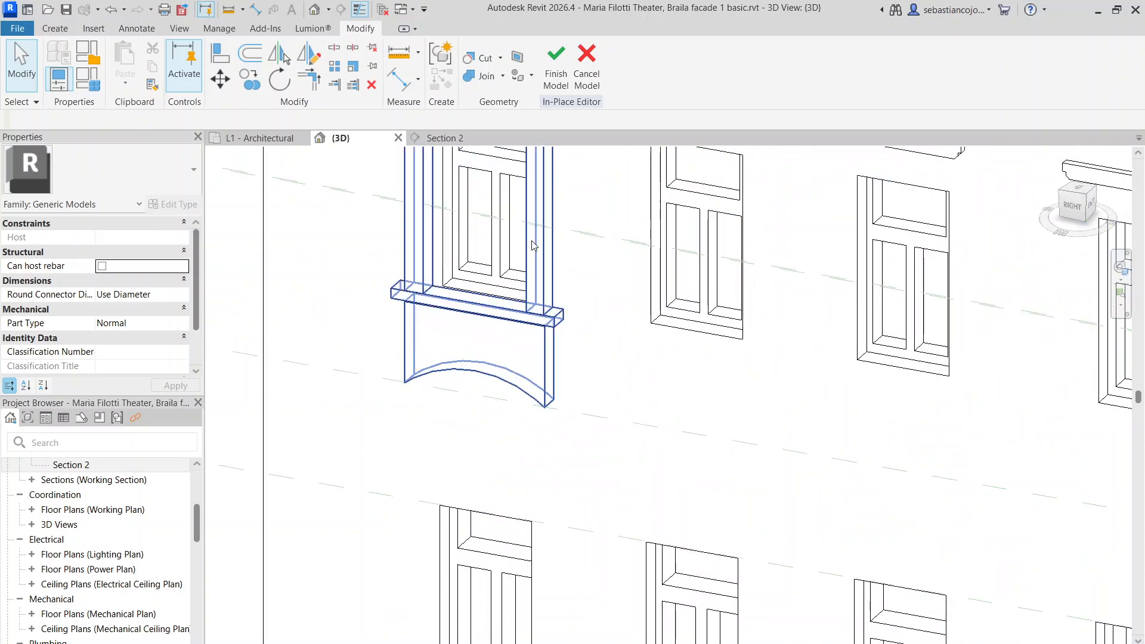
pyautogui.click(532, 242)
pyautogui.moveTo(548, 301); pyautogui.dragTo(546, 382, button='middle')
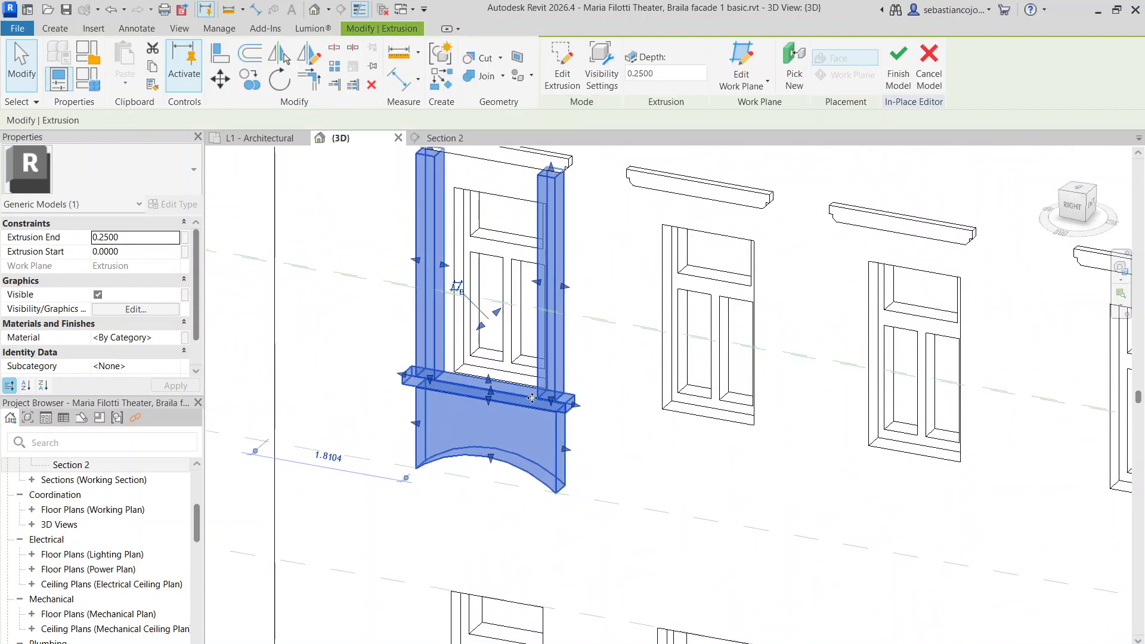
pyautogui.scroll(3, 490, 398)
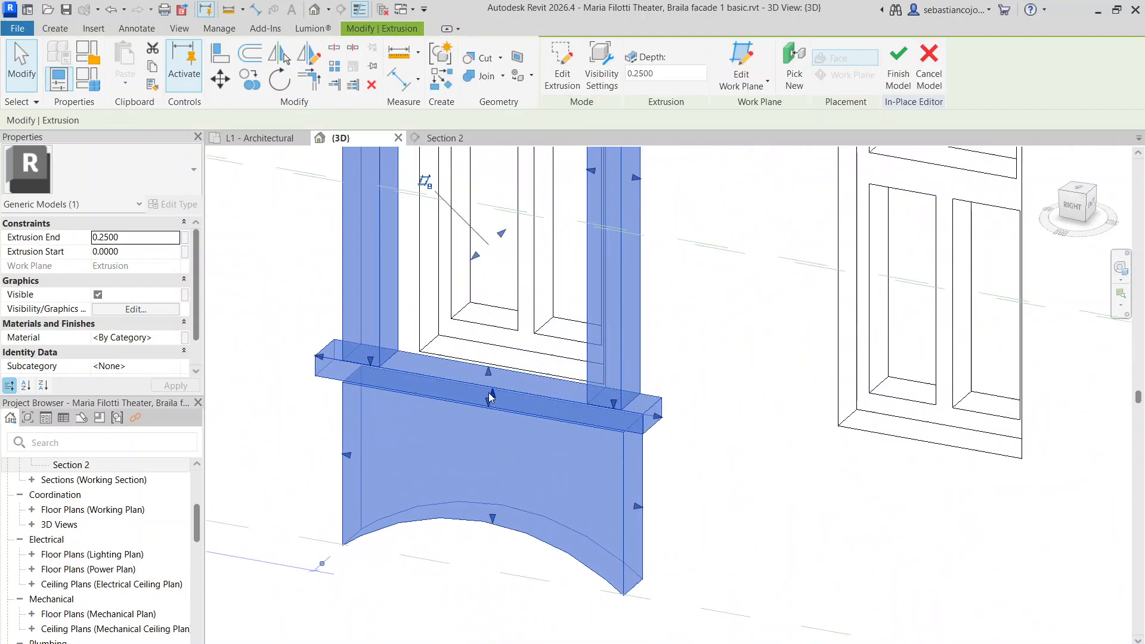
# Inspect the surround's sketch and depth, keeping the 0.2500 depth unchanged
pyautogui.doubleClick(448, 381)
pyautogui.scroll(-4, 468, 352)
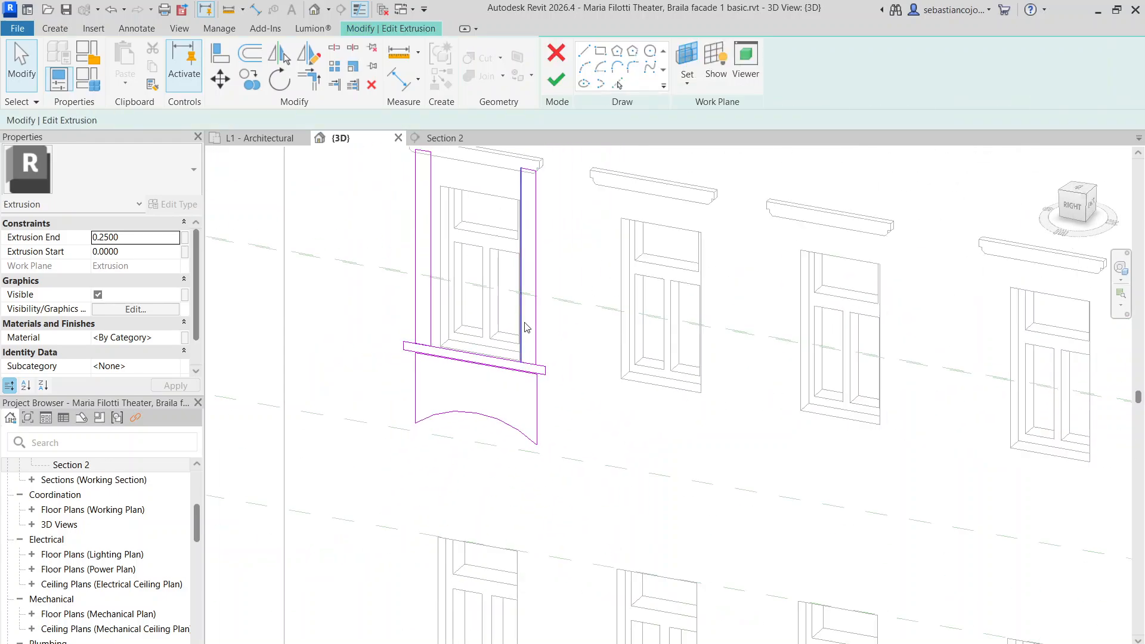
pyautogui.click(556, 81)
pyautogui.scroll(3, 513, 298)
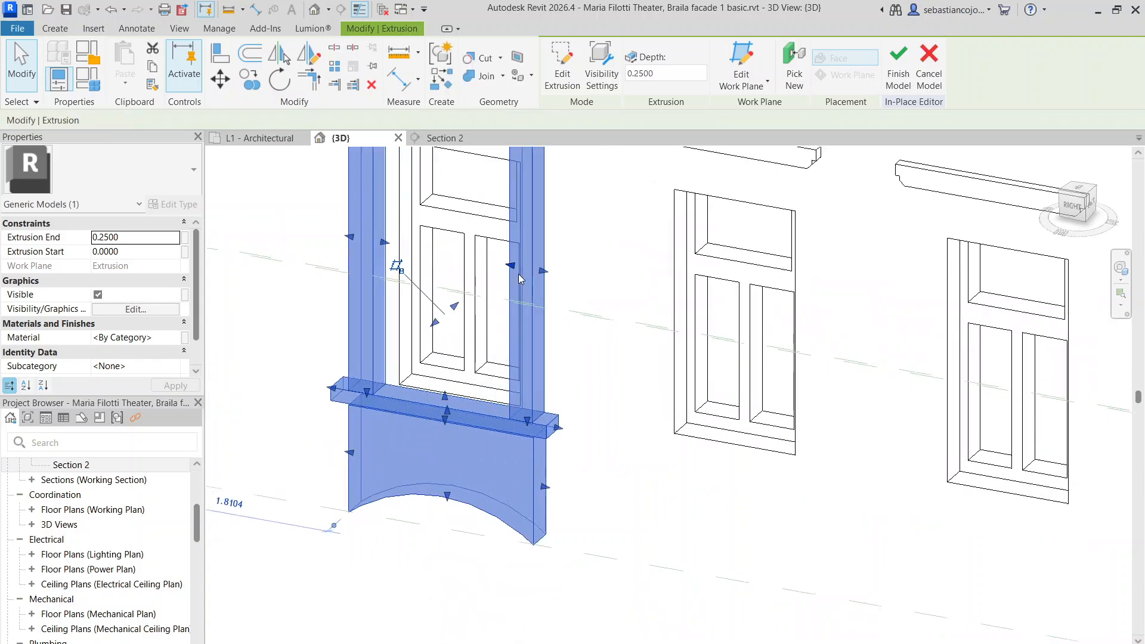
pyautogui.scroll(-4, 524, 312)
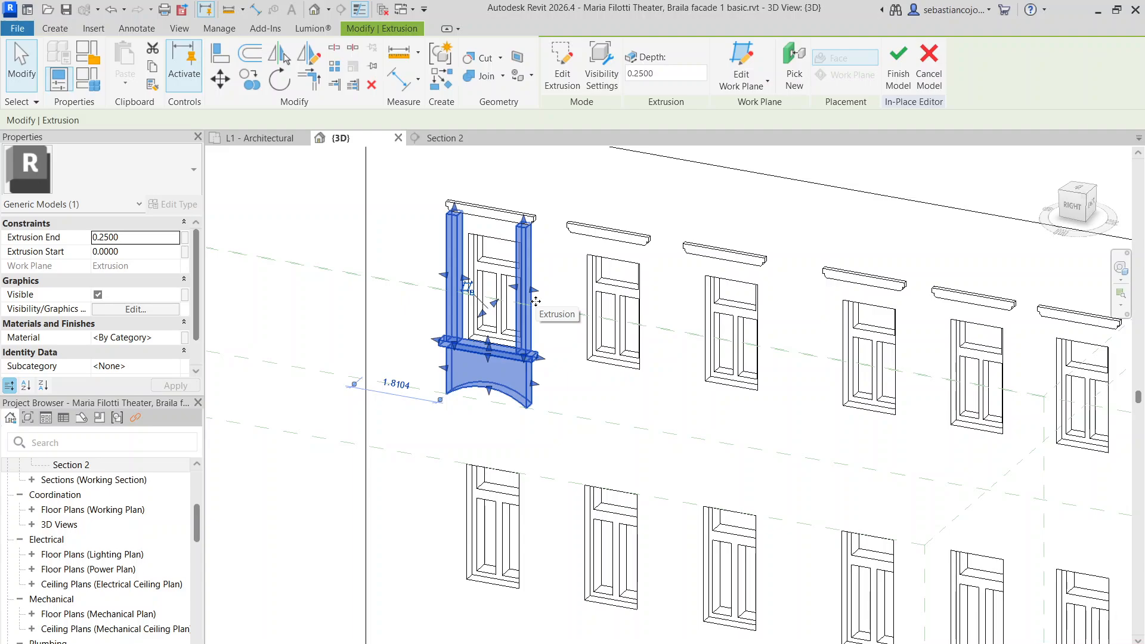
pyautogui.scroll(3, 491, 285)
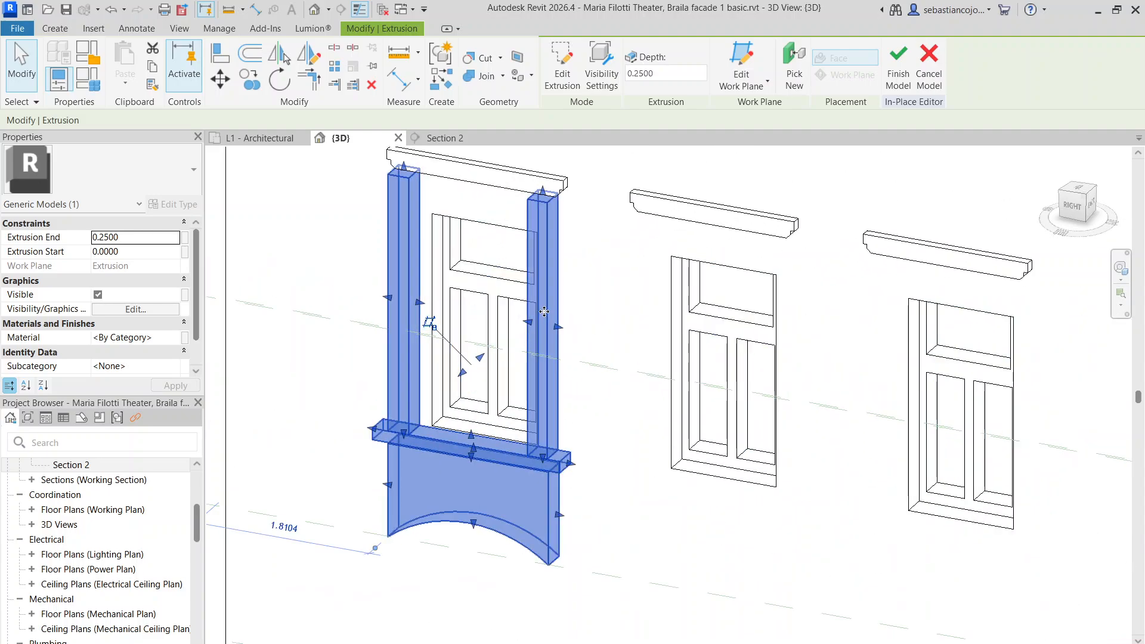
pyautogui.scroll(2, 470, 376)
pyautogui.moveTo(457, 366); pyautogui.dragTo(460, 380)
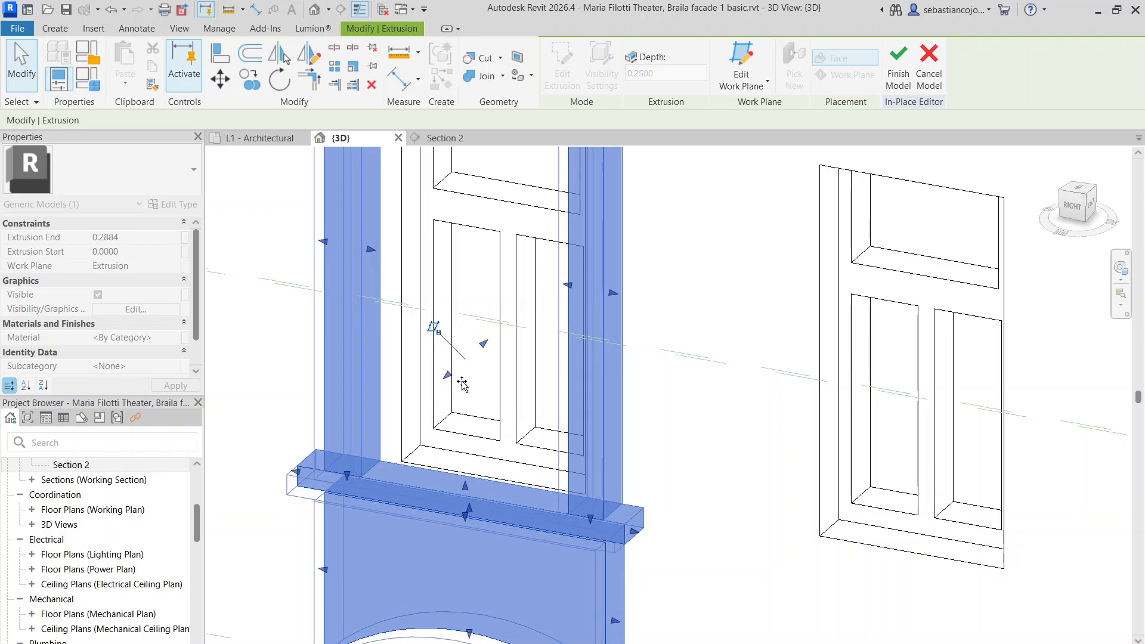
pyautogui.press('Escape')
pyautogui.scroll(-1, 564, 348)
pyautogui.scroll(-2, 566, 350)
pyautogui.click(595, 384)
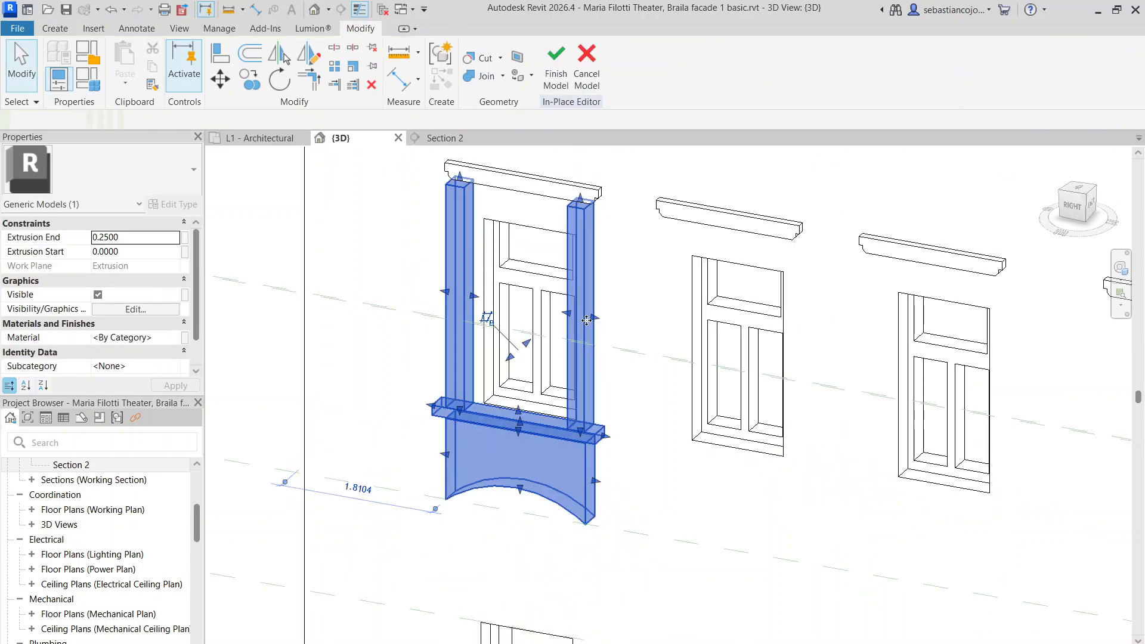
# Delete the ten sill and arch lines from the surround's sketch
pyautogui.doubleClick(588, 380)
pyautogui.scroll(2, 390, 400)
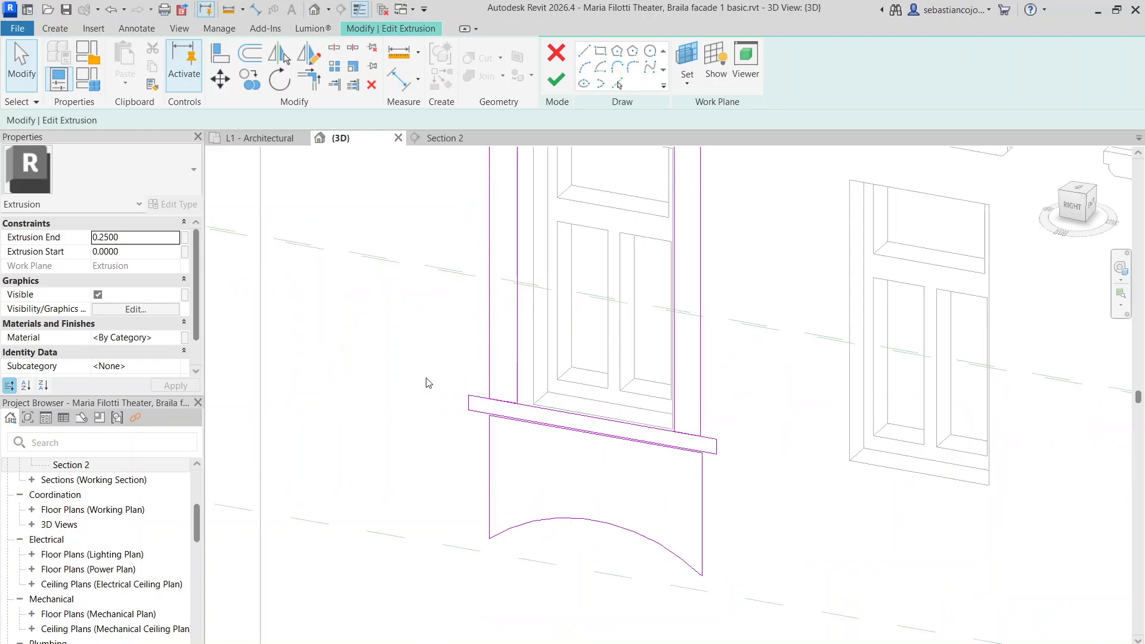
pyautogui.moveTo(803, 603); pyautogui.dragTo(766, 575)
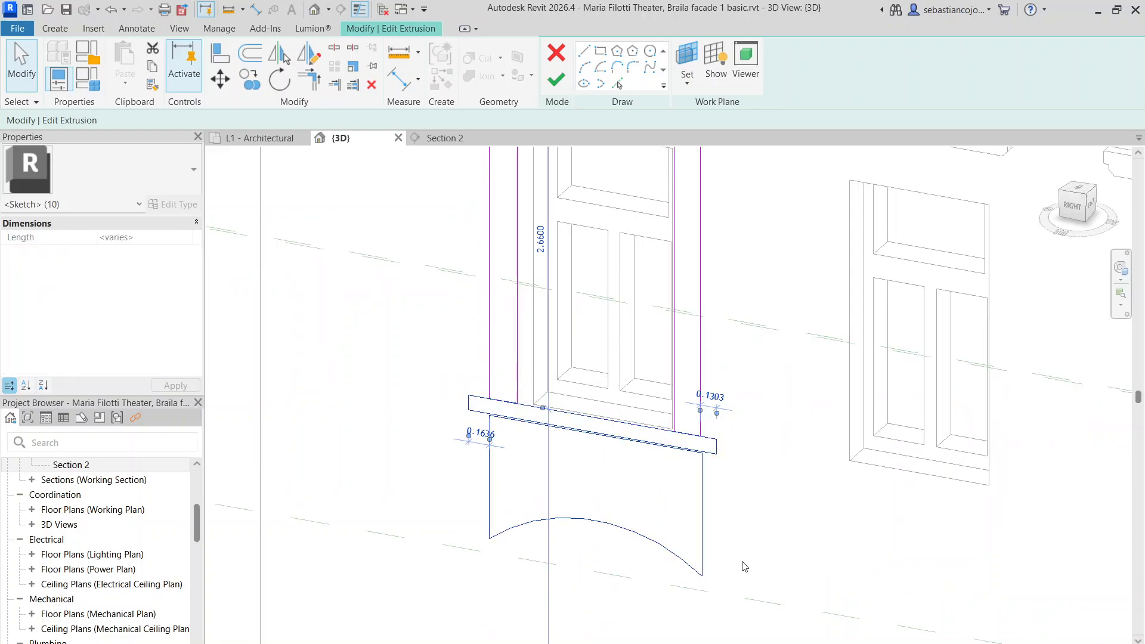
pyautogui.press('Delete')
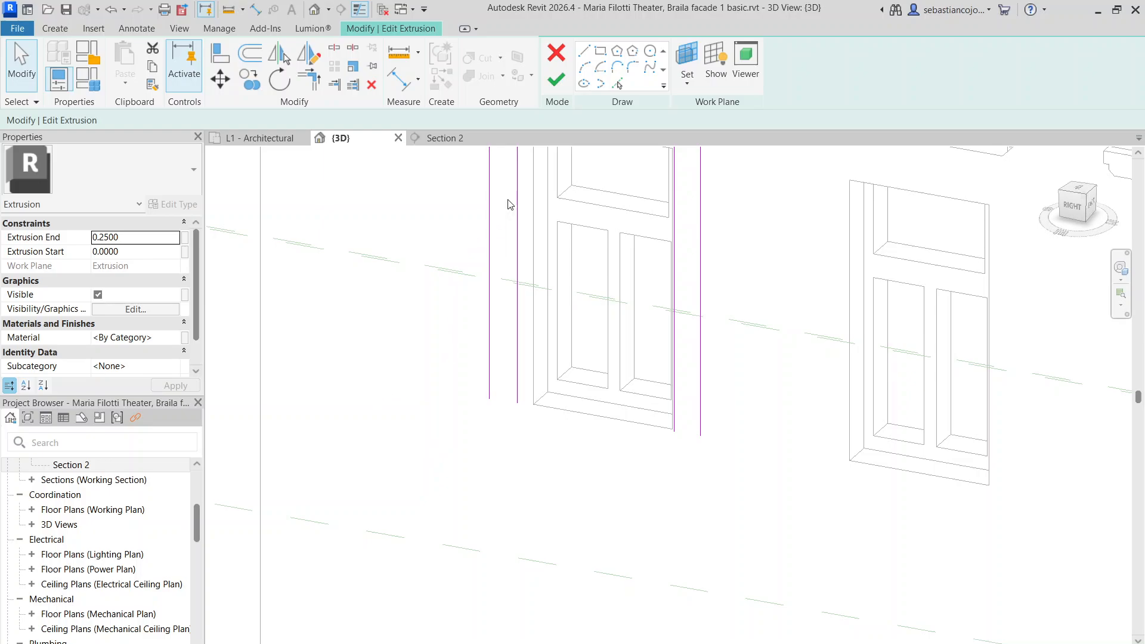
# Draw lines closing the bottoms of both jamb strips and finish the sketch
pyautogui.press('l')
pyautogui.press('i')
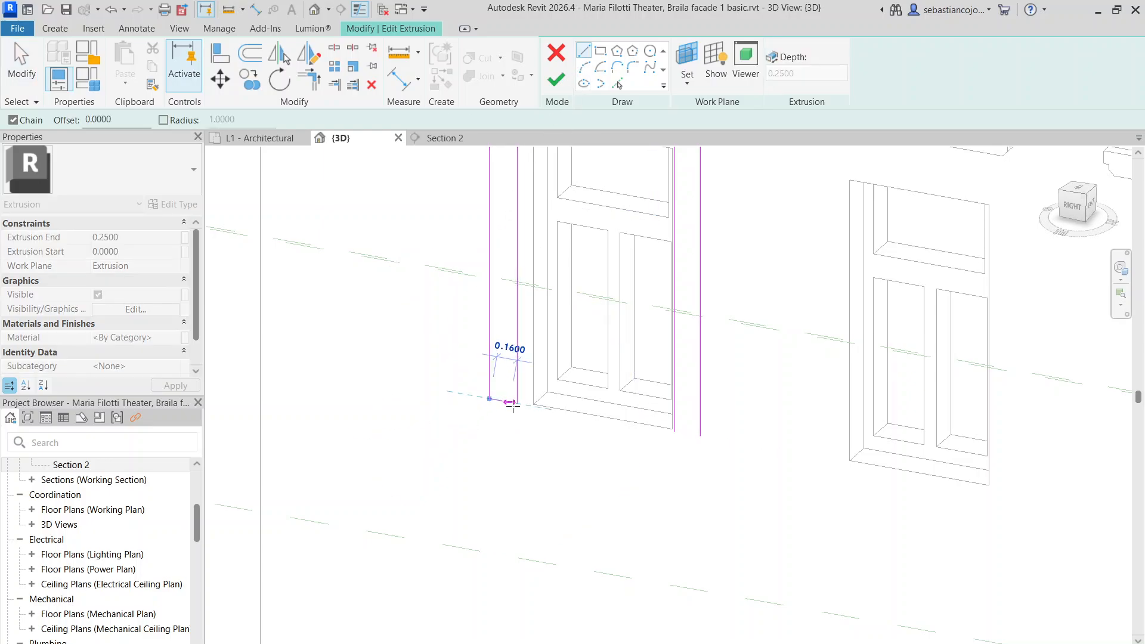
pyautogui.click(533, 405)
pyautogui.click(674, 431)
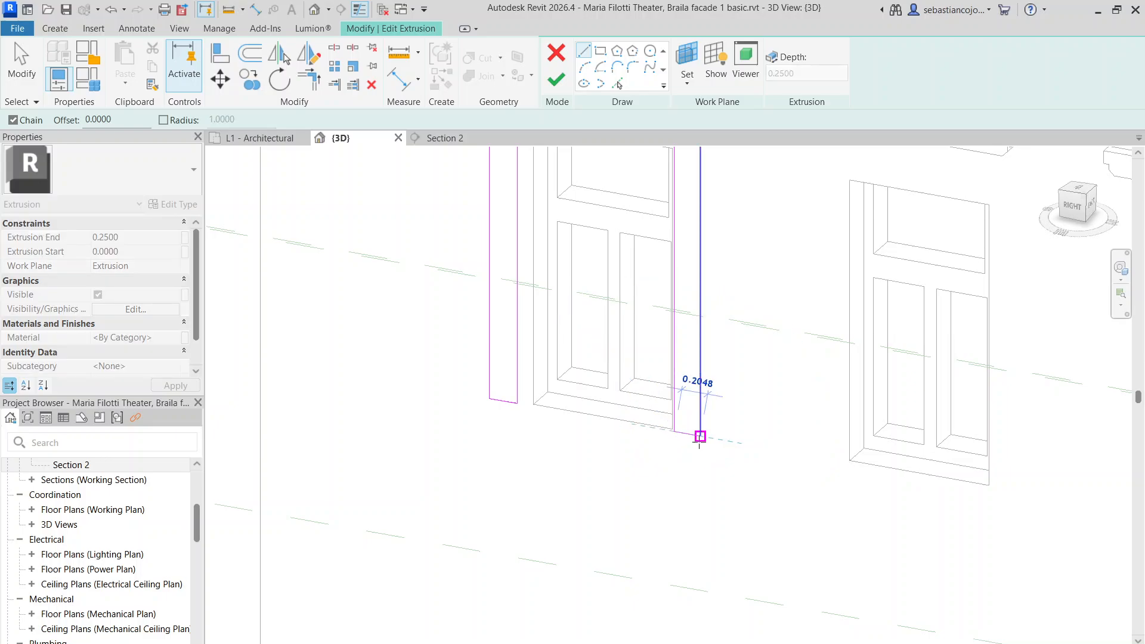
pyautogui.click(700, 436)
pyautogui.scroll(-3, 693, 405)
pyautogui.press('Escape')
pyautogui.scroll(3, 694, 309)
pyautogui.scroll(3, 691, 268)
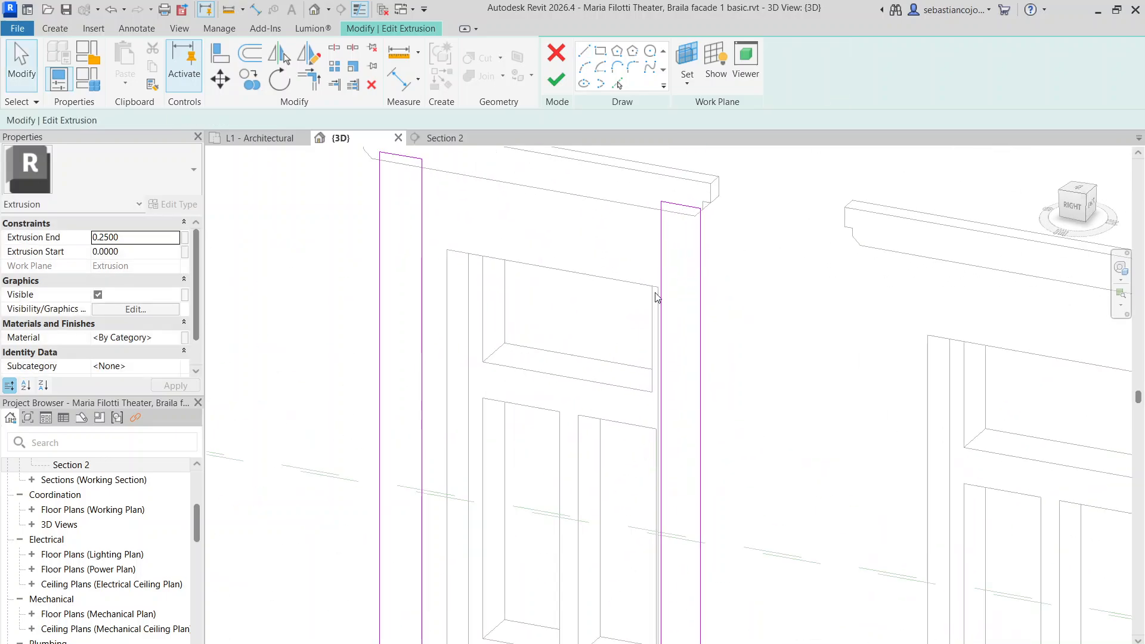
pyautogui.scroll(-5, 678, 205)
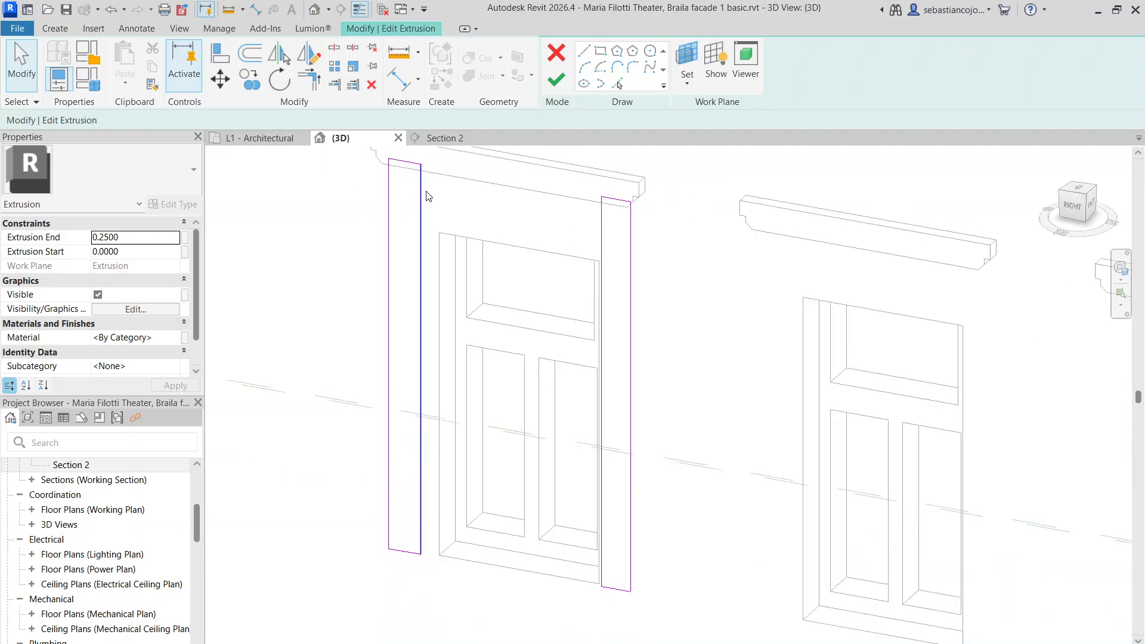
pyautogui.click(550, 84)
pyautogui.scroll(3, 507, 203)
# Slightly reduce the depth of the selected extrusion by dragging its depth arrow
pyautogui.scroll(-4, 389, 206)
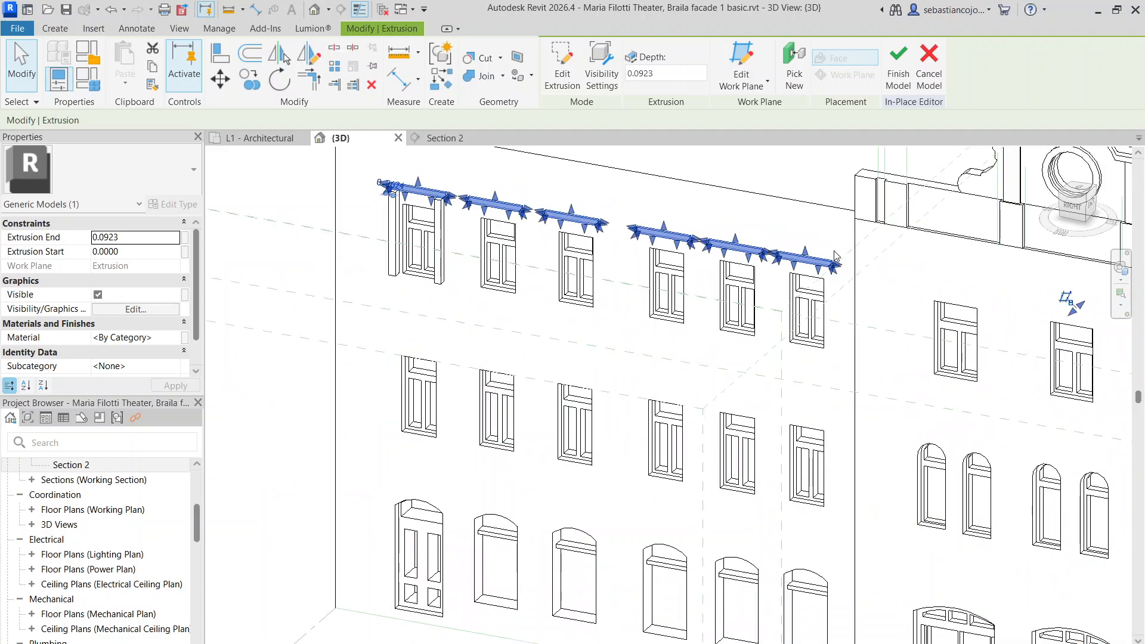
pyautogui.scroll(6, 824, 224)
pyautogui.moveTo(849, 264); pyautogui.dragTo(843, 268)
pyautogui.scroll(-5, 859, 281)
pyautogui.click(885, 299)
# Set the first window's side strips to Extrusion End 0.1068, then return to the Section 2 view
pyautogui.scroll(3, 513, 212)
pyautogui.scroll(2, 370, 214)
pyautogui.moveTo(410, 206); pyautogui.dragTo(549, 254, button='middle')
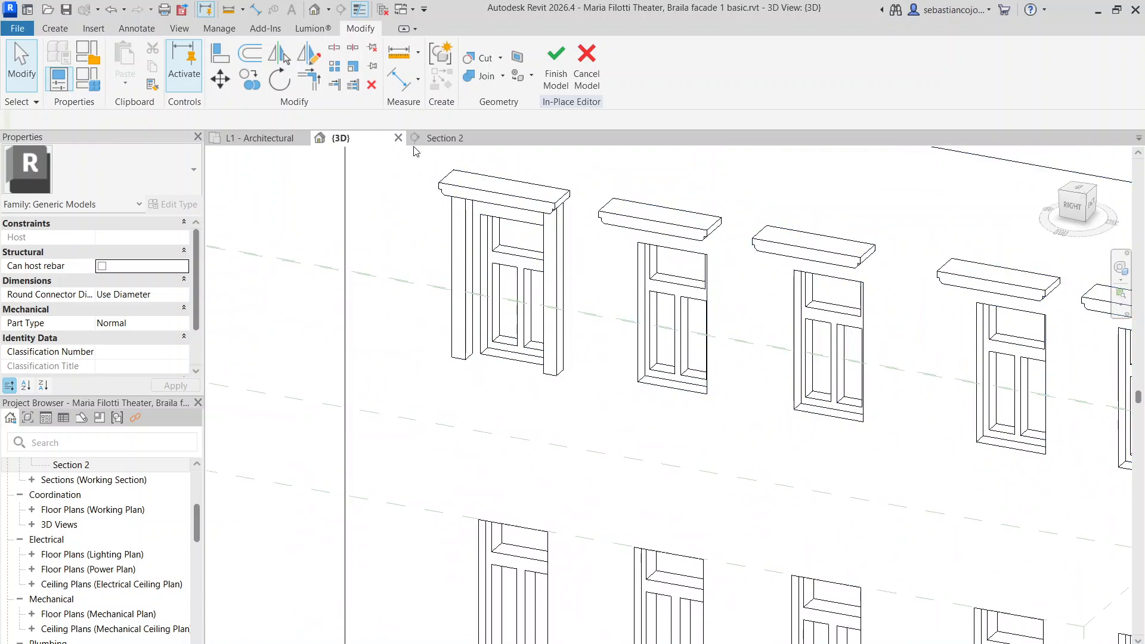
pyautogui.click(458, 235)
pyautogui.scroll(4, 438, 277)
pyautogui.moveTo(587, 282); pyautogui.dragTo(598, 276)
pyautogui.click(473, 560)
pyautogui.scroll(-7, 560, 248)
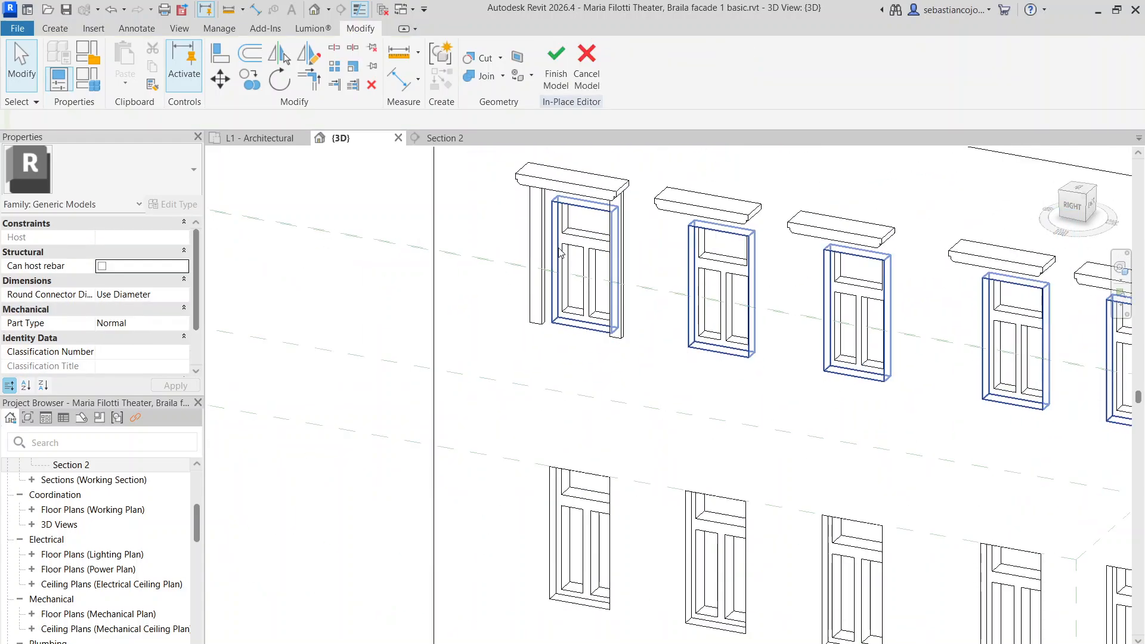
pyautogui.scroll(5, 530, 183)
pyautogui.scroll(-1, 538, 208)
pyautogui.scroll(-3, 538, 208)
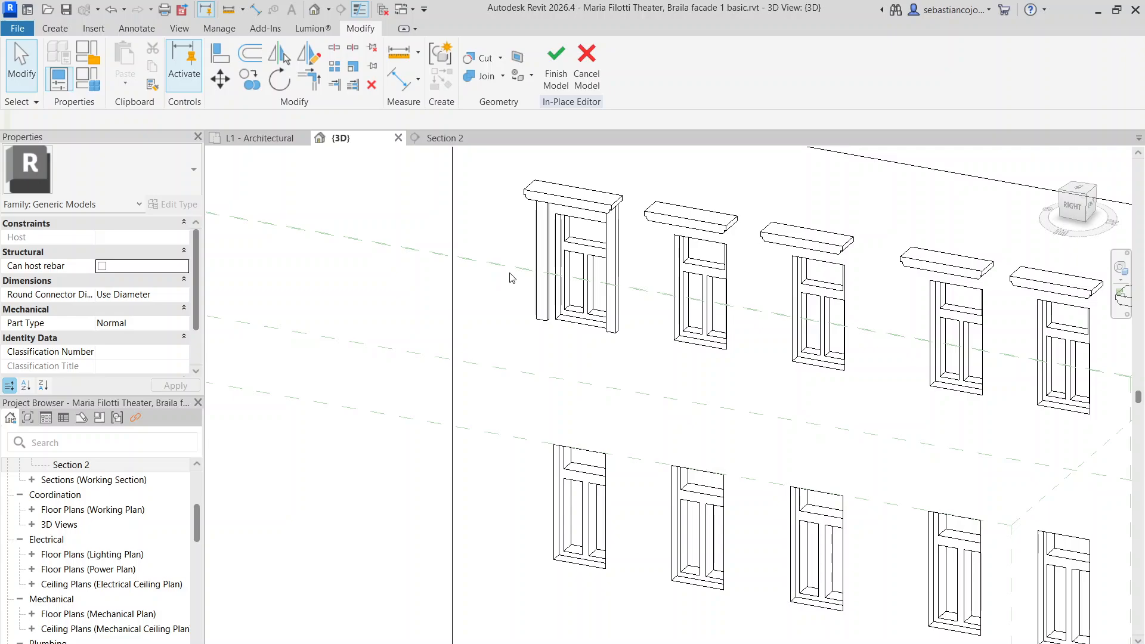
pyautogui.click(450, 138)
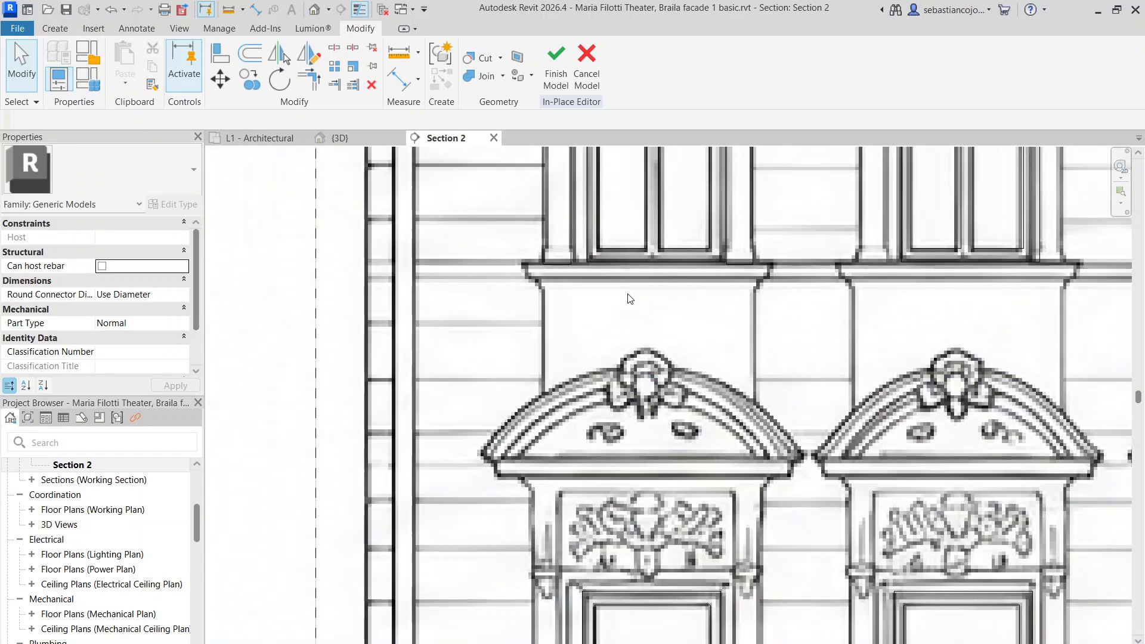
# Start a new in-place extrusion using the facade as its work plane
pyautogui.scroll(-5, 542, 314)
pyautogui.scroll(5, 570, 327)
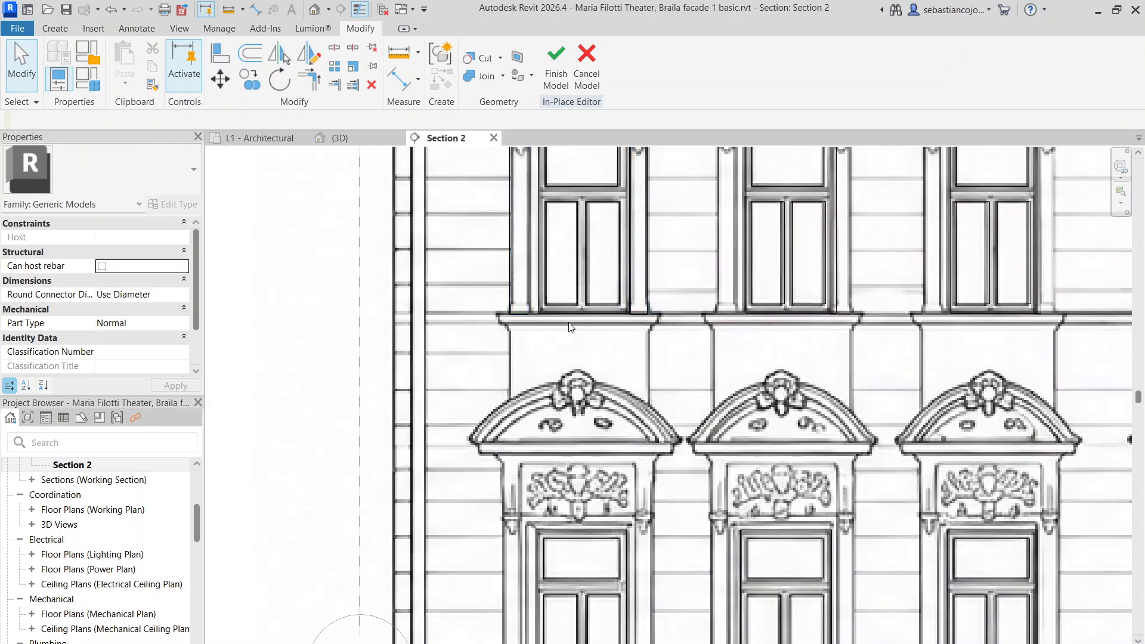
pyautogui.click(53, 27)
pyautogui.click(127, 60)
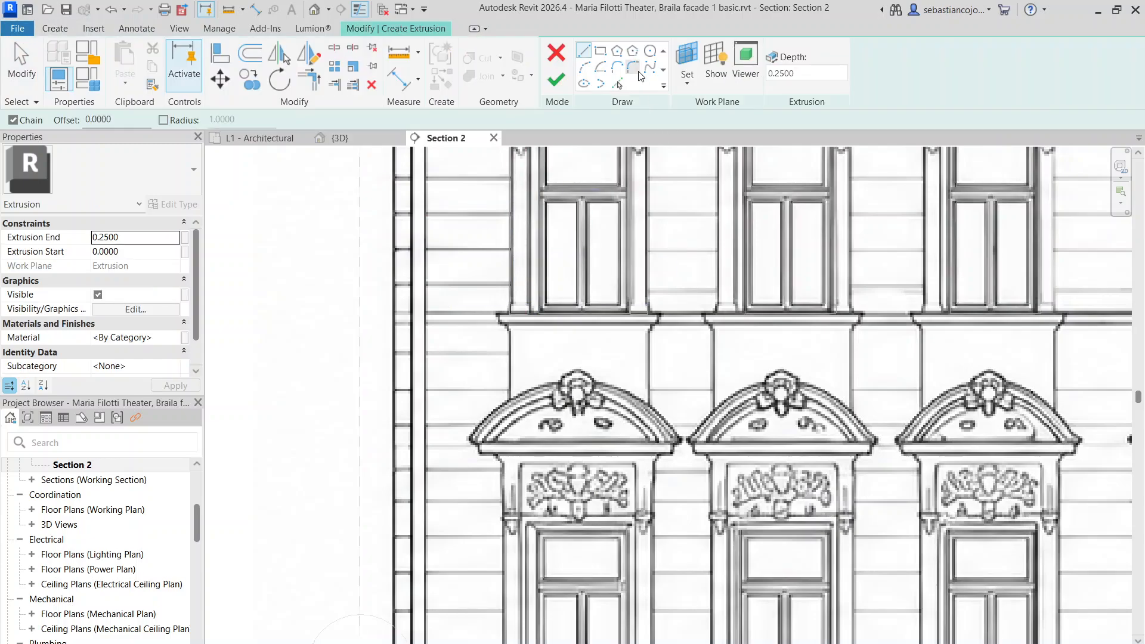
pyautogui.scroll(4, 428, 374)
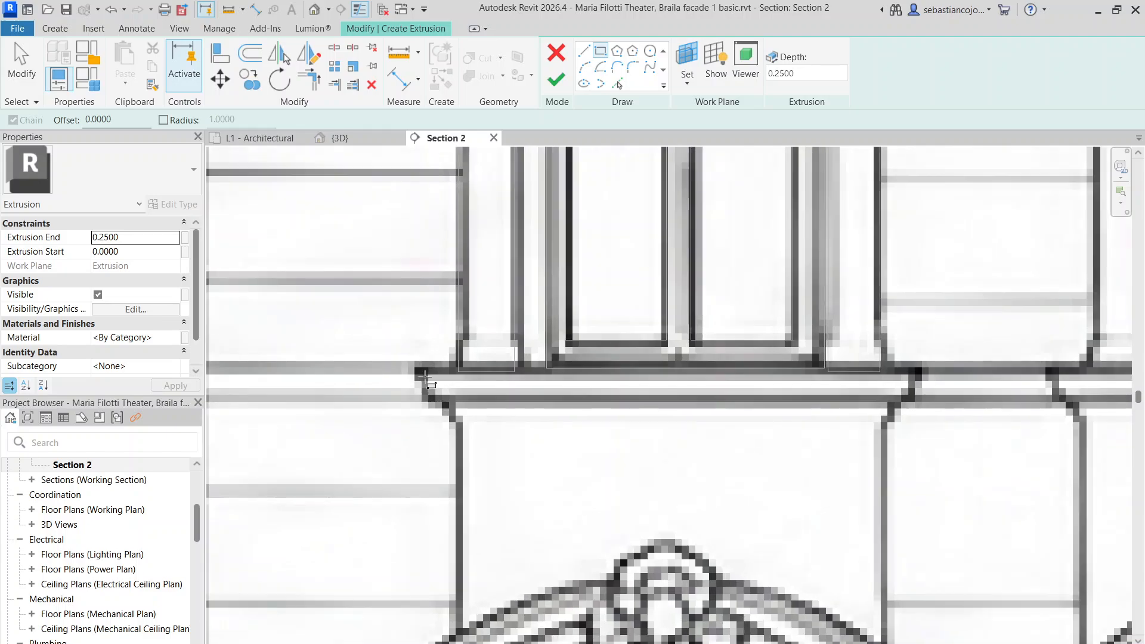
pyautogui.click(687, 82)
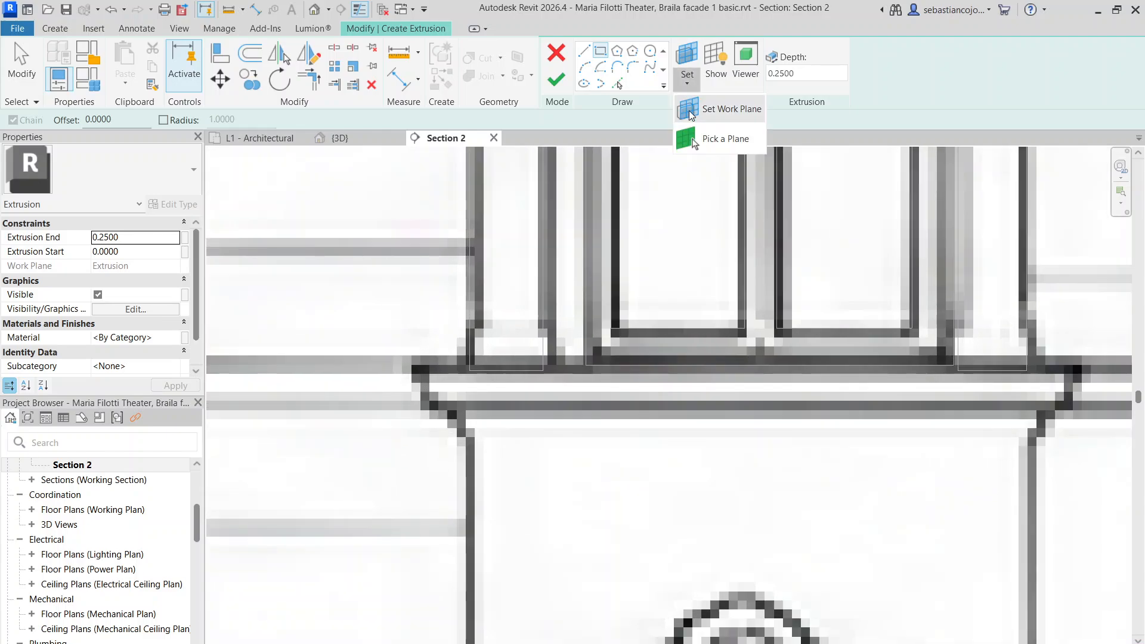
pyautogui.click(688, 131)
pyautogui.scroll(-6, 619, 243)
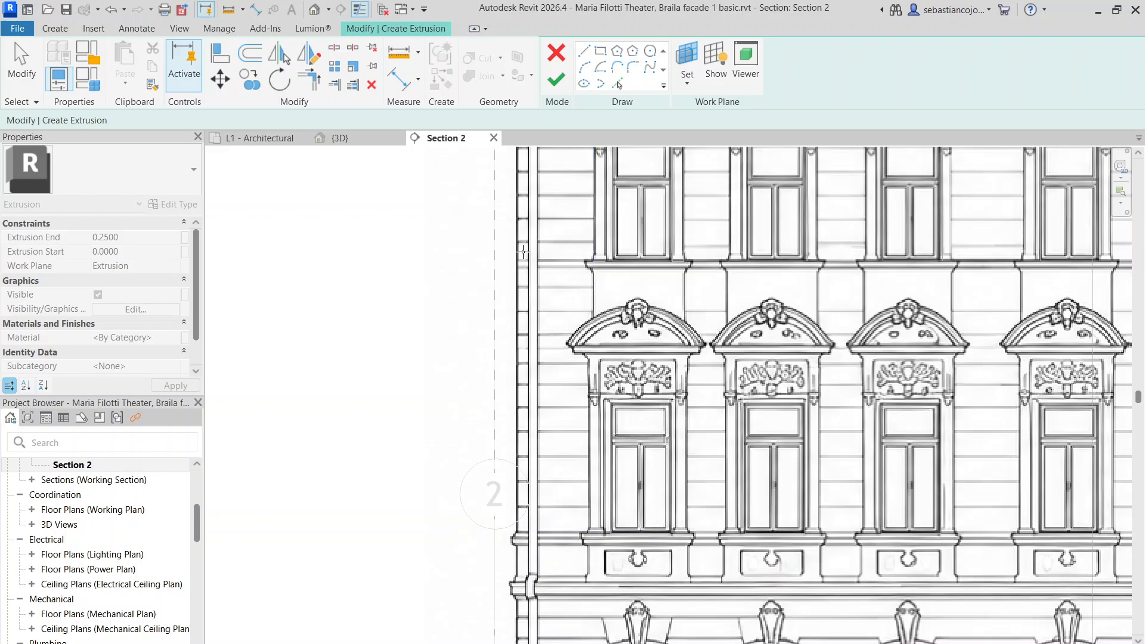
pyautogui.scroll(-4, 530, 204)
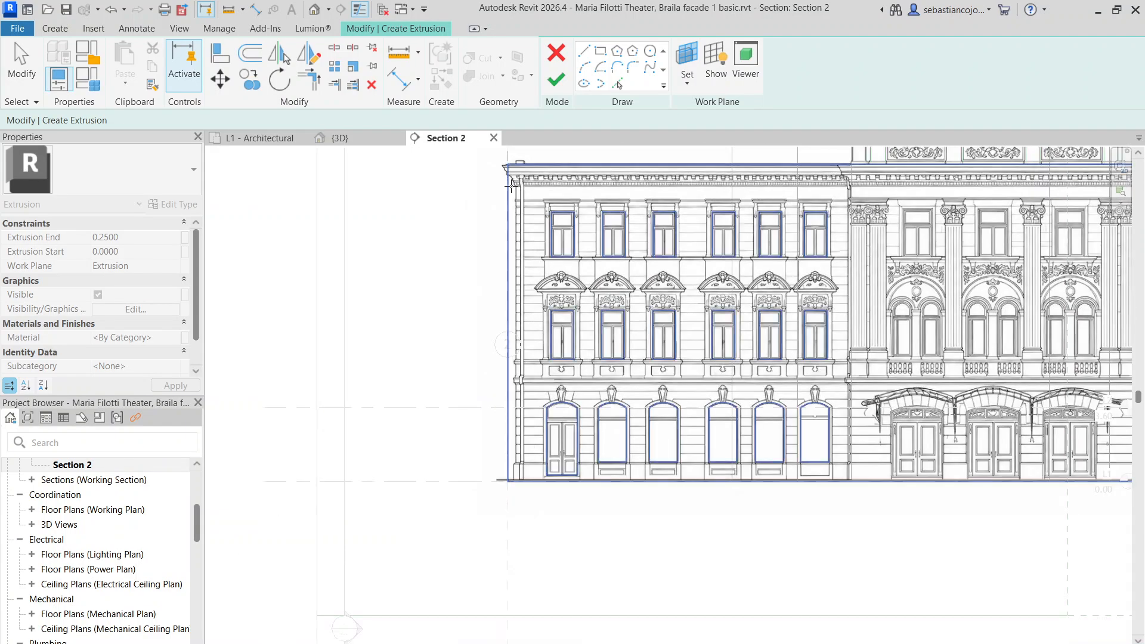
pyautogui.click(573, 268)
pyautogui.scroll(8, 455, 235)
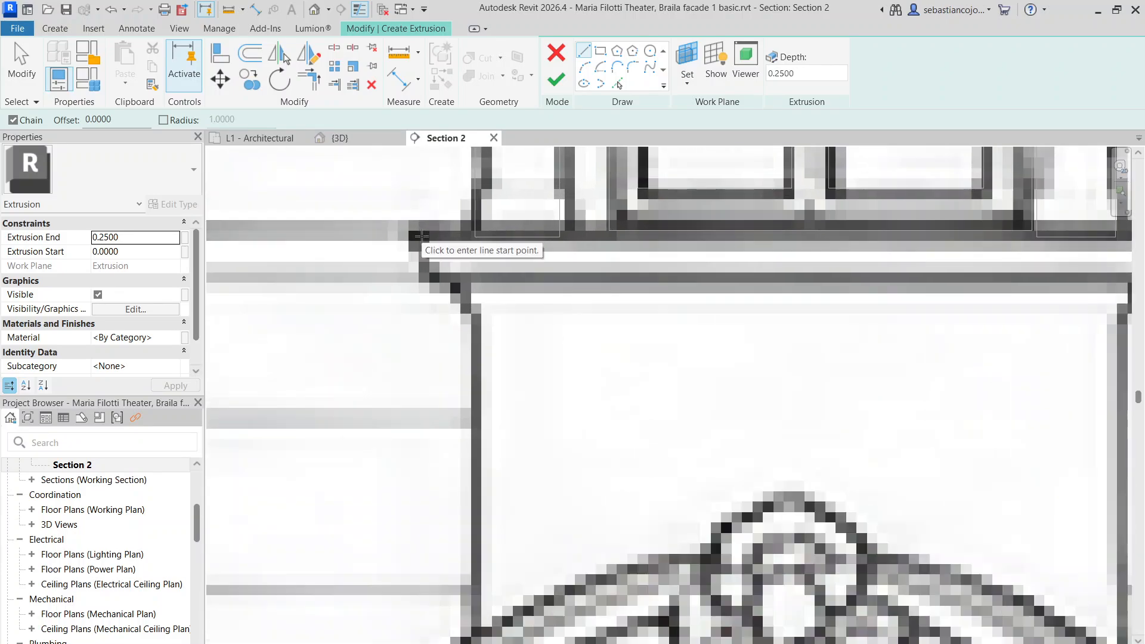
# Sketch a rectangle around the upper window's sill and finish the extrusion
pyautogui.click(421, 236)
pyautogui.scroll(-5, 515, 260)
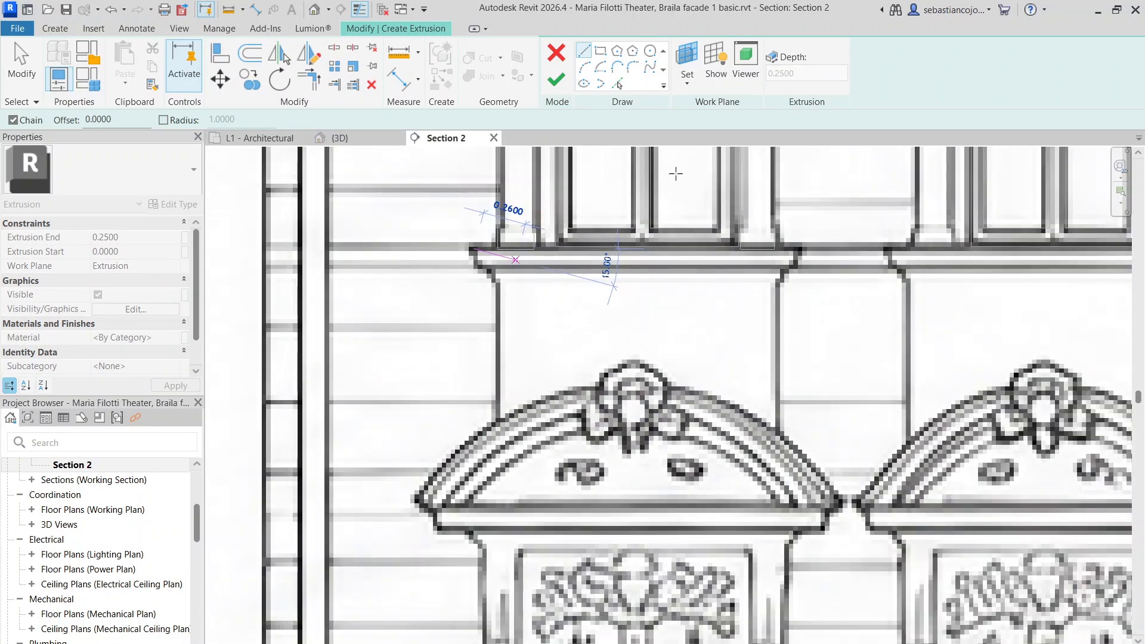
pyautogui.click(600, 50)
pyautogui.click(467, 247)
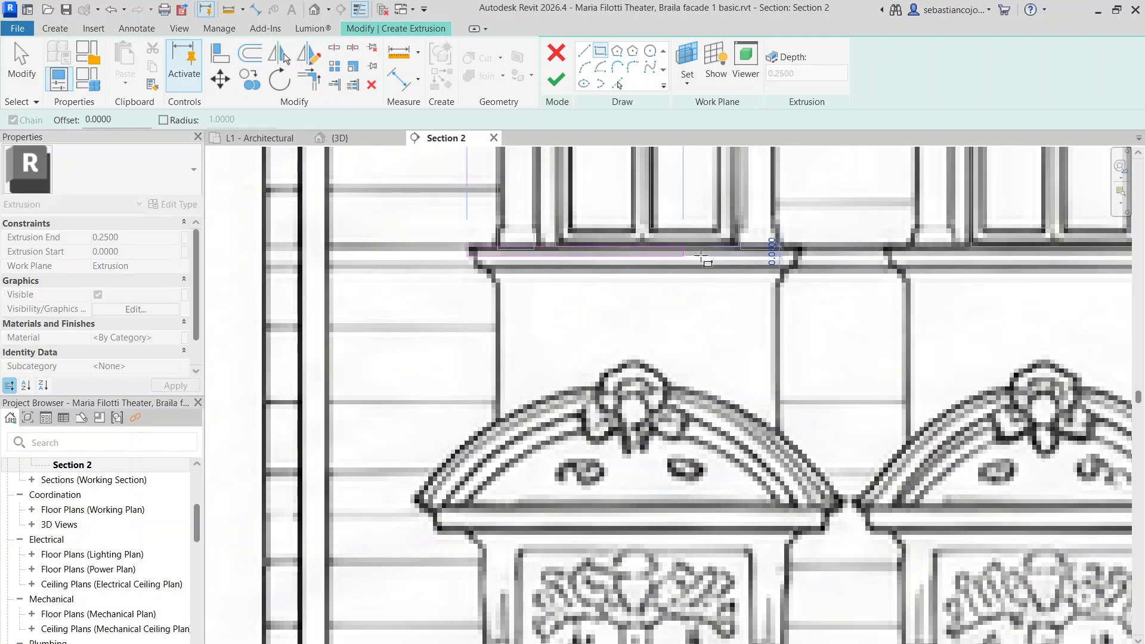
pyautogui.click(800, 268)
pyautogui.click(556, 79)
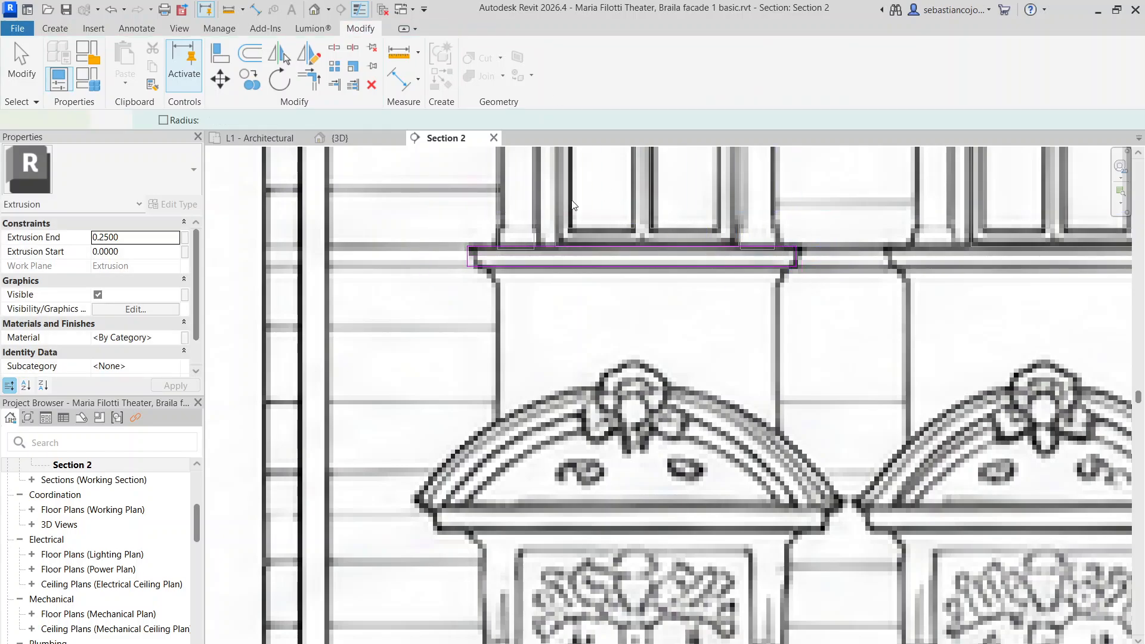
pyautogui.scroll(-3, 603, 310)
pyautogui.scroll(4, 648, 306)
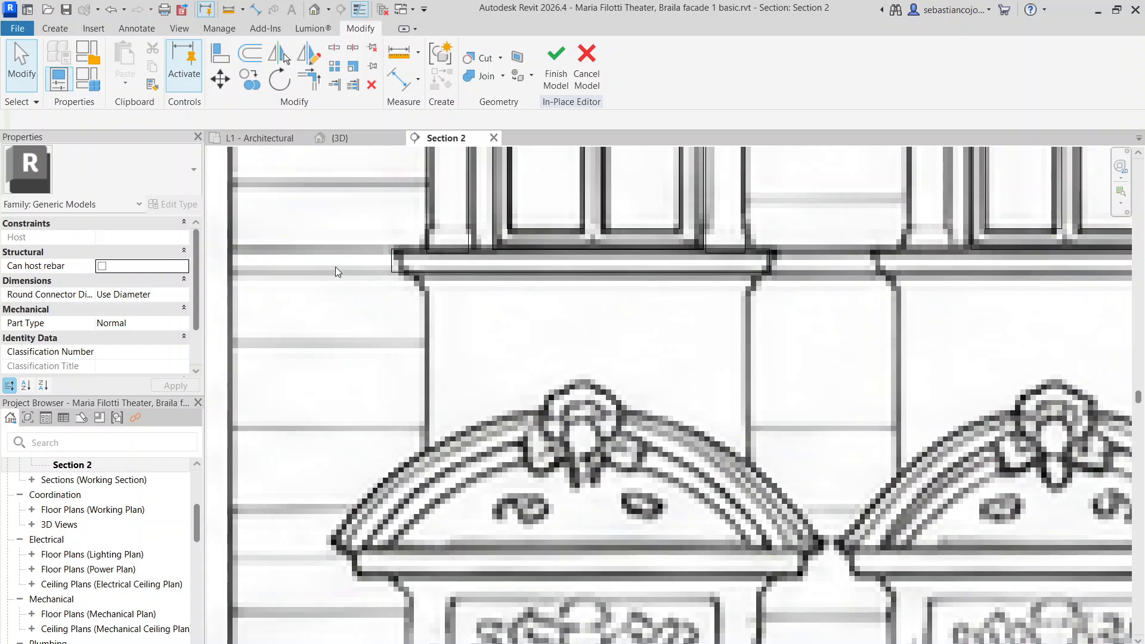
pyautogui.rightClick(440, 279)
# Start a similar extrusion and outline the wall panel from the sill down to the pediment
pyautogui.click(471, 360)
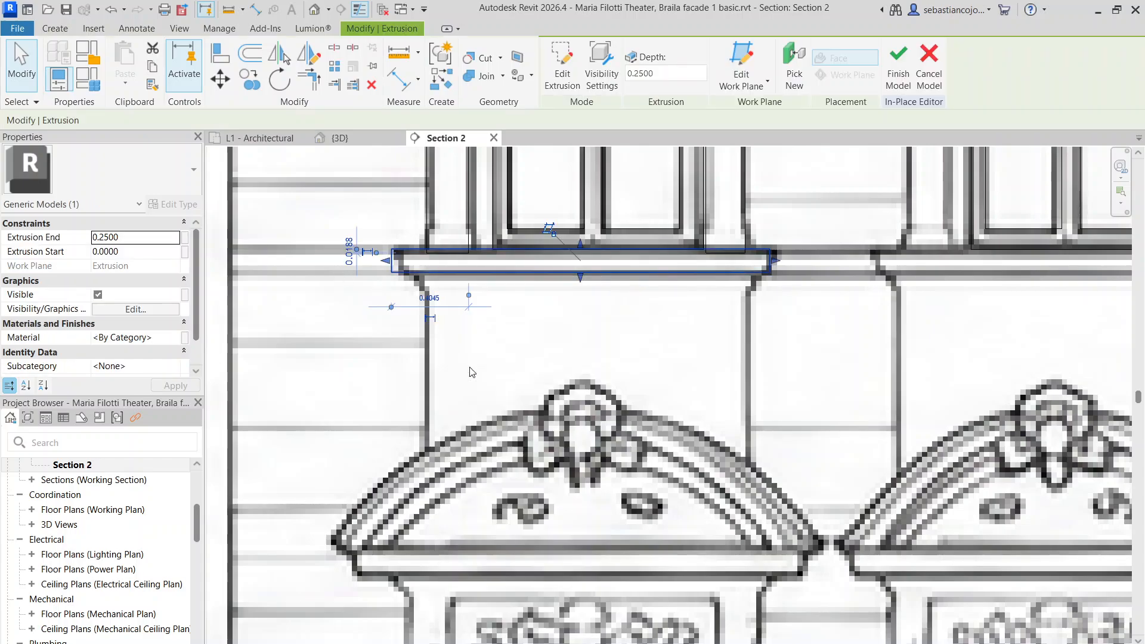
pyautogui.click(600, 52)
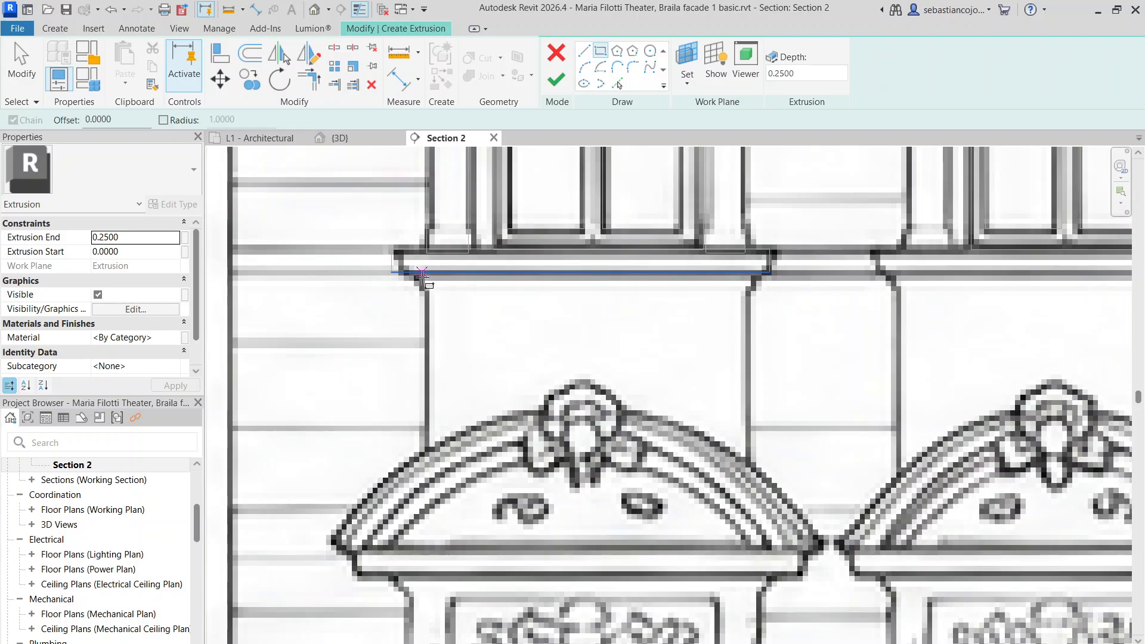
pyautogui.click(424, 273)
pyautogui.click(746, 466)
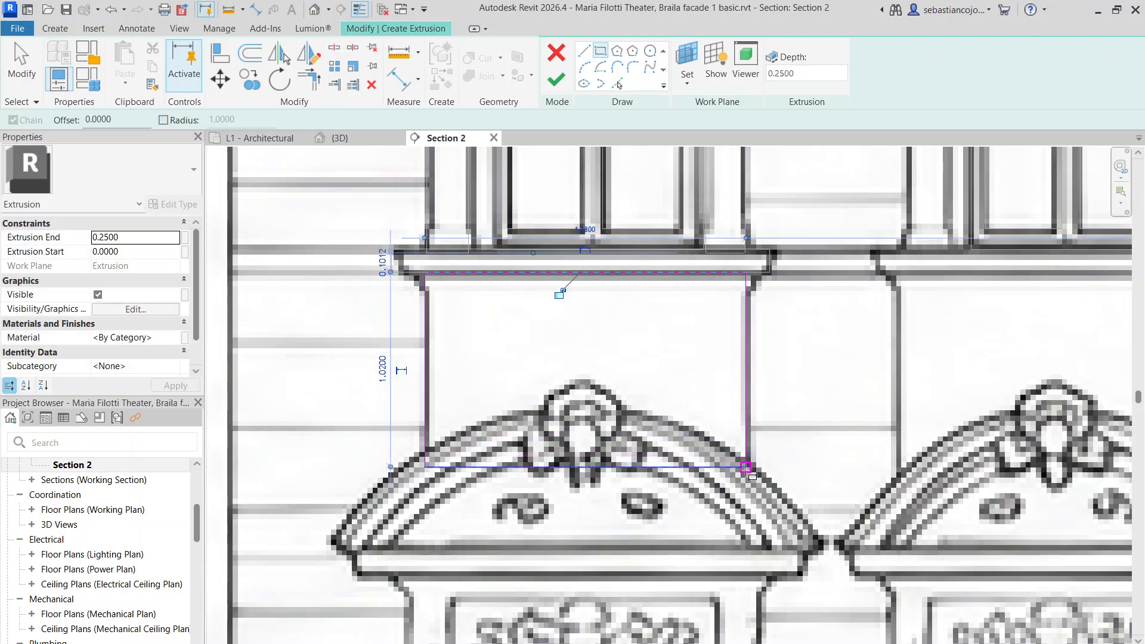
pyautogui.press('Escape')
pyautogui.press('Escape')
# Replace the panel's straight bottom edge with an arc following the pediment and finish the extrusion
pyautogui.click(584, 67)
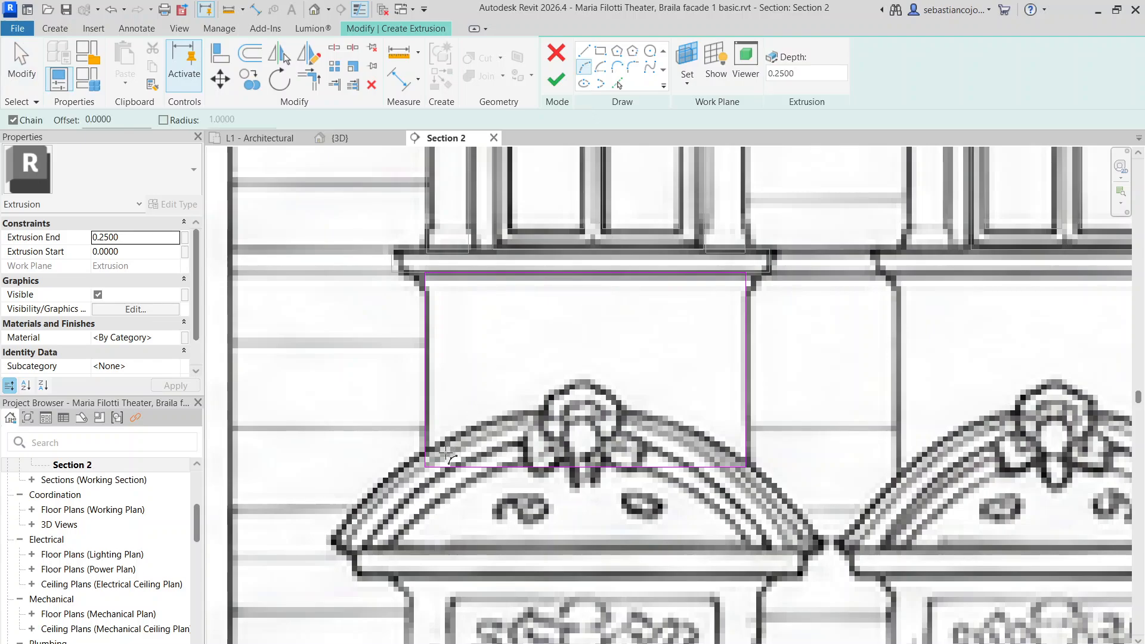
pyautogui.click(425, 467)
pyautogui.click(747, 466)
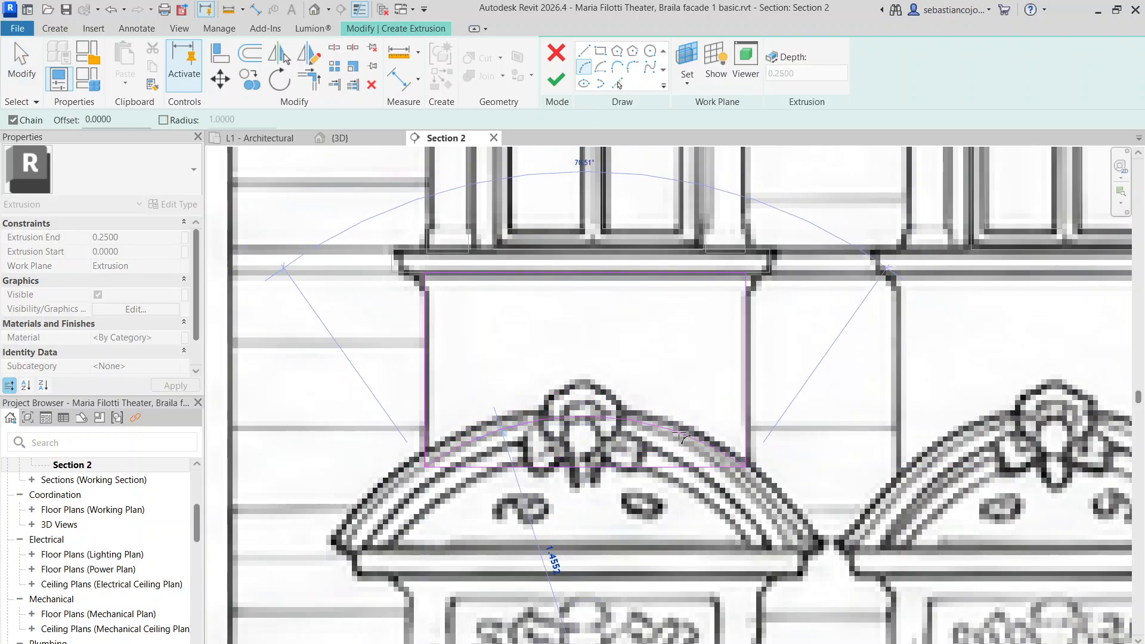
pyautogui.click(679, 431)
pyautogui.press('Escape')
pyautogui.press('Escape')
pyautogui.click(584, 468)
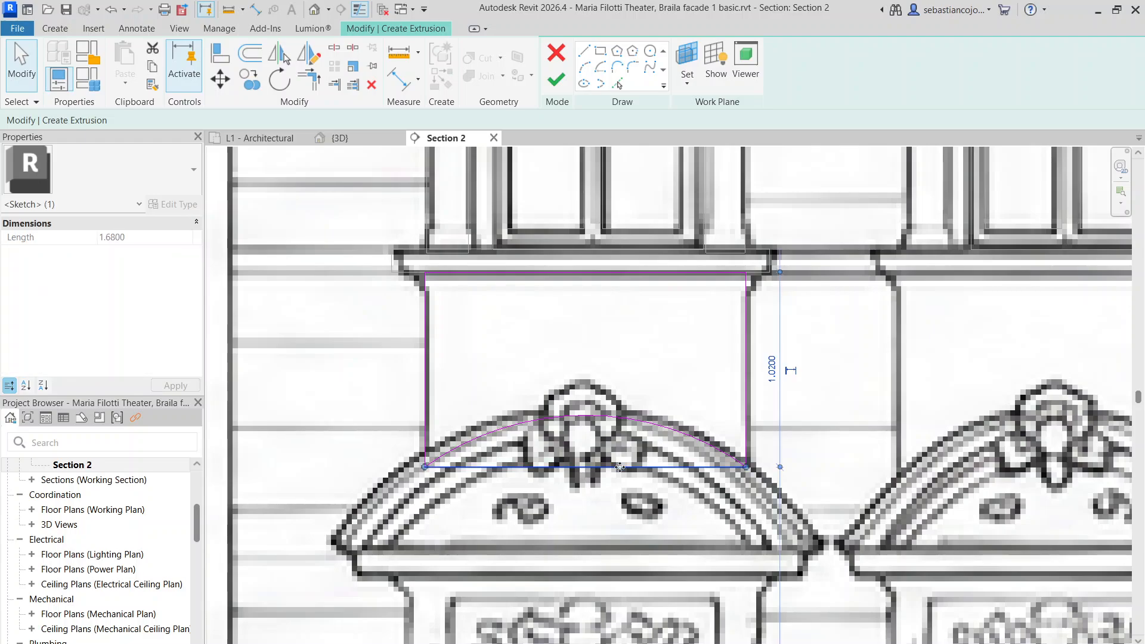
pyautogui.press('Delete')
pyautogui.scroll(4, 604, 391)
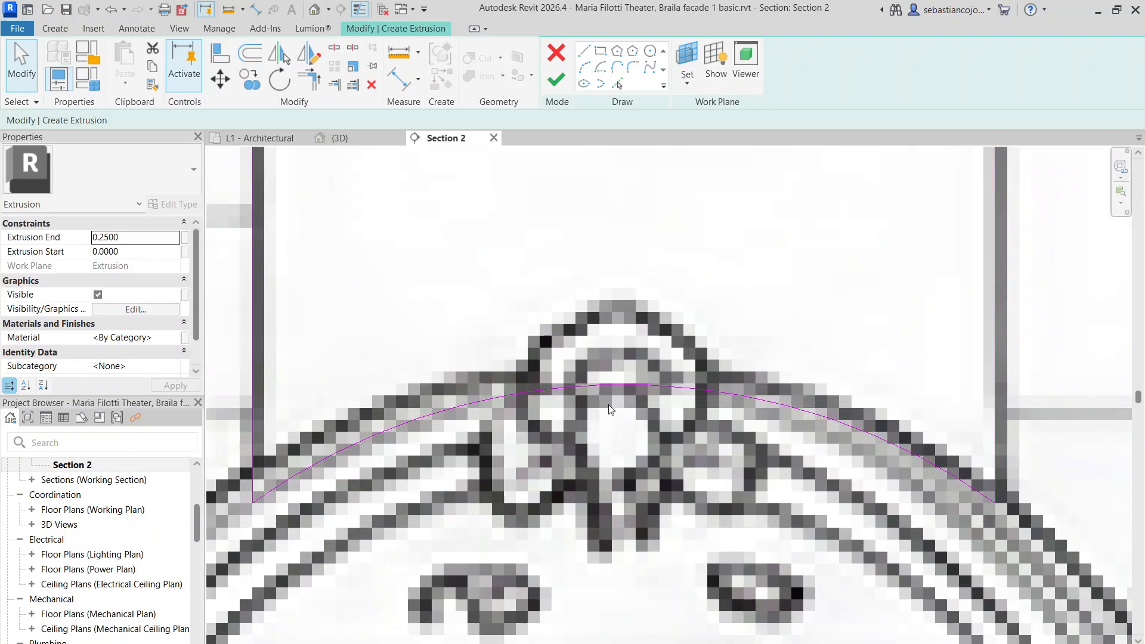
pyautogui.click(605, 358)
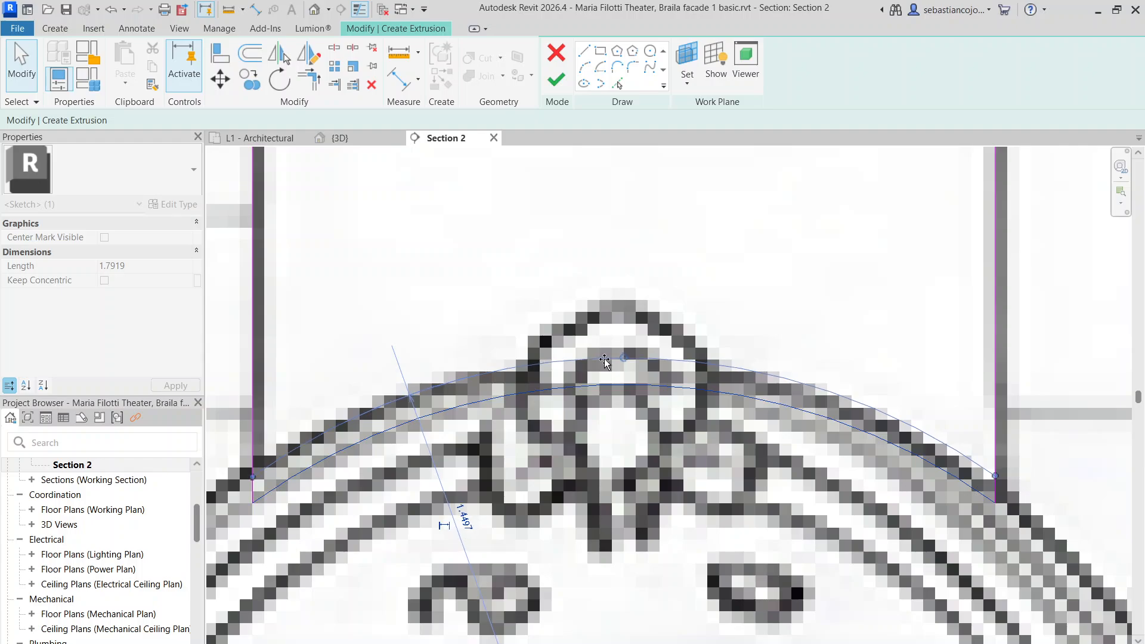
pyautogui.scroll(-8, 600, 363)
pyautogui.press('Escape')
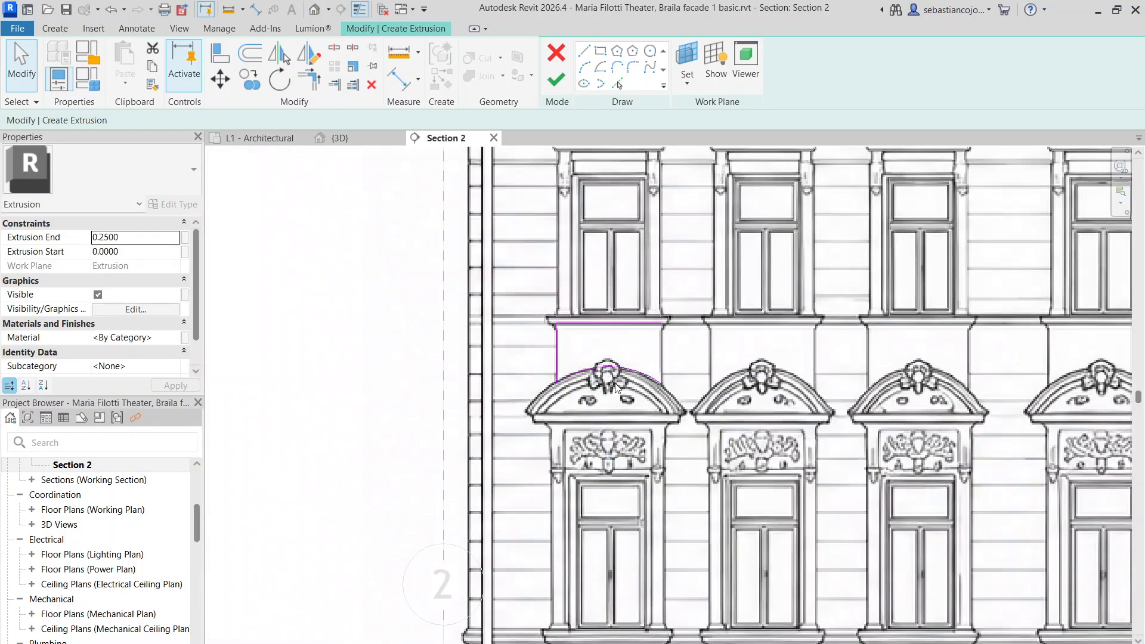
pyautogui.click(556, 79)
pyautogui.scroll(4, 590, 331)
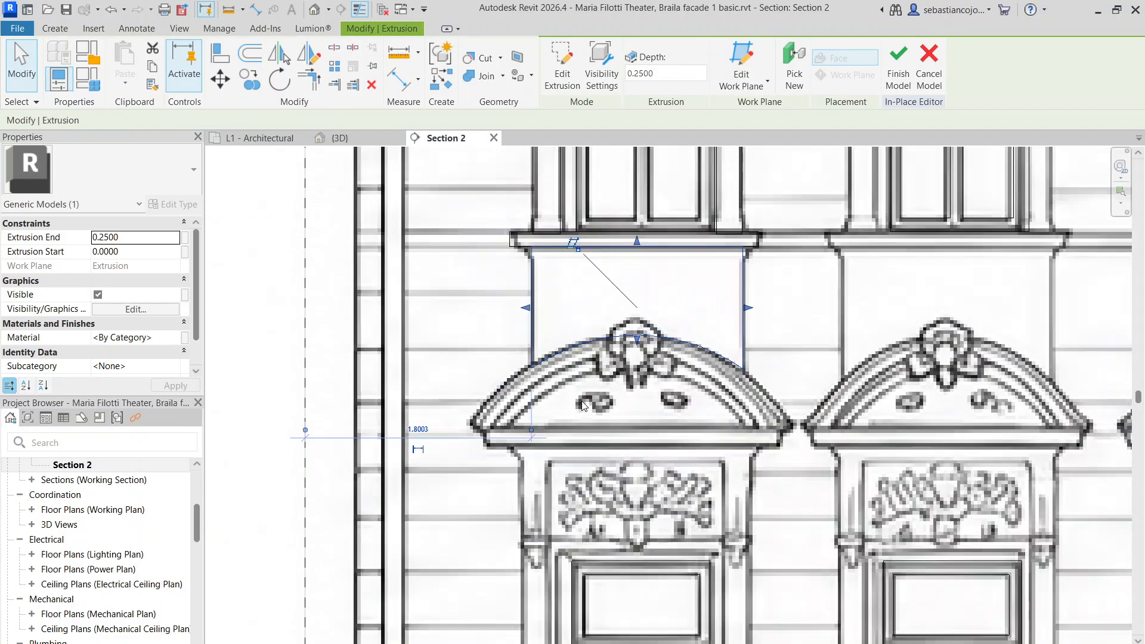
# Create a similar extrusion and sketch the outer arc along the pediment top
pyautogui.rightClick(590, 331)
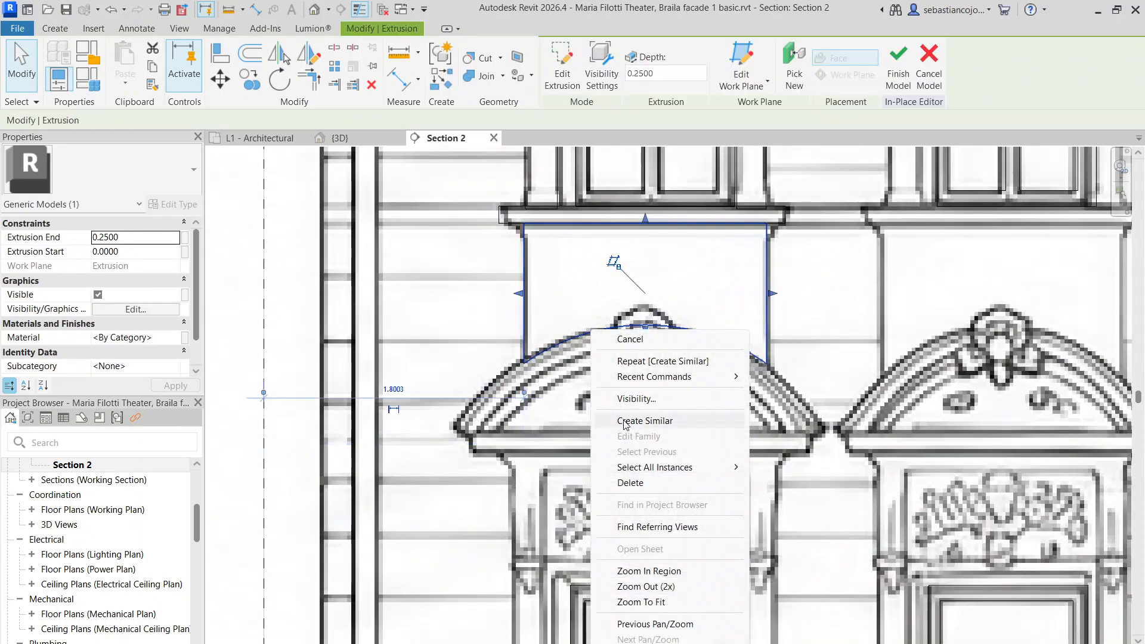
pyautogui.click(623, 435)
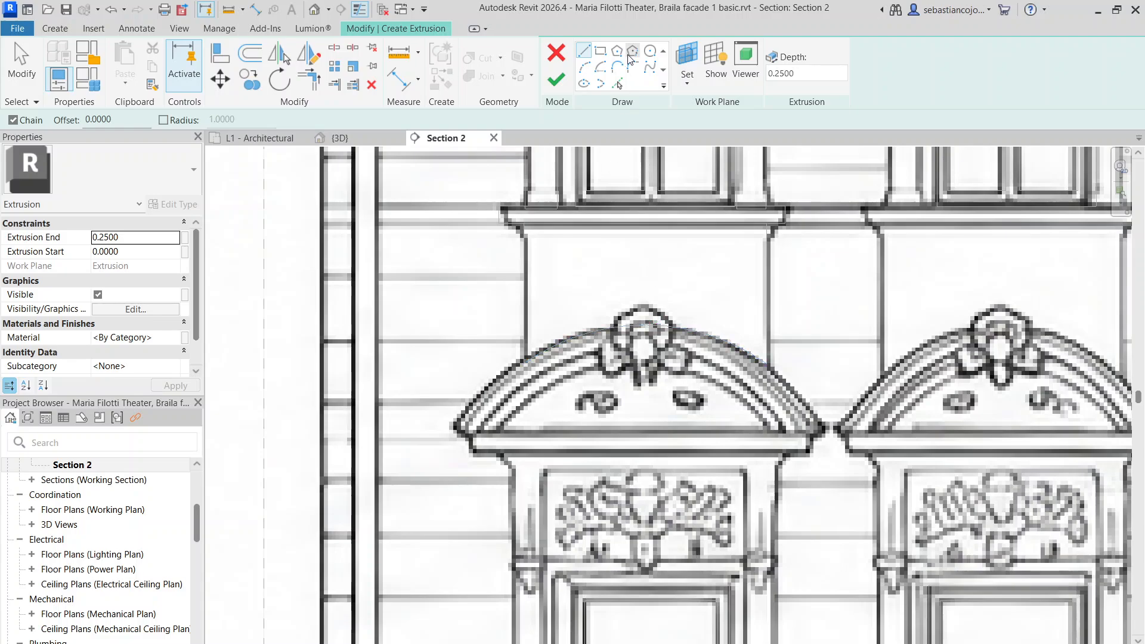
pyautogui.click(455, 424)
pyautogui.click(832, 425)
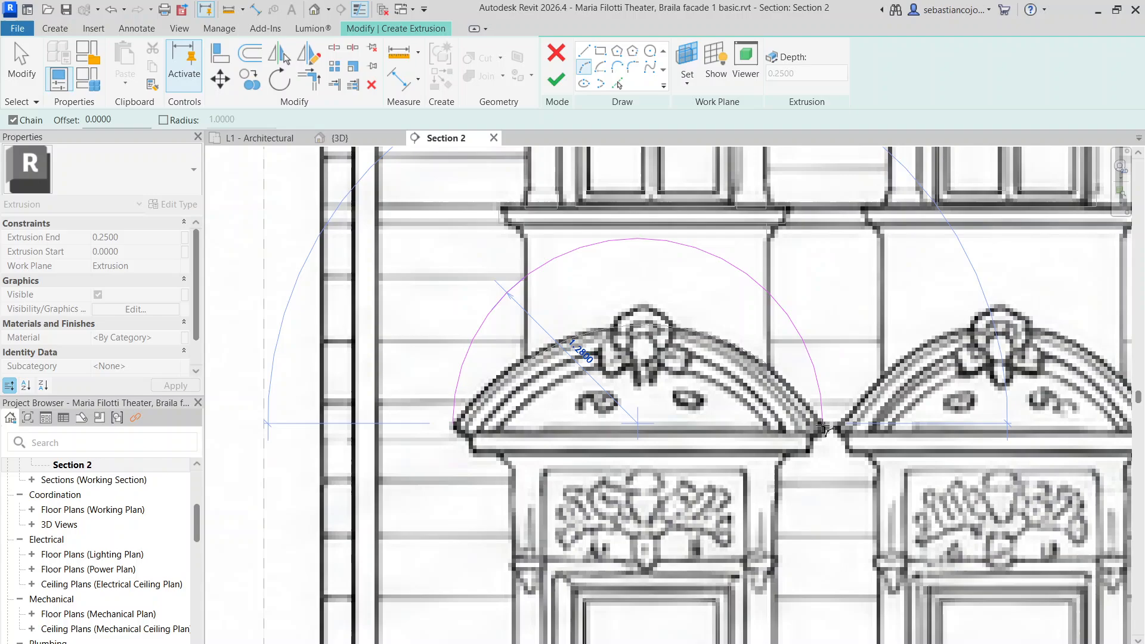
pyautogui.click(678, 333)
pyautogui.press('Escape')
pyautogui.press('Escape')
# Draw an inner arc beneath the outer arc over the pediment
pyautogui.scroll(3, 459, 412)
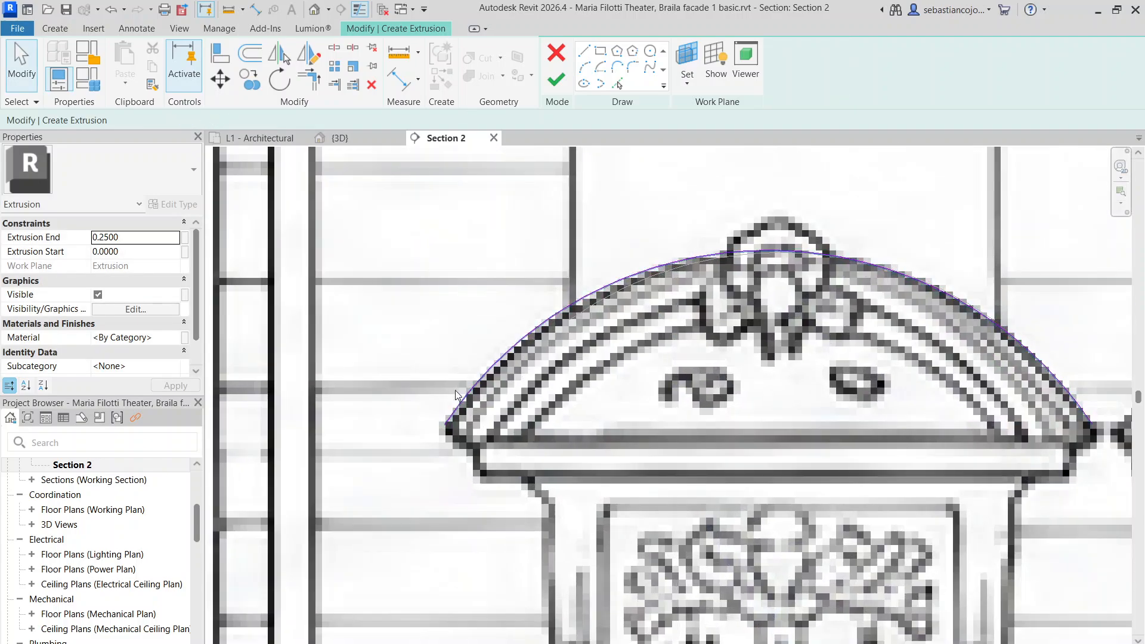
pyautogui.press('l')
pyautogui.press('i')
pyautogui.scroll(3, 465, 436)
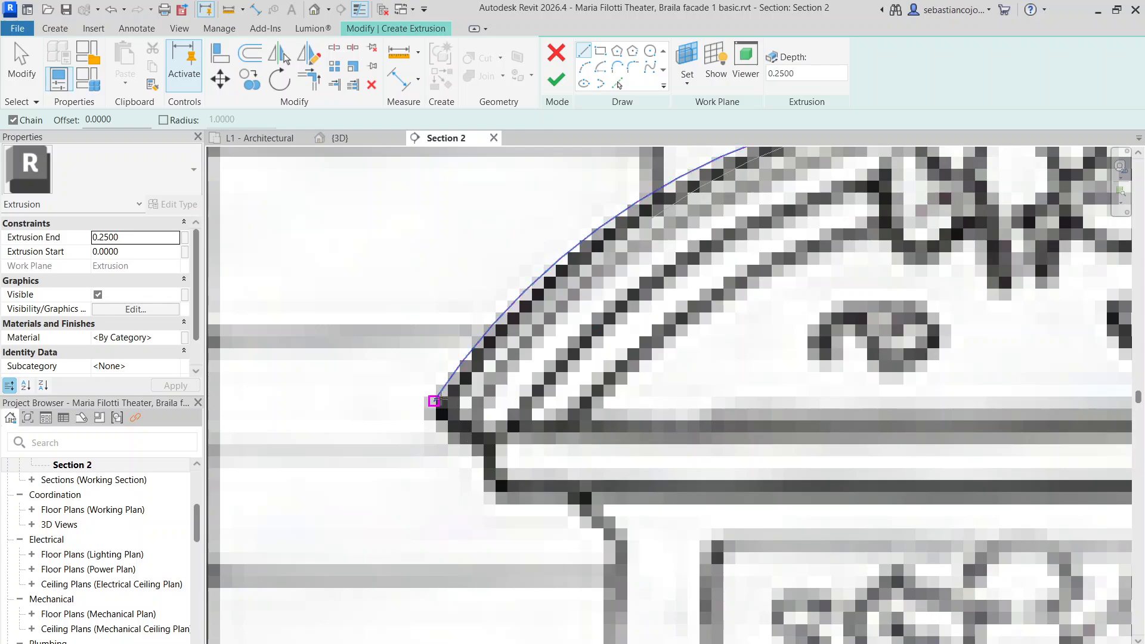
pyautogui.click(434, 401)
pyautogui.scroll(-5, 488, 441)
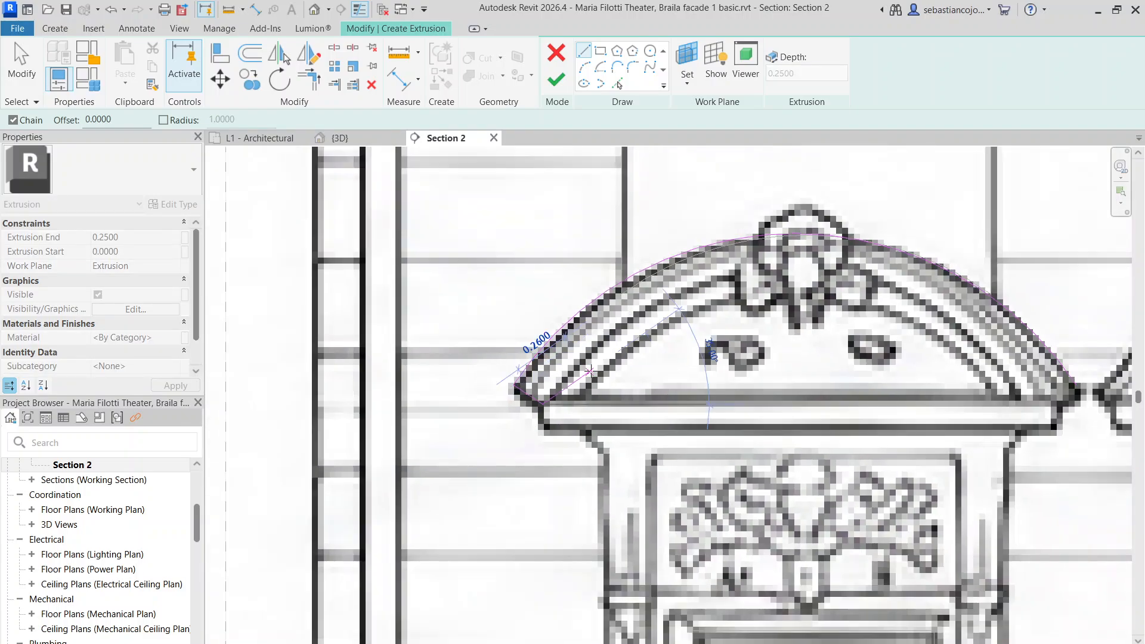
pyautogui.press('Escape')
pyautogui.press('Escape')
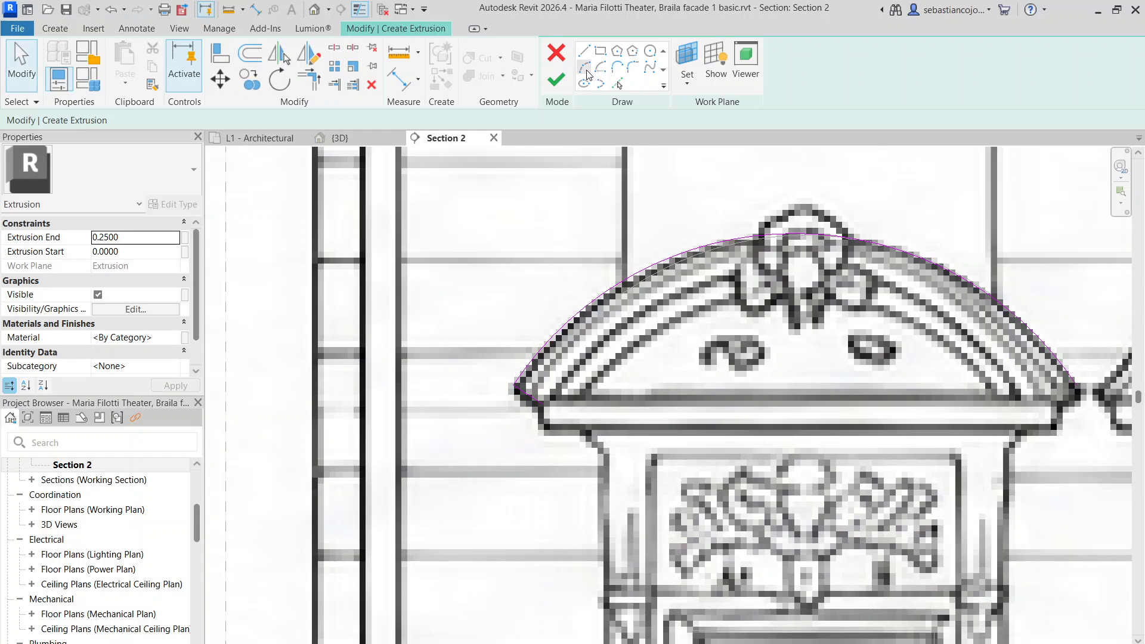
pyautogui.press('l')
pyautogui.press('i')
pyautogui.click(543, 403)
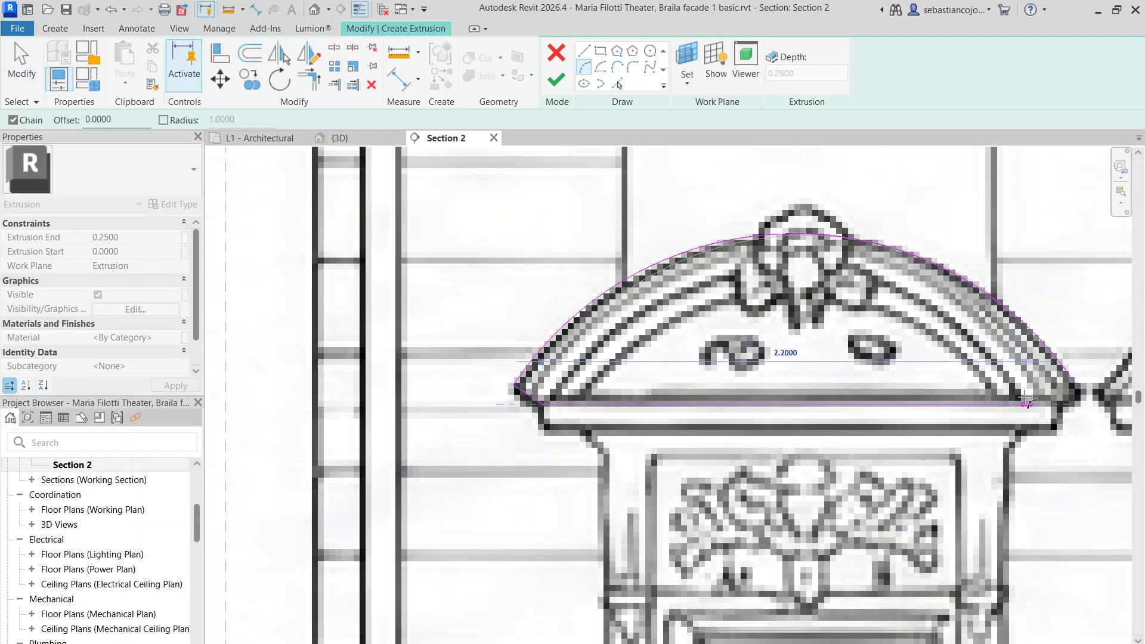
pyautogui.click(1020, 404)
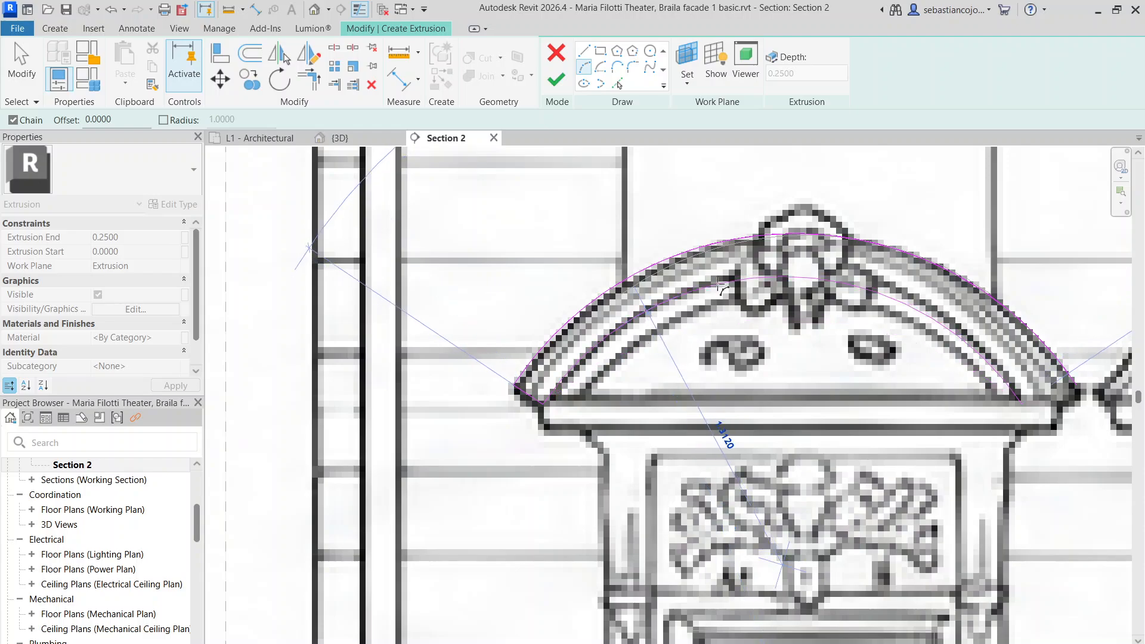
pyautogui.click(739, 272)
pyautogui.press('Escape')
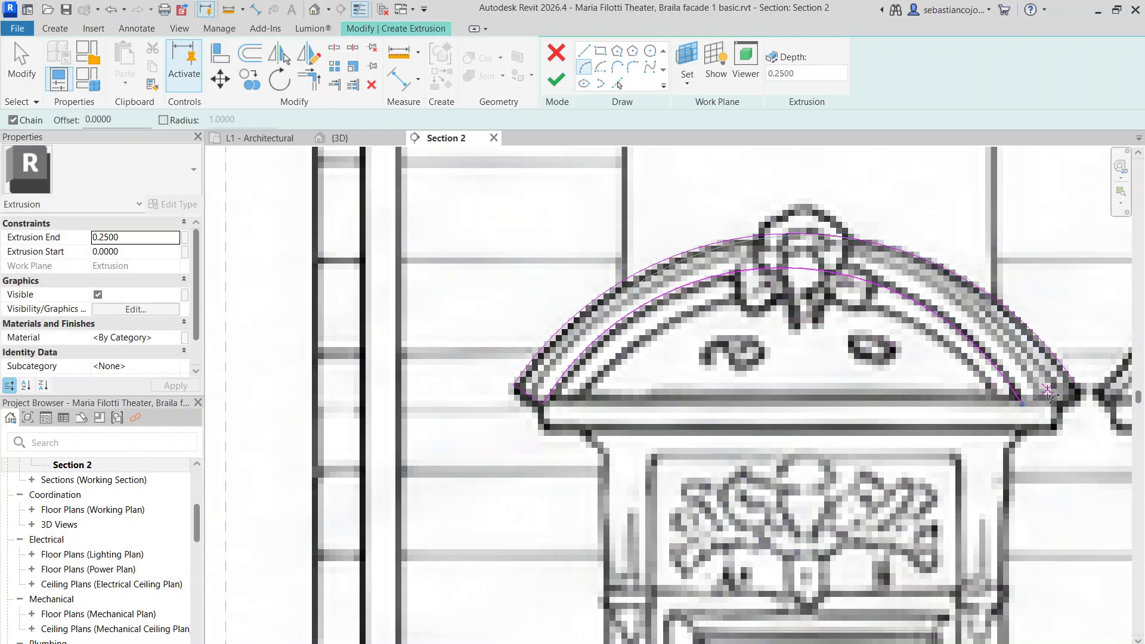
# Redraw the inner arc by start, end and radius, close the profile, and finish the band
pyautogui.scroll(1, 1040, 395)
pyautogui.moveTo(1041, 395); pyautogui.dragTo(831, 378, button='middle')
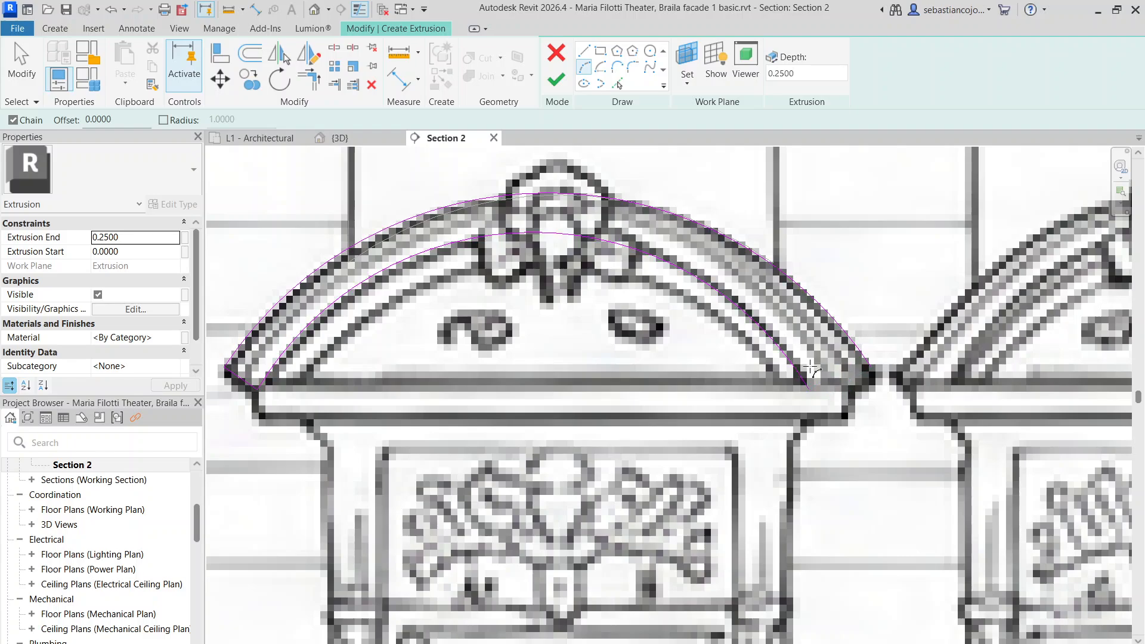
pyautogui.press('Escape')
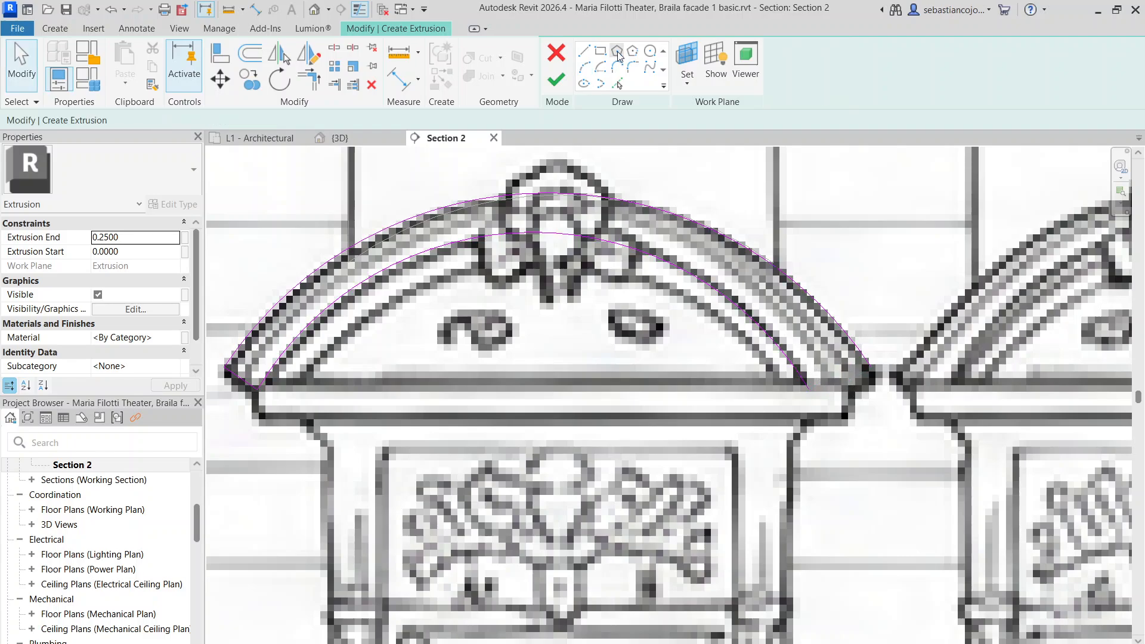
pyautogui.click(586, 68)
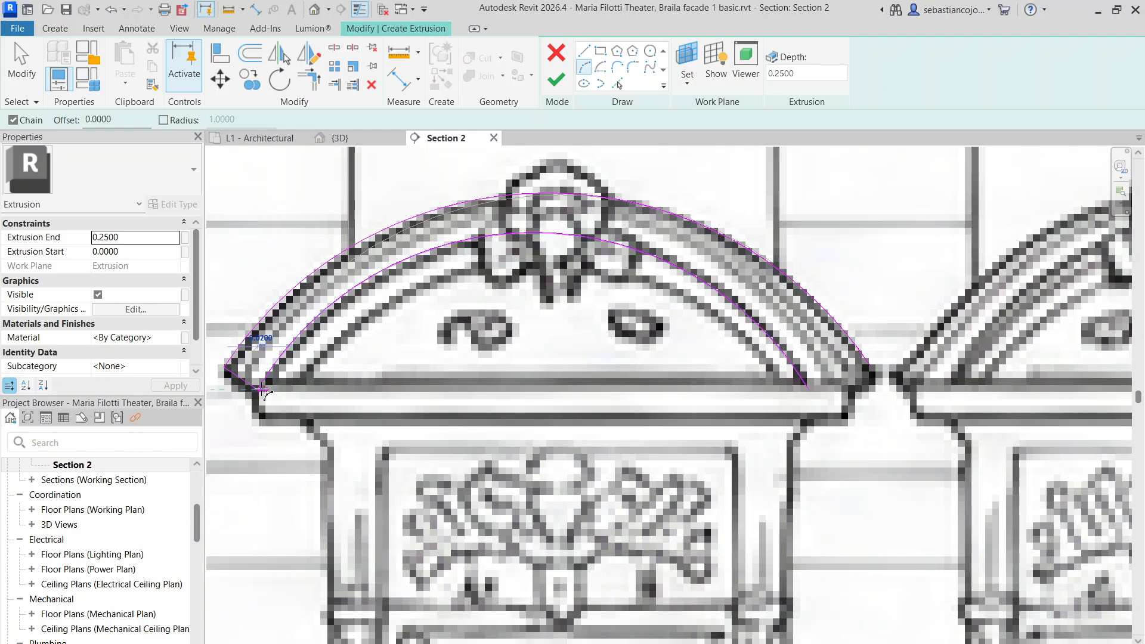
pyautogui.click(260, 388)
pyautogui.click(837, 389)
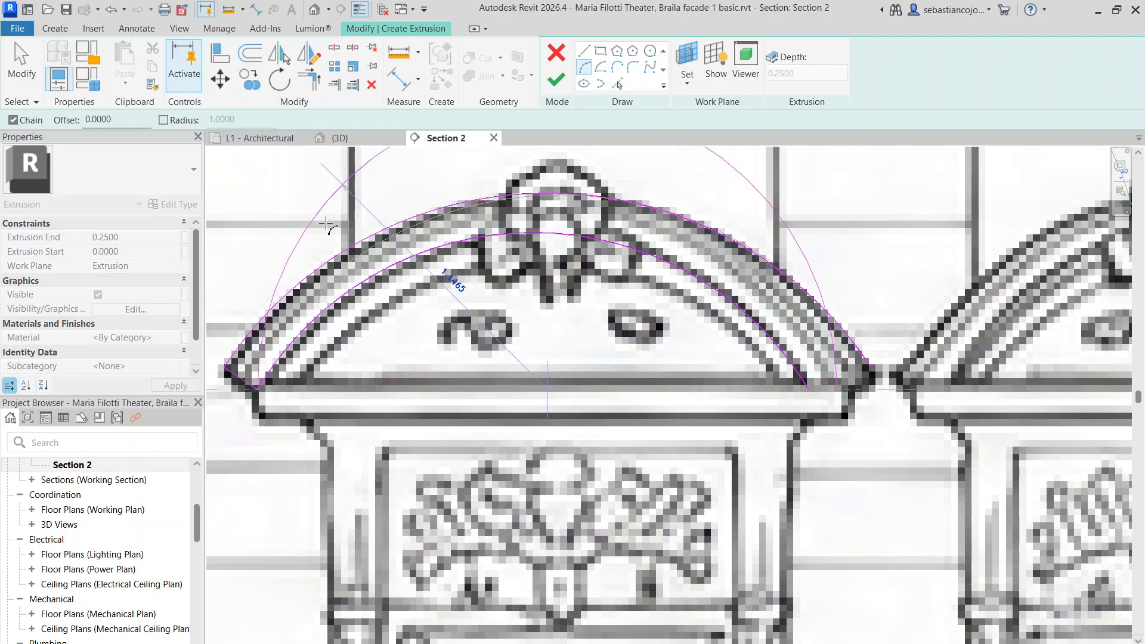
pyautogui.click(587, 239)
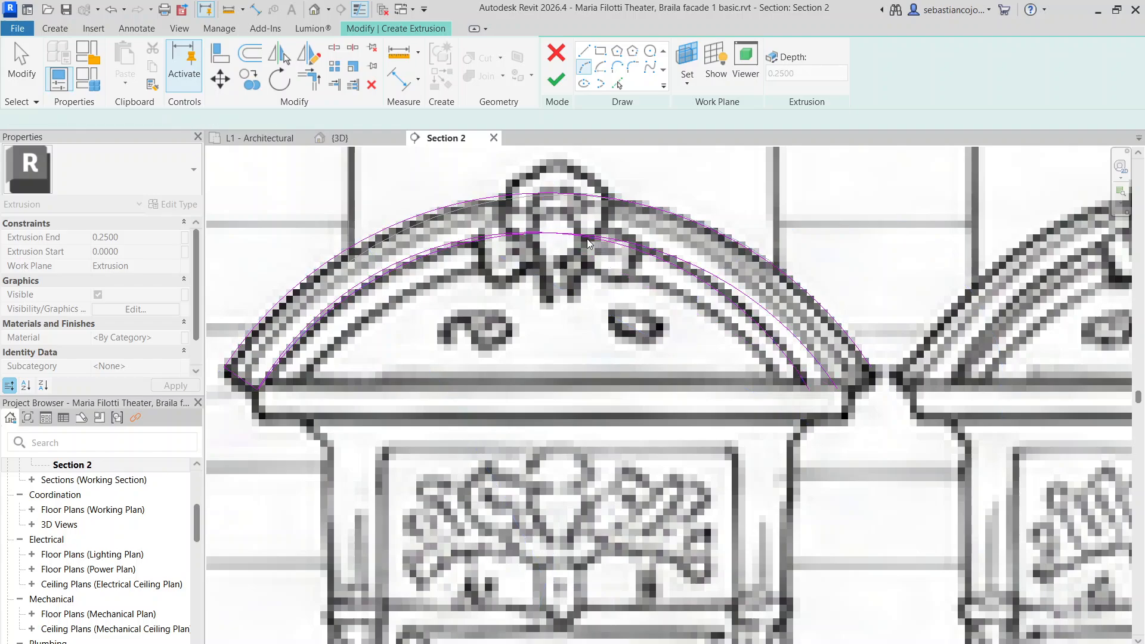
pyautogui.press('Escape')
pyautogui.click(632, 252)
pyautogui.press('Delete')
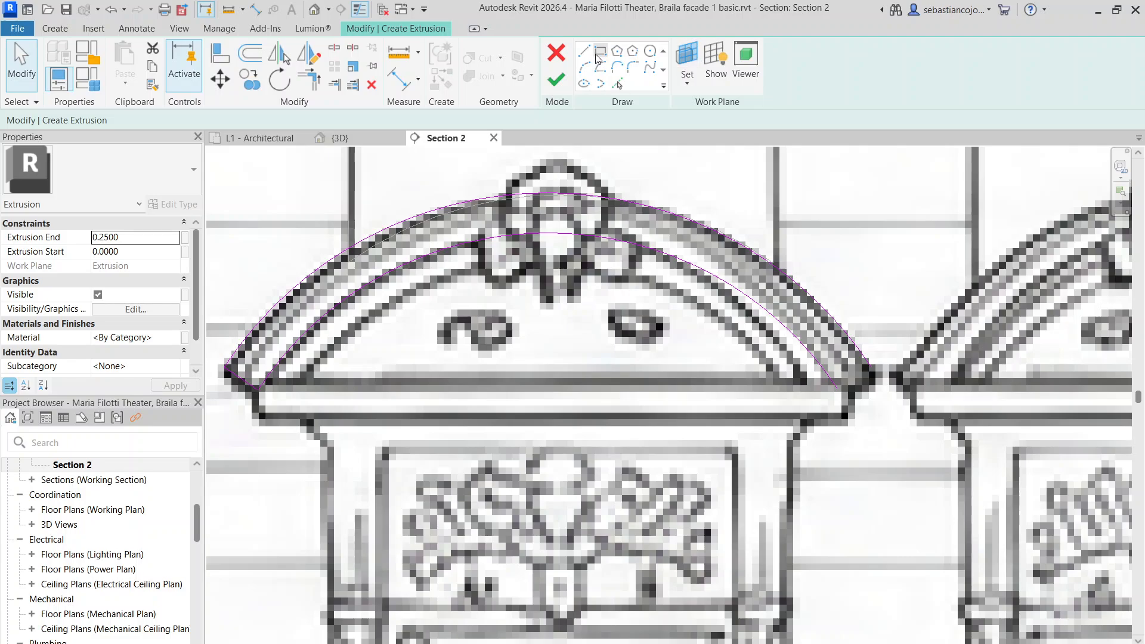
pyautogui.click(838, 389)
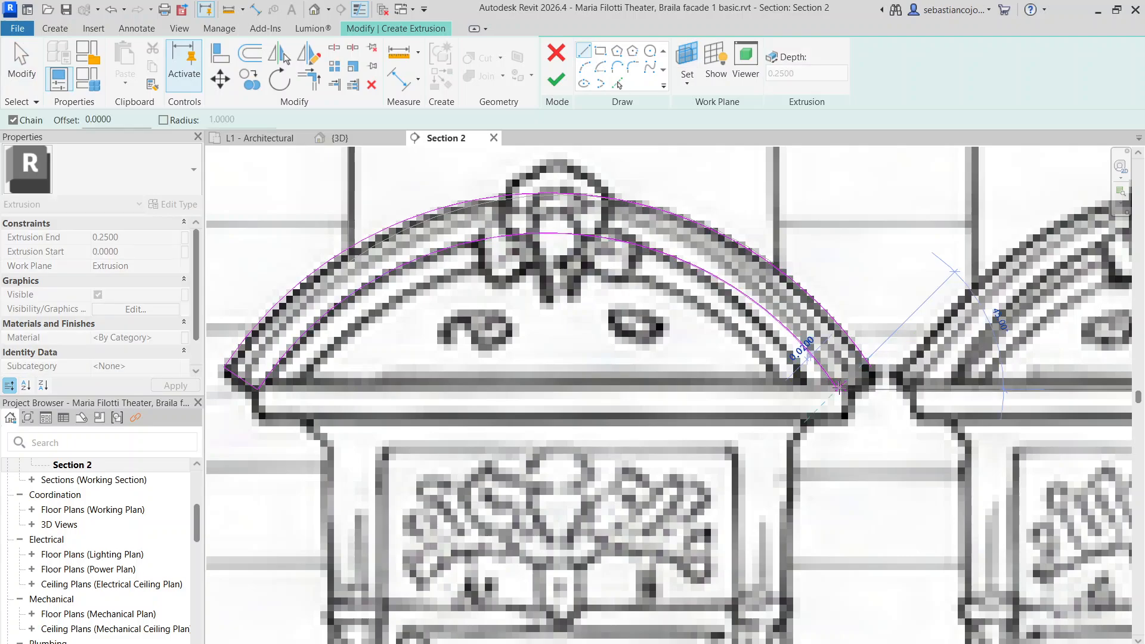
pyautogui.click(870, 366)
pyautogui.click(556, 79)
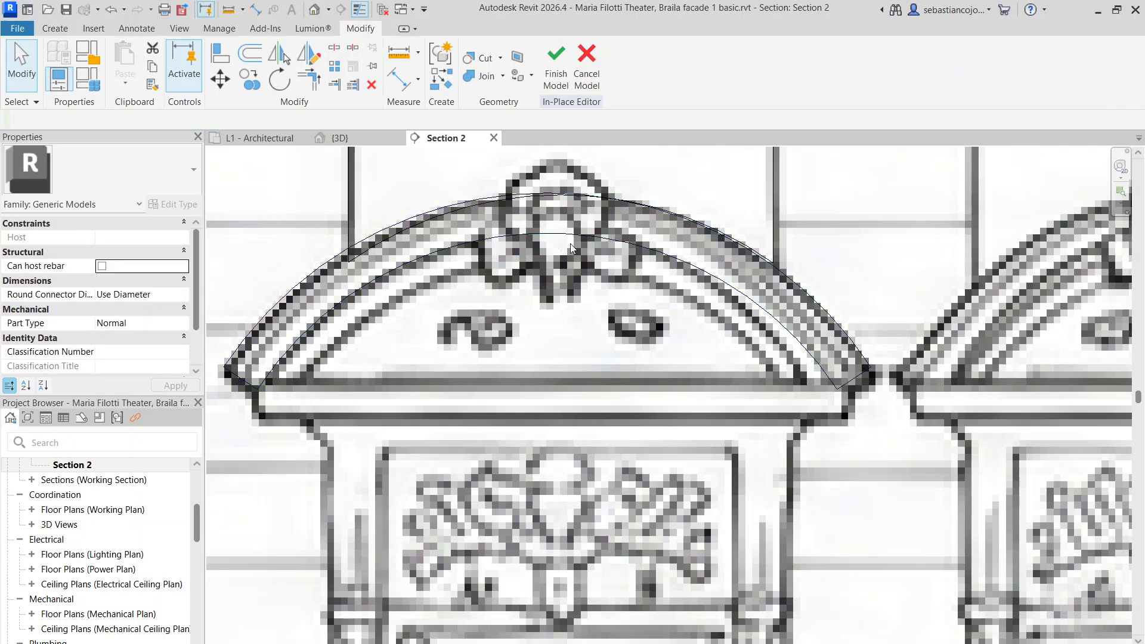
# Create a similar extrusion and draw a short base line at the arch's left end
pyautogui.rightClick(575, 235)
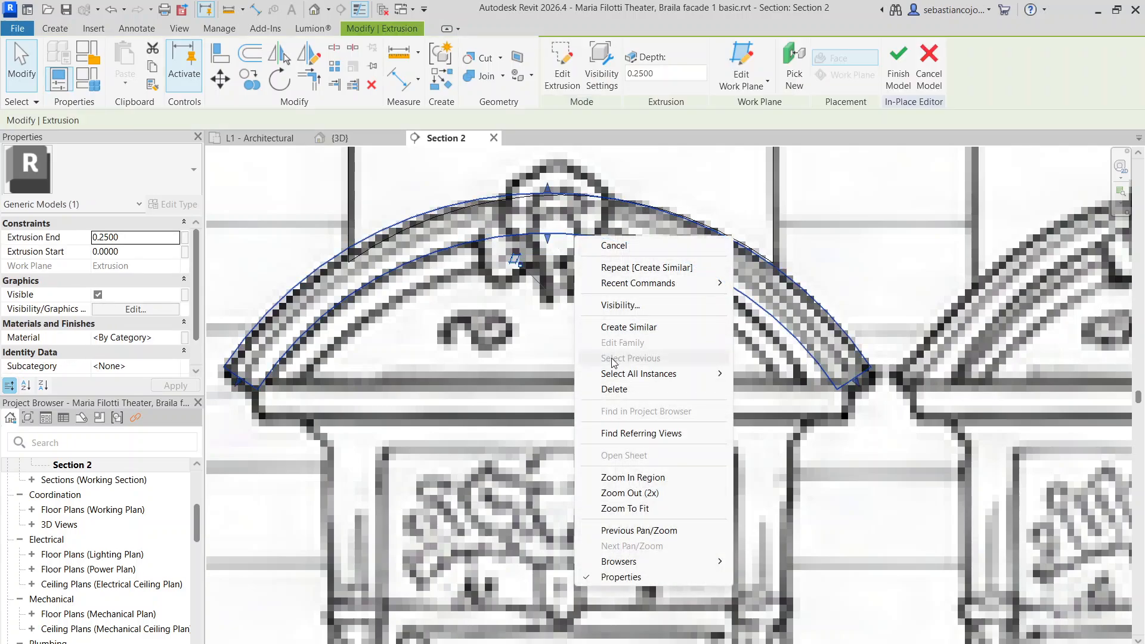
pyautogui.click(644, 329)
pyautogui.press('p')
pyautogui.press('l')
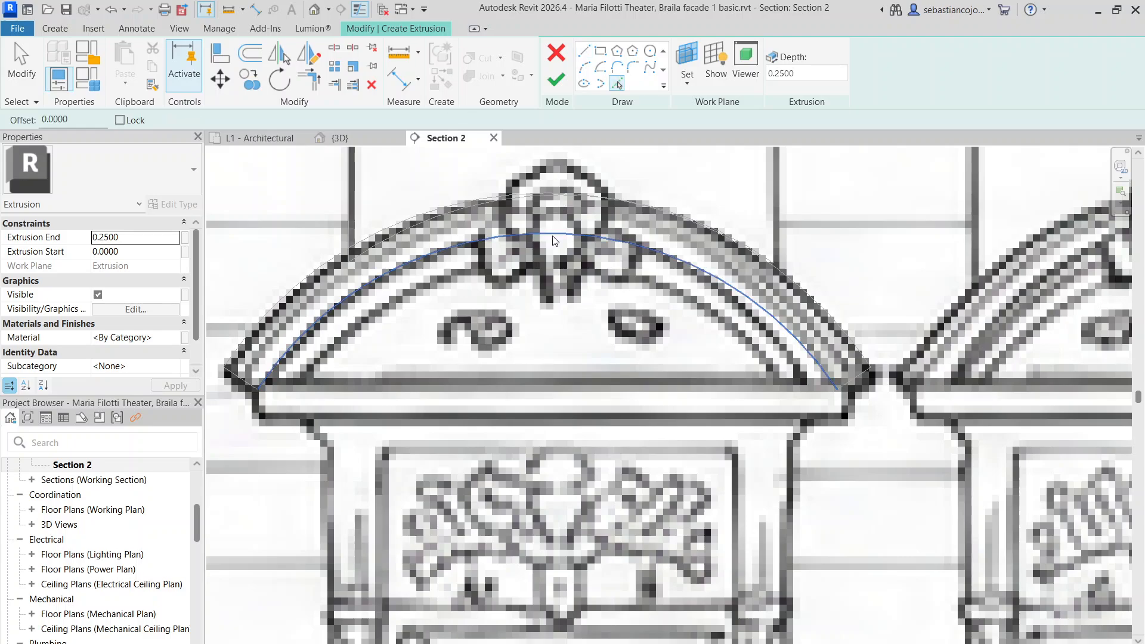
pyautogui.scroll(2, 299, 389)
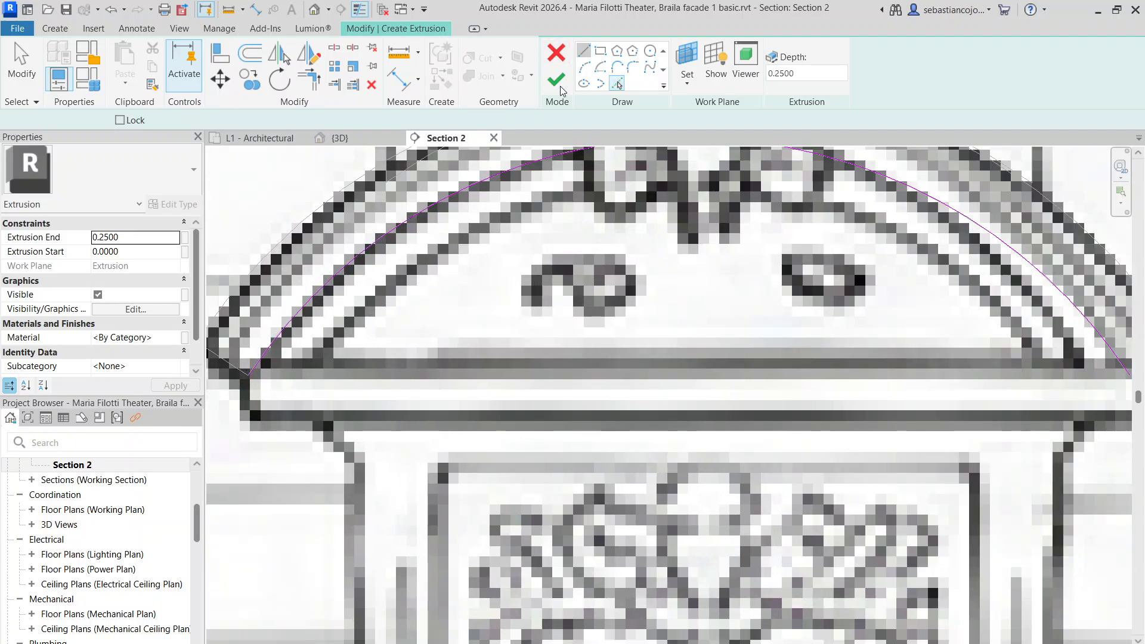
pyautogui.click(584, 50)
pyautogui.click(249, 376)
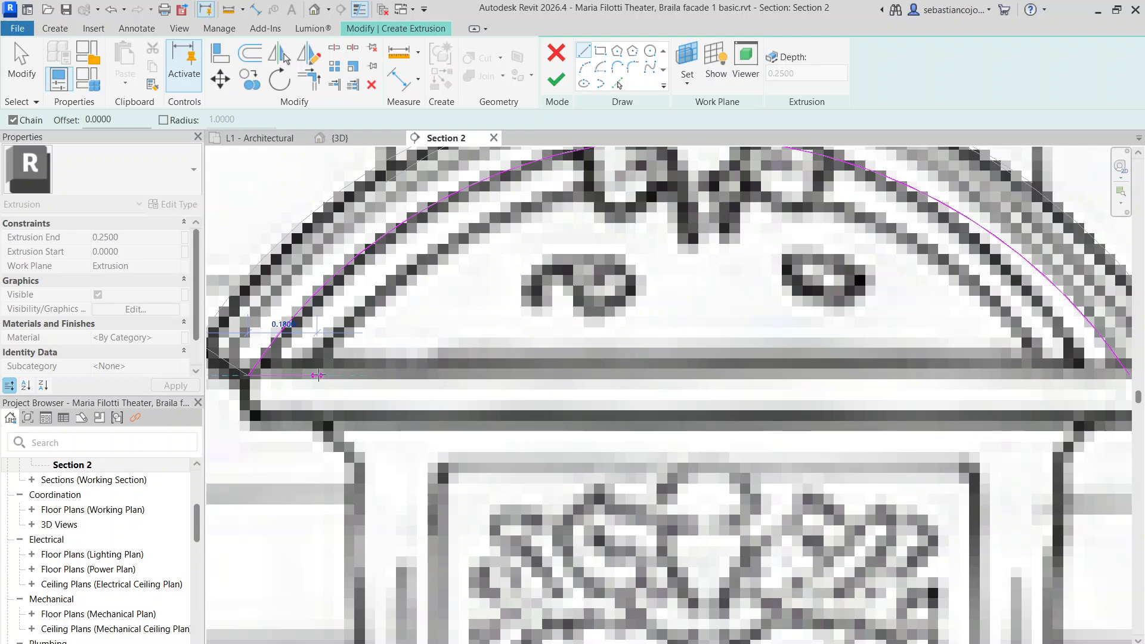
pyautogui.click(318, 376)
pyautogui.scroll(-4, 318, 376)
pyautogui.press('Escape')
pyautogui.press('Escape')
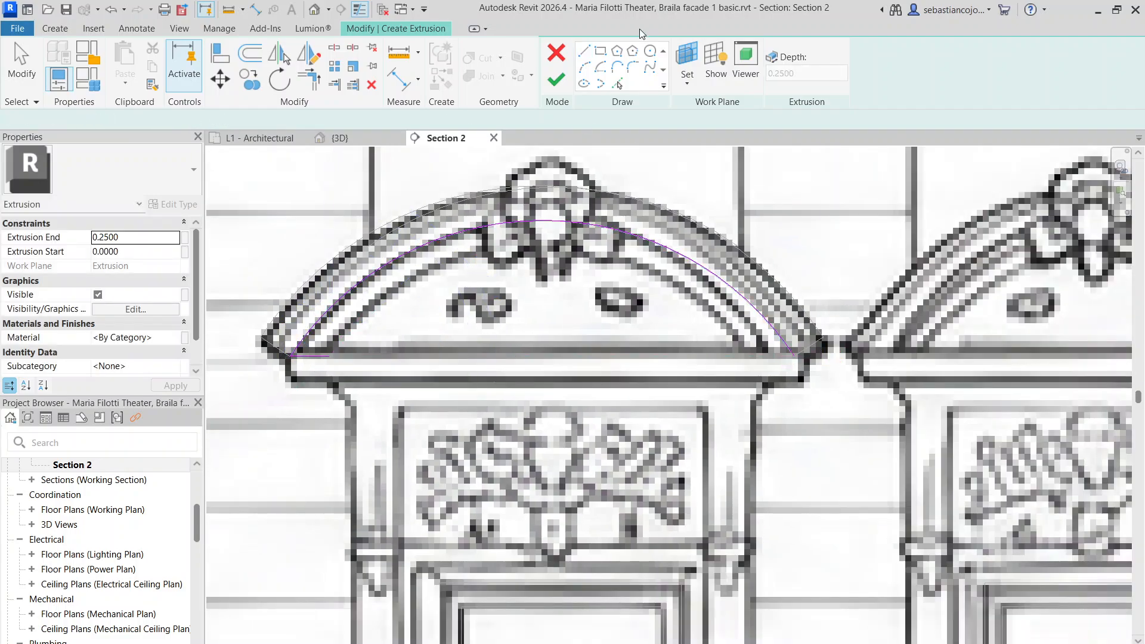
# Sketch the band's upper and inner arcs, nudging the inner arc slightly left
pyautogui.click(584, 67)
pyautogui.click(330, 356)
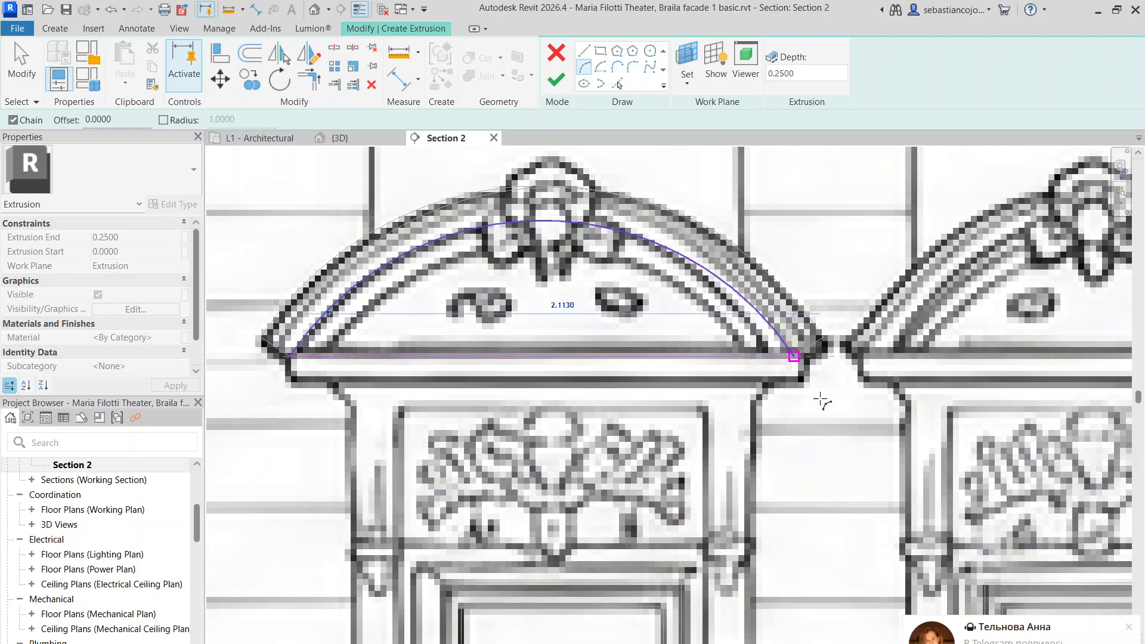
pyautogui.click(822, 402)
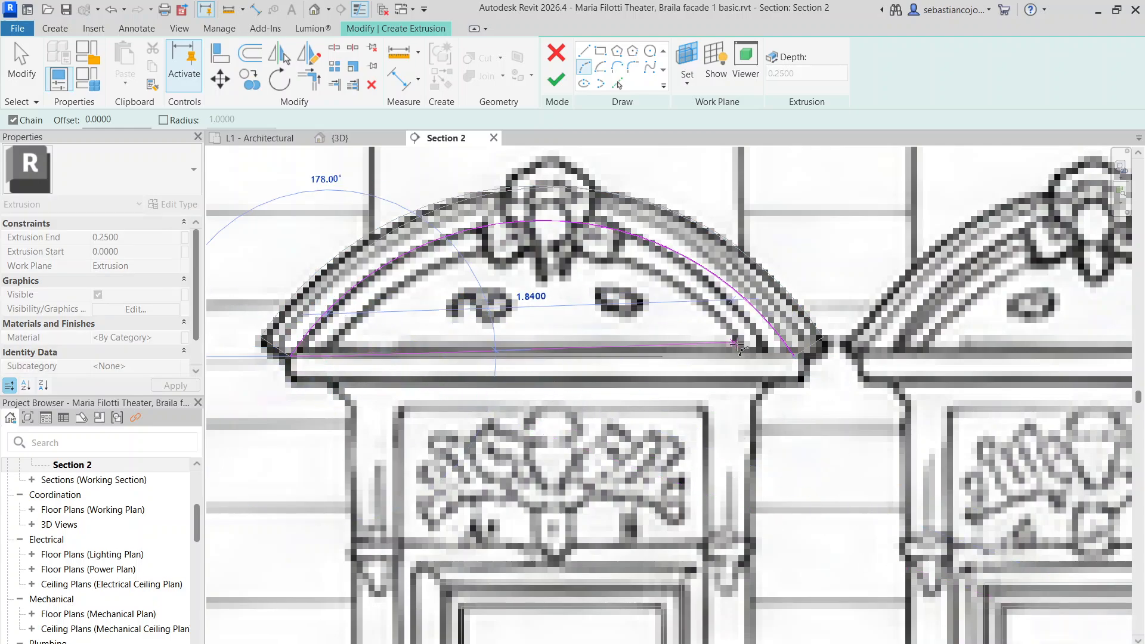
pyautogui.click(766, 356)
pyautogui.scroll(2, 475, 251)
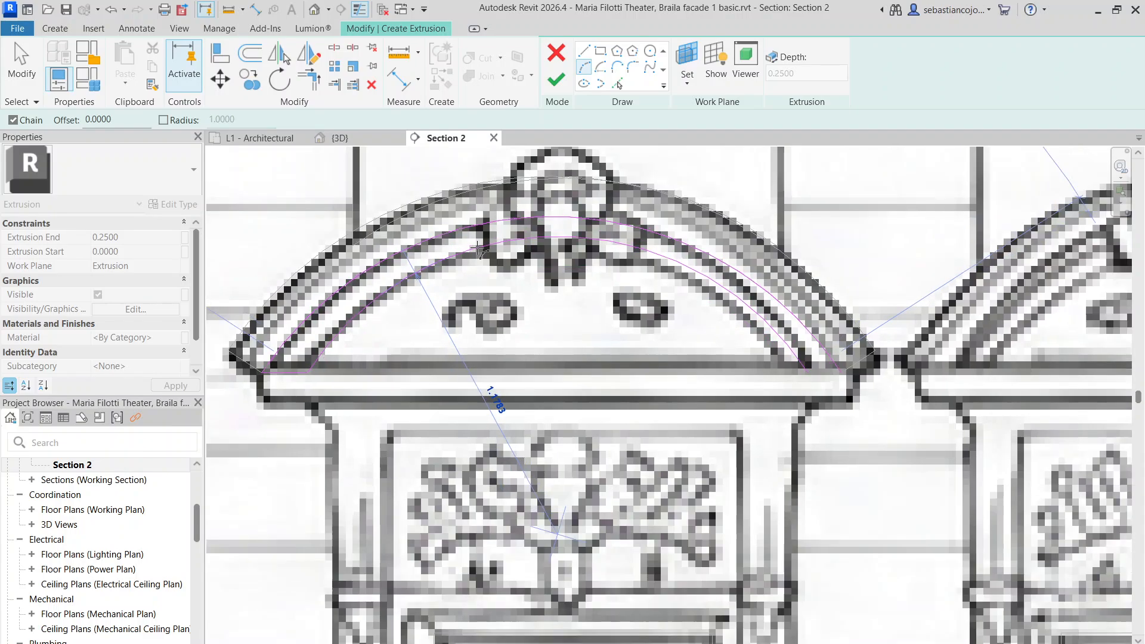
pyautogui.click(484, 246)
pyautogui.press('Escape')
pyautogui.press('Escape')
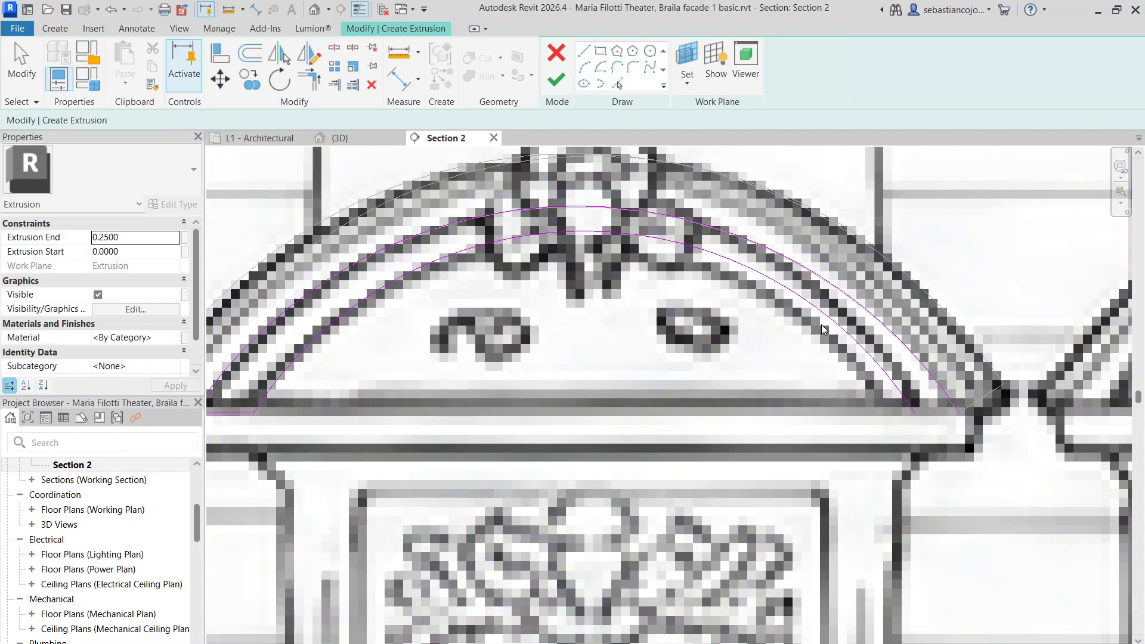
pyautogui.click(836, 326)
pyautogui.moveTo(836, 326)
pyautogui.mouseDown()
pyautogui.moveTo(812, 331)
pyautogui.moveTo(820, 327)
pyautogui.mouseUp()
pyautogui.click(918, 380)
# Close the band profile with a straight line at its right end
pyautogui.moveTo(929, 359); pyautogui.dragTo(681, 178, button='middle')
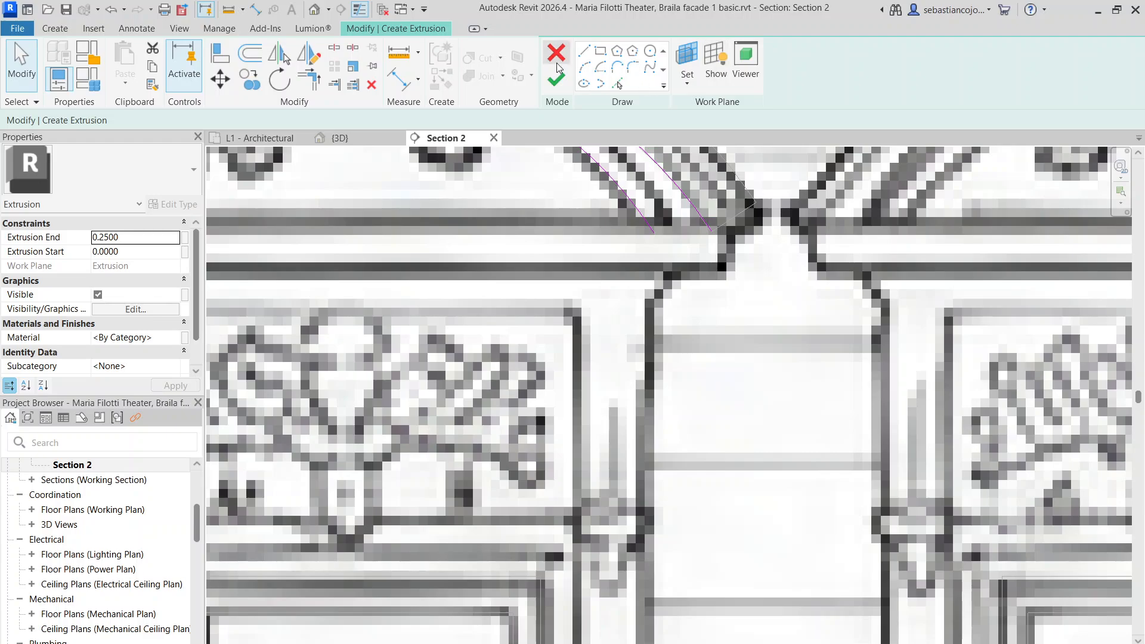
pyautogui.click(584, 52)
pyautogui.click(654, 233)
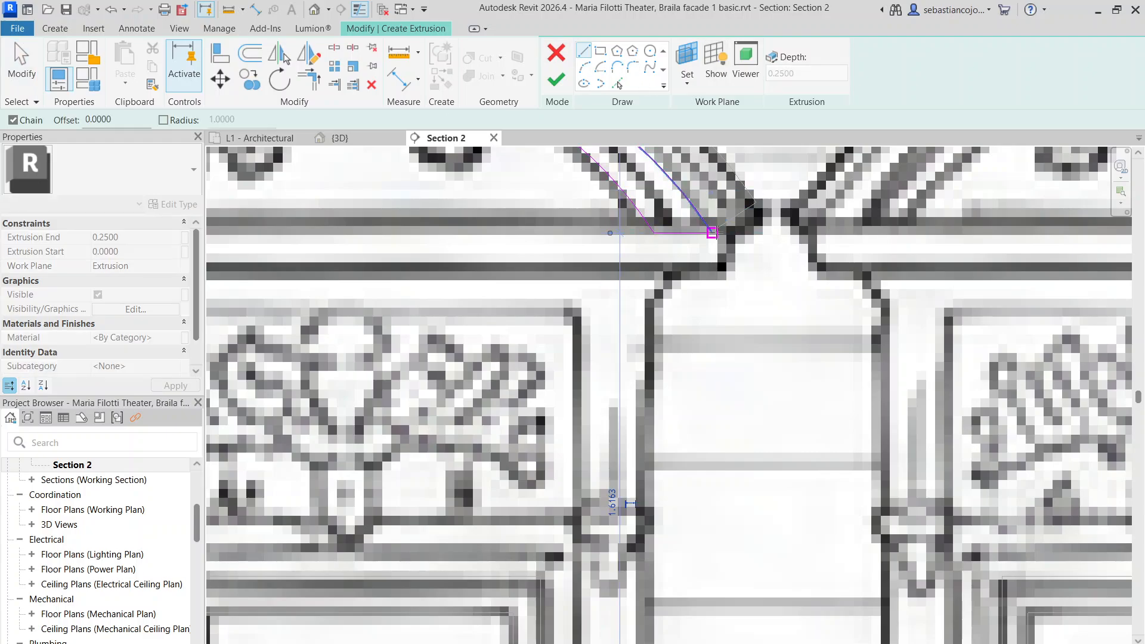
pyautogui.click(712, 233)
pyautogui.scroll(-6, 712, 233)
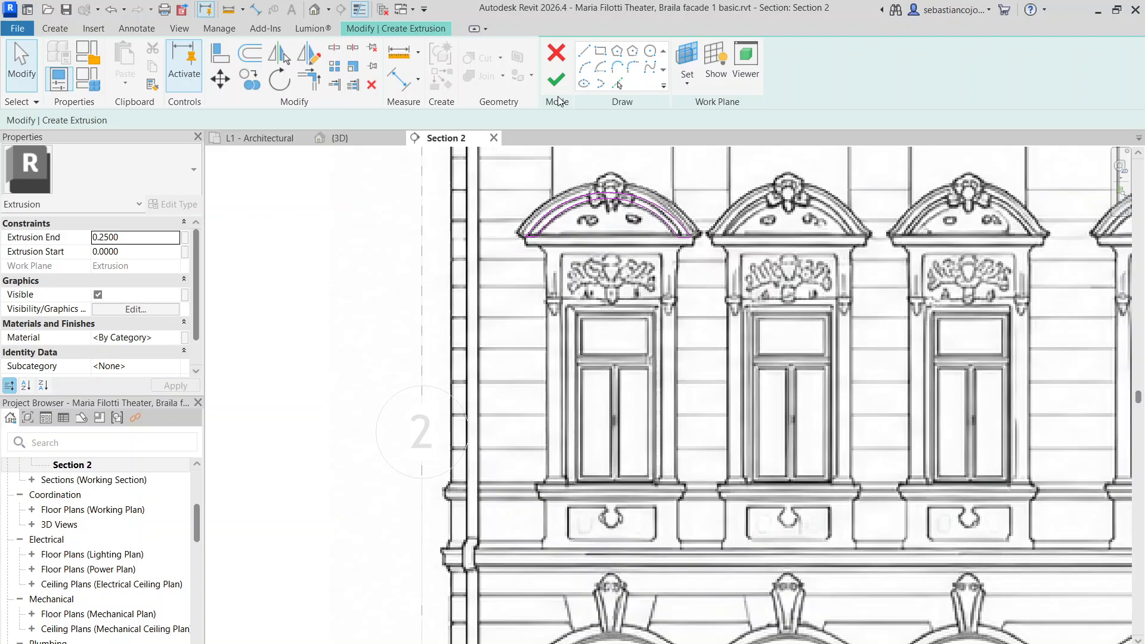
# Finish the inner arched band extrusion over the first window's pediment
pyautogui.click(556, 80)
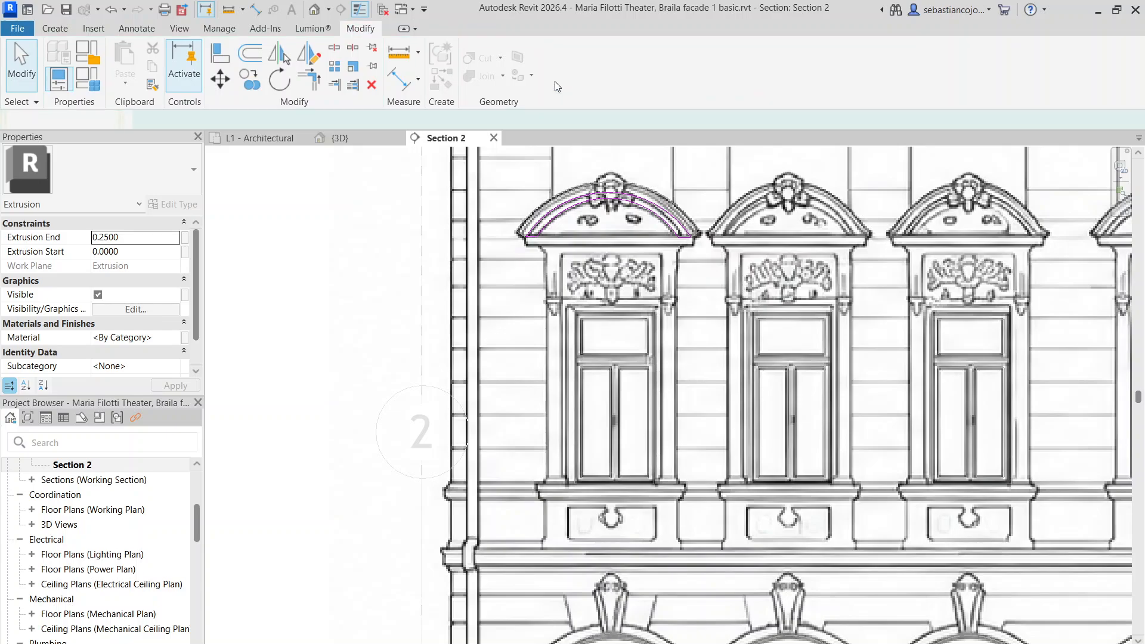
pyautogui.scroll(2, 550, 190)
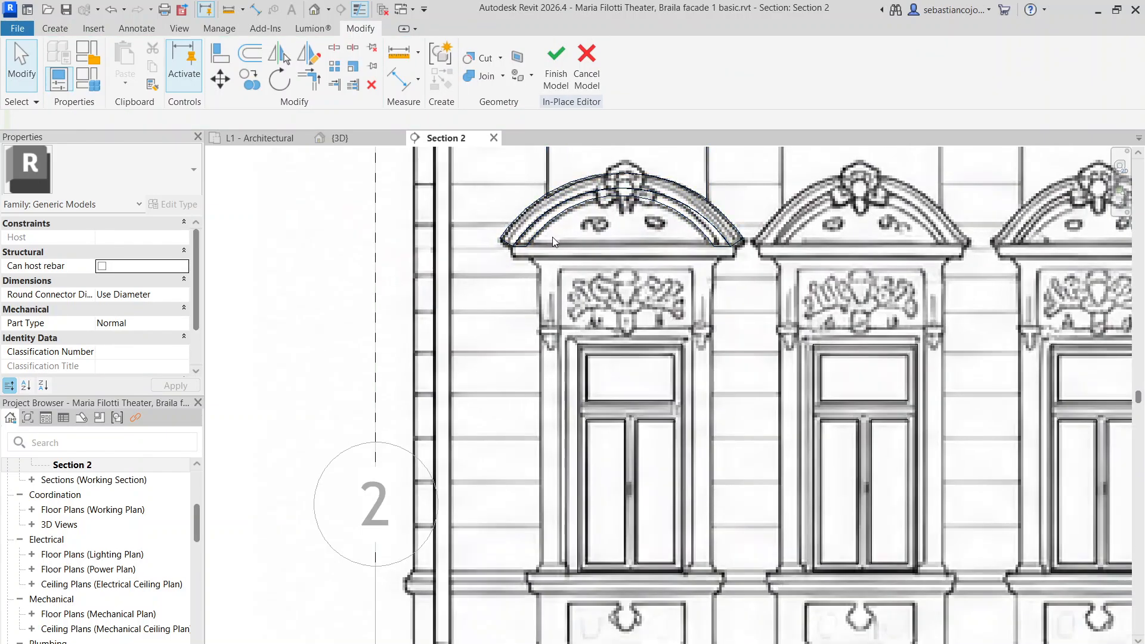
pyautogui.moveTo(574, 238); pyautogui.dragTo(488, 206, button='middle')
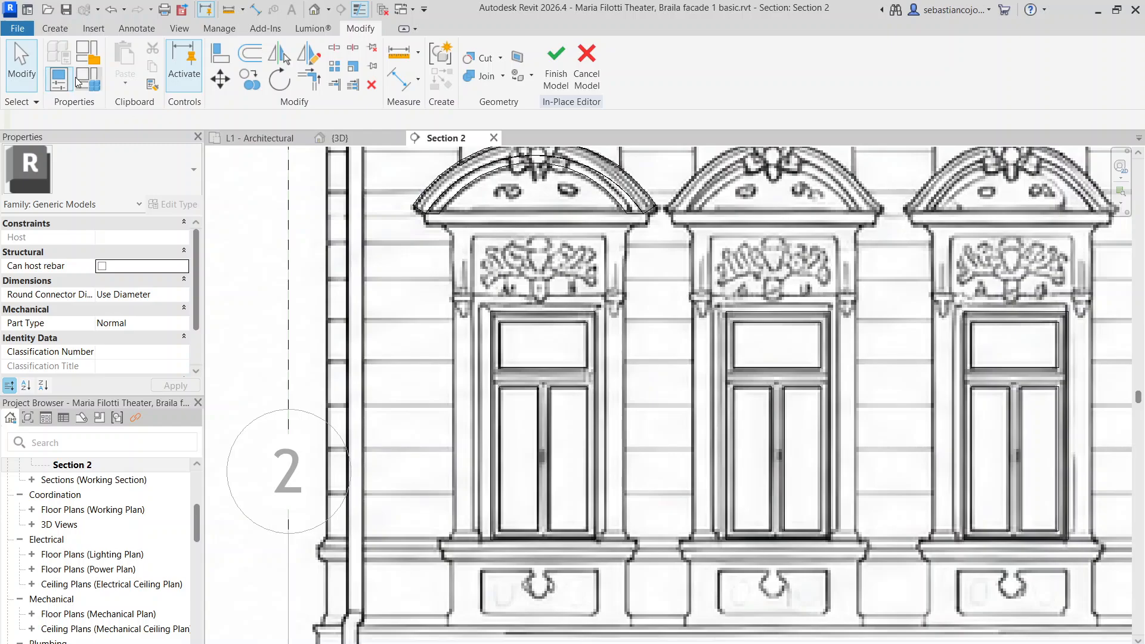
pyautogui.scroll(-3, 447, 247)
pyautogui.scroll(3, 458, 216)
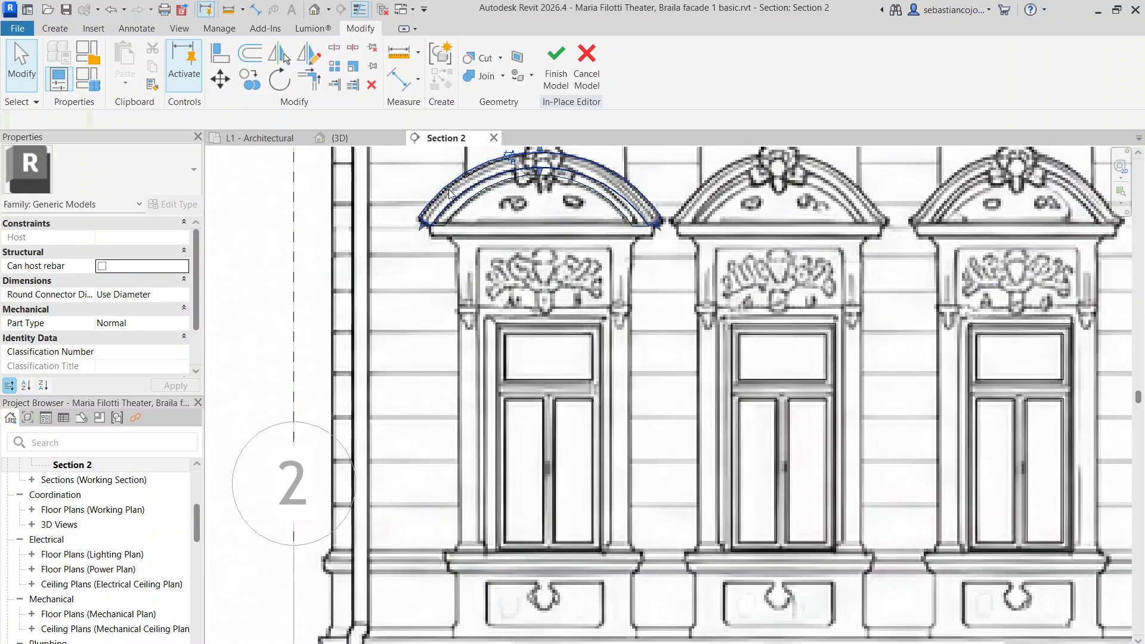
# Add a 2.3200 × 0.0800 rectangular strip extrusion beneath the pediment as a similar extrusion
pyautogui.rightClick(468, 188)
pyautogui.click(511, 281)
pyautogui.scroll(3, 435, 220)
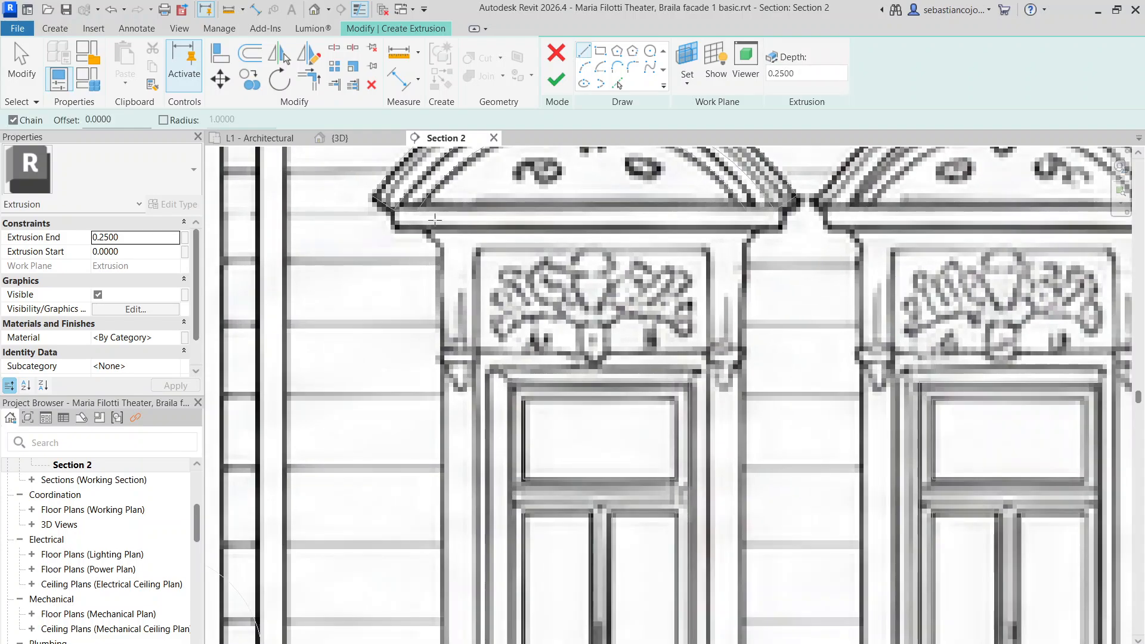
pyautogui.click(393, 210)
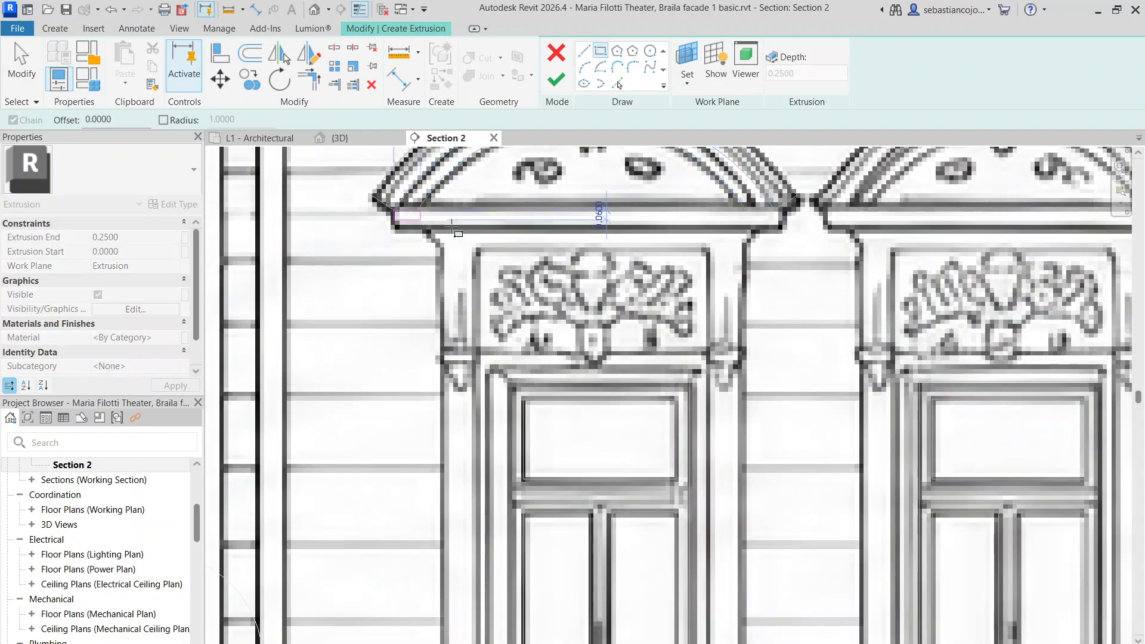
pyautogui.click(781, 225)
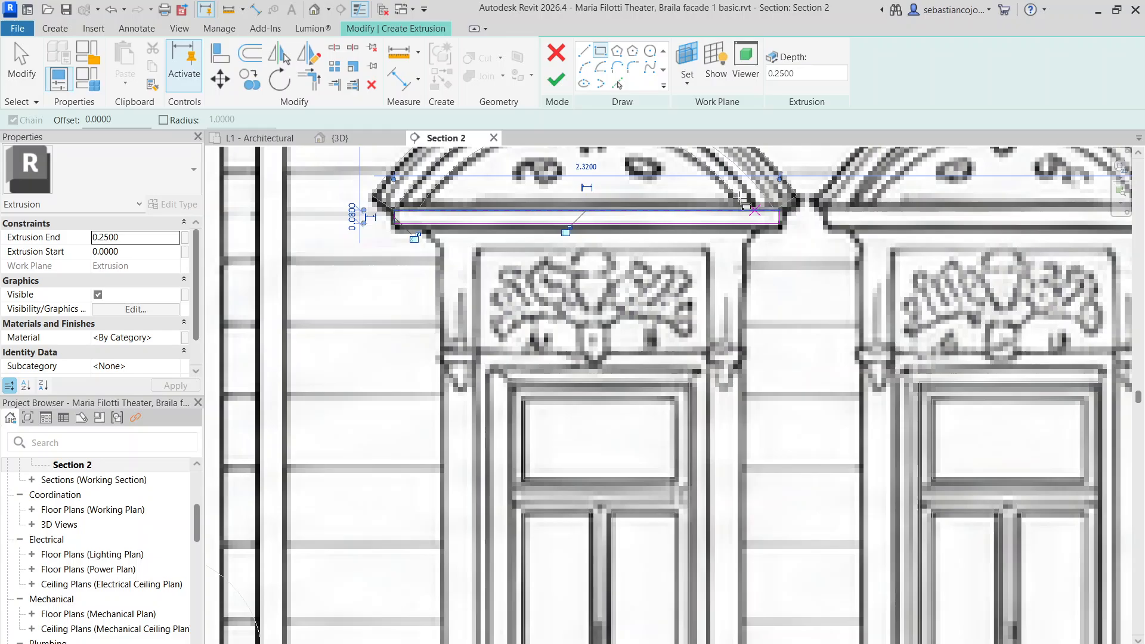
pyautogui.click(556, 79)
pyautogui.scroll(-5, 606, 294)
pyautogui.press('Escape')
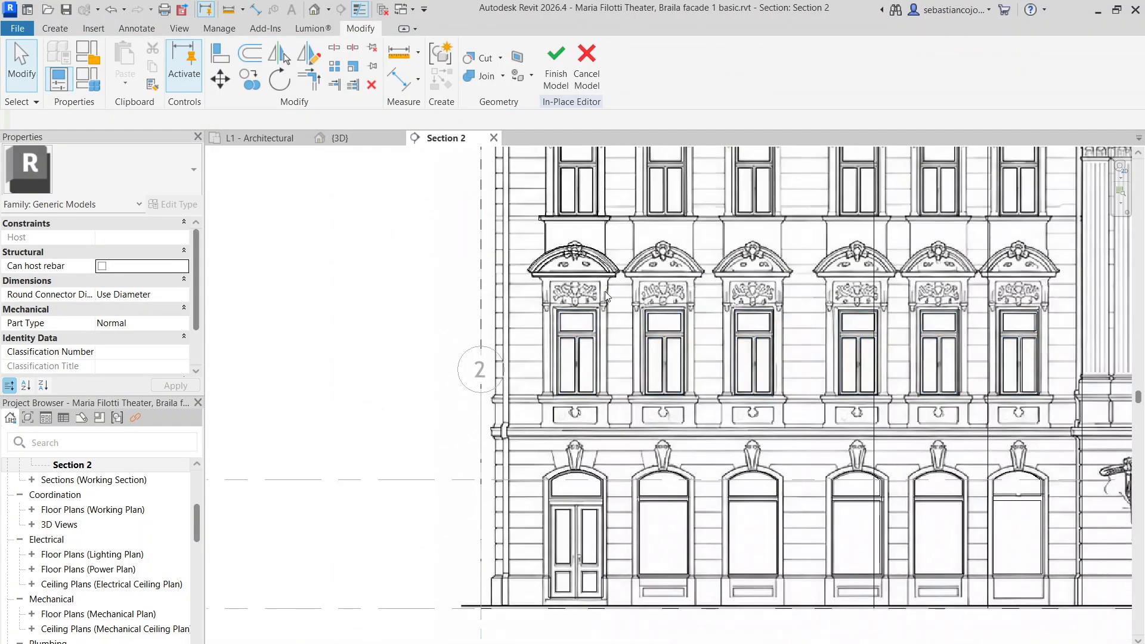
# Copy the upper window's pilaster strips to the first arched window's pediment corner
pyautogui.moveTo(618, 287); pyautogui.dragTo(610, 330, button='middle')
pyautogui.scroll(2, 562, 352)
pyautogui.moveTo(580, 371); pyautogui.dragTo(560, 481, button='middle')
pyautogui.scroll(-2, 555, 447)
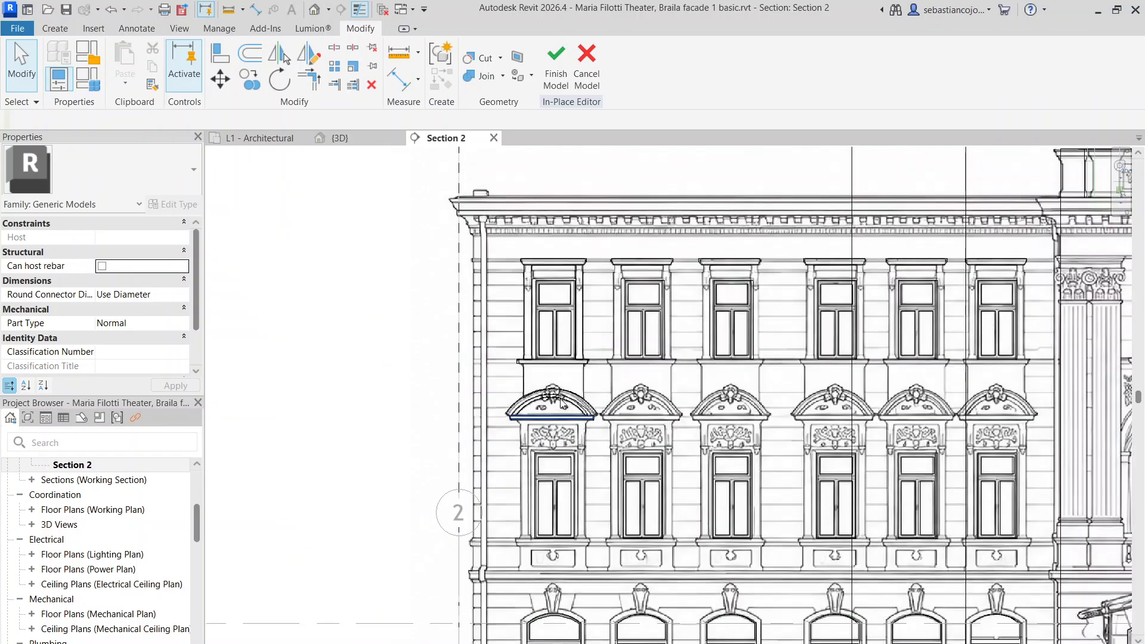
pyautogui.click(528, 306)
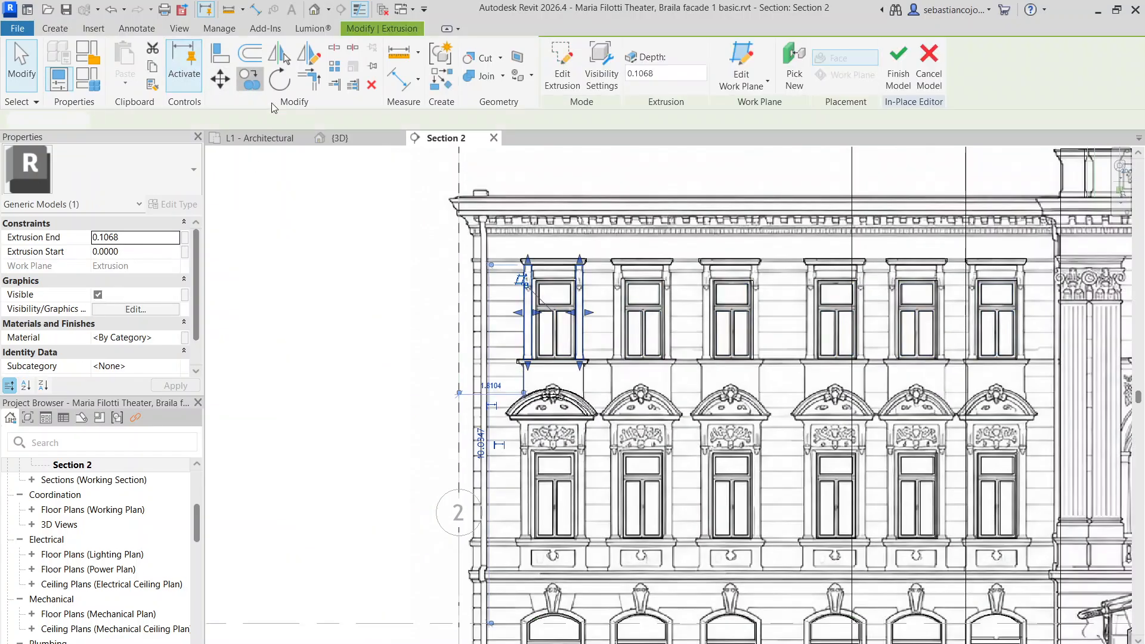
pyautogui.click(250, 79)
pyautogui.scroll(2, 499, 261)
pyautogui.moveTo(516, 353); pyautogui.dragTo(550, 80, button='middle')
pyautogui.scroll(3, 542, 204)
pyautogui.click(612, 281)
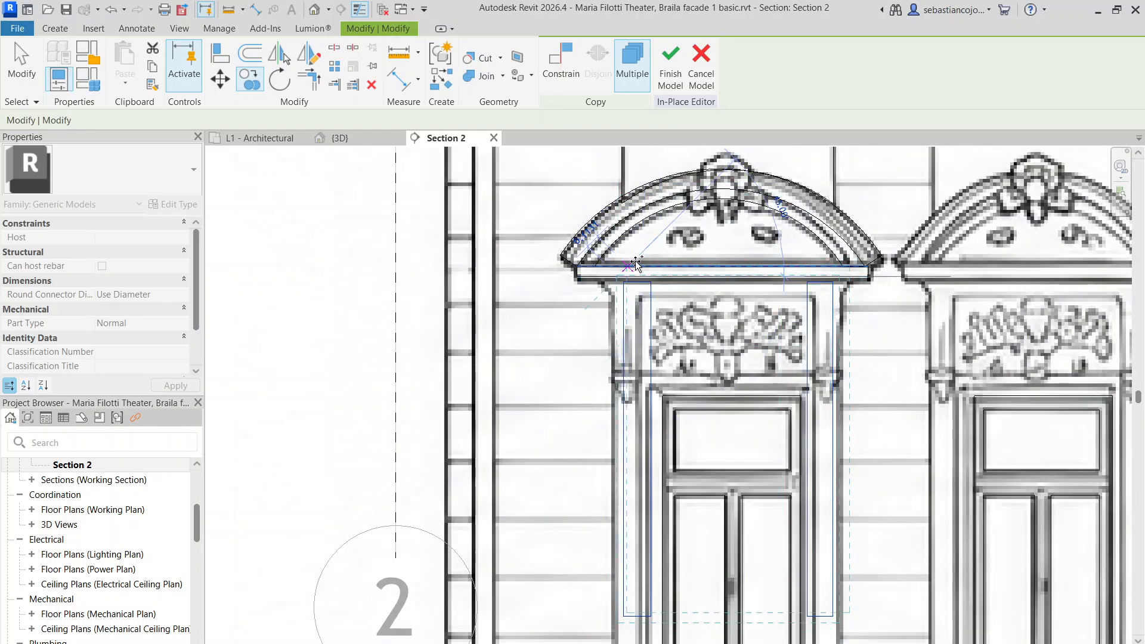
# Fit the copied left and right strips onto the arched window's pilasters
pyautogui.scroll(3, 613, 292)
pyautogui.scroll(-3, 596, 223)
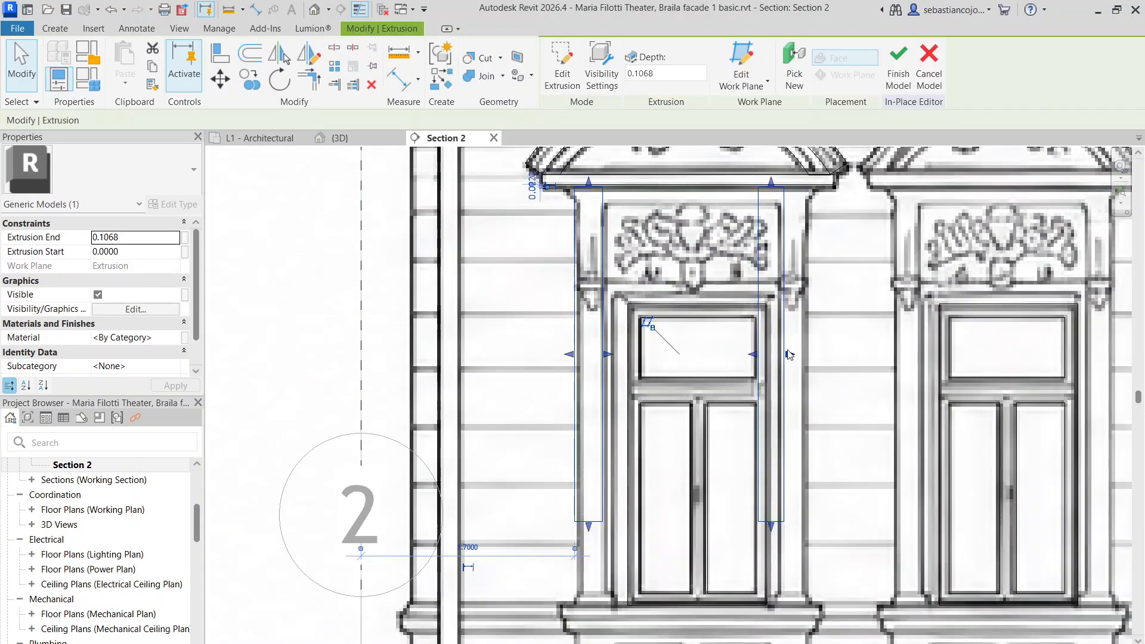
pyautogui.moveTo(788, 355)
pyautogui.mouseDown()
pyautogui.moveTo(808, 359)
pyautogui.moveTo(782, 363)
pyautogui.mouseUp()
pyautogui.scroll(-4, 782, 363)
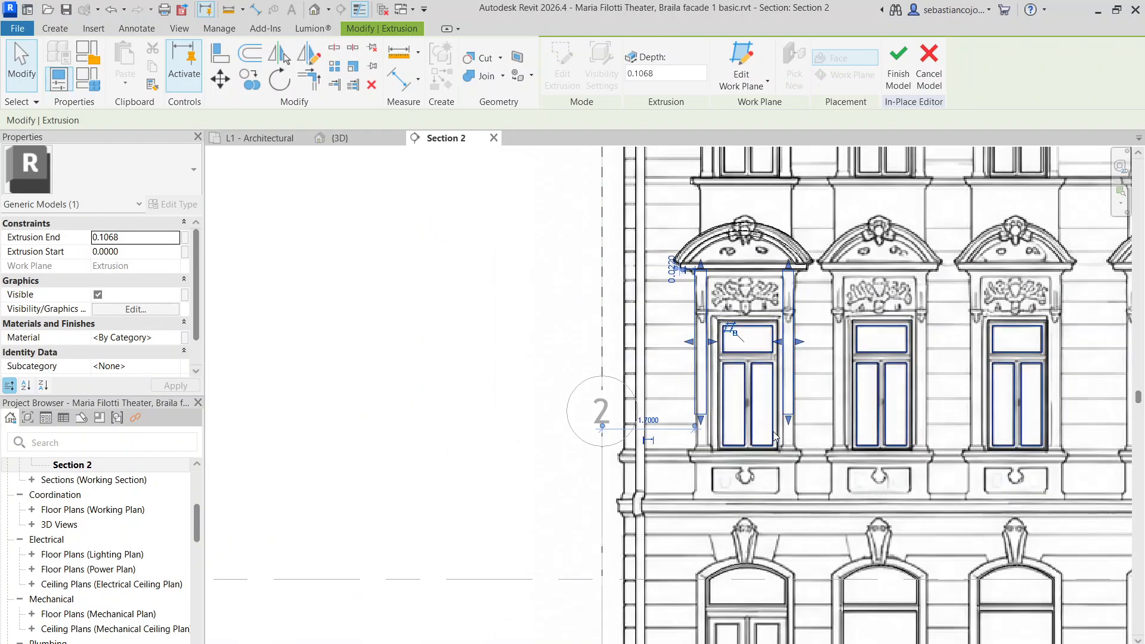
pyautogui.scroll(3, 802, 460)
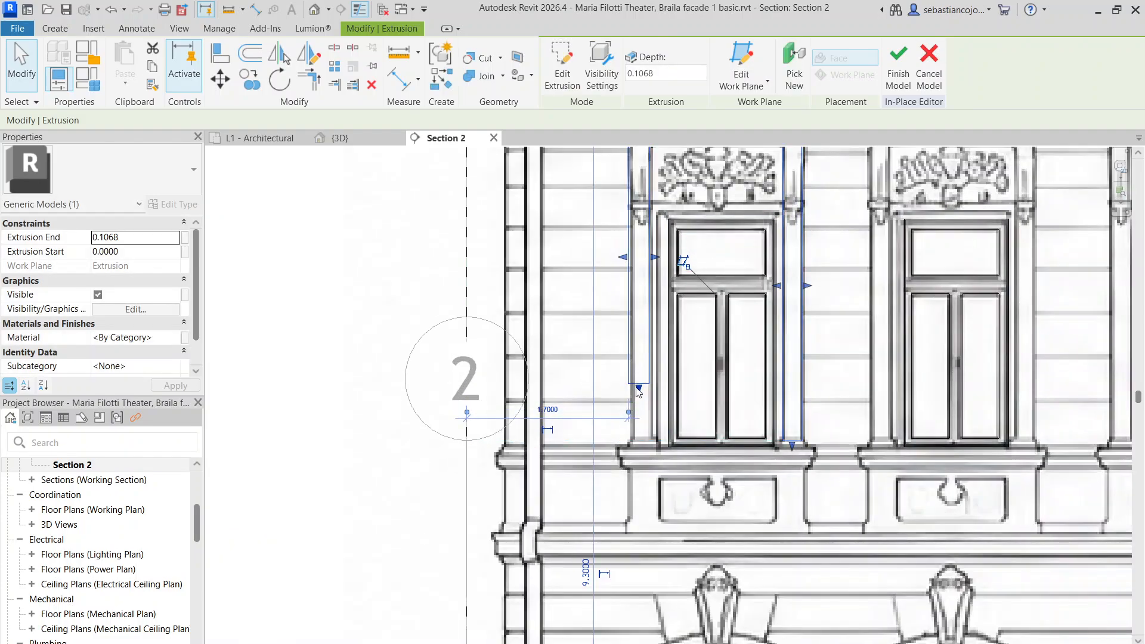
pyautogui.scroll(5, 662, 260)
pyautogui.moveTo(662, 252); pyautogui.dragTo(669, 256)
pyautogui.moveTo(601, 251); pyautogui.dragTo(615, 258)
pyautogui.scroll(-5, 611, 265)
pyautogui.click(654, 242)
# Copy the strip under the arched pediment to sit just below it
pyautogui.scroll(3, 626, 229)
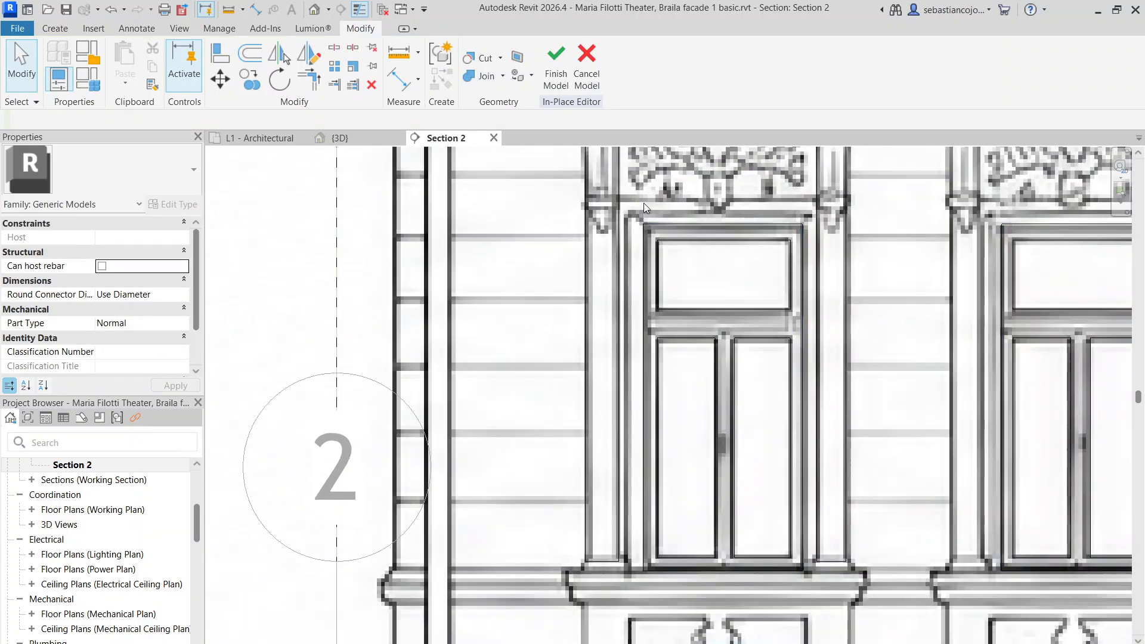
pyautogui.moveTo(643, 202); pyautogui.dragTo(603, 333, button='middle')
pyautogui.scroll(-3, 604, 331)
pyautogui.click(620, 282)
pyautogui.scroll(5, 616, 294)
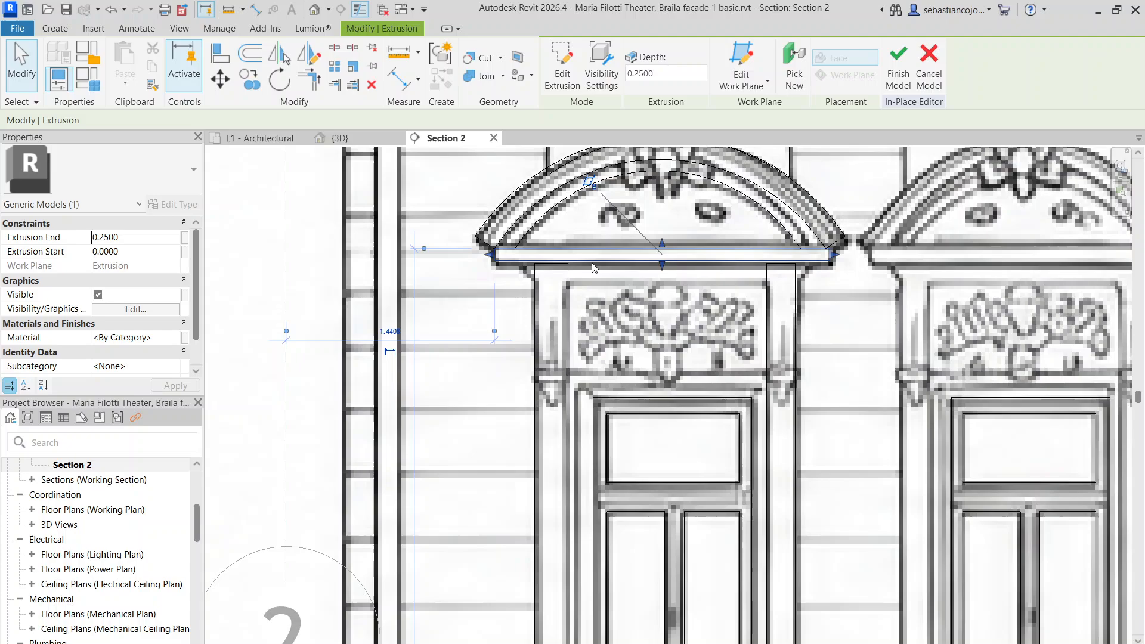
pyautogui.click(255, 88)
pyautogui.scroll(4, 555, 264)
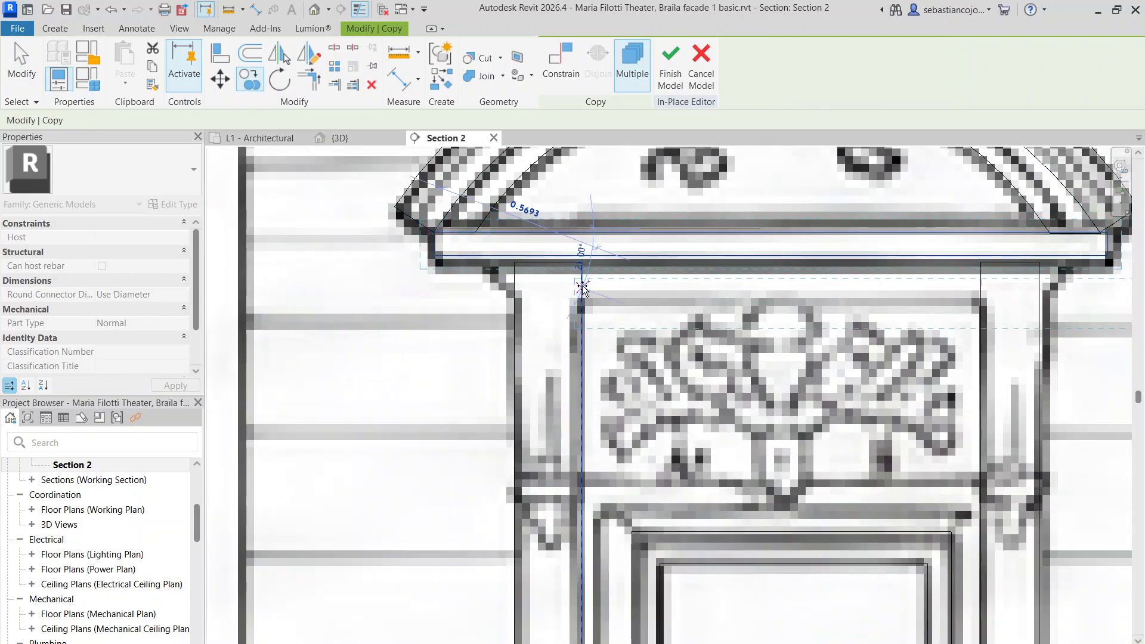
pyautogui.click(584, 263)
pyautogui.press('Escape')
# Stretch the copied strip into a panel covering the ornamented frieze, between the pilasters and up to the cornice strip
pyautogui.scroll(-3, 955, 283)
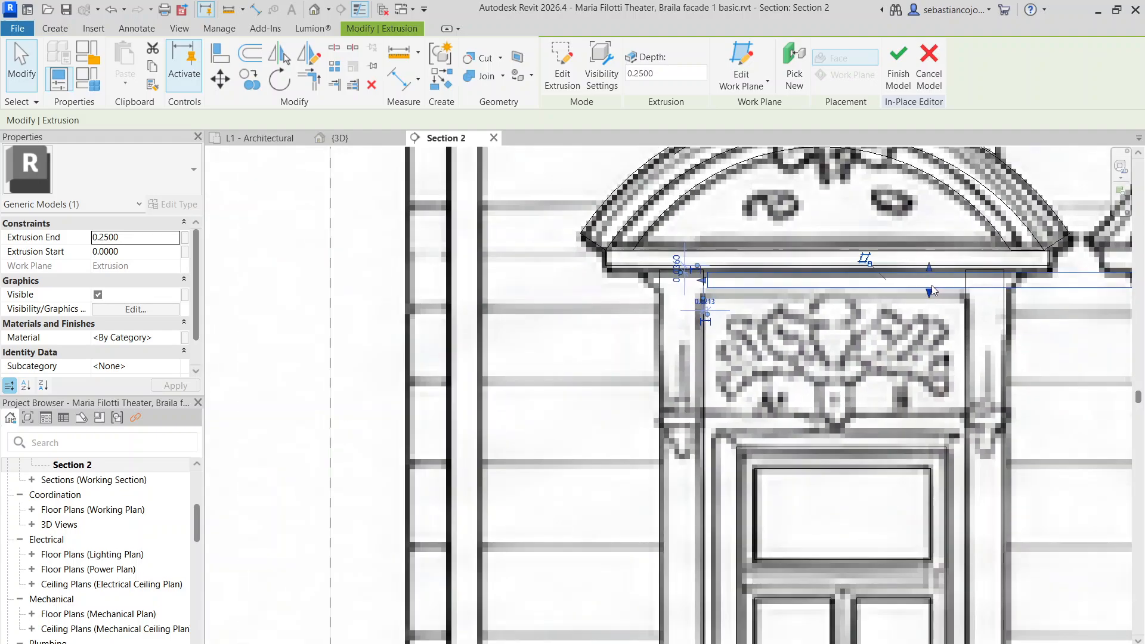
pyautogui.moveTo(969, 288); pyautogui.dragTo(787, 293, button='middle')
pyautogui.moveTo(962, 285); pyautogui.dragTo(803, 289)
pyautogui.moveTo(652, 296); pyautogui.dragTo(650, 423)
pyautogui.scroll(3, 610, 300)
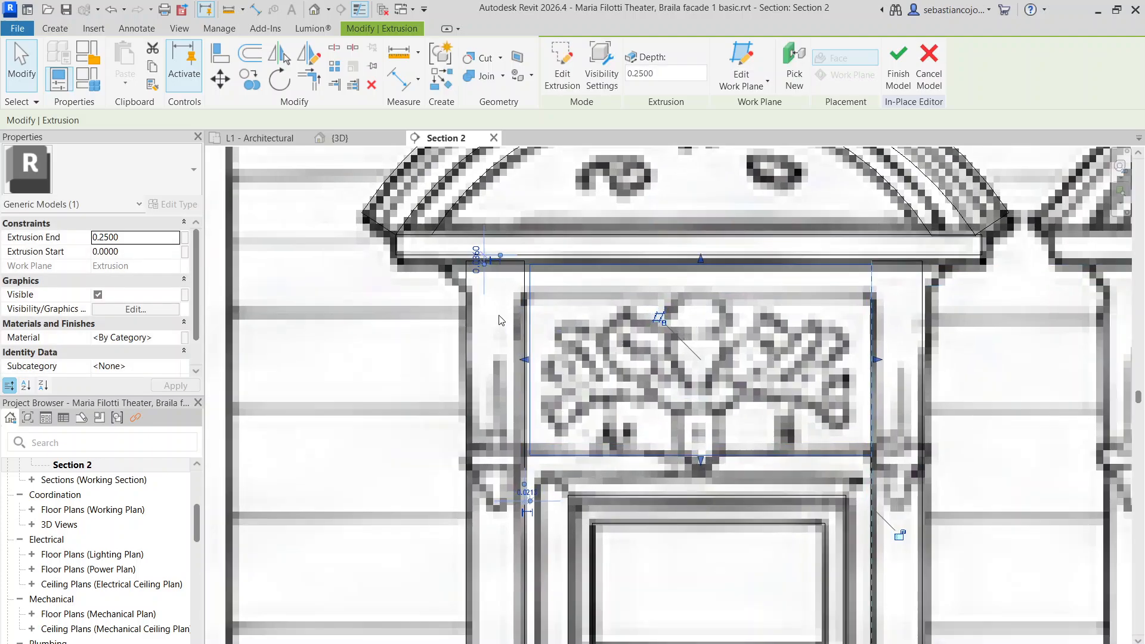
pyautogui.moveTo(530, 367); pyautogui.dragTo(524, 367)
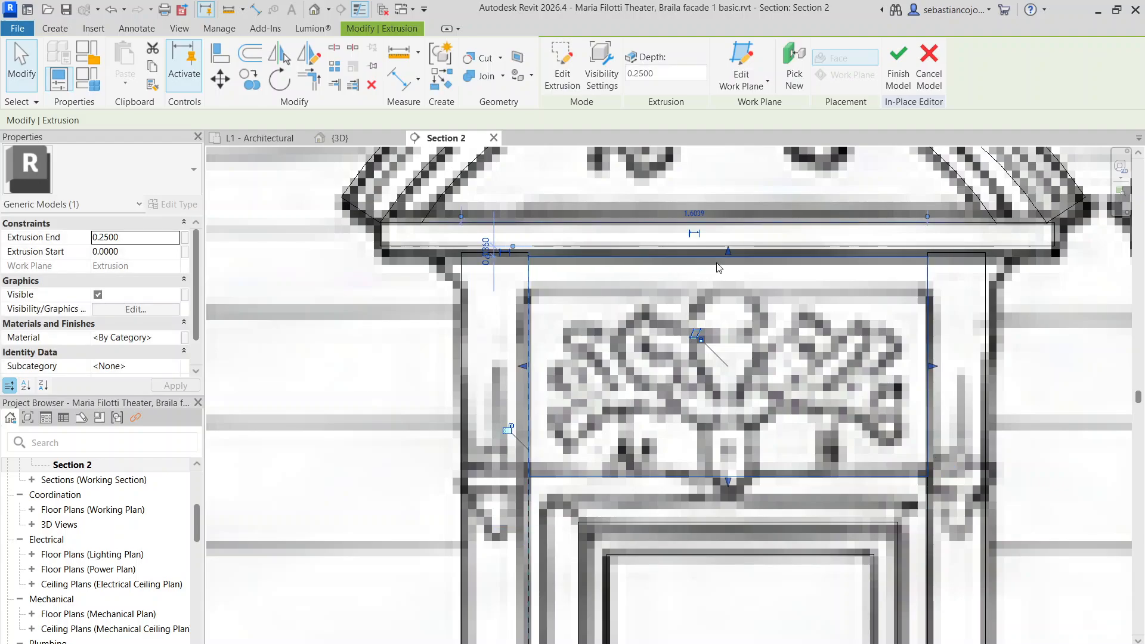
pyautogui.moveTo(730, 251); pyautogui.dragTo(725, 239)
pyautogui.scroll(-4, 710, 232)
pyautogui.press('Escape')
pyautogui.scroll(-6, 710, 237)
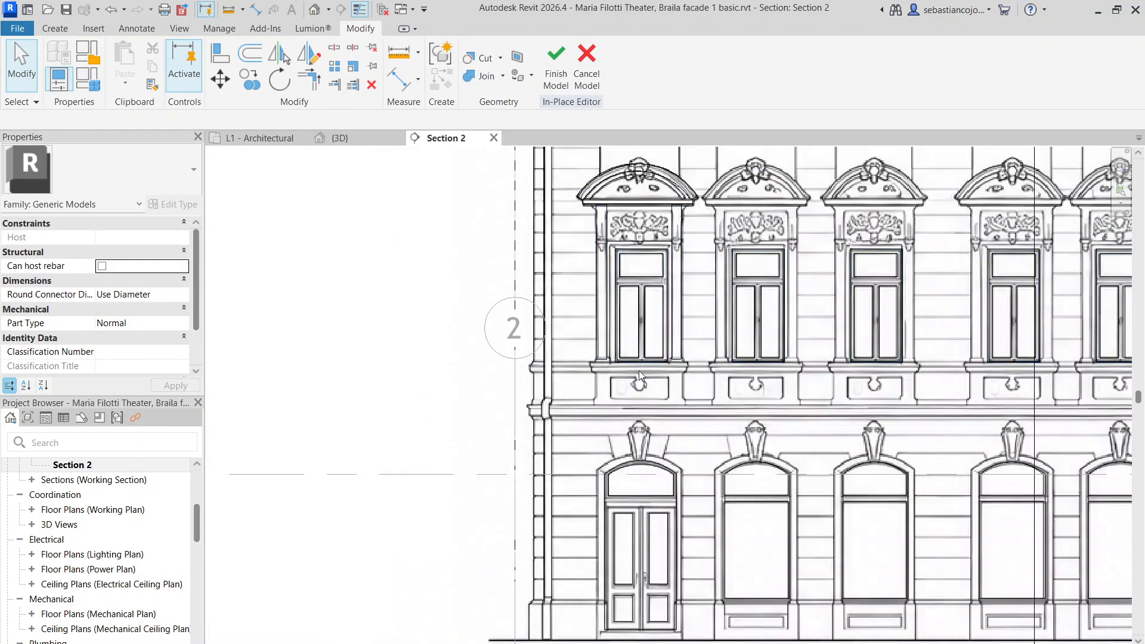
# Copy the pediment base strip down onto the window sill and trim it to the sill's end
pyautogui.scroll(5, 639, 371)
pyautogui.moveTo(605, 402); pyautogui.dragTo(596, 355, button='middle')
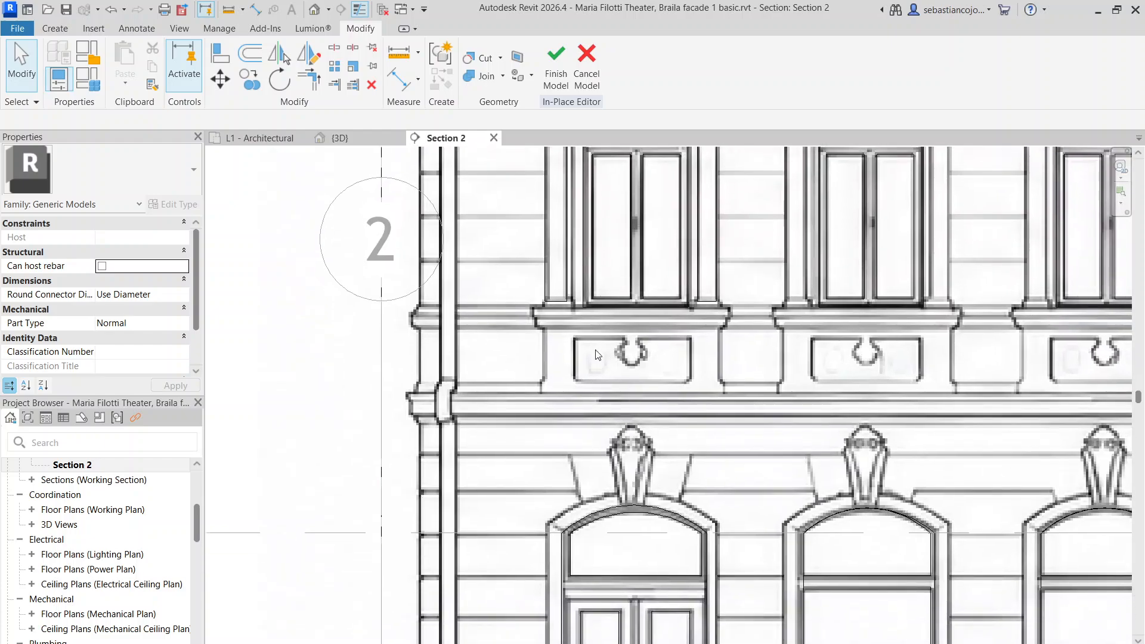
pyautogui.scroll(-6, 591, 352)
pyautogui.scroll(3, 564, 235)
pyautogui.click(592, 185)
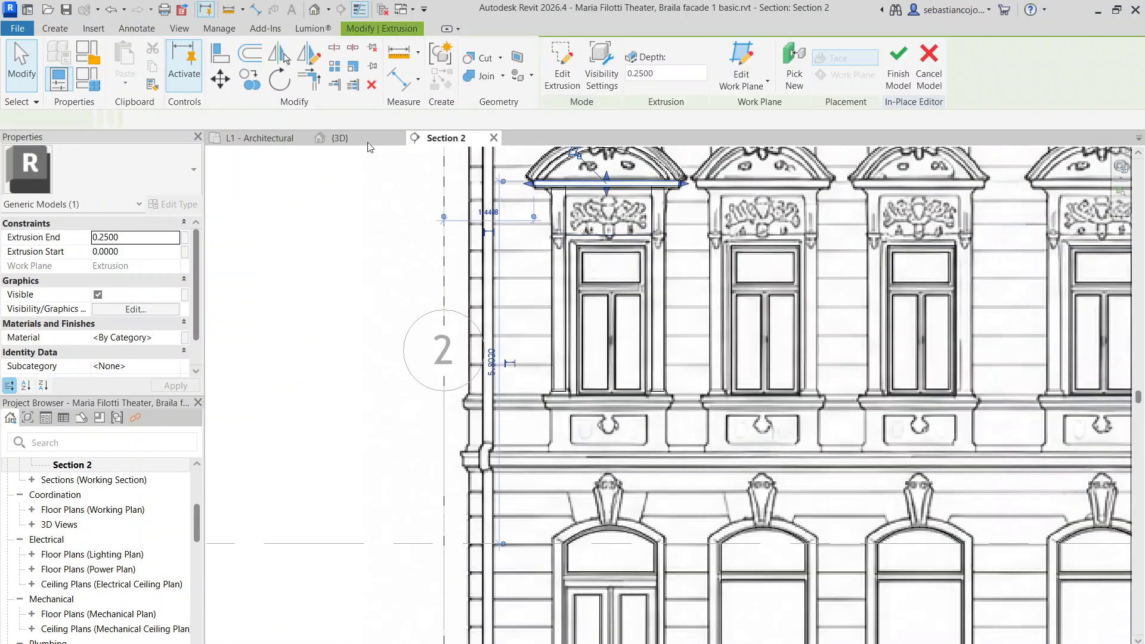
pyautogui.click(251, 82)
pyautogui.scroll(2, 492, 186)
pyautogui.click(555, 178)
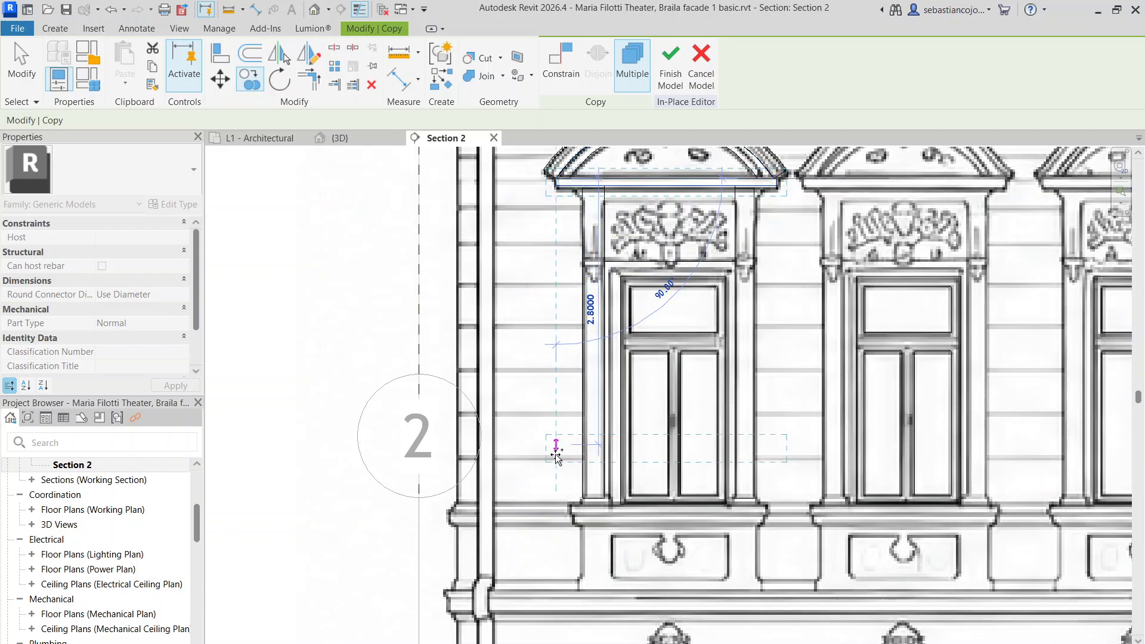
pyautogui.scroll(3, 593, 501)
pyautogui.click(559, 496)
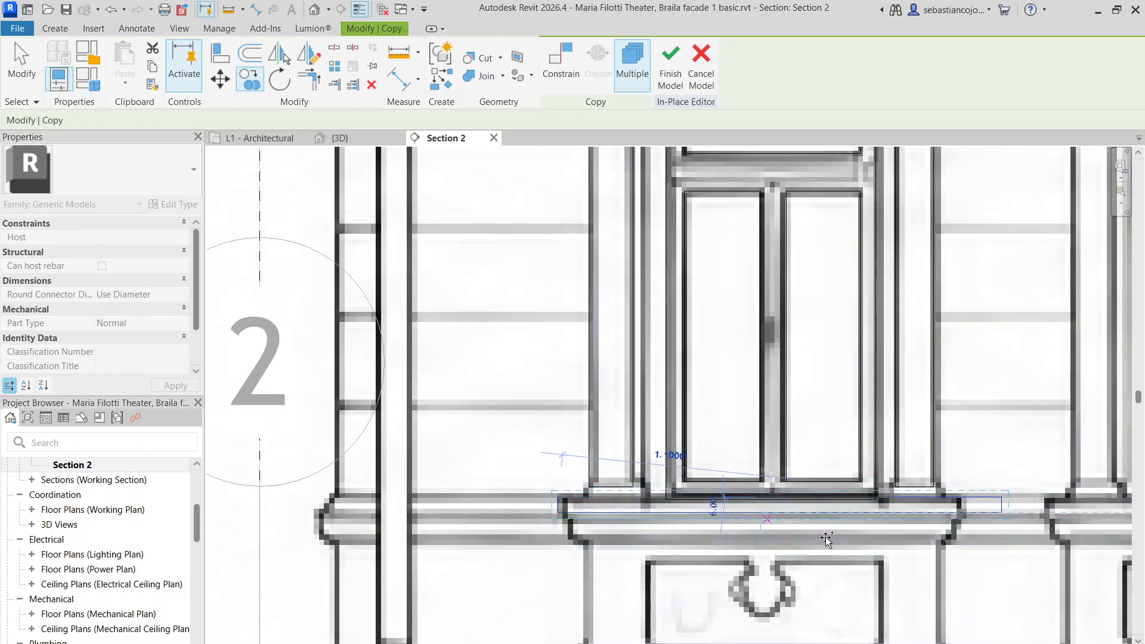
pyautogui.moveTo(1004, 505); pyautogui.dragTo(959, 506)
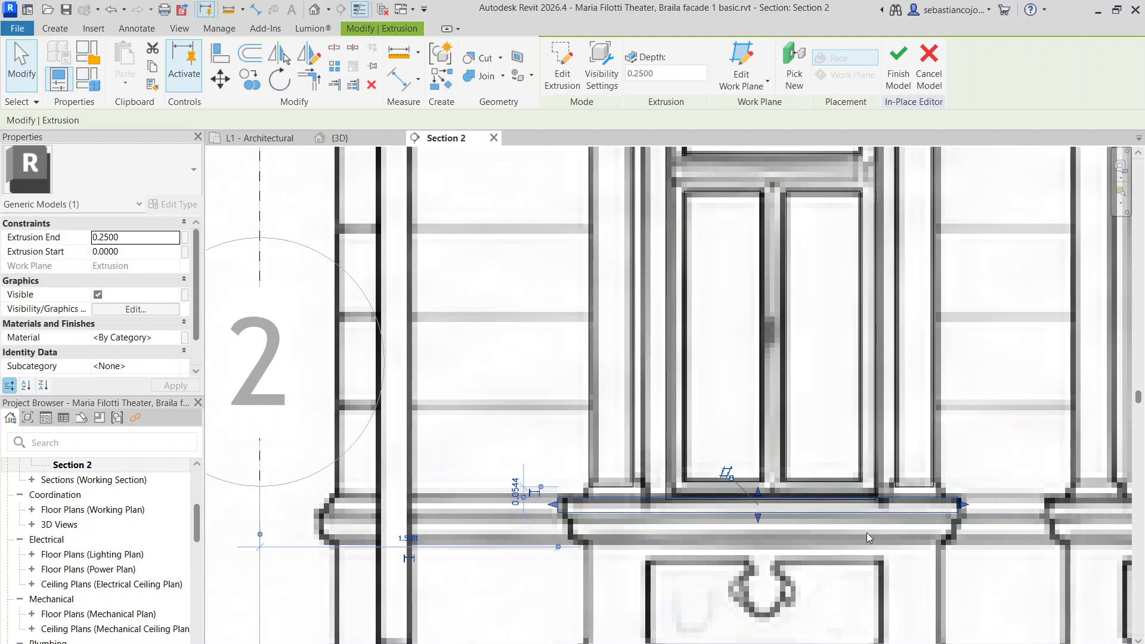
# Stretch the right and left pilaster strips down to the top of the sill
pyautogui.scroll(4, 868, 532)
pyautogui.click(895, 408)
pyautogui.moveTo(907, 414)
pyautogui.mouseDown()
pyautogui.moveTo(904, 435)
pyautogui.moveTo(903, 426)
pyautogui.mouseUp()
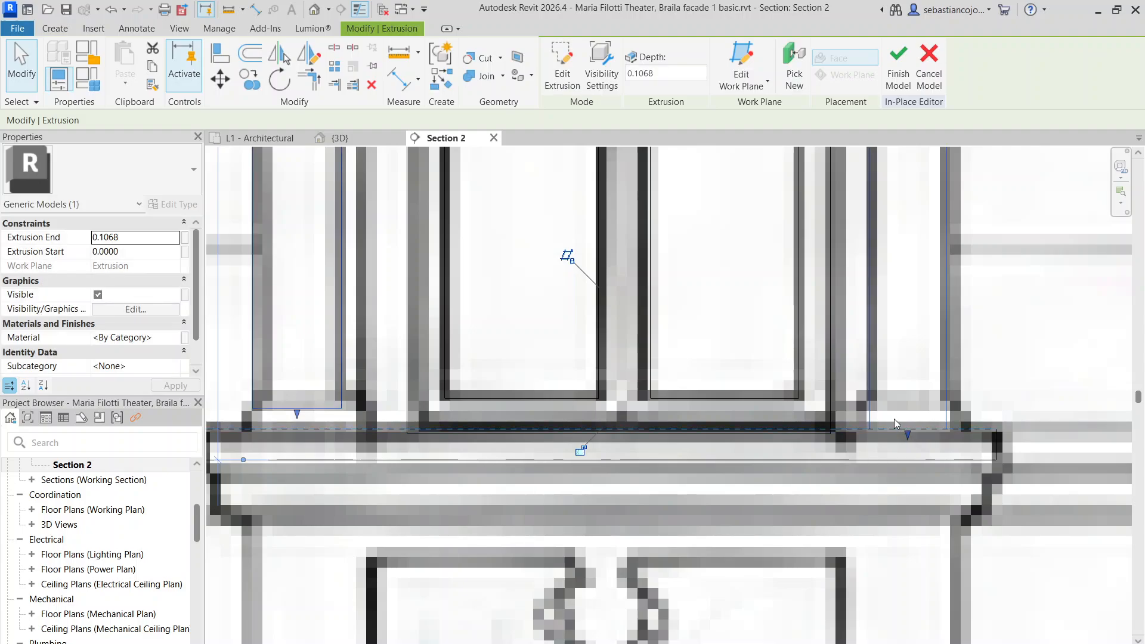
pyautogui.scroll(-4, 894, 421)
pyautogui.click(654, 459)
pyautogui.scroll(1, 654, 435)
pyautogui.click(665, 417)
pyautogui.scroll(3, 667, 422)
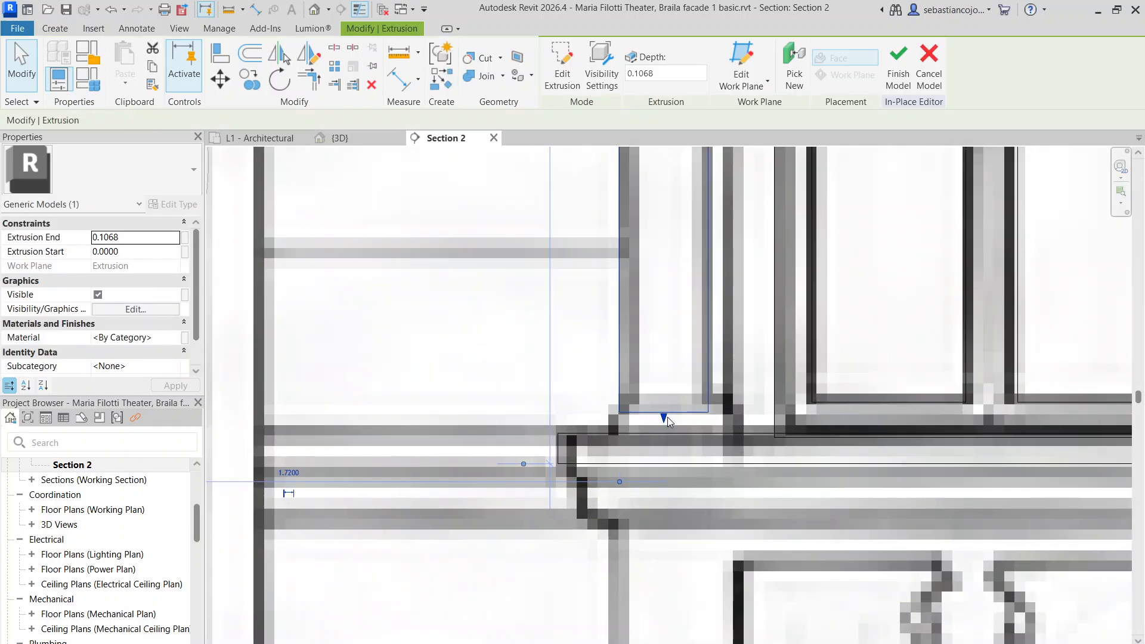
pyautogui.moveTo(665, 418); pyautogui.dragTo(662, 438)
# Add a second sill layer below and align its right end and bottom to the traced lines
pyautogui.click(593, 437)
pyautogui.scroll(-3, 504, 405)
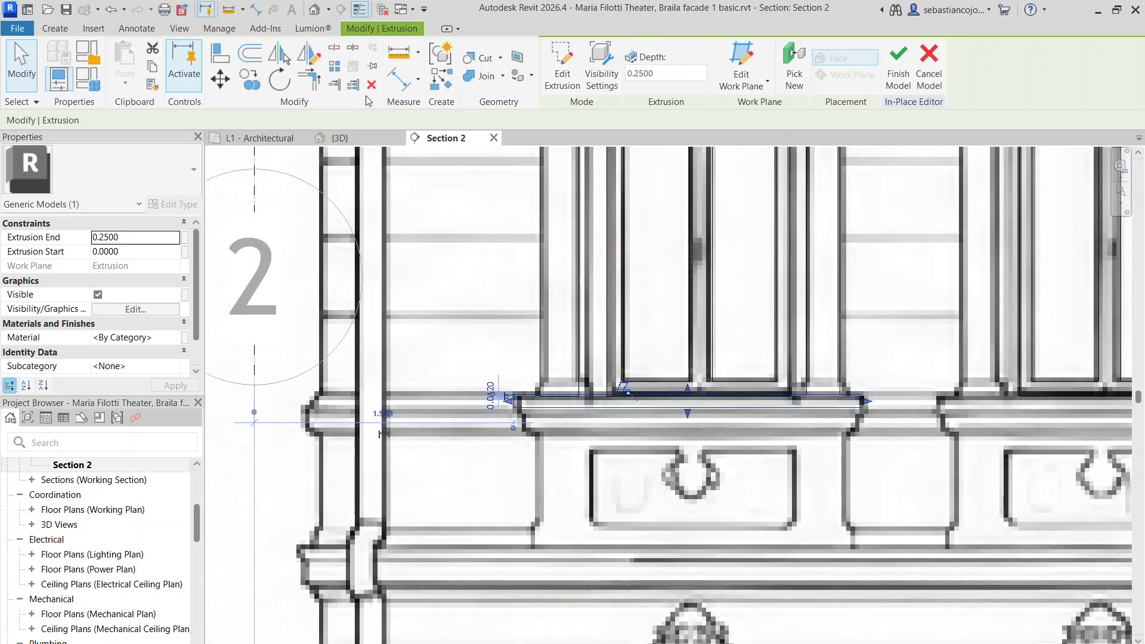
pyautogui.click(253, 82)
pyautogui.scroll(3, 531, 409)
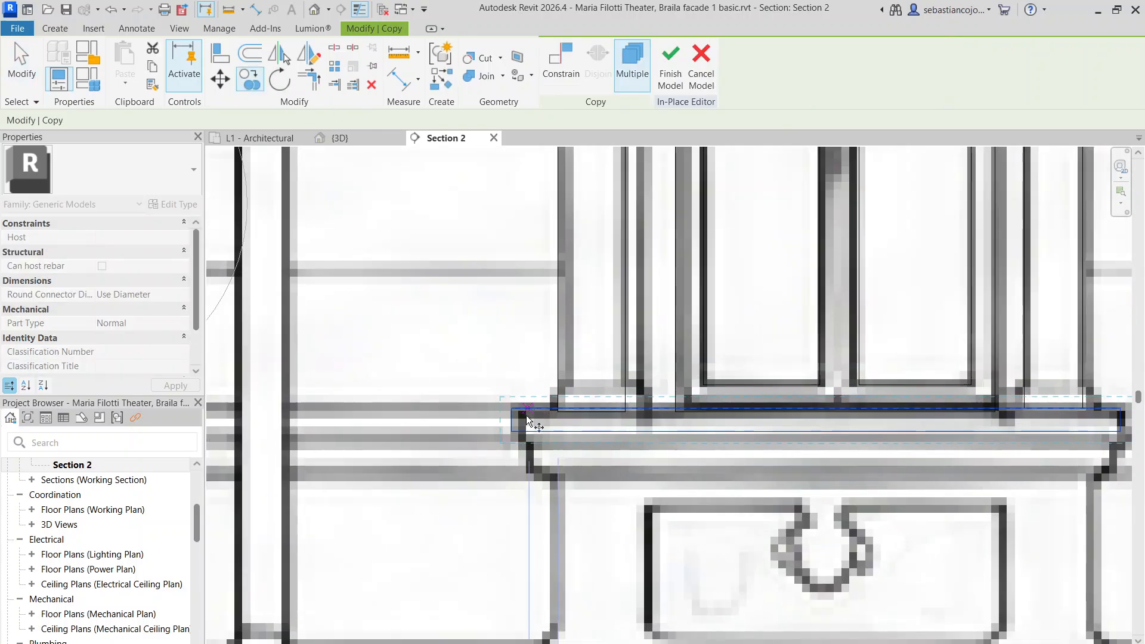
pyautogui.click(528, 419)
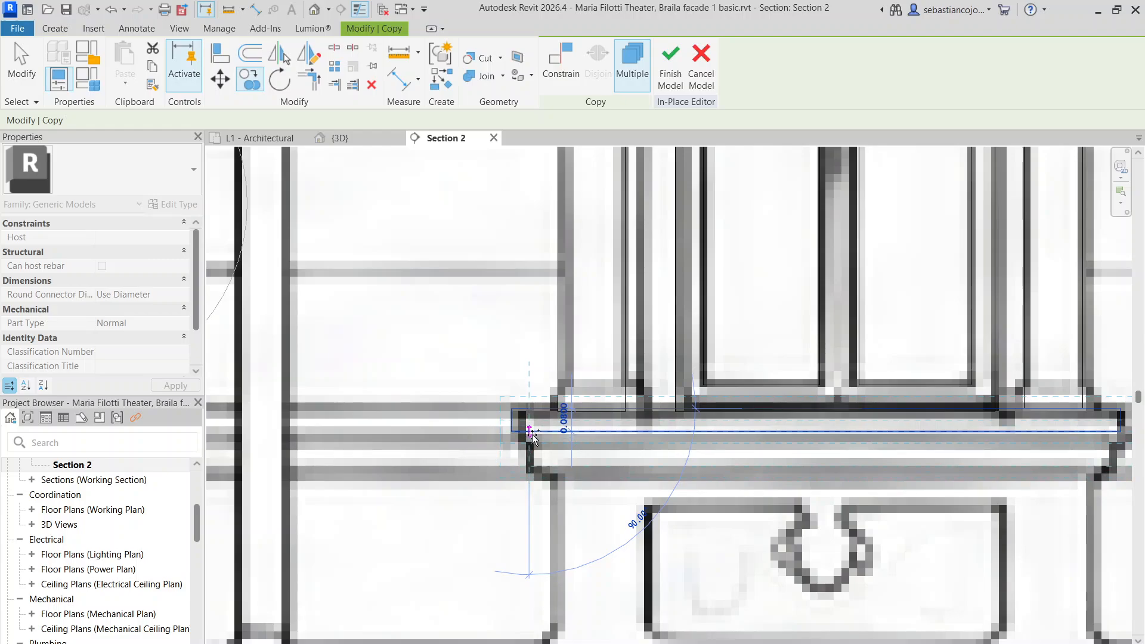
pyautogui.click(530, 442)
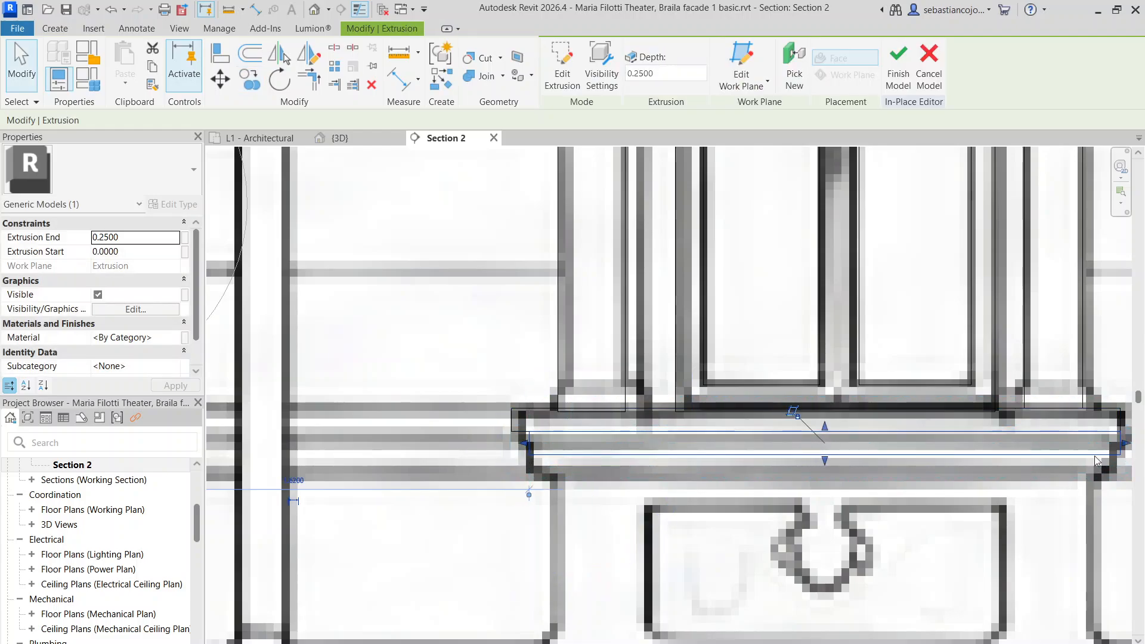
pyautogui.moveTo(1114, 447); pyautogui.dragTo(1102, 447)
pyautogui.moveTo(813, 460); pyautogui.dragTo(813, 478)
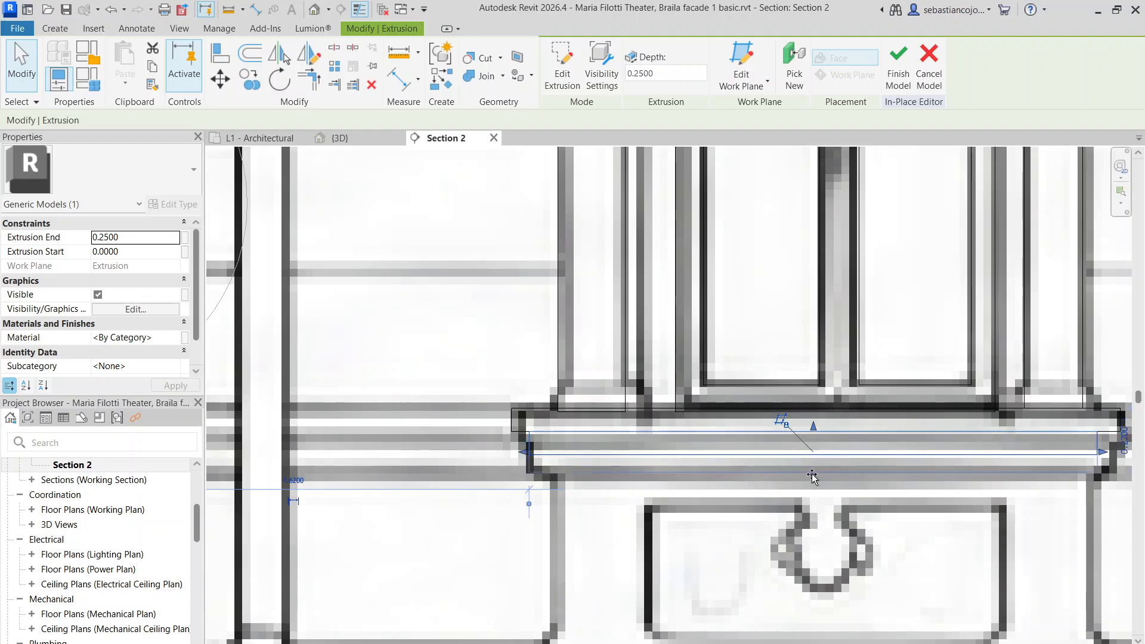
pyautogui.scroll(-5, 805, 439)
pyautogui.scroll(4, 671, 316)
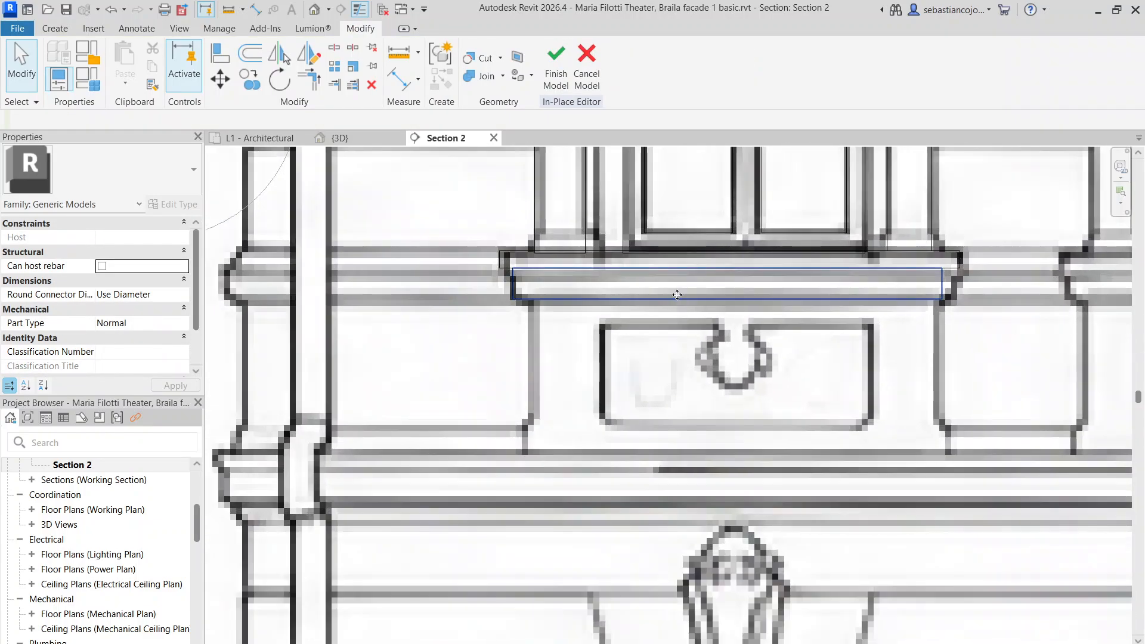
# Copy the sill down with CO and resize it to the panel's right edge, sill and base
pyautogui.press('c')
pyautogui.press('o')
pyautogui.click(512, 274)
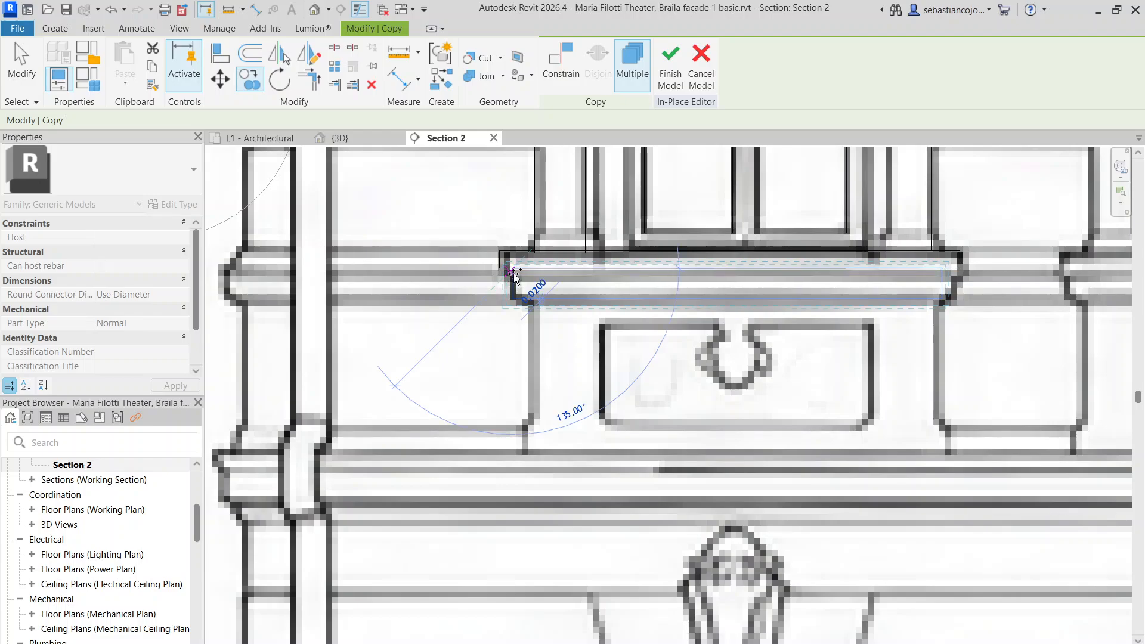
pyautogui.click(530, 307)
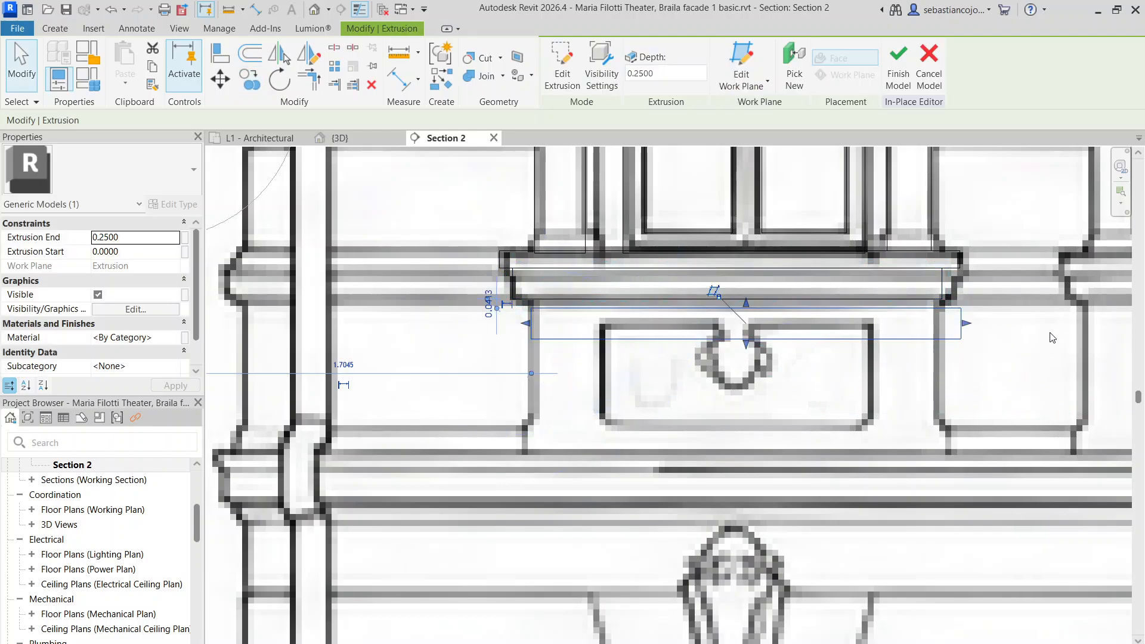
pyautogui.moveTo(970, 330); pyautogui.dragTo(938, 328)
pyautogui.scroll(1, 656, 305)
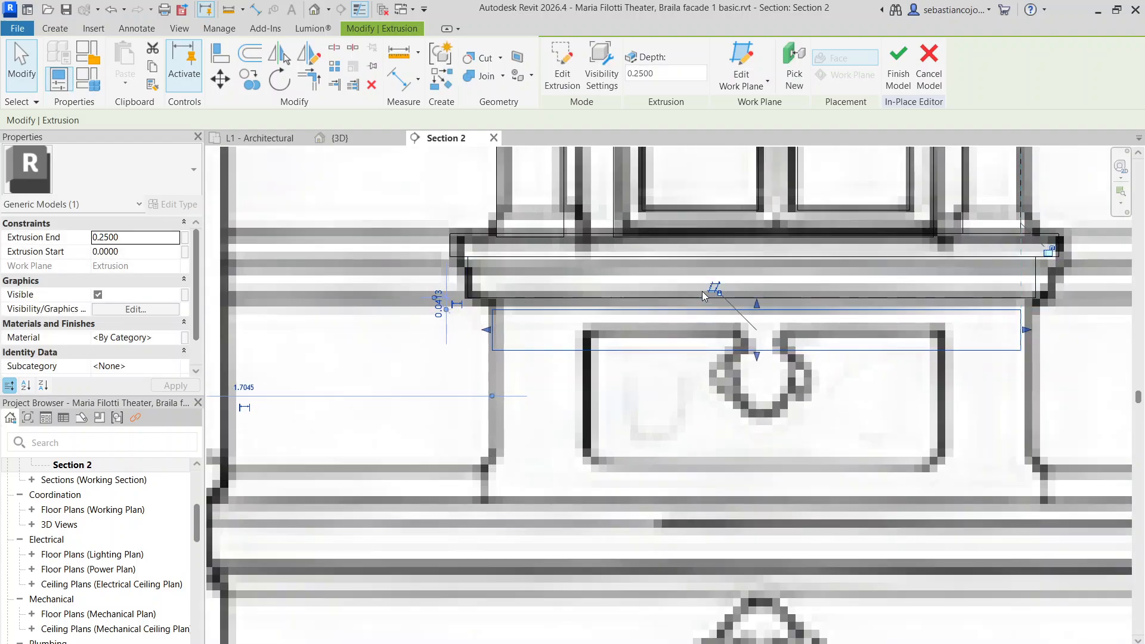
pyautogui.moveTo(757, 306); pyautogui.dragTo(757, 294)
pyautogui.scroll(-3, 742, 326)
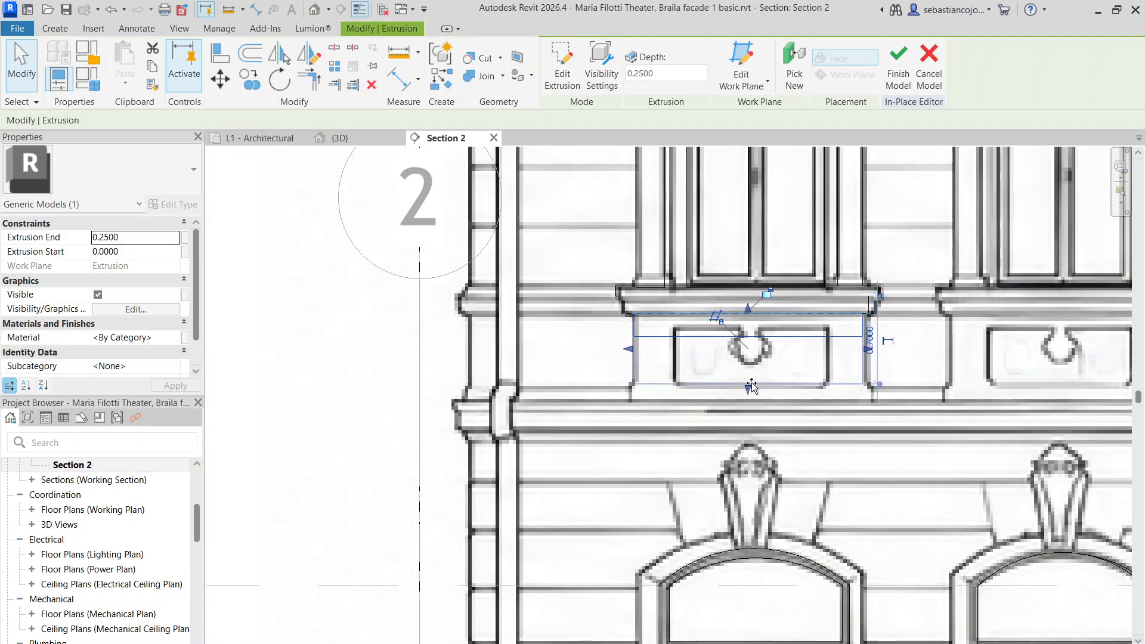
pyautogui.moveTo(751, 387); pyautogui.dragTo(751, 400)
pyautogui.scroll(2, 751, 402)
pyautogui.scroll(-5, 732, 360)
# Sketch an inner rectangle around the ornament frame in the panel's extrusion and finish the edit
pyautogui.click(732, 360)
pyautogui.click(638, 324)
pyautogui.scroll(4, 638, 322)
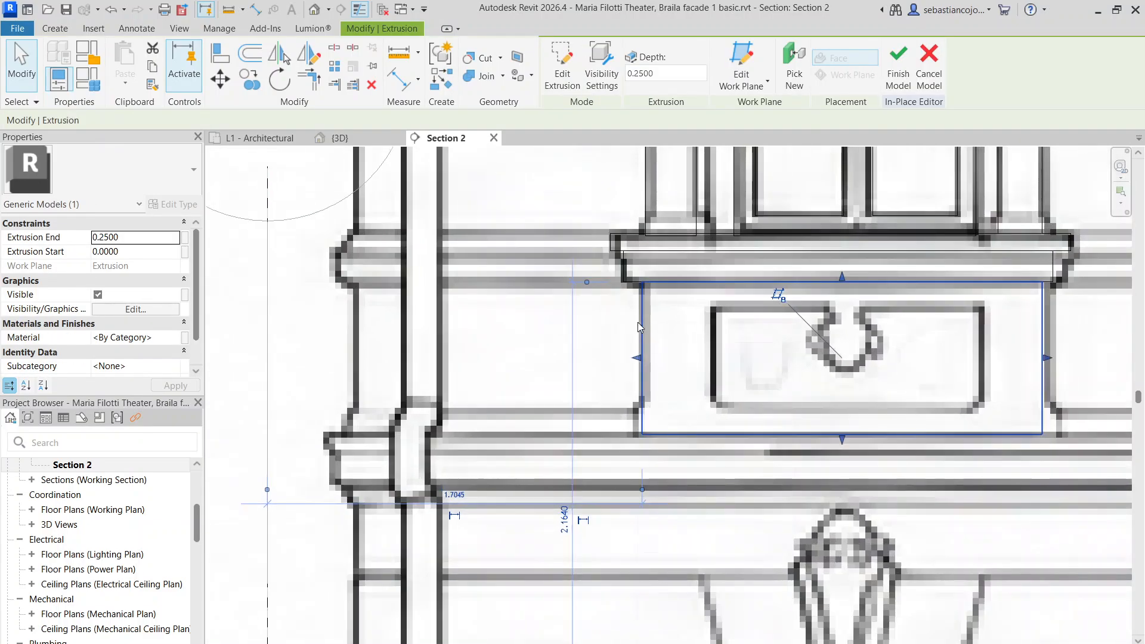
pyautogui.rightClick(638, 327)
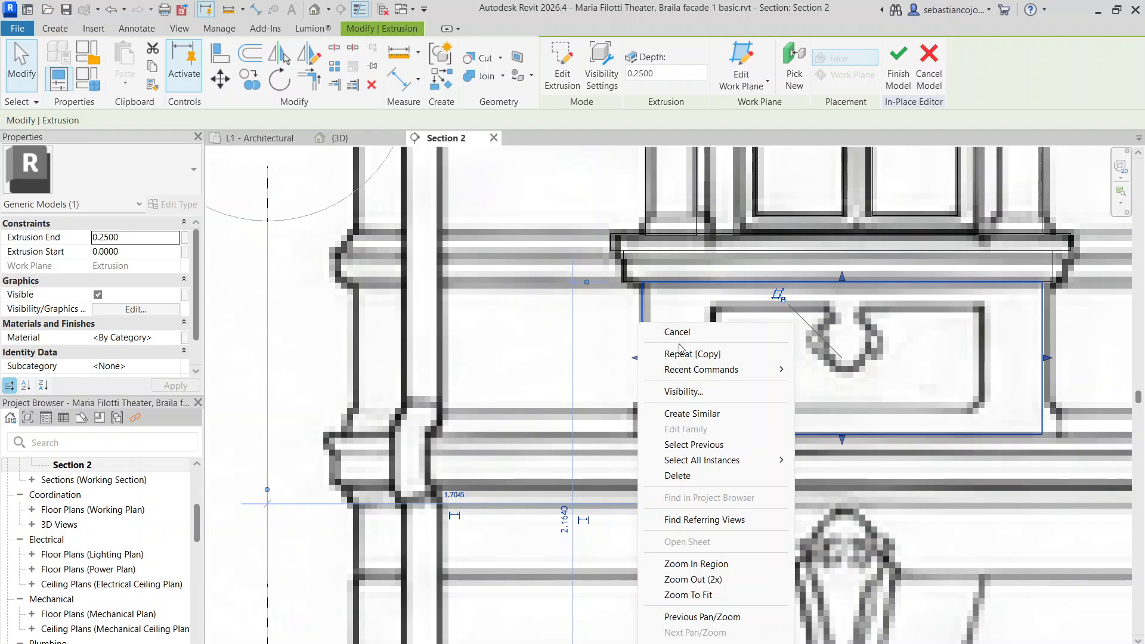
pyautogui.click(682, 354)
pyautogui.scroll(-4, 662, 348)
pyautogui.scroll(3, 623, 319)
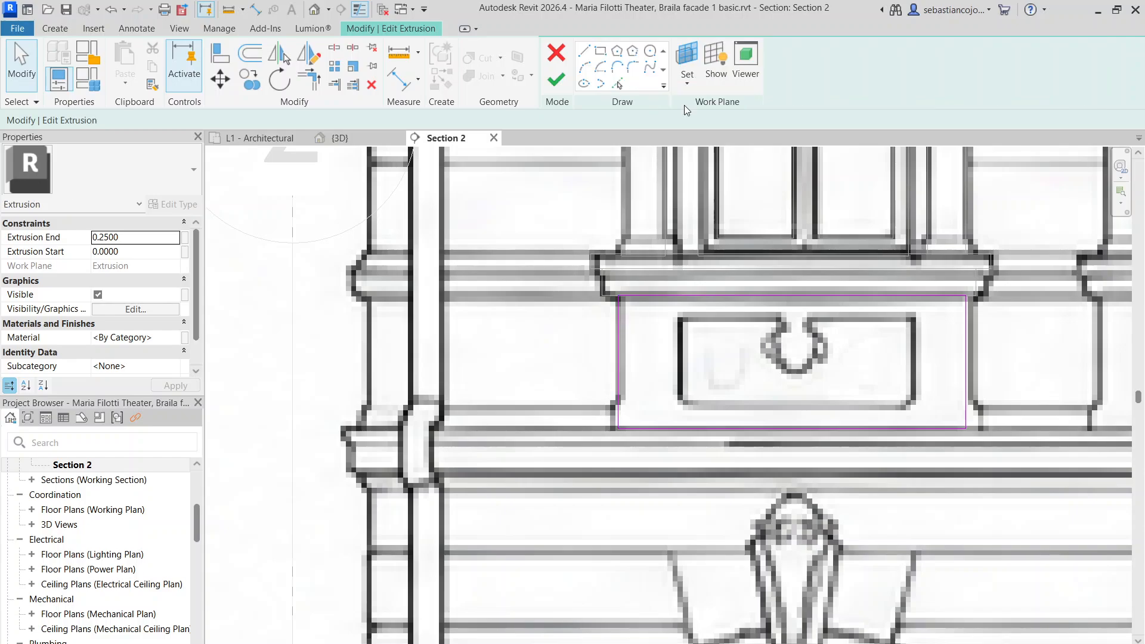
pyautogui.click(681, 316)
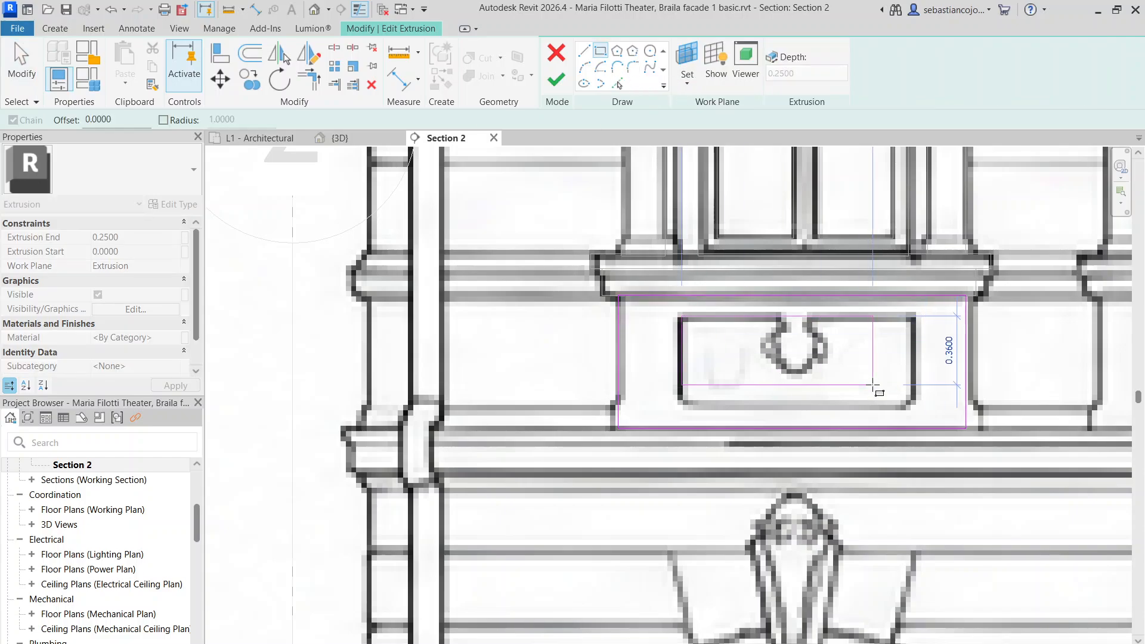
pyautogui.click(910, 410)
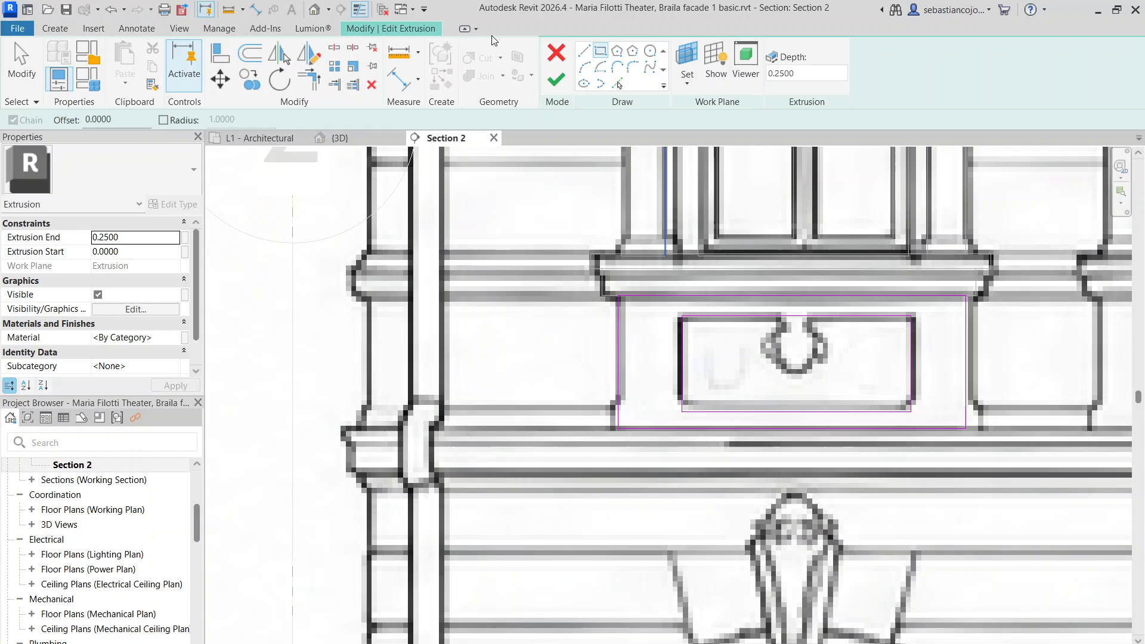
pyautogui.click(555, 83)
pyautogui.scroll(-6, 673, 262)
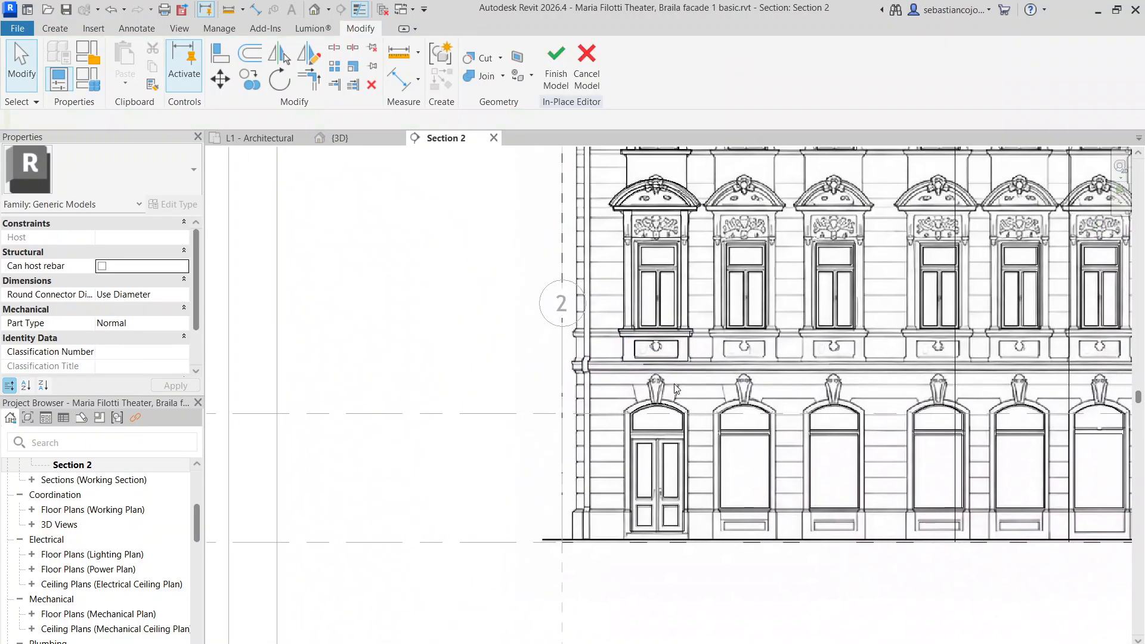
# In the 3D view, set the panel under the arched pediment to 0.1068 deep
pyautogui.moveTo(714, 292); pyautogui.dragTo(701, 387, button='middle')
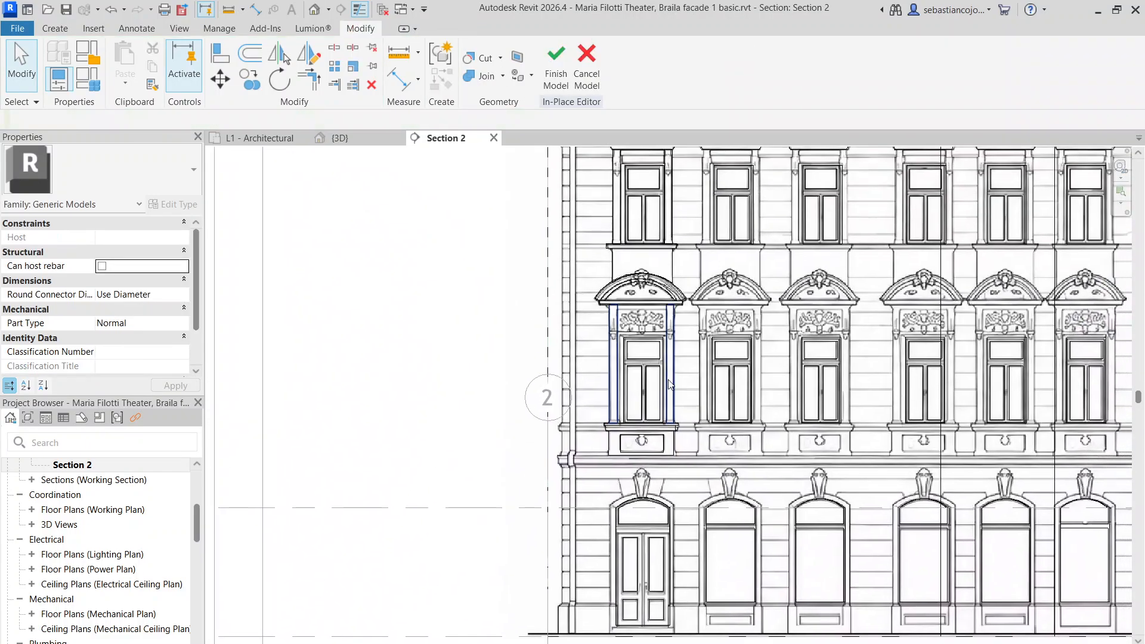
pyautogui.click(347, 138)
pyautogui.scroll(-3, 639, 331)
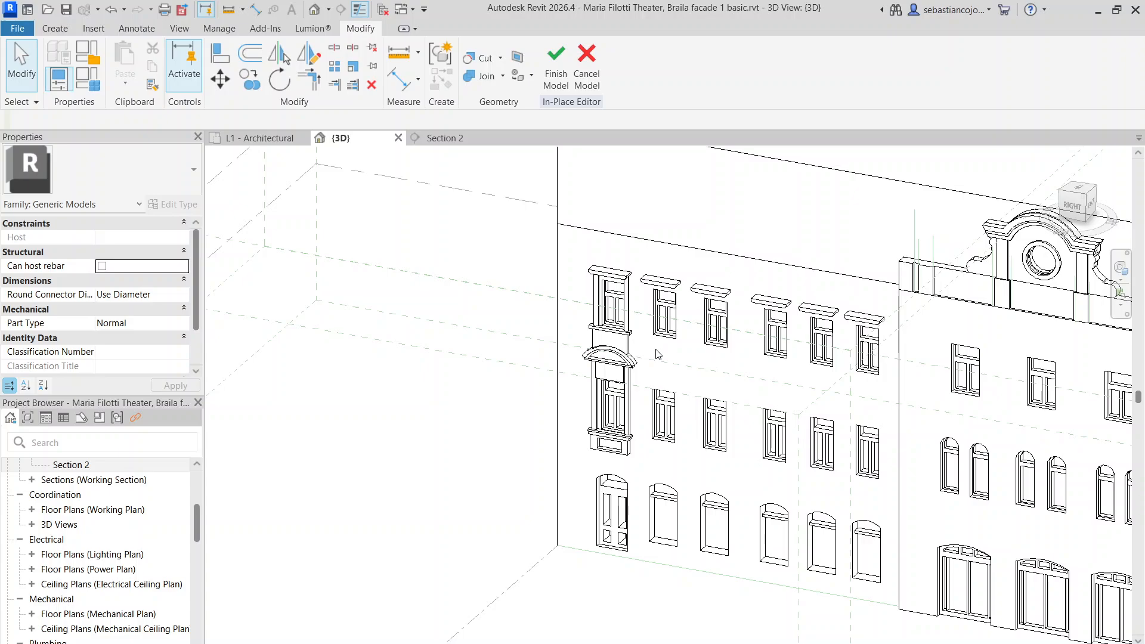
pyautogui.scroll(6, 667, 389)
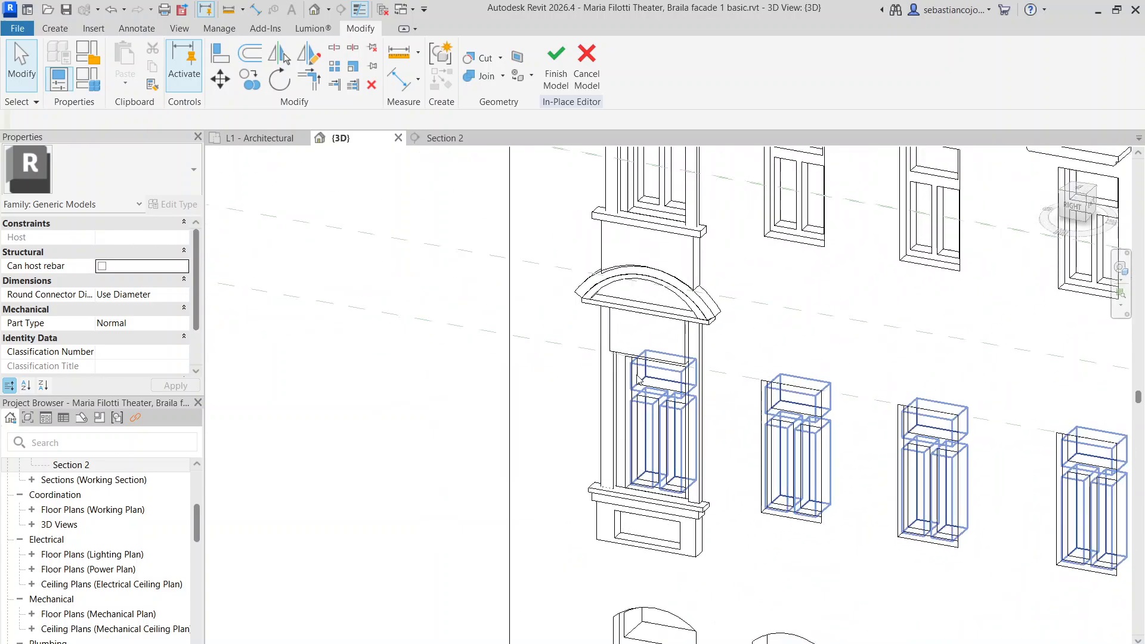
pyautogui.click(639, 308)
pyautogui.moveTo(656, 323)
pyautogui.mouseDown()
pyautogui.moveTo(677, 306)
pyautogui.moveTo(671, 314)
pyautogui.mouseUp()
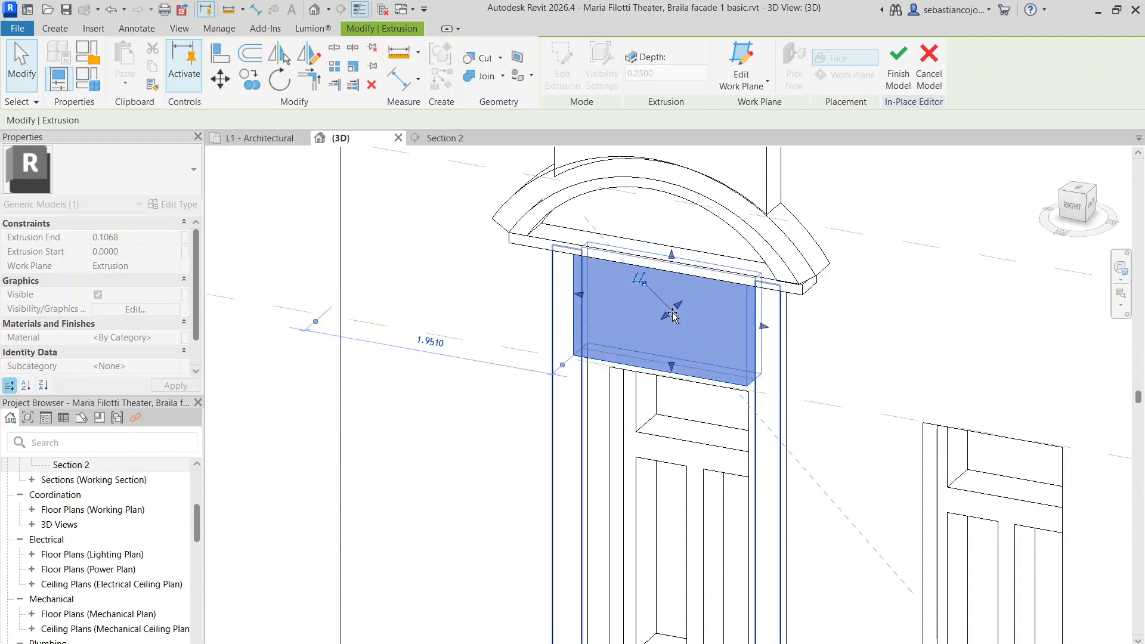
pyautogui.click(577, 313)
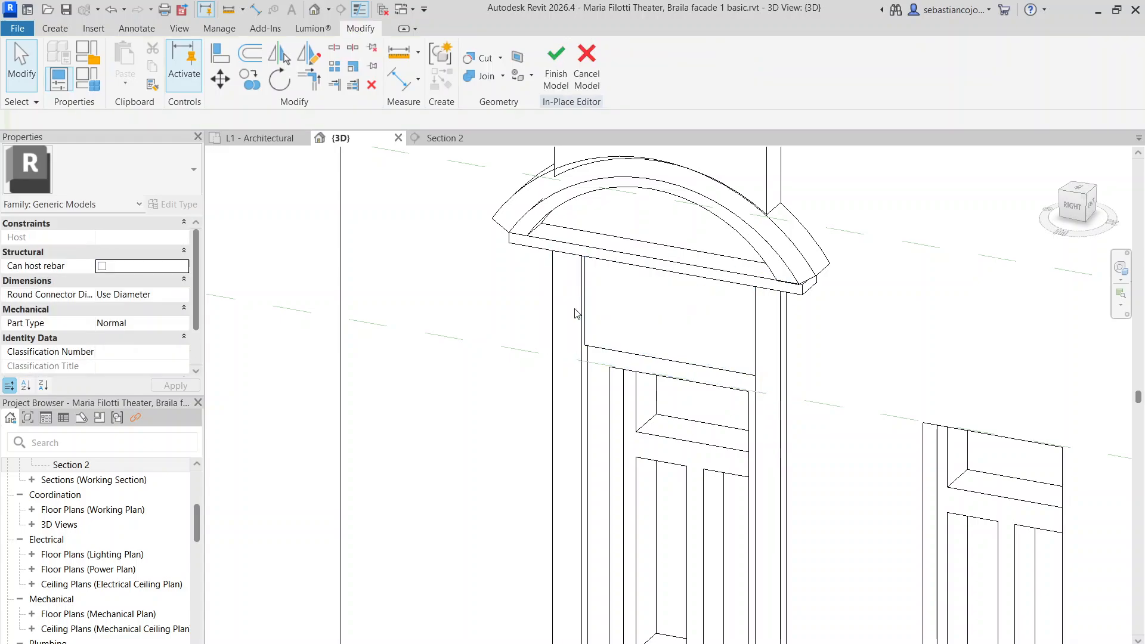
# Set the window's side jamb extrusions to 0.1341 deep
pyautogui.click(572, 330)
pyautogui.scroll(2, 533, 443)
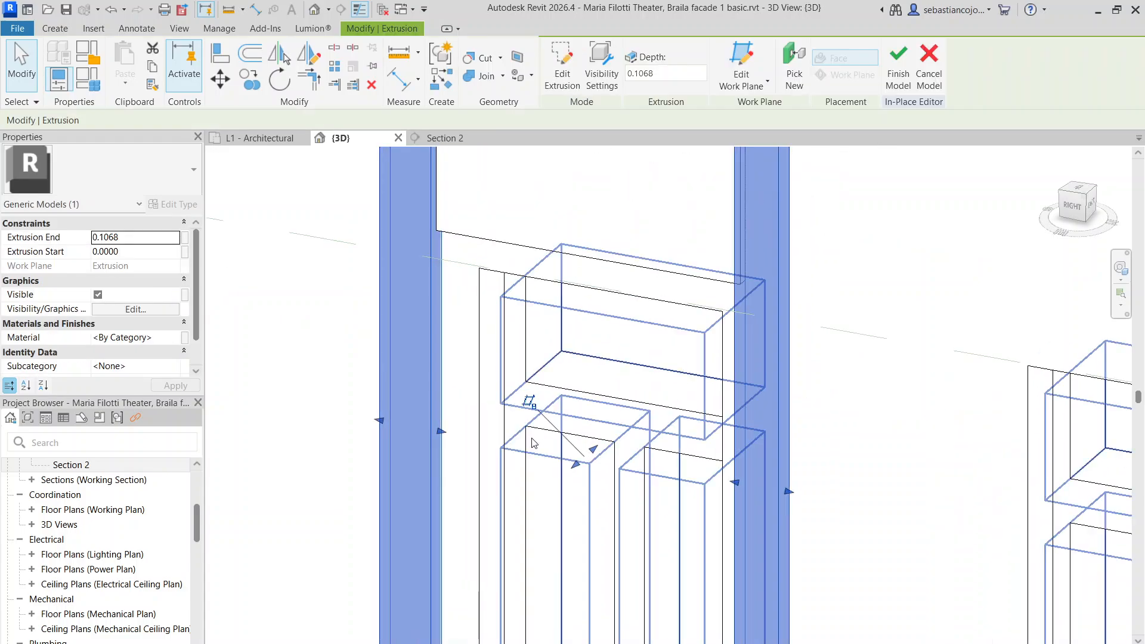
pyautogui.scroll(-3, 533, 443)
pyautogui.scroll(3, 555, 294)
pyautogui.moveTo(555, 294); pyautogui.dragTo(556, 296)
pyautogui.scroll(-3, 557, 295)
pyautogui.scroll(2, 568, 218)
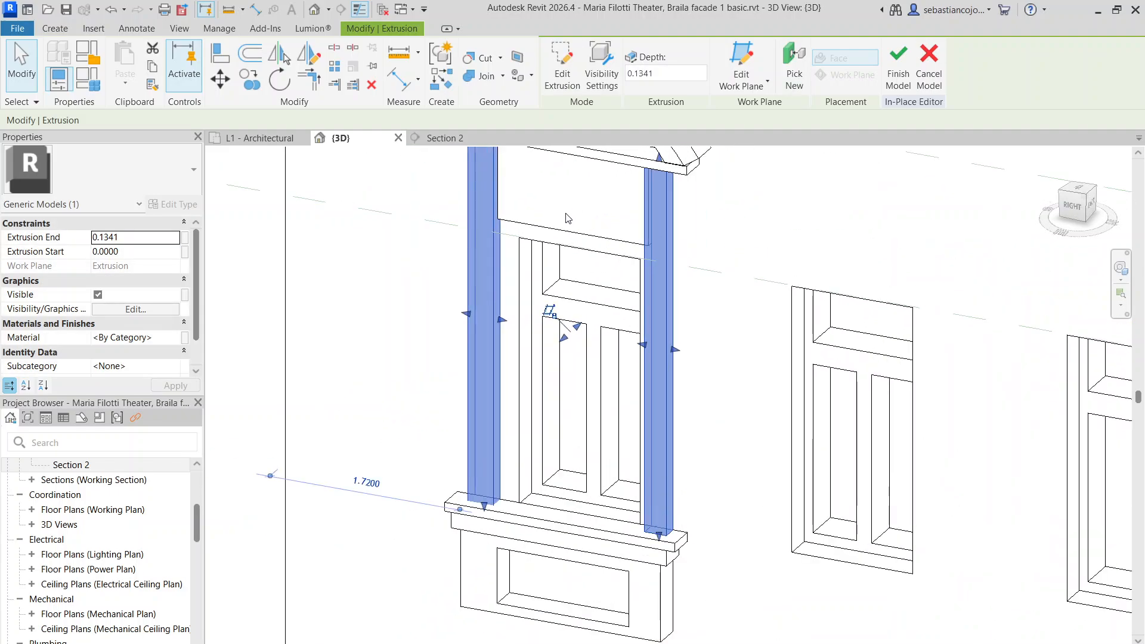
pyautogui.press('Escape')
# Inspect the panel above the arched pediment and the upper window's sill bar
pyautogui.scroll(-3, 567, 218)
pyautogui.scroll(4, 604, 288)
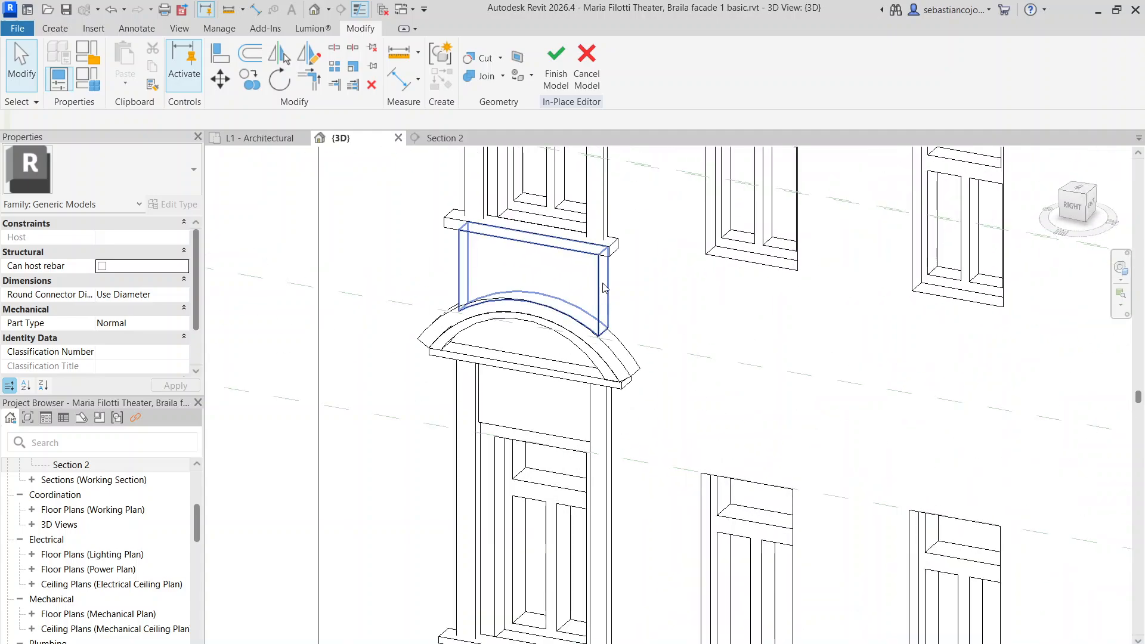
pyautogui.click(605, 288)
pyautogui.scroll(2, 549, 280)
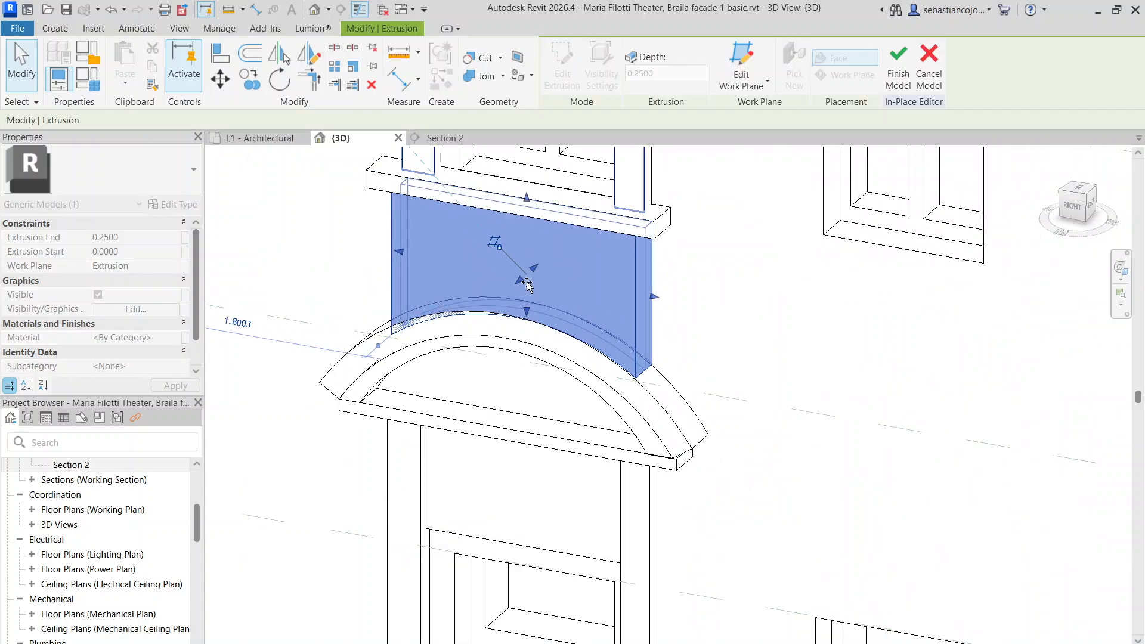
pyautogui.press('Escape')
pyautogui.scroll(-3, 528, 285)
pyautogui.click(544, 266)
pyautogui.scroll(3, 545, 275)
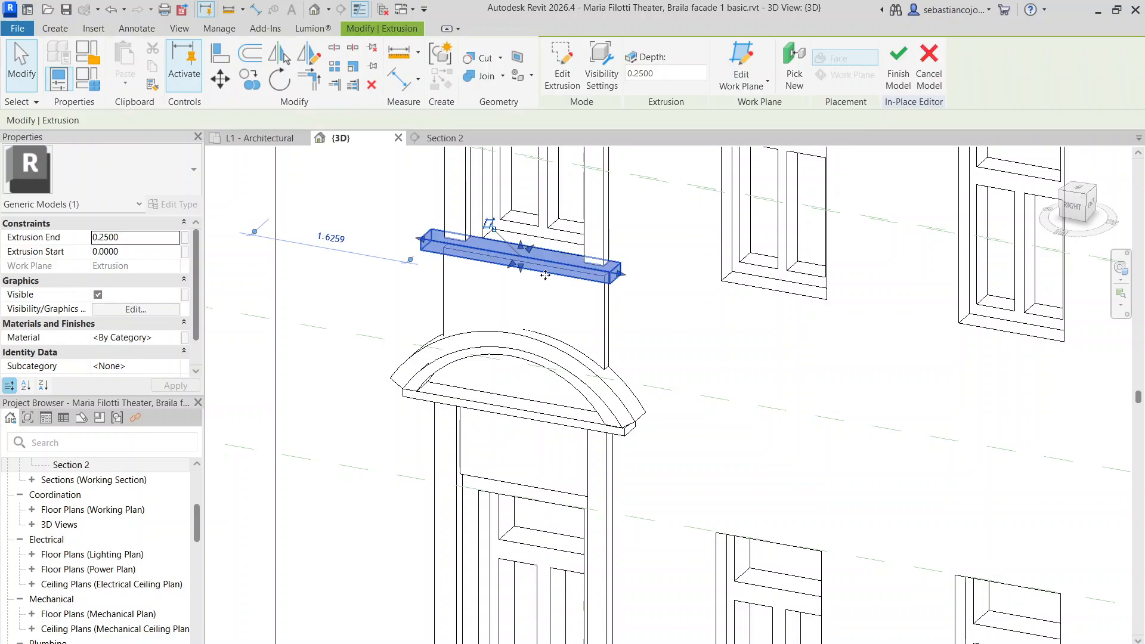
pyautogui.press('Escape')
pyautogui.scroll(-3, 545, 275)
# Orbit to check the upper windows, then return to the Section 2 view
pyautogui.scroll(4, 582, 272)
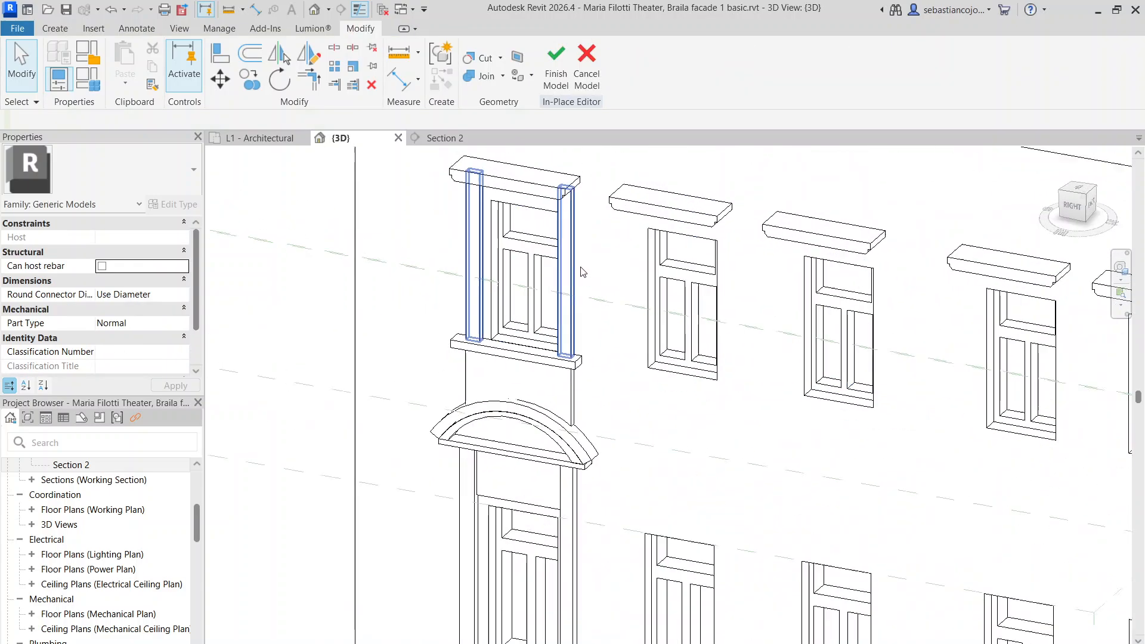
pyautogui.scroll(-2, 582, 268)
pyautogui.keyDown('shift'); pyautogui.moveTo(610, 342); pyautogui.dragTo(726, 350, button='middle'); pyautogui.keyUp('shift')
pyautogui.scroll(3, 512, 437)
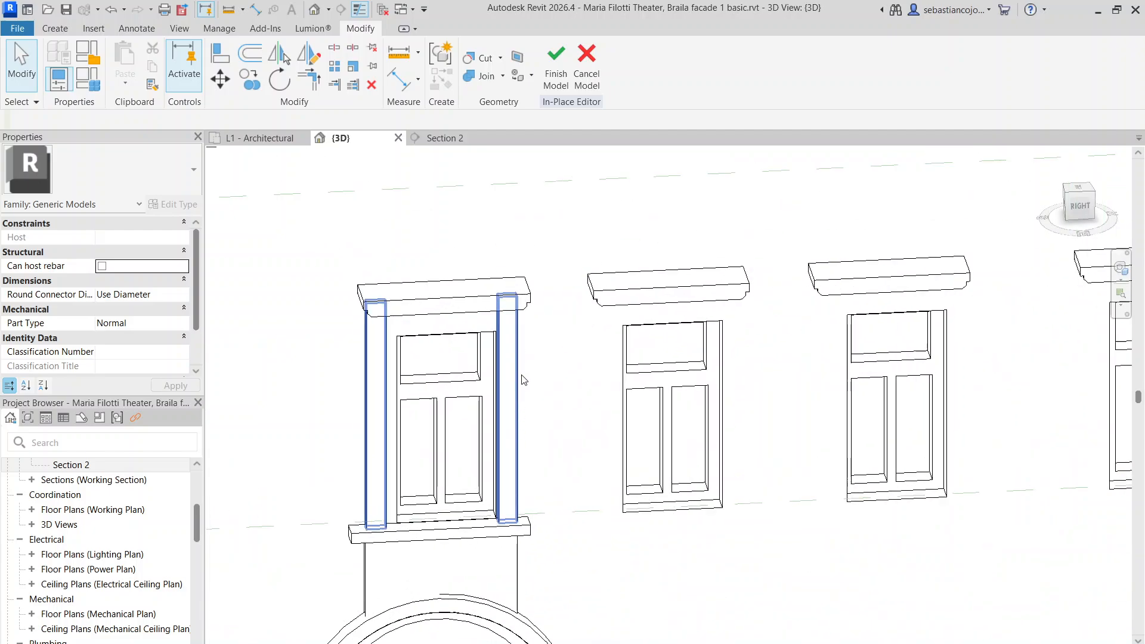
pyautogui.click(448, 139)
# Find and select the void extrusion cutting the upper window openings, not the pilaster
pyautogui.scroll(2, 666, 212)
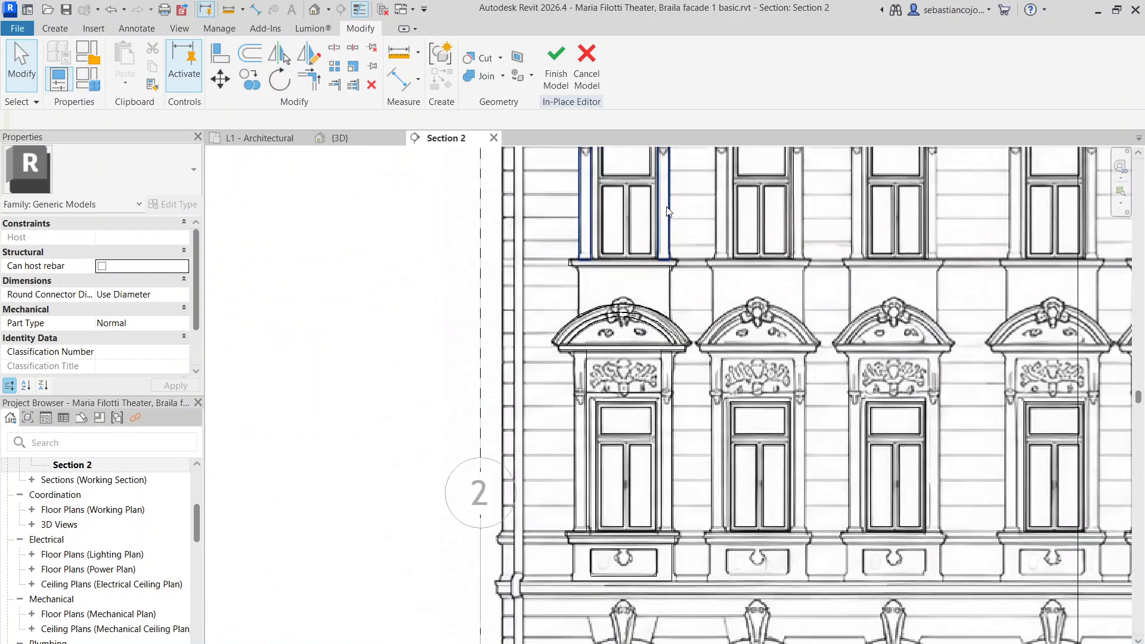
pyautogui.click(667, 213)
pyautogui.scroll(3, 621, 289)
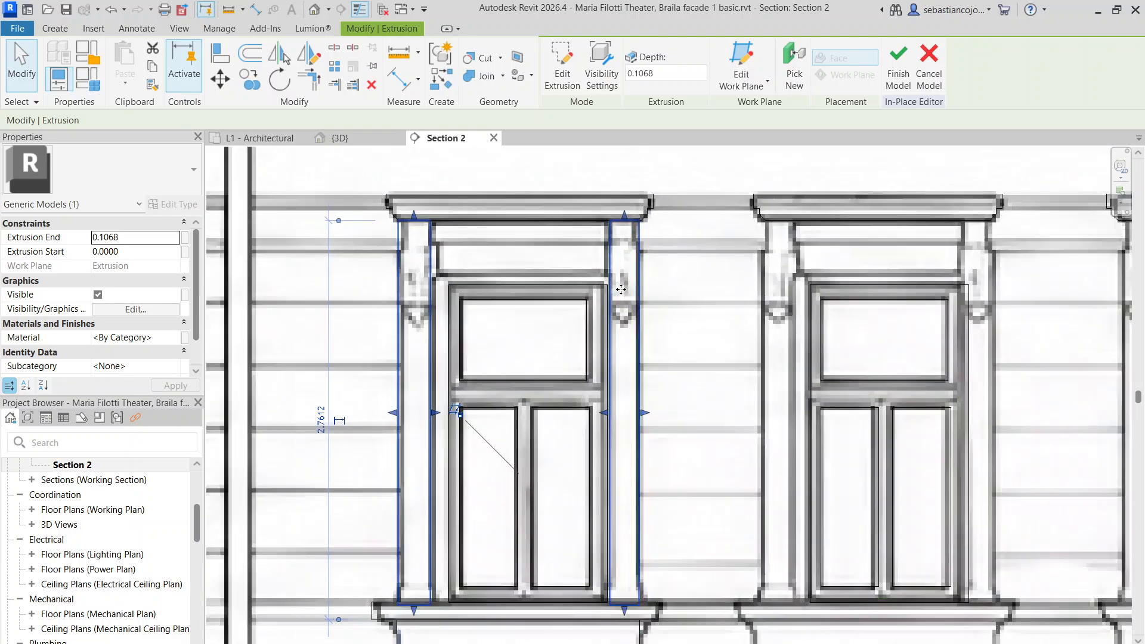
pyautogui.scroll(2, 584, 322)
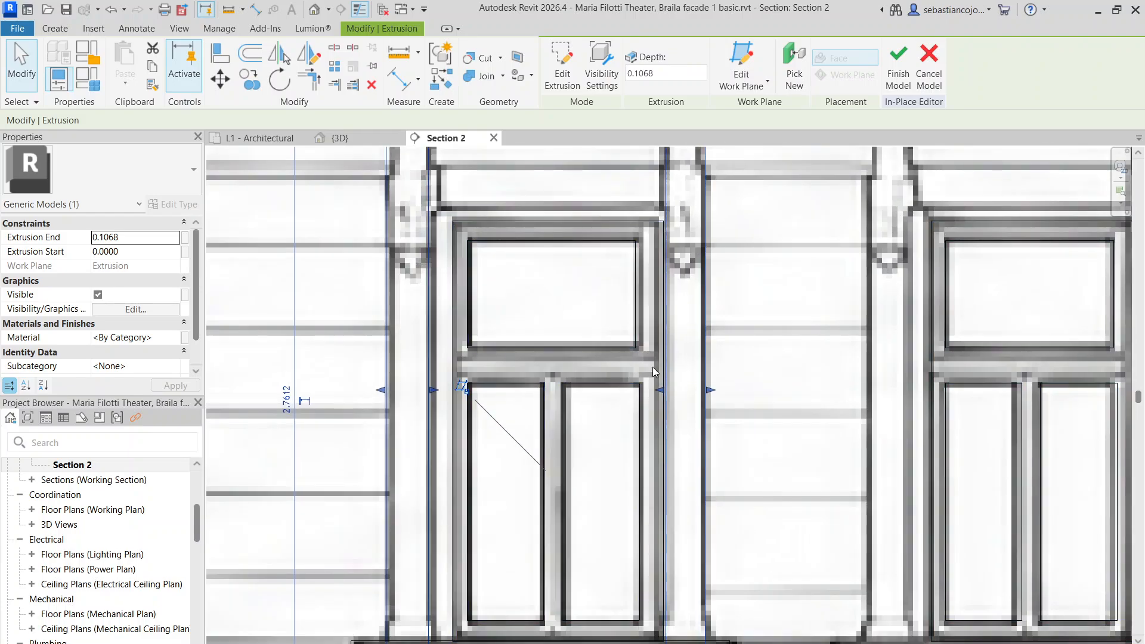
pyautogui.scroll(3, 662, 397)
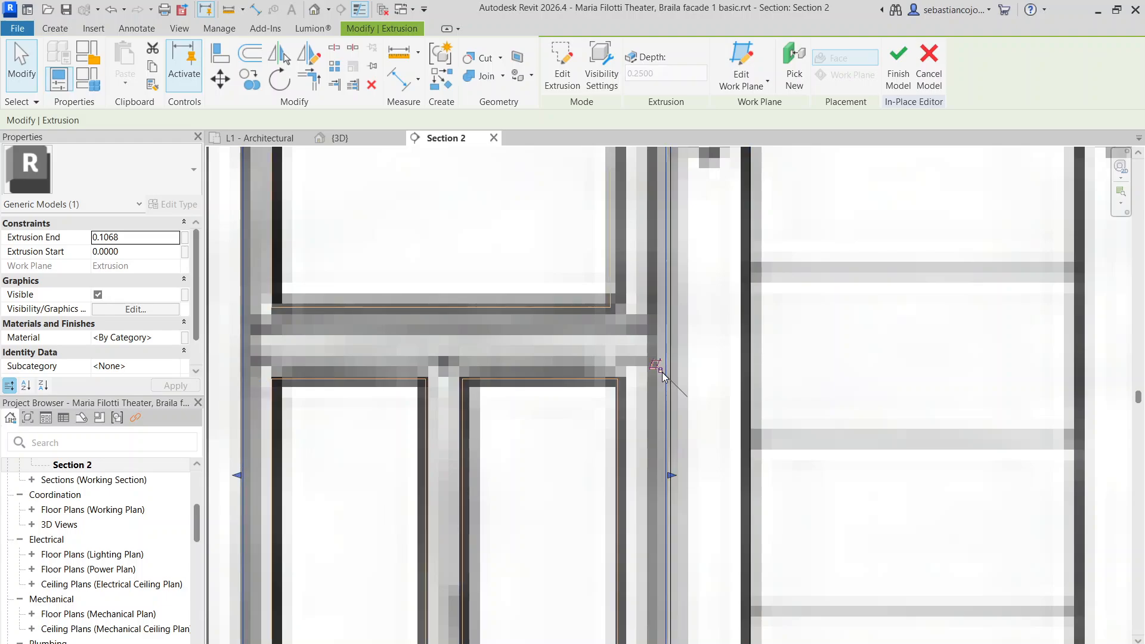
pyautogui.click(664, 463)
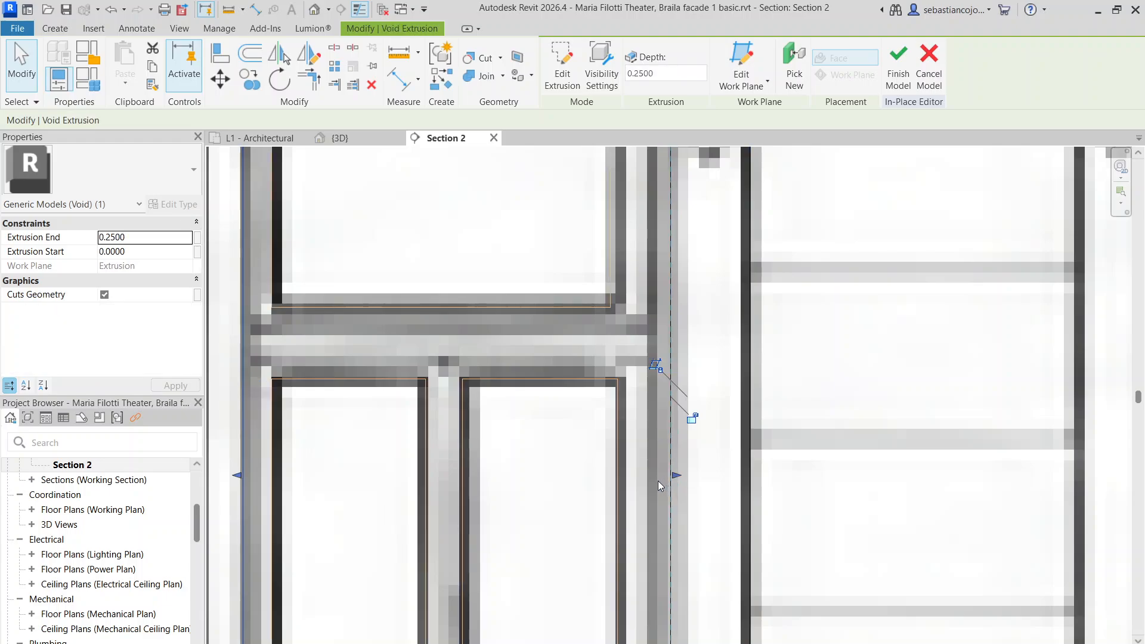
pyautogui.press('Escape')
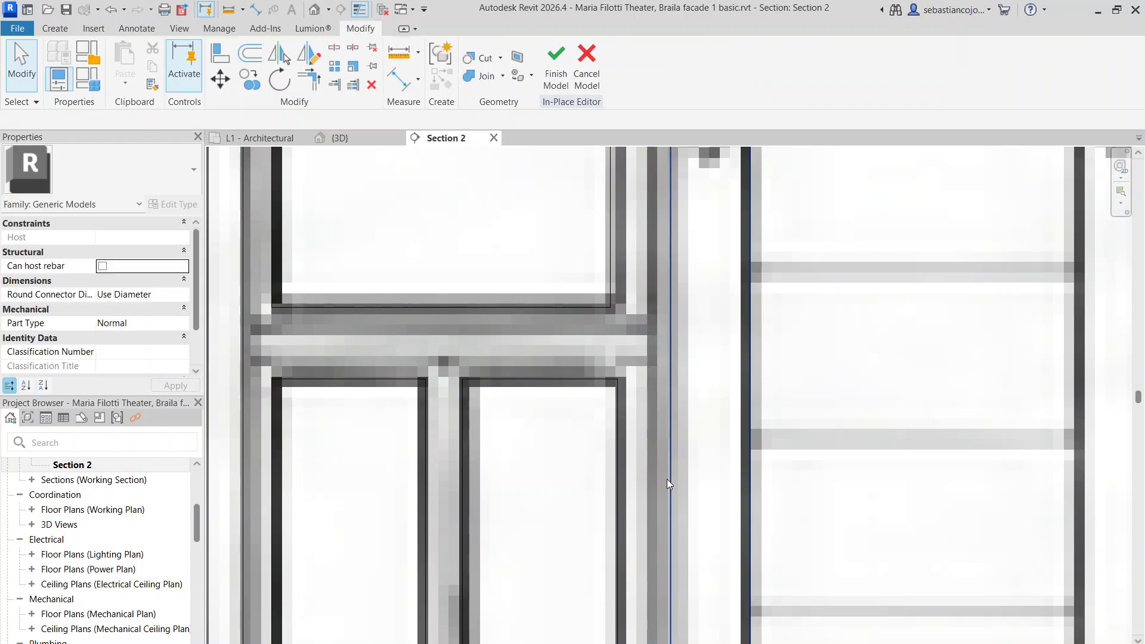
pyautogui.scroll(-3, 626, 387)
pyautogui.click(633, 327)
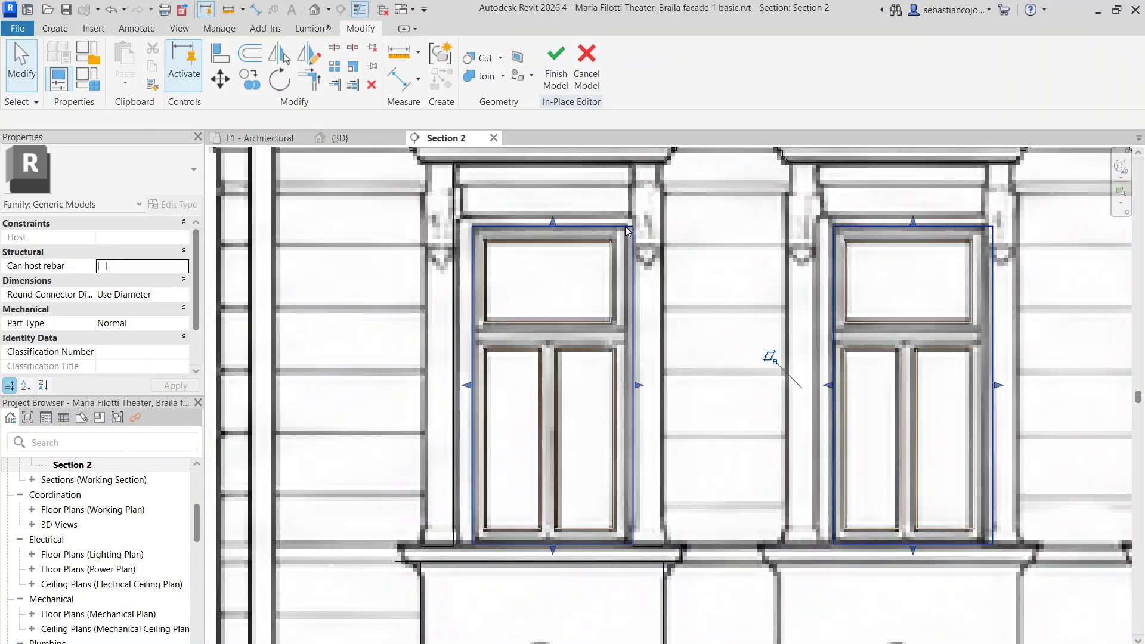
pyautogui.scroll(3, 638, 382)
pyautogui.scroll(-2, 638, 382)
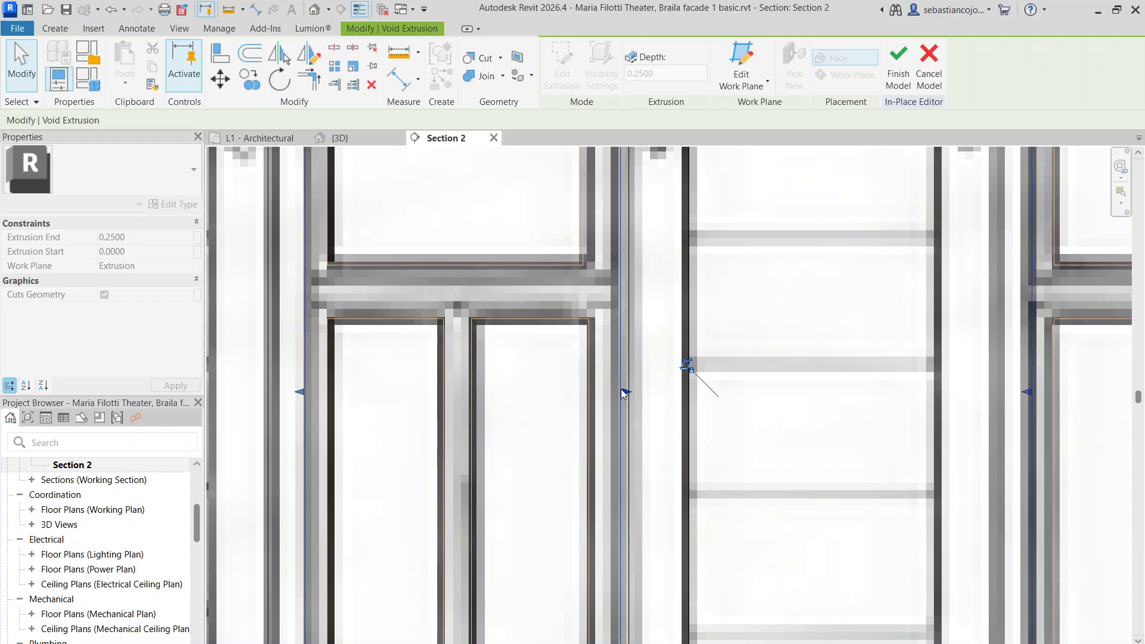
pyautogui.scroll(-2, 624, 366)
pyautogui.click(656, 326)
# Pull the void's right edge in to the window opening
pyautogui.click(646, 316)
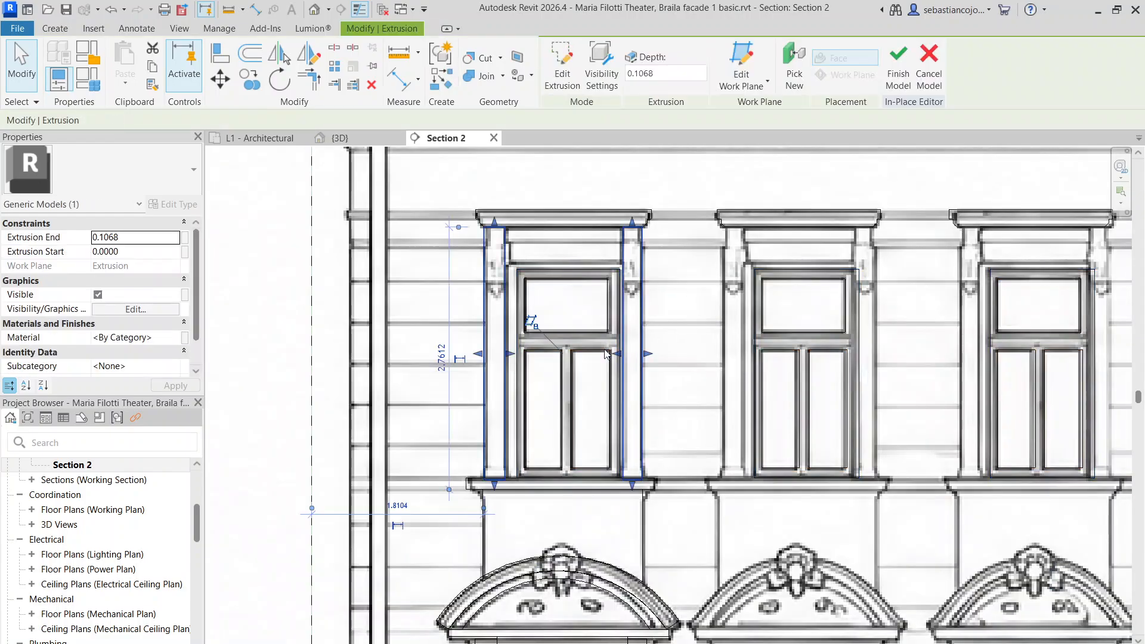
pyautogui.scroll(5, 612, 351)
pyautogui.click(657, 341)
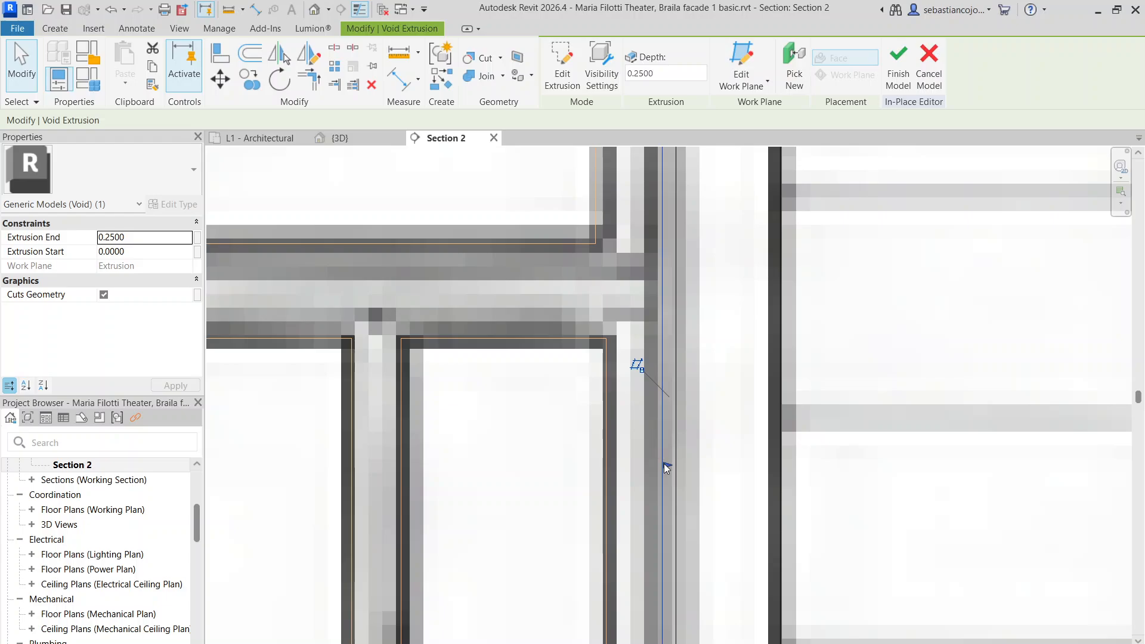
pyautogui.moveTo(664, 463); pyautogui.dragTo(649, 462)
pyautogui.scroll(-4, 644, 390)
pyautogui.click(662, 319)
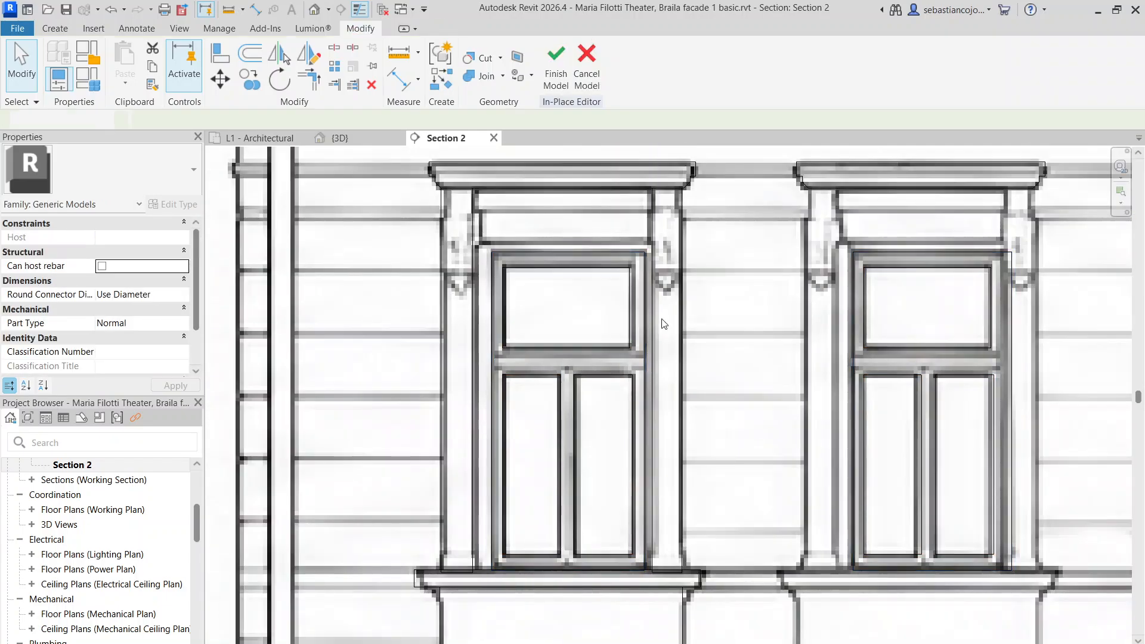
# Shift the void's left edge slightly left, then view the facade in 3D
pyautogui.click(494, 415)
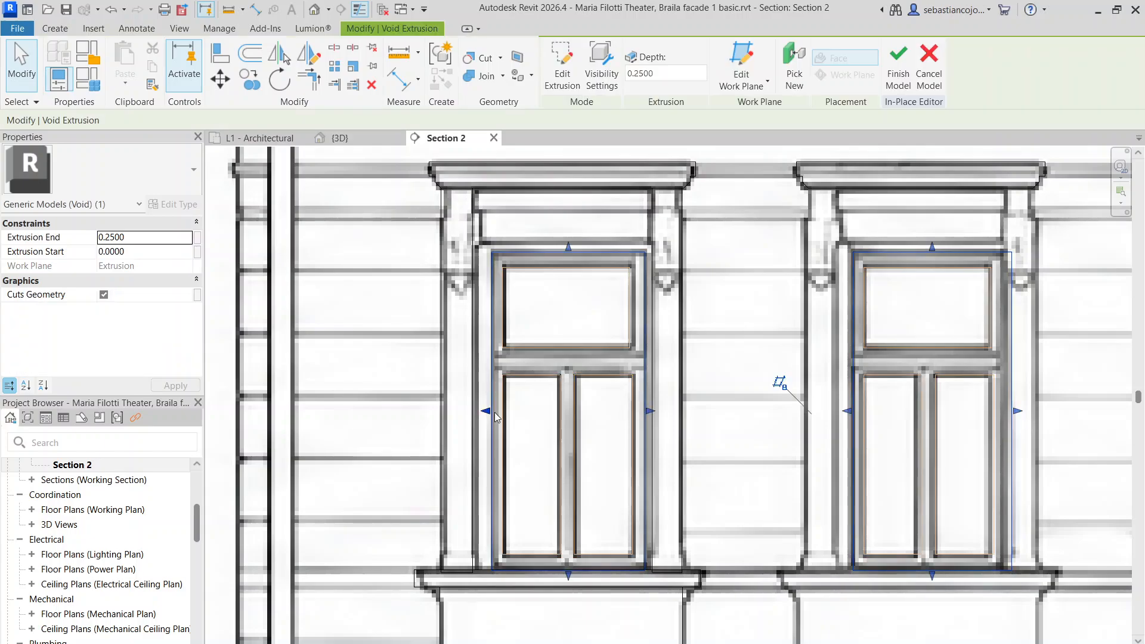
pyautogui.scroll(3, 494, 413)
pyautogui.moveTo(486, 410); pyautogui.dragTo(474, 408)
pyautogui.scroll(-4, 477, 406)
pyautogui.click(290, 207)
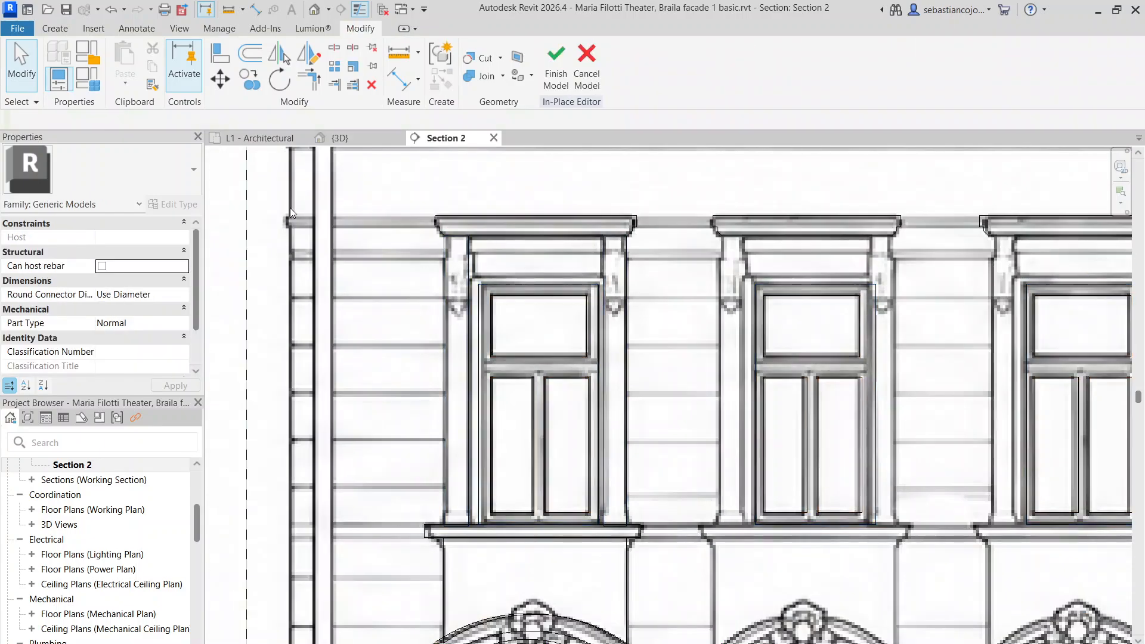
pyautogui.click(354, 139)
# Orbit to a near-frontal facade view, then review the facade in Section 2
pyautogui.scroll(-5, 587, 346)
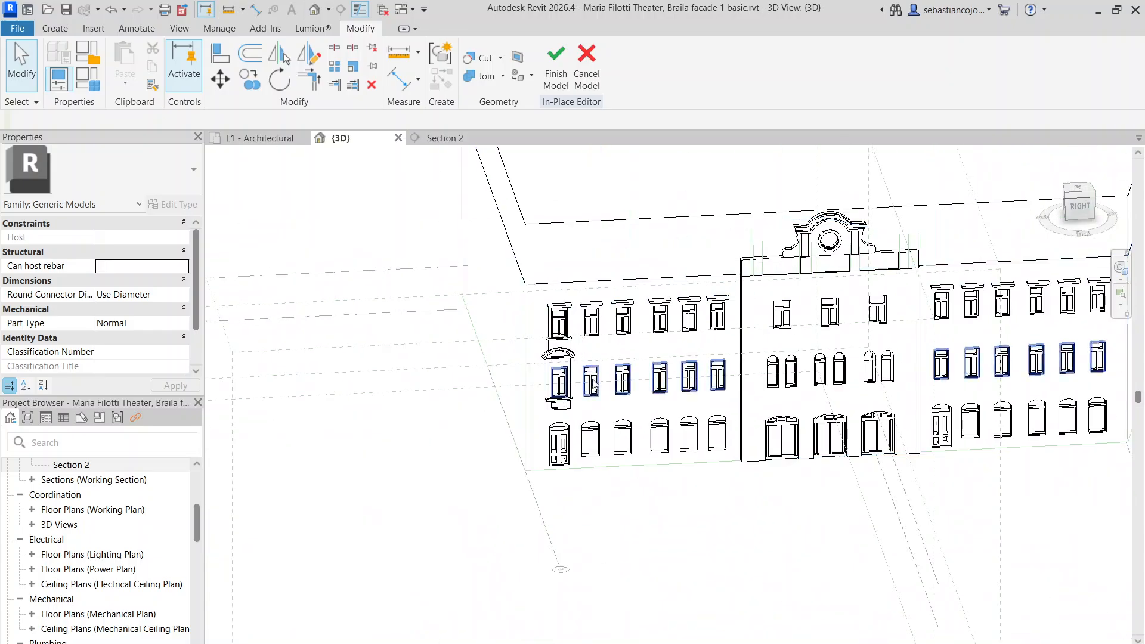
pyautogui.keyDown('shift'); pyautogui.moveTo(590, 365); pyautogui.dragTo(545, 298, button='middle'); pyautogui.keyUp('shift')
pyautogui.click(444, 139)
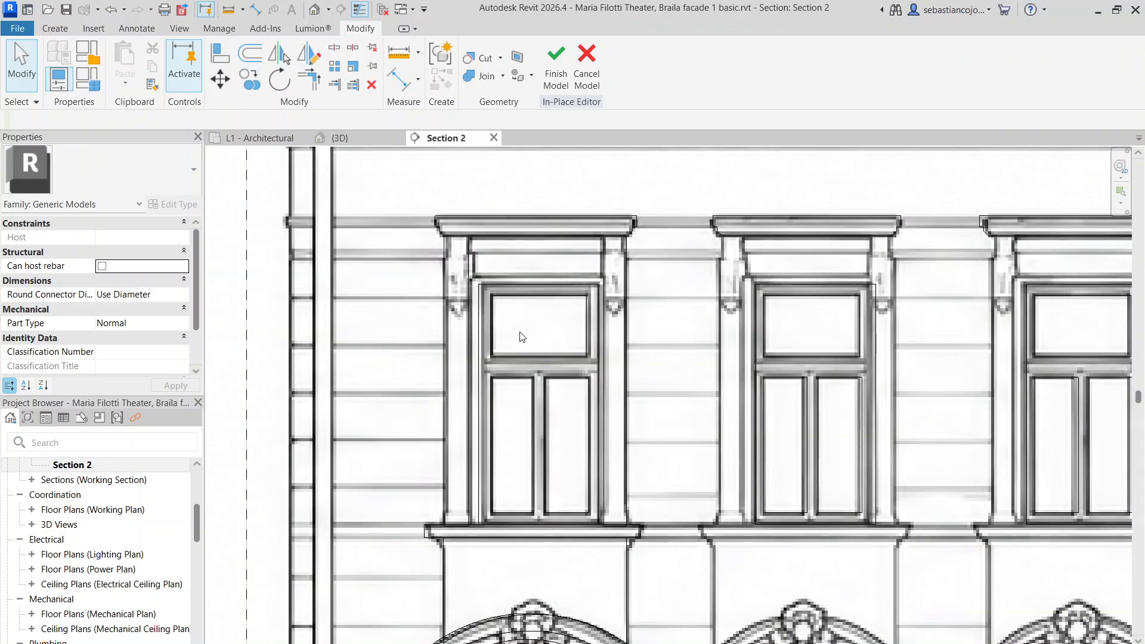
pyautogui.scroll(-4, 523, 337)
pyautogui.scroll(3, 542, 484)
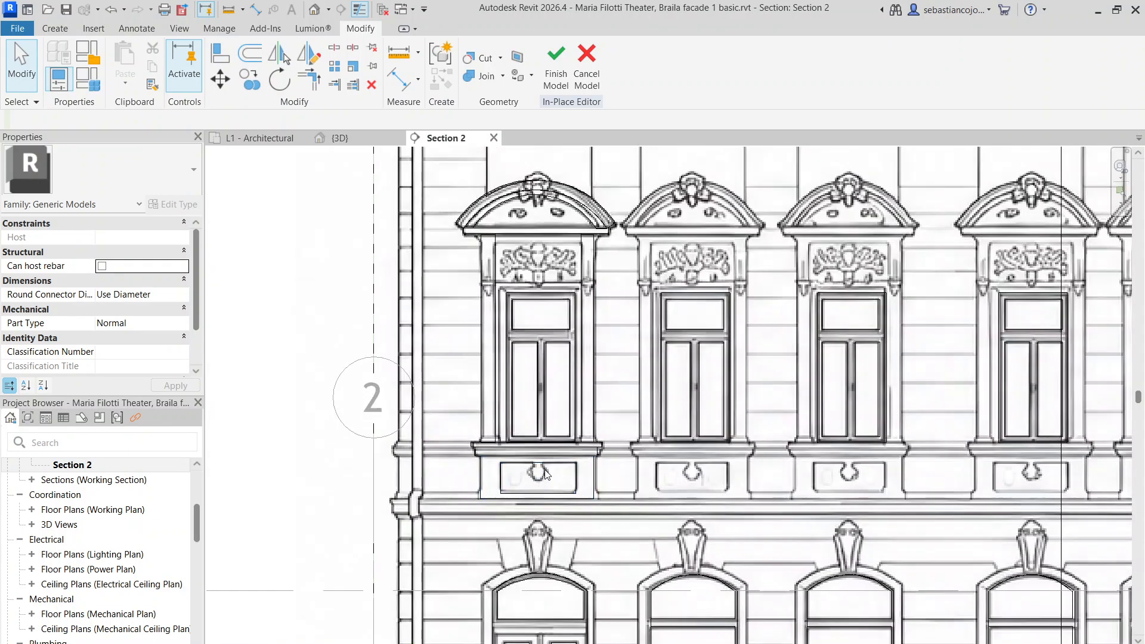
pyautogui.scroll(-3, 564, 421)
pyautogui.scroll(2, 568, 300)
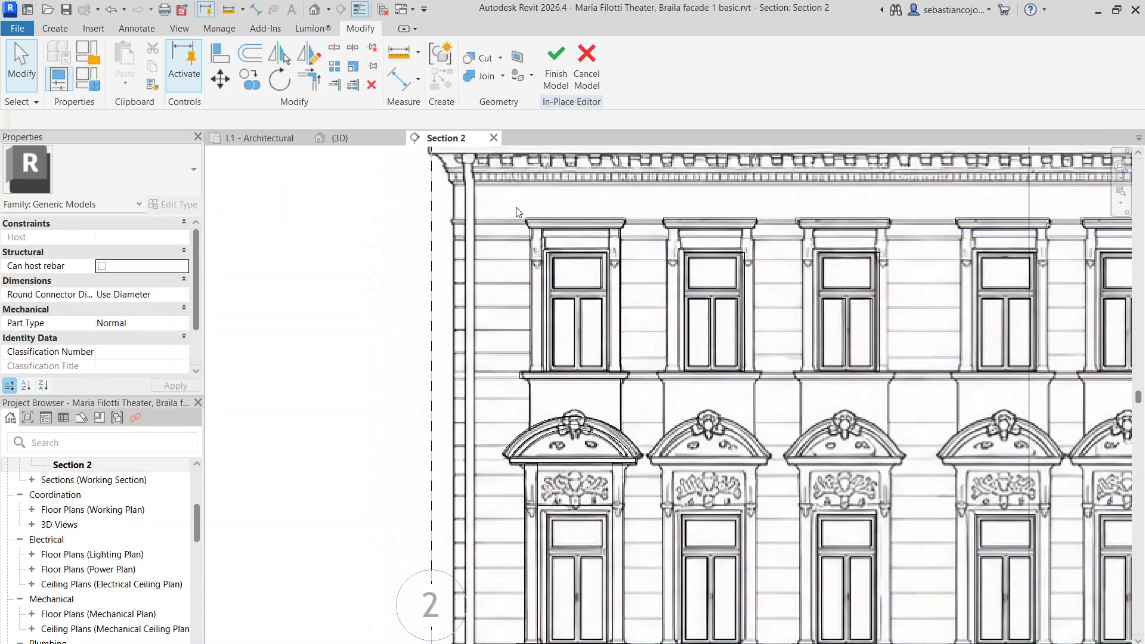
pyautogui.scroll(-2, 596, 446)
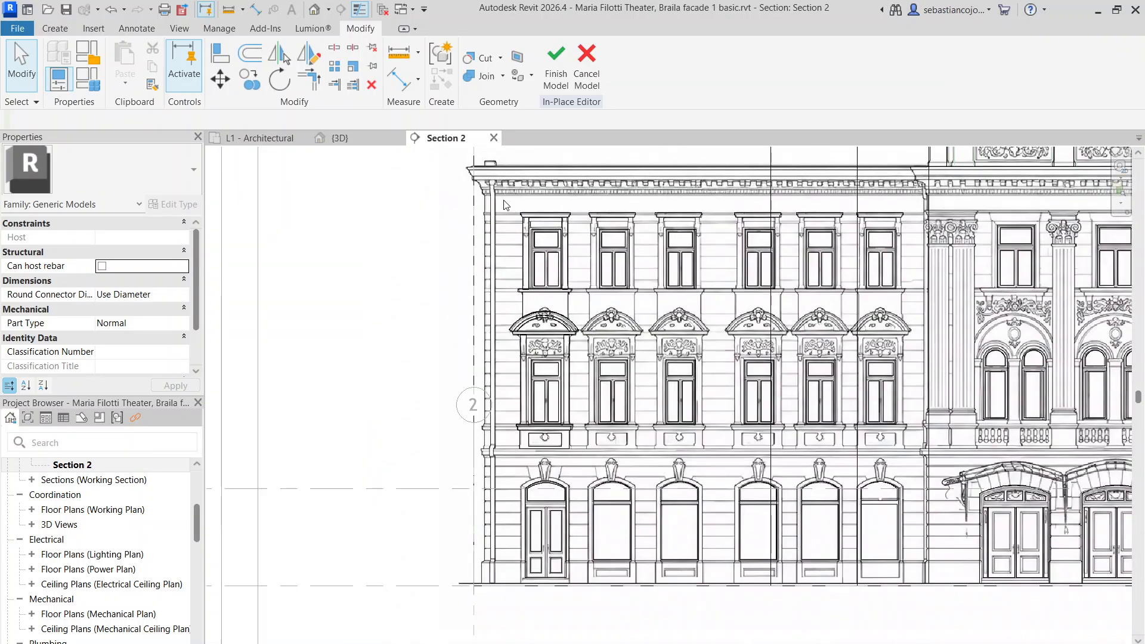
# Return to 3D and zoom in on an upper window's cornice
pyautogui.click(361, 139)
pyautogui.scroll(3, 547, 309)
pyautogui.scroll(6, 547, 309)
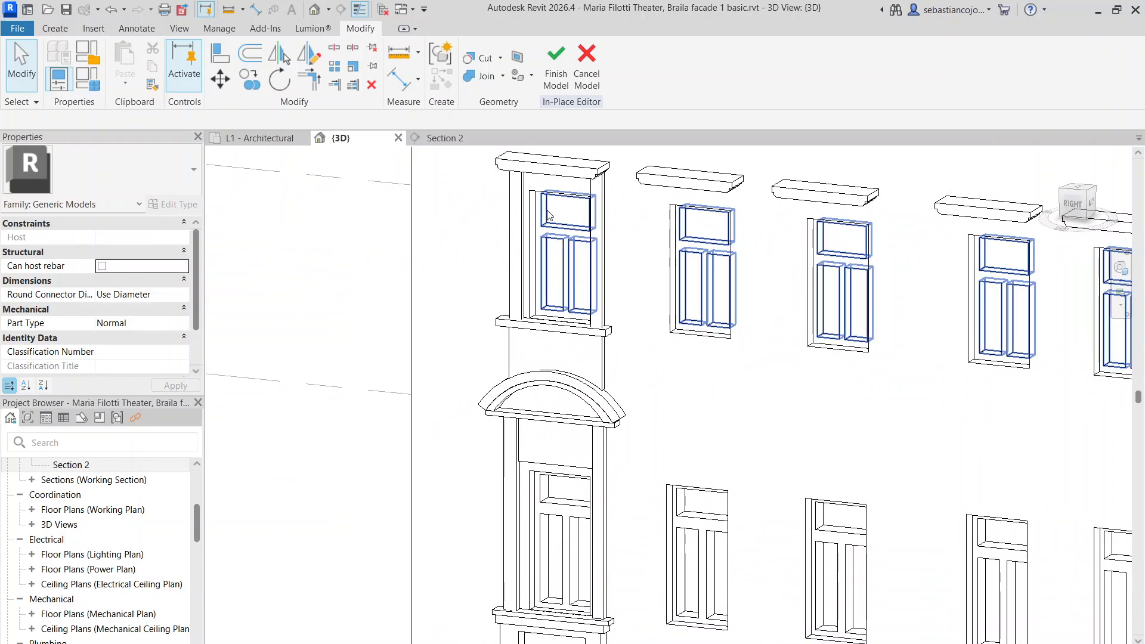
# Start a new extrusion with the window casing face as its work plane
pyautogui.click(55, 28)
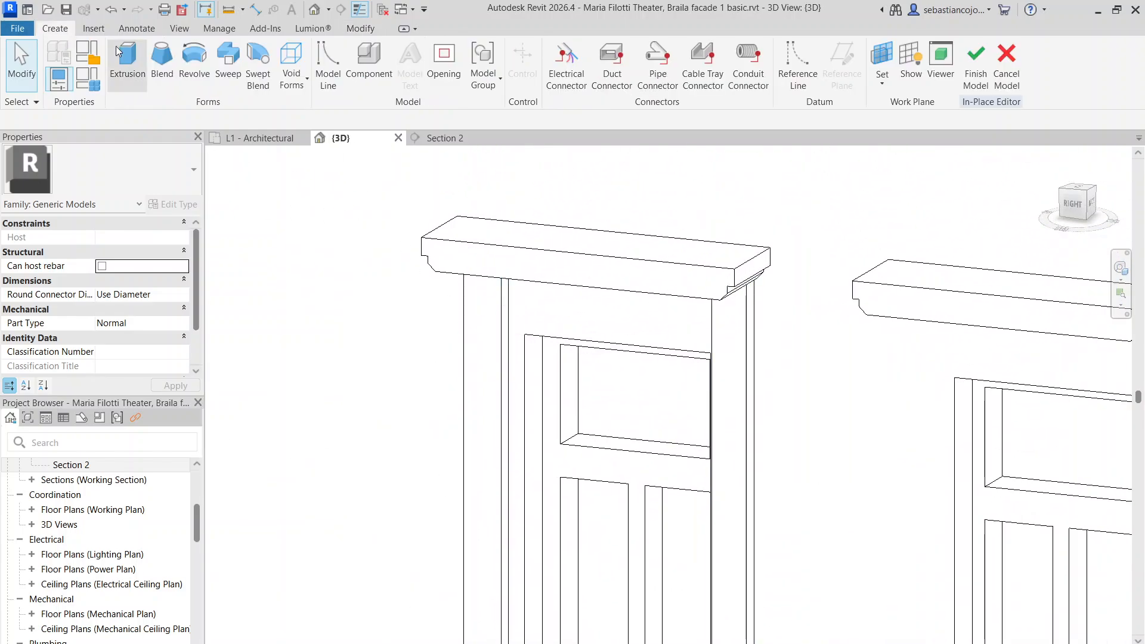
pyautogui.click(119, 48)
pyautogui.click(687, 81)
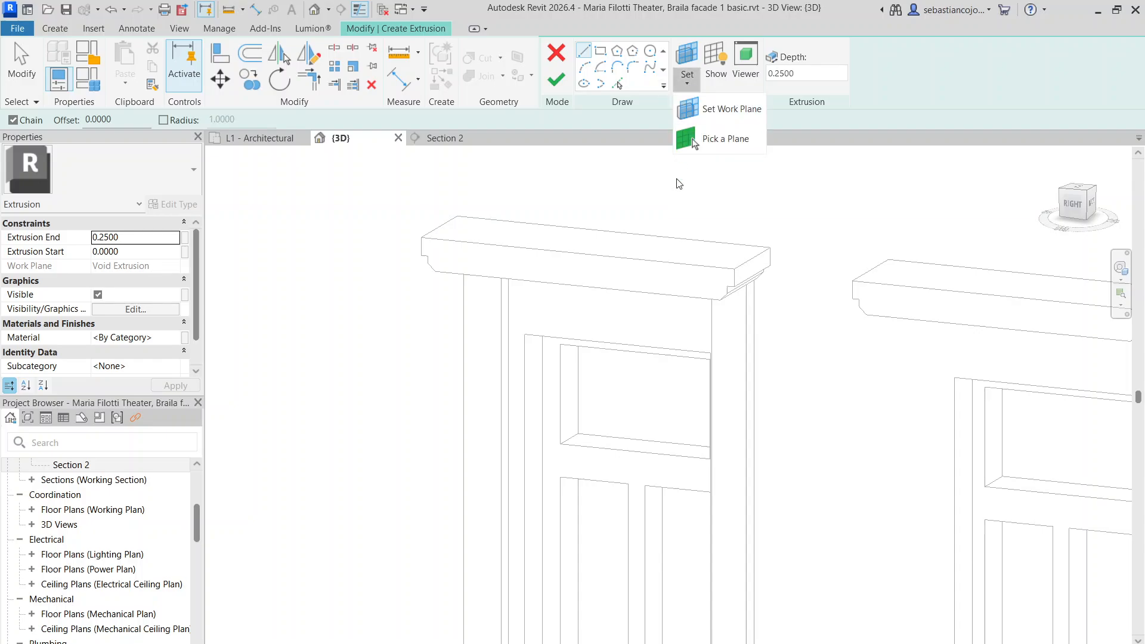
pyautogui.click(692, 142)
pyautogui.scroll(3, 496, 292)
pyautogui.click(509, 294)
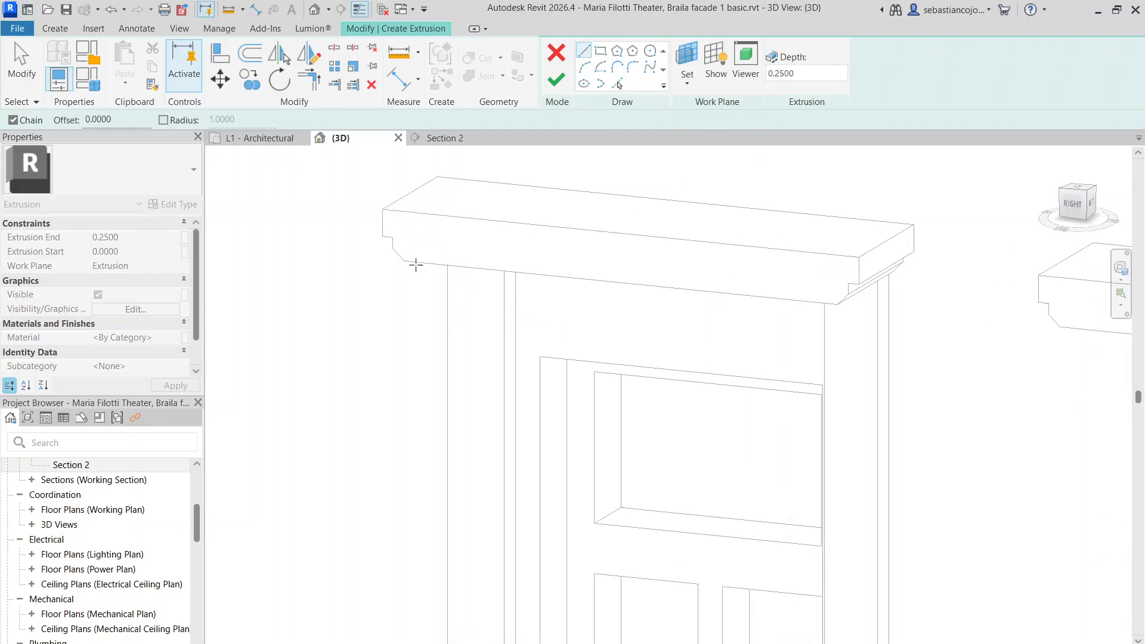
# Draw a vertical profile line below the cornice
pyautogui.click(505, 332)
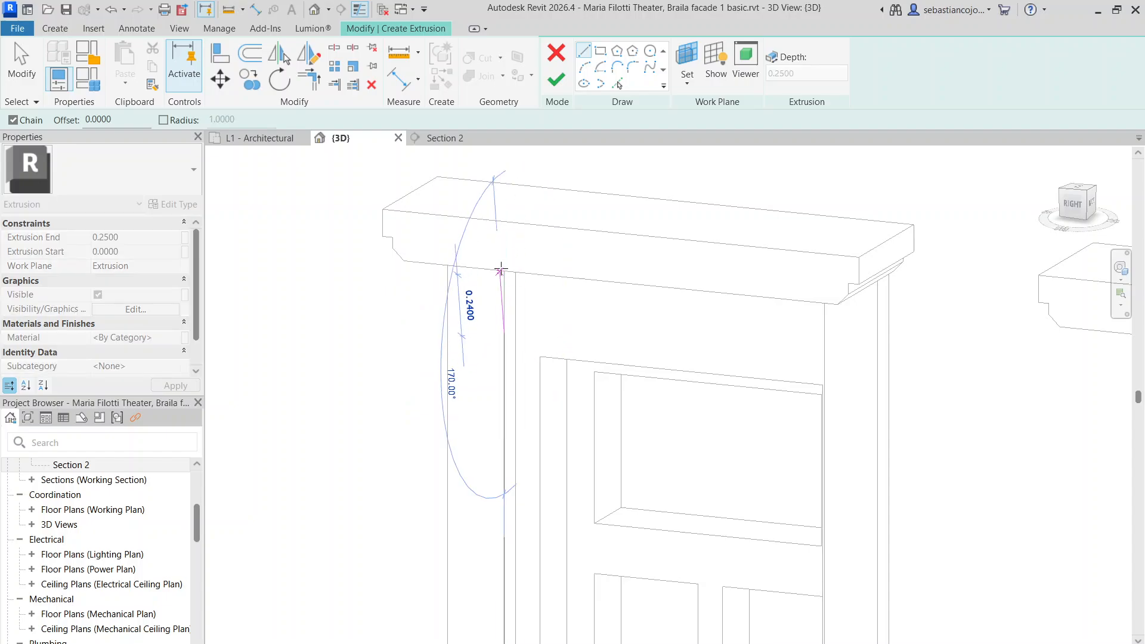
pyautogui.scroll(-2, 503, 258)
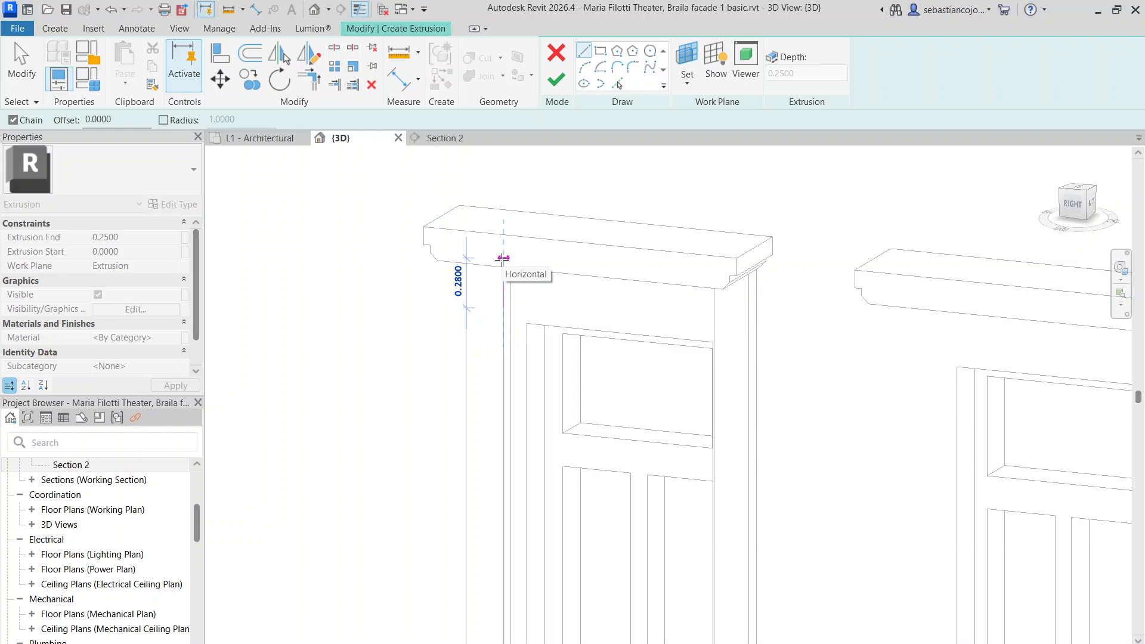
pyautogui.click(503, 258)
pyautogui.press('Escape')
pyautogui.press('Escape')
pyautogui.scroll(-1, 497, 302)
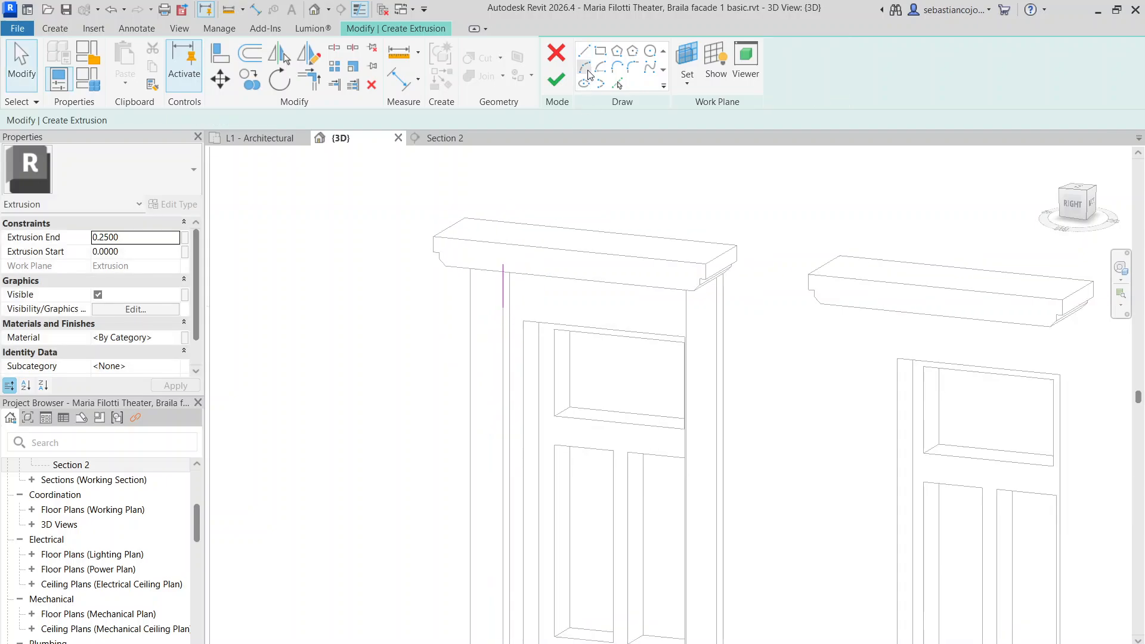
# Chain two arcs from the vertical line up toward the cornice for the bracket curve
pyautogui.click(582, 52)
pyautogui.scroll(4, 503, 250)
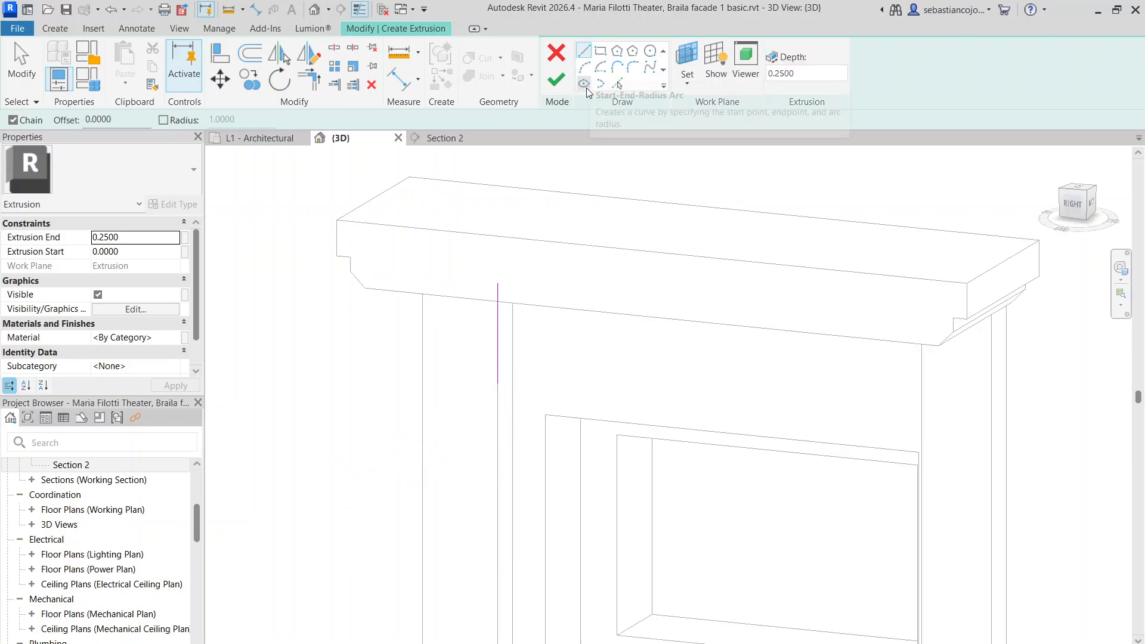
pyautogui.click(499, 465)
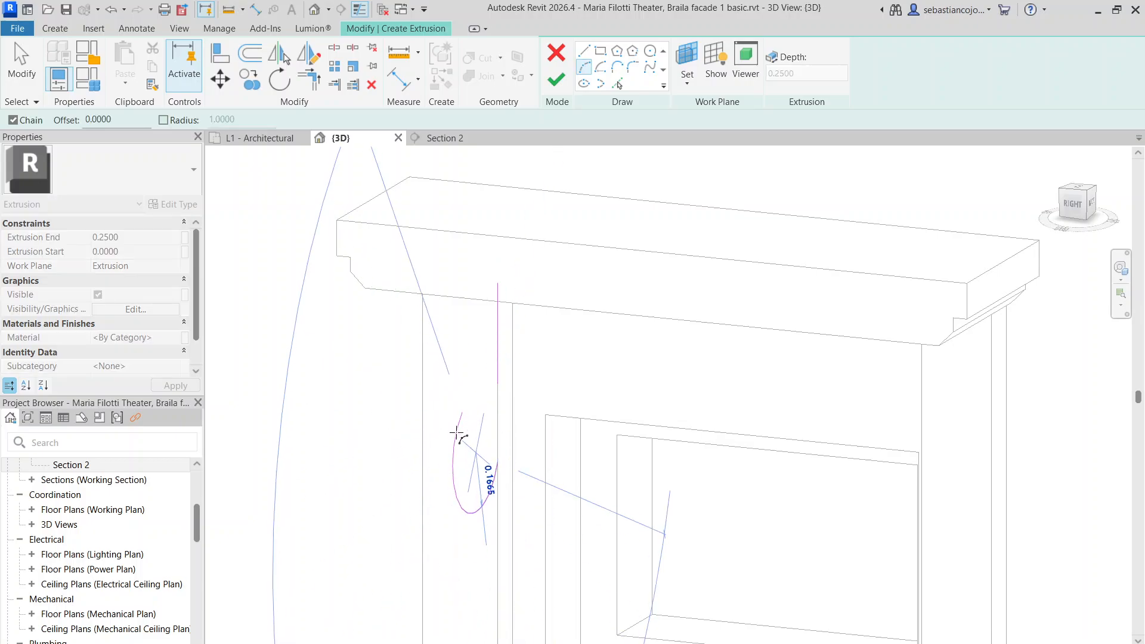
pyautogui.scroll(2, 467, 434)
pyautogui.click(466, 432)
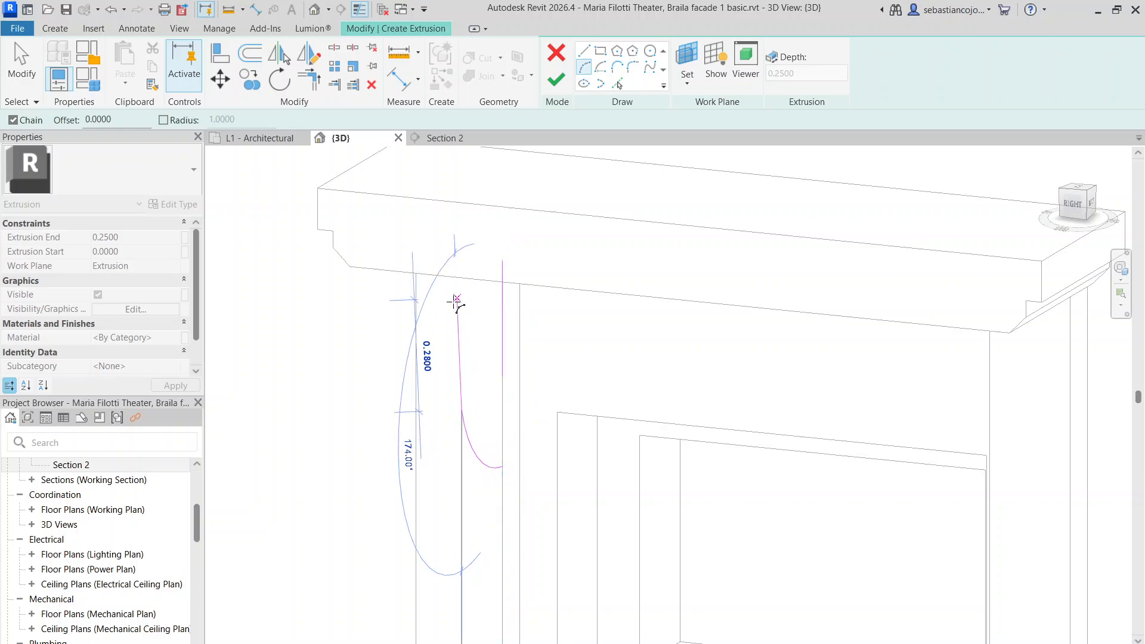
pyautogui.click(435, 301)
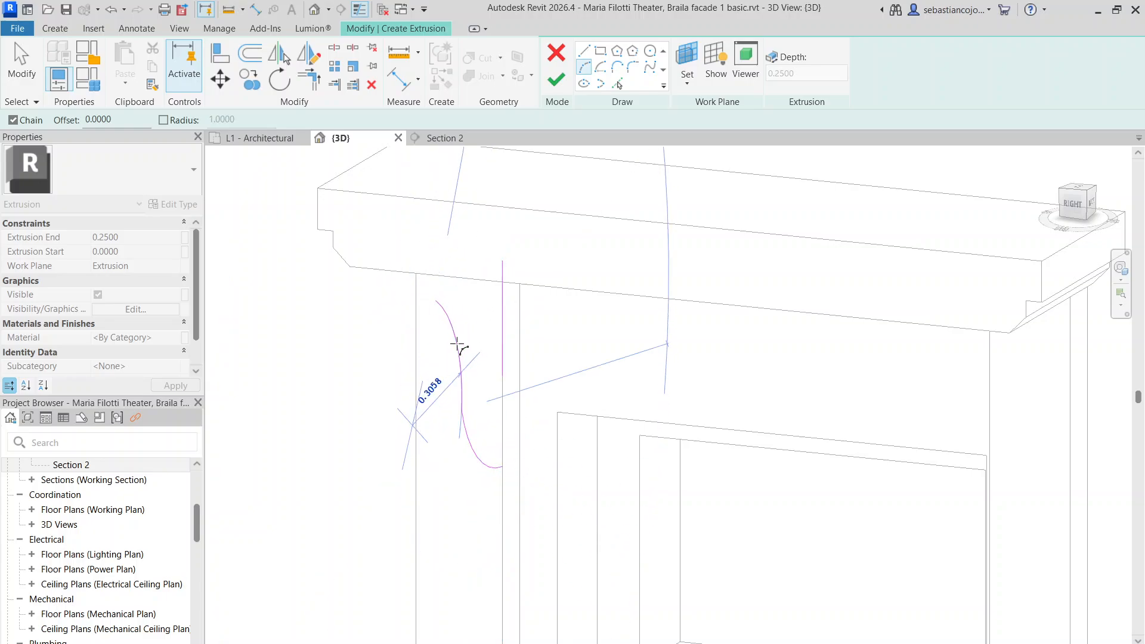
pyautogui.press('Escape')
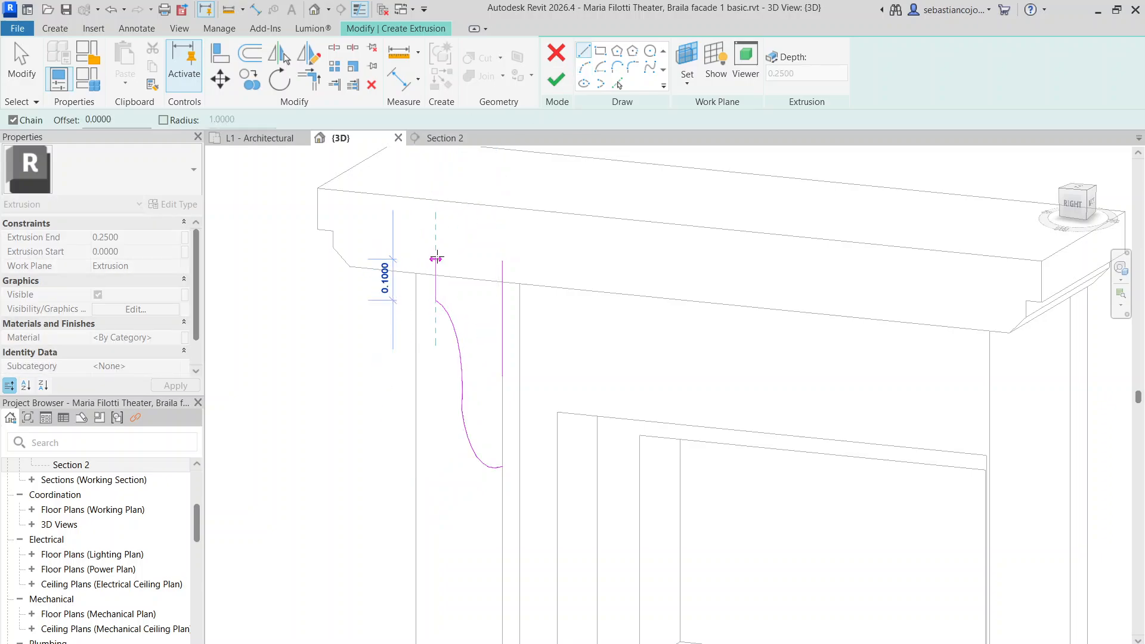
pyautogui.press('Escape')
pyautogui.scroll(-2, 455, 250)
pyautogui.scroll(-3, 523, 365)
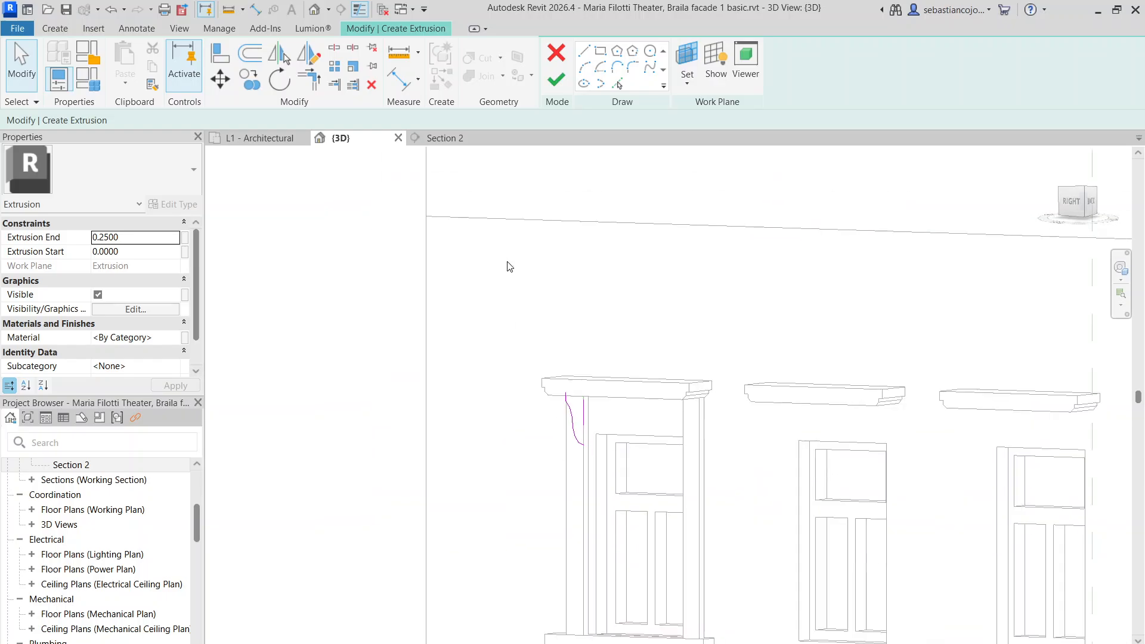
# Extend the vertical line, shorten the top line, and reshape both arcs to meet
pyautogui.click(1083, 204)
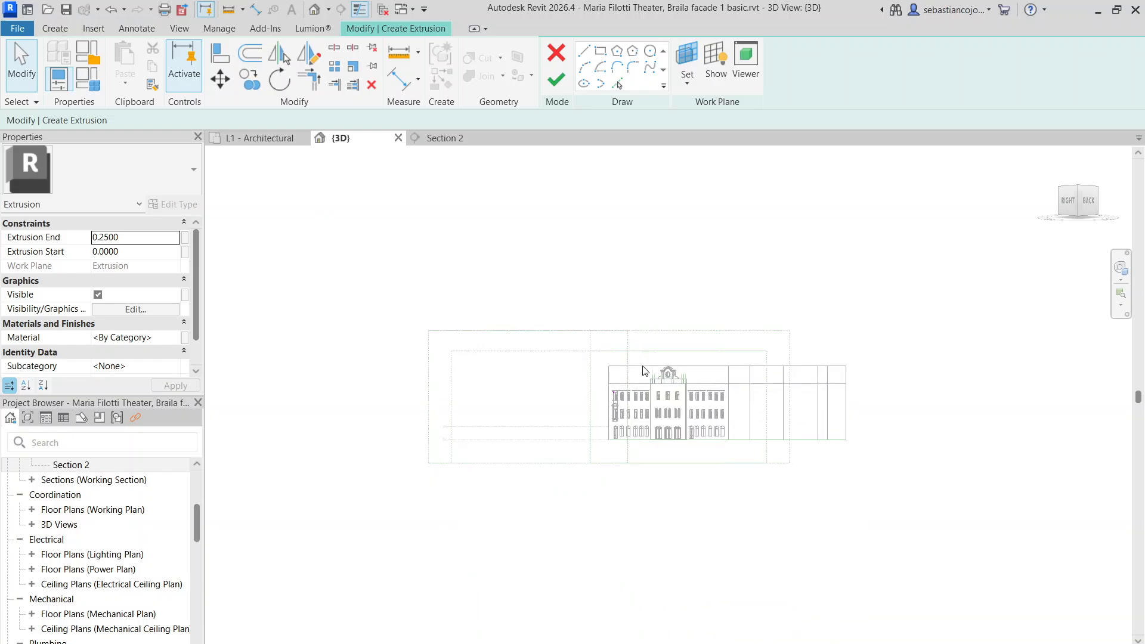
pyautogui.scroll(3, 587, 377)
pyautogui.scroll(5, 537, 334)
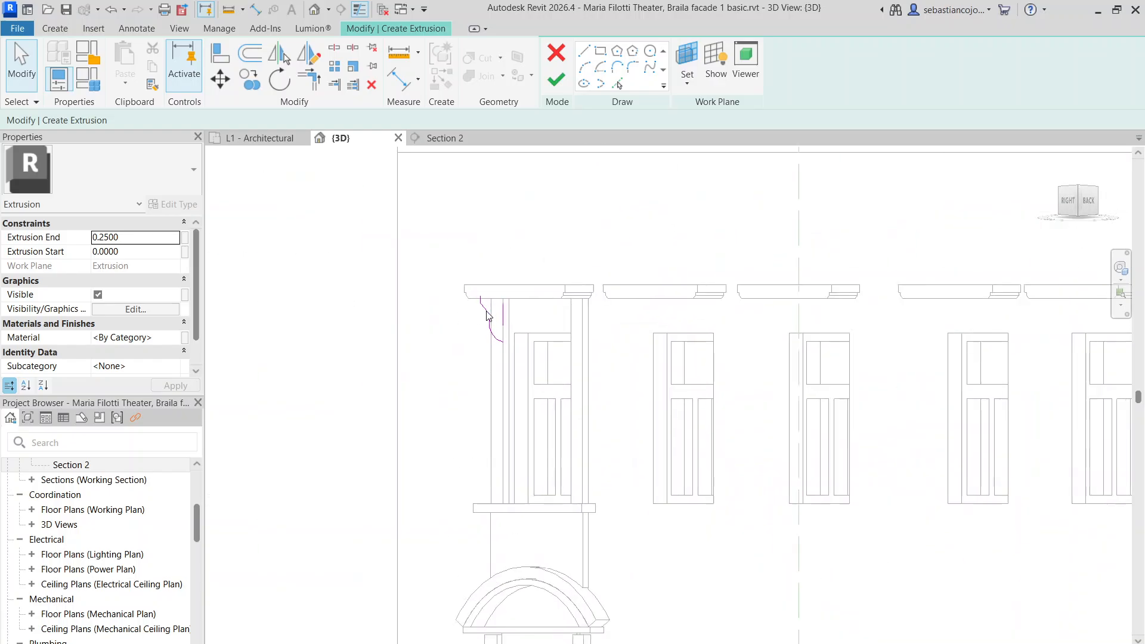
pyautogui.click(521, 430)
pyautogui.moveTo(522, 462); pyautogui.dragTo(522, 600)
pyautogui.click(339, 232)
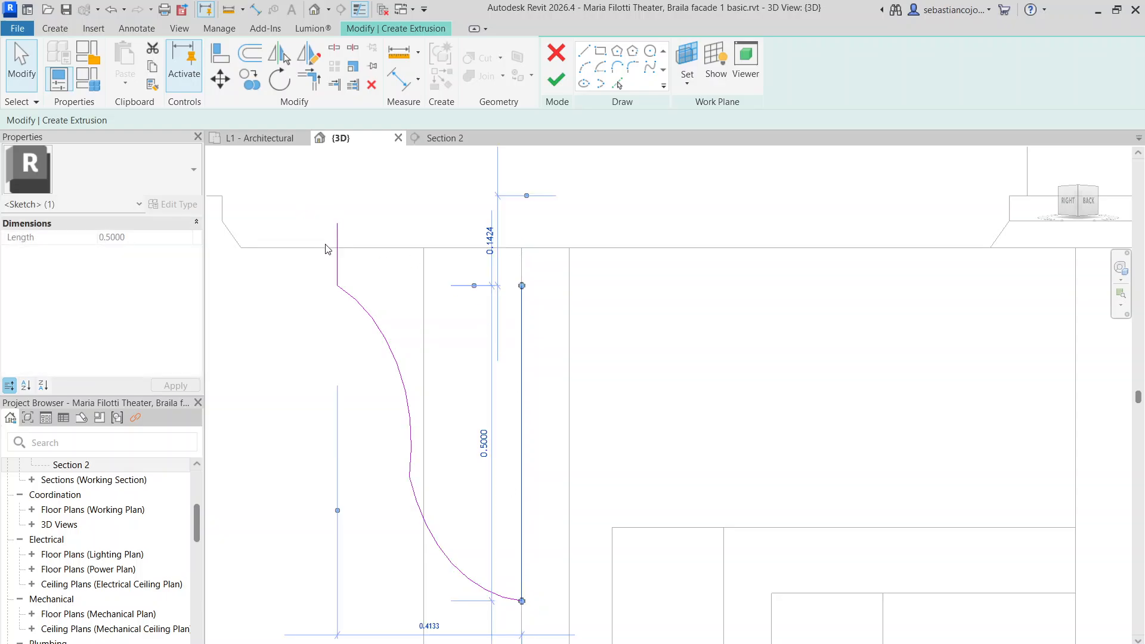
pyautogui.moveTo(338, 222); pyautogui.dragTo(338, 247)
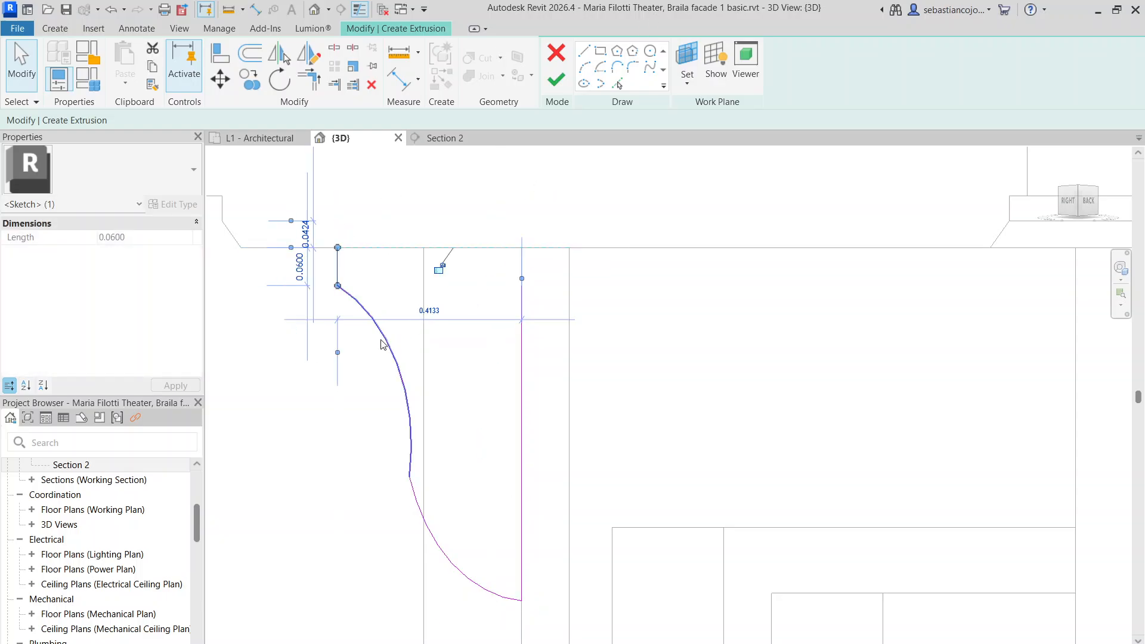
pyautogui.moveTo(382, 336); pyautogui.dragTo(396, 400)
pyautogui.moveTo(458, 570)
pyautogui.mouseDown()
pyautogui.moveTo(451, 603)
pyautogui.moveTo(452, 587)
pyautogui.mouseUp()
pyautogui.moveTo(422, 534); pyautogui.dragTo(431, 530)
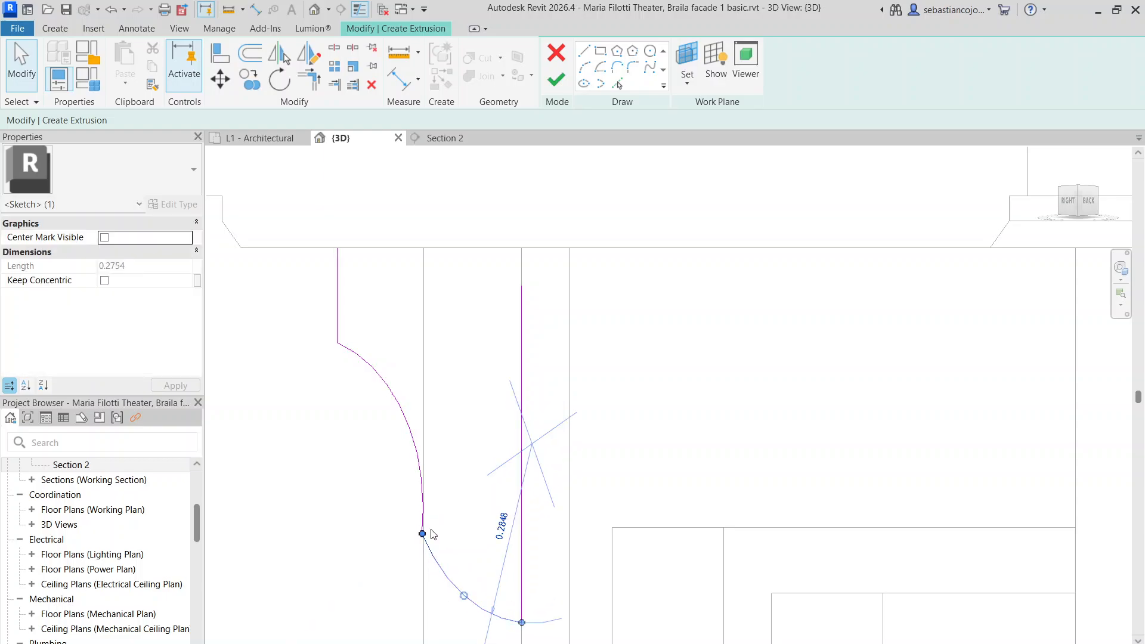
pyautogui.click(460, 469)
pyautogui.scroll(-1, 525, 243)
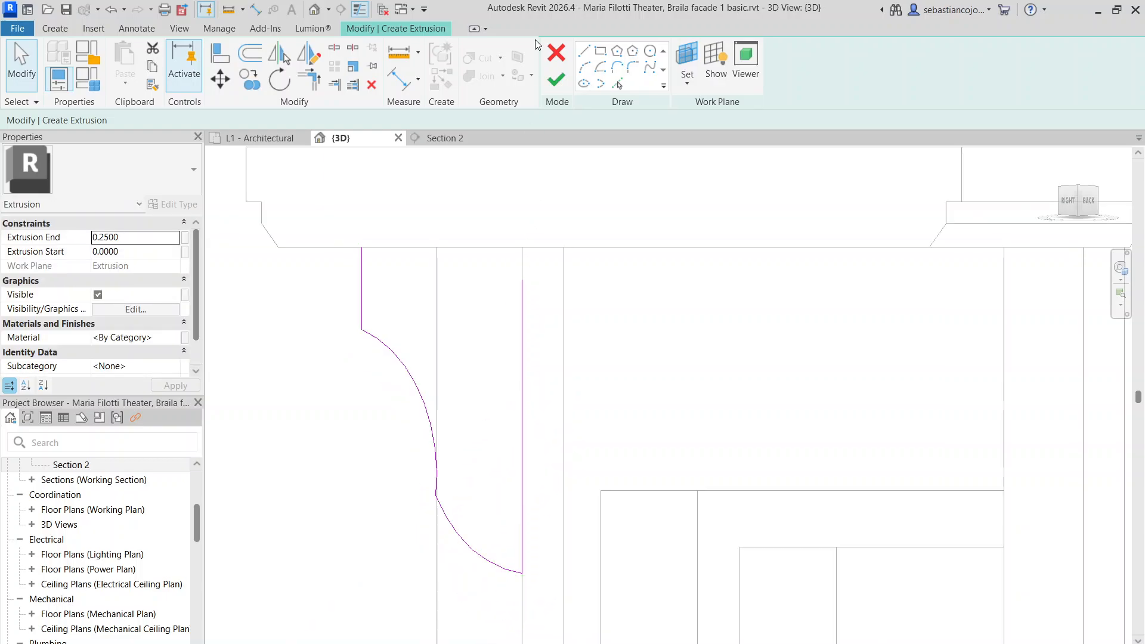
# Add a start-end-radius arc for the lower curve and join the upper arc to it
pyautogui.click(584, 67)
pyautogui.click(522, 572)
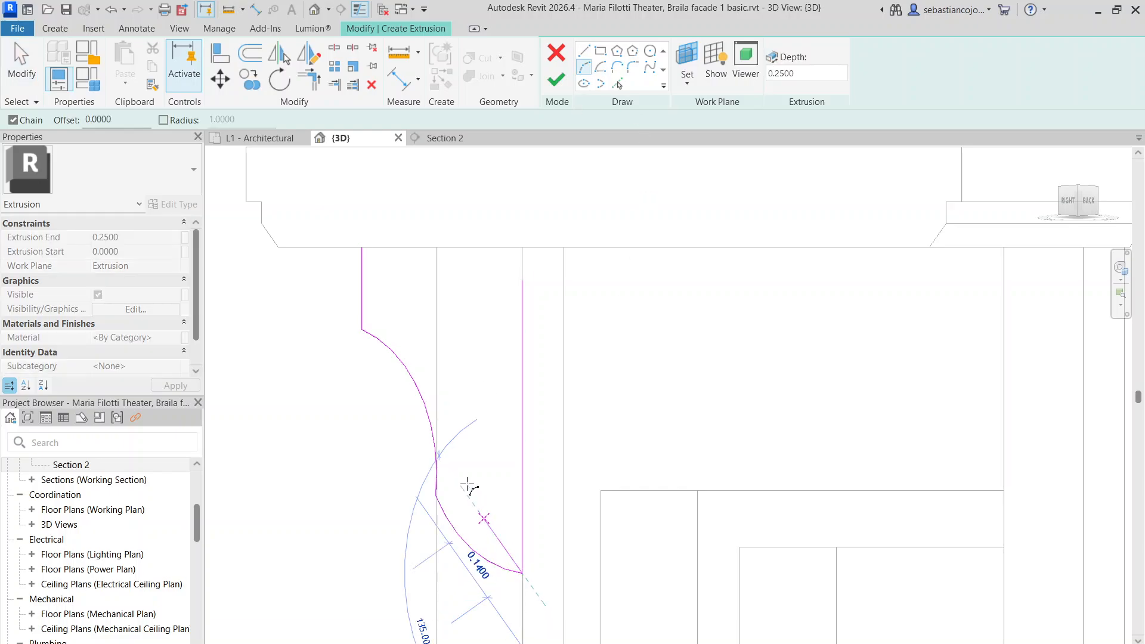
pyautogui.click(436, 462)
pyautogui.click(437, 499)
pyautogui.press('Escape')
pyautogui.press('Escape')
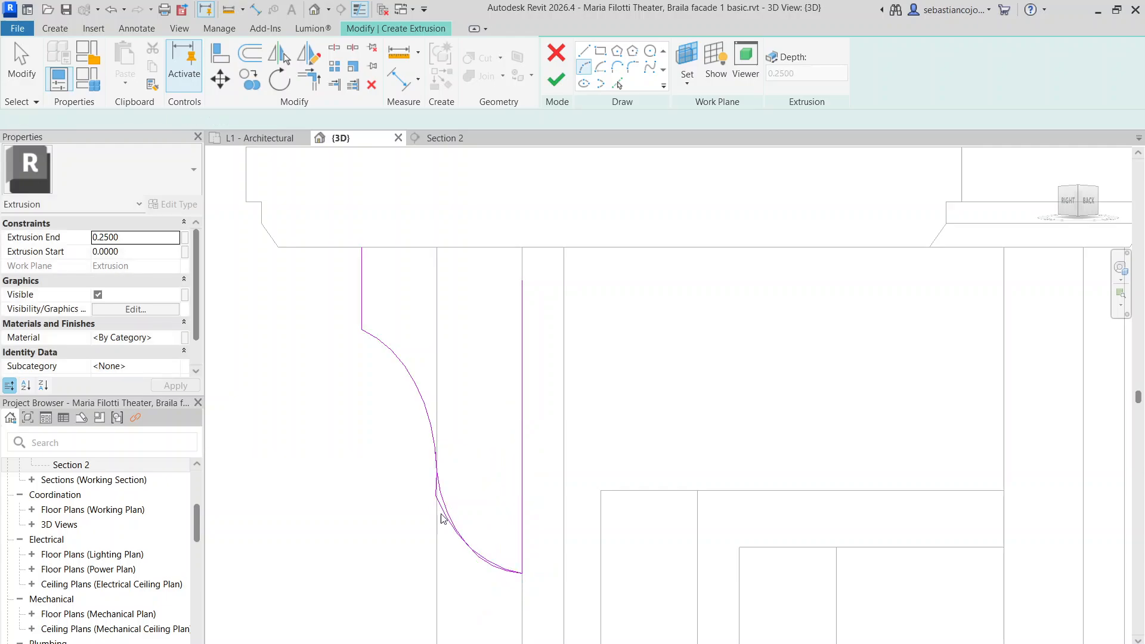
pyautogui.scroll(3, 439, 509)
pyautogui.click(432, 467)
pyautogui.moveTo(428, 479); pyautogui.dragTo(433, 378)
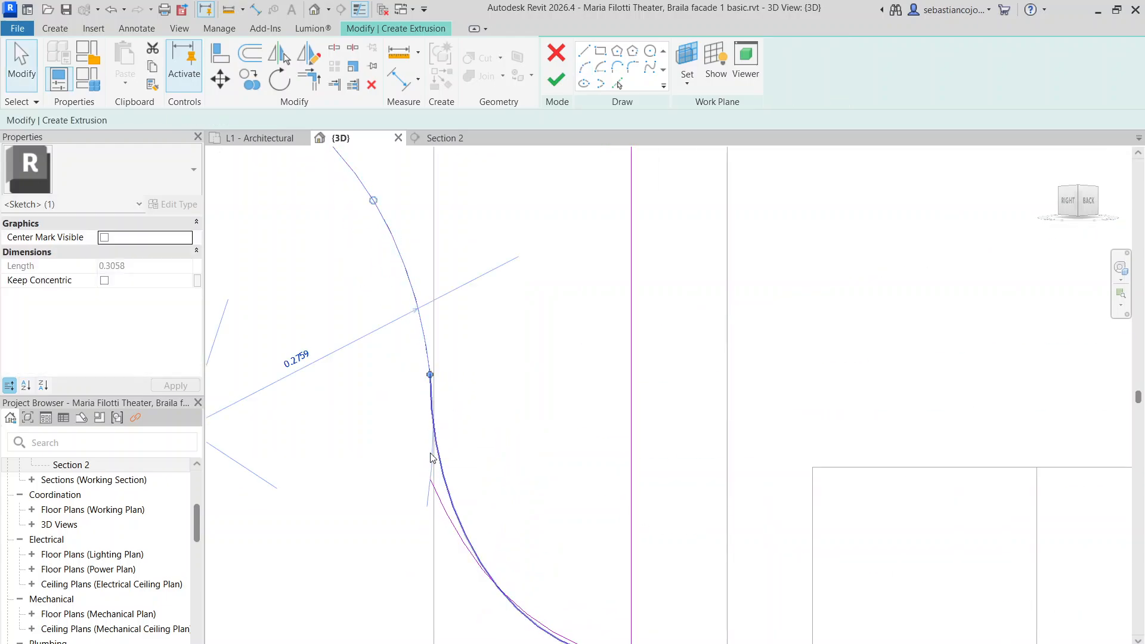
pyautogui.click(447, 512)
pyautogui.press('Escape')
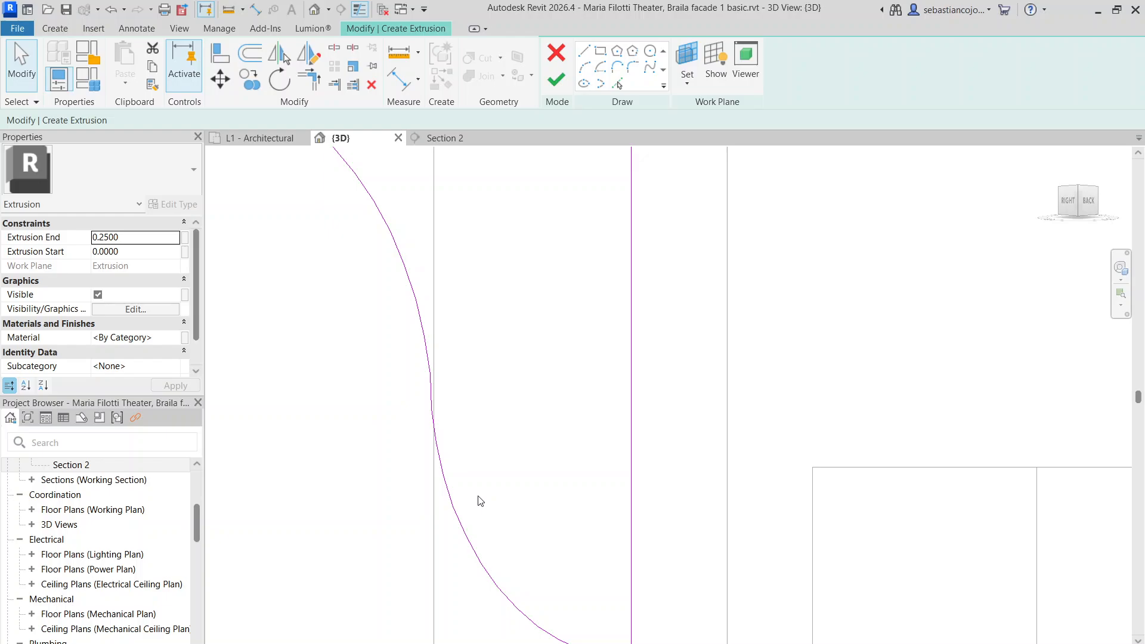
pyautogui.scroll(-5, 481, 501)
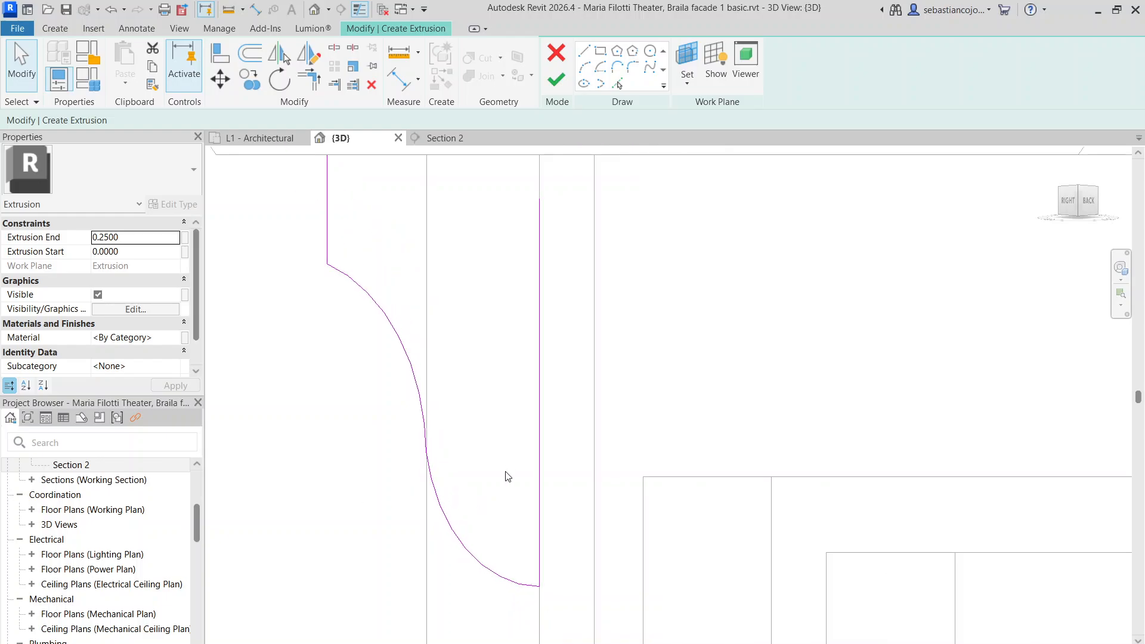
# Close the profile with a top line under the cornice and finish the extrusion
pyautogui.click(586, 53)
pyautogui.click(433, 315)
pyautogui.click(554, 315)
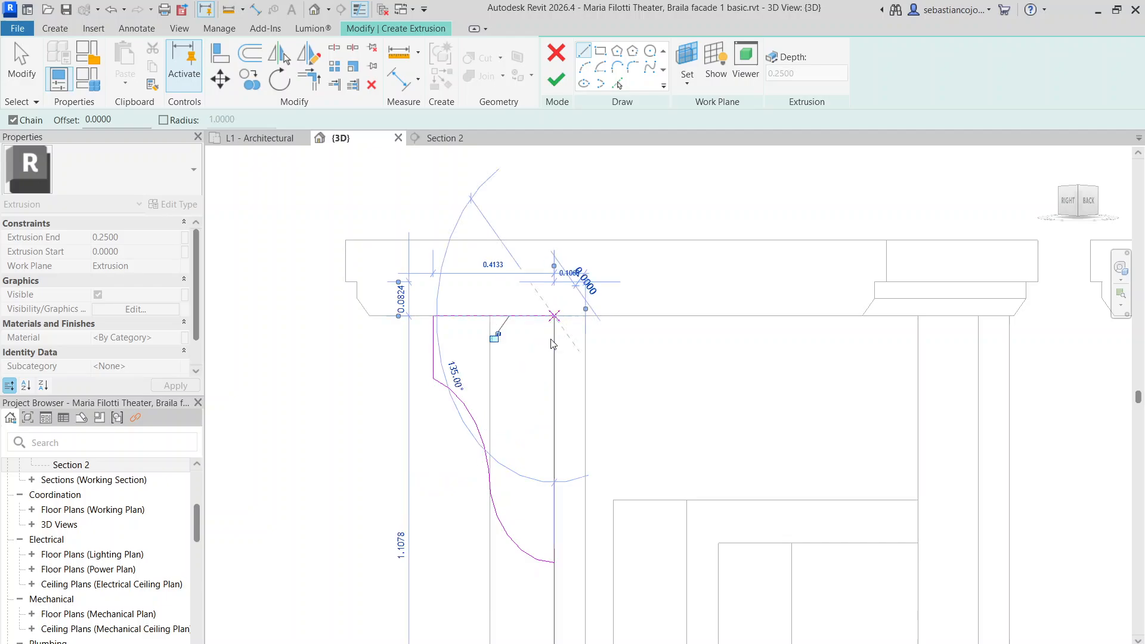
pyautogui.press('Escape')
pyautogui.press('Escape')
pyautogui.click(555, 354)
pyautogui.moveTo(554, 340); pyautogui.dragTo(554, 316)
pyautogui.click(551, 84)
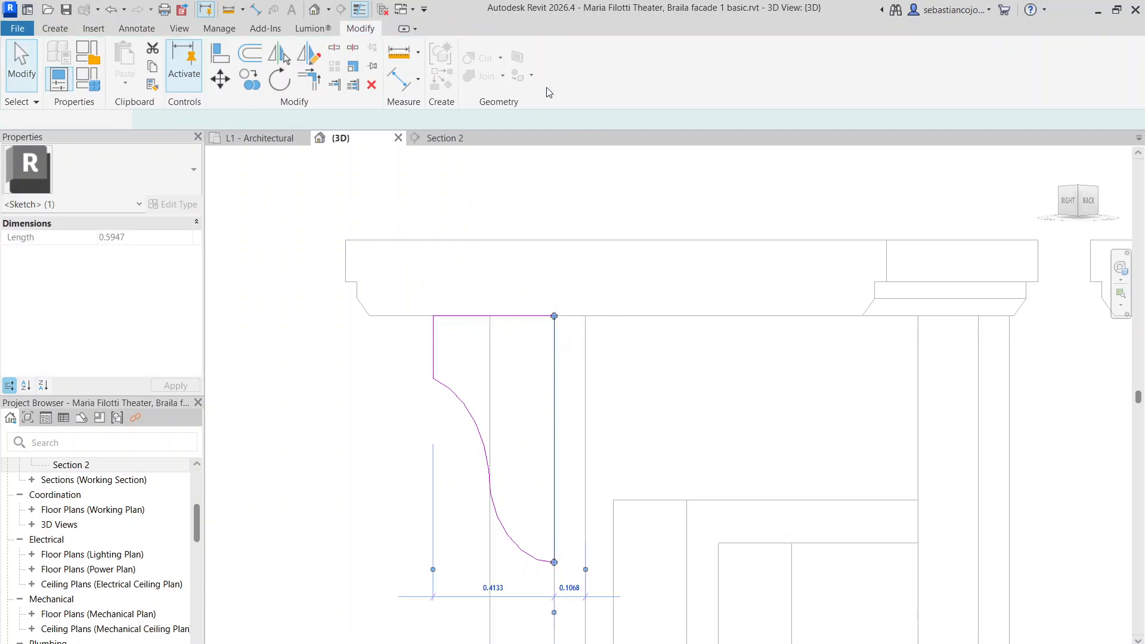
# Set the bracket's depth to Extrusion Start -0.22 and End 0.0000
pyautogui.keyDown('shift'); pyautogui.moveTo(359, 244); pyautogui.dragTo(496, 332, button='middle'); pyautogui.keyUp('shift')
pyautogui.scroll(1, 461, 428)
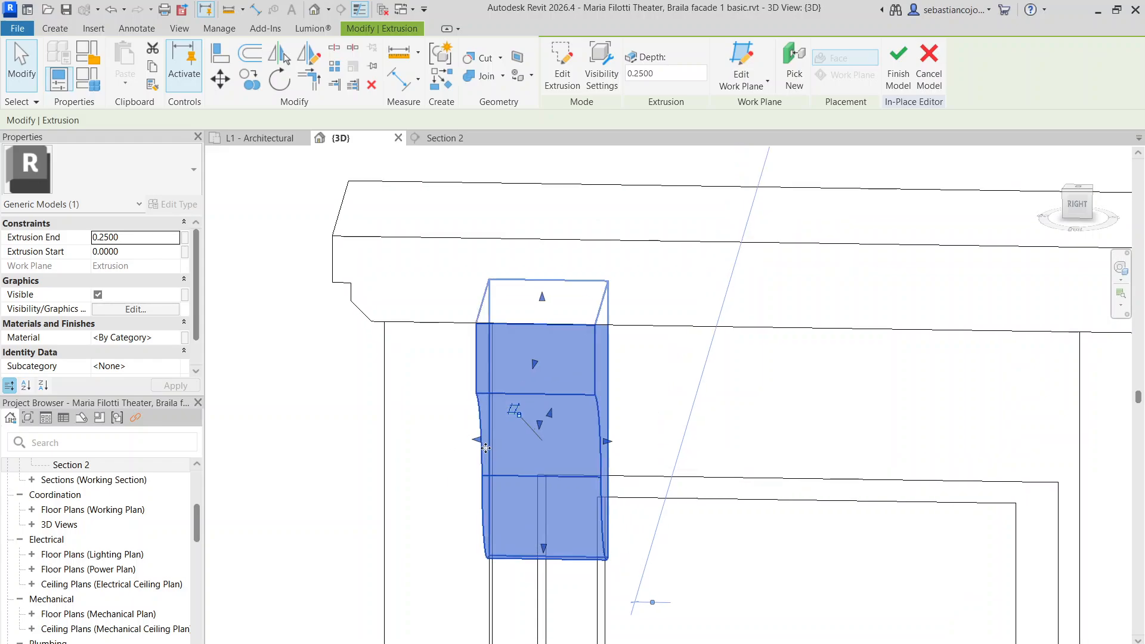
pyautogui.moveTo(486, 448); pyautogui.dragTo(384, 421)
pyautogui.scroll(-1, 467, 389)
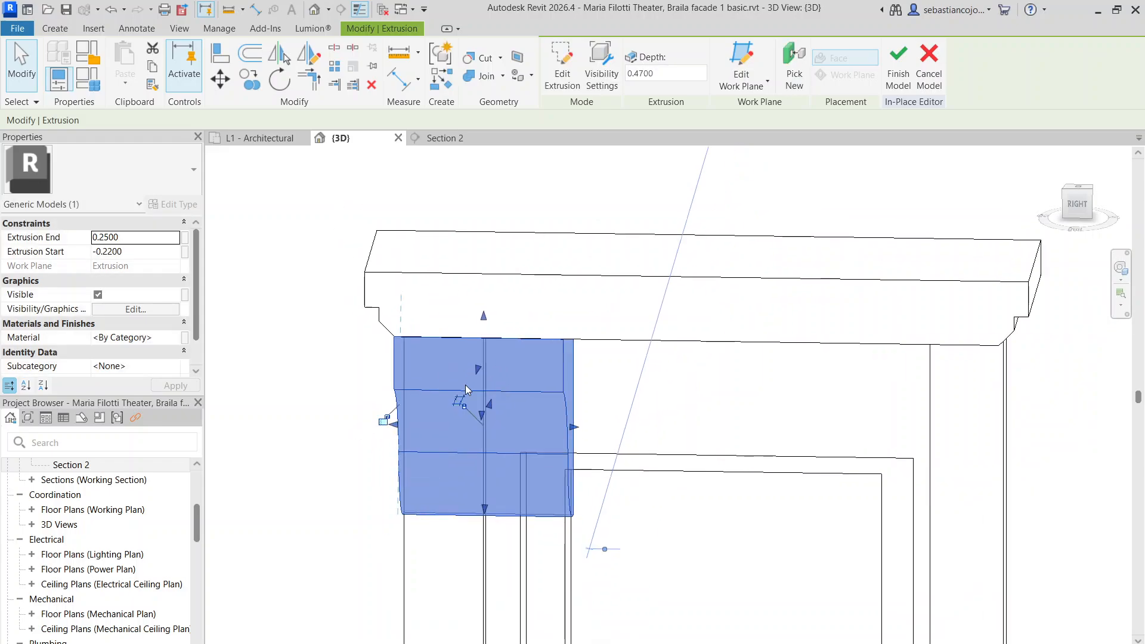
pyautogui.scroll(-1, 468, 390)
pyautogui.keyDown('shift'); pyautogui.moveTo(468, 390); pyautogui.dragTo(520, 426, button='middle'); pyautogui.keyUp('shift')
pyautogui.moveTo(544, 424); pyautogui.dragTo(454, 395)
pyautogui.keyDown('shift'); pyautogui.moveTo(454, 395); pyautogui.dragTo(460, 375, button='middle'); pyautogui.keyUp('shift')
# Try copying the bracket right of the window, cancel it, and reselect the left bracket
pyautogui.rightClick(460, 376)
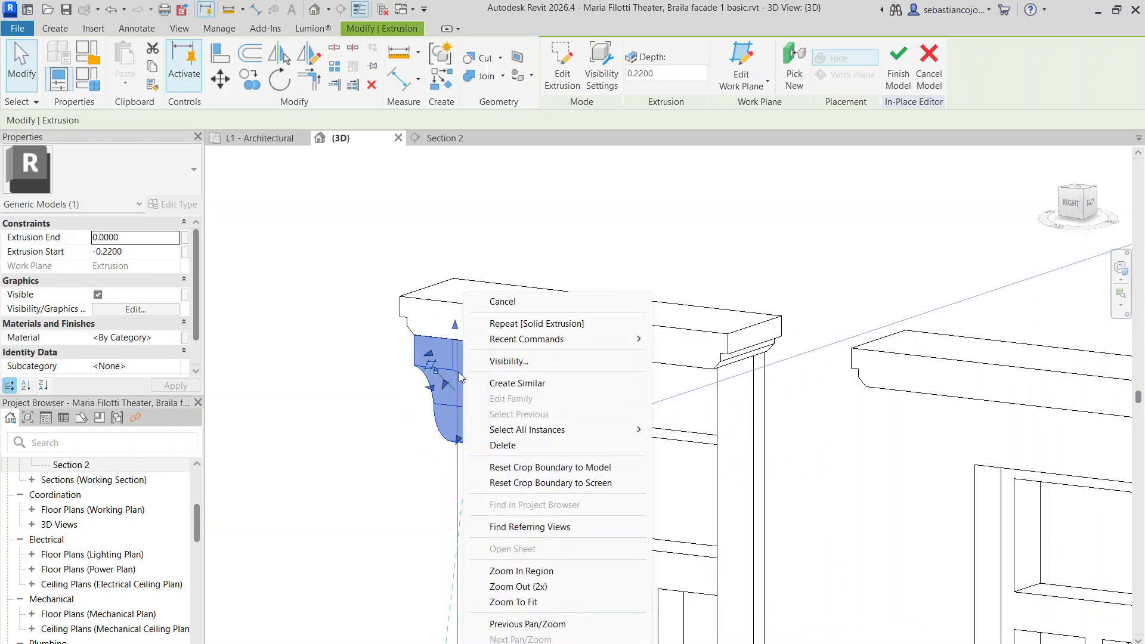
pyautogui.click(499, 388)
pyautogui.click(242, 79)
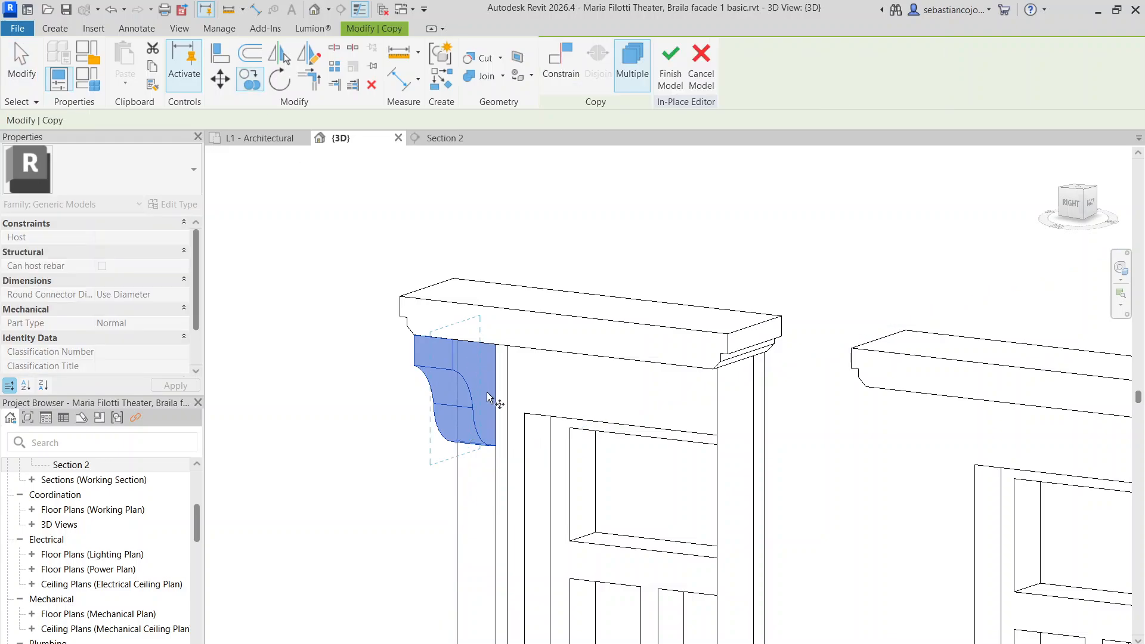
pyautogui.click(771, 451)
pyautogui.scroll(-4, 692, 454)
pyautogui.scroll(5, 674, 404)
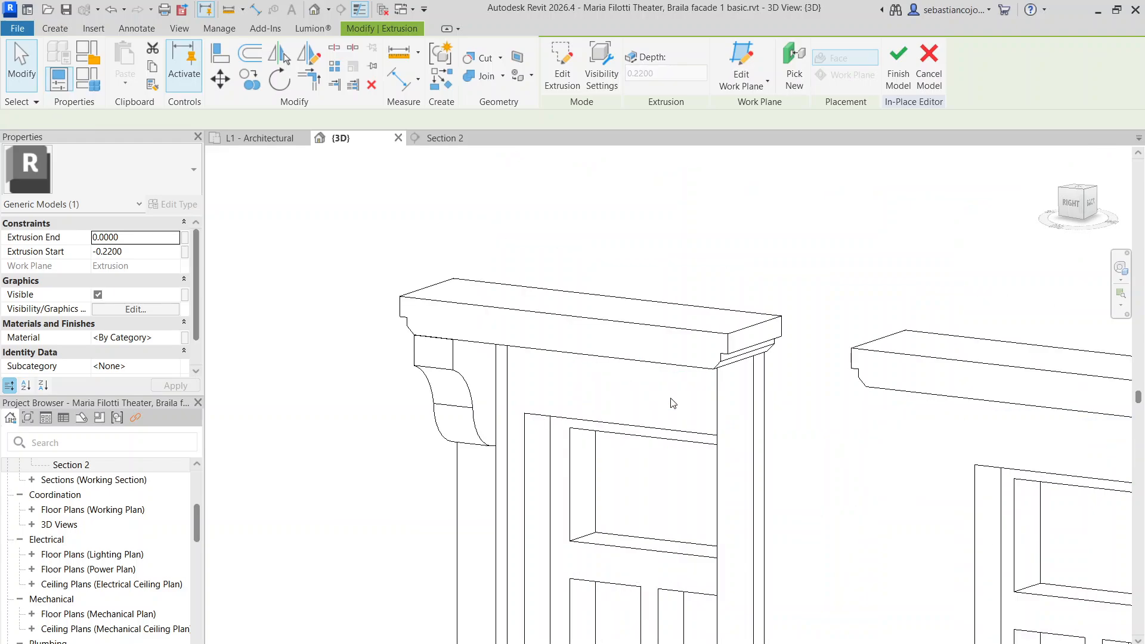
pyautogui.press('Escape')
pyautogui.click(454, 358)
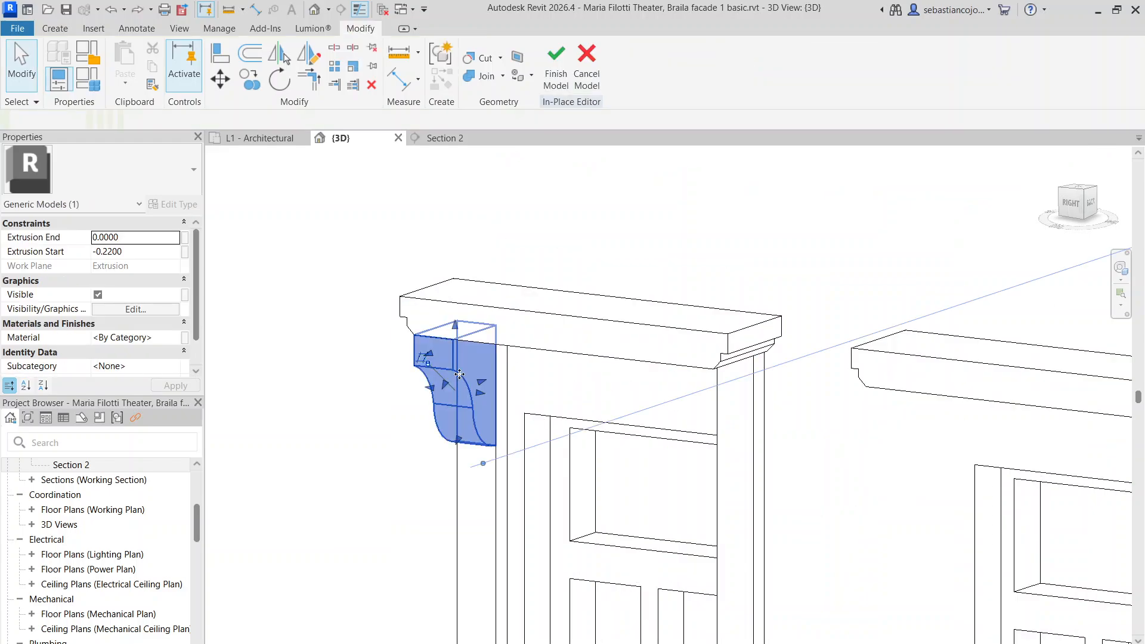
pyautogui.rightClick(461, 353)
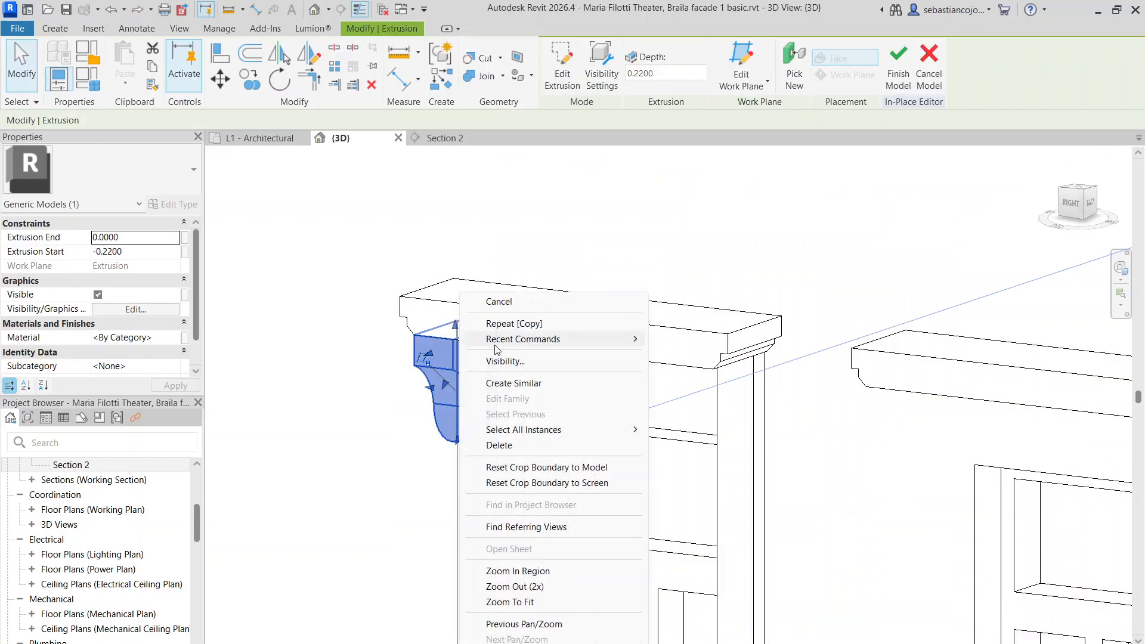
# Create a similar extrusion with the right pillar's face as work plane
pyautogui.click(510, 387)
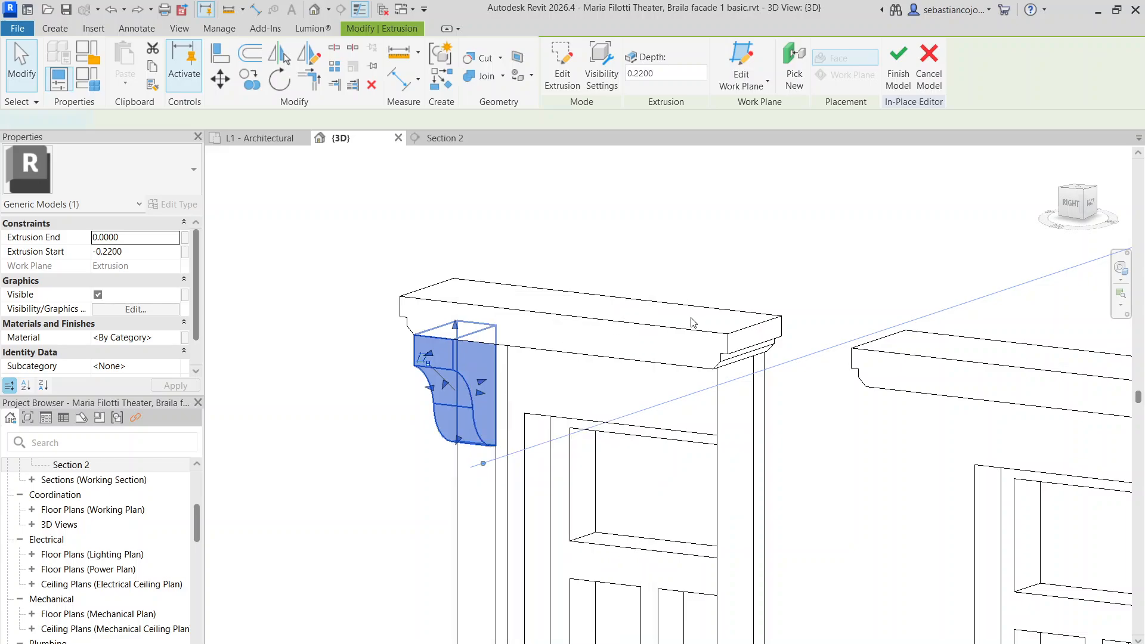
pyautogui.click(687, 87)
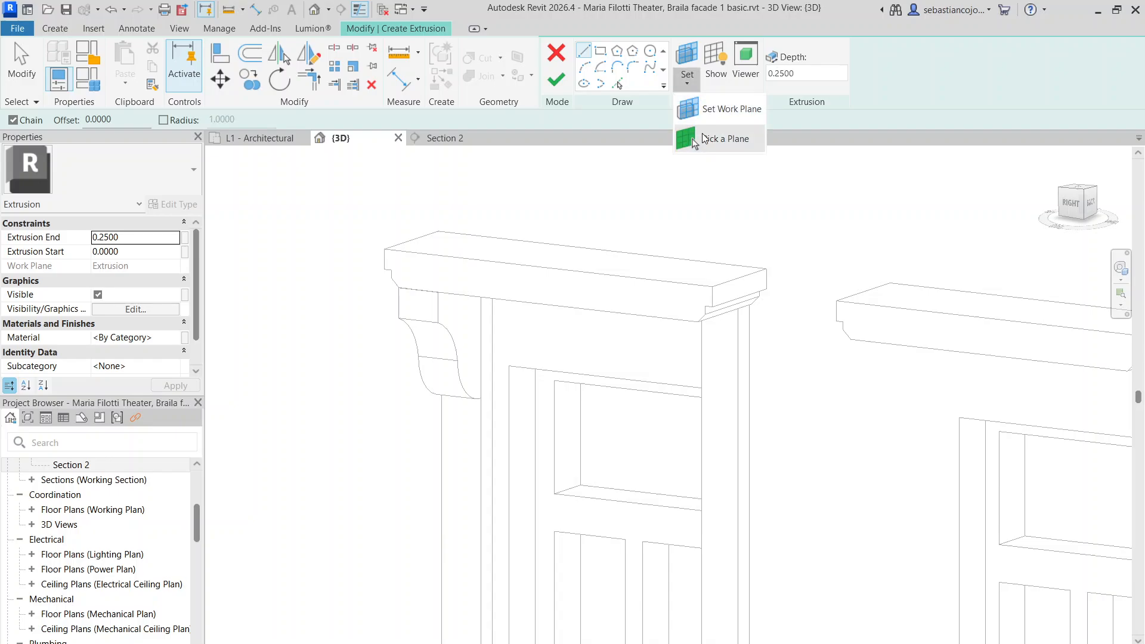
pyautogui.click(692, 135)
pyautogui.click(747, 337)
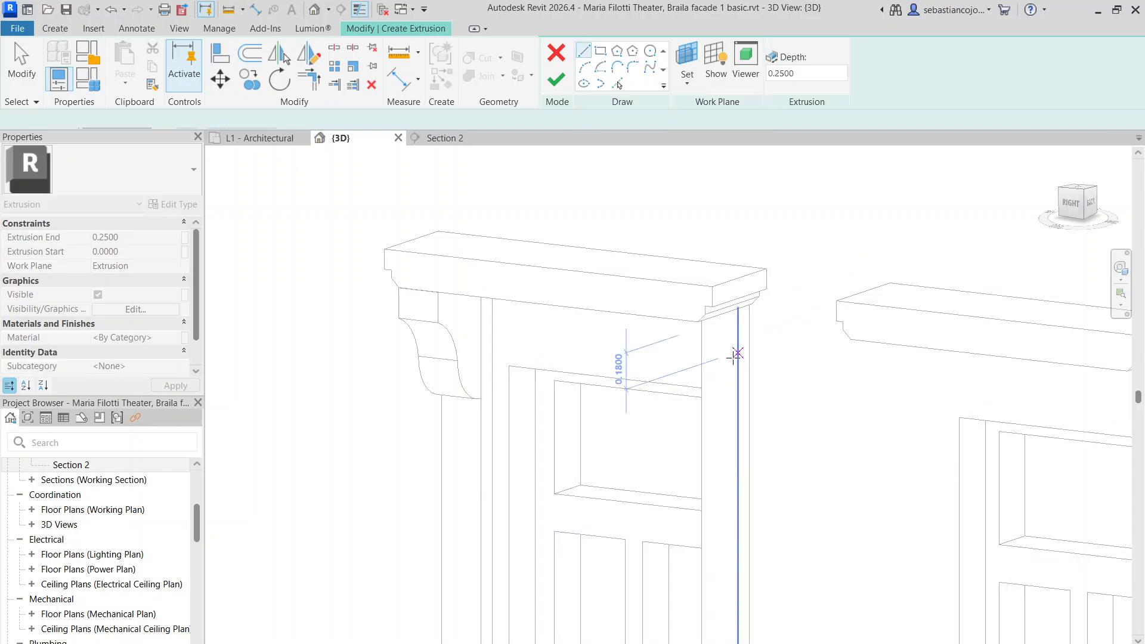
pyautogui.scroll(2, 736, 352)
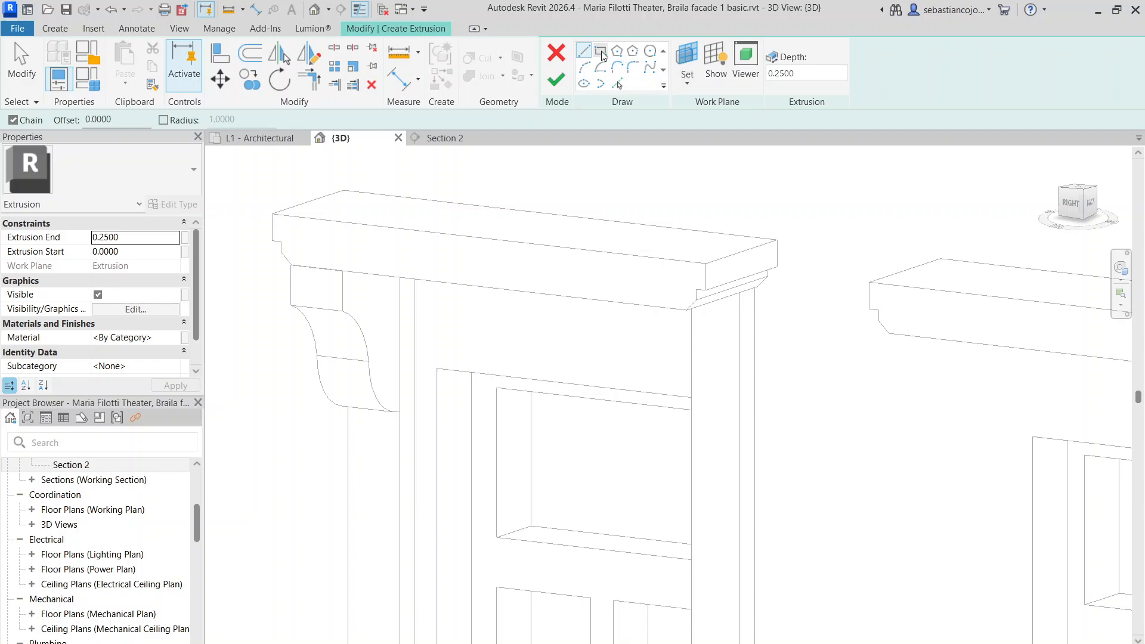
# Pick the pillar edges as the bracket profile and finish the sketch
pyautogui.click(618, 84)
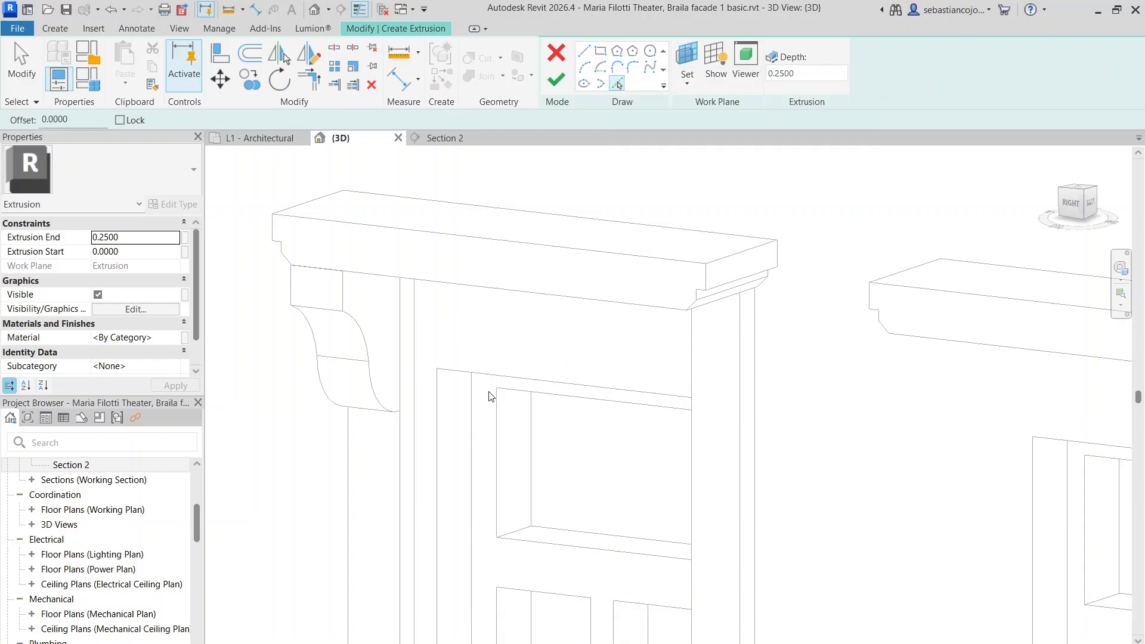
pyautogui.keyDown('shift'); pyautogui.moveTo(489, 396); pyautogui.dragTo(400, 271, button='middle'); pyautogui.keyUp('shift')
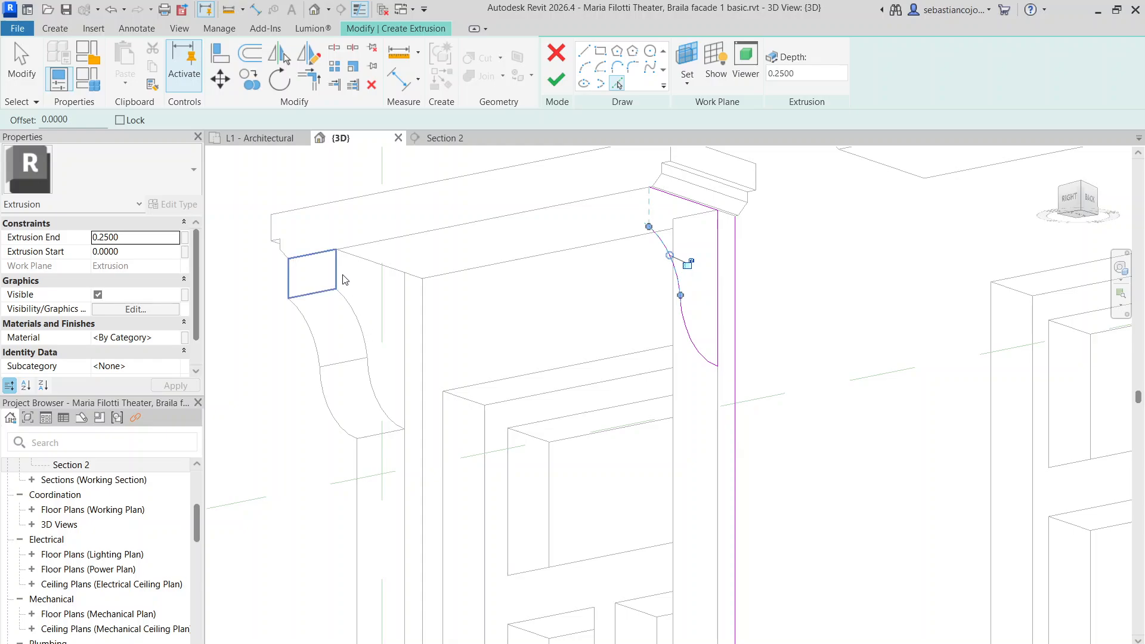
pyautogui.click(738, 376)
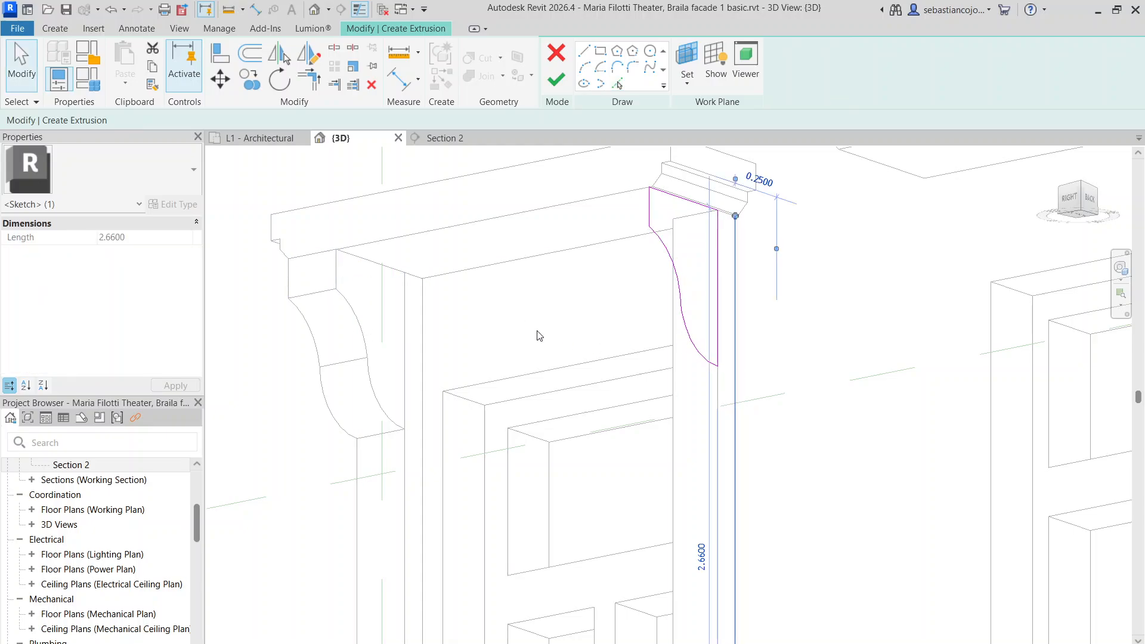
pyautogui.press('Delete')
pyautogui.click(553, 86)
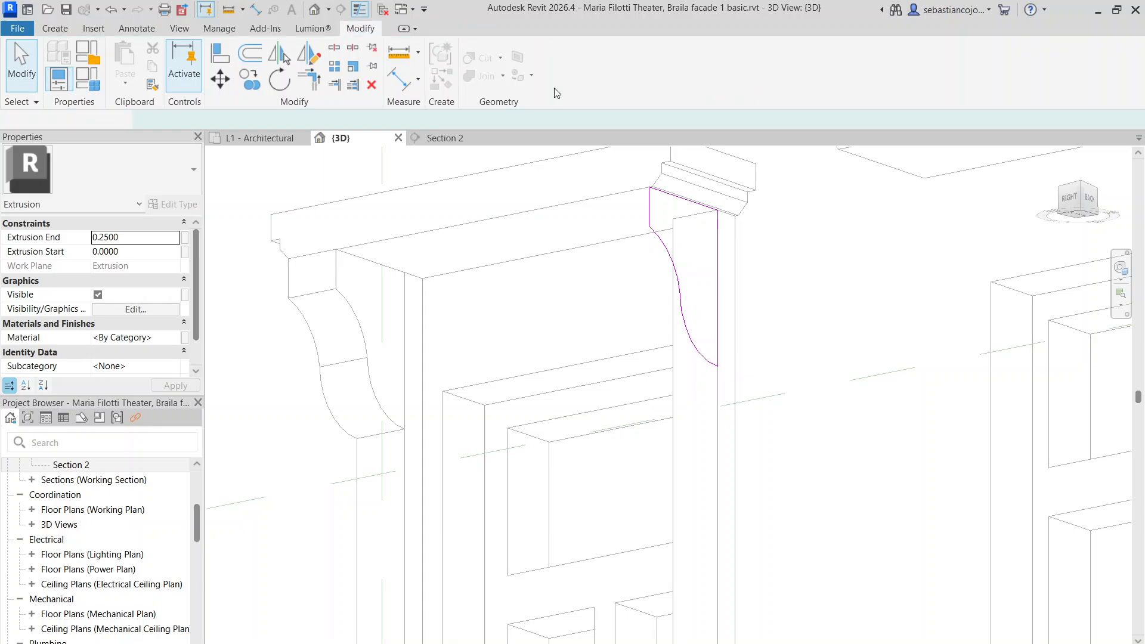
# Adjust the new bracket's depth to run from -0.2048 to 0.0139
pyautogui.moveTo(684, 279); pyautogui.dragTo(637, 286)
pyautogui.moveTo(709, 280); pyautogui.dragTo(661, 274)
pyautogui.scroll(4, 702, 278)
pyautogui.scroll(-6, 679, 311)
pyautogui.press('Escape')
pyautogui.scroll(-5, 701, 314)
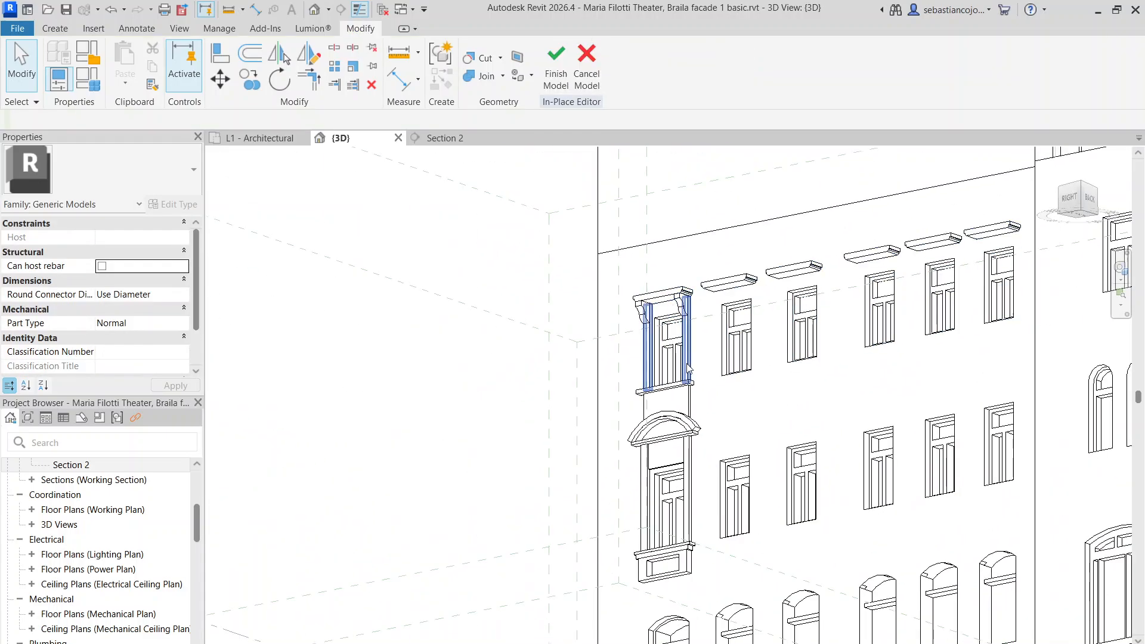
# Enter the right cornice bracket's profile sketch, inspect a profile line, and exit it again
pyautogui.scroll(5, 736, 326)
pyautogui.click(736, 326)
pyautogui.scroll(4, 734, 328)
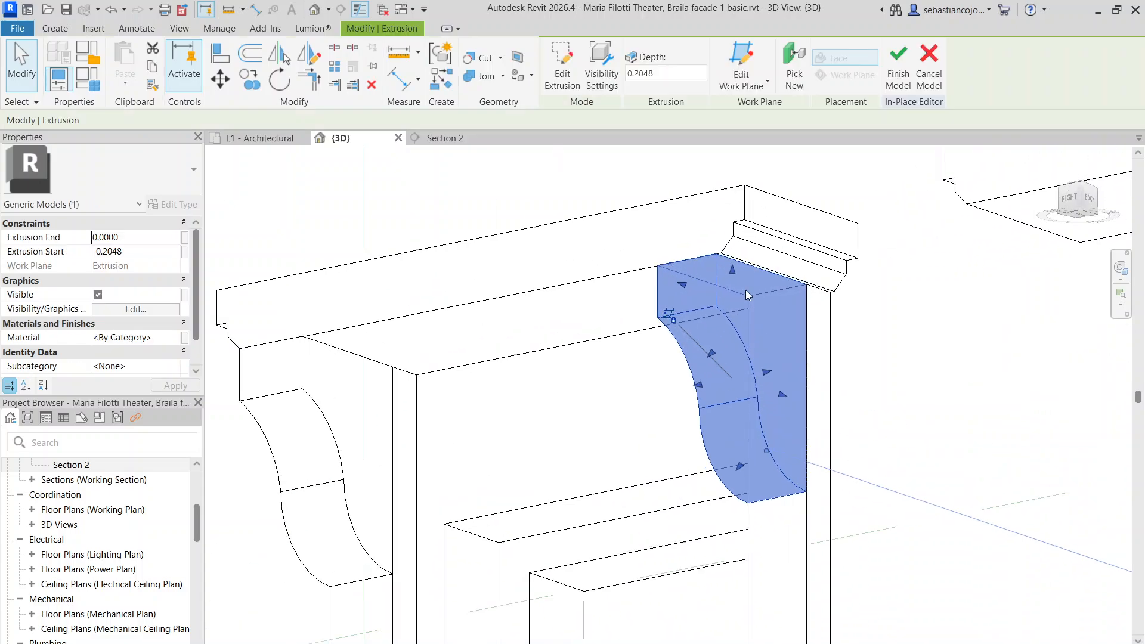
pyautogui.doubleClick(729, 330)
pyautogui.scroll(-2, 731, 331)
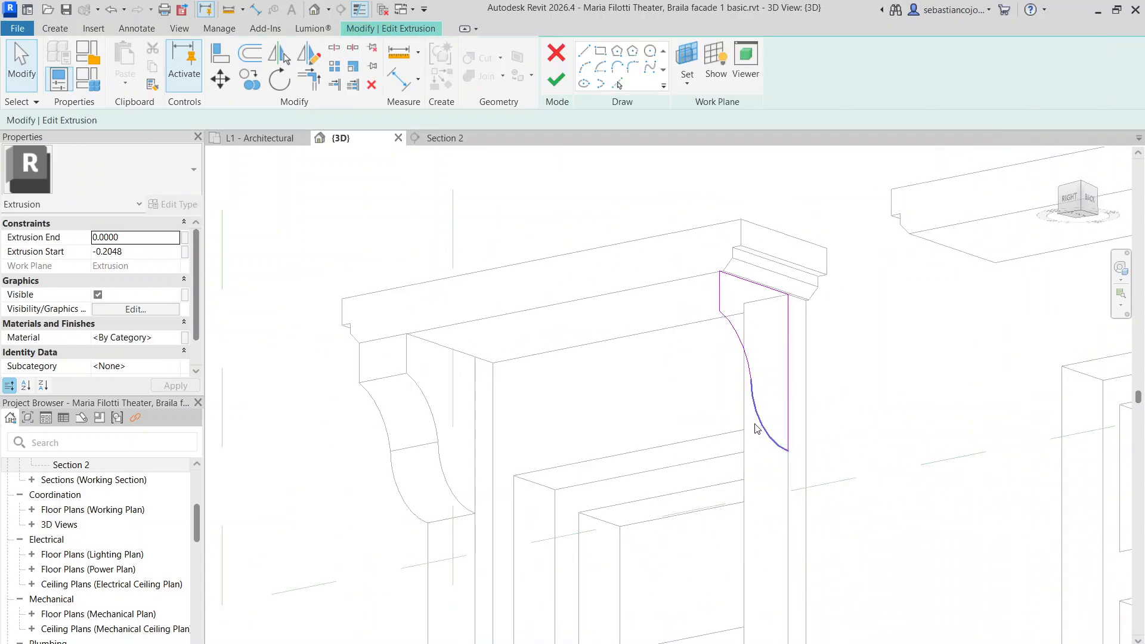
pyautogui.scroll(3, 765, 353)
pyautogui.scroll(-2, 759, 272)
pyautogui.scroll(2, 759, 272)
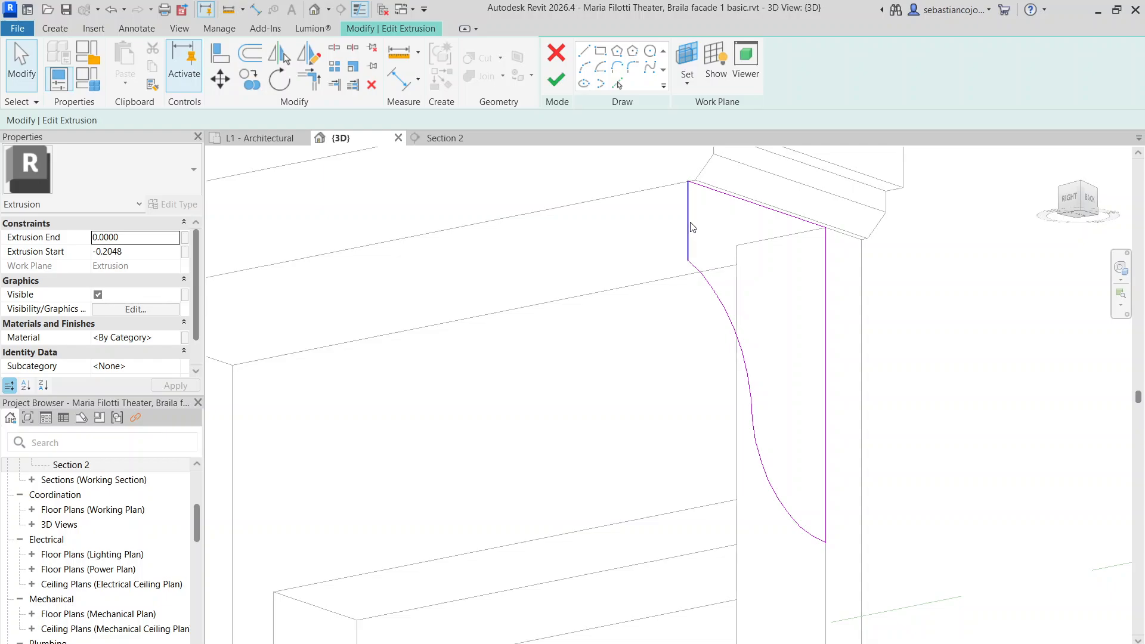
pyautogui.click(690, 228)
pyautogui.scroll(-2, 512, 325)
pyautogui.scroll(3, 601, 289)
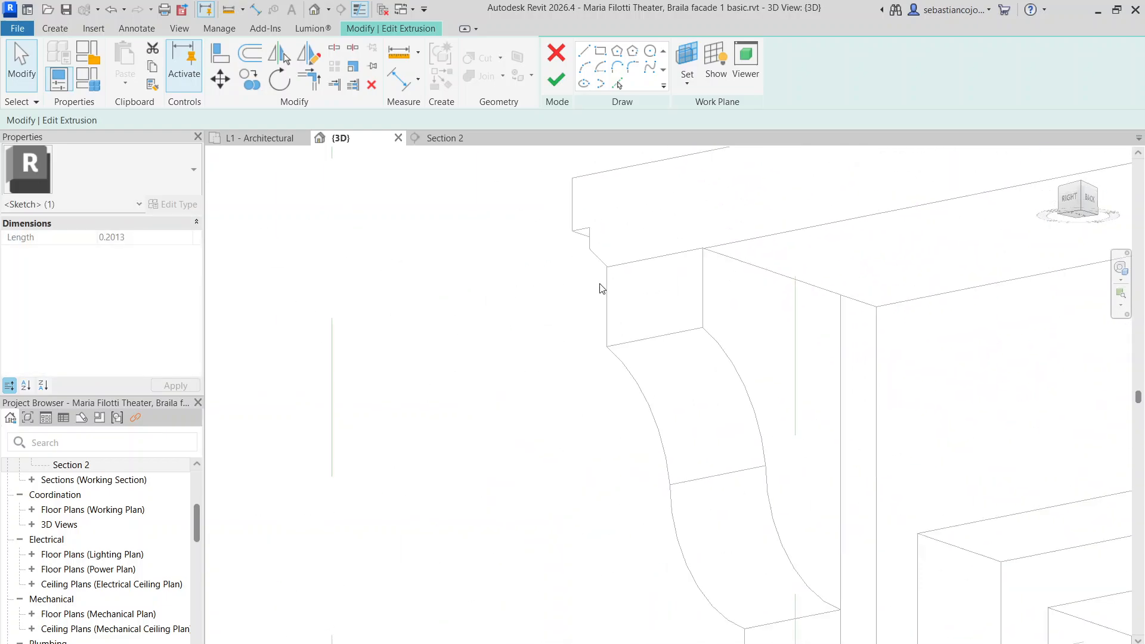
pyautogui.scroll(-5, 556, 212)
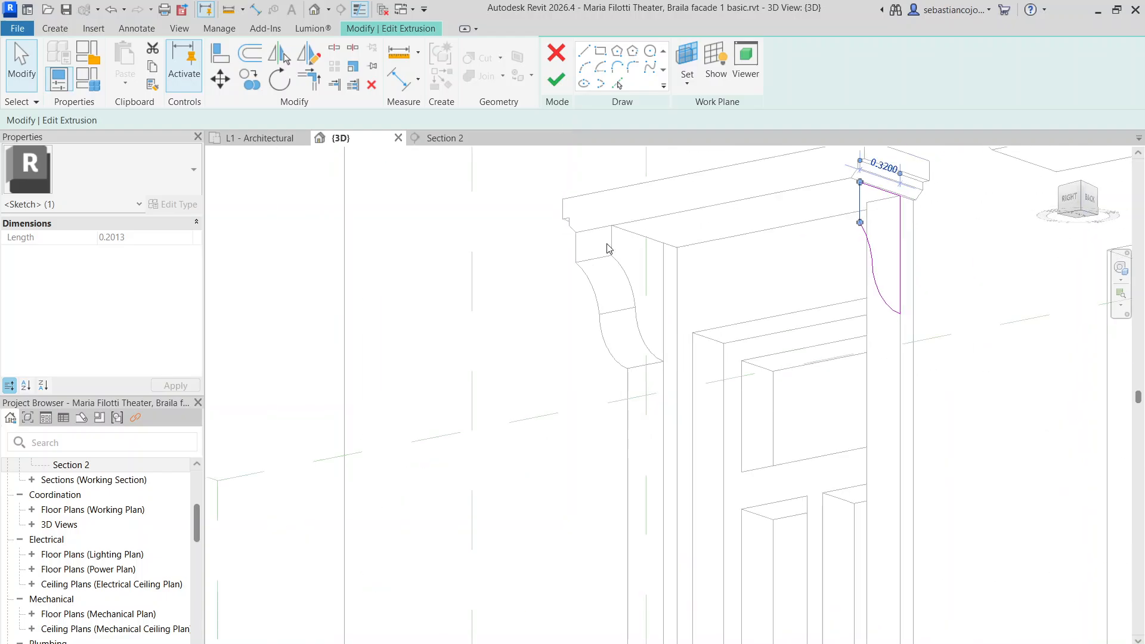
pyautogui.click(557, 80)
# Re-edit the right bracket's sketch and shift its vertical edge onto the column face
pyautogui.scroll(2, 651, 262)
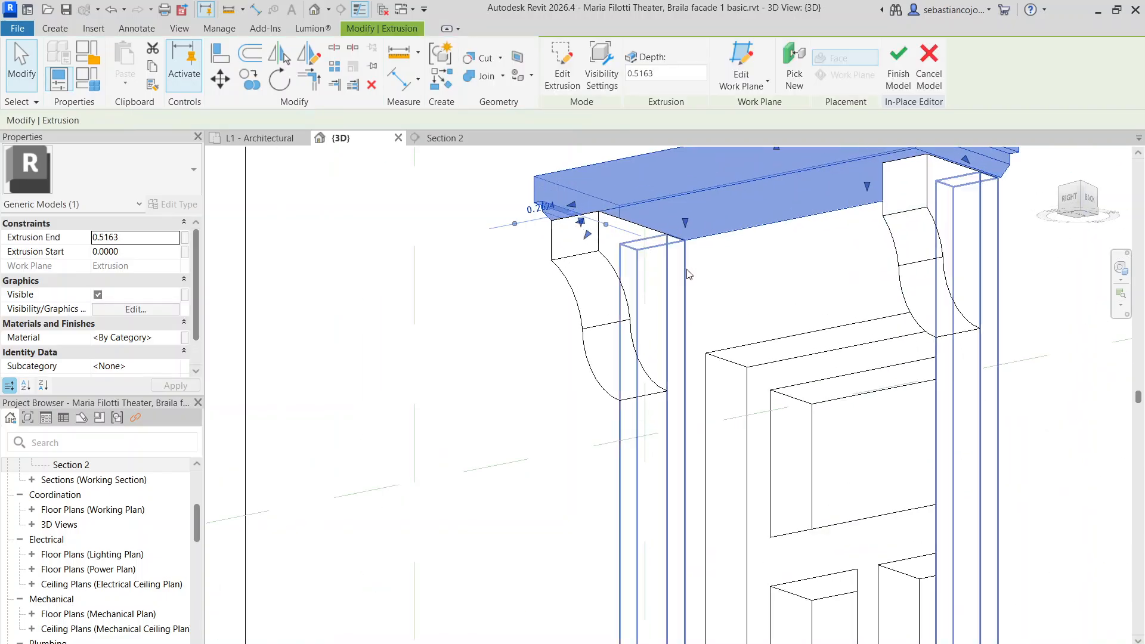
pyautogui.scroll(-3, 898, 227)
pyautogui.scroll(2, 894, 238)
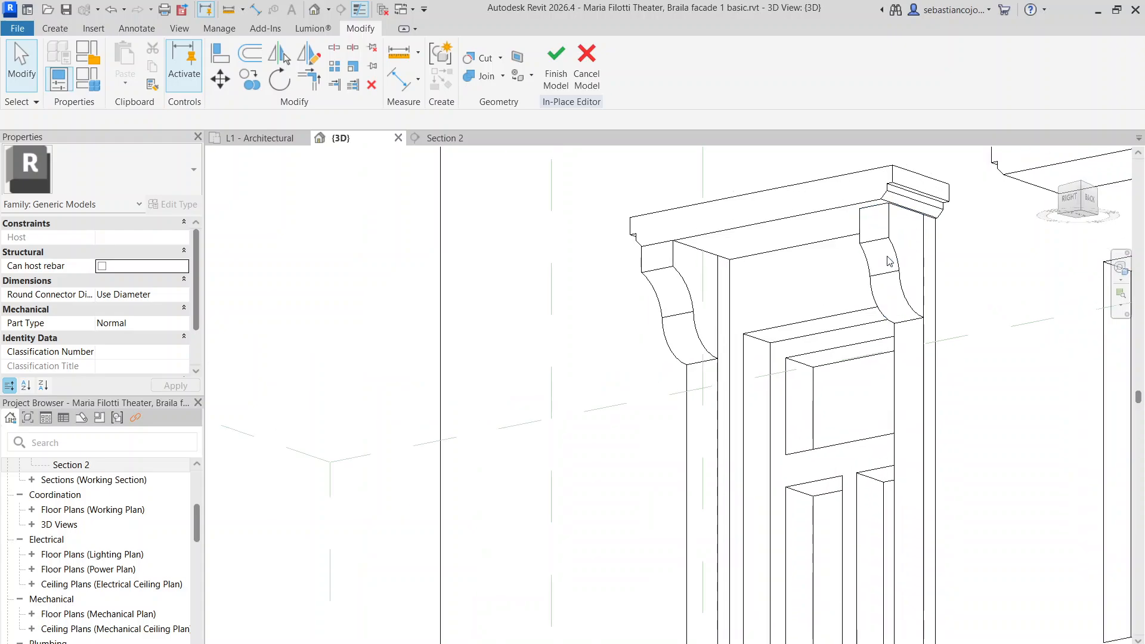
pyautogui.click(895, 243)
pyautogui.scroll(3, 895, 243)
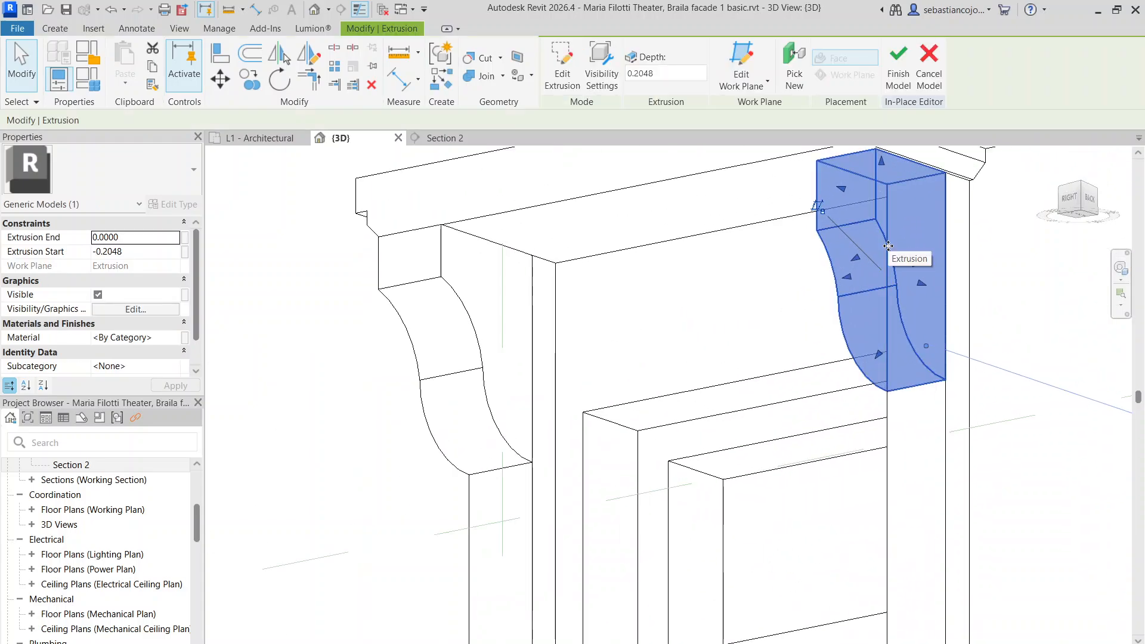
pyautogui.doubleClick(888, 245)
pyautogui.scroll(1, 892, 236)
pyautogui.click(912, 233)
pyautogui.moveTo(903, 249); pyautogui.dragTo(669, 319, button='middle')
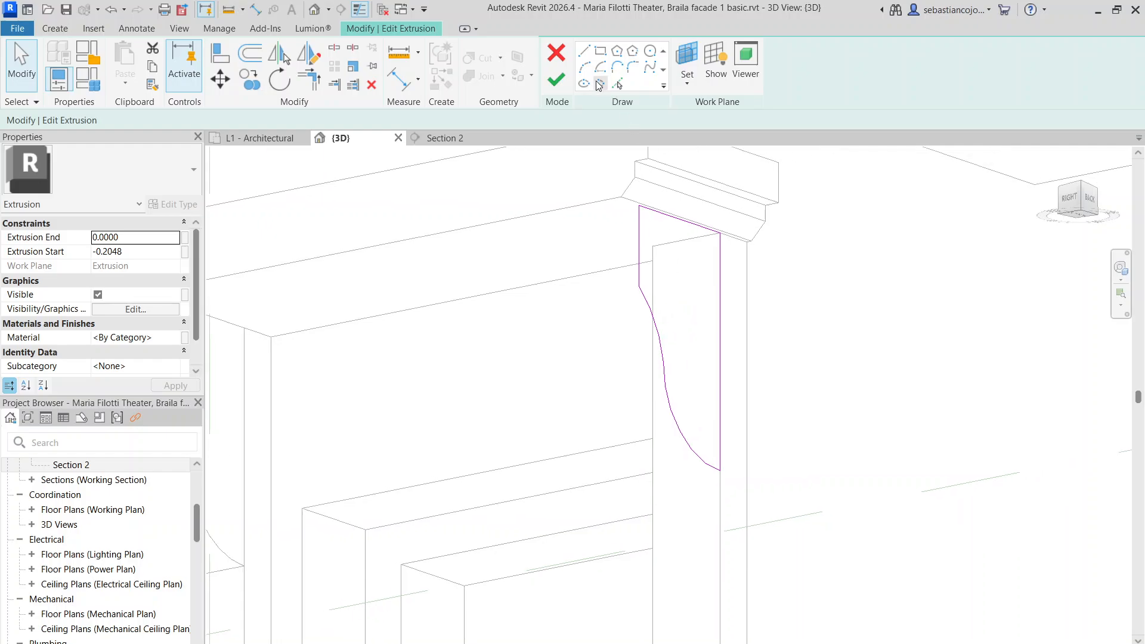
pyautogui.scroll(2, 691, 254)
pyautogui.press('Escape')
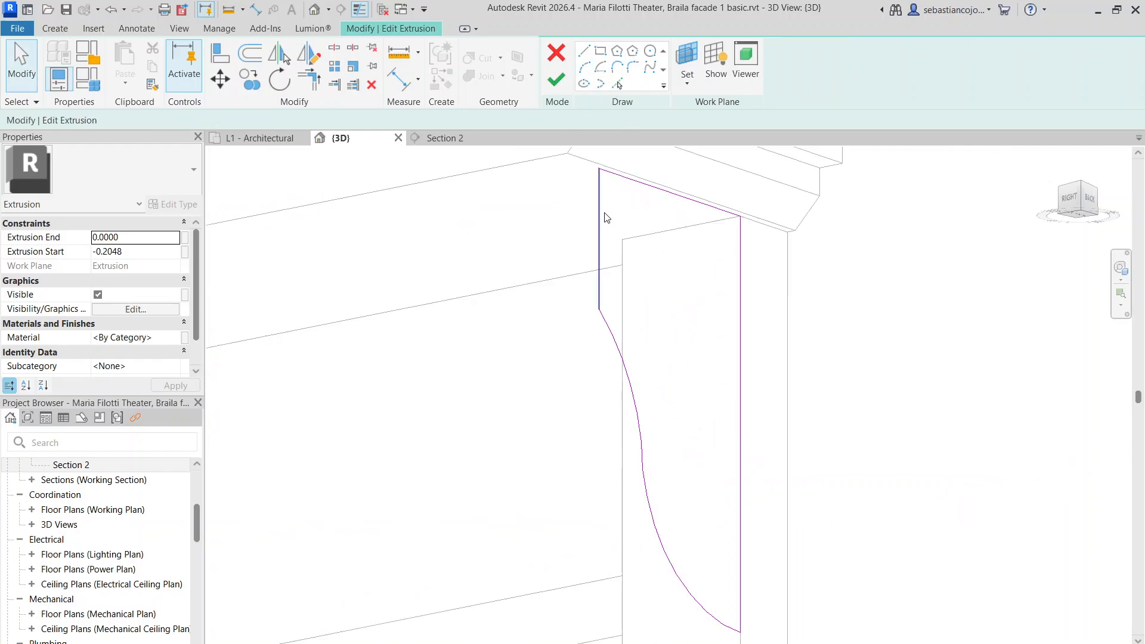
pyautogui.click(625, 233)
pyautogui.moveTo(631, 232); pyautogui.dragTo(631, 234)
pyautogui.click(673, 299)
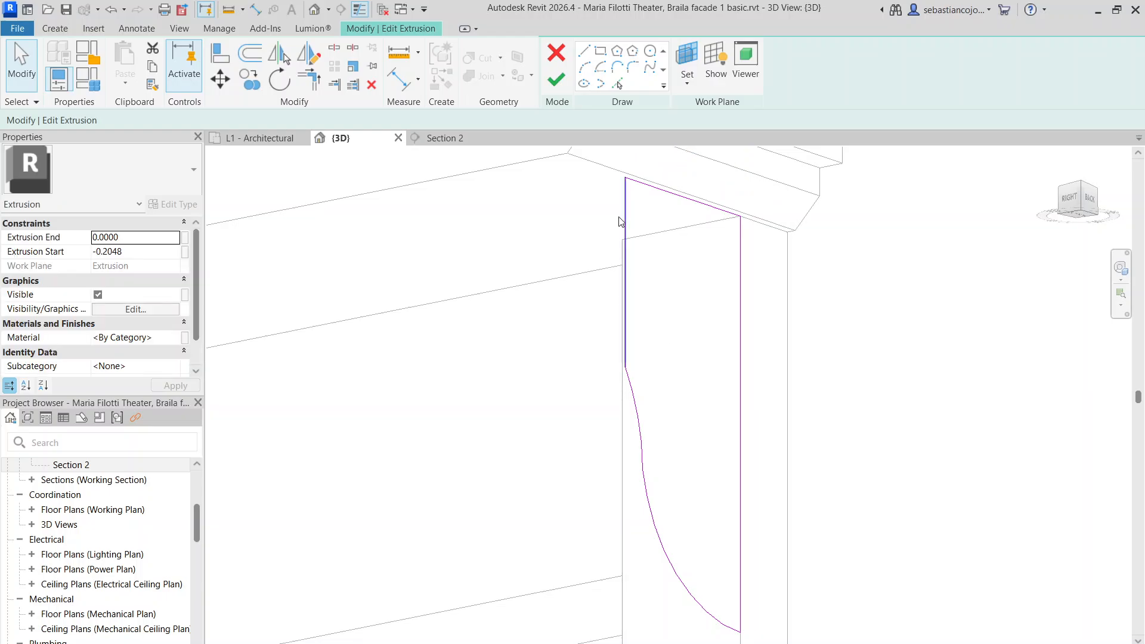
# Draw new curved arcs from the vertical edge down to the bracket's bottom corner
pyautogui.click(585, 68)
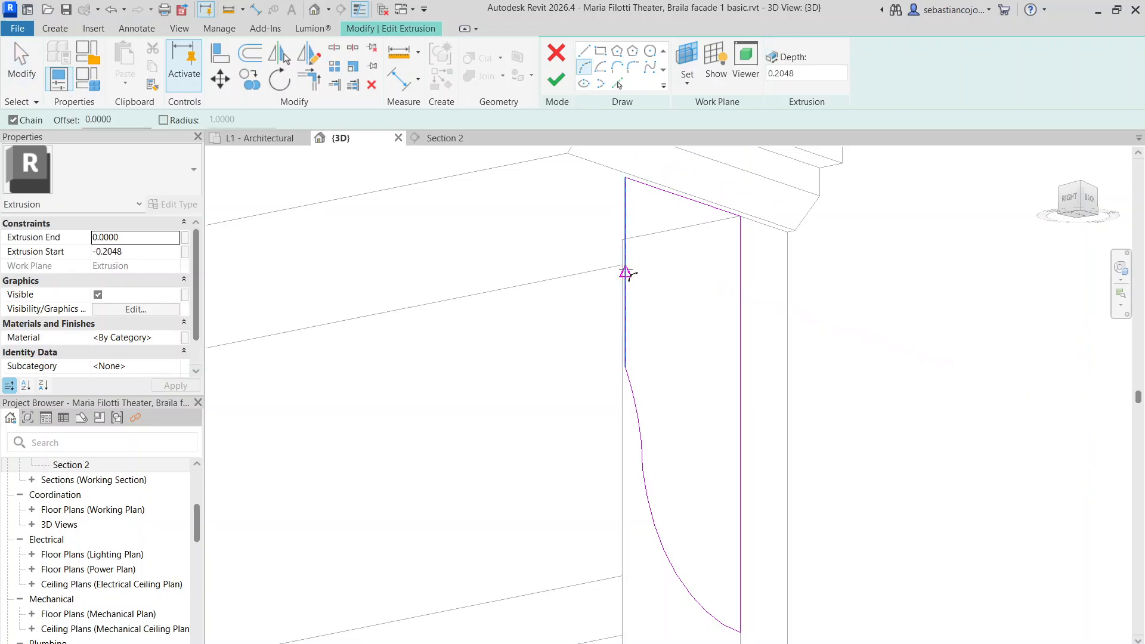
pyautogui.click(626, 282)
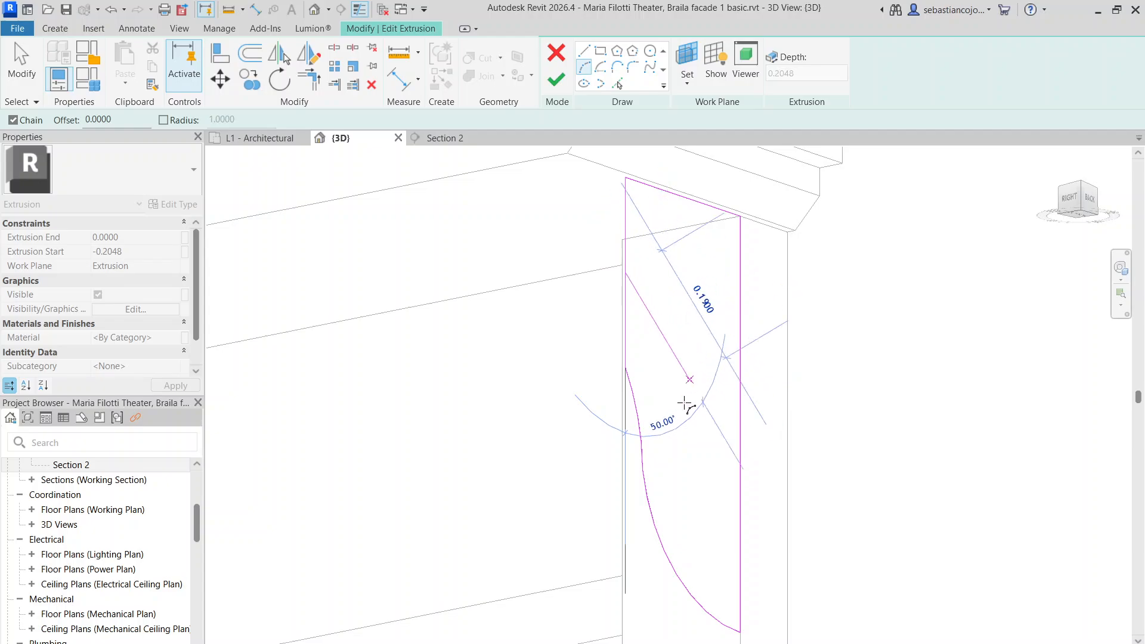
pyautogui.click(680, 460)
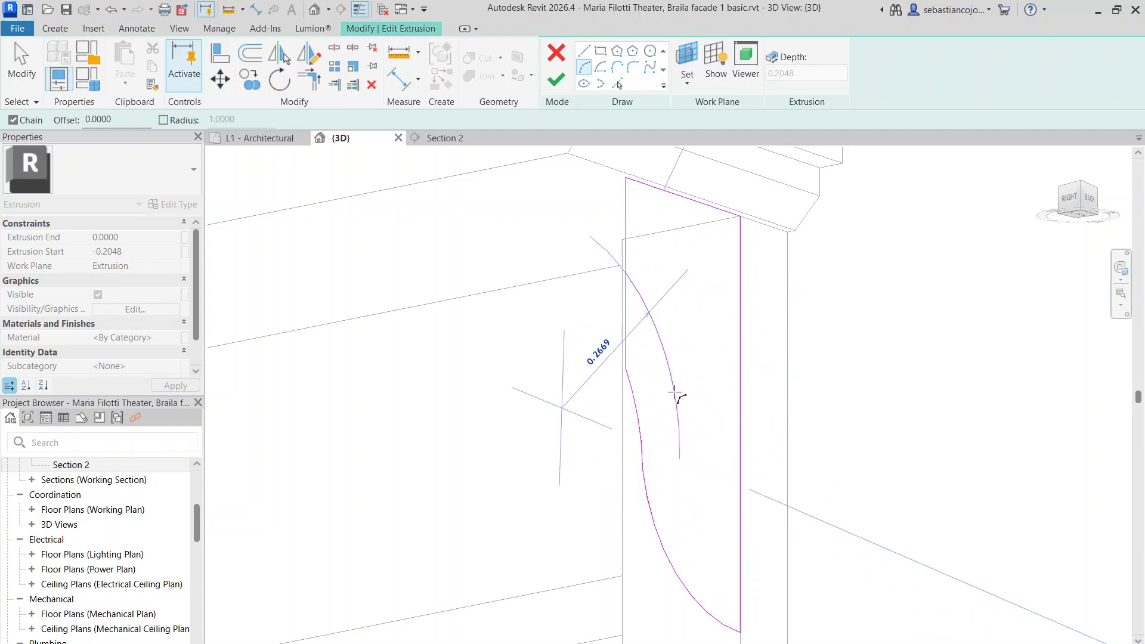
pyautogui.click(675, 395)
pyautogui.moveTo(666, 438); pyautogui.dragTo(608, 256, button='middle')
pyautogui.click(682, 451)
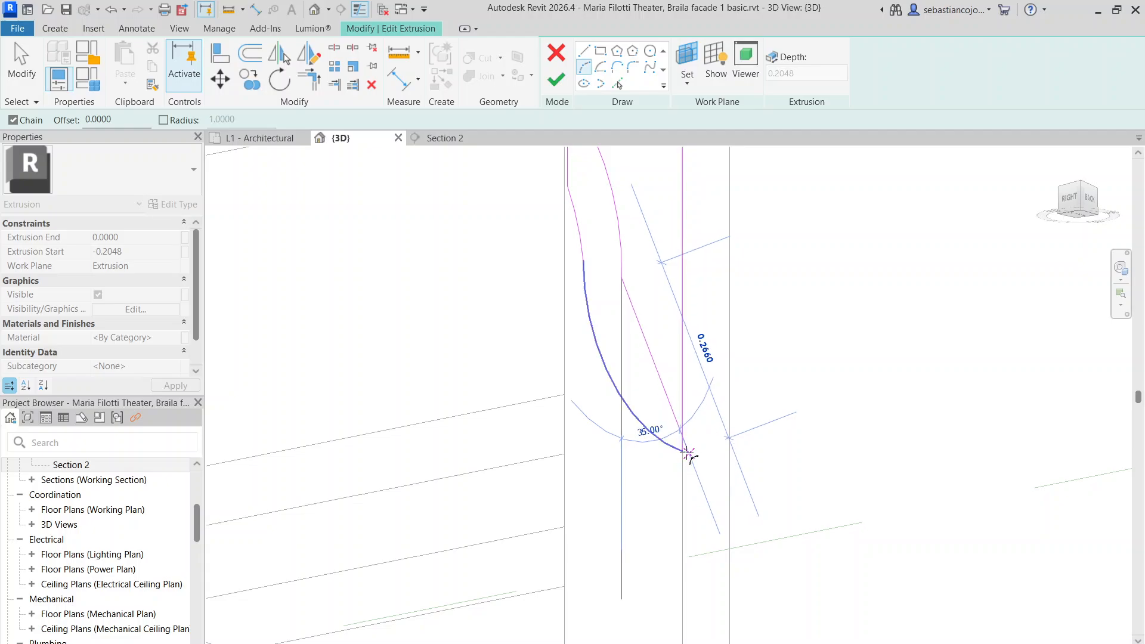
pyautogui.click(637, 375)
pyautogui.scroll(-3, 637, 375)
pyautogui.press('Escape')
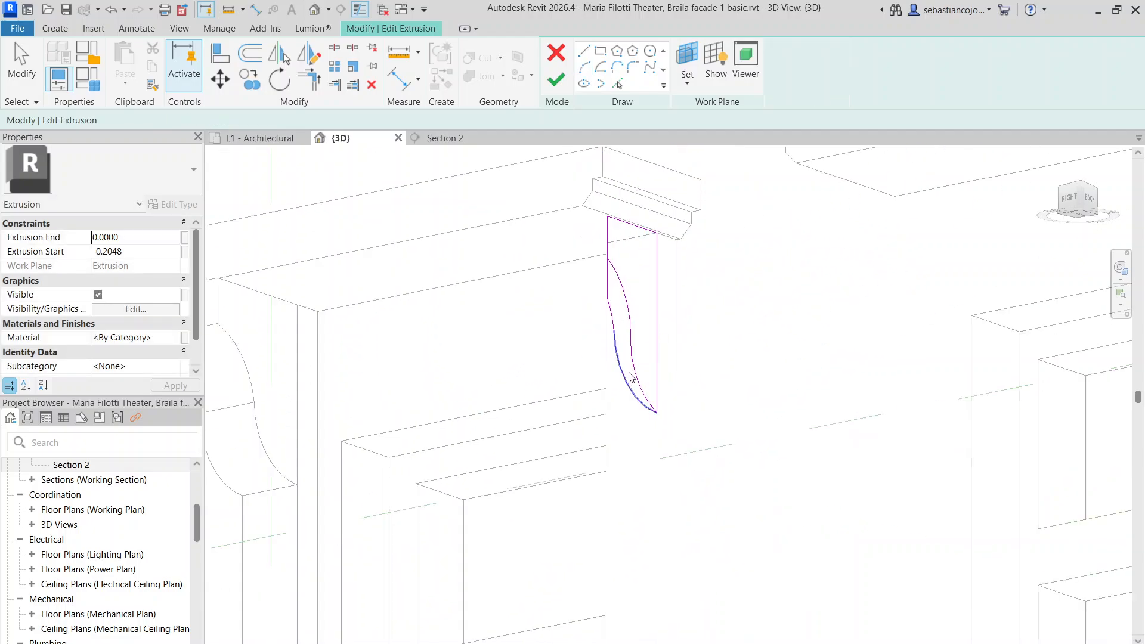
# Delete the extra sketch lines, close the profile with a line to the top corner, and finish
pyautogui.keyDown('ctrl'); pyautogui.click(615, 294); pyautogui.keyUp('ctrl')
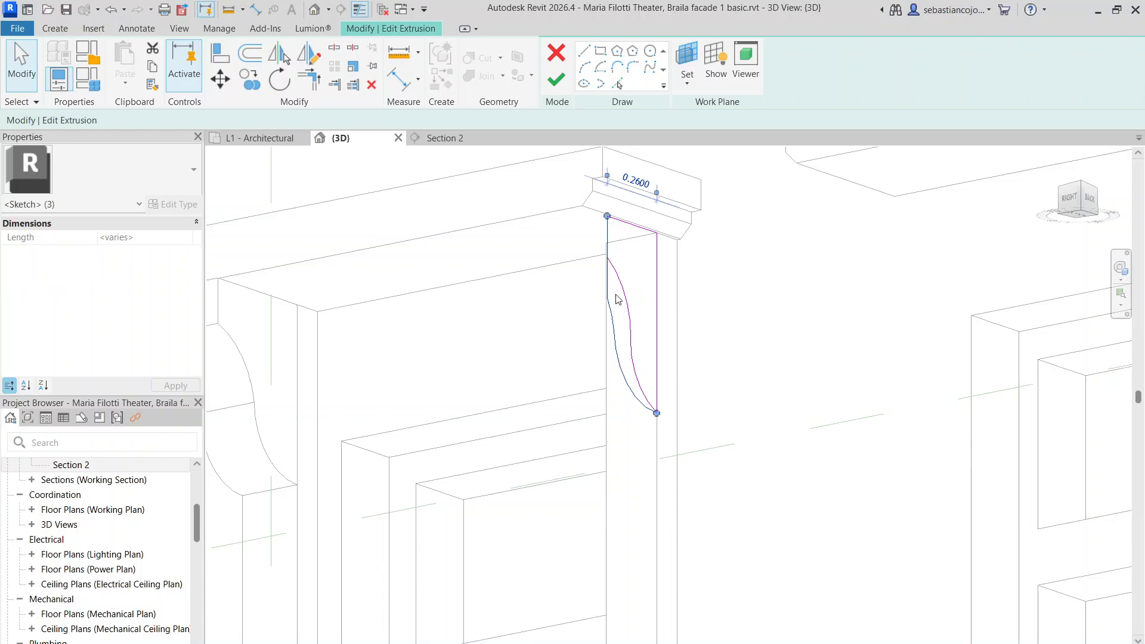
pyautogui.press('Delete')
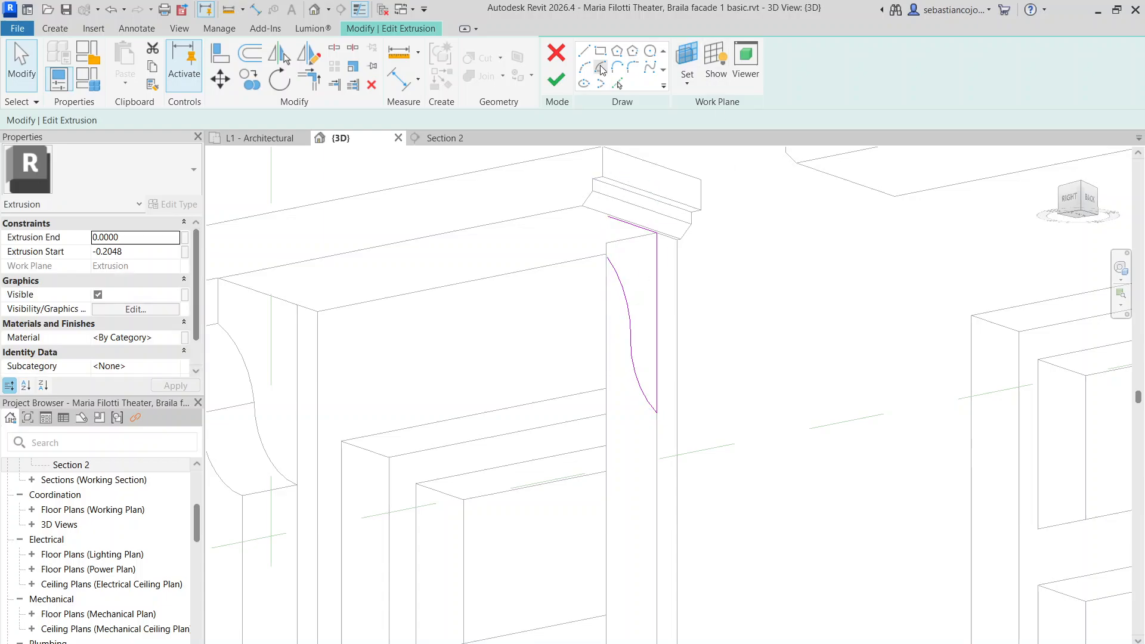
pyautogui.click(607, 256)
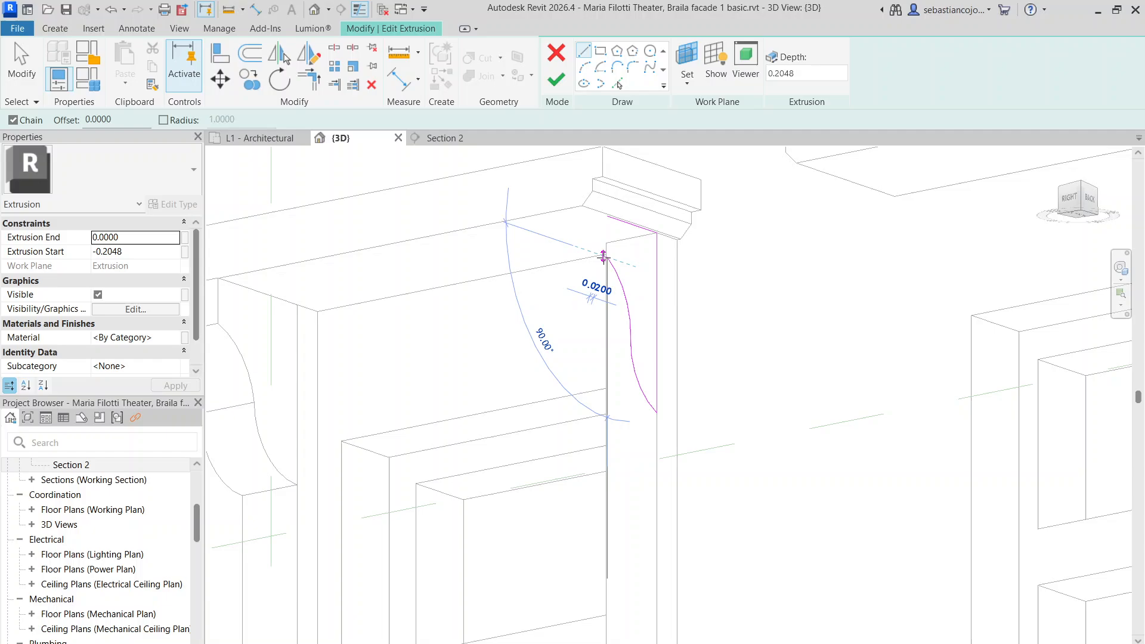
pyautogui.click(608, 217)
pyautogui.press('Escape')
pyautogui.press('Escape')
pyautogui.click(558, 85)
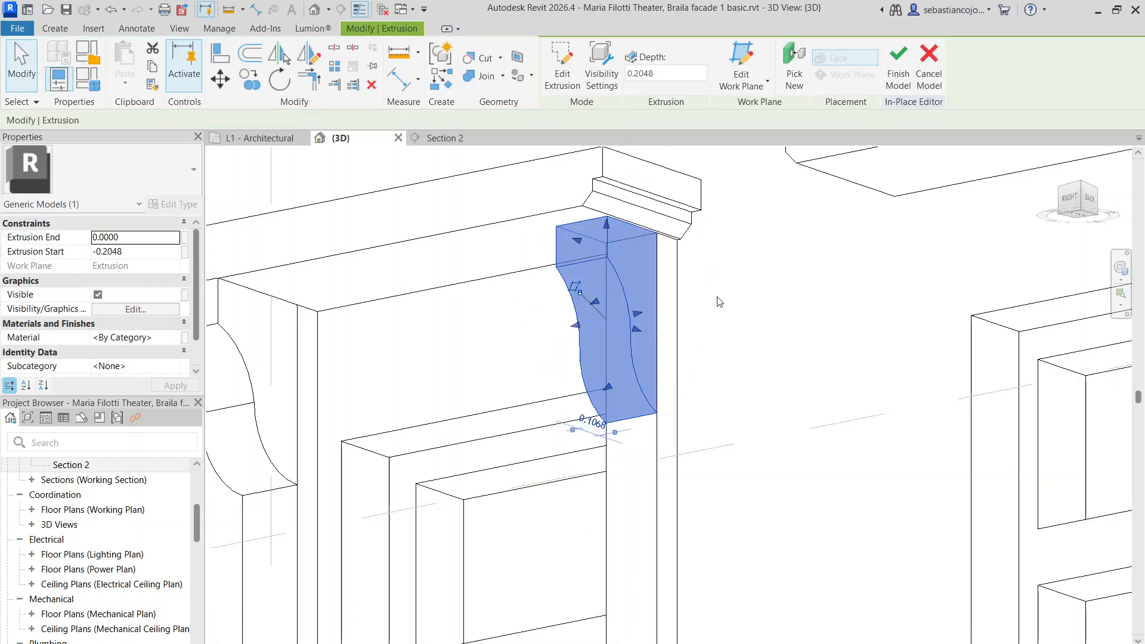
pyautogui.click(718, 300)
pyautogui.scroll(-3, 679, 339)
# Delete the old left bracket and start a Create Similar extrusion from the right bracket
pyautogui.click(450, 341)
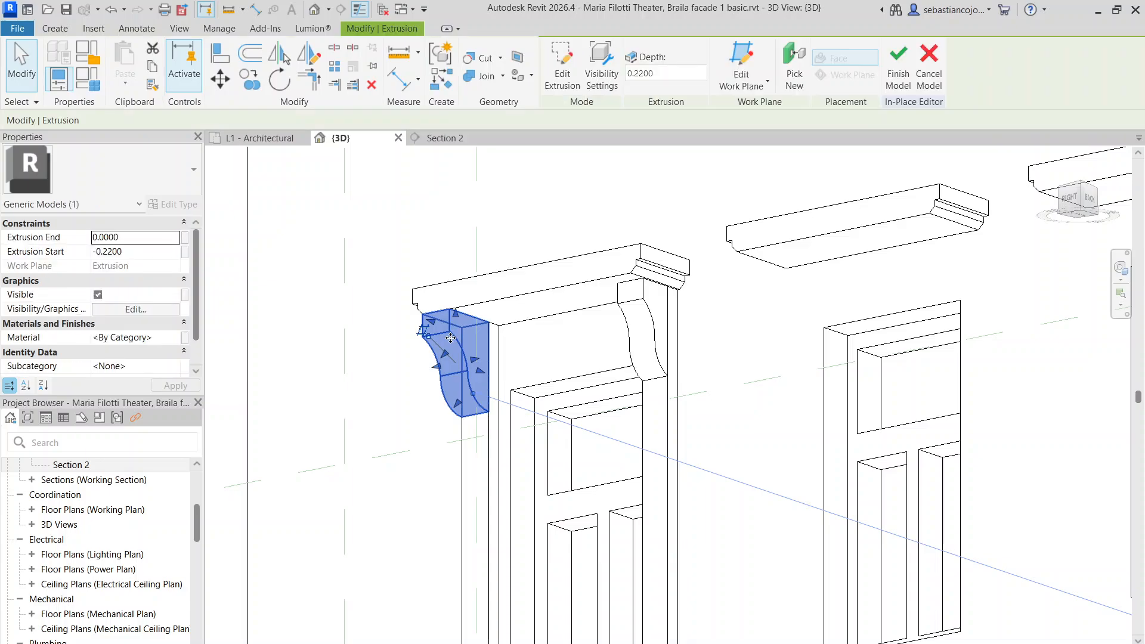
pyautogui.press('Delete')
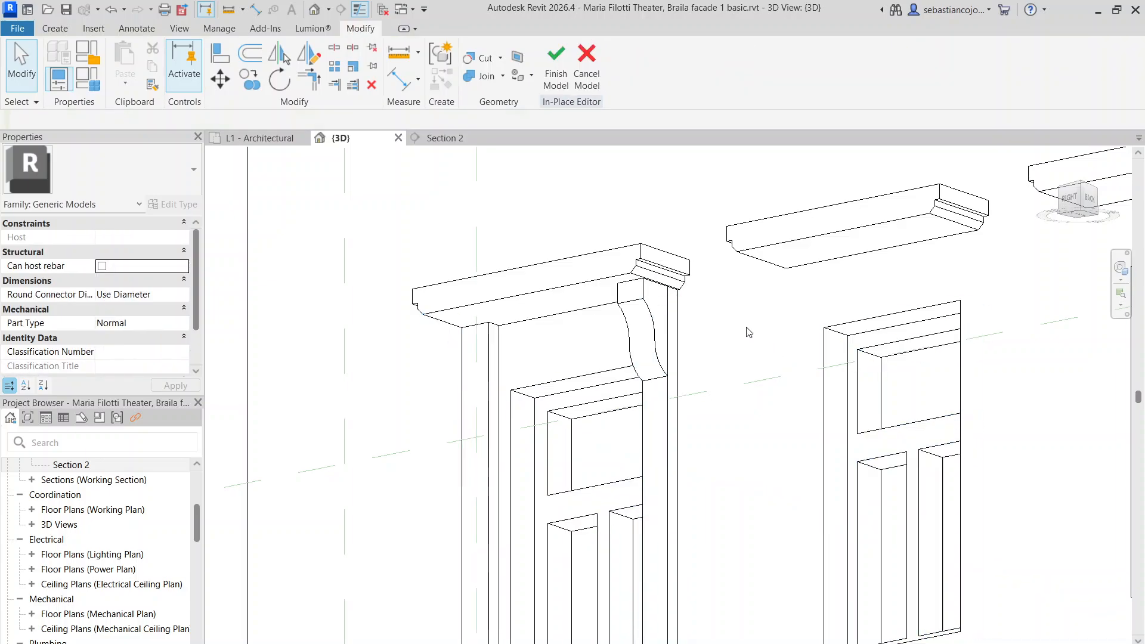
pyautogui.click(642, 310)
pyautogui.rightClick(643, 311)
pyautogui.click(678, 383)
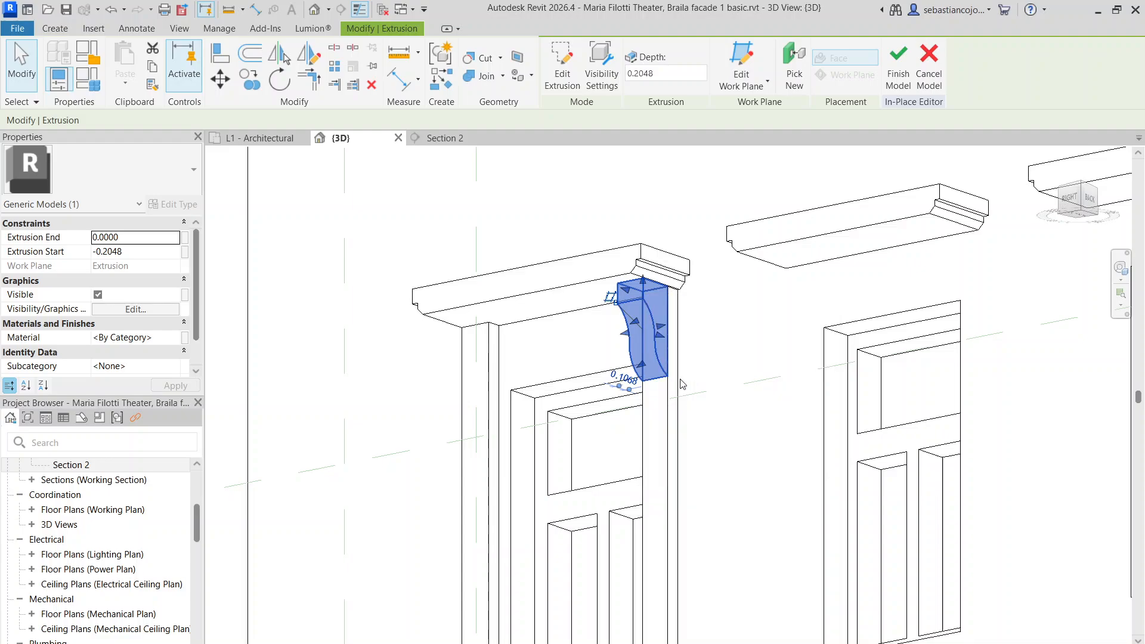
# Use the column face as the work plane and finish the new left bracket sketch
pyautogui.click(687, 83)
pyautogui.click(713, 140)
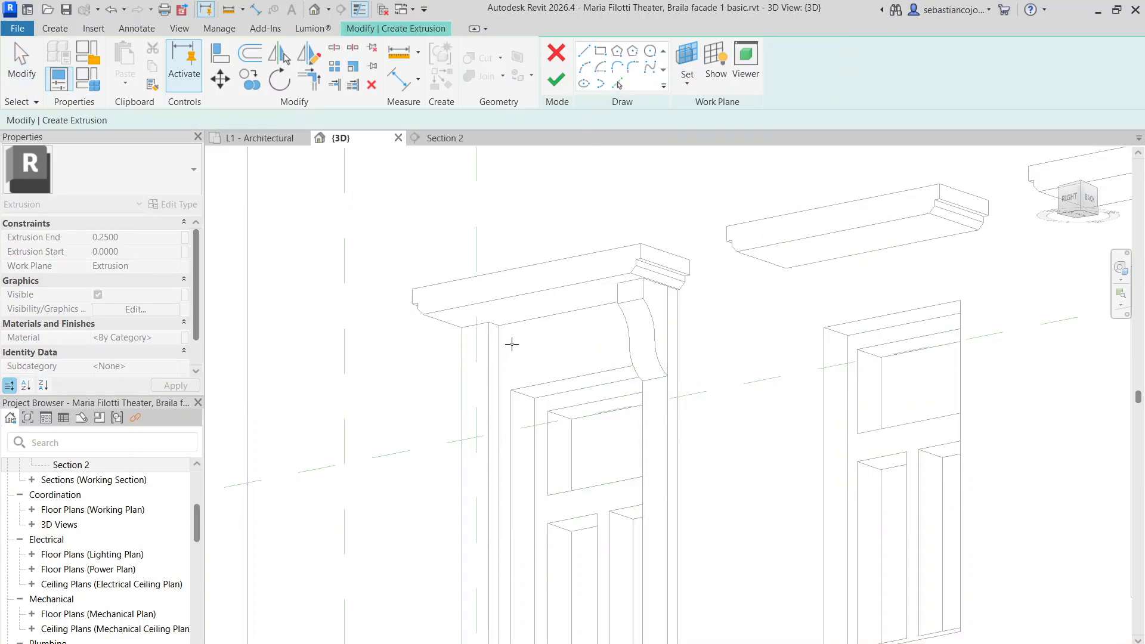
pyautogui.click(493, 343)
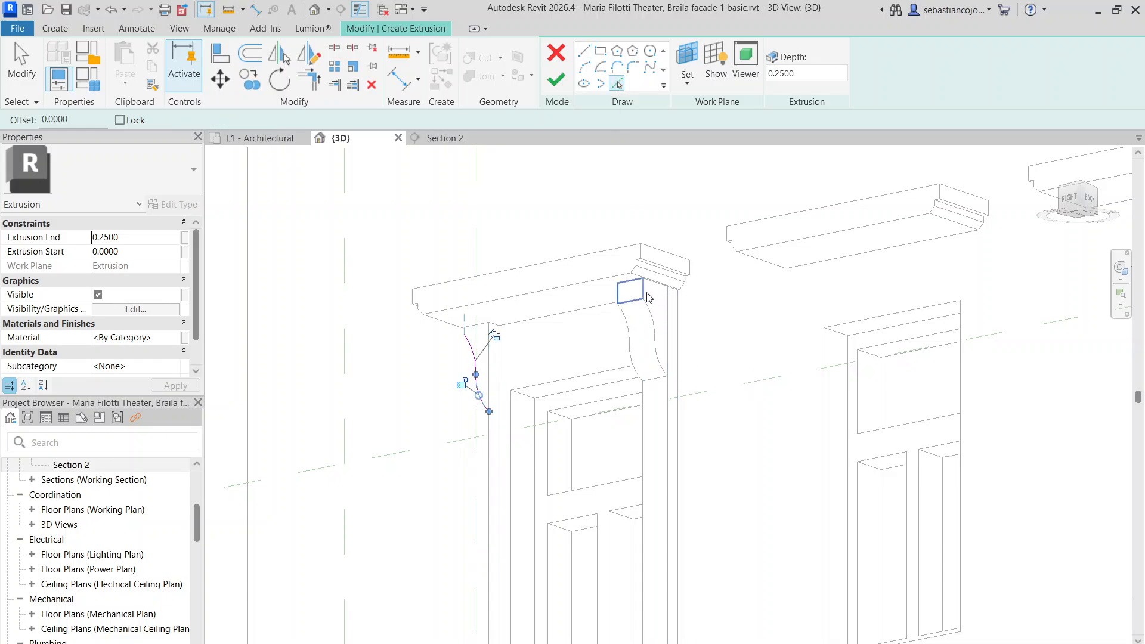
pyautogui.scroll(3, 655, 293)
pyautogui.scroll(-2, 680, 322)
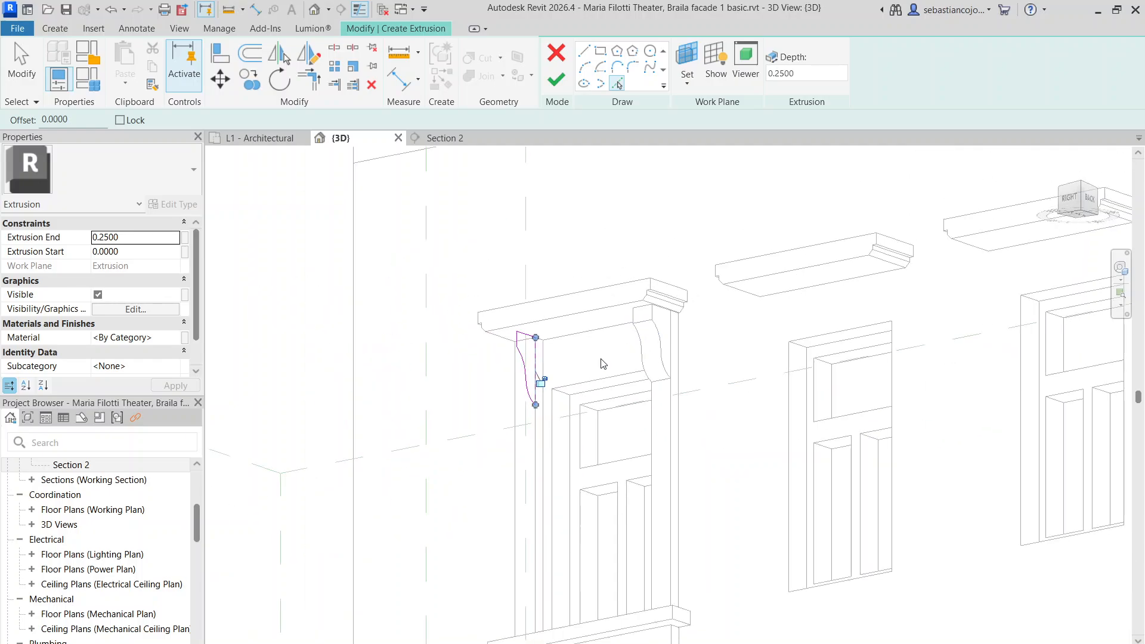
pyautogui.click(555, 79)
# Set the left bracket's extents to -0.2200 and 0.0000, then finish the in-place model
pyautogui.scroll(2, 499, 358)
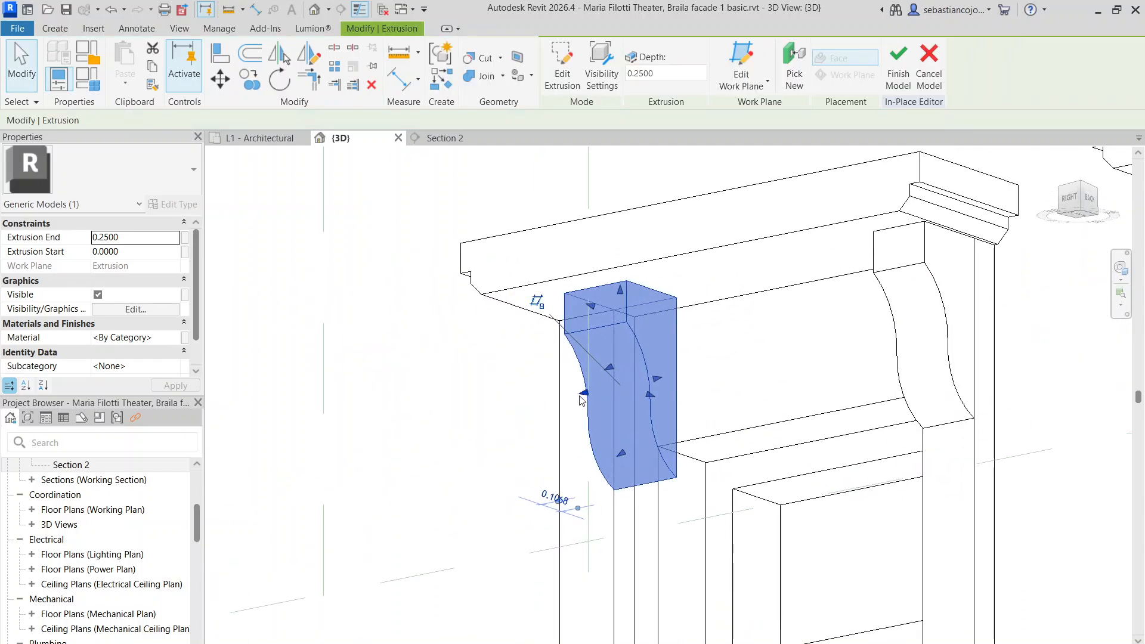
pyautogui.moveTo(583, 393); pyautogui.dragTo(532, 403)
pyautogui.moveTo(658, 380); pyautogui.dragTo(595, 395)
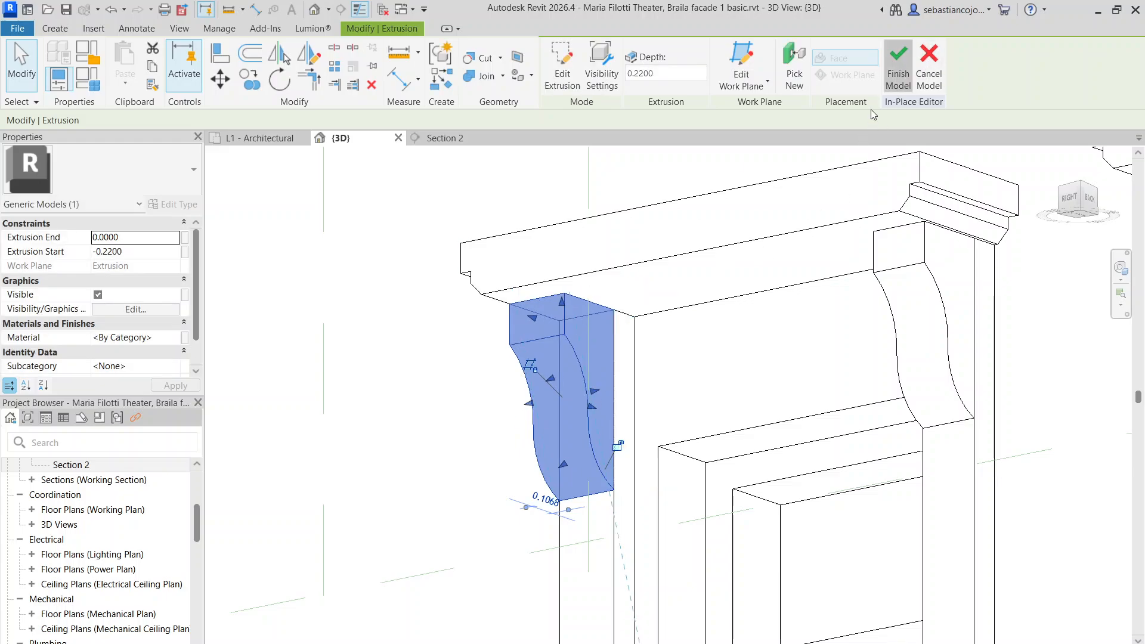
pyautogui.click(898, 66)
pyautogui.scroll(-5, 820, 377)
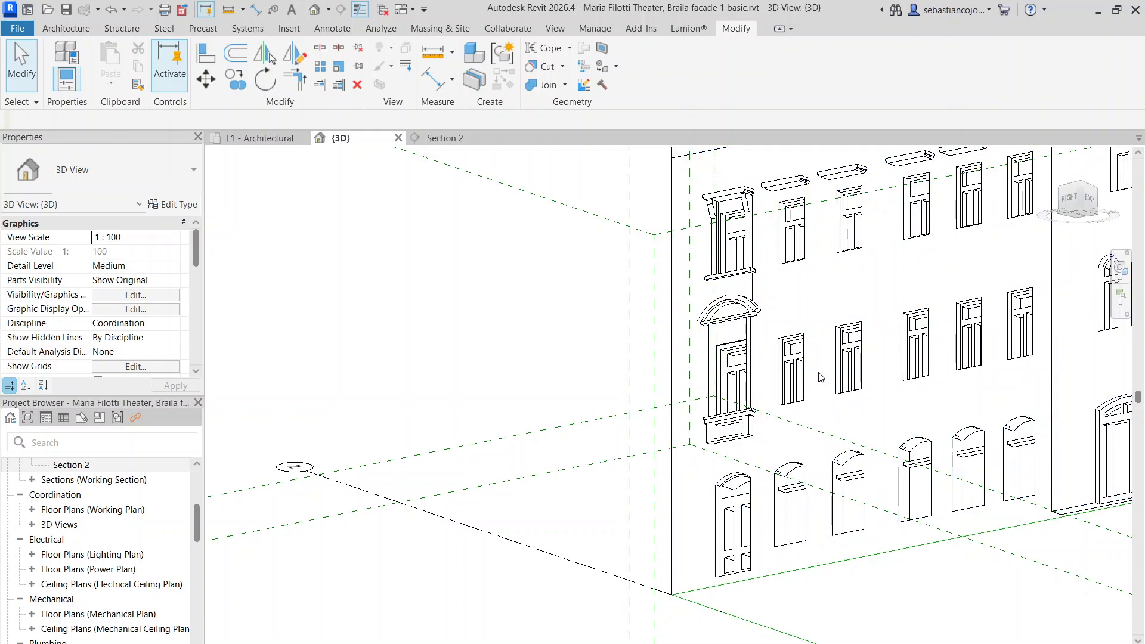
pyautogui.scroll(4, 765, 272)
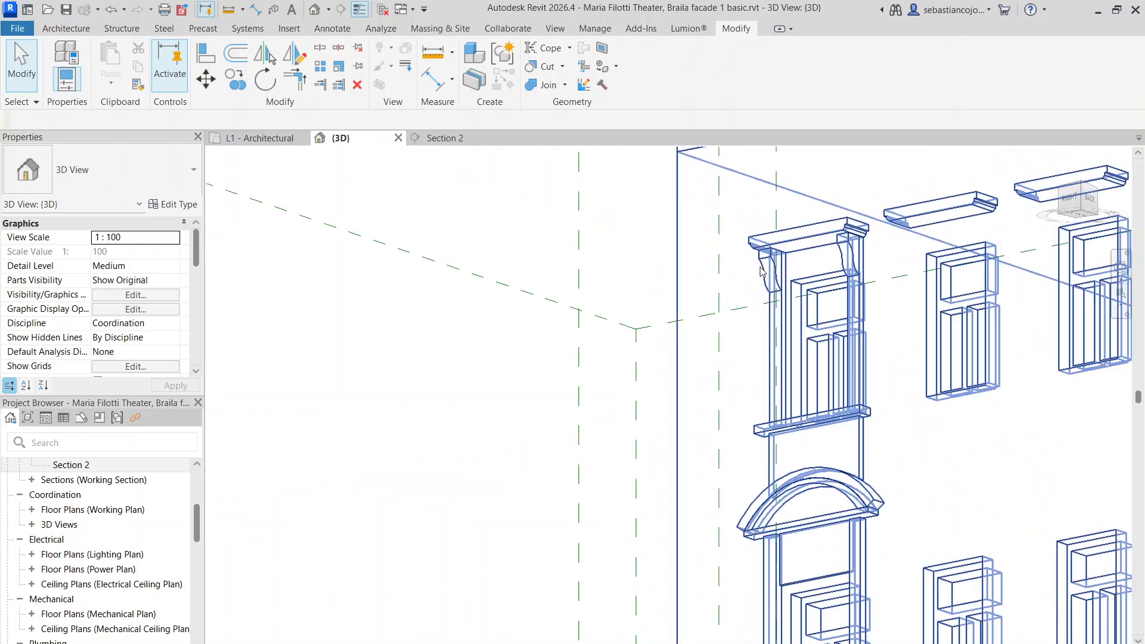
pyautogui.click(765, 271)
pyautogui.scroll(3, 765, 271)
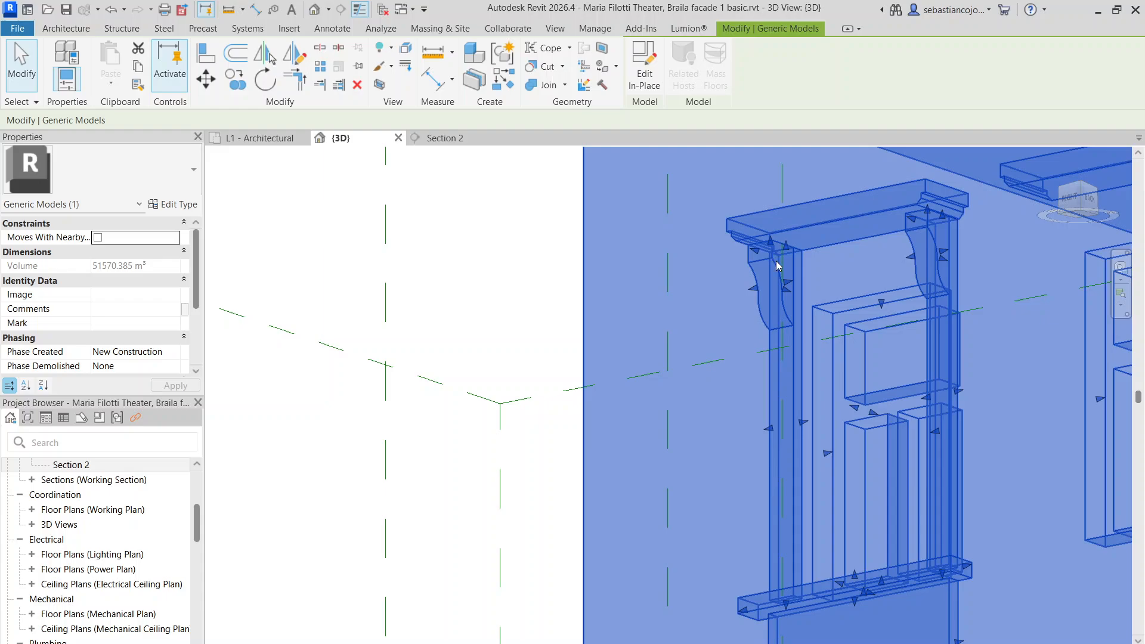
pyautogui.doubleClick(777, 266)
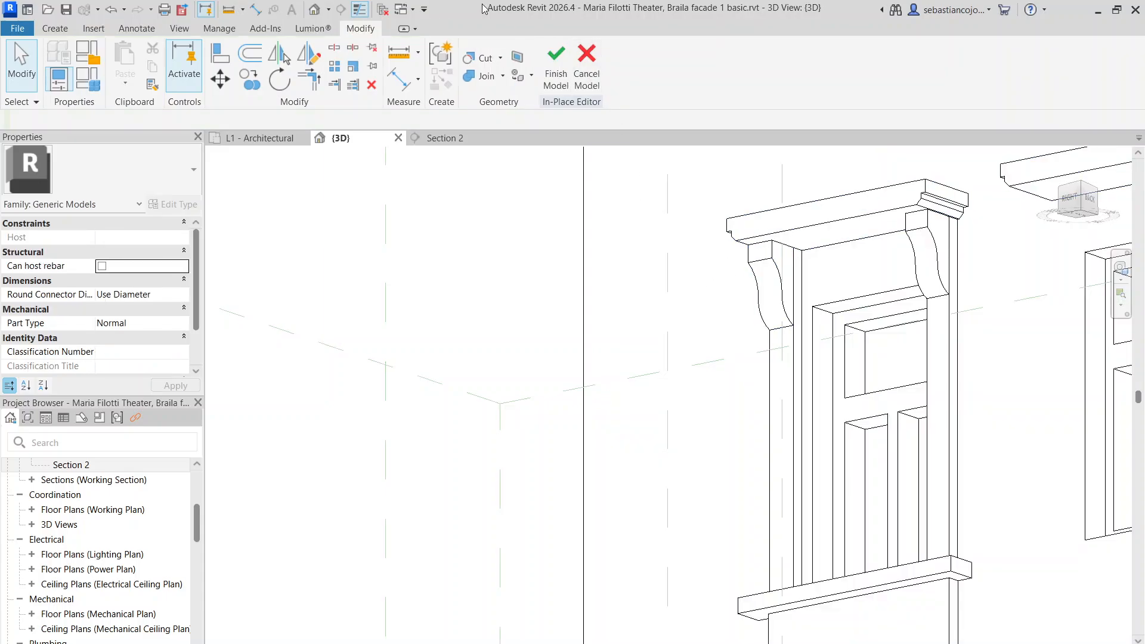
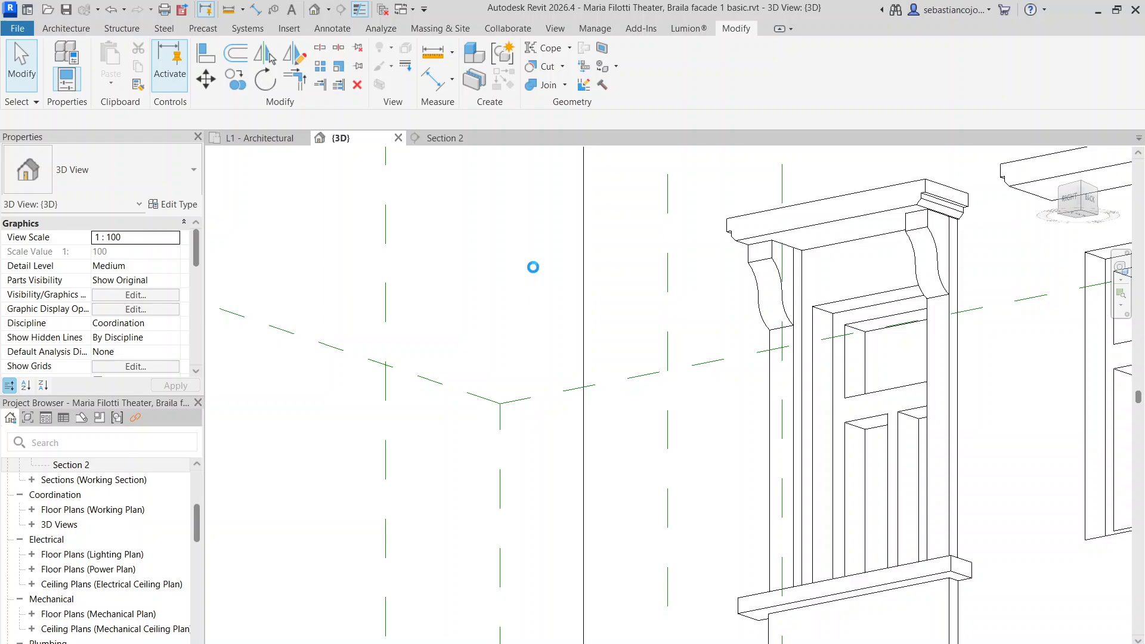
# Reopen the window model in place and copy both scroll brackets toward the arched-pediment window
pyautogui.click(777, 266)
pyautogui.doubleClick(777, 266)
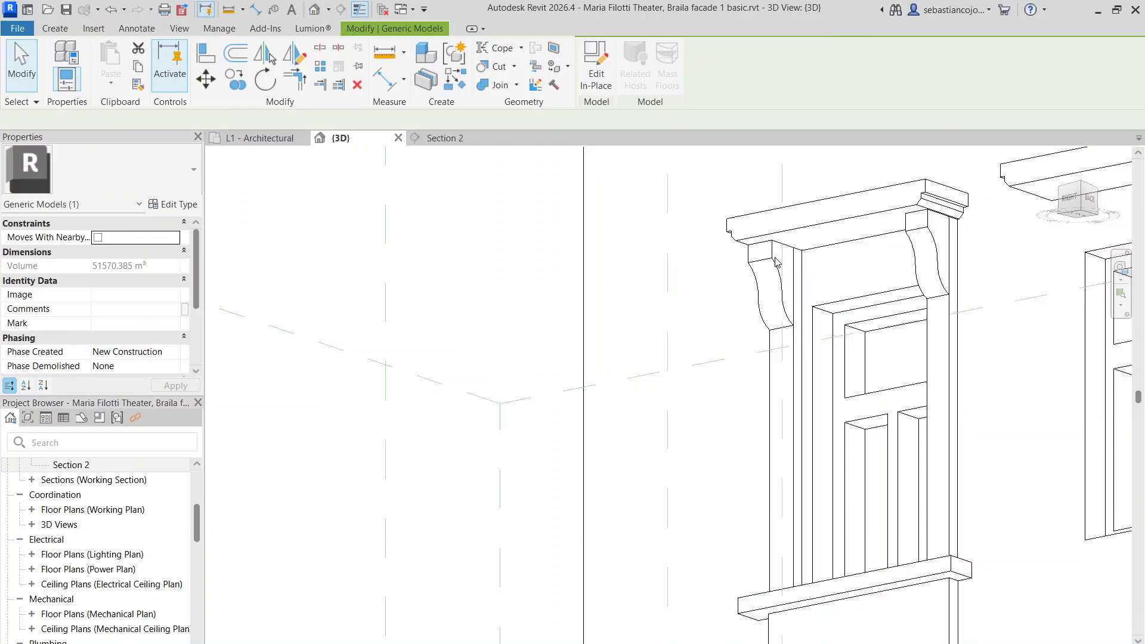
pyautogui.click(775, 274)
pyautogui.moveTo(926, 348); pyautogui.dragTo(829, 367, button='middle')
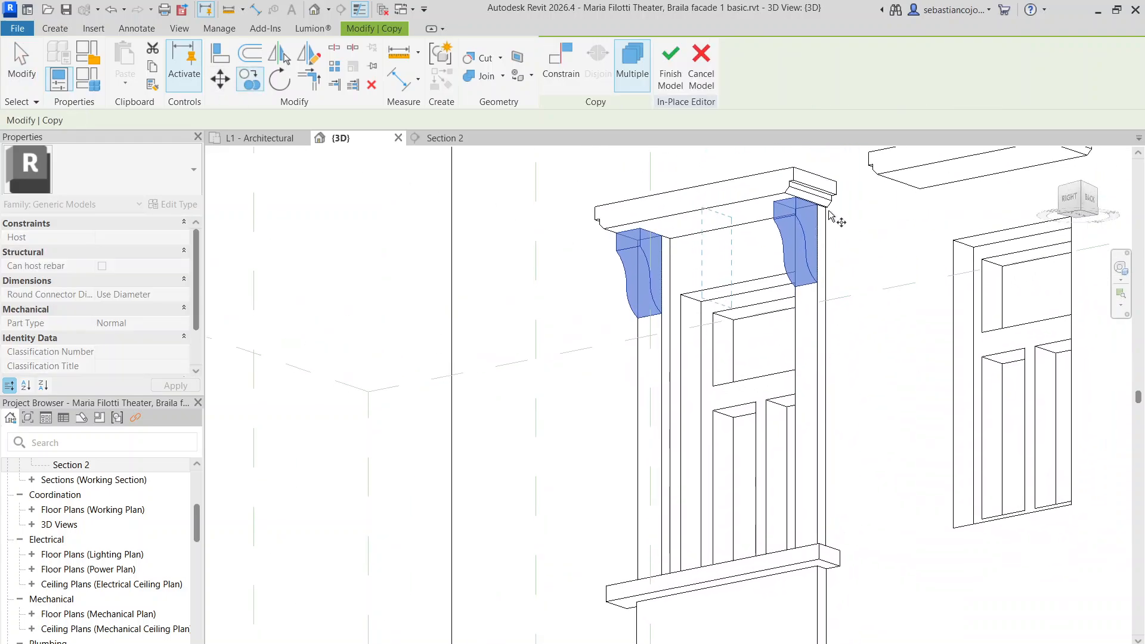
pyautogui.moveTo(821, 429); pyautogui.dragTo(786, 125, button='middle')
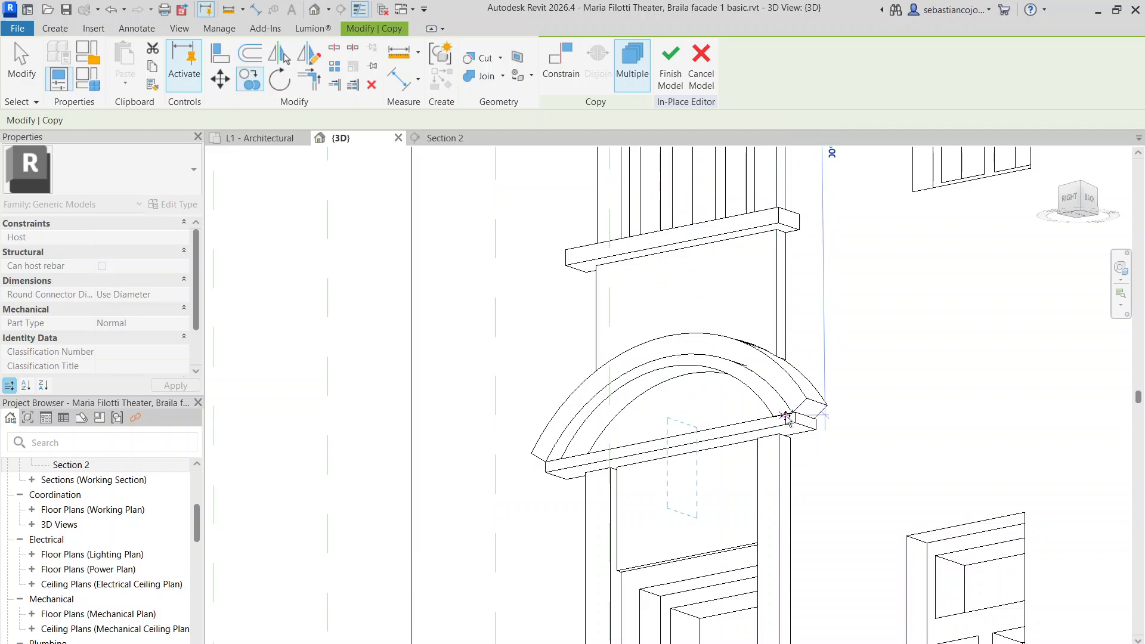
# Drop the copied bracket pair beneath the arched pediment
pyautogui.click(778, 432)
pyautogui.scroll(-4, 781, 392)
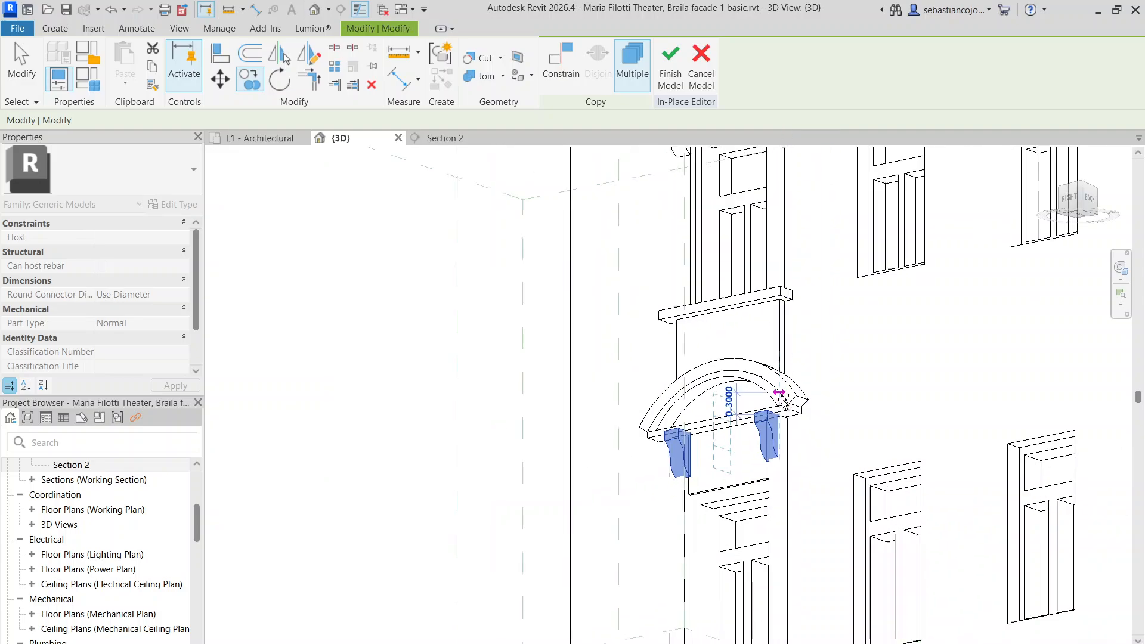
pyautogui.press('Escape')
pyautogui.press('Escape')
pyautogui.scroll(10, 779, 432)
# Resize the right copied bracket's width to match the column at 0.1341
pyautogui.click(751, 421)
pyautogui.scroll(2, 762, 419)
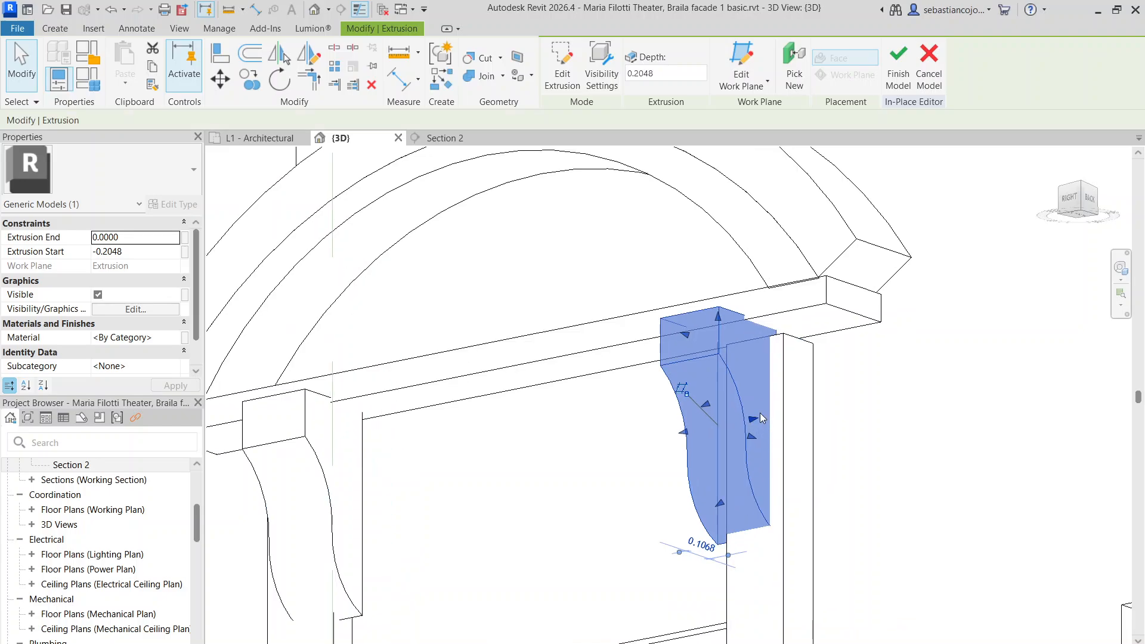
pyautogui.click(782, 439)
pyautogui.moveTo(749, 431)
pyautogui.mouseDown()
pyautogui.moveTo(778, 468)
pyautogui.moveTo(754, 439)
pyautogui.mouseUp()
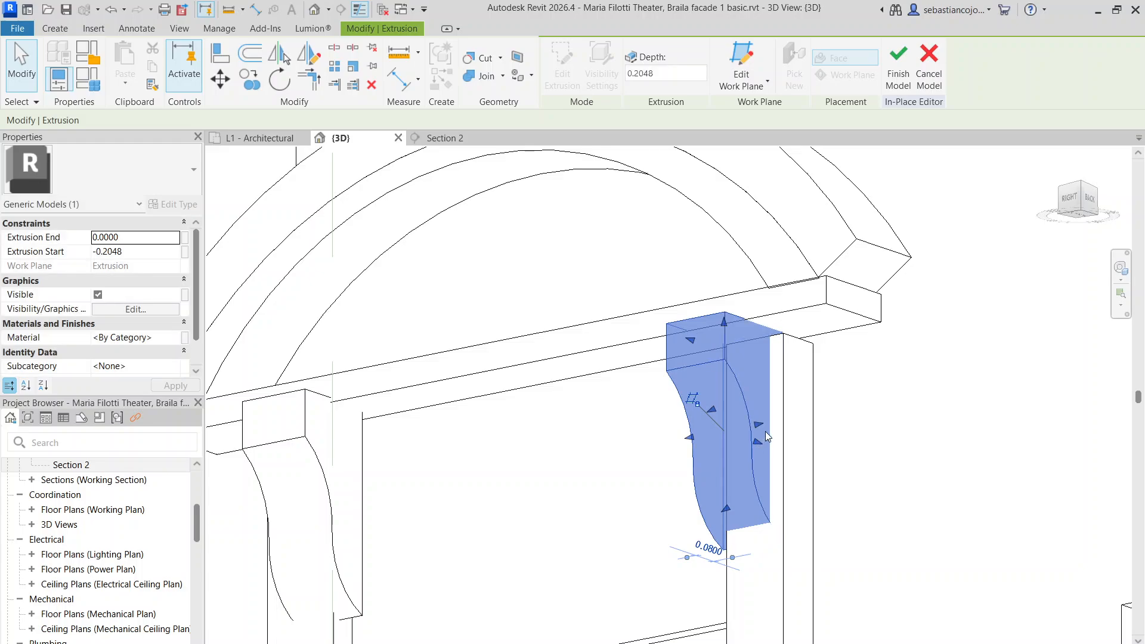
pyautogui.scroll(-3, 773, 445)
pyautogui.click(771, 531)
pyautogui.click(779, 542)
pyautogui.click(761, 449)
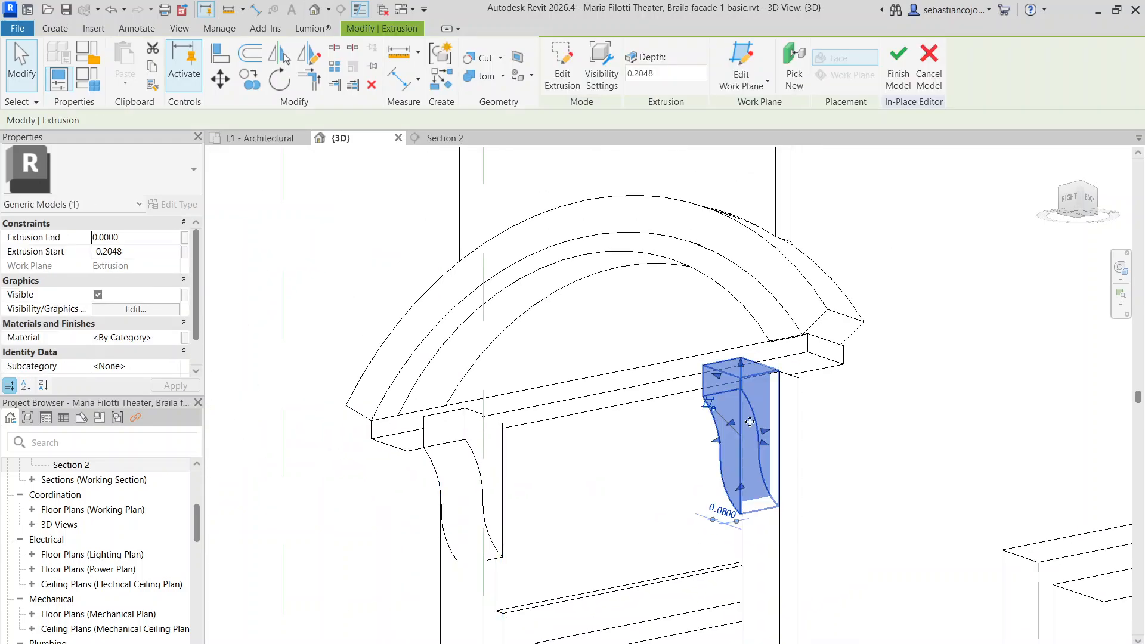
pyautogui.scroll(2, 769, 456)
pyautogui.moveTo(774, 464); pyautogui.dragTo(789, 429)
pyautogui.scroll(-2, 788, 411)
# Cut the right bracket's thickness to about 0.2 and adjust its top height
pyautogui.press('Escape')
pyautogui.click(779, 406)
pyautogui.scroll(2, 779, 407)
pyautogui.moveTo(717, 440); pyautogui.dragTo(739, 445)
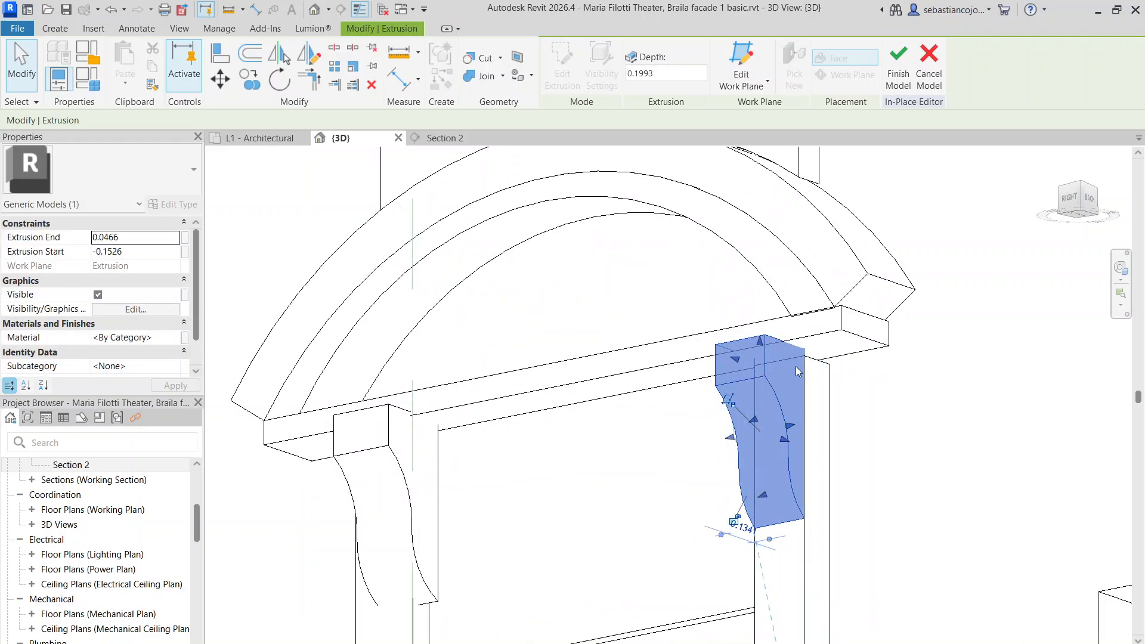
pyautogui.moveTo(760, 341); pyautogui.dragTo(792, 358)
pyautogui.click(842, 404)
pyautogui.click(830, 393)
pyautogui.scroll(-5, 764, 388)
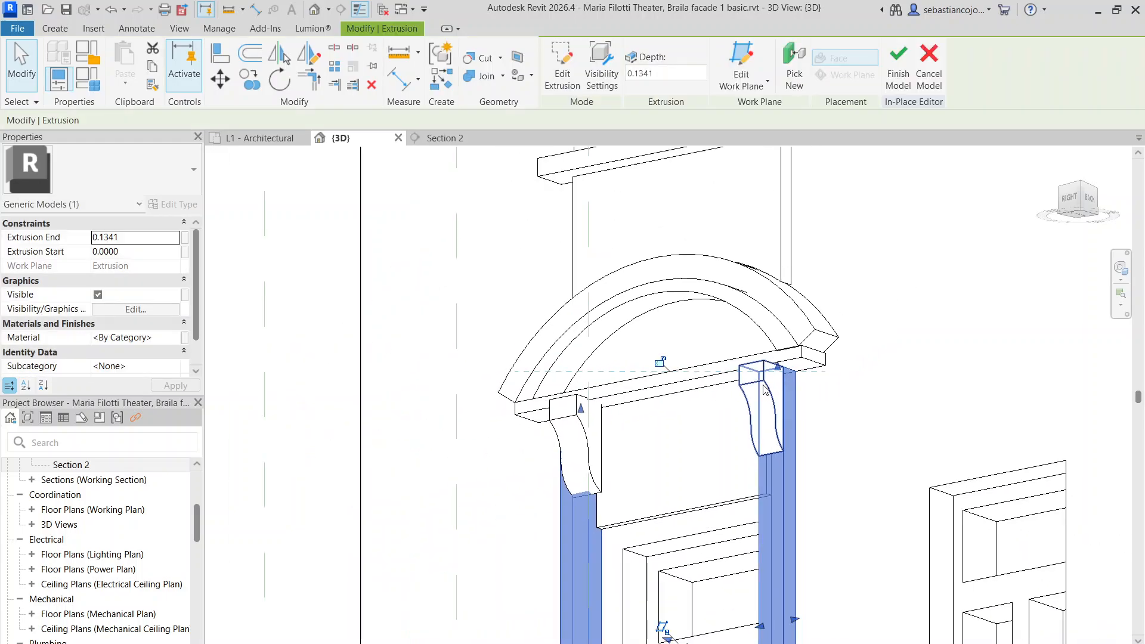
pyautogui.click(489, 398)
pyautogui.scroll(4, 518, 413)
# Reposition the left copied bracket's front and back faces
pyautogui.click(583, 440)
pyautogui.moveTo(594, 452); pyautogui.dragTo(631, 268, button='middle')
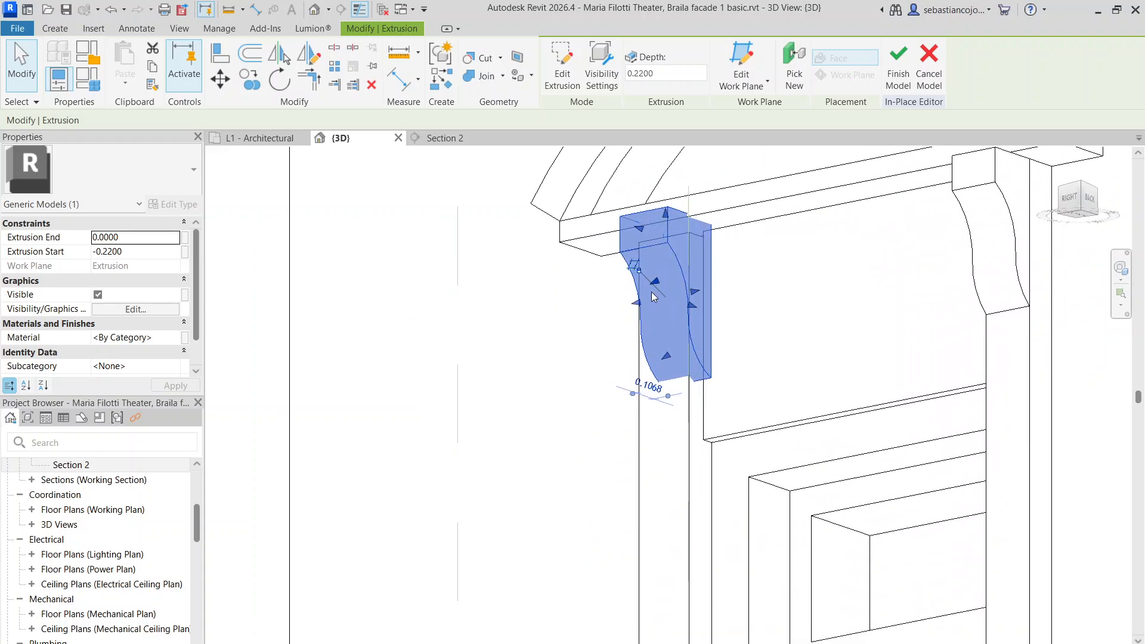
pyautogui.moveTo(627, 303); pyautogui.dragTo(621, 307)
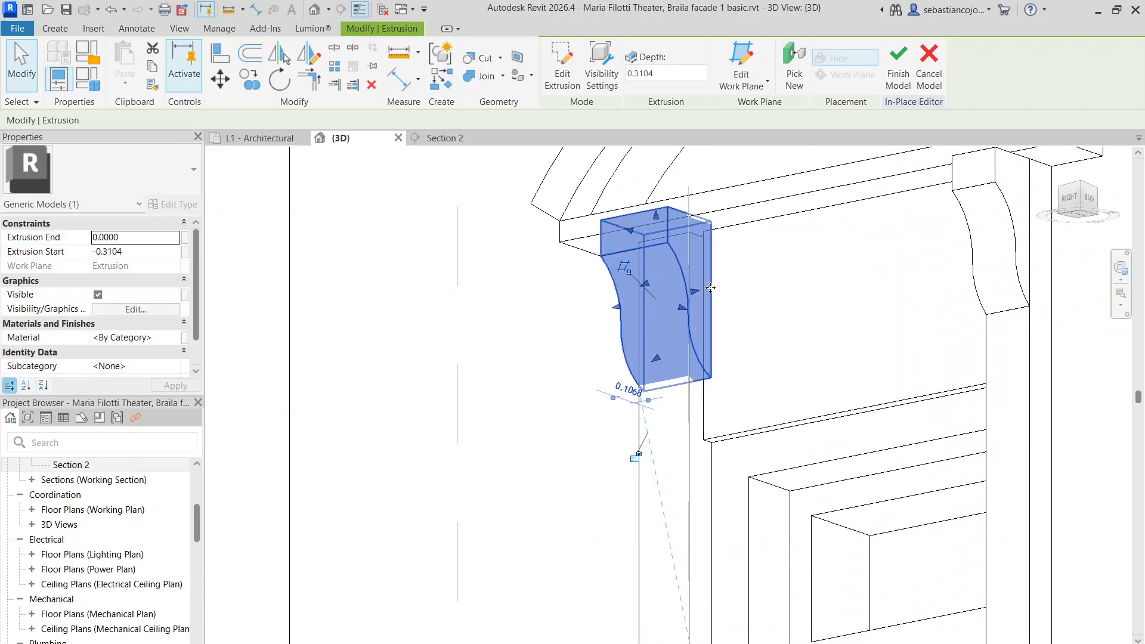
pyautogui.moveTo(696, 292); pyautogui.dragTo(665, 306)
pyautogui.click(706, 317)
# Lower the left bracket's top to align with the pediment ledge, then view the window side-on
pyautogui.click(679, 329)
pyautogui.click(663, 194)
pyautogui.click(648, 220)
pyautogui.moveTo(643, 219); pyautogui.dragTo(633, 245)
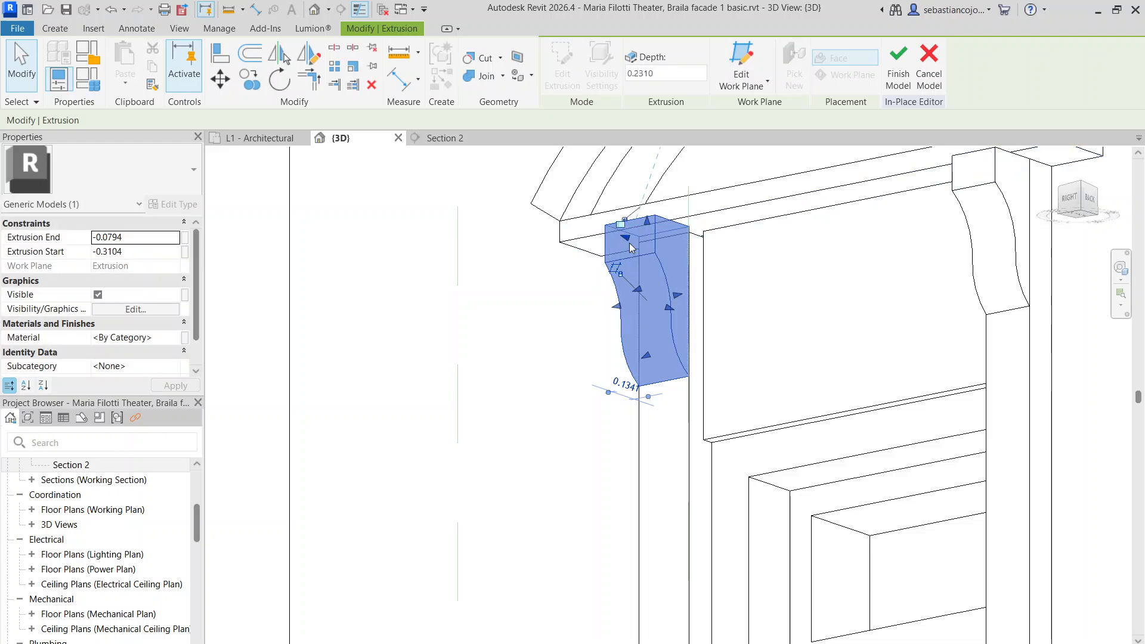
pyautogui.scroll(-3, 645, 272)
pyautogui.click(701, 291)
pyautogui.scroll(-4, 702, 281)
pyautogui.keyDown('shift'); pyautogui.moveTo(674, 272); pyautogui.dragTo(823, 416, button='middle'); pyautogui.keyUp('shift')
pyautogui.scroll(2, 734, 274)
# Deepen the pediment's horizontal ledge to 0.34
pyautogui.click(674, 247)
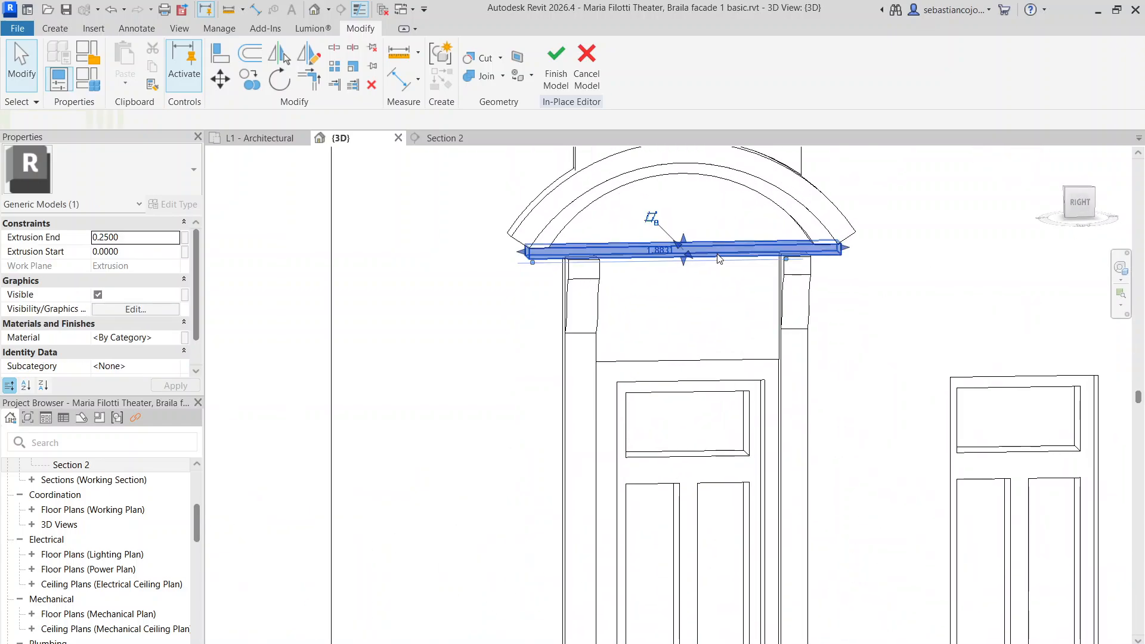
pyautogui.keyDown('shift'); pyautogui.moveTo(674, 247); pyautogui.dragTo(641, 270, button='middle'); pyautogui.keyUp('shift')
pyautogui.scroll(2, 641, 269)
pyautogui.moveTo(658, 260); pyautogui.dragTo(660, 263)
pyautogui.click(677, 184)
# Move the inner arch outward to the outer arch and deepen it to 0.3010
pyautogui.scroll(-2, 637, 215)
pyautogui.keyDown('shift'); pyautogui.moveTo(639, 220); pyautogui.dragTo(697, 160, button='middle'); pyautogui.keyUp('shift')
pyautogui.keyDown('shift'); pyautogui.moveTo(583, 231); pyautogui.dragTo(516, 253, button='middle'); pyautogui.keyUp('shift')
pyautogui.scroll(3, 621, 192)
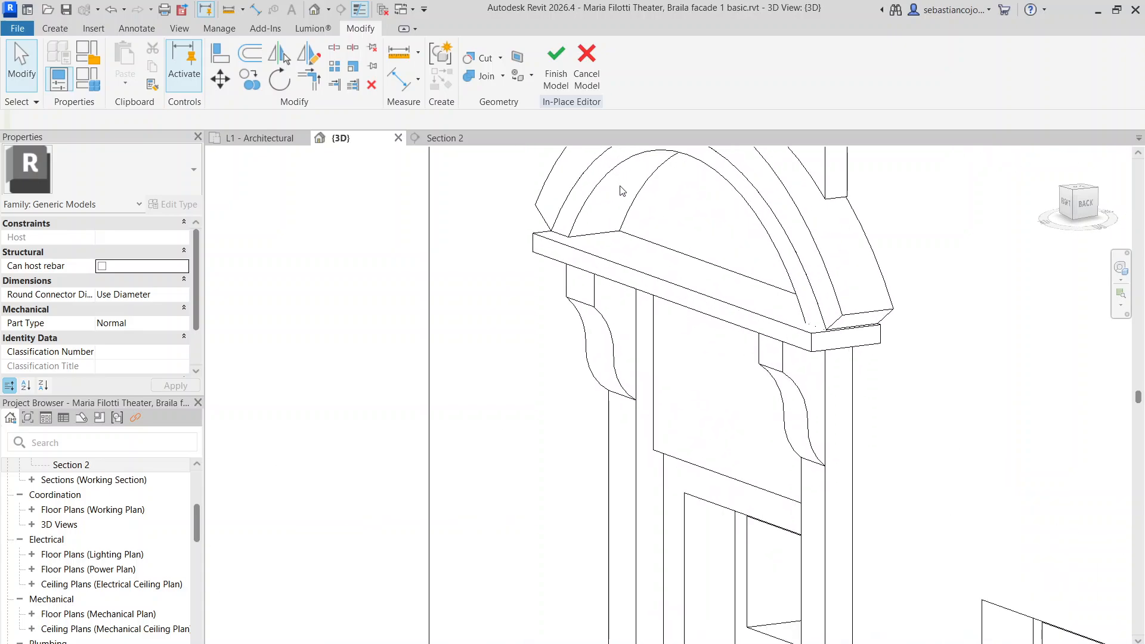
pyautogui.click(586, 205)
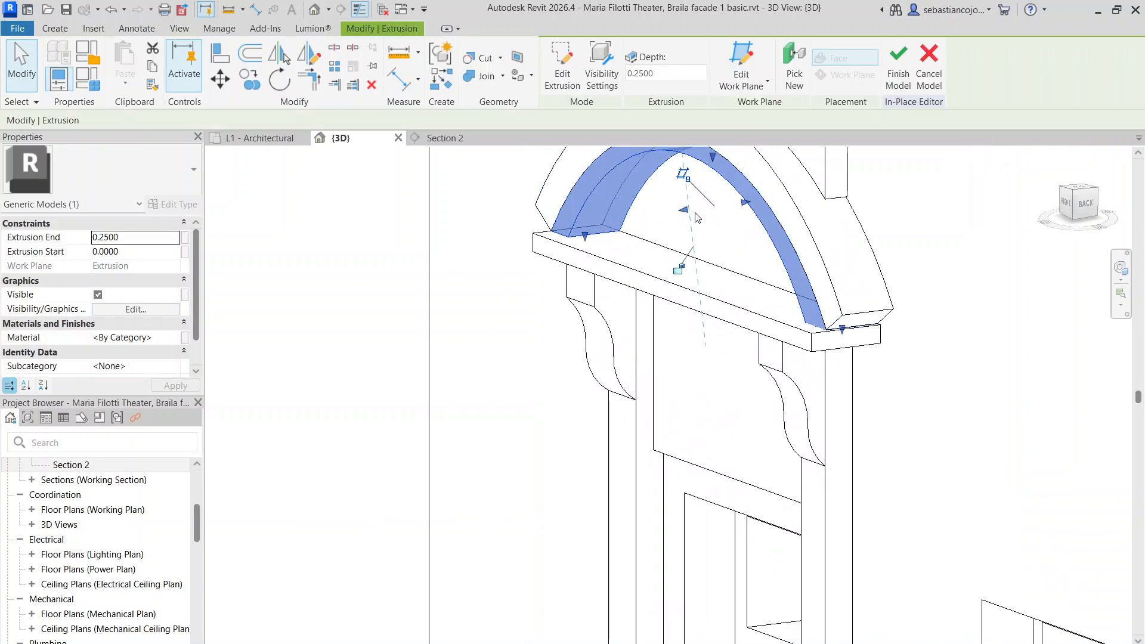
pyautogui.scroll(-4, 598, 231)
pyautogui.scroll(2, 650, 192)
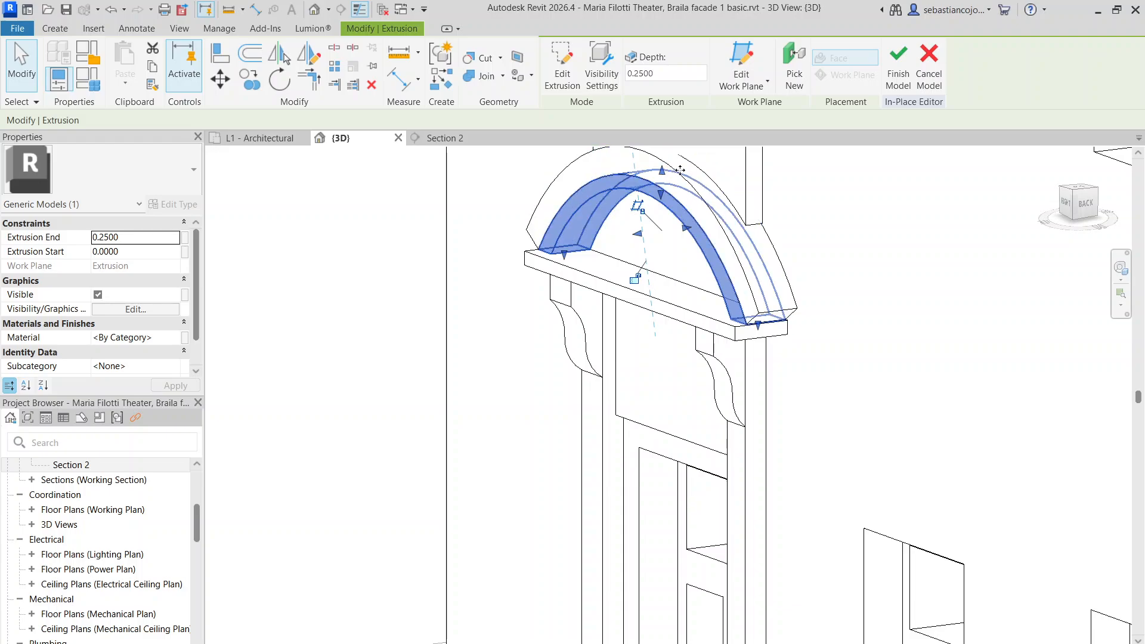
pyautogui.moveTo(680, 170); pyautogui.dragTo(682, 177)
pyautogui.moveTo(637, 219); pyautogui.dragTo(628, 227)
pyautogui.click(662, 246)
pyautogui.scroll(-3, 661, 246)
# Shift the panel below the window sill into place from a straight-on view
pyautogui.scroll(-4, 728, 269)
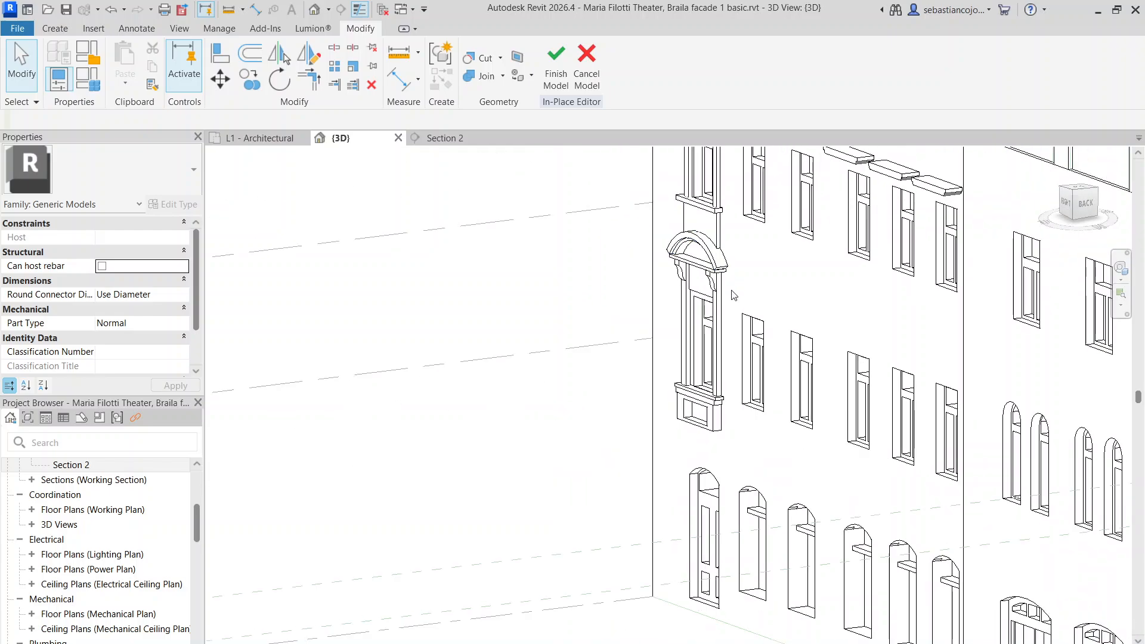
pyautogui.scroll(-3, 764, 339)
pyautogui.scroll(4, 719, 319)
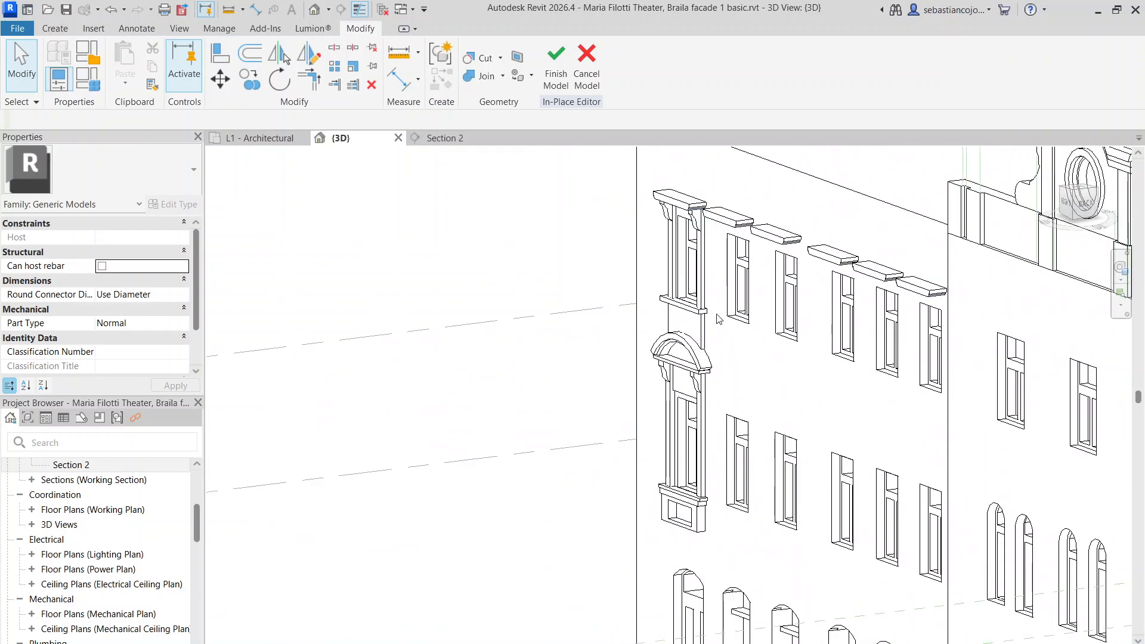
pyautogui.keyDown('shift'); pyautogui.moveTo(719, 319); pyautogui.dragTo(753, 399, button='middle'); pyautogui.keyUp('shift')
pyautogui.scroll(3, 716, 525)
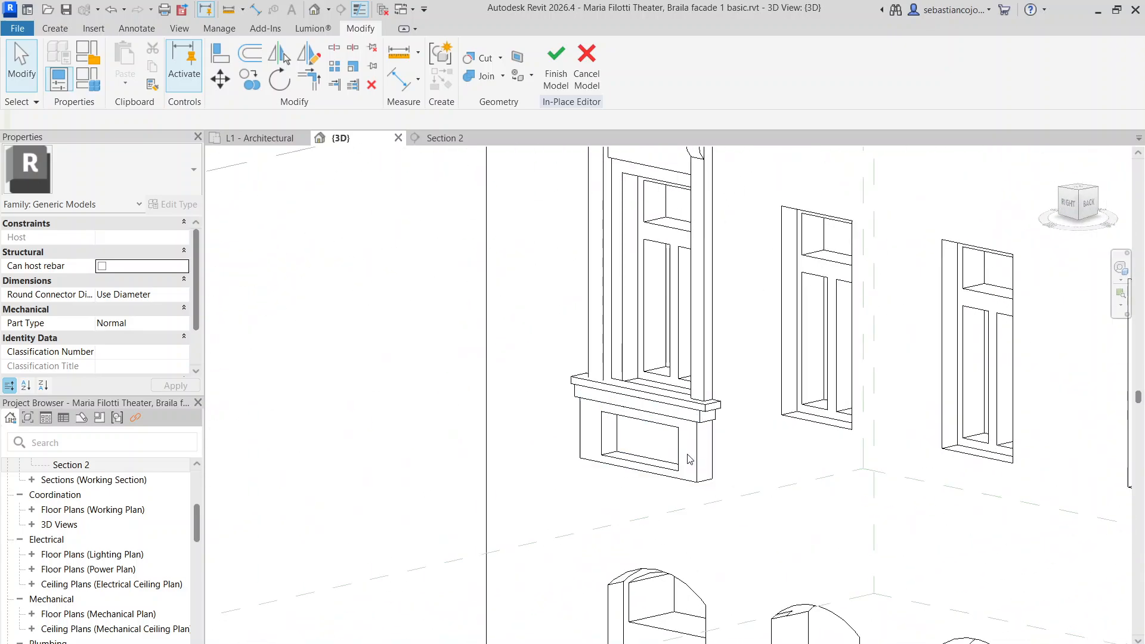
pyautogui.click(694, 457)
pyautogui.scroll(3, 671, 458)
pyautogui.moveTo(604, 426); pyautogui.dragTo(620, 422)
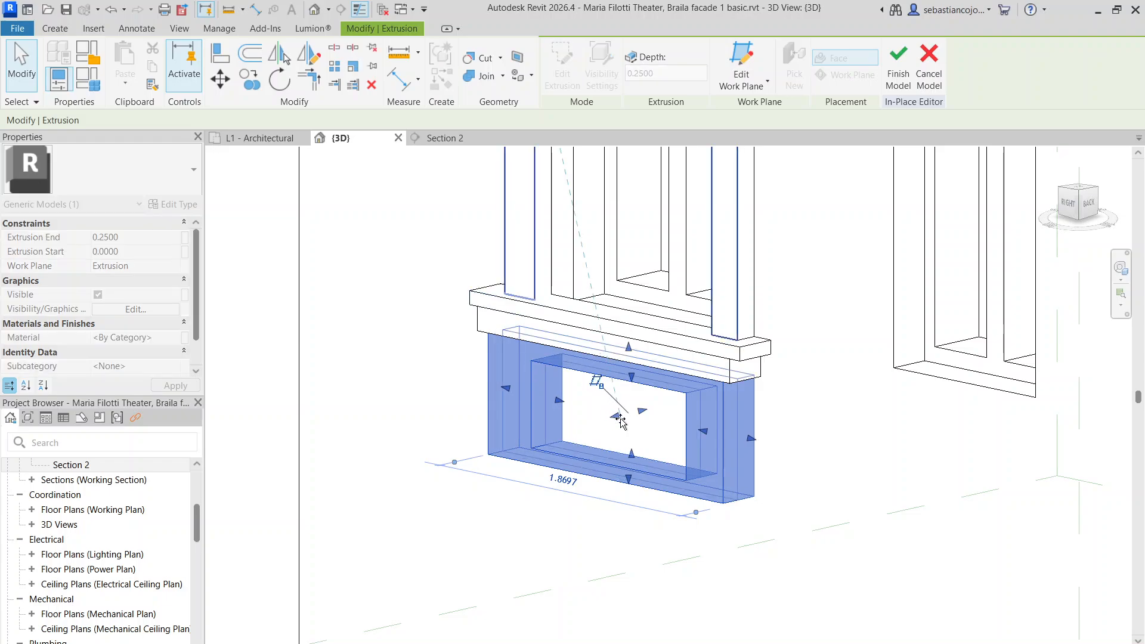
pyautogui.click(800, 410)
# Nudge the lower frame piece under the sill slightly right, then view the facade frontally
pyautogui.click(717, 382)
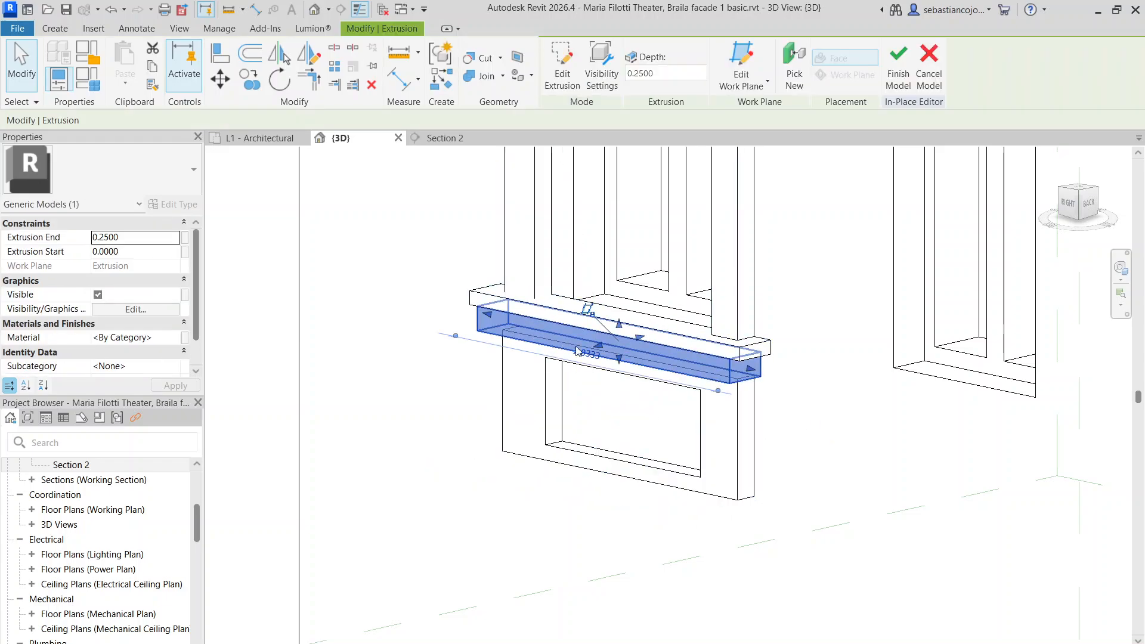
pyautogui.scroll(3, 621, 346)
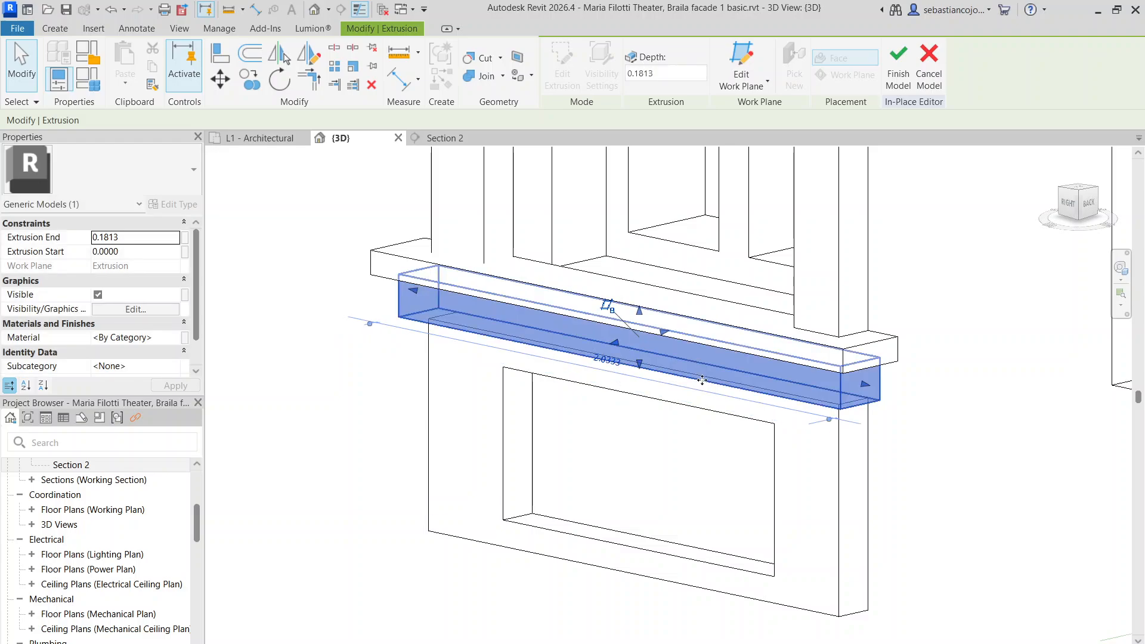
pyautogui.click(623, 376)
pyautogui.moveTo(629, 470); pyautogui.dragTo(643, 473)
pyautogui.click(596, 379)
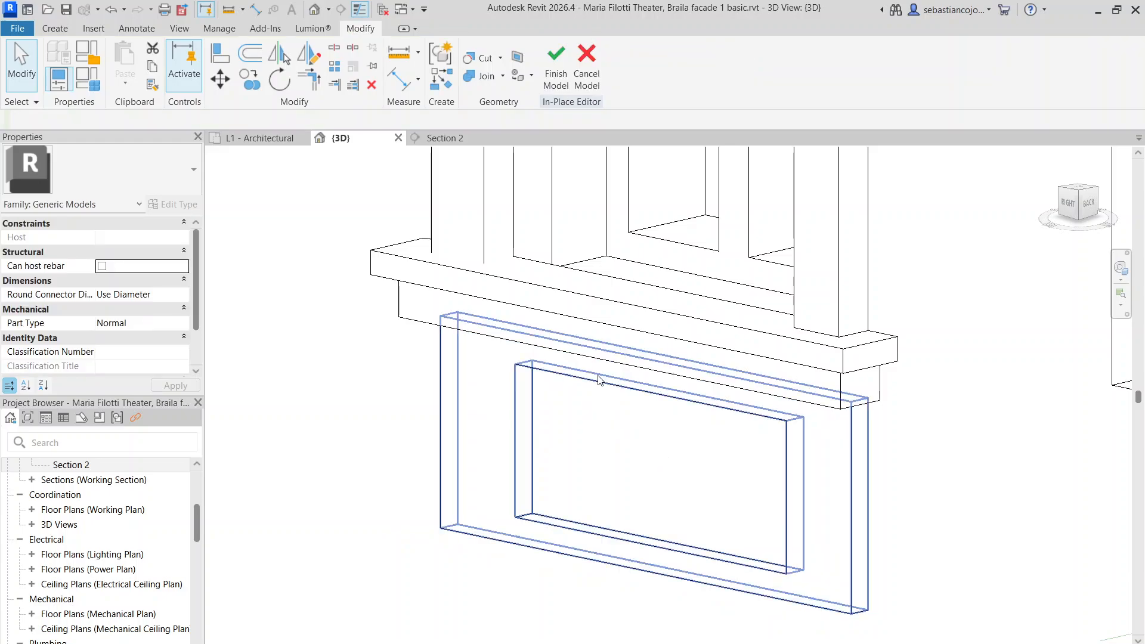
pyautogui.scroll(-5, 603, 358)
pyautogui.scroll(-6, 609, 321)
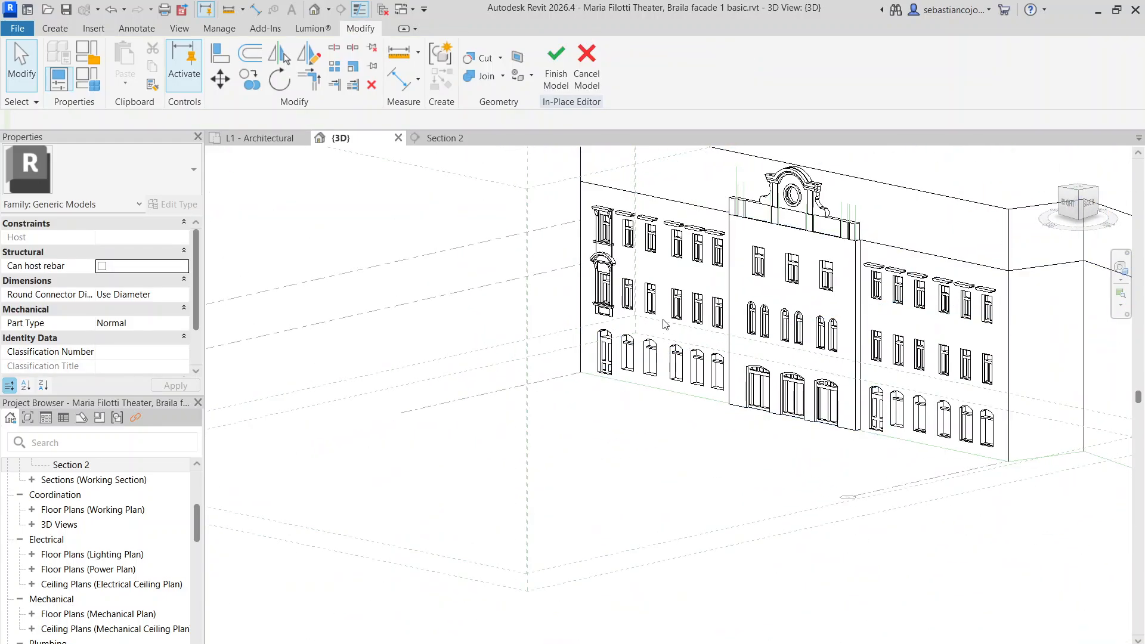
pyautogui.keyDown('shift'); pyautogui.moveTo(608, 320); pyautogui.dragTo(794, 263, button='middle'); pyautogui.keyUp('shift')
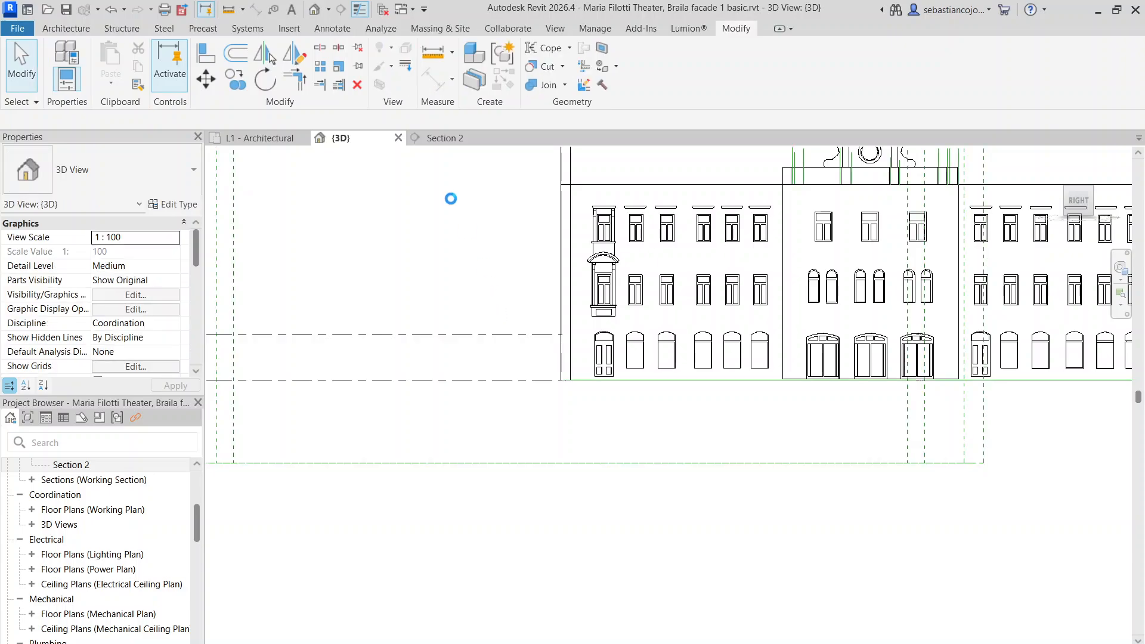
# In Section 2, edit the window model in place and start copying the left window column's pieces
pyautogui.click(442, 139)
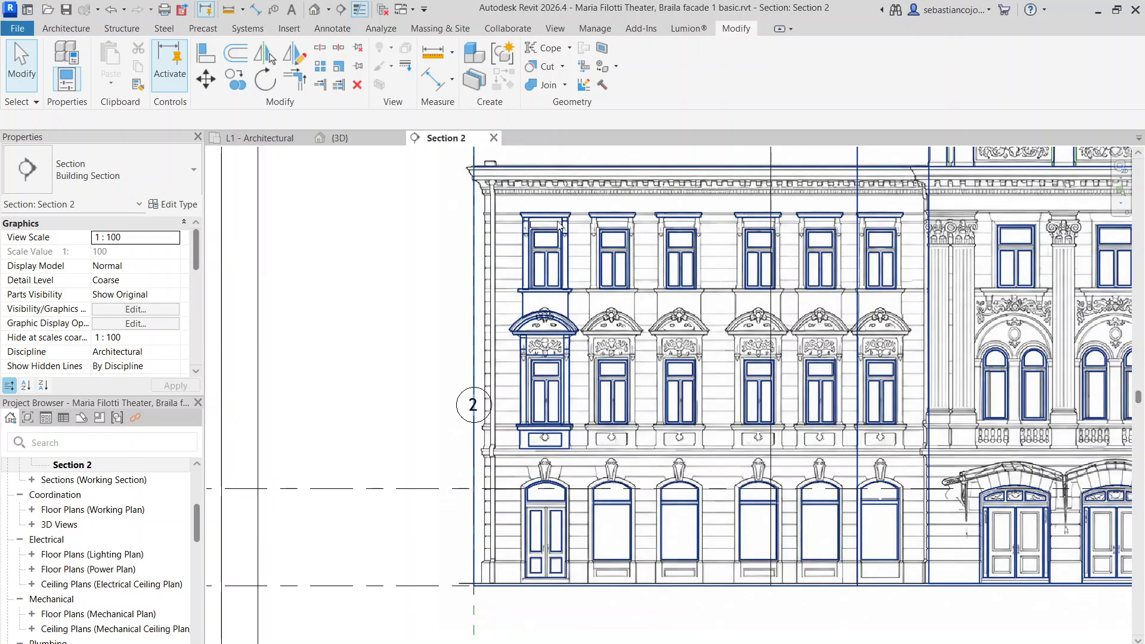
pyautogui.click(525, 225)
pyautogui.scroll(3, 519, 241)
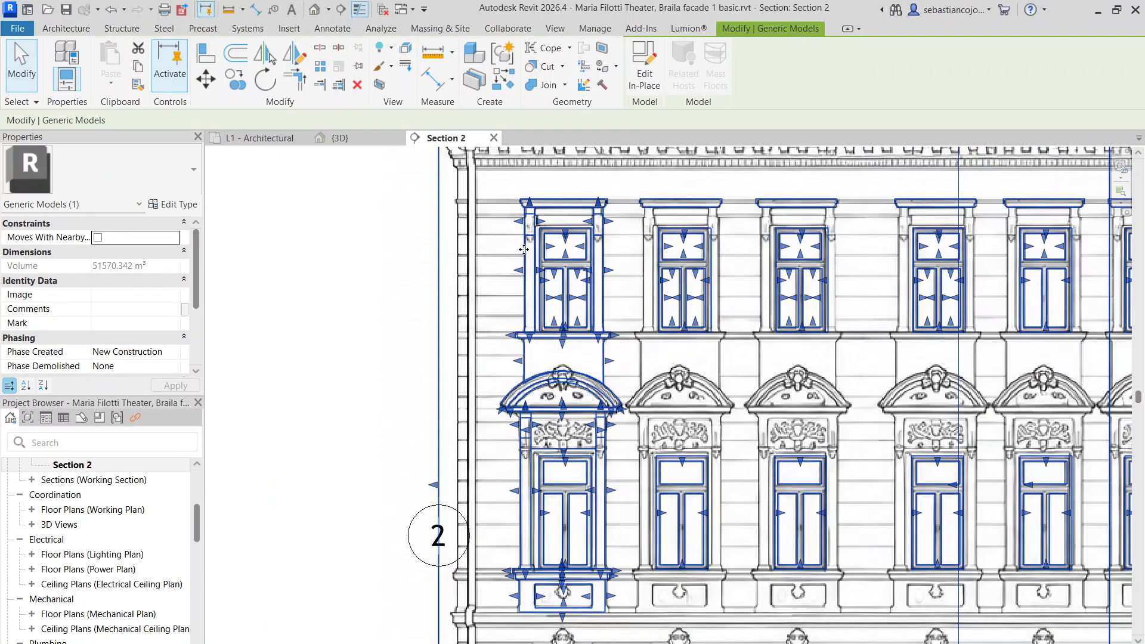
pyautogui.doubleClick(525, 253)
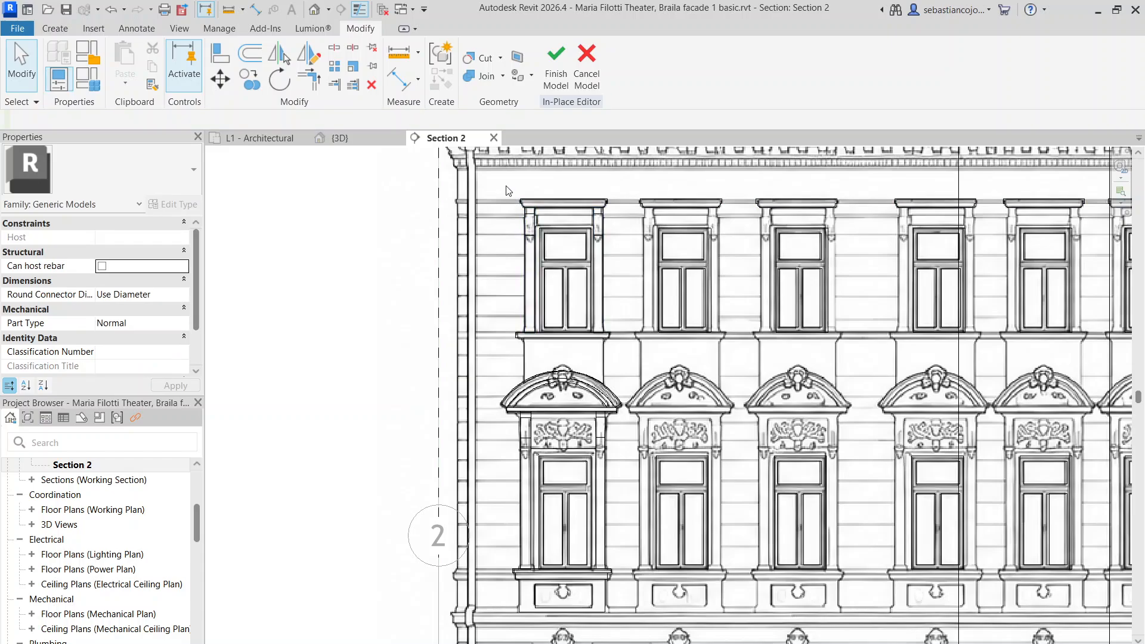
pyautogui.scroll(-2, 507, 191)
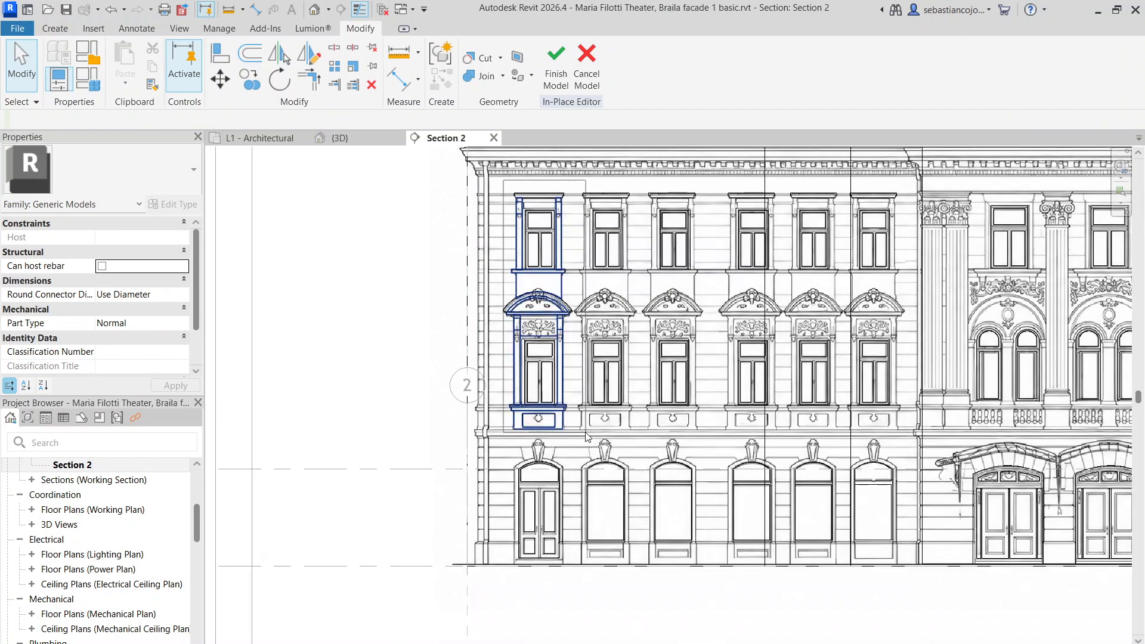
pyautogui.moveTo(576, 443); pyautogui.dragTo(576, 443)
pyautogui.scroll(4, 537, 385)
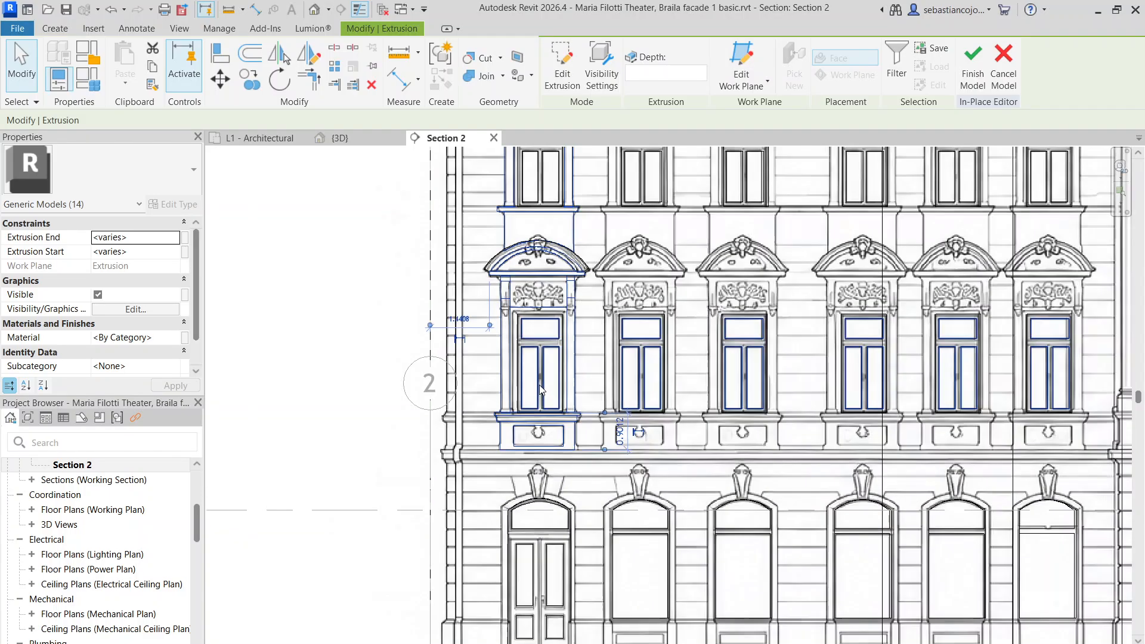
pyautogui.scroll(-3, 495, 371)
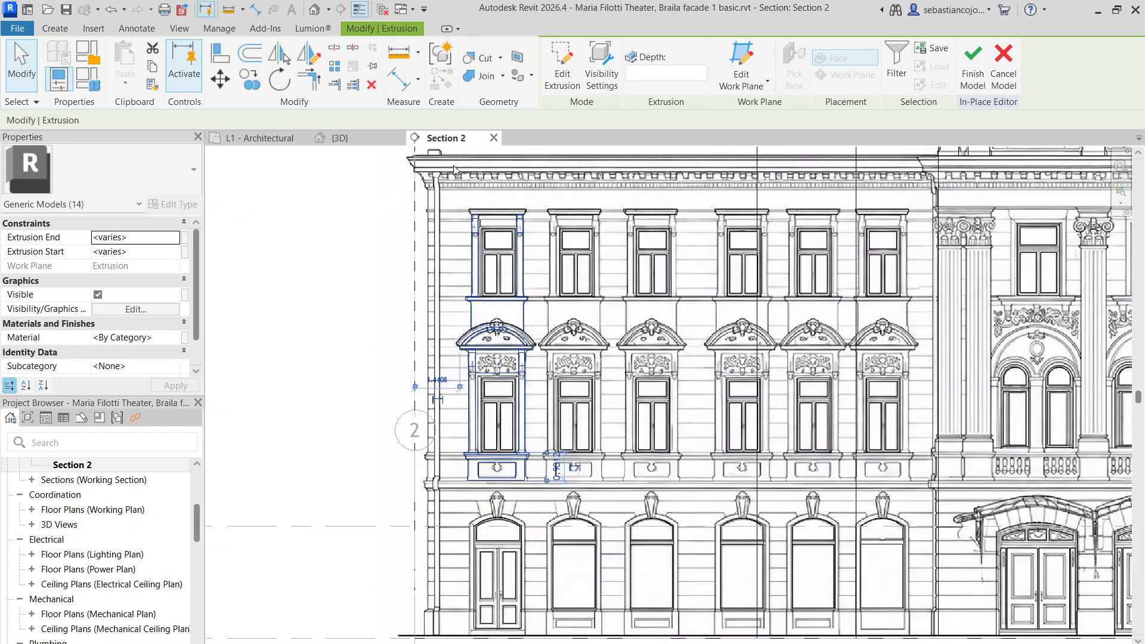
pyautogui.click(245, 76)
# Cancel the copy, clear the selection and return to the {3D} view
pyautogui.scroll(3, 477, 295)
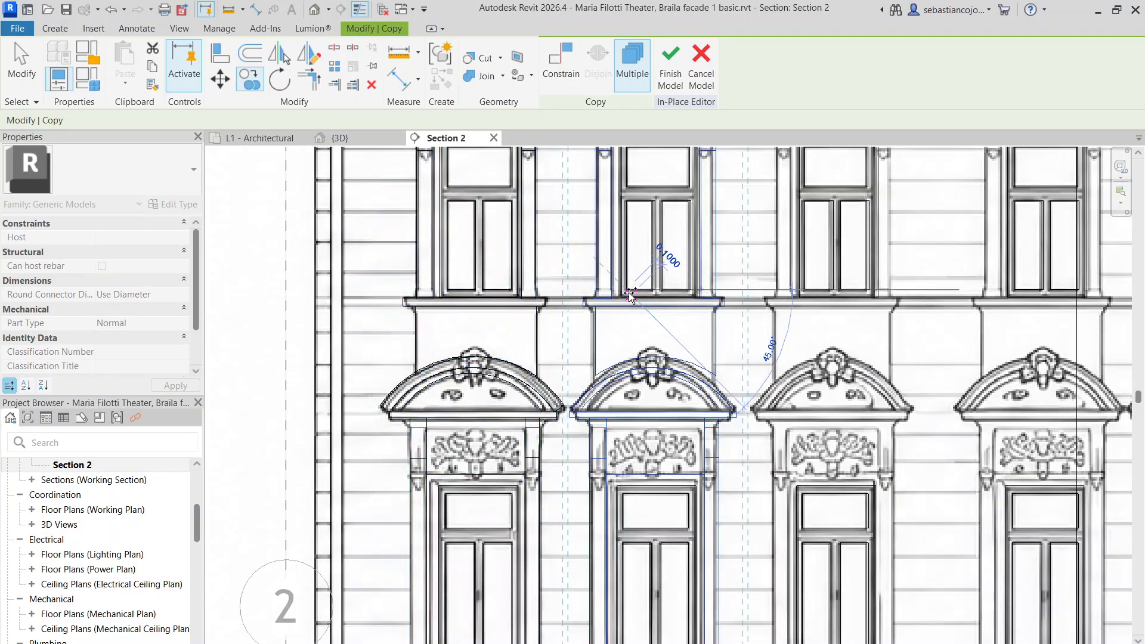
pyautogui.scroll(-8, 596, 295)
pyautogui.press('Escape')
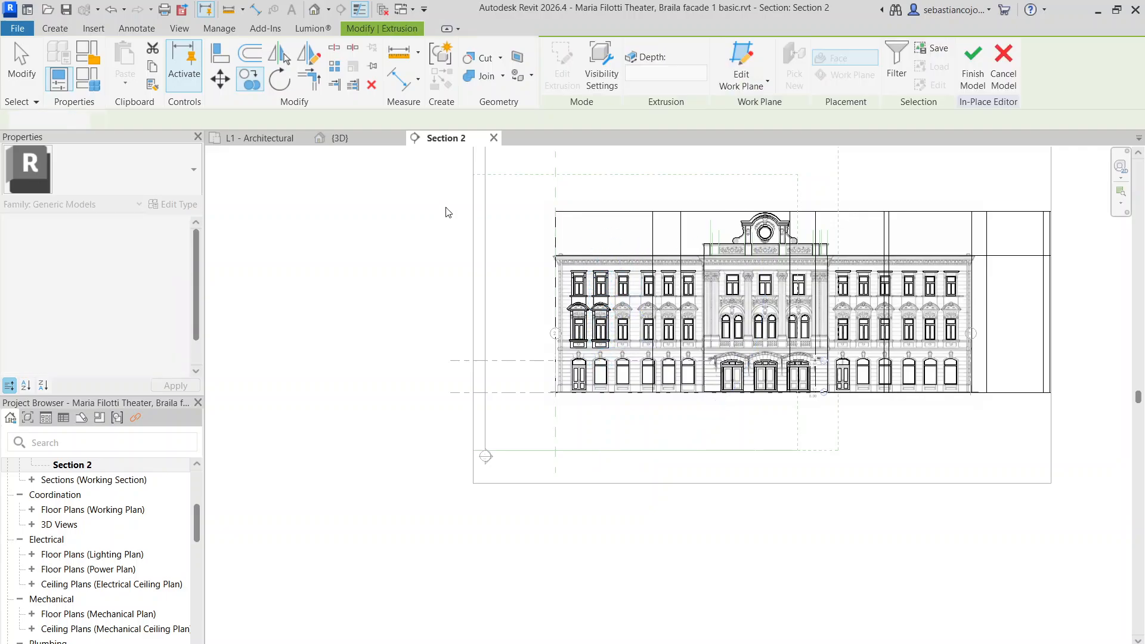
pyautogui.press('Escape')
pyautogui.click(350, 140)
pyautogui.scroll(3, 652, 224)
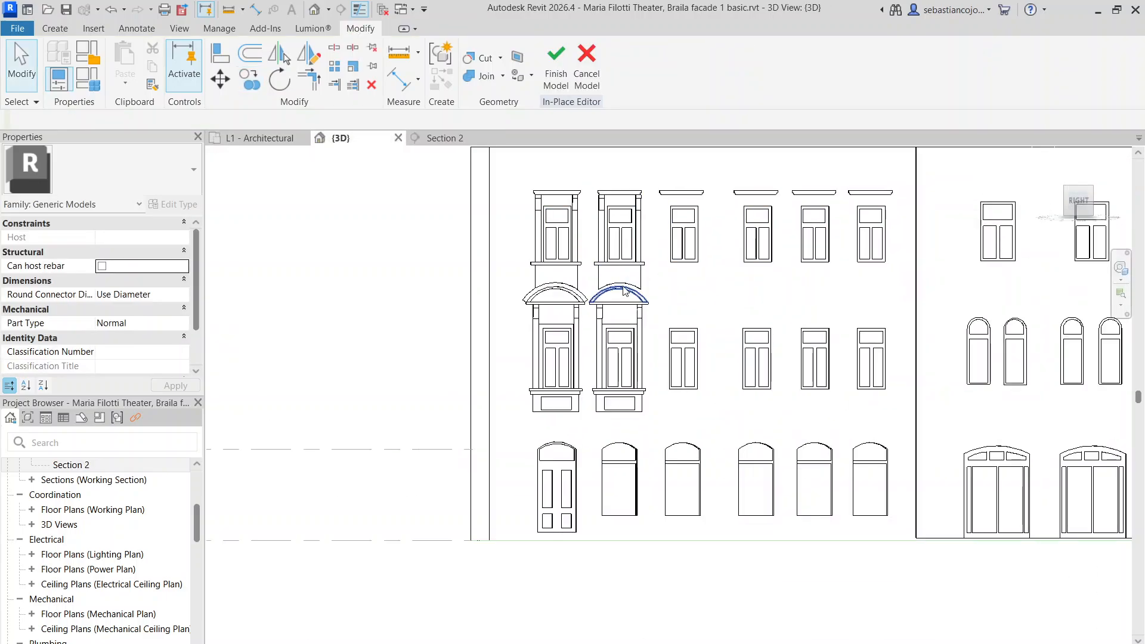
# Try box-selecting window surrounds across the upper floors of the facade
pyautogui.scroll(3, 624, 291)
pyautogui.scroll(-3, 627, 356)
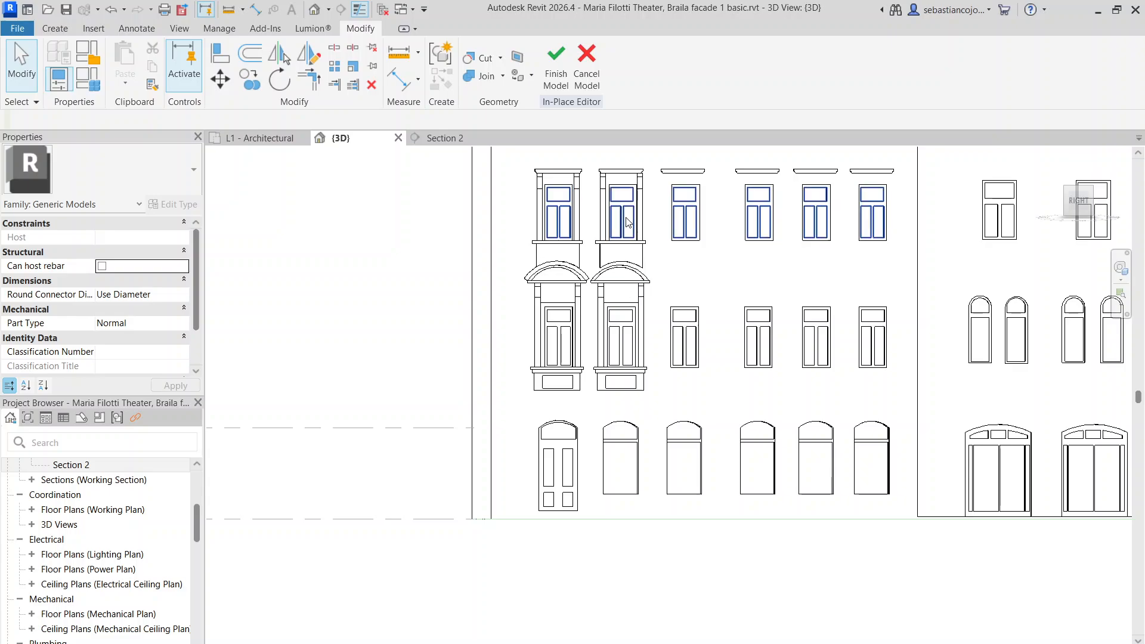
pyautogui.moveTo(718, 287); pyautogui.dragTo(650, 315, button='middle')
pyautogui.moveTo(454, 179); pyautogui.dragTo(848, 302)
pyautogui.click(835, 269)
pyautogui.scroll(-4, 801, 260)
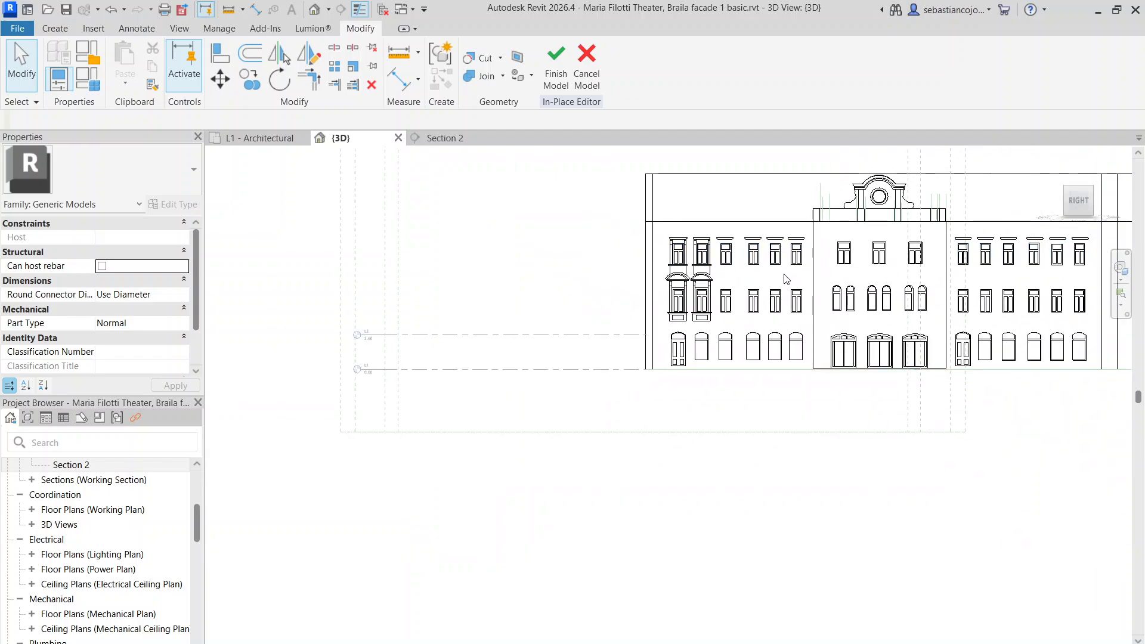
pyautogui.moveTo(572, 311); pyautogui.dragTo(429, 339, button='middle')
pyautogui.scroll(1, 427, 337)
pyautogui.moveTo(475, 236); pyautogui.dragTo(1092, 365)
pyautogui.moveTo(446, 192); pyautogui.dragTo(682, 252)
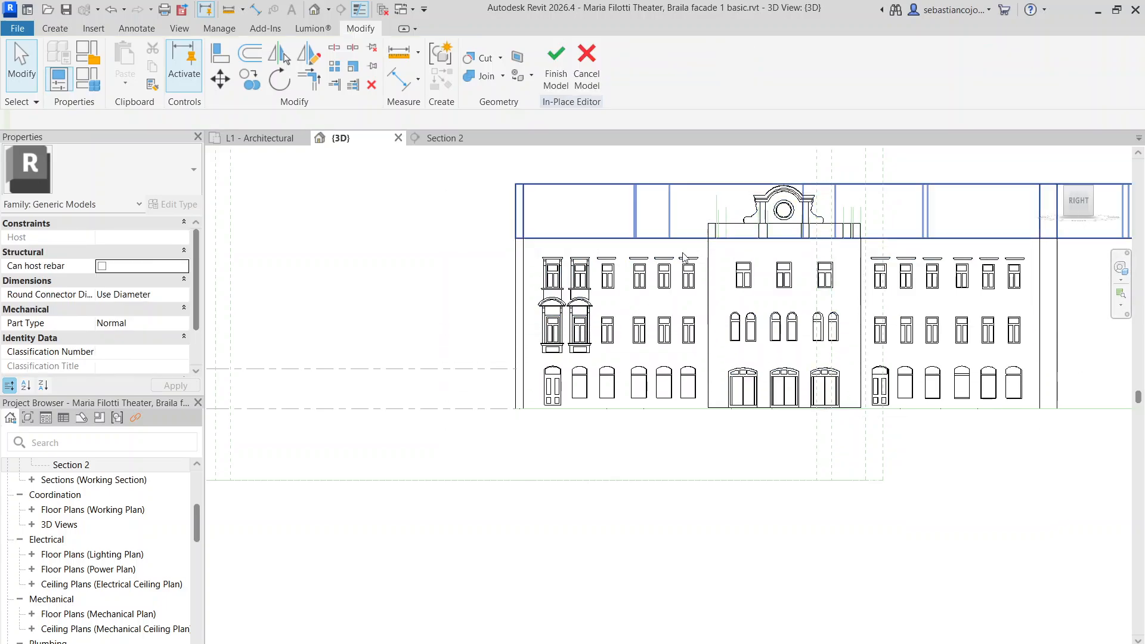
pyautogui.scroll(2, 612, 292)
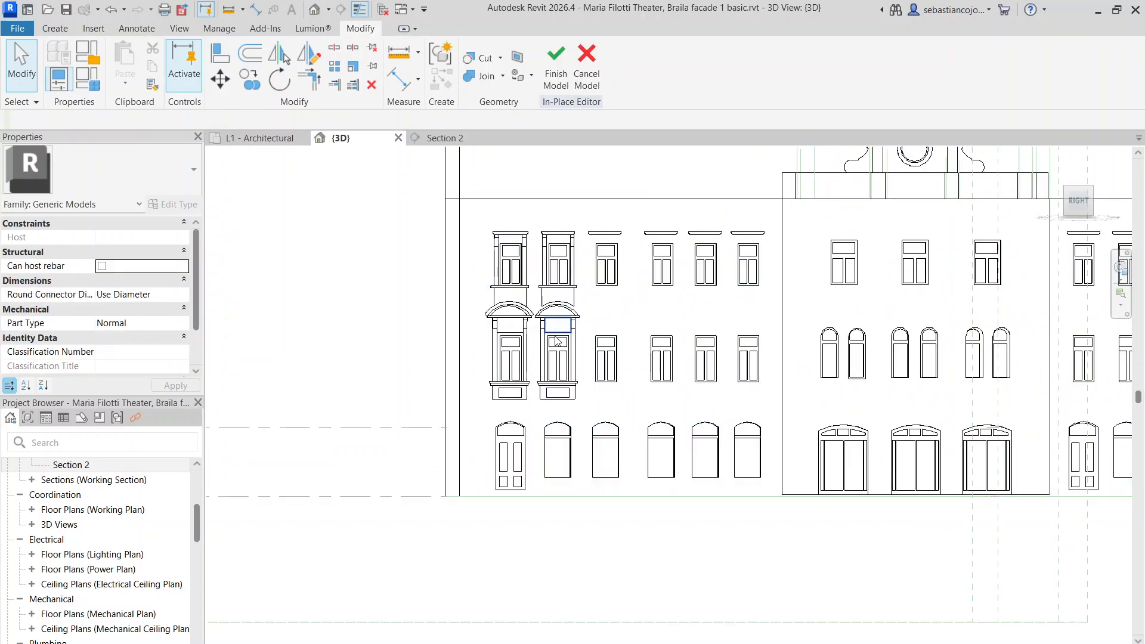
pyautogui.scroll(3, 605, 316)
pyautogui.scroll(-3, 539, 250)
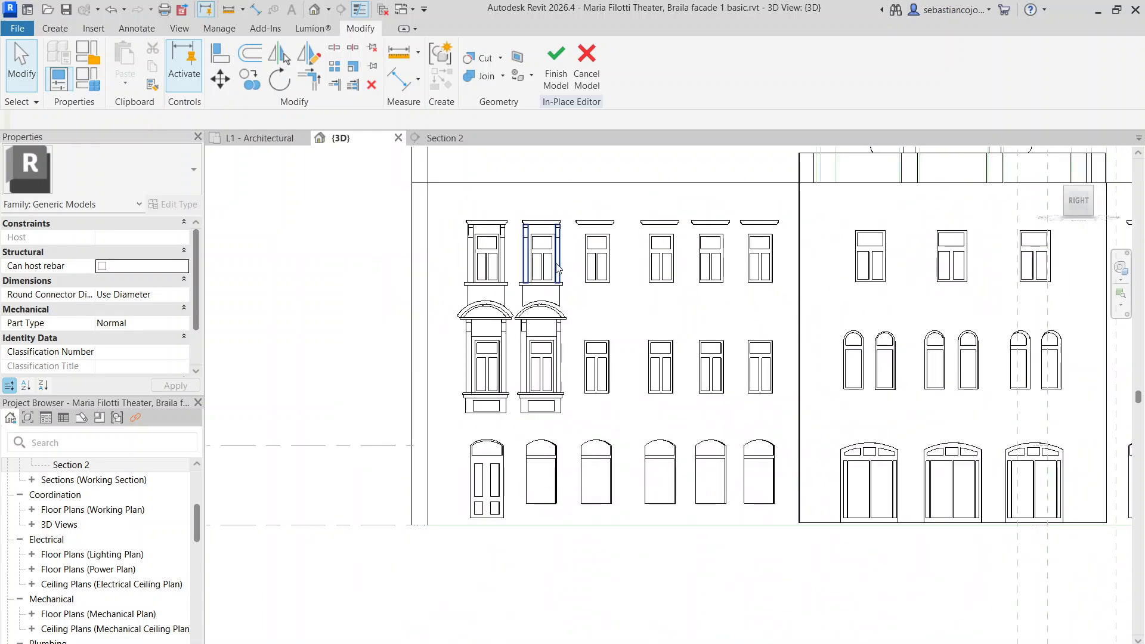
pyautogui.scroll(4, 521, 218)
# Box-select all 14 surround extrusions of the second window column, cornice to sill
pyautogui.moveTo(570, 449); pyautogui.dragTo(616, 426)
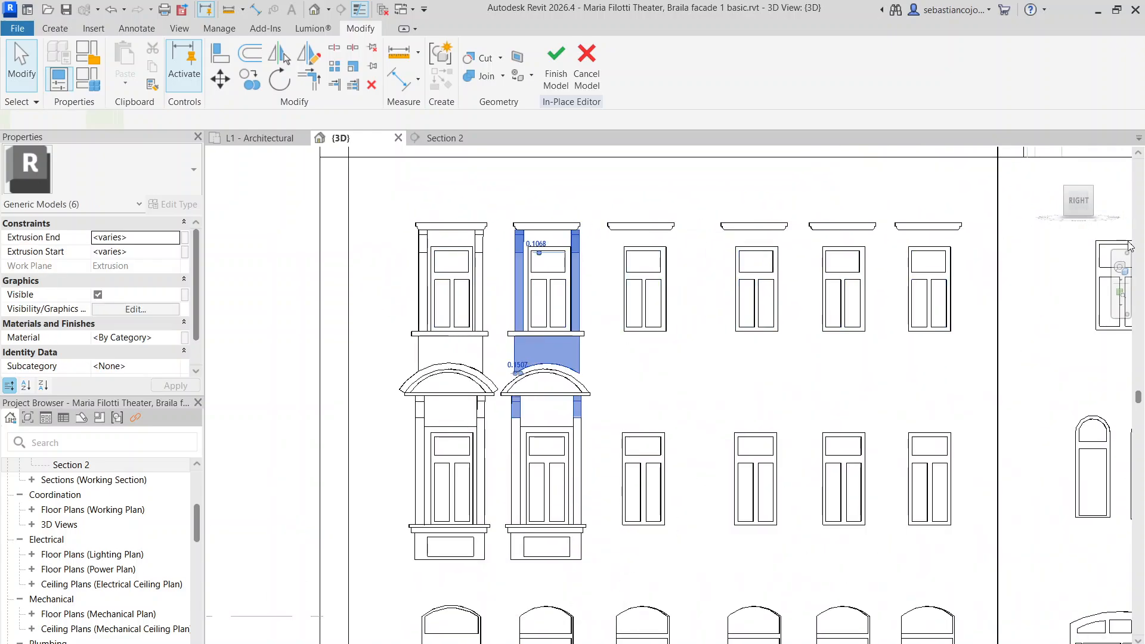
pyautogui.click(1087, 208)
pyautogui.scroll(-2, 1067, 230)
pyautogui.scroll(-5, 1035, 277)
pyautogui.moveTo(820, 299); pyautogui.dragTo(629, 369, button='middle')
pyautogui.scroll(-5, 629, 370)
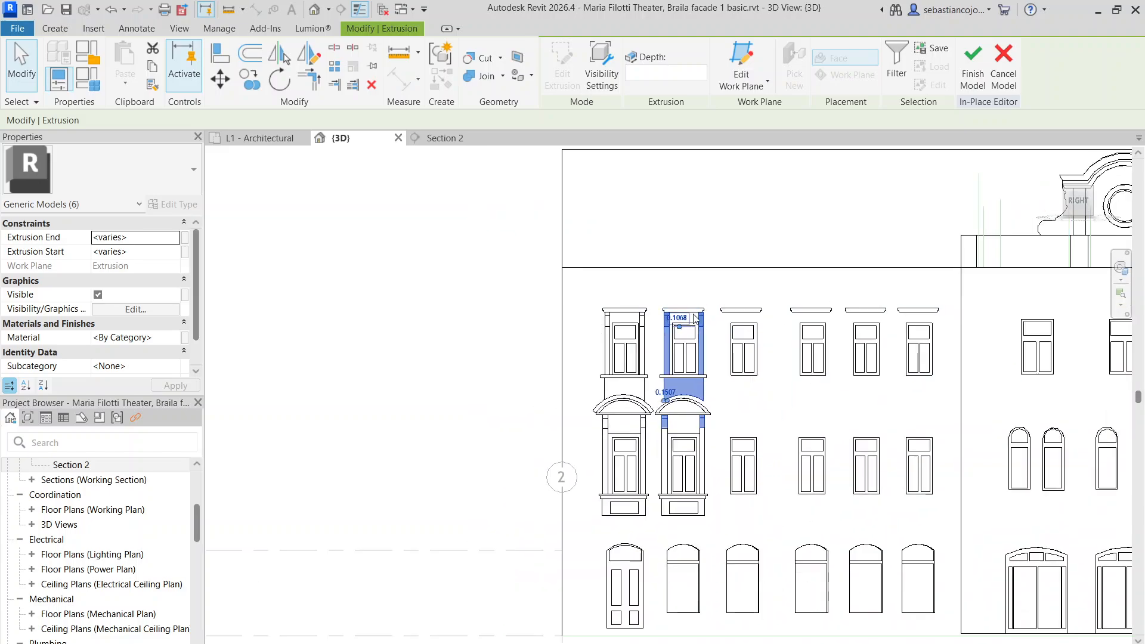
pyautogui.moveTo(710, 348); pyautogui.dragTo(692, 248, button='middle')
pyautogui.scroll(1, 655, 205)
pyautogui.moveTo(636, 193); pyautogui.dragTo(724, 462)
pyautogui.click(643, 172)
pyautogui.scroll(2, 643, 175)
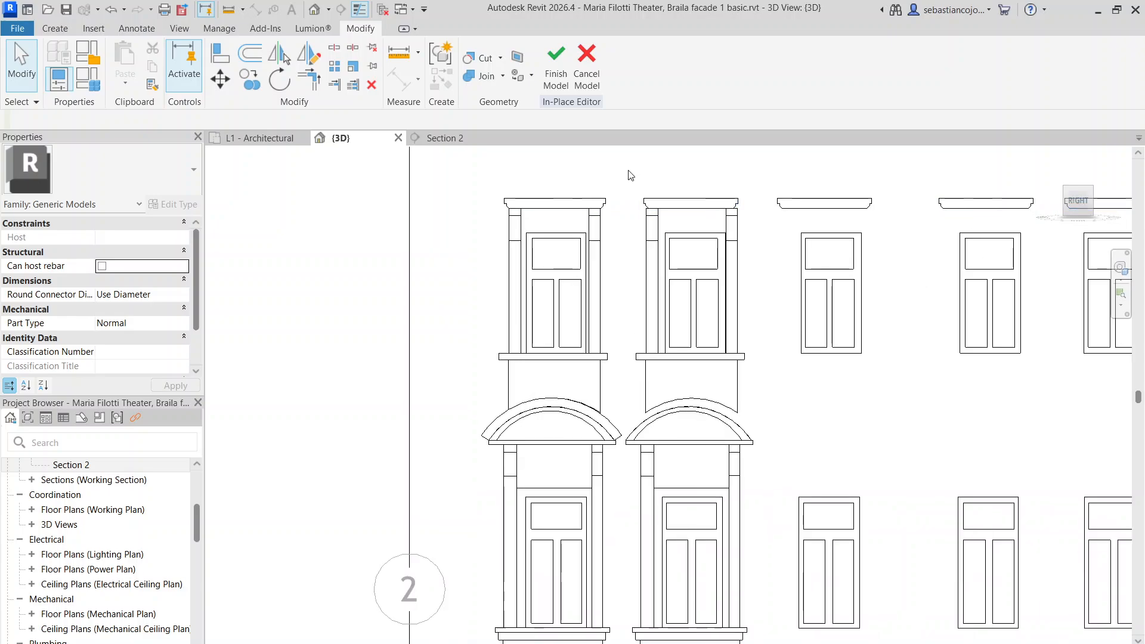
pyautogui.scroll(-2, 638, 179)
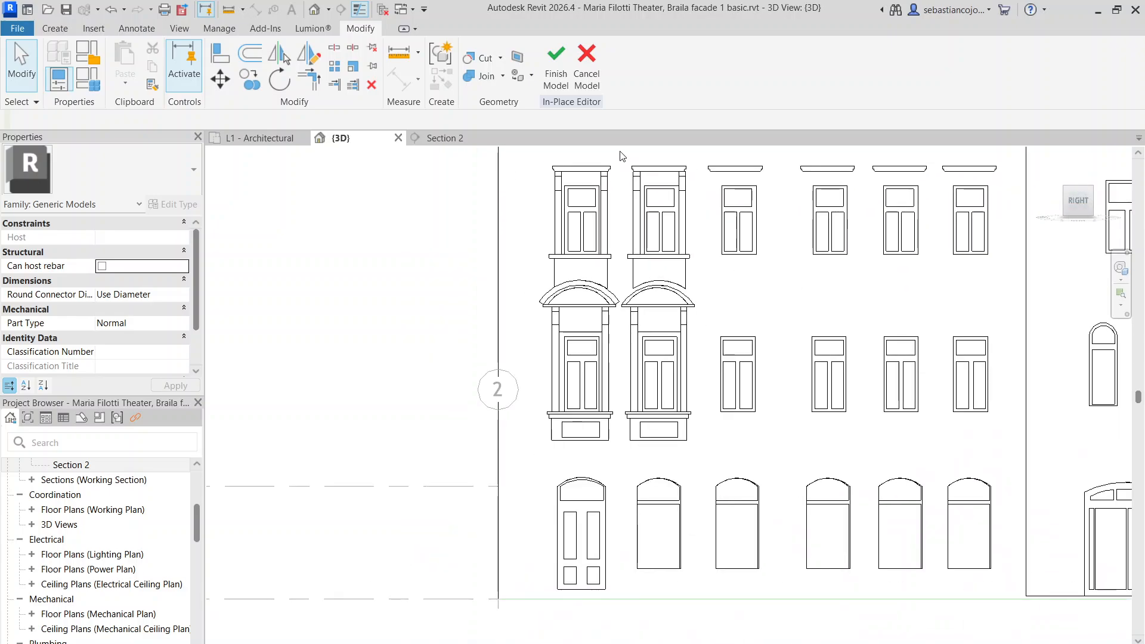
pyautogui.moveTo(616, 150); pyautogui.dragTo(721, 472)
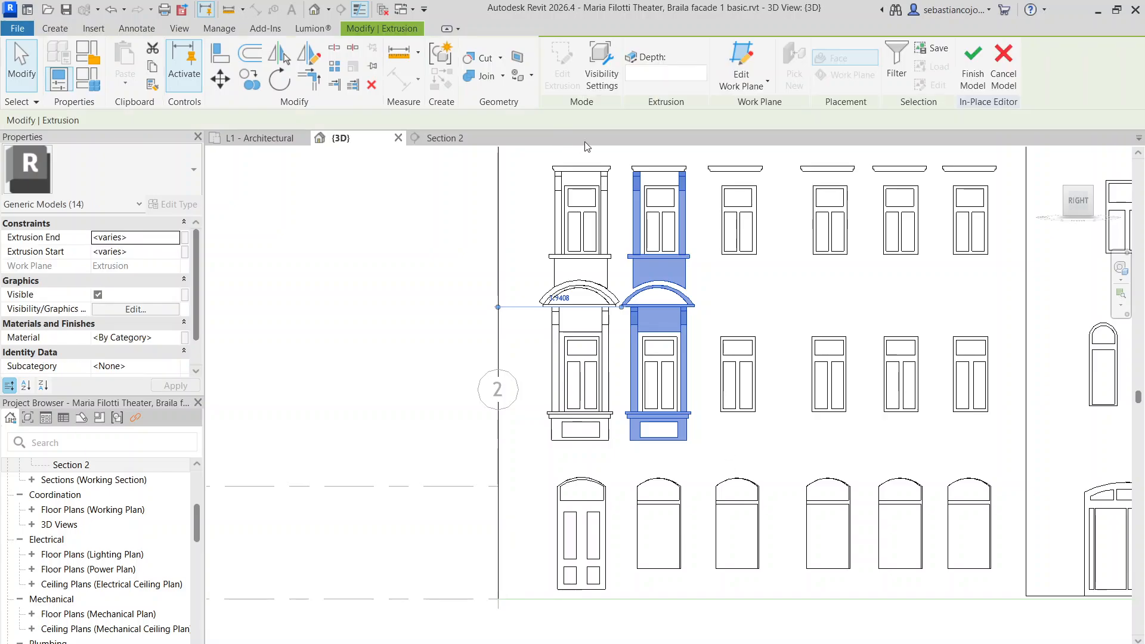
# Zoom along the selected second window column to confirm every piece is included
pyautogui.scroll(3, 649, 186)
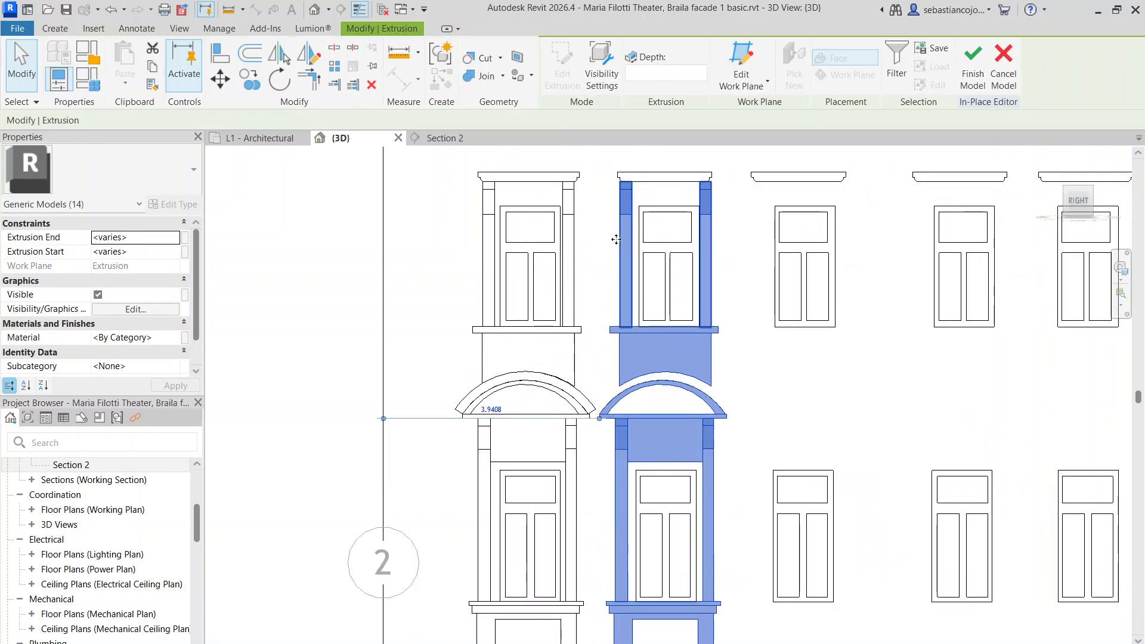
pyautogui.scroll(2, 644, 205)
pyautogui.moveTo(640, 204); pyautogui.dragTo(495, 181, button='middle')
pyautogui.scroll(3, 522, 207)
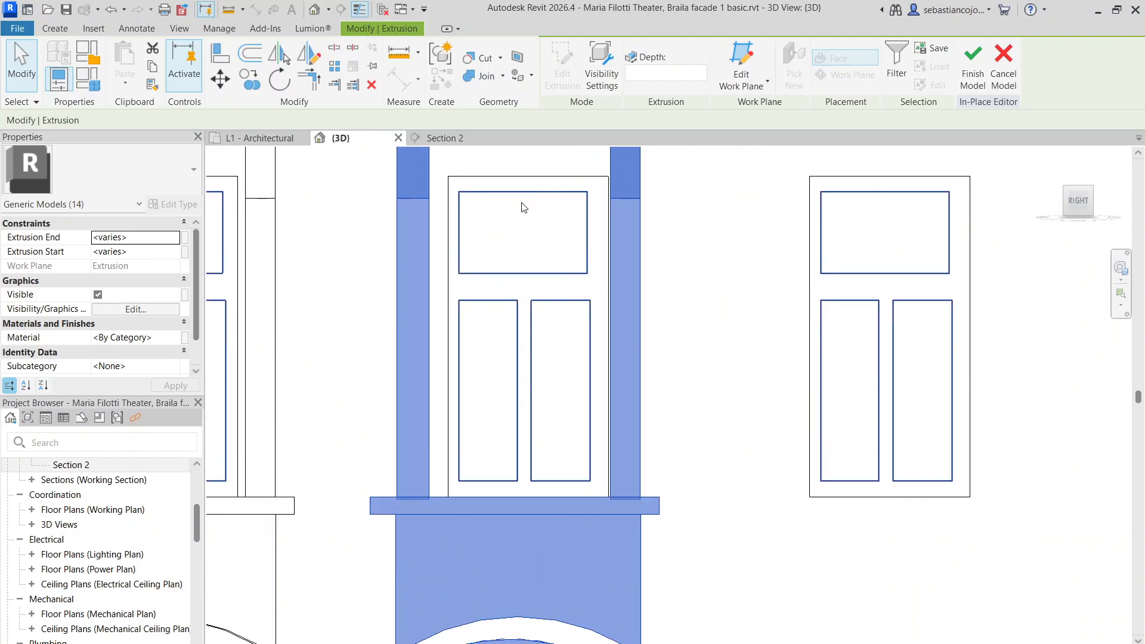
pyautogui.scroll(-2, 479, 307)
pyautogui.scroll(4, 463, 336)
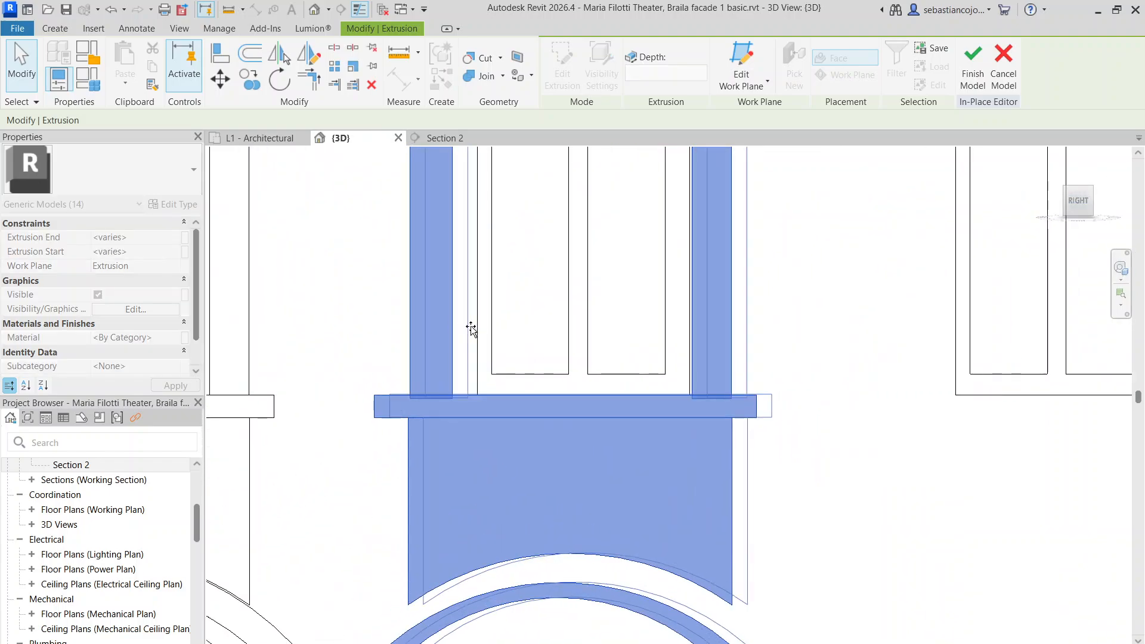
pyautogui.scroll(-5, 474, 329)
pyautogui.scroll(8, 516, 467)
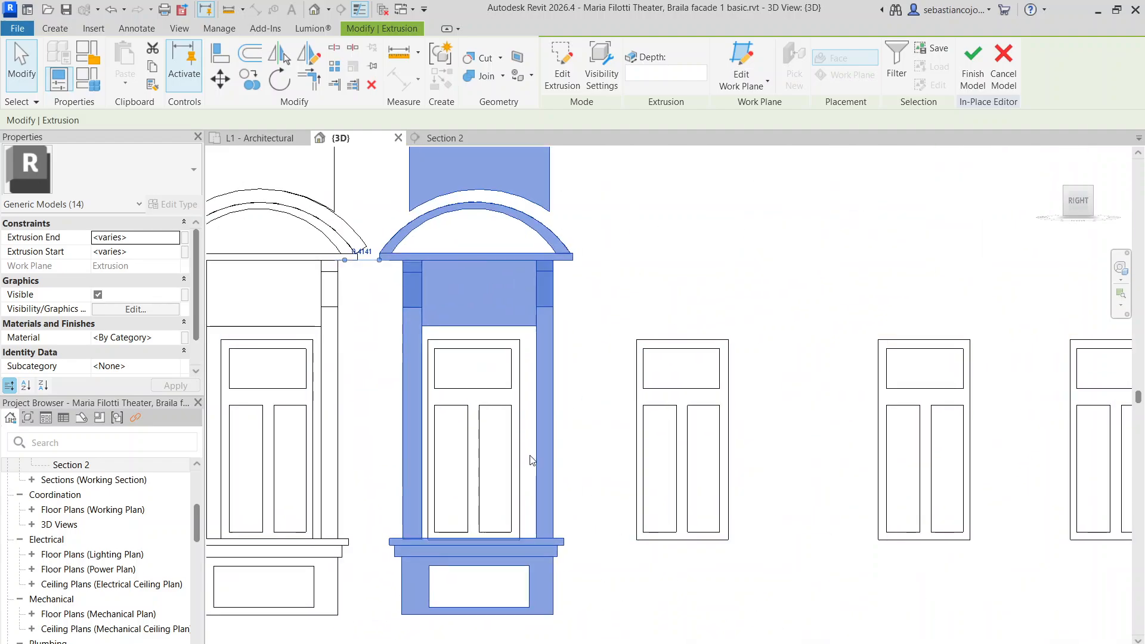
pyautogui.scroll(-4, 515, 446)
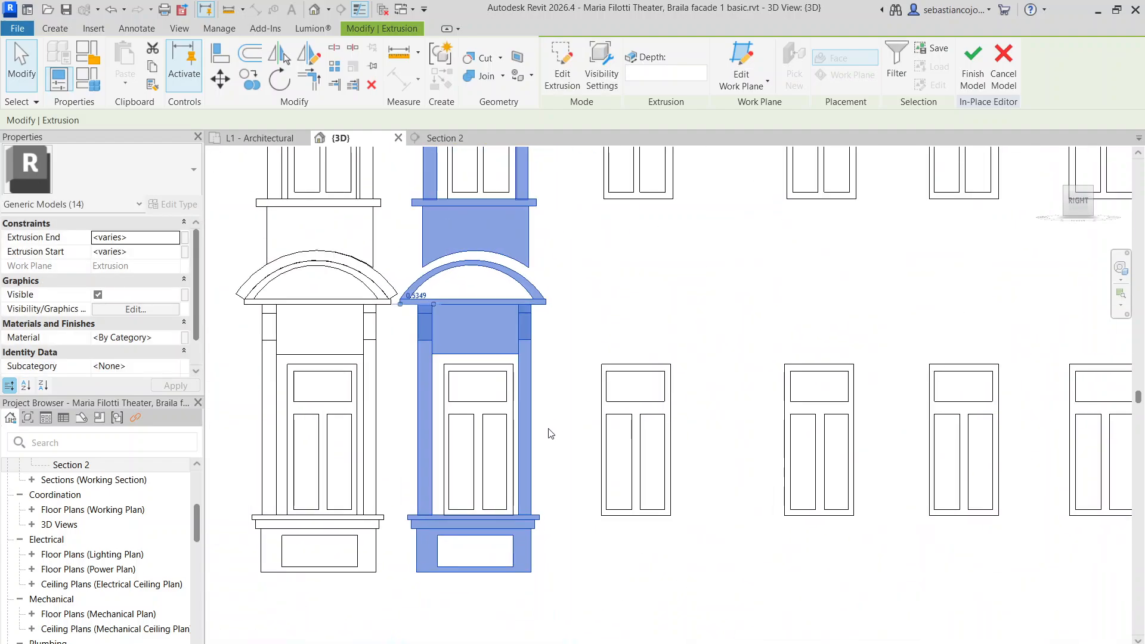
pyautogui.scroll(7, 549, 435)
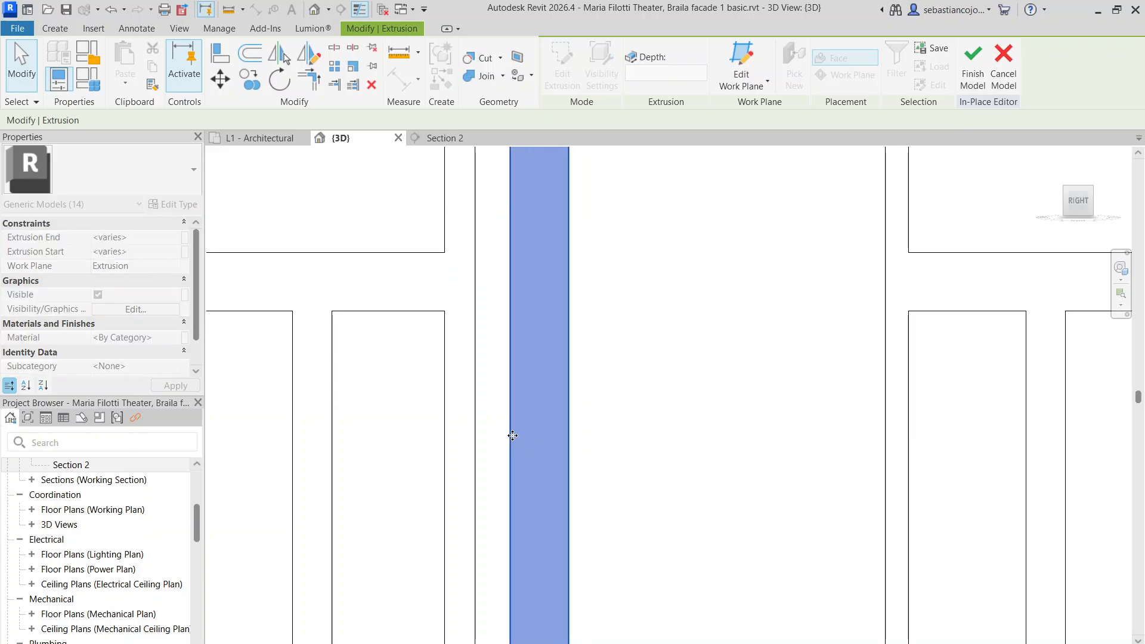
pyautogui.scroll(-4, 518, 443)
pyautogui.scroll(3, 518, 441)
pyautogui.scroll(2, 518, 440)
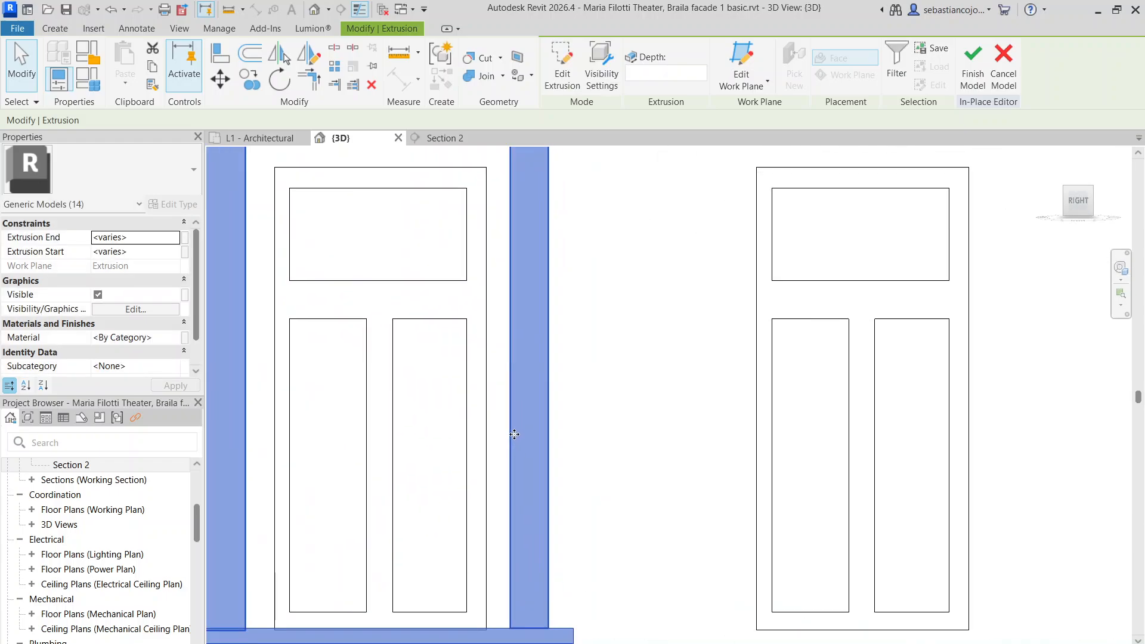
pyautogui.scroll(2, 513, 441)
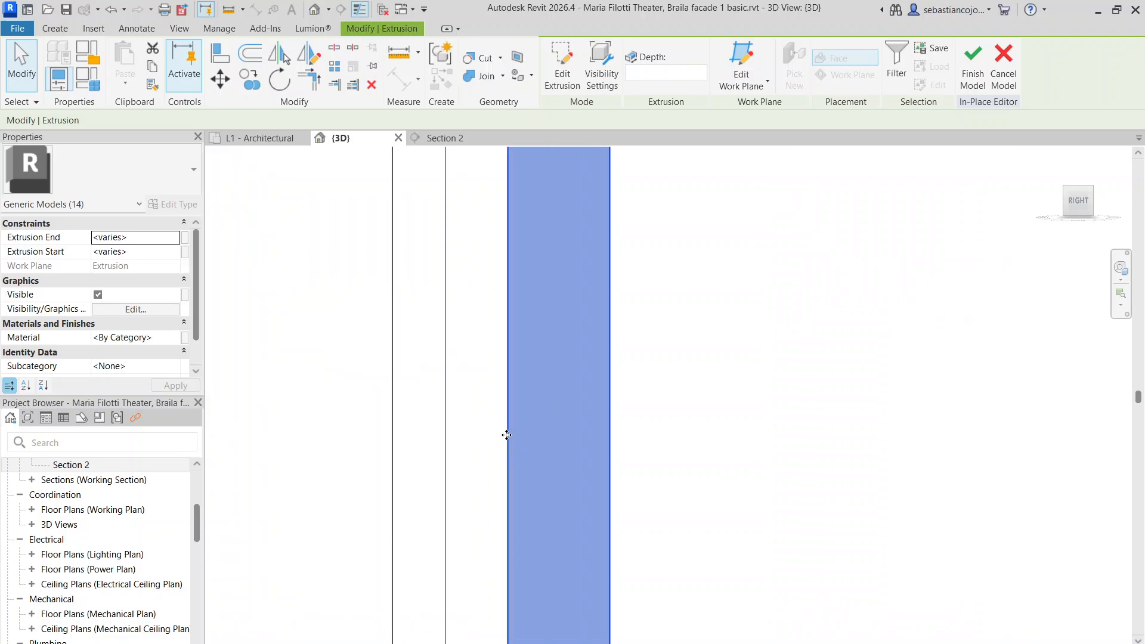
pyautogui.scroll(-5, 513, 448)
pyautogui.scroll(-4, 533, 420)
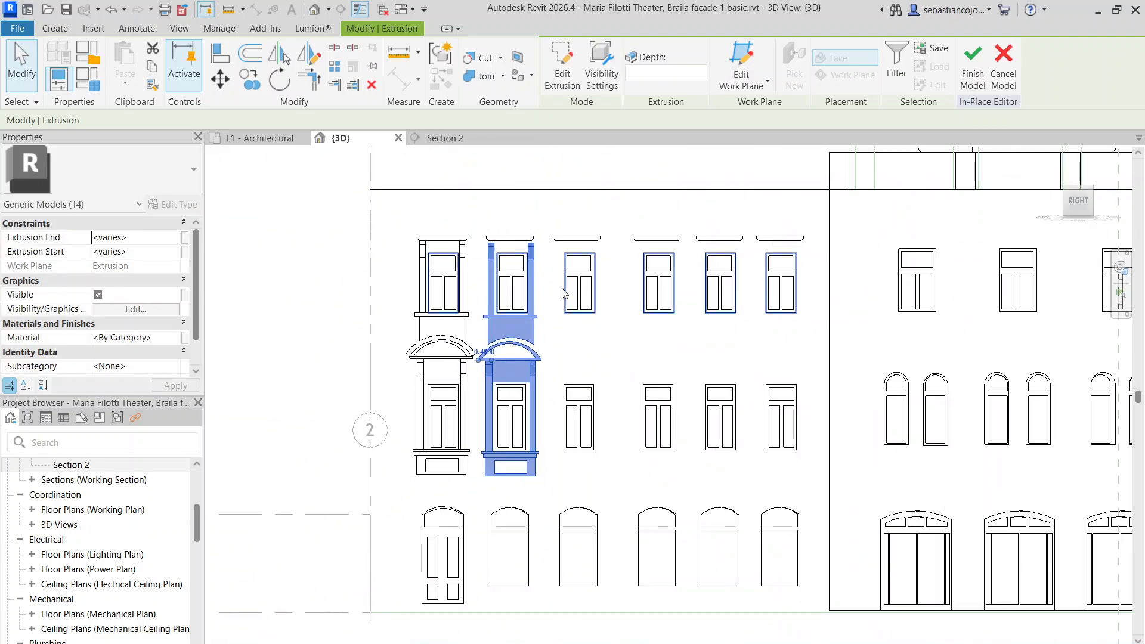
pyautogui.scroll(4, 435, 181)
pyautogui.scroll(4, 403, 185)
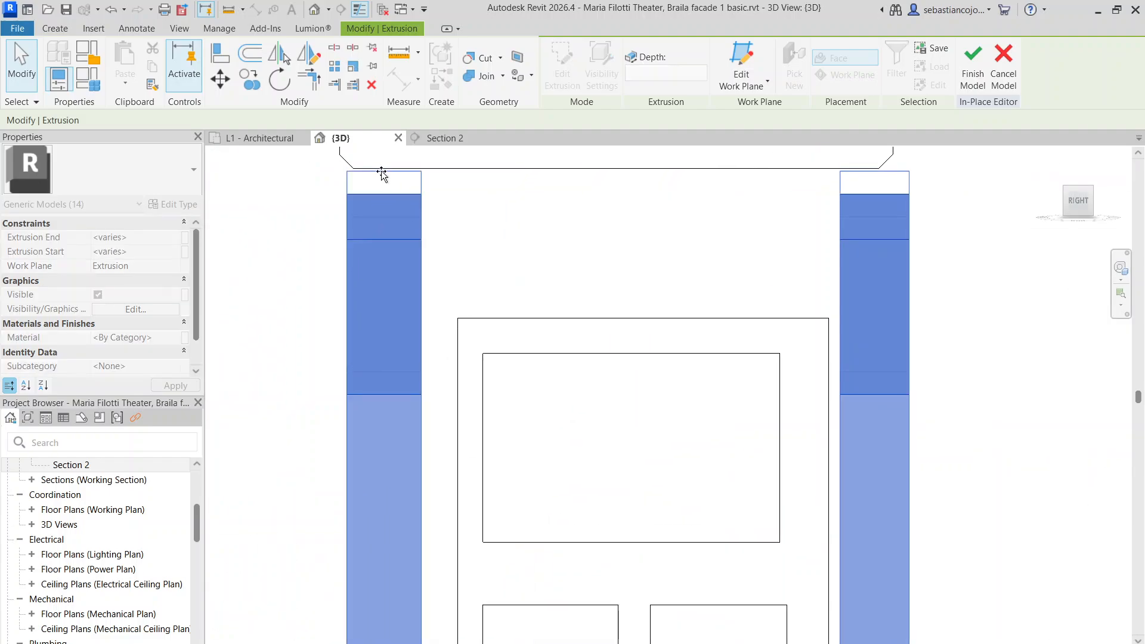
pyautogui.scroll(-5, 382, 173)
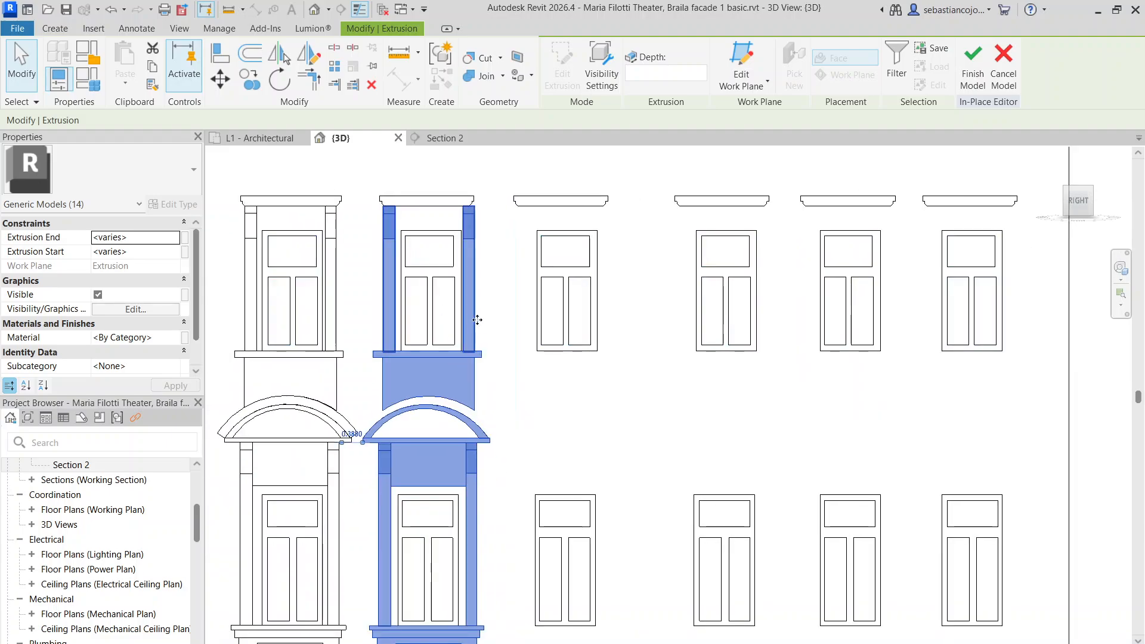
pyautogui.moveTo(465, 358); pyautogui.dragTo(469, 247, button='middle')
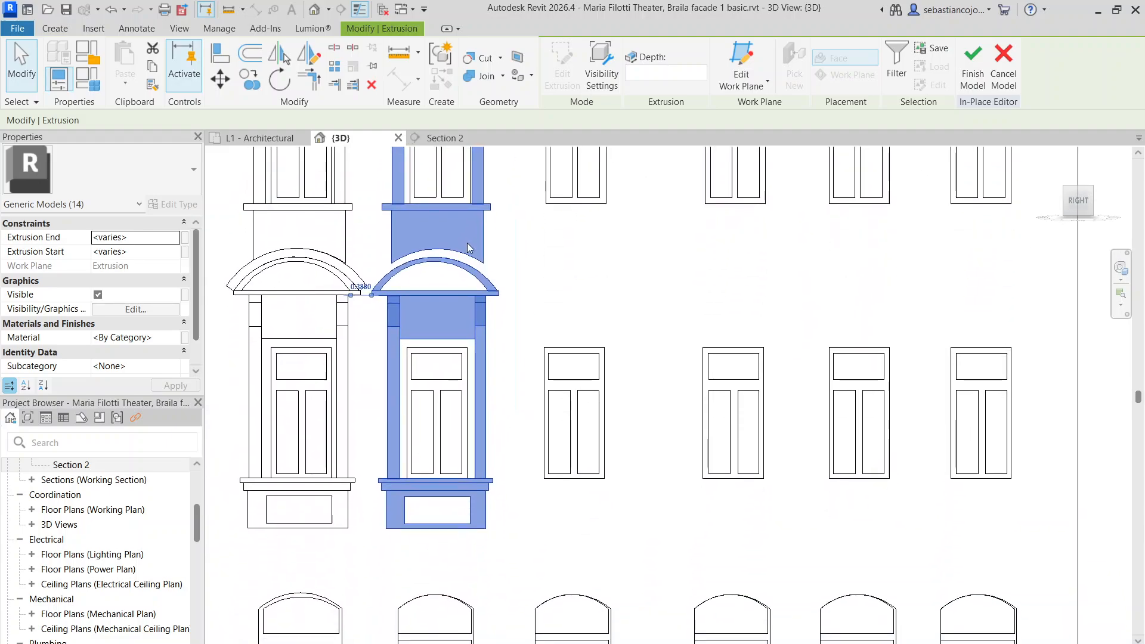
# Copy the window surround from its sill corner onto the next three windows to the right
pyautogui.click(247, 81)
pyautogui.scroll(-3, 456, 320)
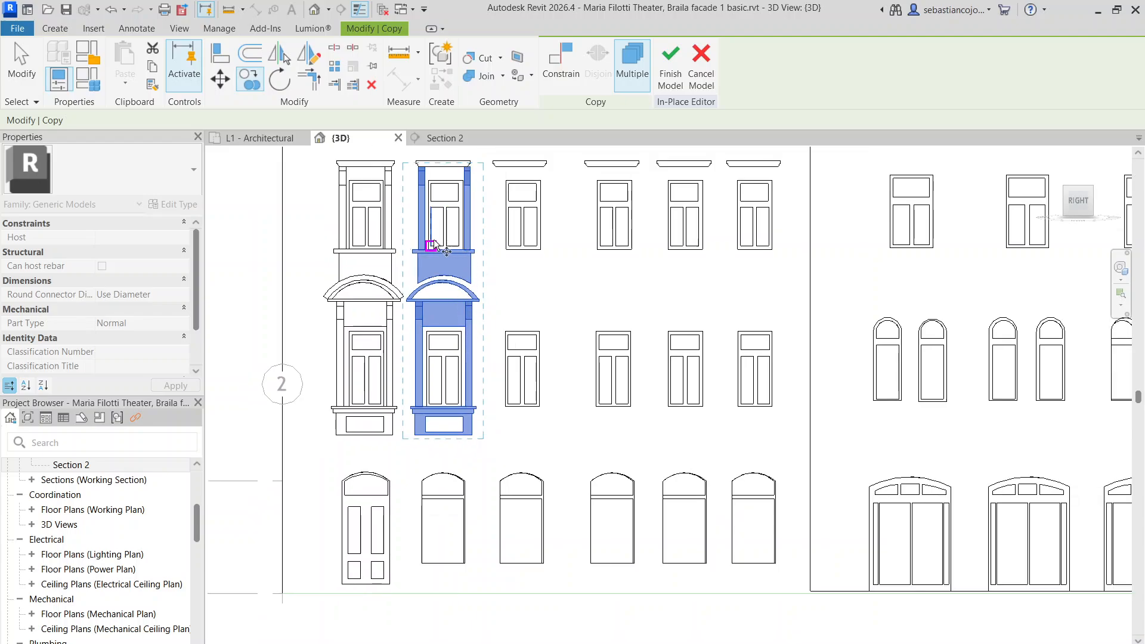
pyautogui.scroll(3, 435, 246)
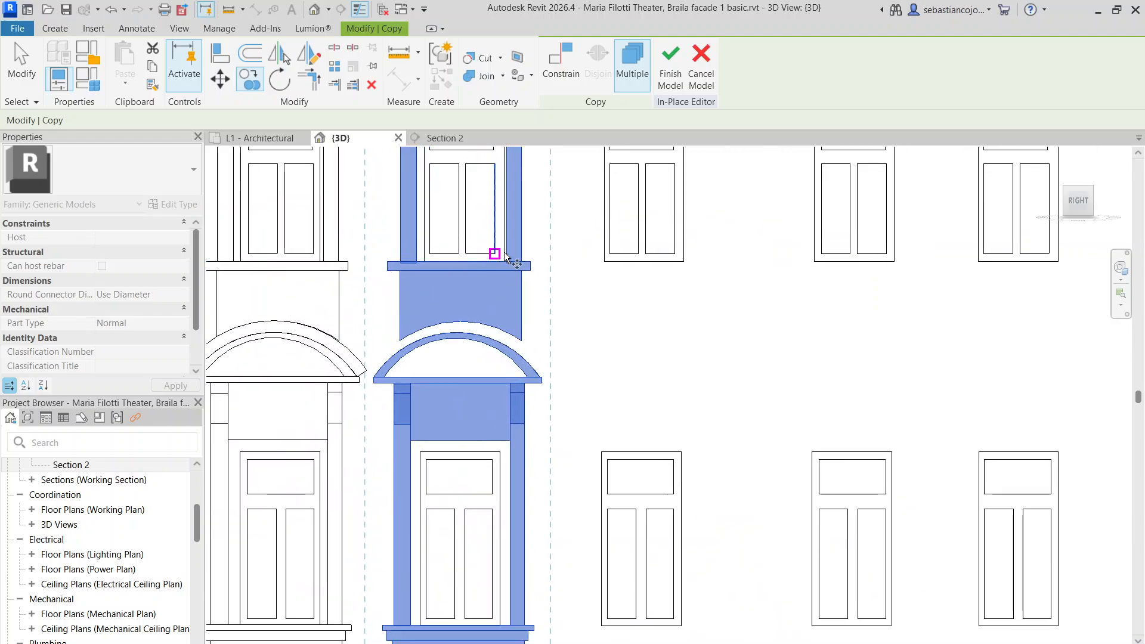
pyautogui.click(424, 263)
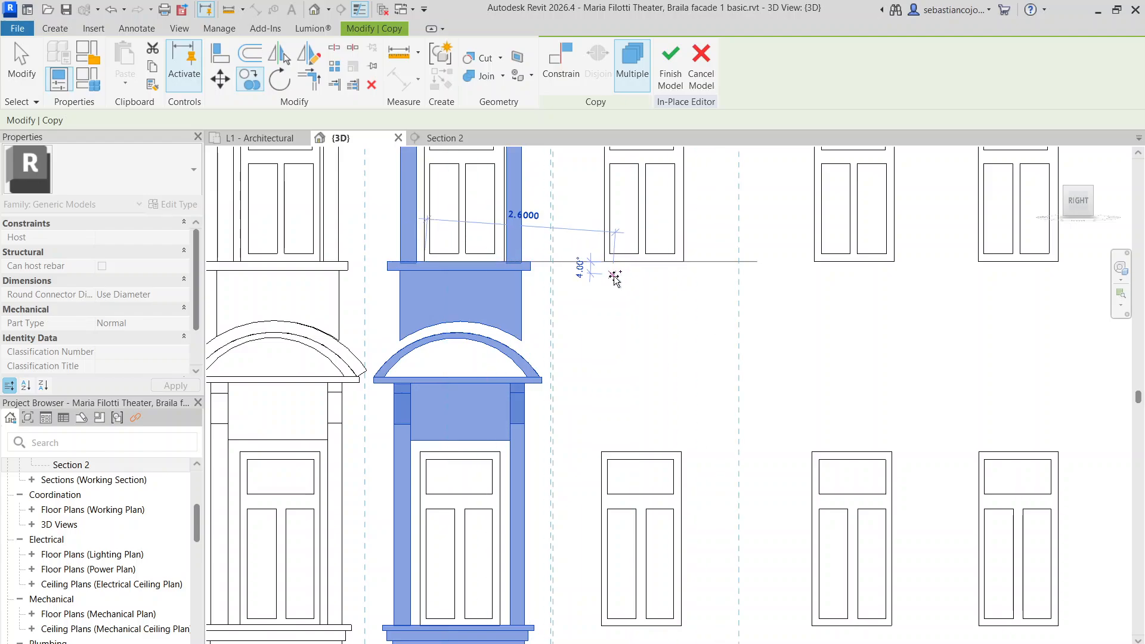
pyautogui.click(605, 262)
pyautogui.scroll(-4, 605, 262)
pyautogui.scroll(4, 664, 248)
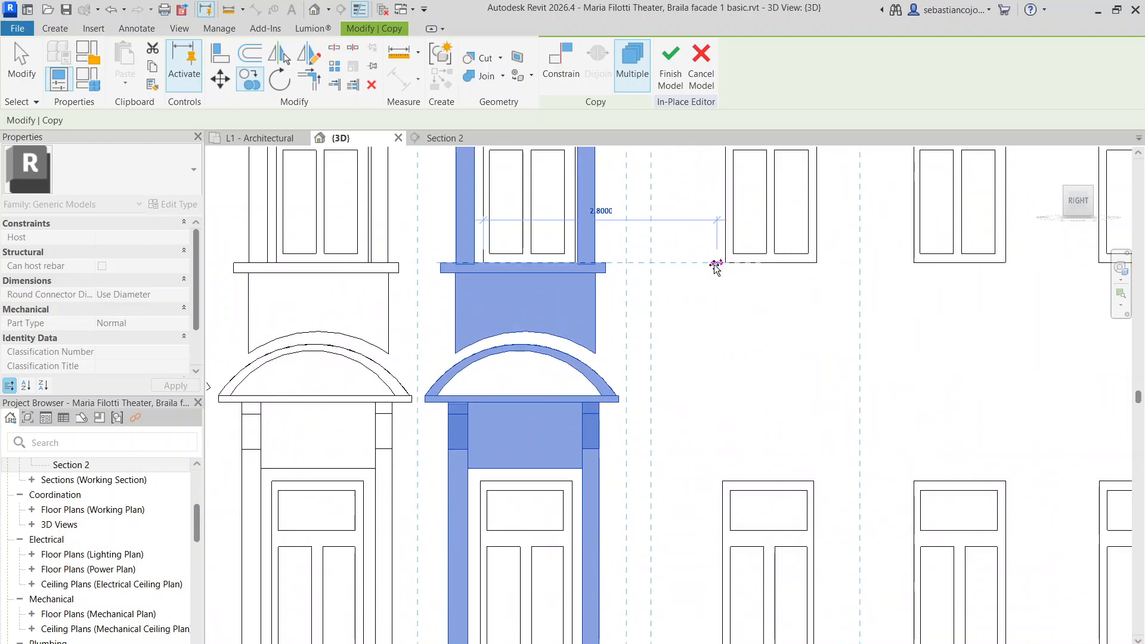
pyautogui.click(725, 263)
pyautogui.scroll(-4, 675, 263)
pyautogui.scroll(2, 770, 260)
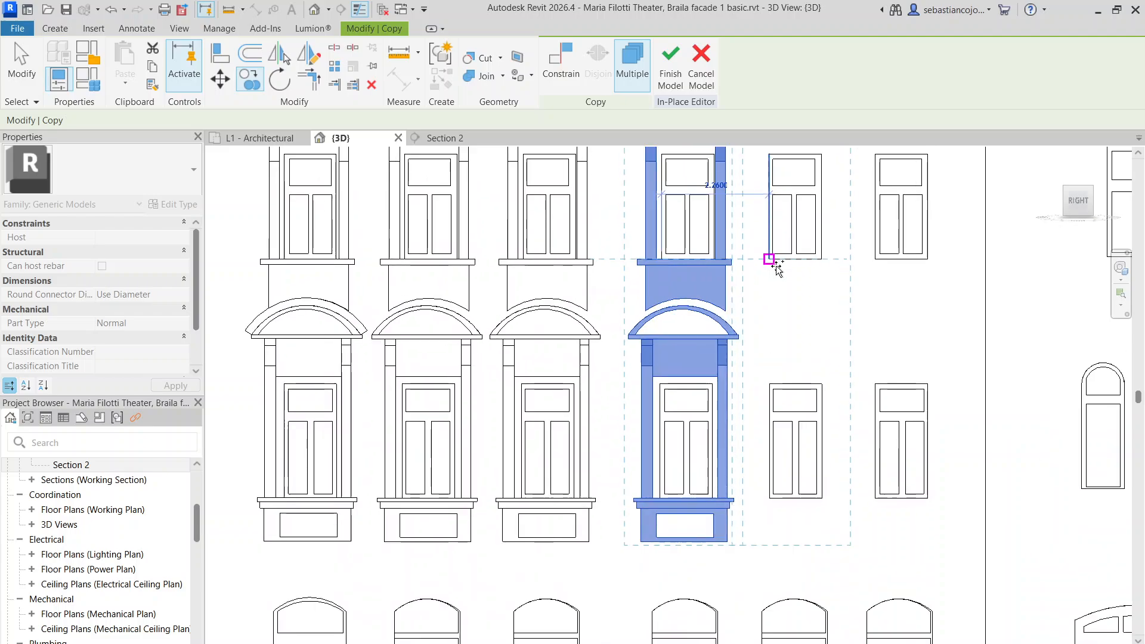
pyautogui.click(769, 260)
pyautogui.scroll(-4, 874, 260)
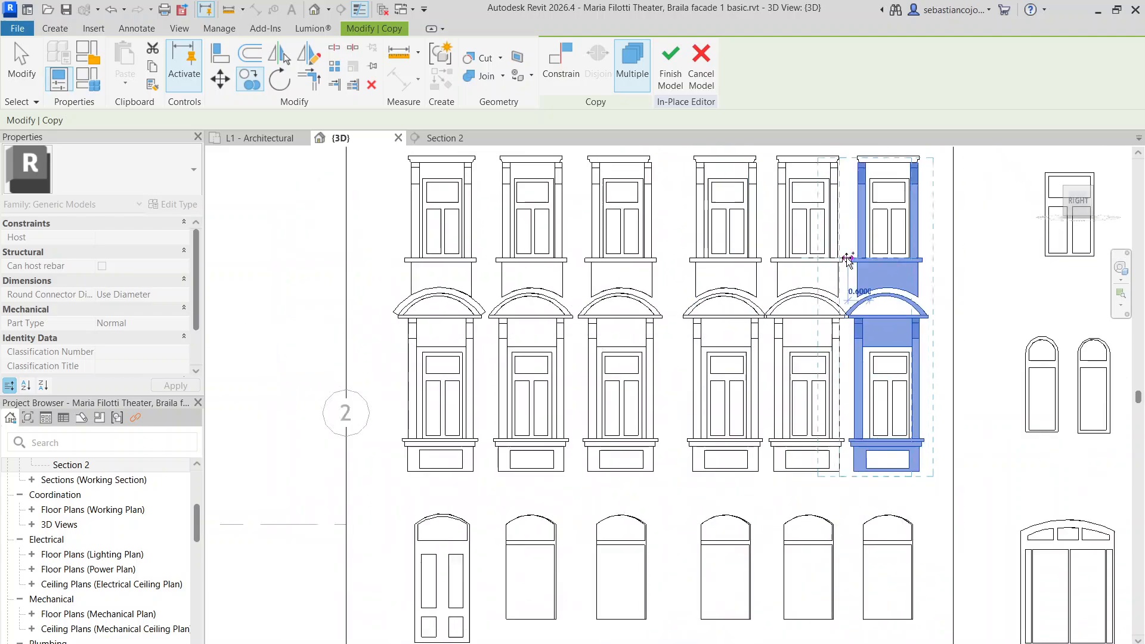
pyautogui.scroll(2, 650, 266)
pyautogui.scroll(3, 680, 255)
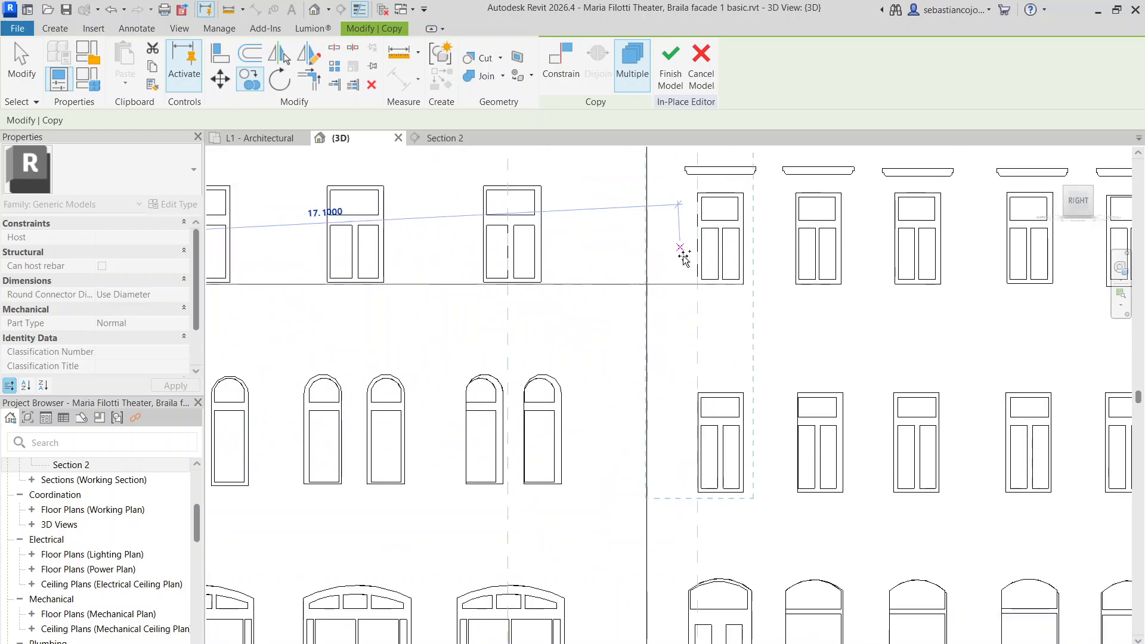
# Place surround copies on the remaining six windows of the wing, then end copying
pyautogui.click(712, 276)
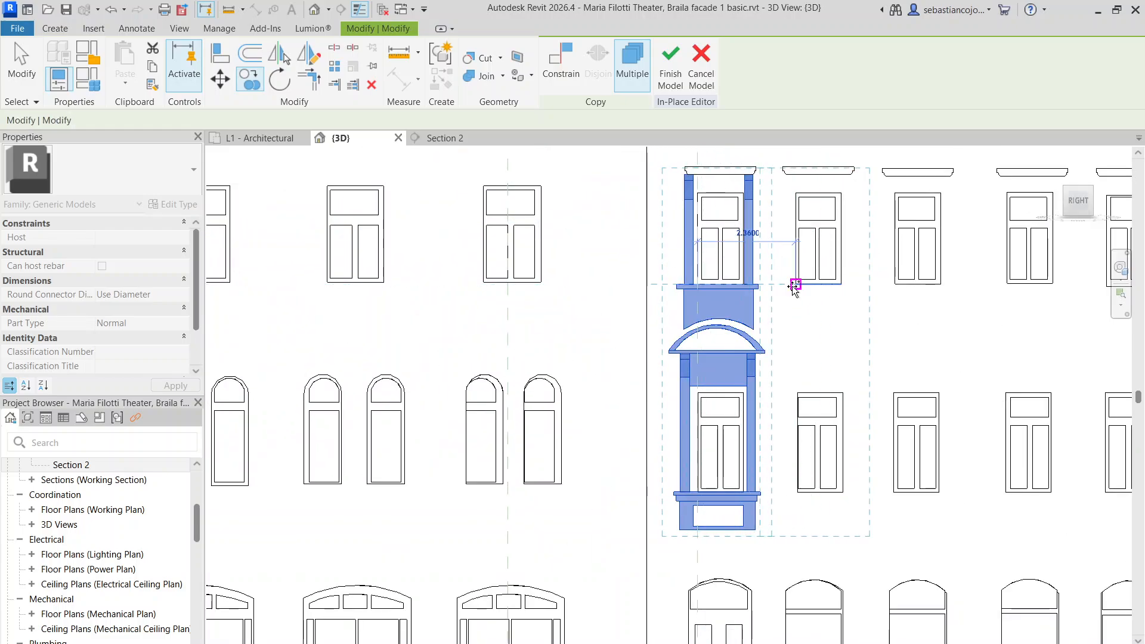
pyautogui.click(795, 287)
pyautogui.moveTo(795, 286); pyautogui.dragTo(652, 263, button='middle')
pyautogui.click(716, 262)
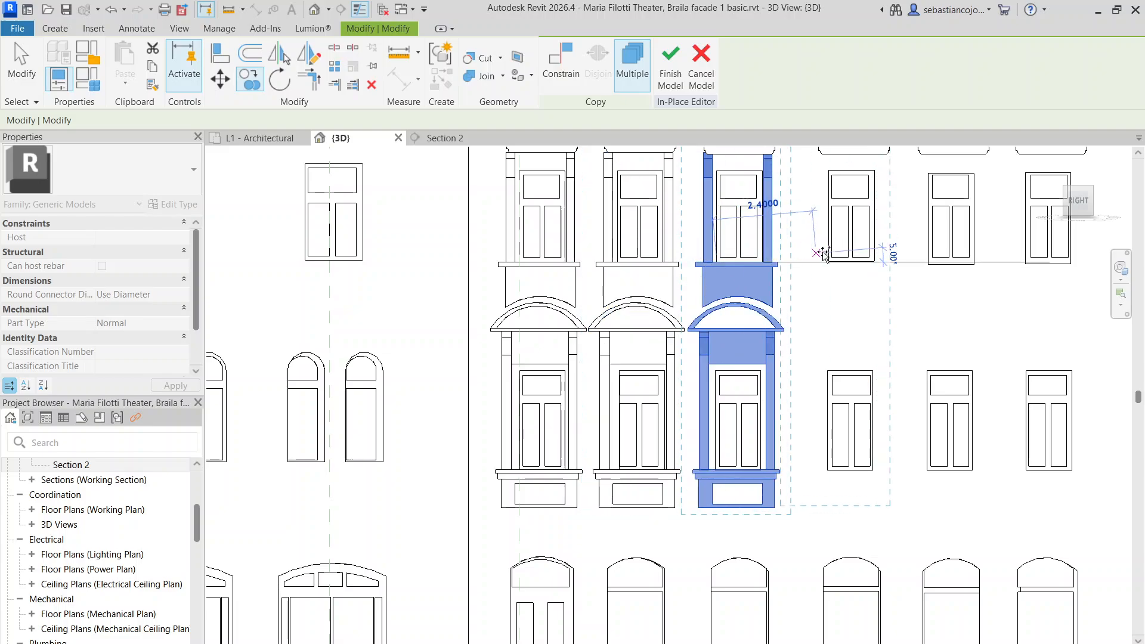
pyautogui.click(829, 261)
pyautogui.moveTo(843, 265); pyautogui.dragTo(678, 261, button='middle')
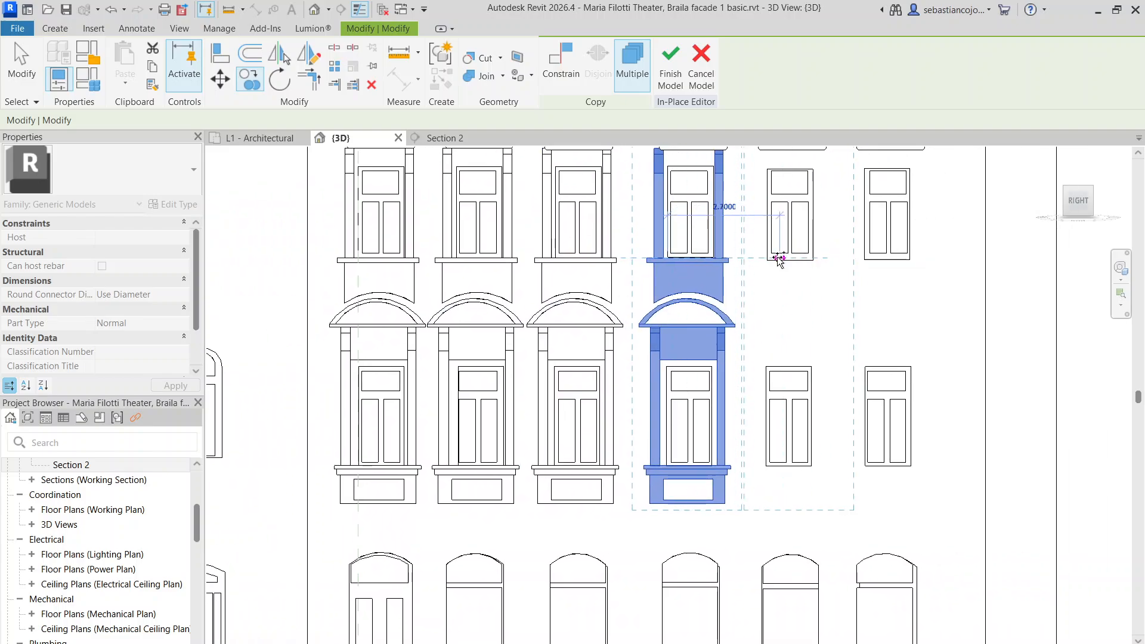
pyautogui.scroll(5, 767, 261)
pyautogui.click(768, 260)
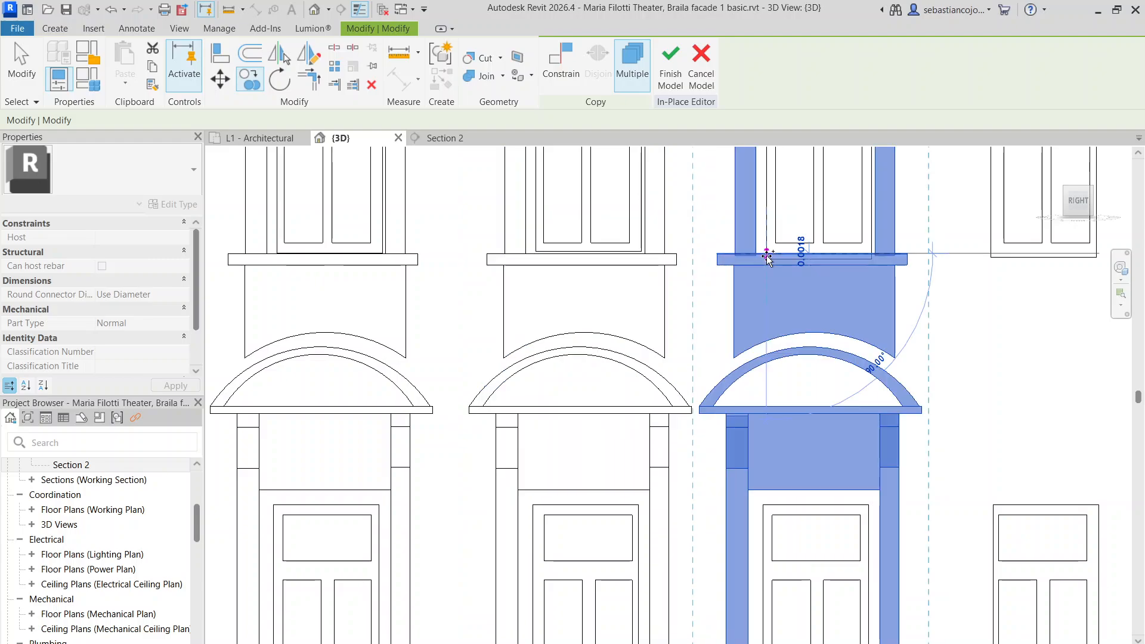
pyautogui.scroll(-3, 769, 260)
pyautogui.scroll(-2, 785, 265)
pyautogui.click(895, 252)
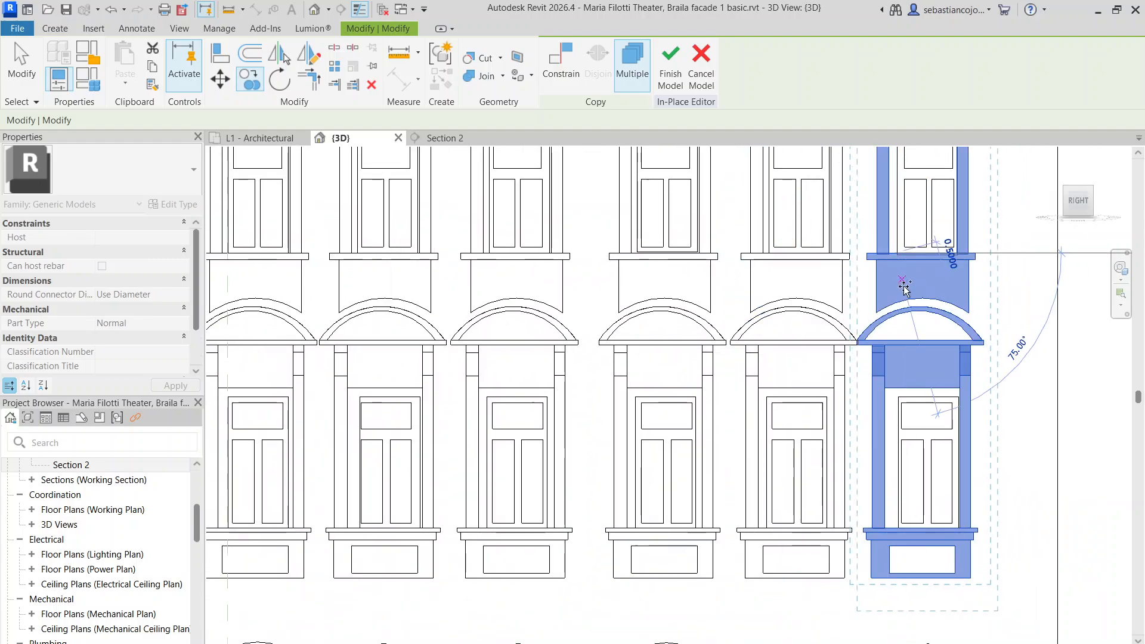
pyautogui.scroll(3, 962, 248)
pyautogui.press('Escape')
# Nudge the last surround copies slightly right and left to align with their windows
pyautogui.moveTo(958, 248); pyautogui.dragTo(983, 248)
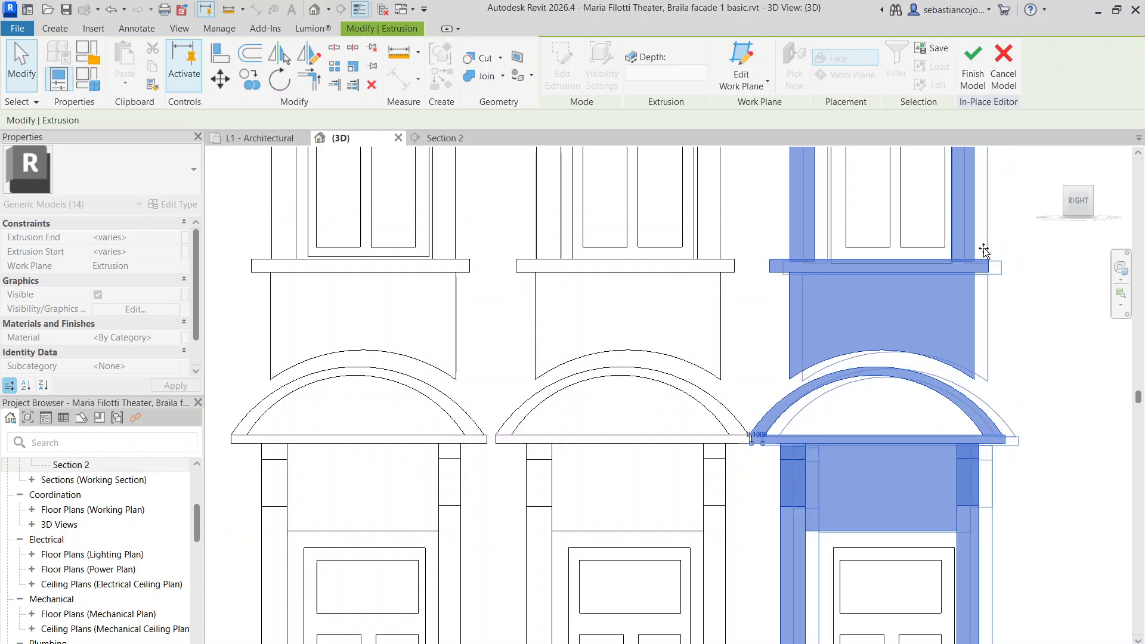
pyautogui.scroll(4, 818, 256)
pyautogui.moveTo(833, 237)
pyautogui.mouseDown()
pyautogui.moveTo(812, 237)
pyautogui.moveTo(827, 237)
pyautogui.mouseUp()
pyautogui.scroll(-4, 826, 239)
# Deselect the copied surround and zoom out to show the whole building elevation
pyautogui.click(766, 229)
pyautogui.scroll(-6, 777, 238)
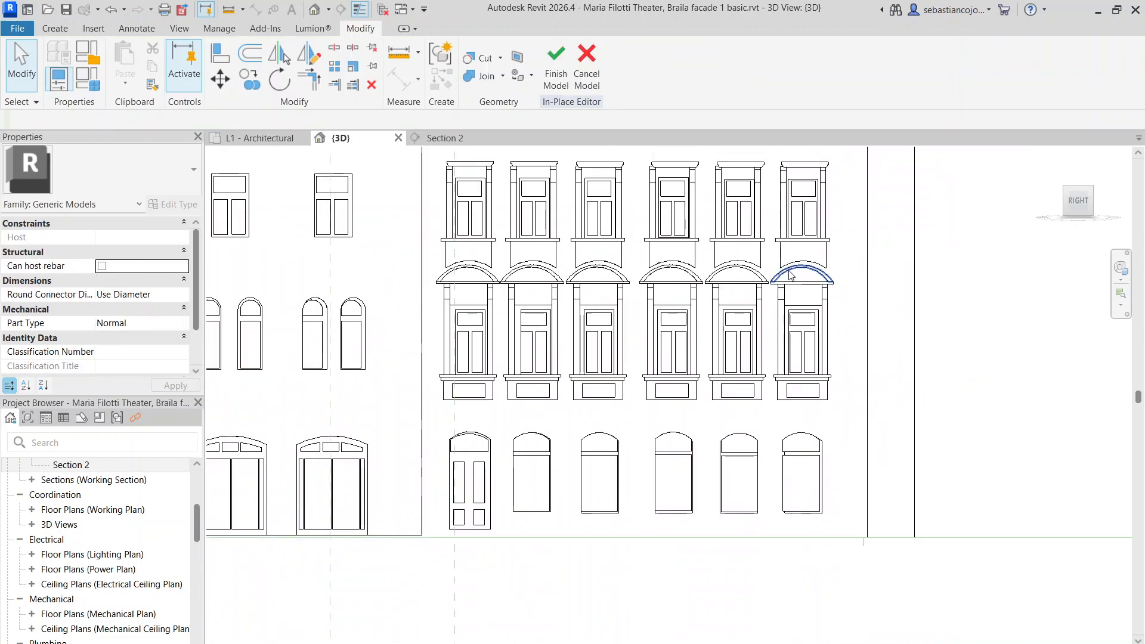
pyautogui.moveTo(692, 411); pyautogui.dragTo(703, 454, button='middle')
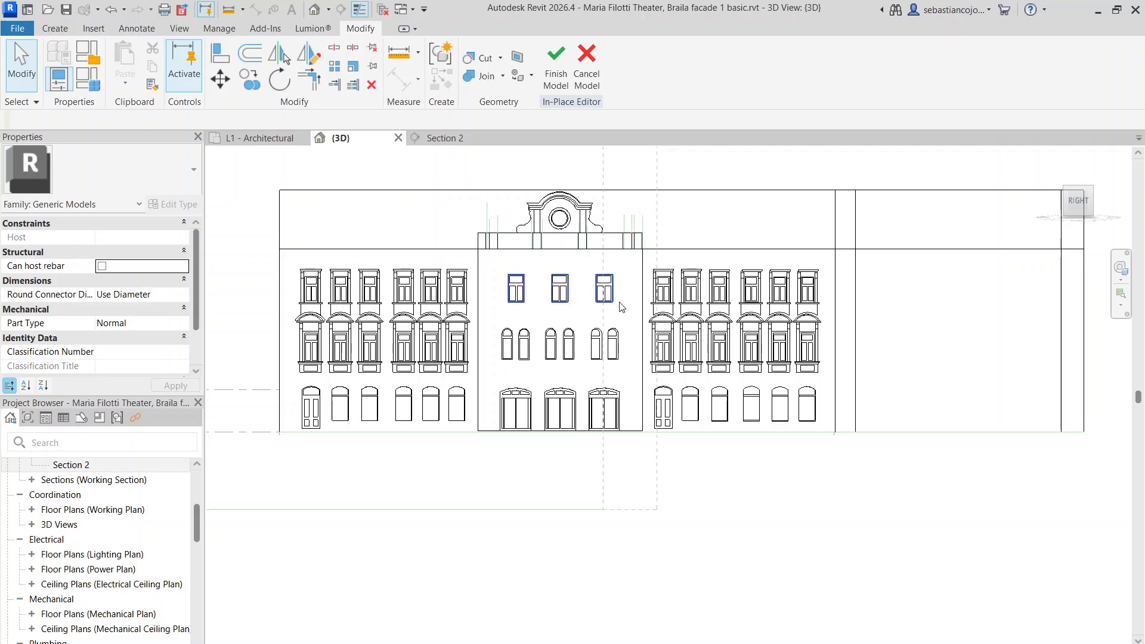
pyautogui.scroll(-1, 595, 315)
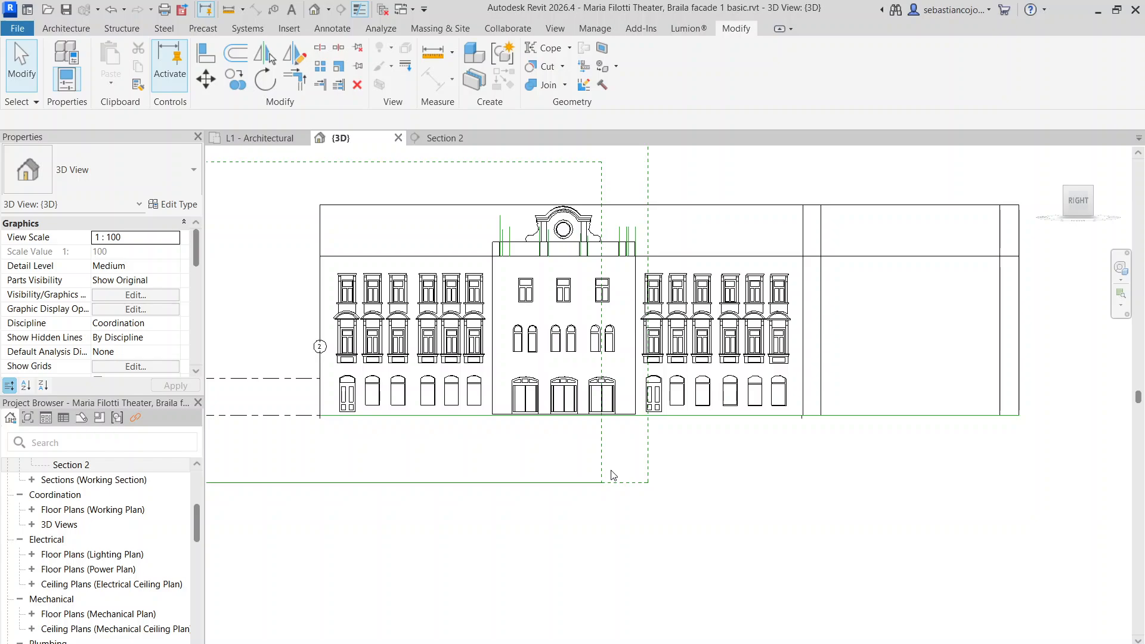
# Zoom in, select the facade generic model, then clear the selection
pyautogui.scroll(8, 453, 286)
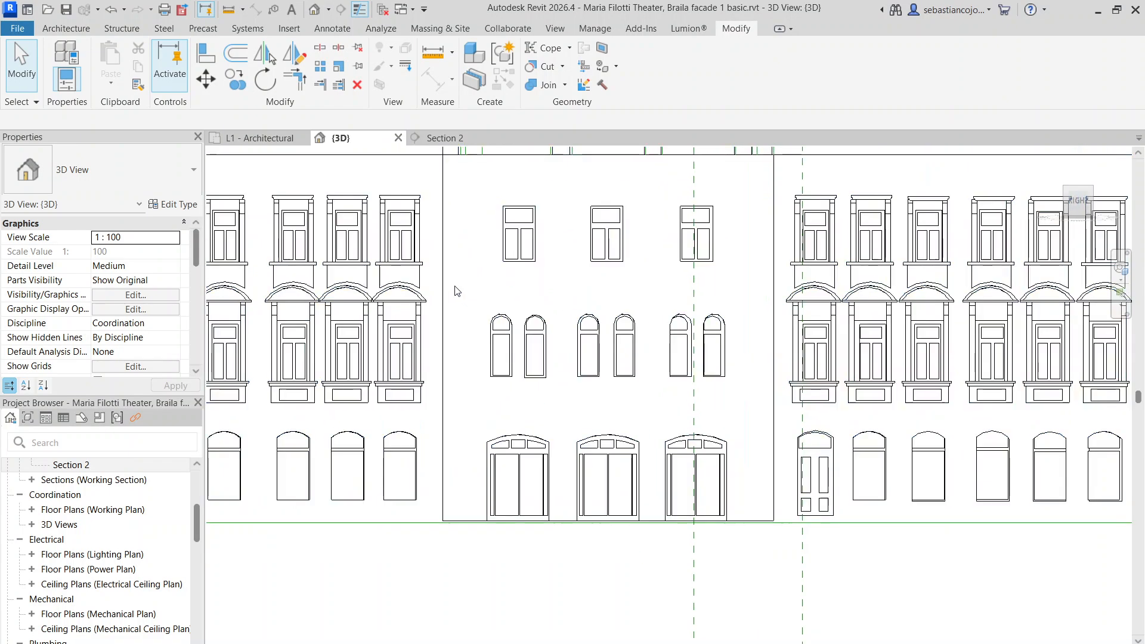
pyautogui.scroll(-3, 480, 230)
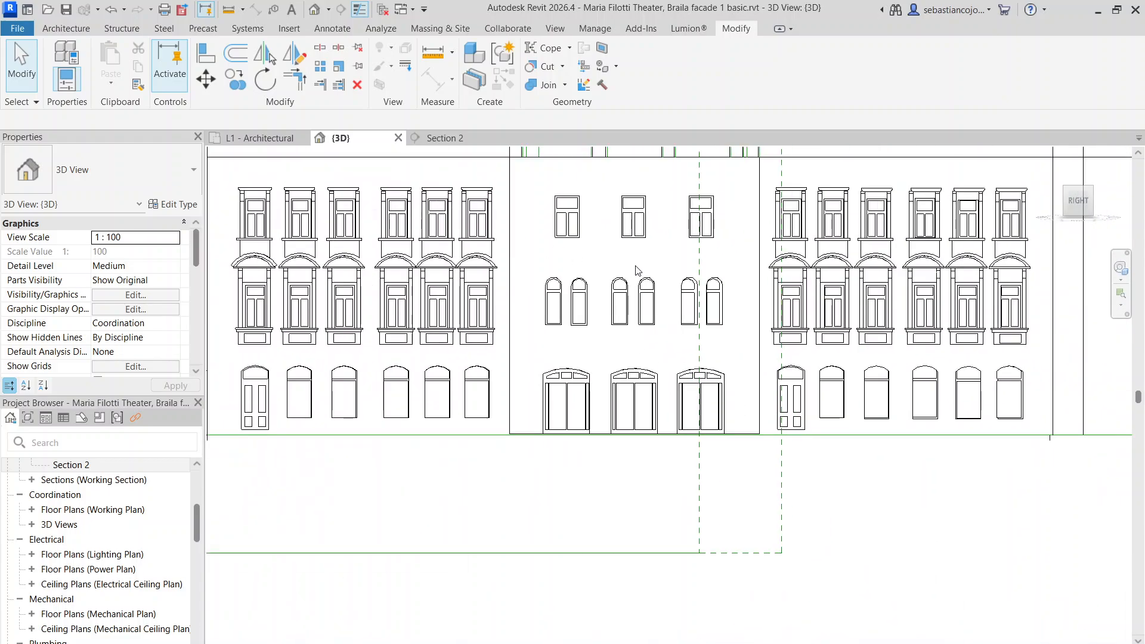
pyautogui.scroll(2, 267, 255)
pyautogui.scroll(2, 311, 251)
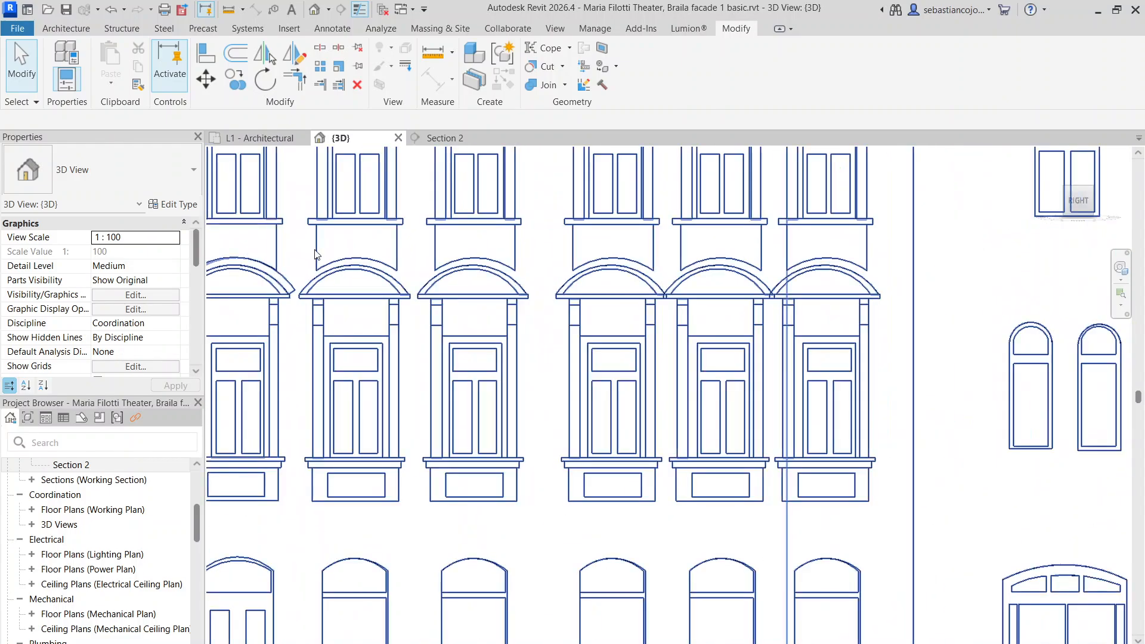
pyautogui.click(317, 254)
pyautogui.scroll(-5, 316, 255)
pyautogui.click(526, 425)
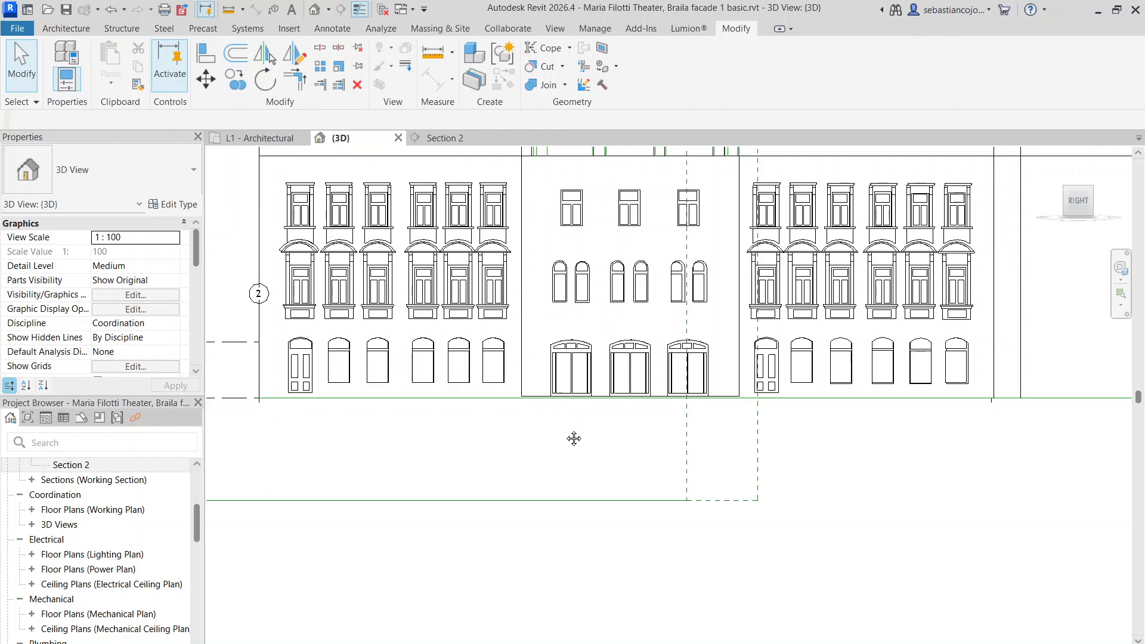
# Pan and zoom the 3D view to reframe the facade
pyautogui.moveTo(574, 438); pyautogui.dragTo(460, 451, button='middle')
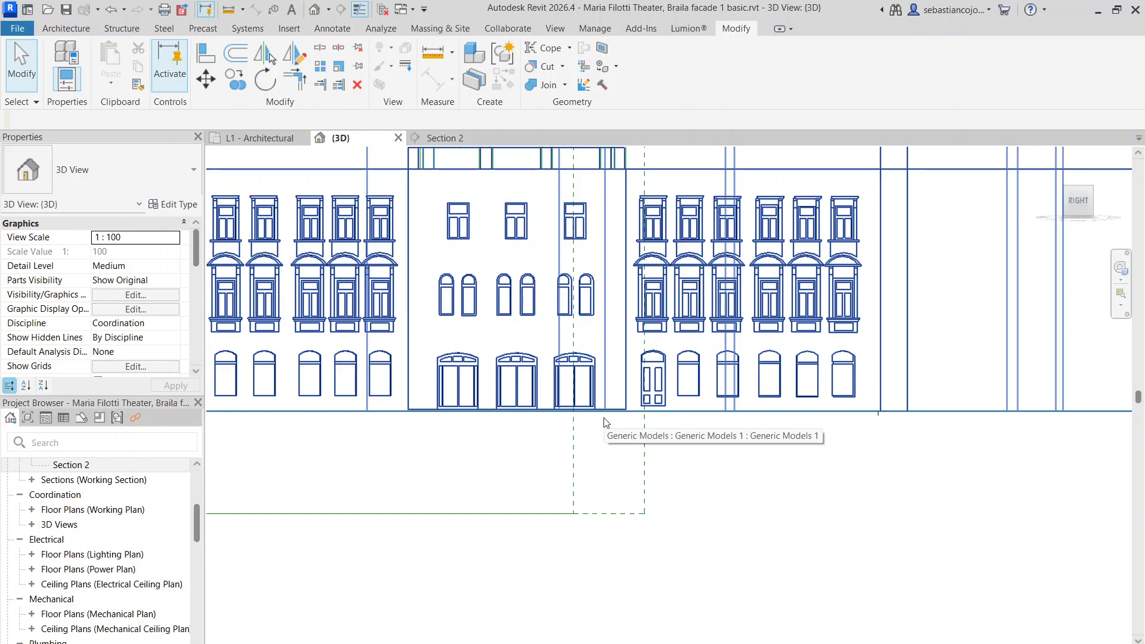
pyautogui.scroll(-2, 254, 370)
pyautogui.moveTo(299, 252); pyautogui.dragTo(406, 300, button='middle')
pyautogui.scroll(2, 407, 298)
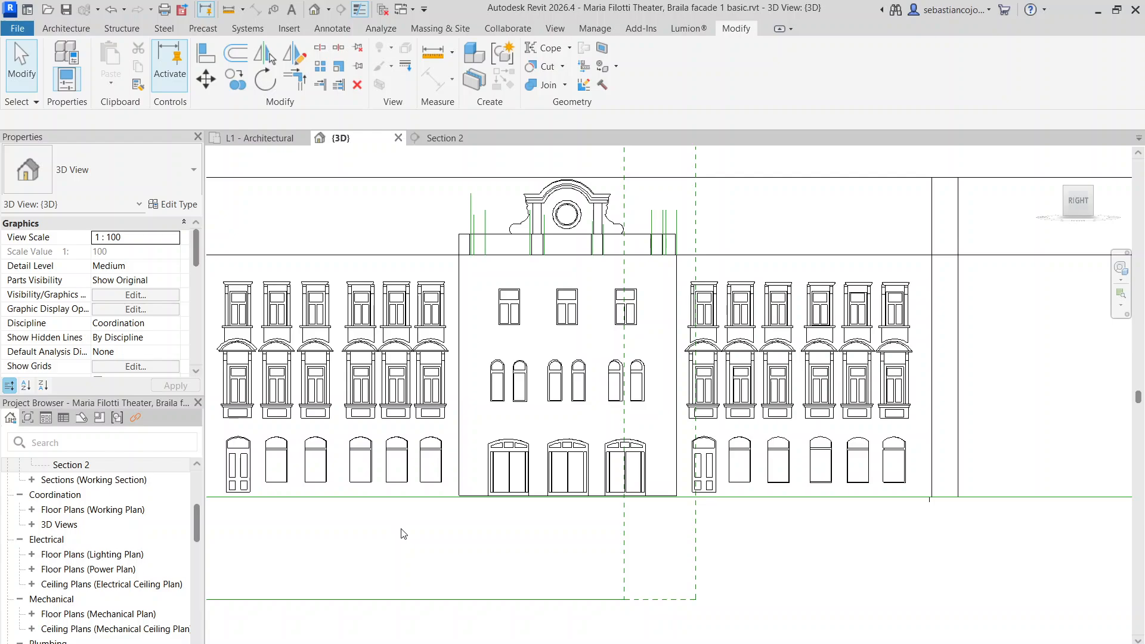
pyautogui.scroll(-3, 543, 386)
pyautogui.scroll(3, 441, 323)
# Select the facade generic model and reopen it for in-place editing
pyautogui.click(440, 329)
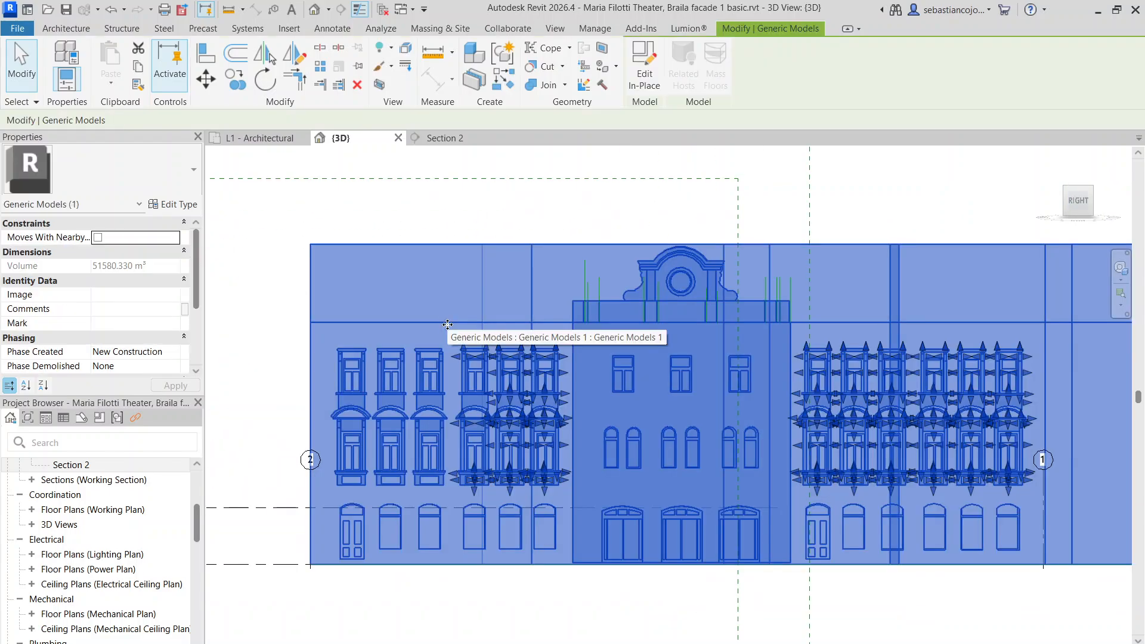
pyautogui.doubleClick(448, 322)
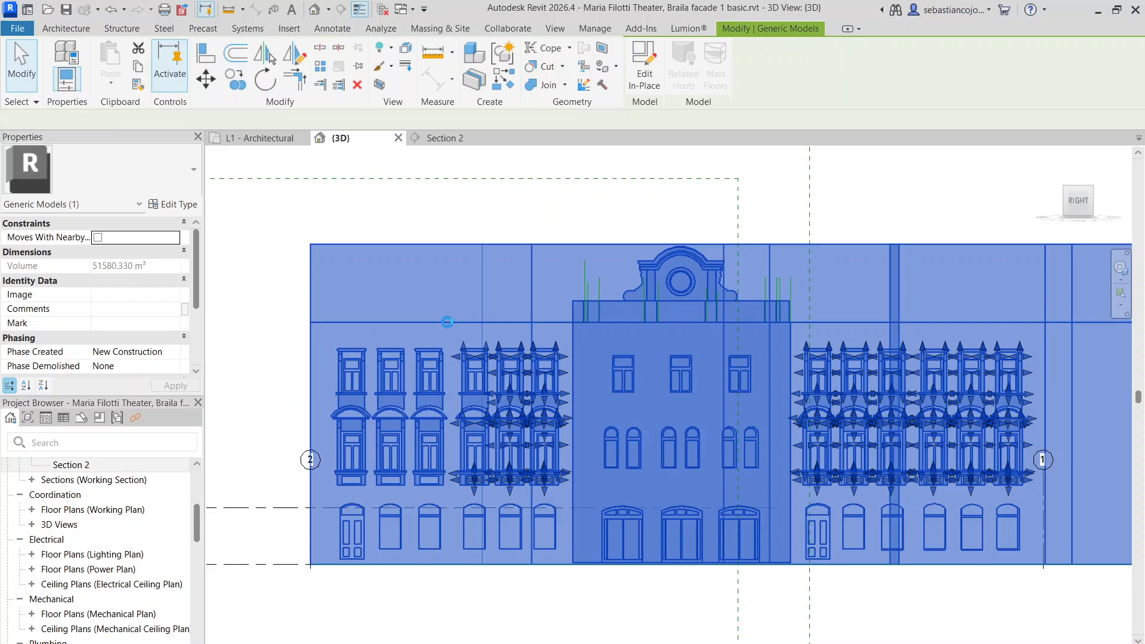
pyautogui.scroll(3, 473, 299)
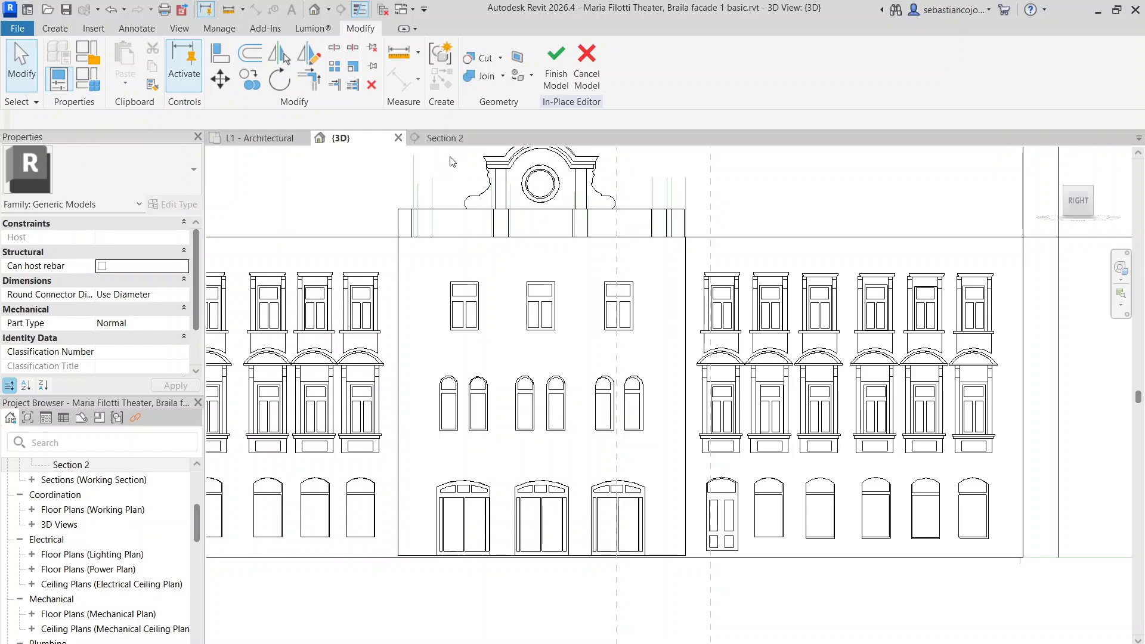
# Switch to the Section 2 elevation and zoom in on it
pyautogui.click(448, 139)
pyautogui.scroll(6, 598, 279)
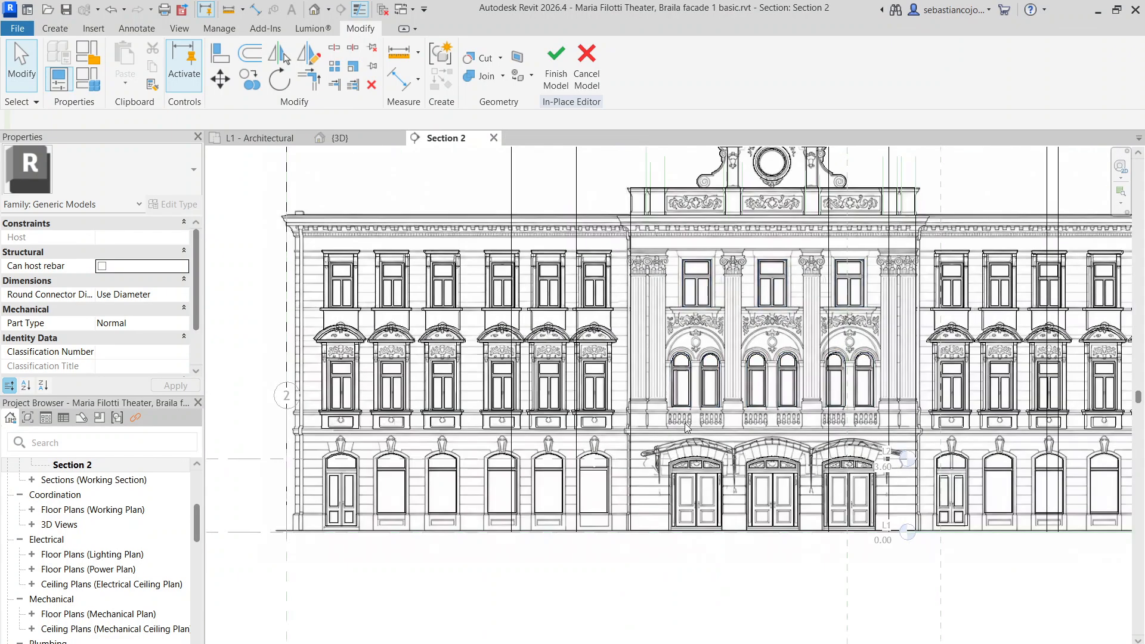
pyautogui.scroll(4, 507, 357)
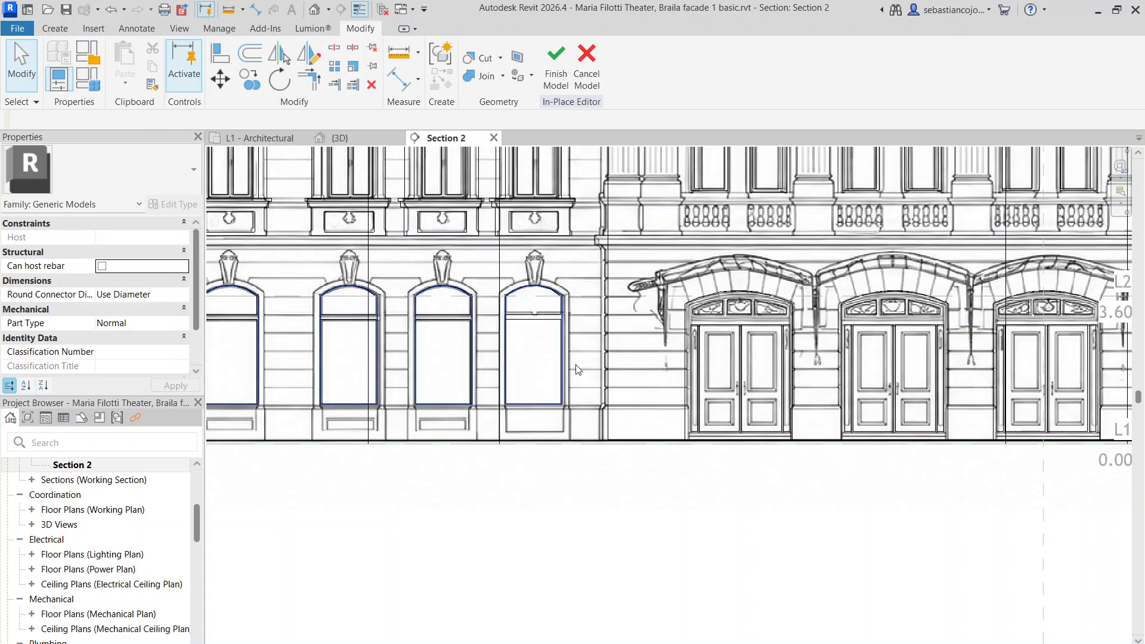
pyautogui.scroll(-3, 583, 382)
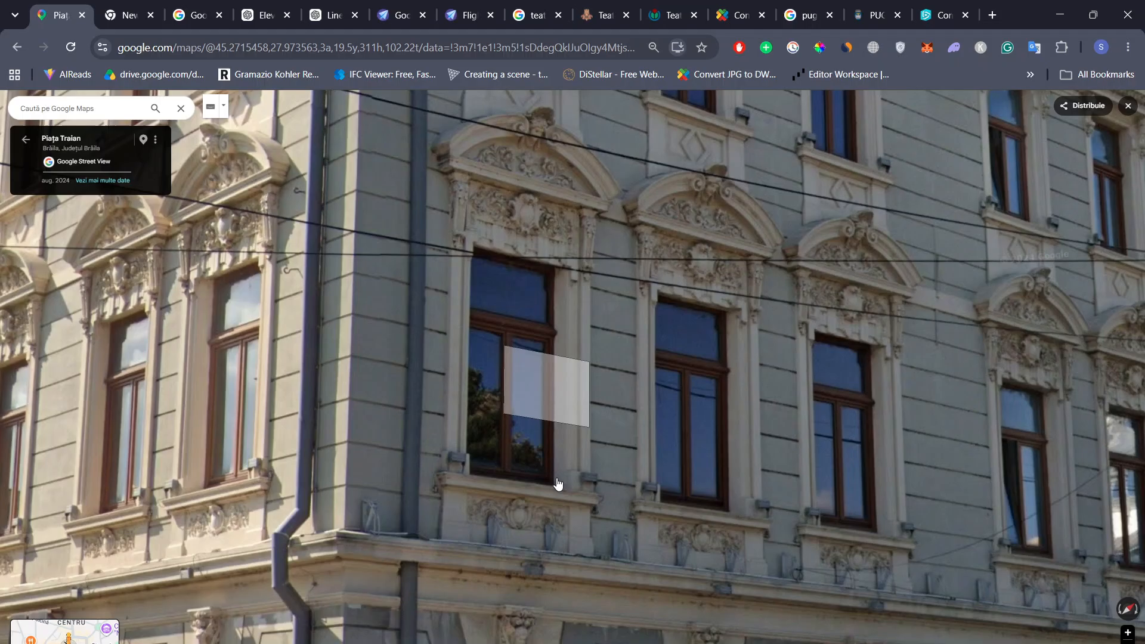
# Walk Street View along the theatre's ground-floor shopfront toward the cornice and window ornament
pyautogui.click(567, 525)
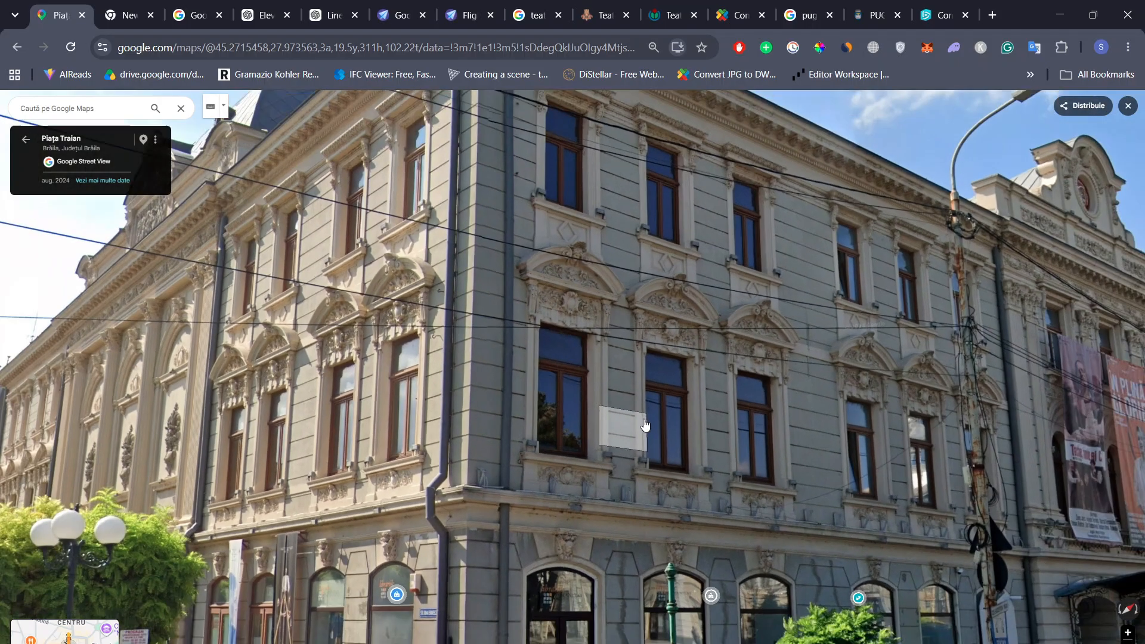
pyautogui.click(608, 436)
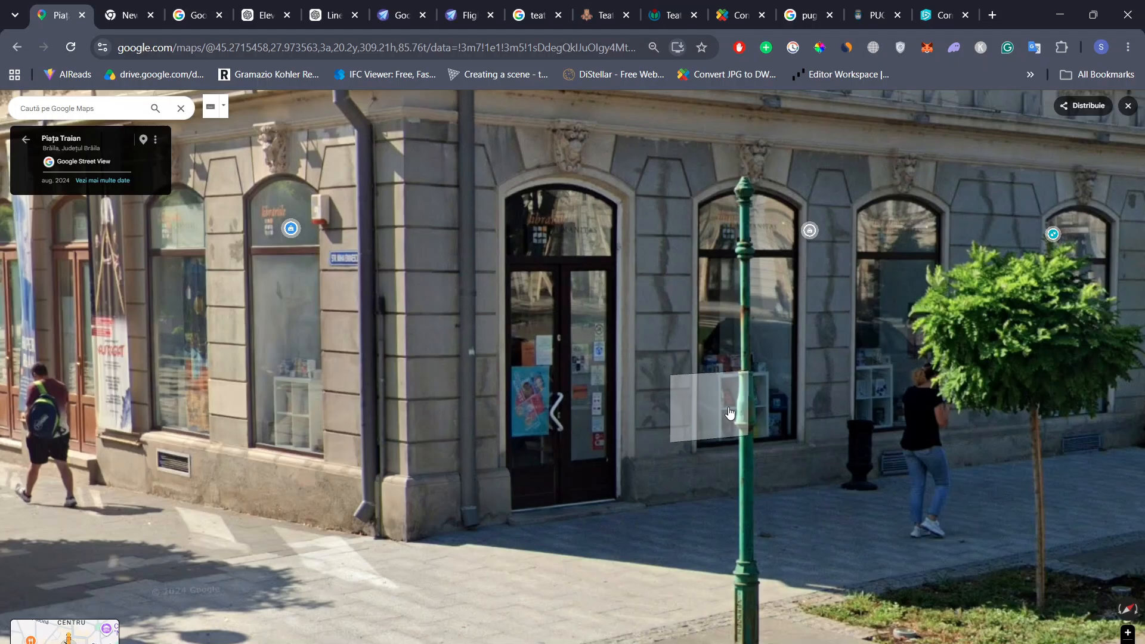
pyautogui.click(948, 250)
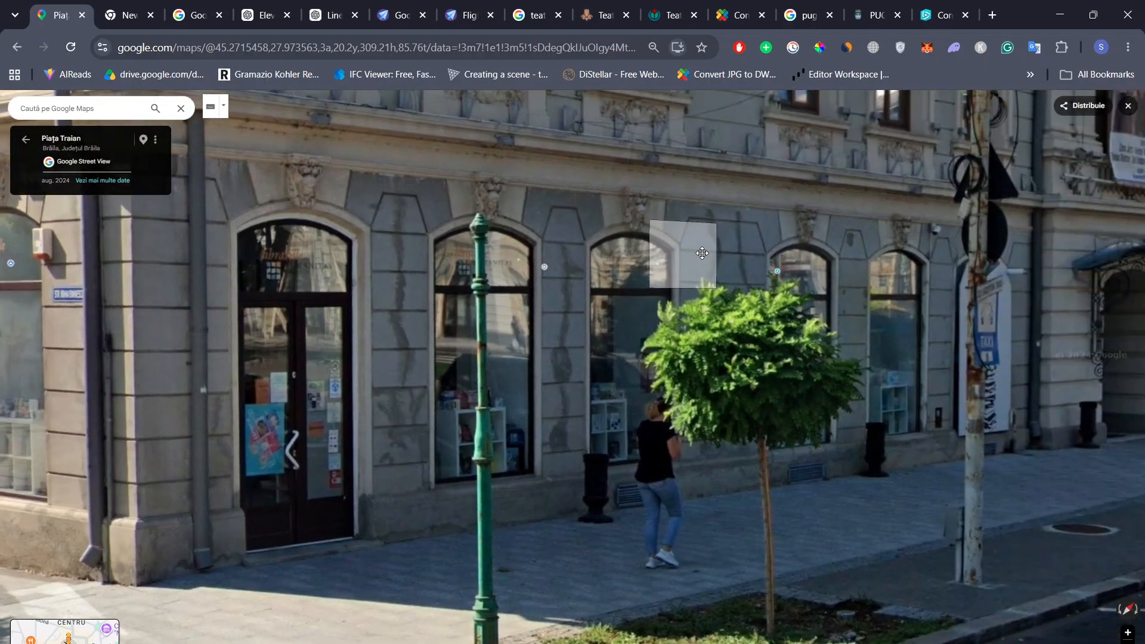
pyautogui.click(702, 253)
pyautogui.click(647, 234)
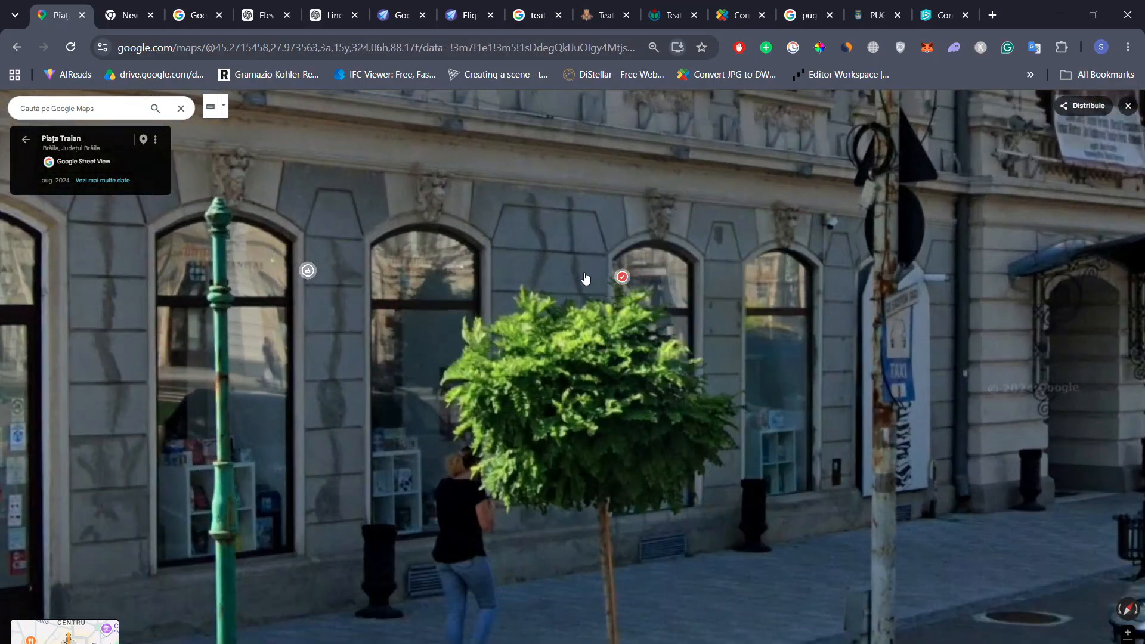
pyautogui.click(491, 307)
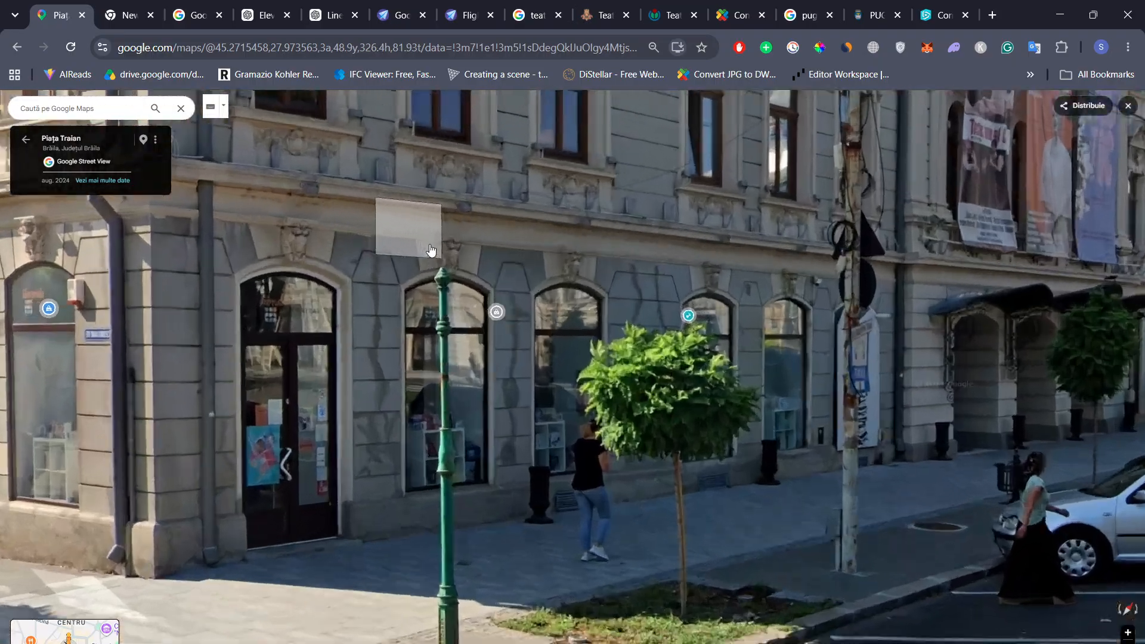
pyautogui.scroll(-5, 642, 264)
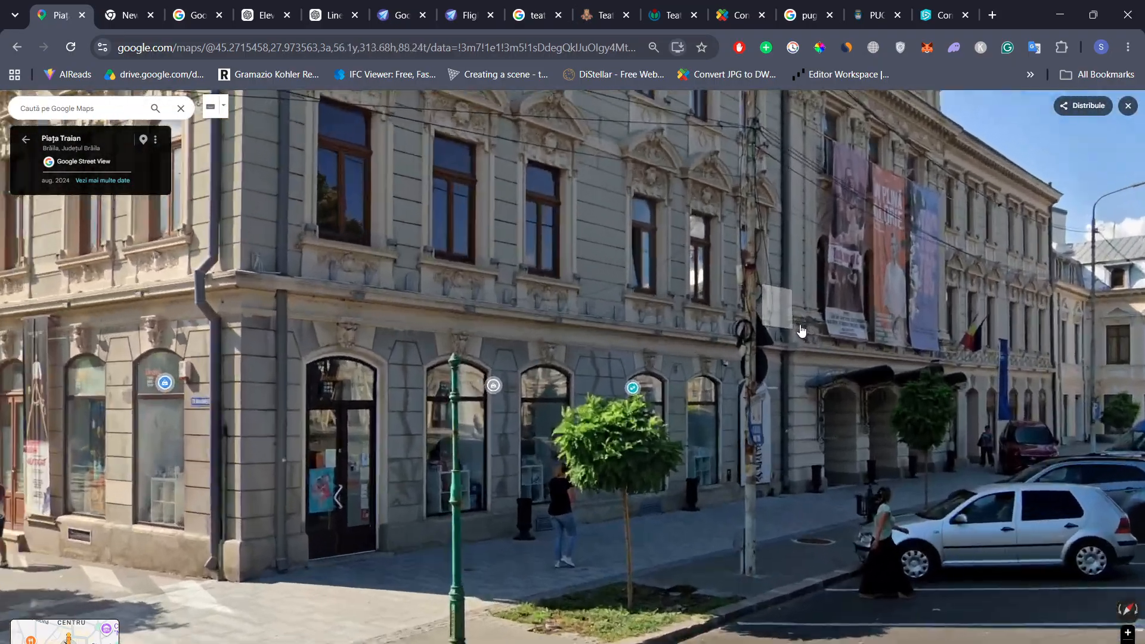
pyautogui.click(802, 330)
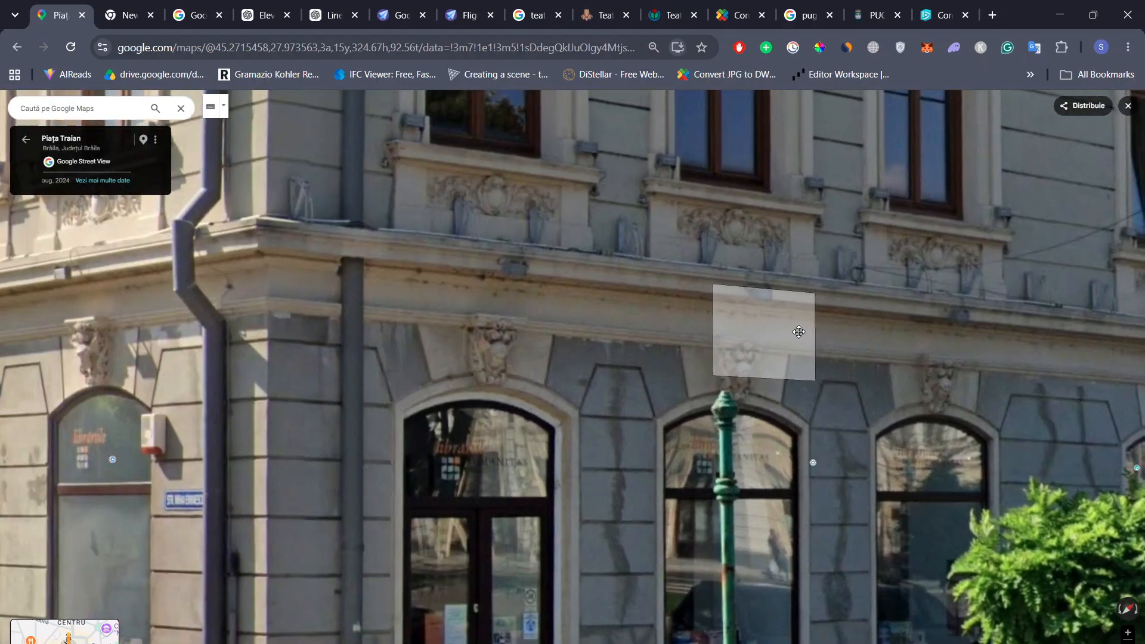
pyautogui.scroll(-5, 314, 247)
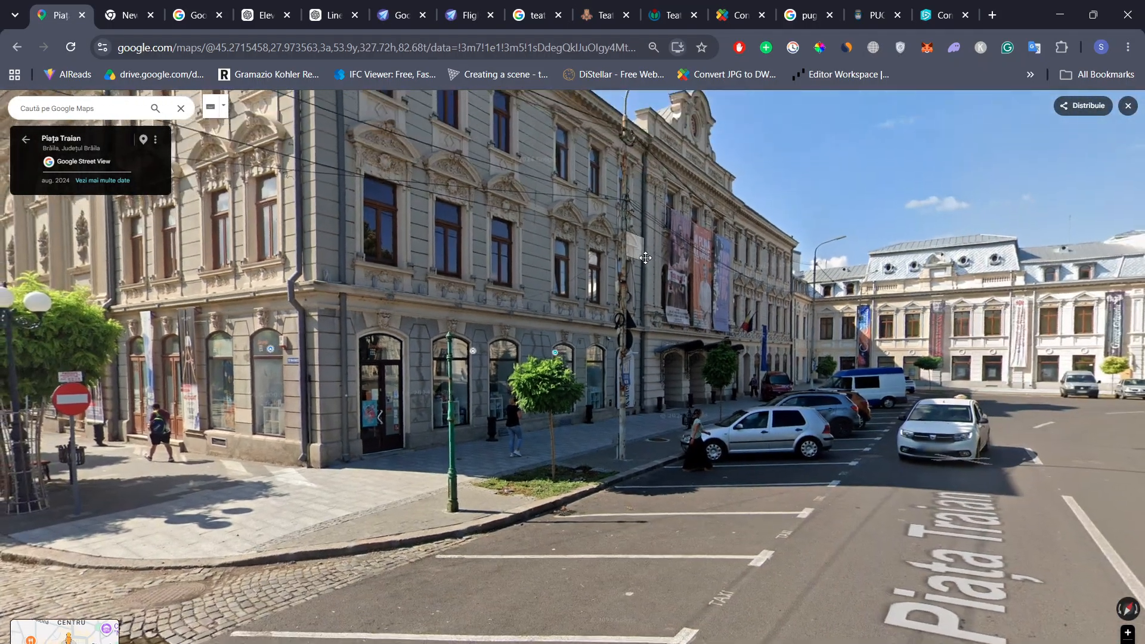
# Inspect the upper windows and cornice, then return to the Revit Section 2 view
pyautogui.moveTo(646, 257); pyautogui.dragTo(644, 308)
pyautogui.scroll(4, 427, 162)
pyautogui.moveTo(525, 166); pyautogui.dragTo(539, 276)
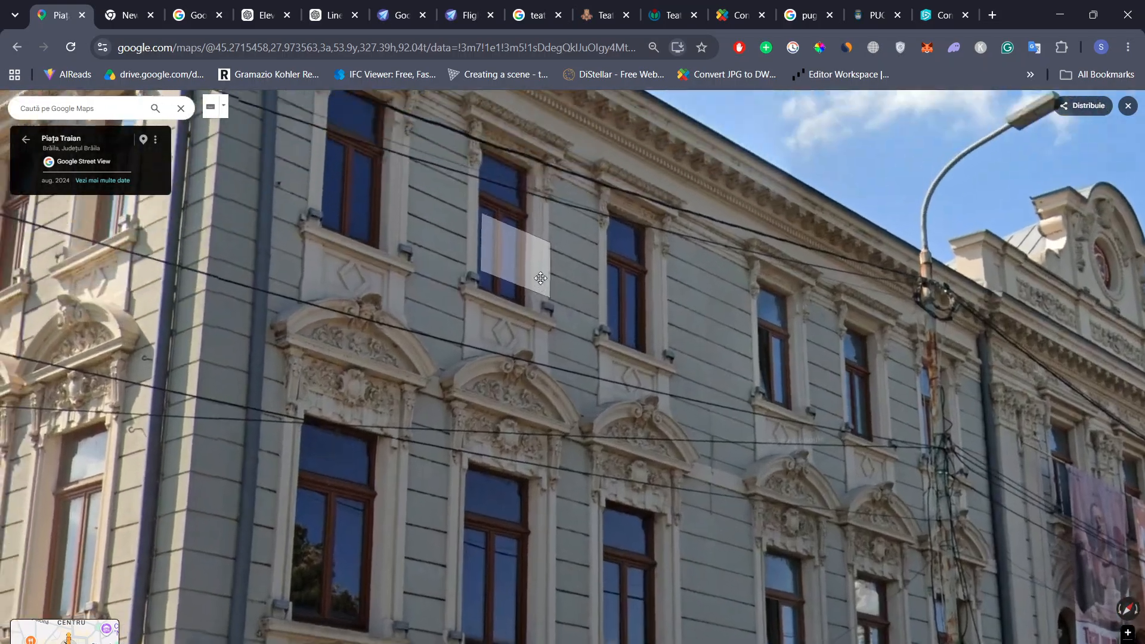
pyautogui.scroll(2, 579, 170)
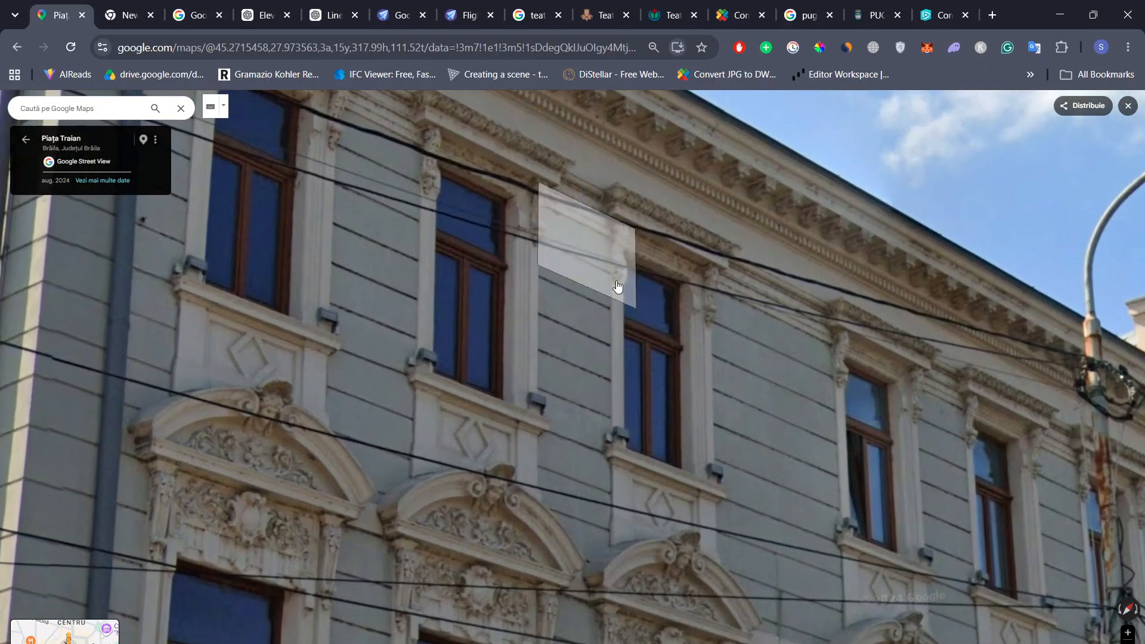
pyautogui.scroll(-2, 612, 282)
pyautogui.scroll(-3, 612, 284)
pyautogui.scroll(4, 641, 229)
pyautogui.scroll(-4, 641, 232)
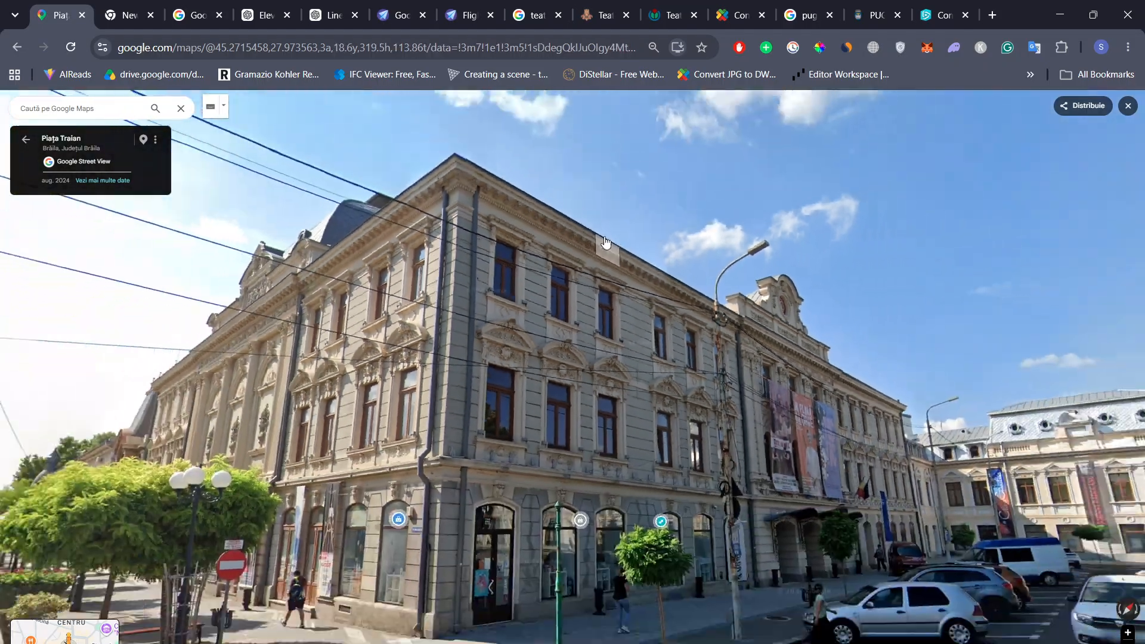
pyautogui.scroll(4, 456, 168)
pyautogui.moveTo(751, 322); pyautogui.dragTo(430, 215)
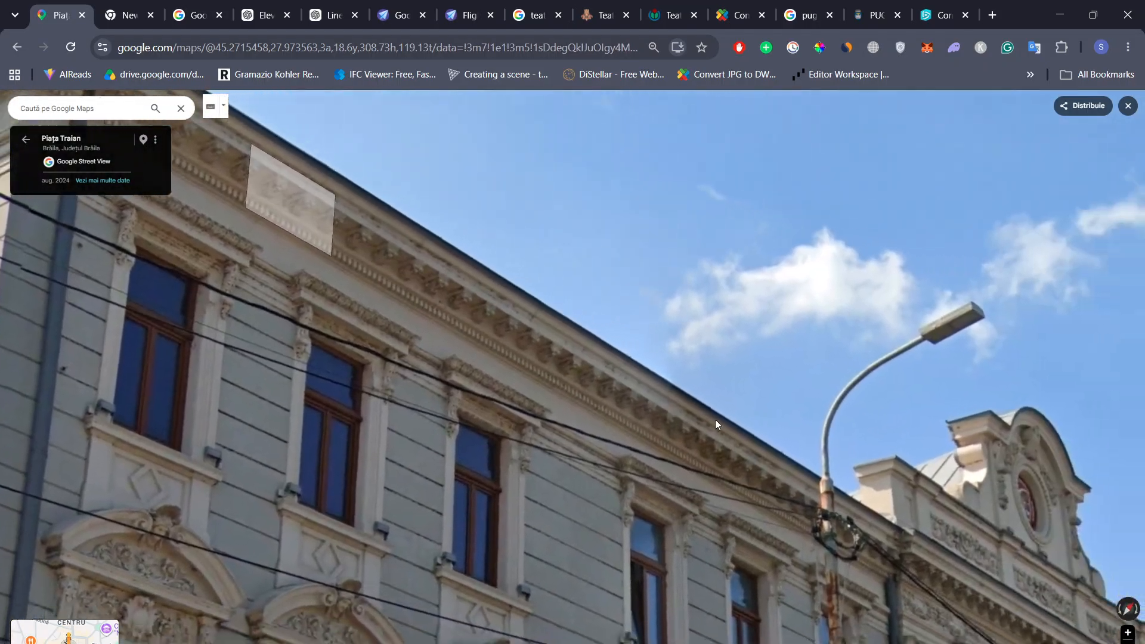
pyautogui.moveTo(740, 426); pyautogui.dragTo(663, 308)
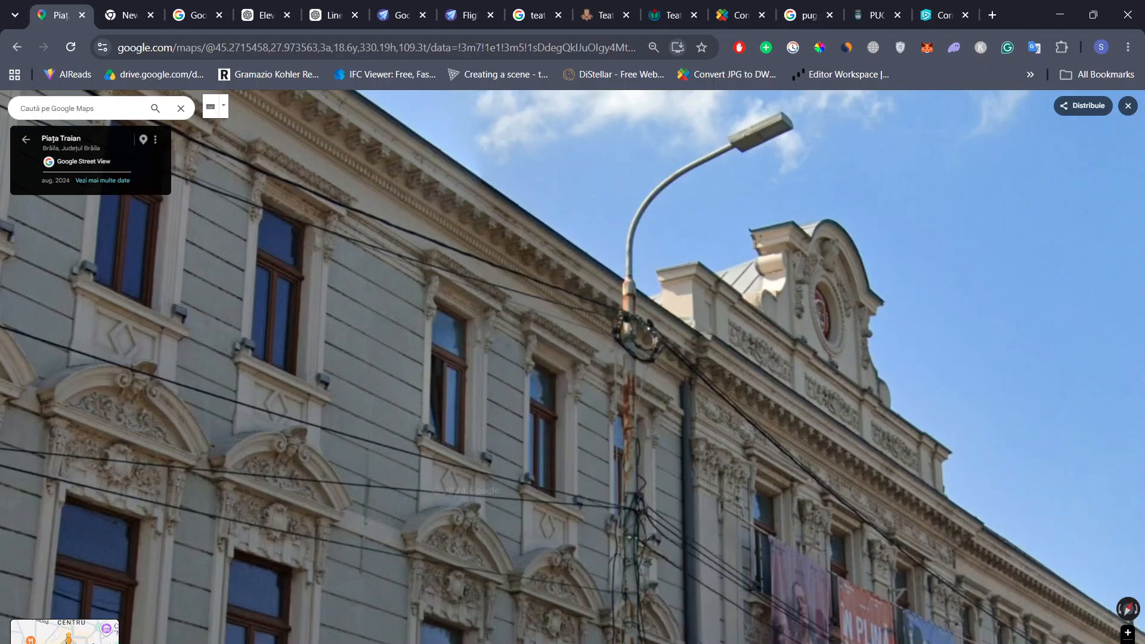
pyautogui.hotkey('alt', 'Tab')
# Open the {3D} view and orbit the facade to a corner view
pyautogui.scroll(-3, 622, 504)
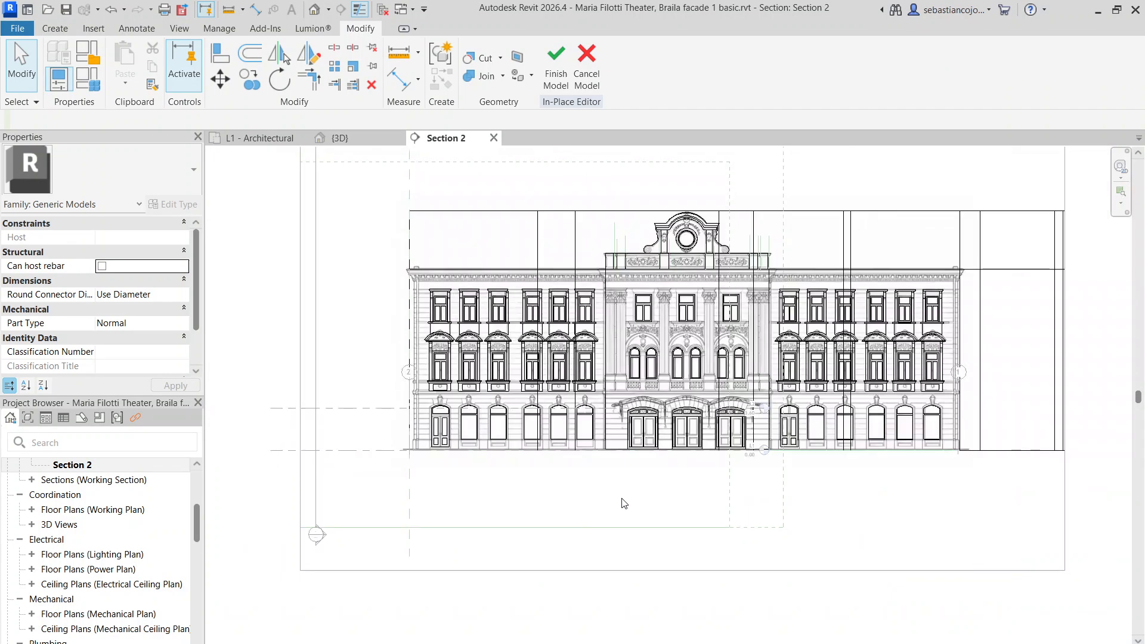
pyautogui.scroll(5, 362, 256)
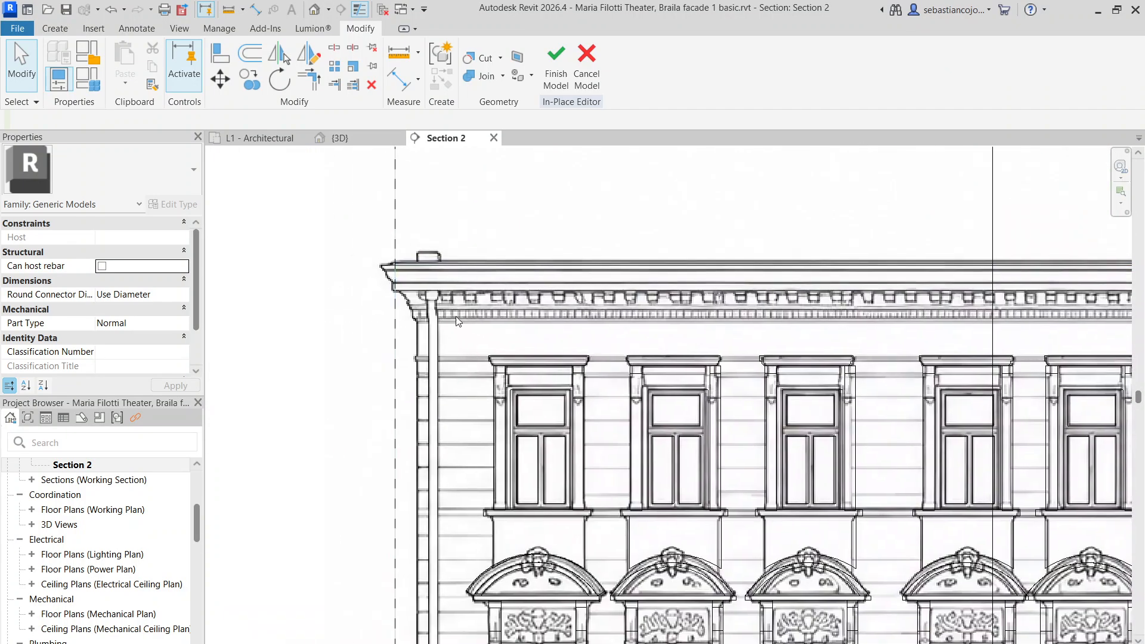
pyautogui.click(352, 140)
pyautogui.scroll(-2, 539, 302)
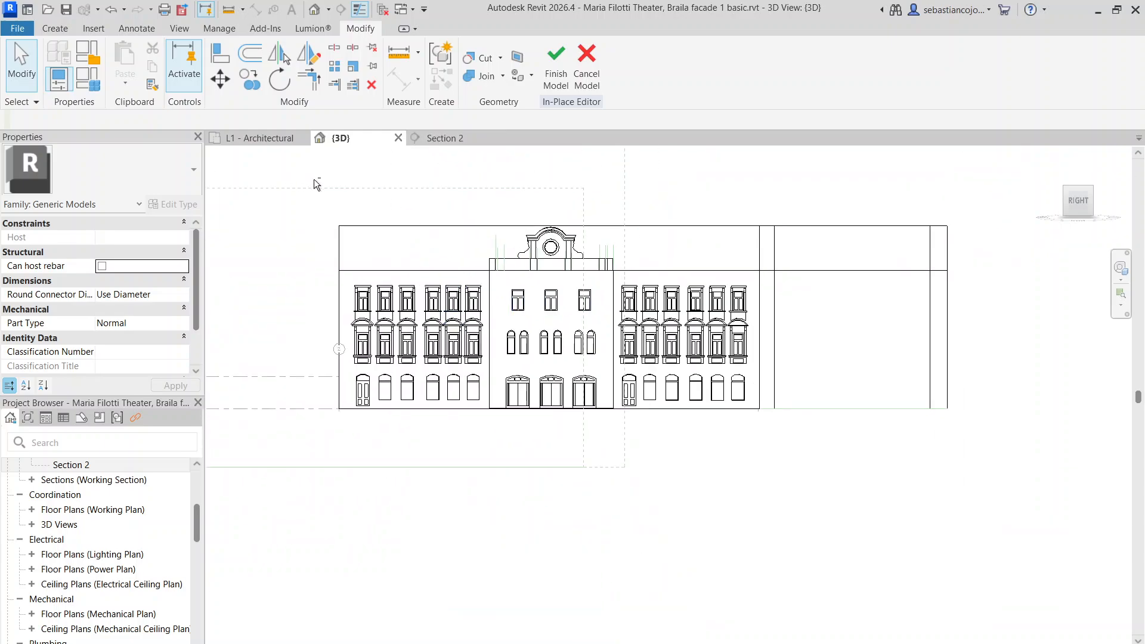
pyautogui.keyDown('shift'); pyautogui.moveTo(314, 179); pyautogui.dragTo(435, 281, button='middle'); pyautogui.keyUp('shift')
pyautogui.scroll(3, 387, 268)
pyautogui.scroll(3, 333, 314)
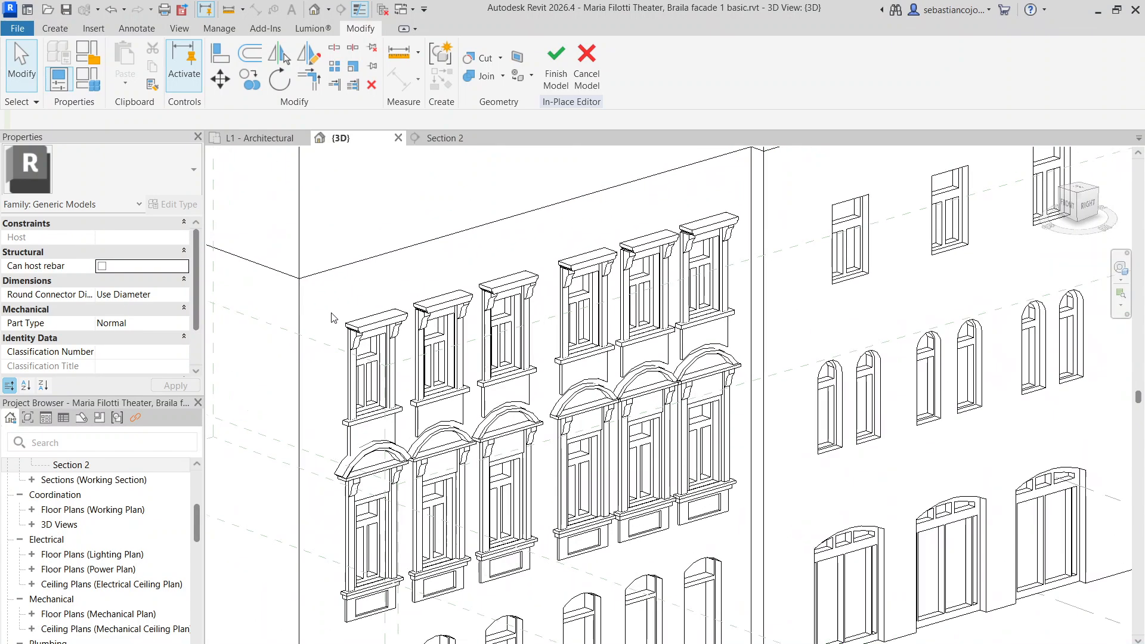
pyautogui.scroll(1, 333, 317)
# Try an extrusion and cancel it, then start a new sweep form
pyautogui.click(66, 28)
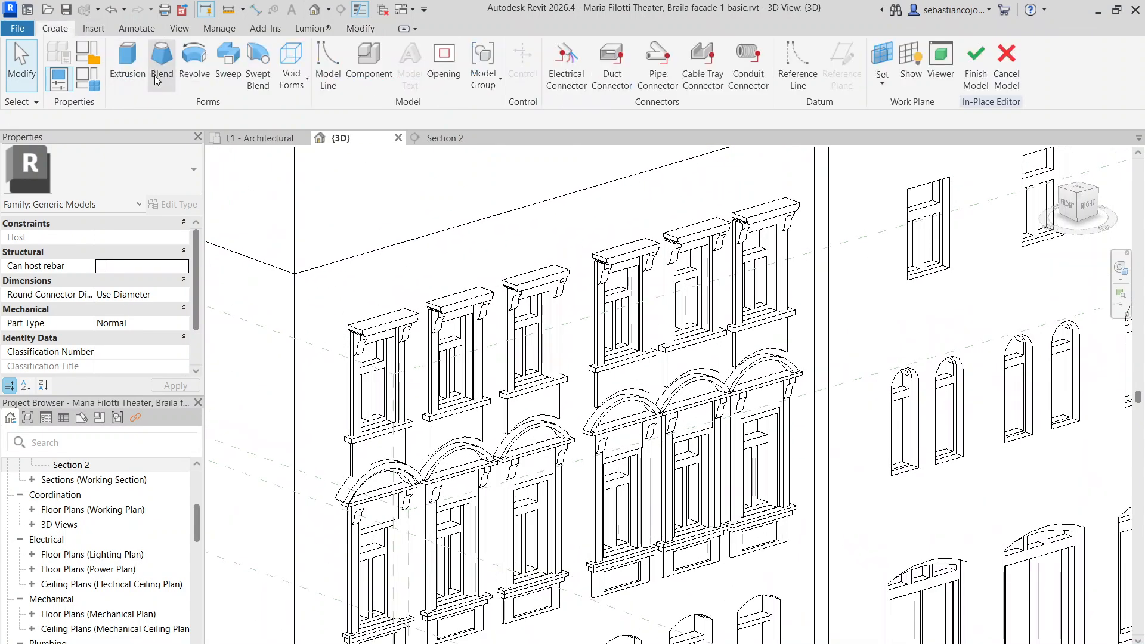
pyautogui.click(128, 60)
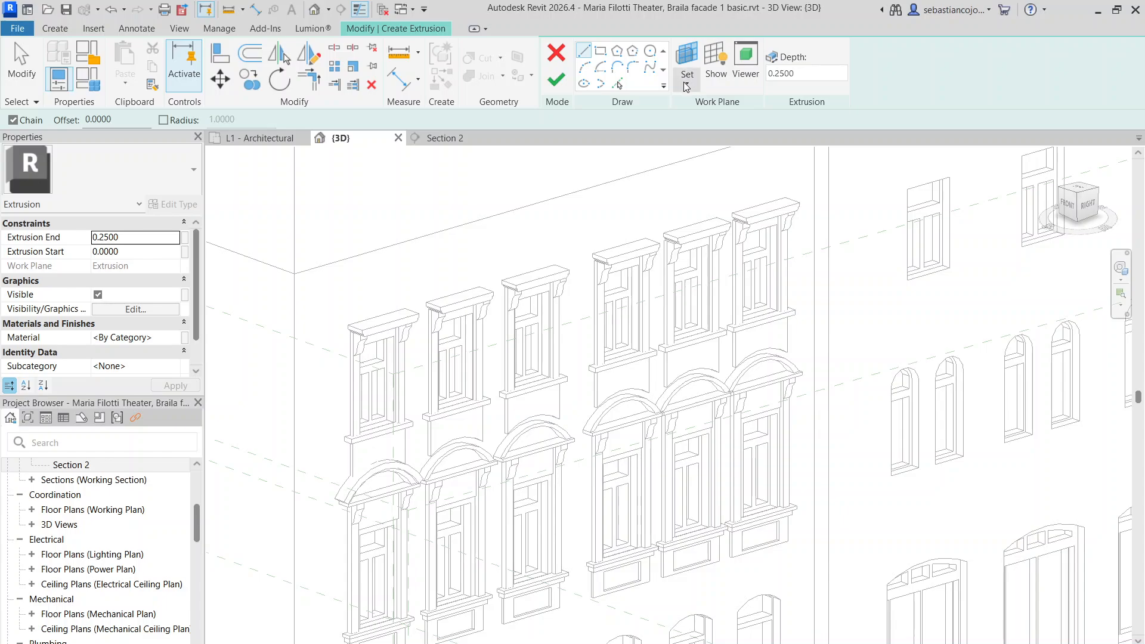
pyautogui.click(557, 57)
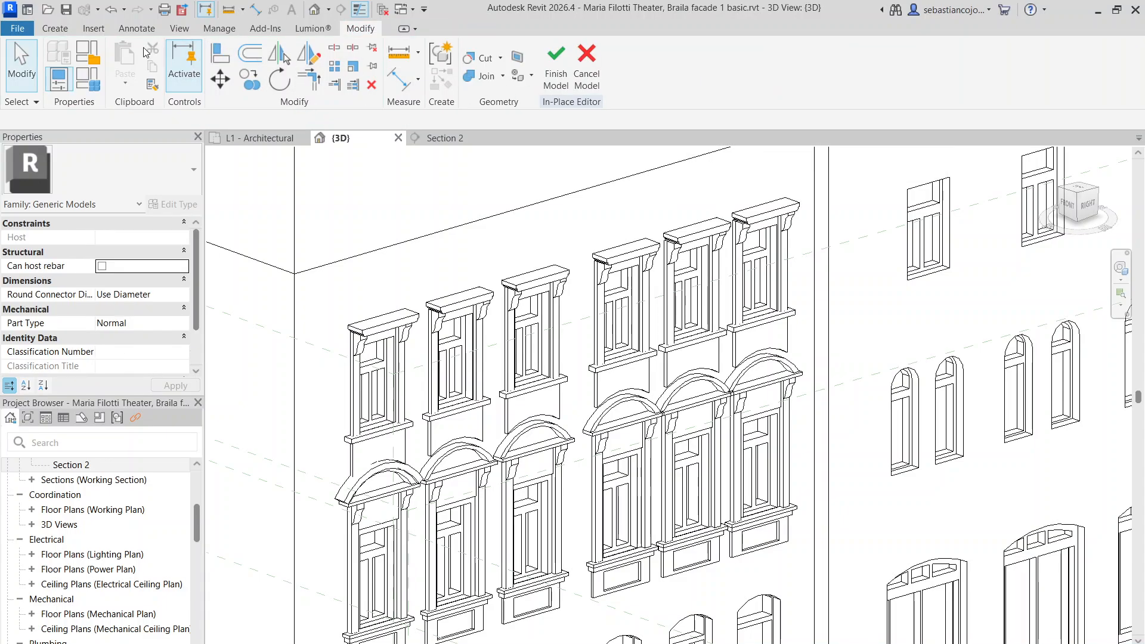
pyautogui.click(291, 68)
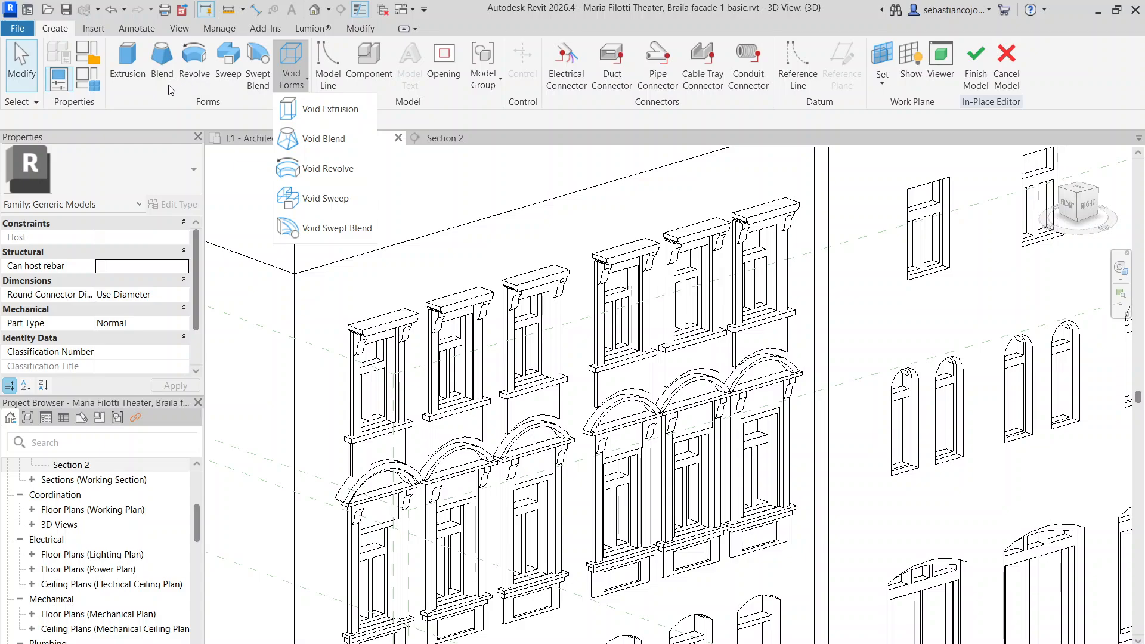
pyautogui.click(228, 60)
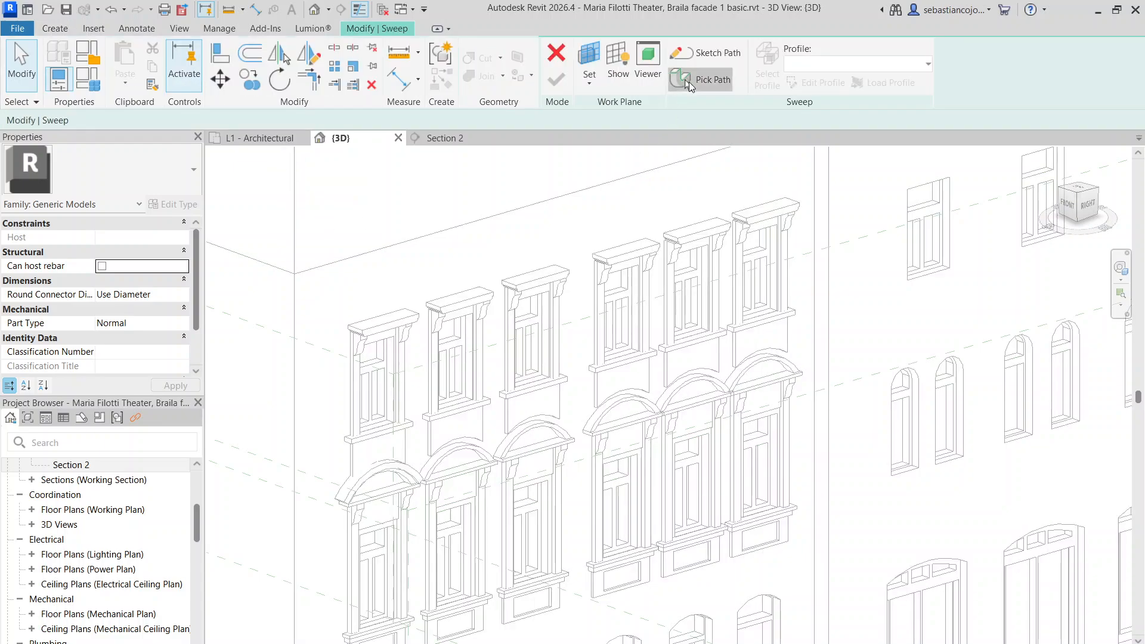
# Pick the facade's top edge as the sweep path and shorten it to the wall corner
pyautogui.click(690, 86)
pyautogui.scroll(-5, 582, 203)
pyautogui.scroll(3, 597, 239)
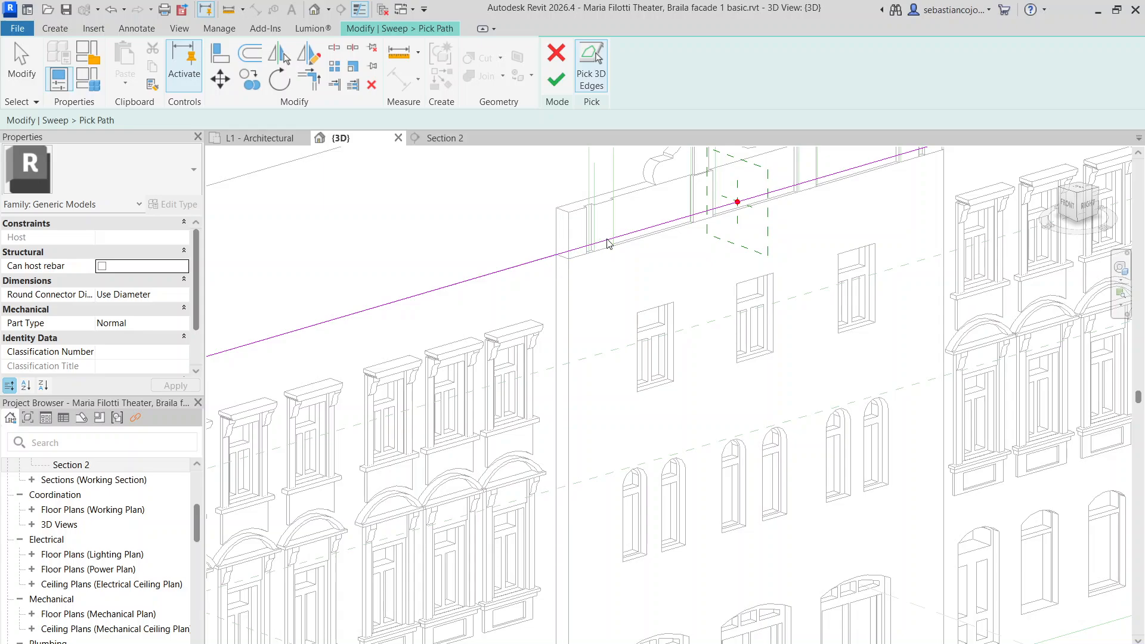
pyautogui.scroll(-4, 607, 243)
pyautogui.click(723, 226)
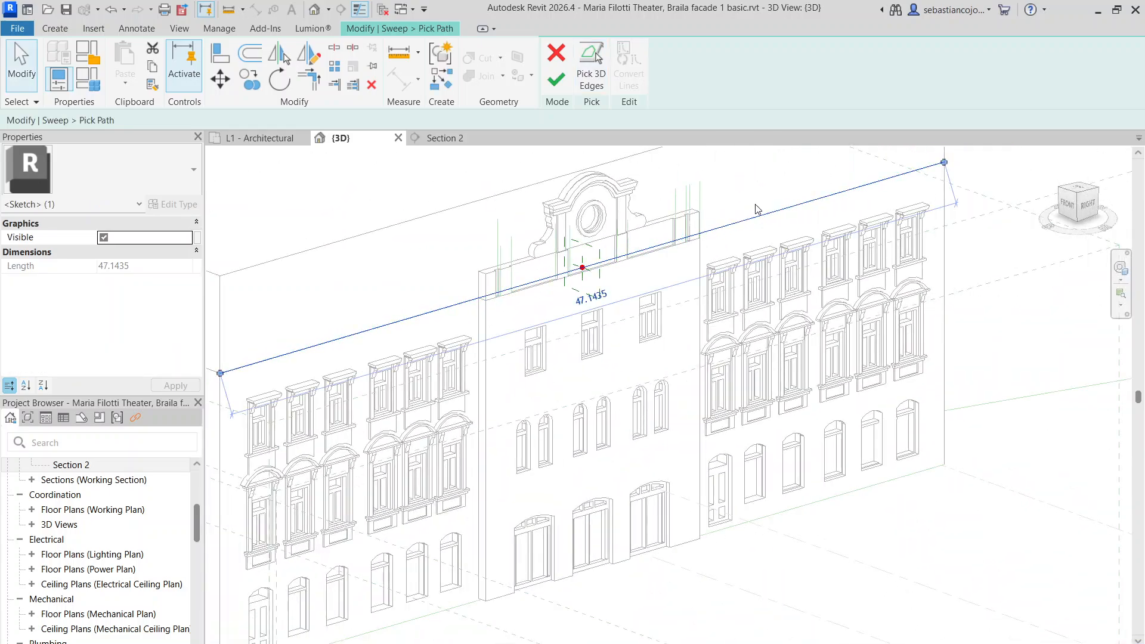
pyautogui.moveTo(494, 293); pyautogui.dragTo(479, 298)
pyautogui.click(584, 88)
pyautogui.scroll(6, 485, 332)
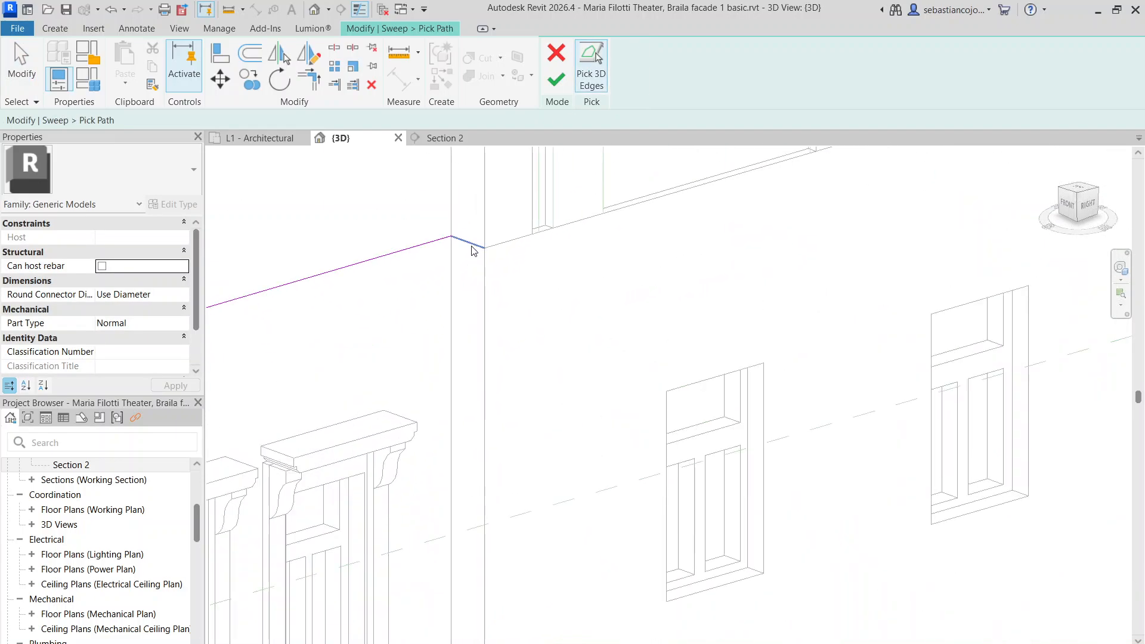
pyautogui.scroll(-4, 501, 293)
pyautogui.press('Escape')
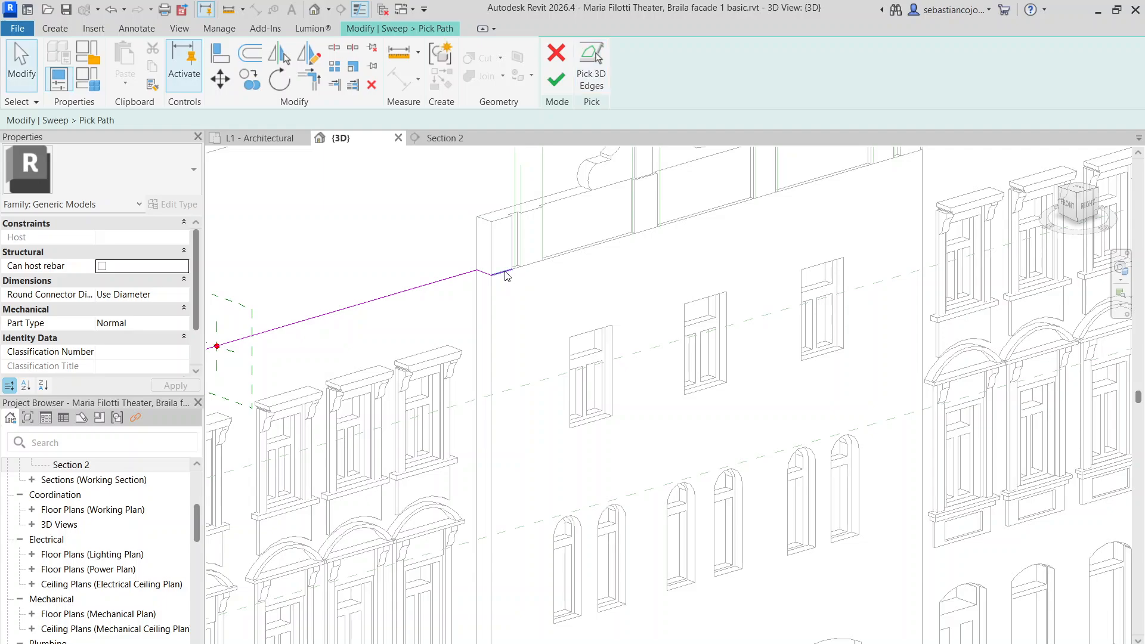
# Move the path line's end to the central parapet corner and pick the long top edge
pyautogui.click(505, 271)
pyautogui.scroll(-3, 511, 269)
pyautogui.moveTo(511, 270); pyautogui.dragTo(714, 212)
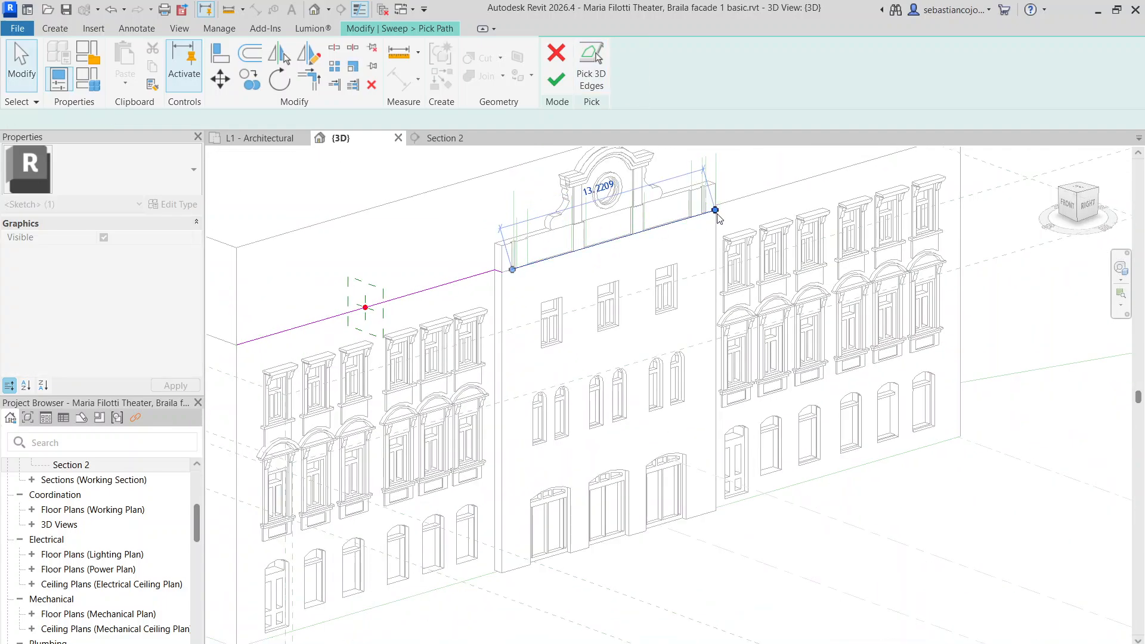
pyautogui.keyDown('shift'); pyautogui.moveTo(678, 294); pyautogui.dragTo(460, 303, button='middle'); pyautogui.keyUp('shift')
pyautogui.scroll(1, 683, 255)
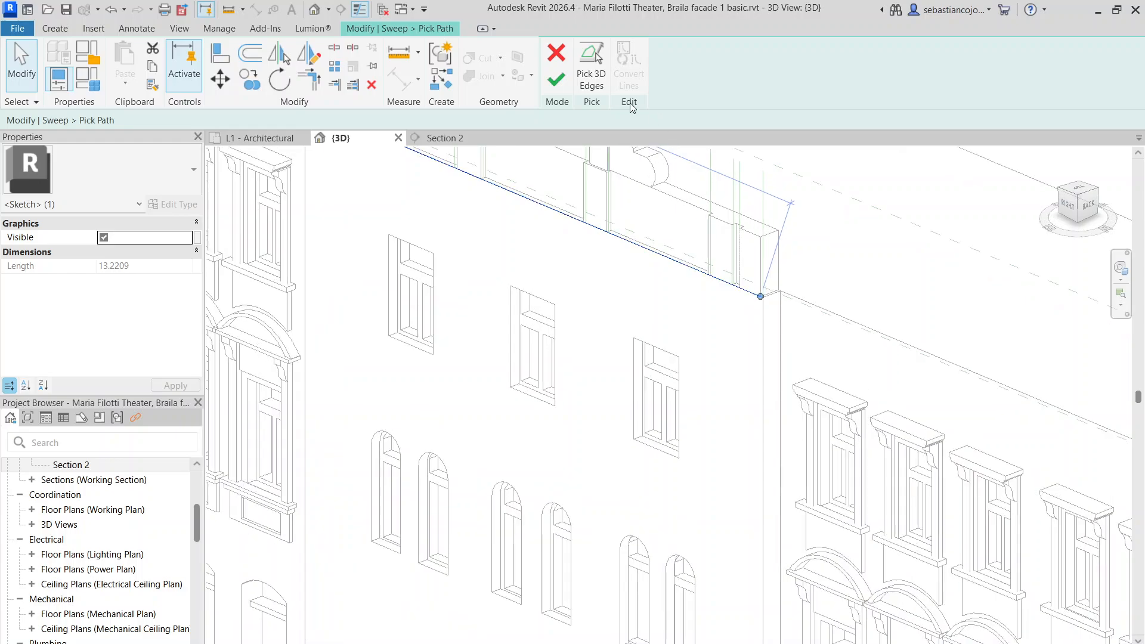
pyautogui.click(591, 65)
pyautogui.scroll(2, 774, 300)
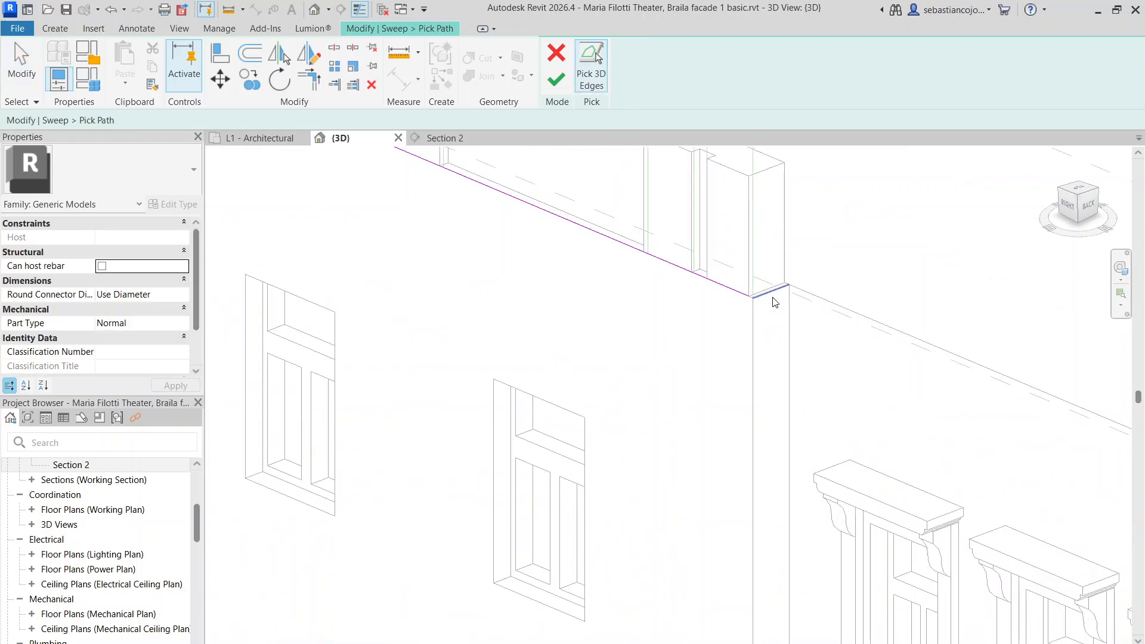
pyautogui.press('Escape')
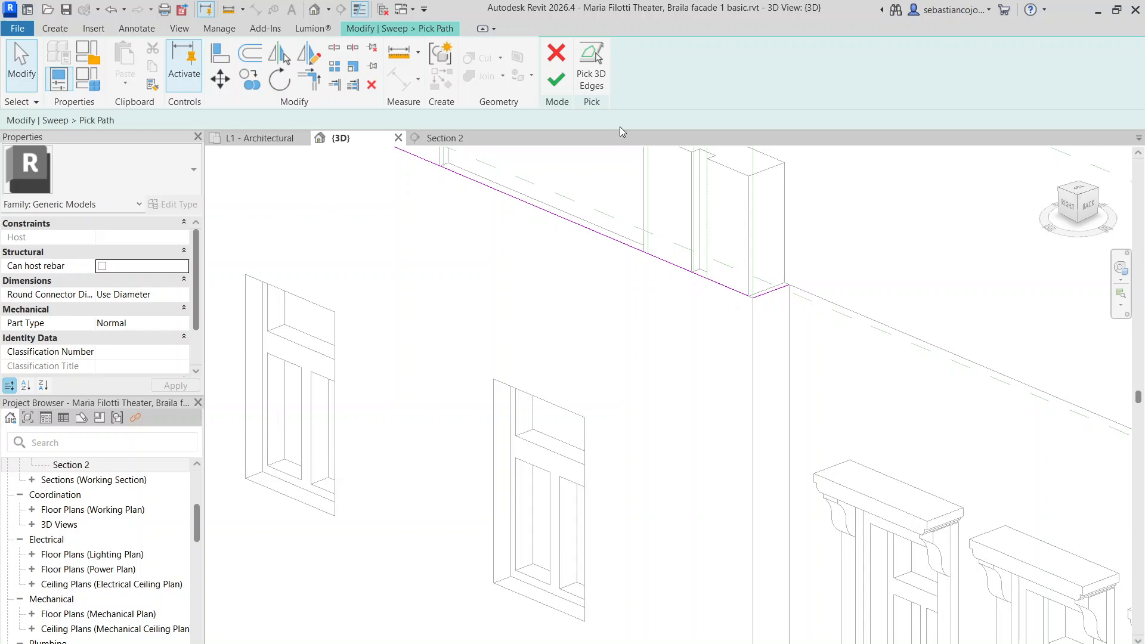
pyautogui.click(603, 80)
pyautogui.click(802, 292)
pyautogui.press('Escape')
# Try trimming the path lines, then add the parapet top edge as a path segment
pyautogui.press('t')
pyautogui.press('r')
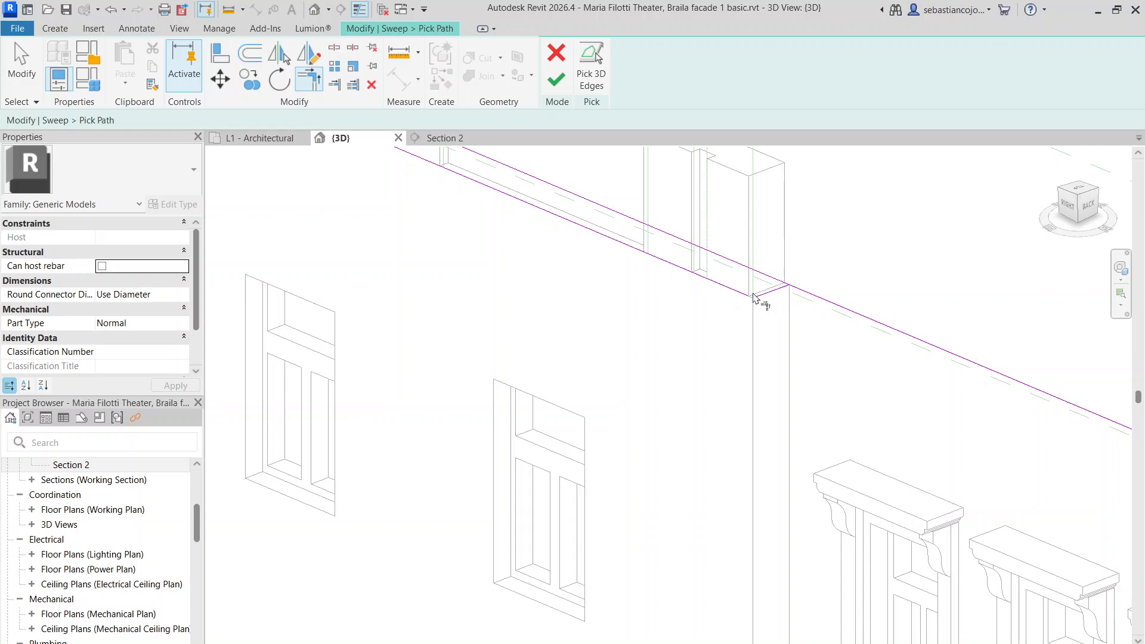
pyautogui.scroll(-5, 808, 339)
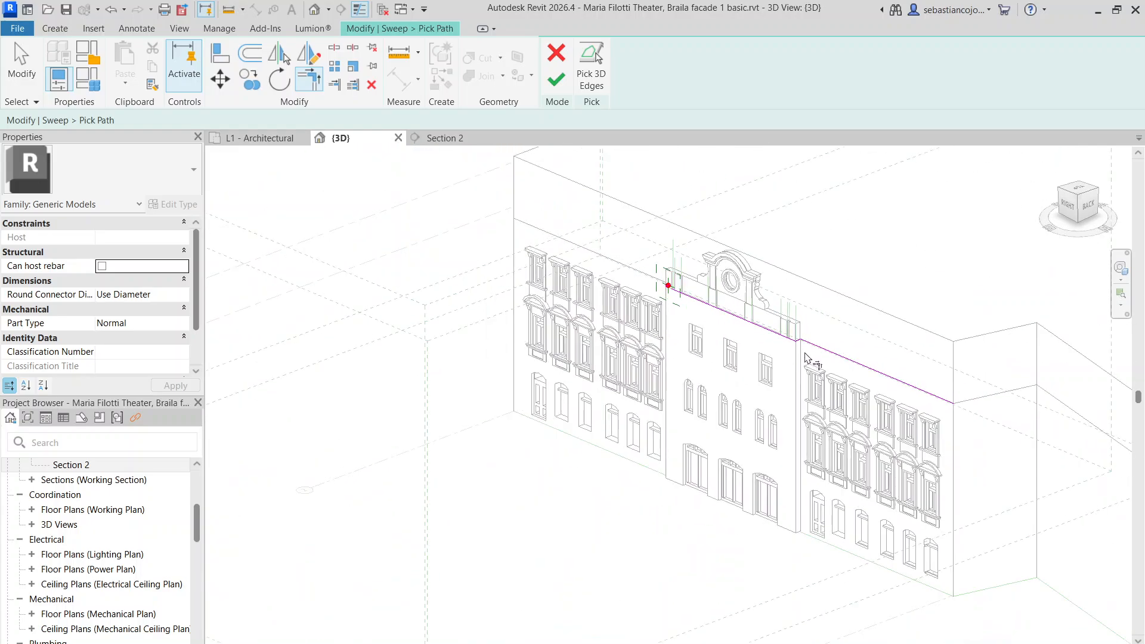
pyautogui.press('Escape')
pyautogui.keyDown('shift'); pyautogui.moveTo(607, 336); pyautogui.dragTo(779, 341, button='middle'); pyautogui.keyUp('shift')
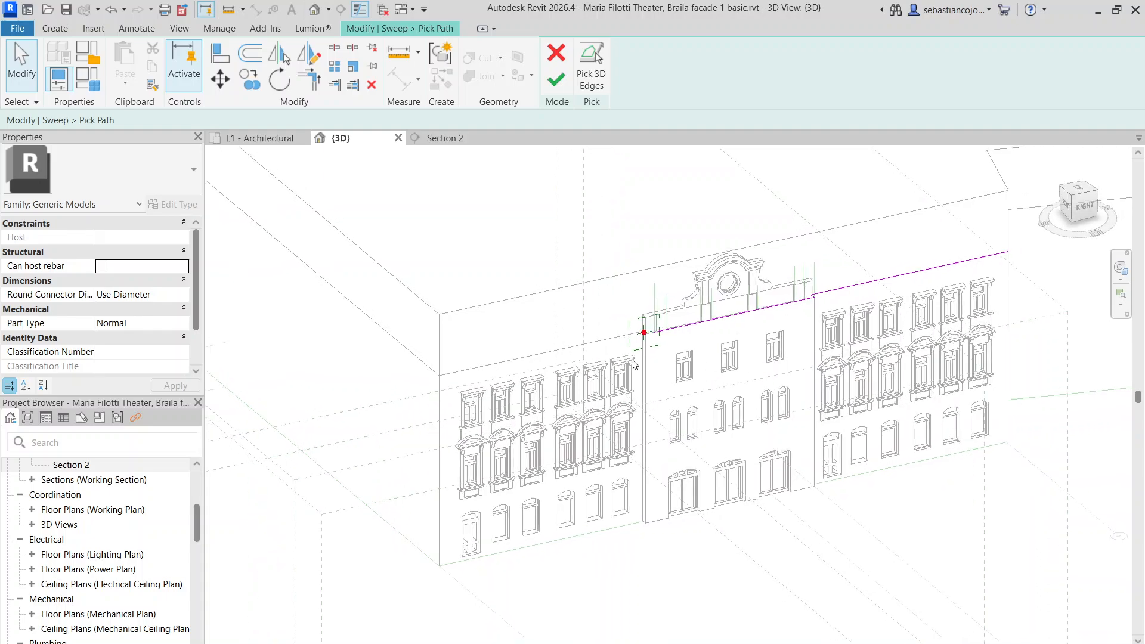
pyautogui.scroll(6, 640, 344)
pyautogui.scroll(-3, 729, 331)
pyautogui.scroll(5, 699, 335)
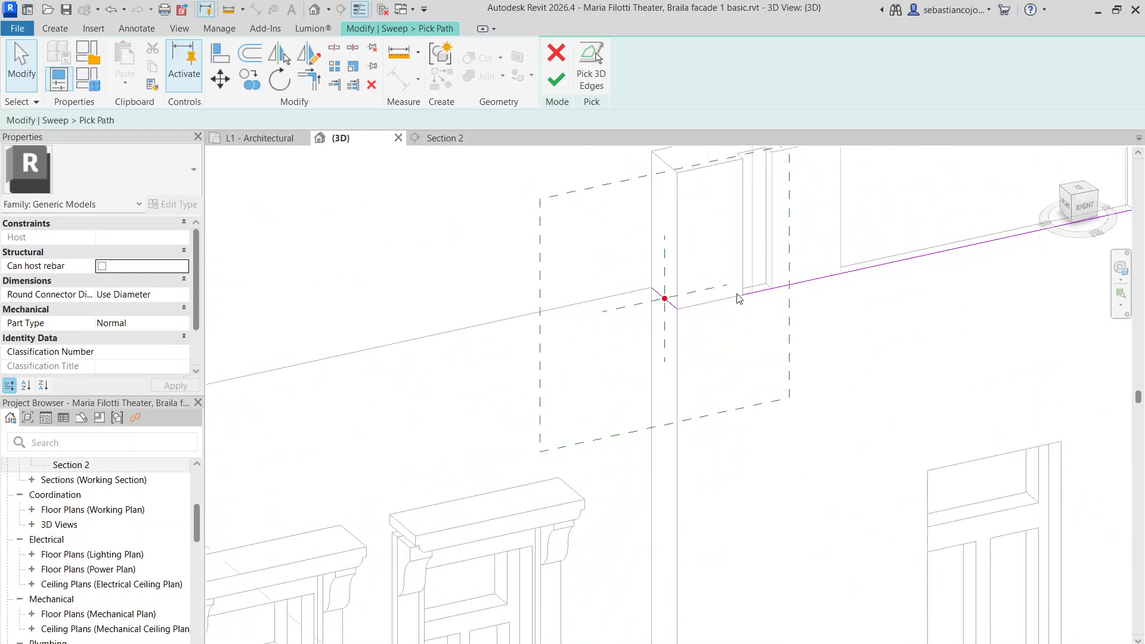
pyautogui.click(745, 294)
pyautogui.scroll(-4, 674, 310)
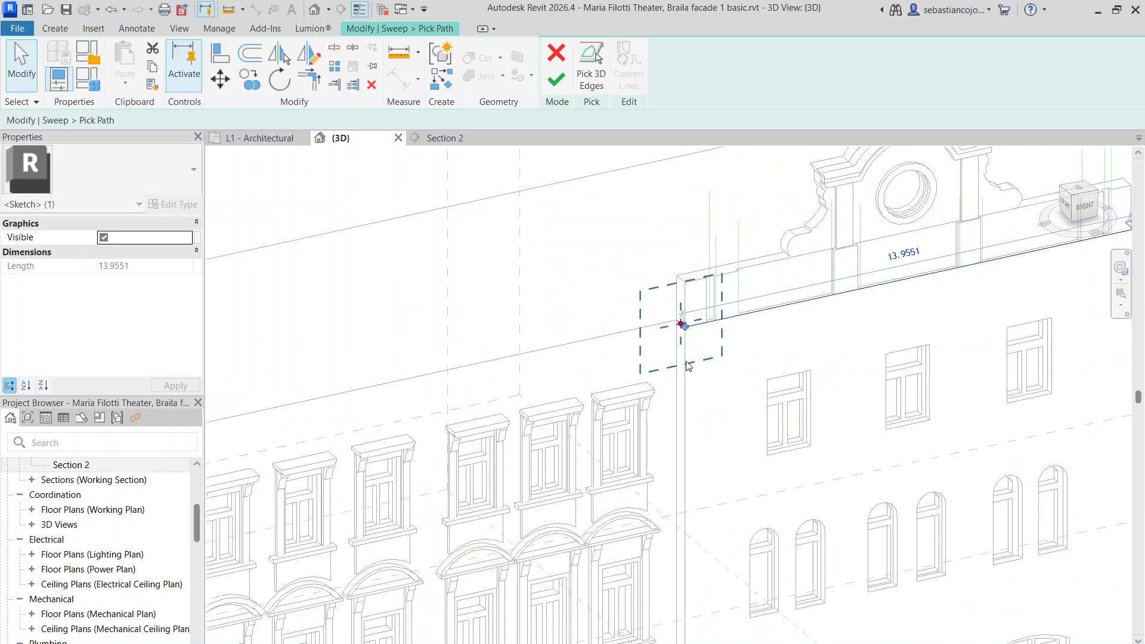
pyautogui.scroll(-3, 689, 366)
pyautogui.click(591, 65)
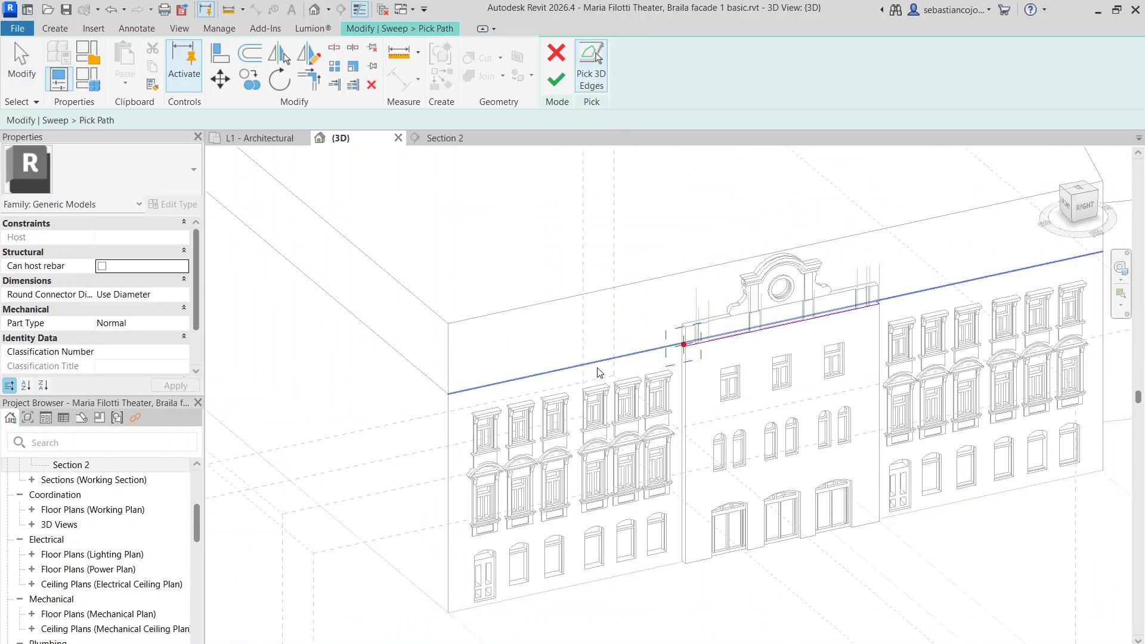
pyautogui.press('Escape')
pyautogui.click(591, 68)
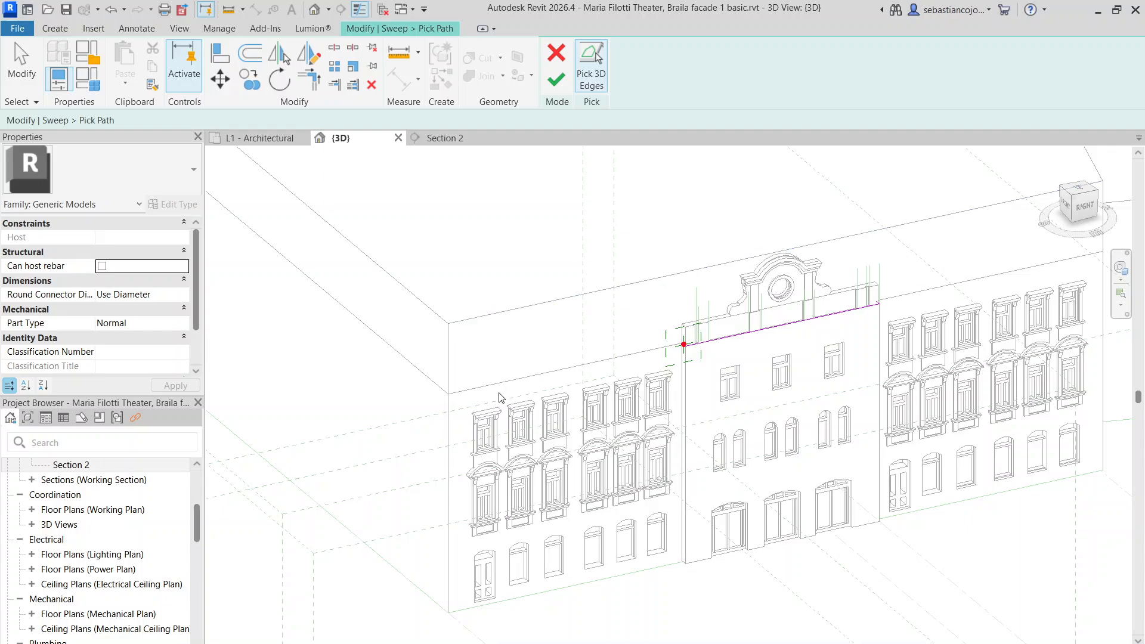
pyautogui.press('Escape')
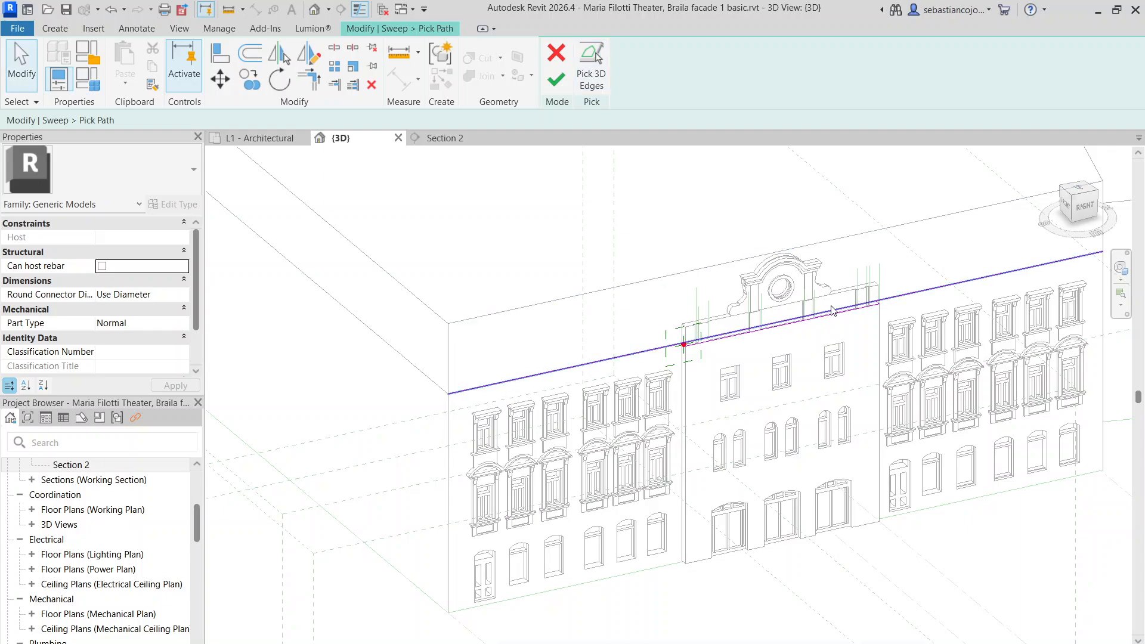
# Pick the full top facade edge and pull its end back to the parapet corner
pyautogui.click(833, 310)
pyautogui.moveTo(1082, 260); pyautogui.dragTo(684, 345)
pyautogui.scroll(3, 717, 346)
pyautogui.click(657, 358)
pyautogui.scroll(-5, 656, 355)
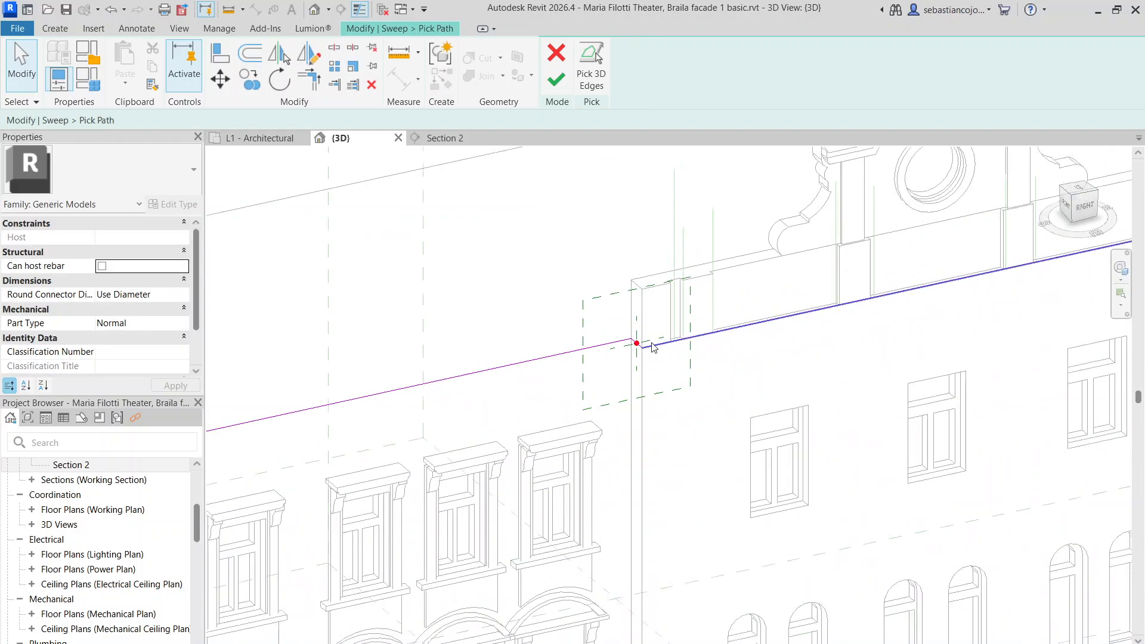
pyautogui.moveTo(835, 376); pyautogui.dragTo(424, 394, button='middle')
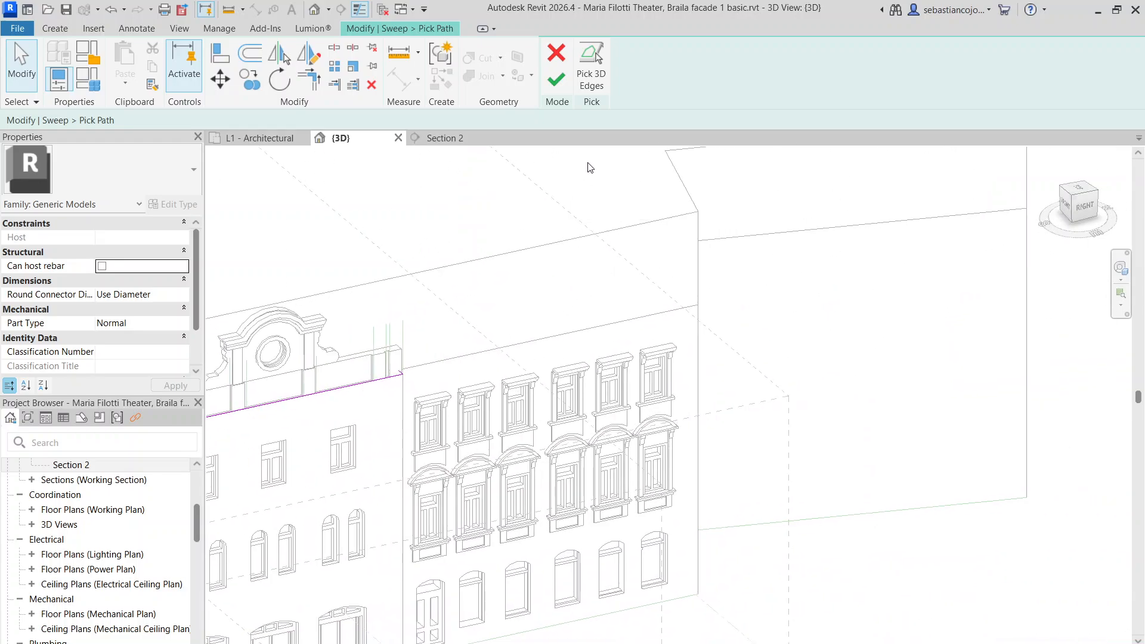
# Pick the top edge on the facade's left part as the sweep path
pyautogui.click(591, 65)
pyautogui.scroll(-2, 686, 303)
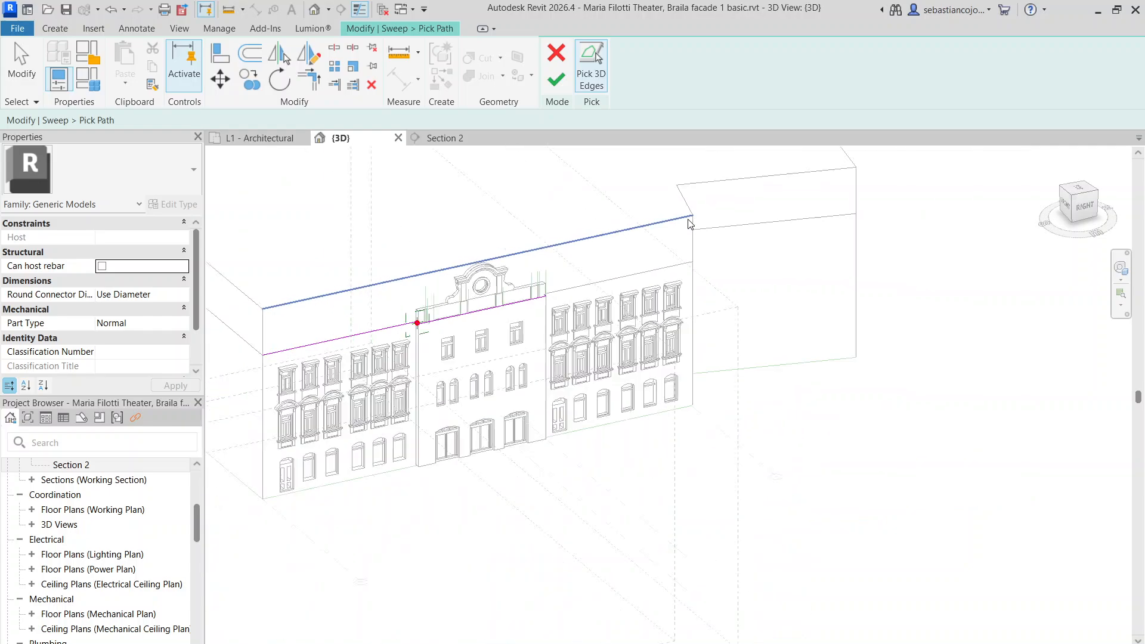
pyautogui.scroll(4, 416, 307)
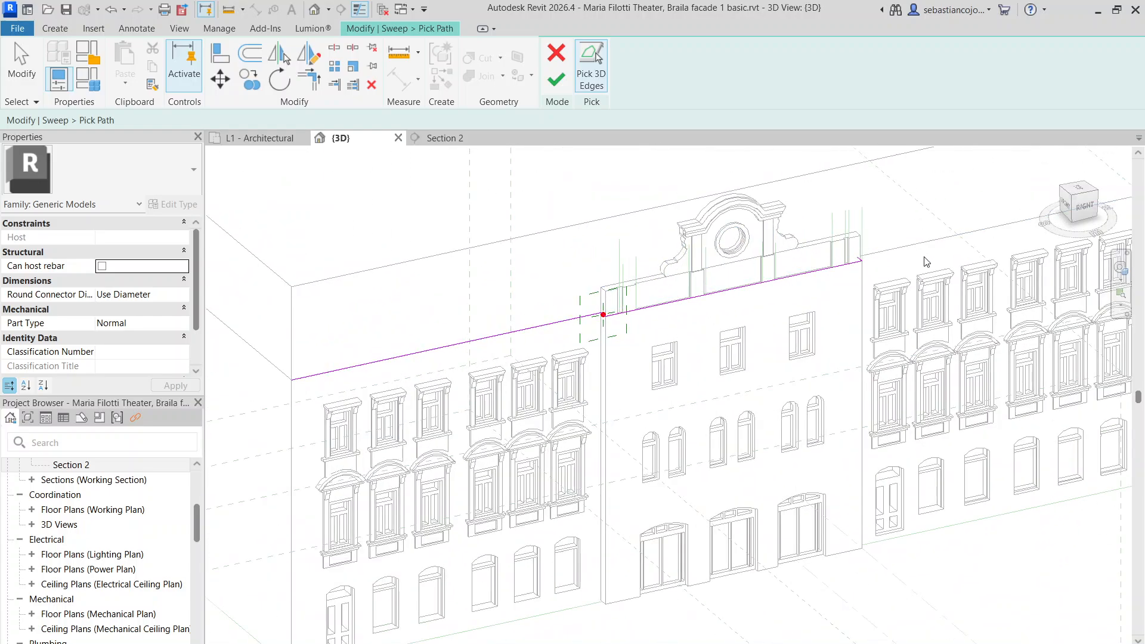
pyautogui.moveTo(925, 262); pyautogui.dragTo(611, 252, button='middle')
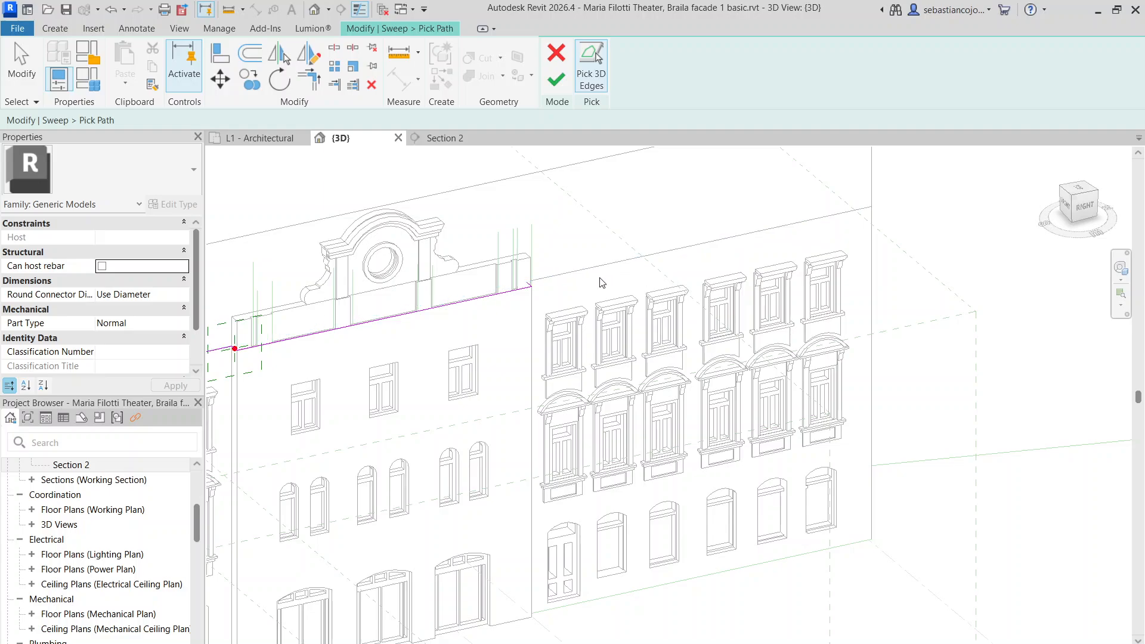
pyautogui.click(531, 287)
pyautogui.scroll(5, 530, 288)
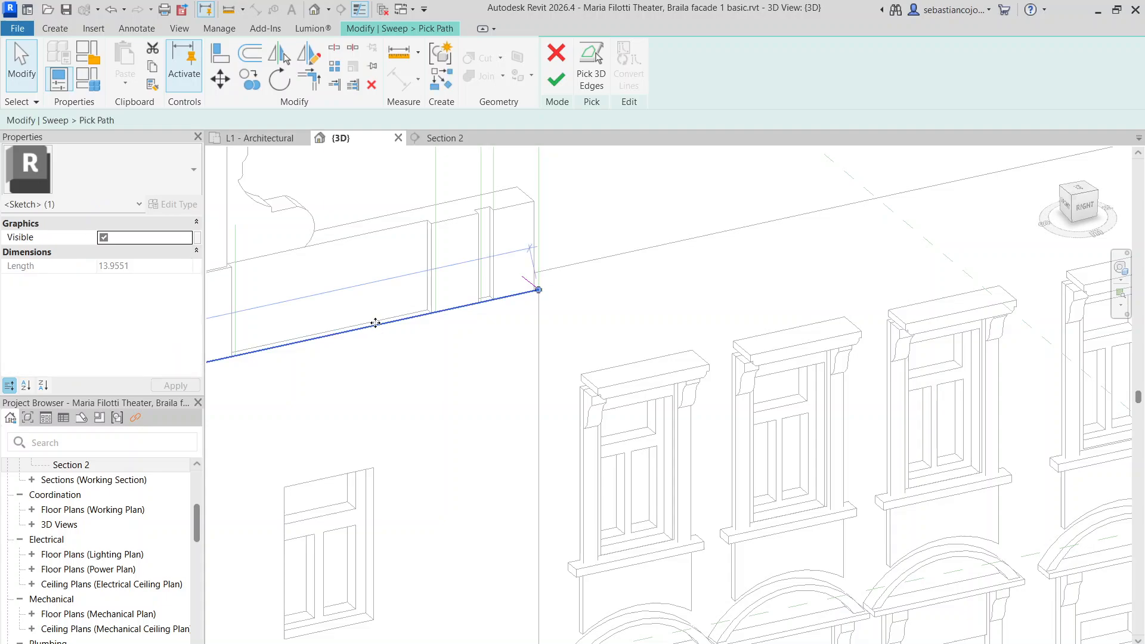
pyautogui.click(591, 65)
pyautogui.scroll(-3, 613, 236)
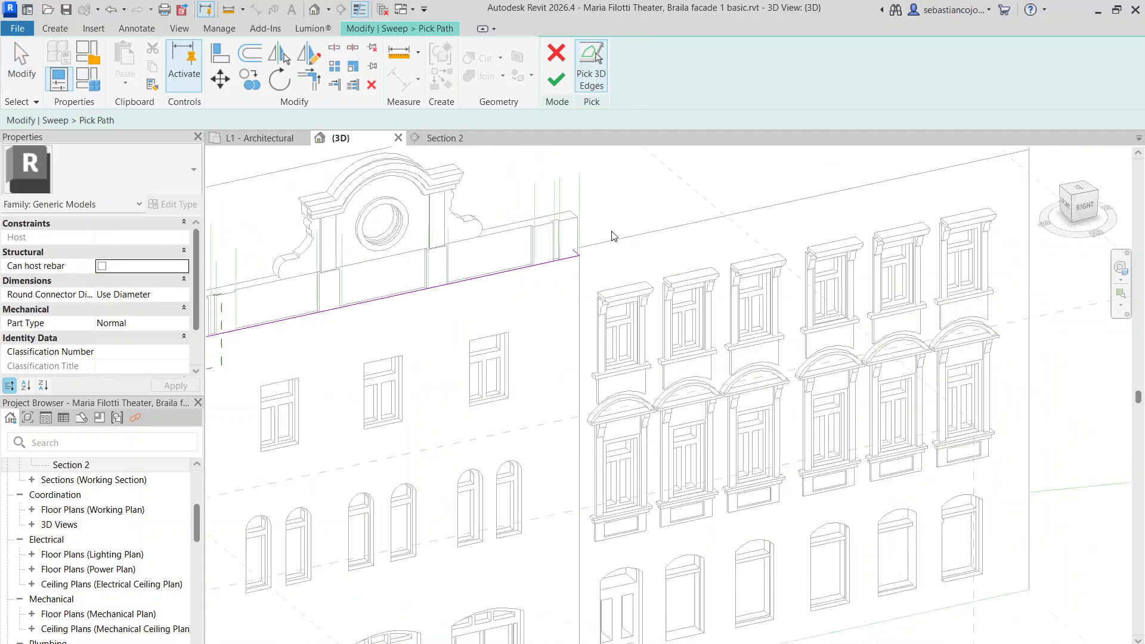
pyautogui.scroll(-2, 613, 236)
pyautogui.scroll(3, 334, 296)
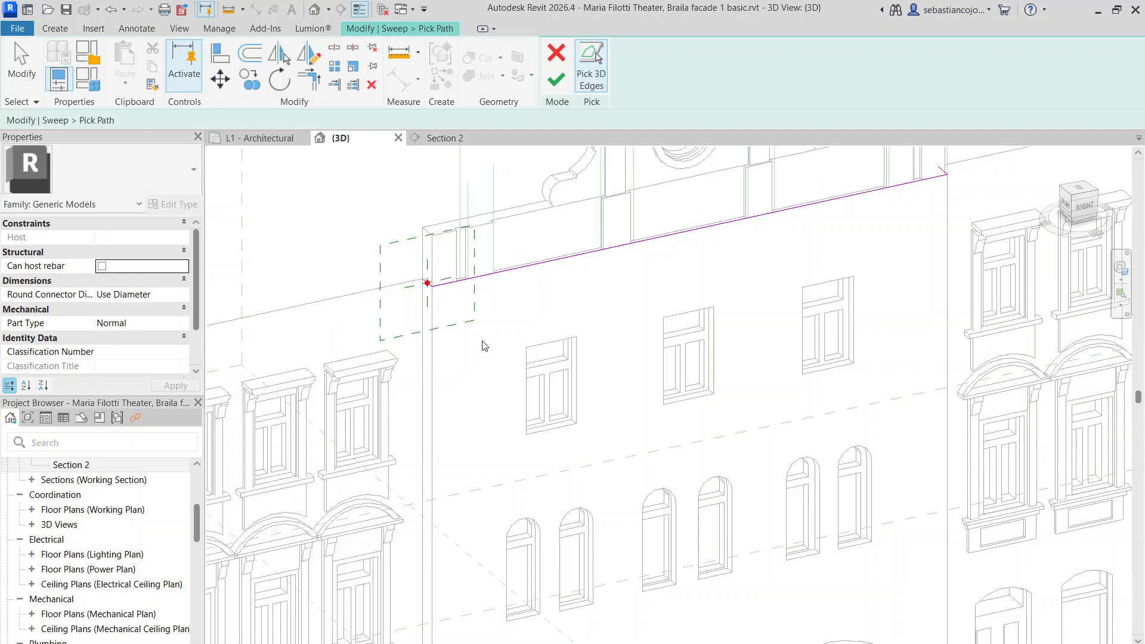
pyautogui.scroll(-4, 484, 346)
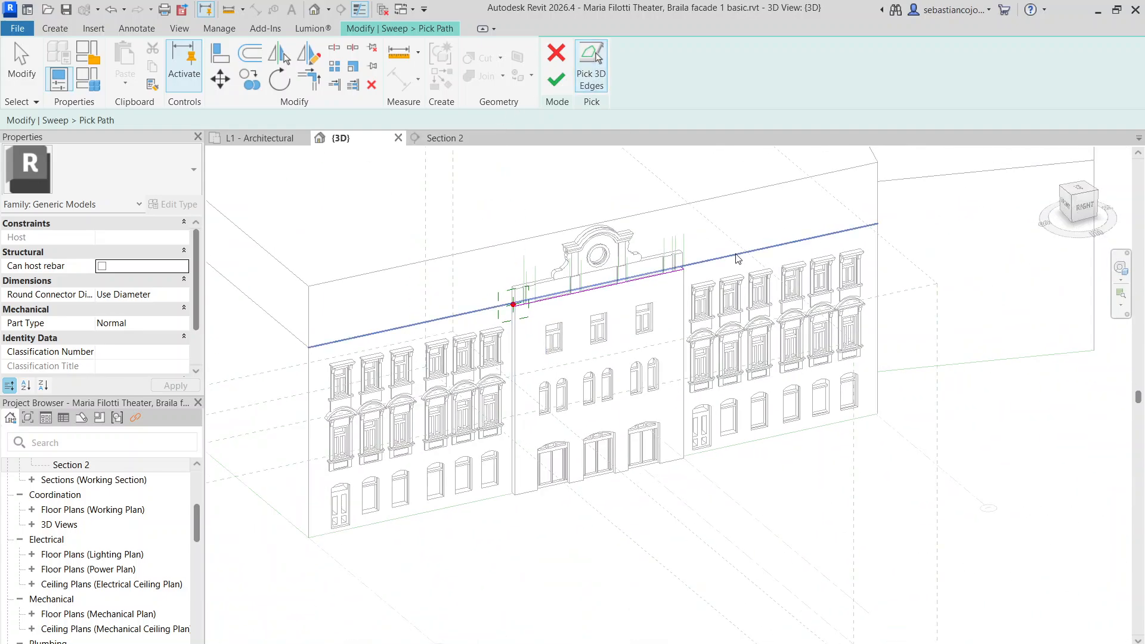
pyautogui.click(738, 257)
pyautogui.press('Escape')
# Shorten the long path line so it ends at the facade corner
pyautogui.click(755, 252)
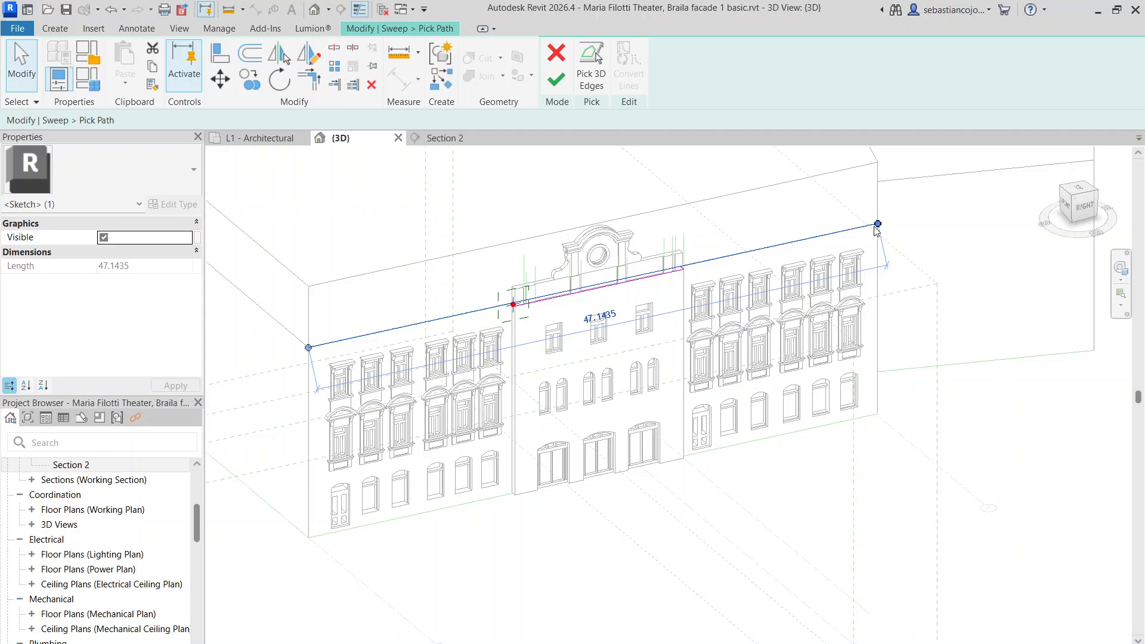
pyautogui.moveTo(646, 281); pyautogui.dragTo(512, 304)
pyautogui.scroll(1, 539, 311)
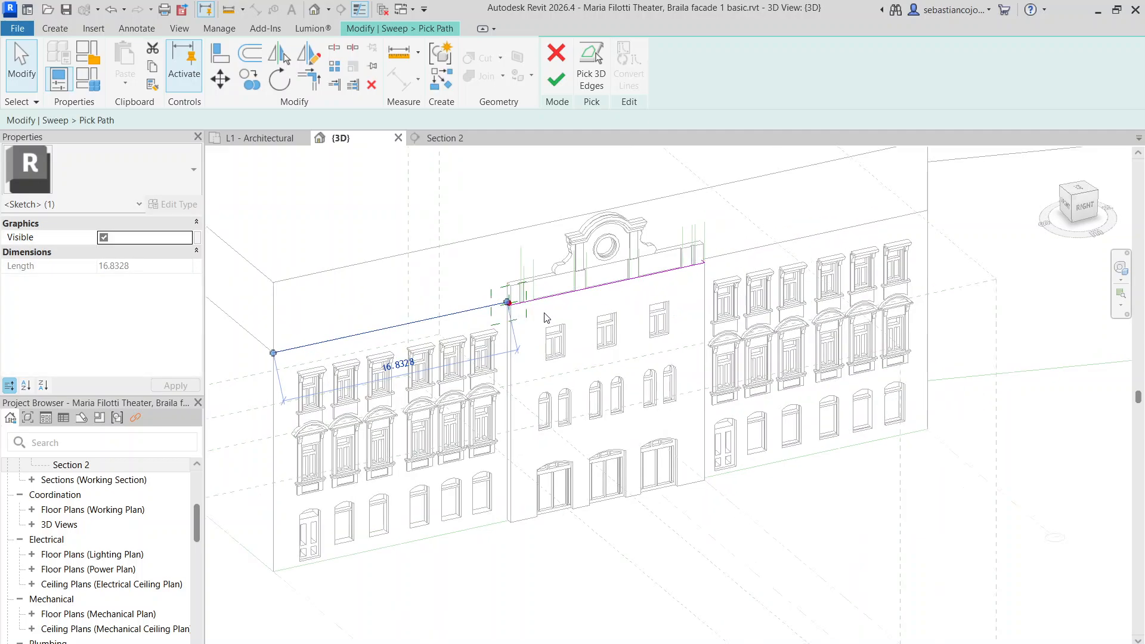
pyautogui.click(539, 309)
pyautogui.scroll(5, 539, 309)
pyautogui.scroll(-5, 538, 287)
pyautogui.scroll(3, 740, 242)
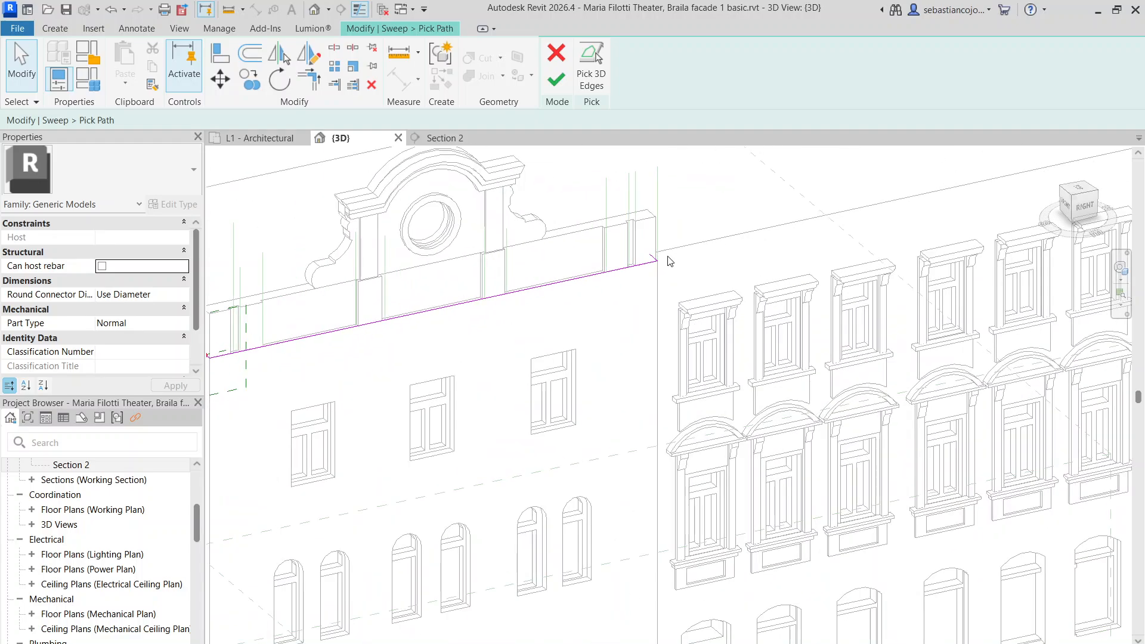
# Pick the facade's long top edge again as a path line
pyautogui.click(603, 89)
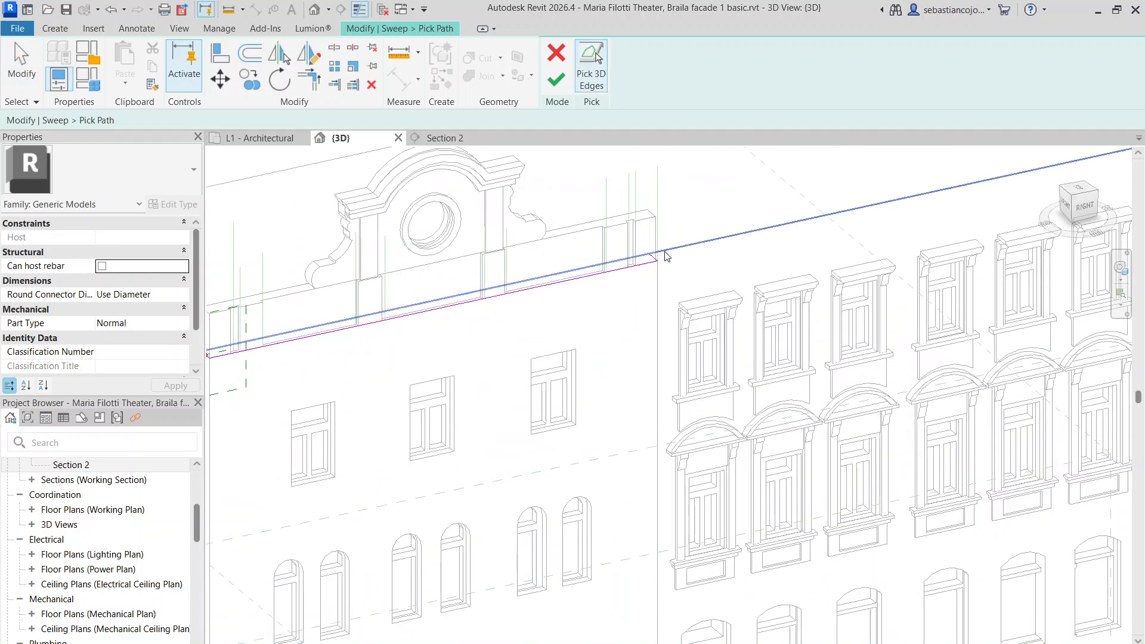
pyautogui.scroll(-3, 696, 240)
pyautogui.click(591, 66)
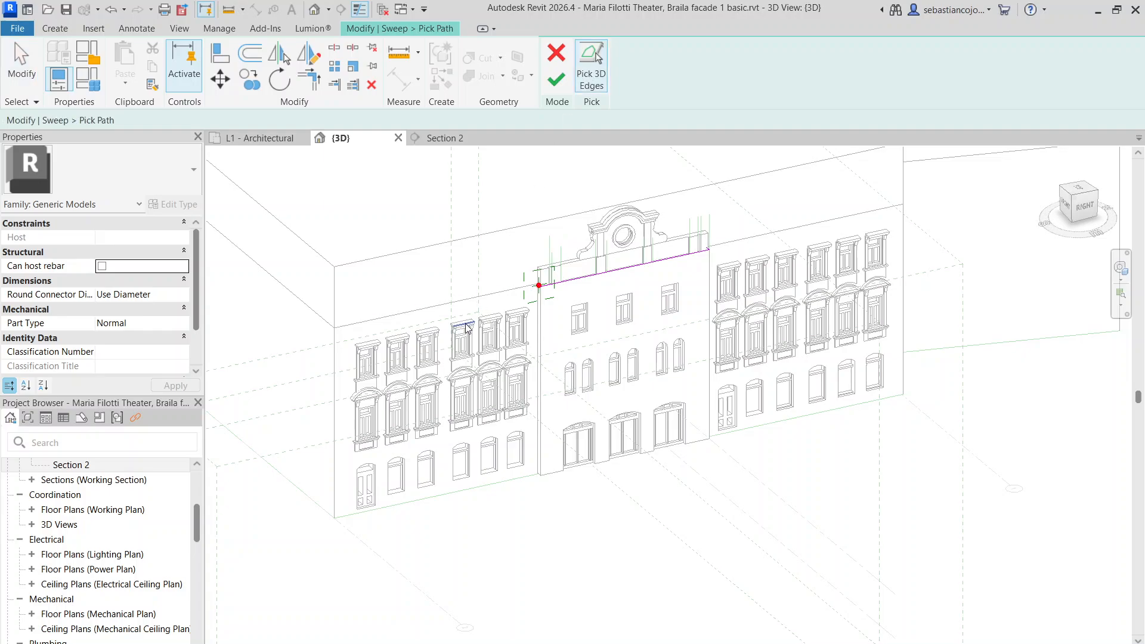
pyautogui.click(462, 300)
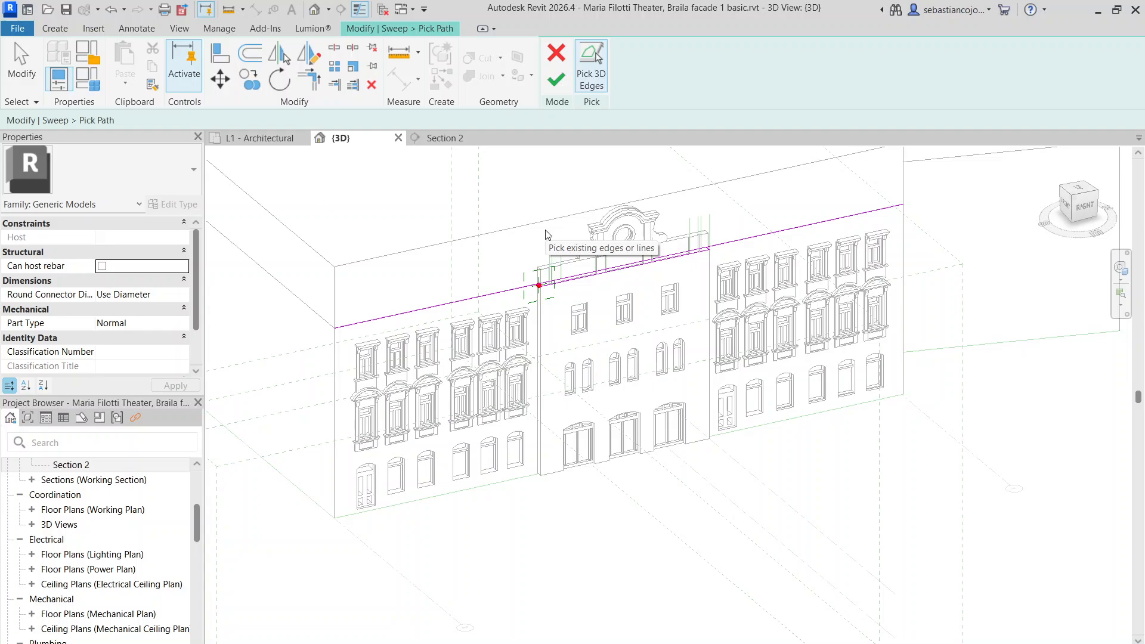
pyautogui.scroll(6, 701, 256)
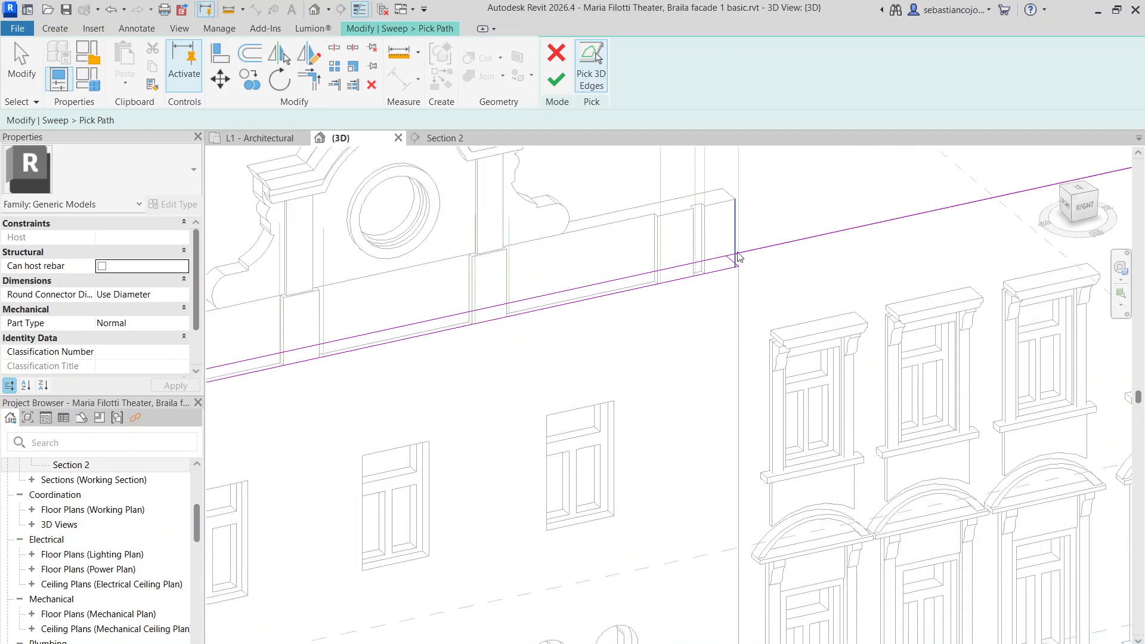
pyautogui.click(701, 255)
pyautogui.scroll(-5, 701, 256)
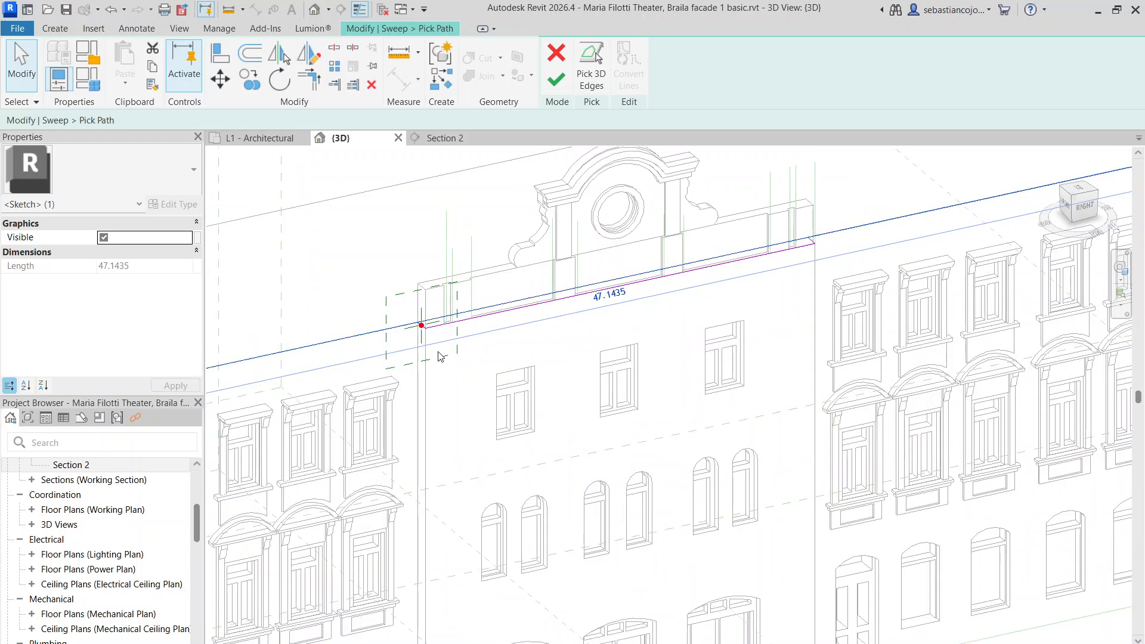
pyautogui.scroll(3, 826, 238)
pyautogui.scroll(-5, 811, 266)
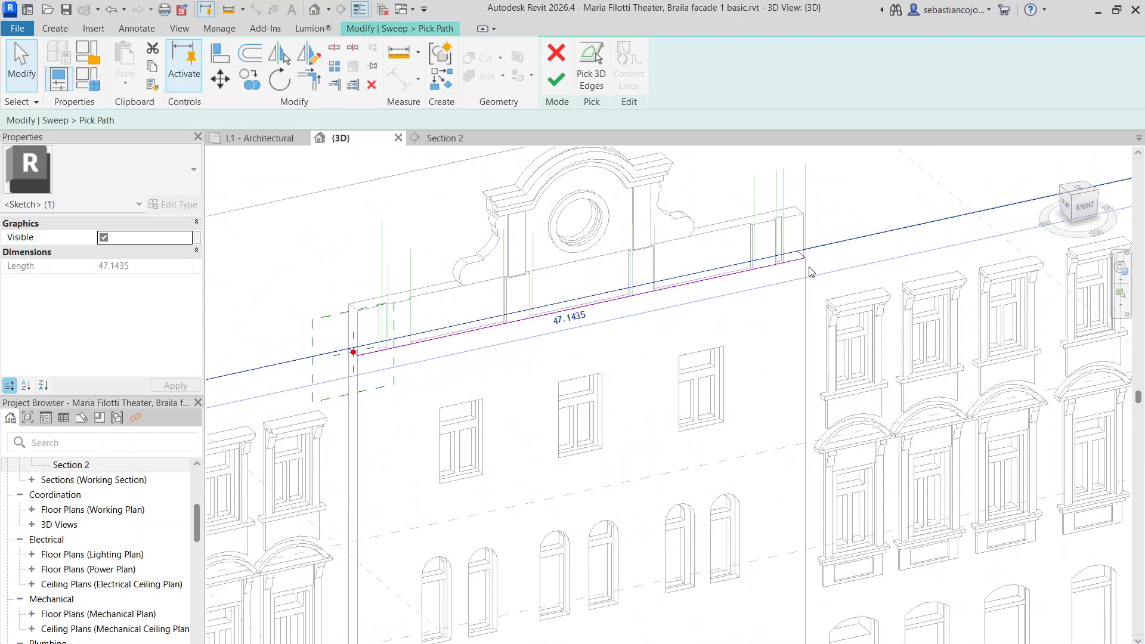
pyautogui.click(710, 334)
pyautogui.scroll(3, 601, 317)
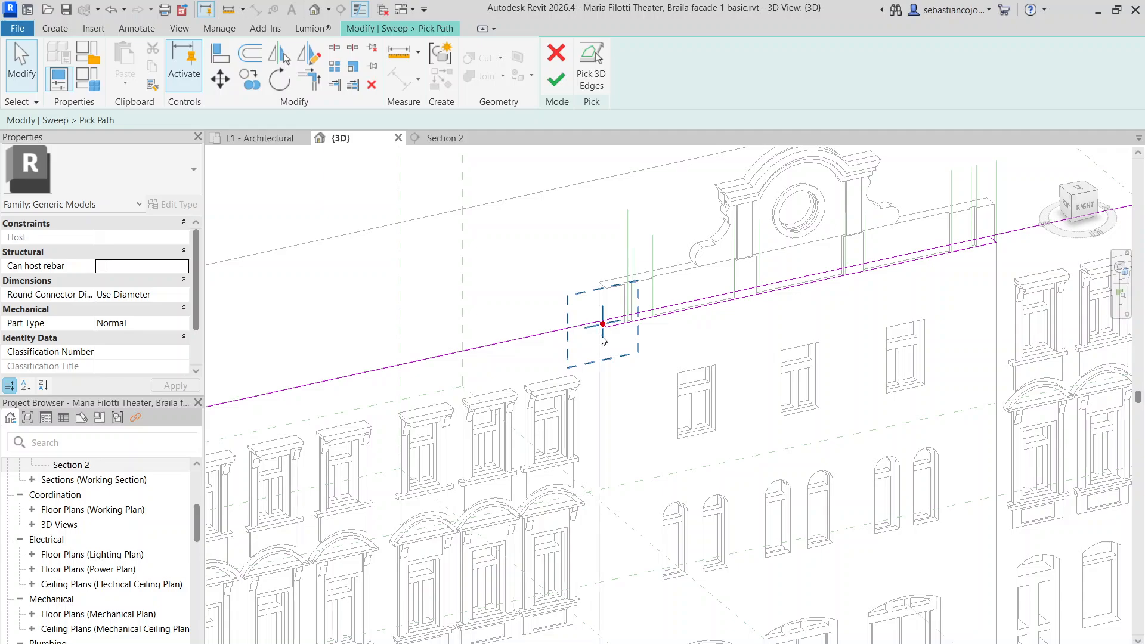
# Snap the path line's end to the facade corner, then cancel the picked-path sketch
pyautogui.click(601, 336)
pyautogui.press('Escape')
pyautogui.click(621, 308)
pyautogui.scroll(-4, 621, 309)
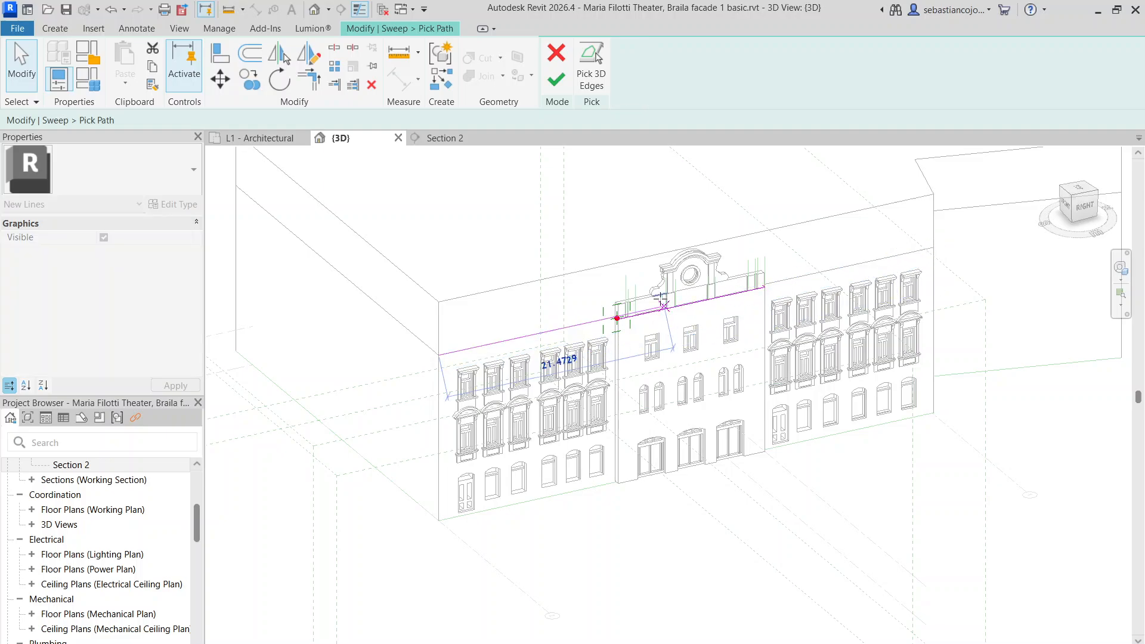
pyautogui.moveTo(661, 300); pyautogui.dragTo(617, 318)
pyautogui.click(625, 267)
pyautogui.scroll(3, 626, 267)
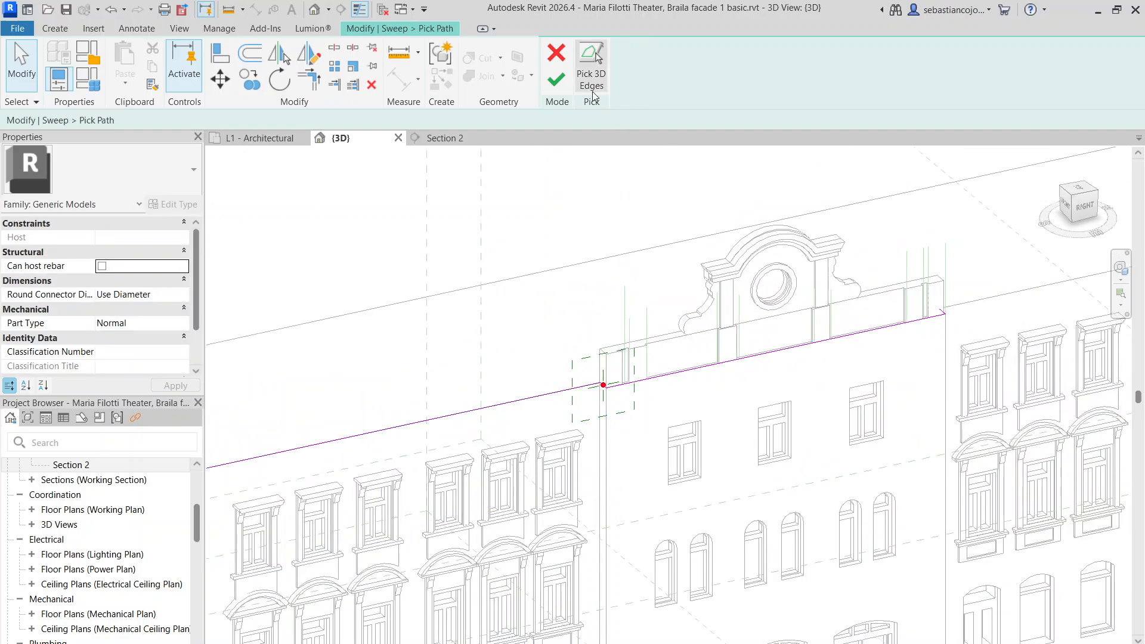
pyautogui.click(556, 53)
# Confirm discarding the picked edge path and switch the sweep to Sketch Path mode
pyautogui.click(603, 355)
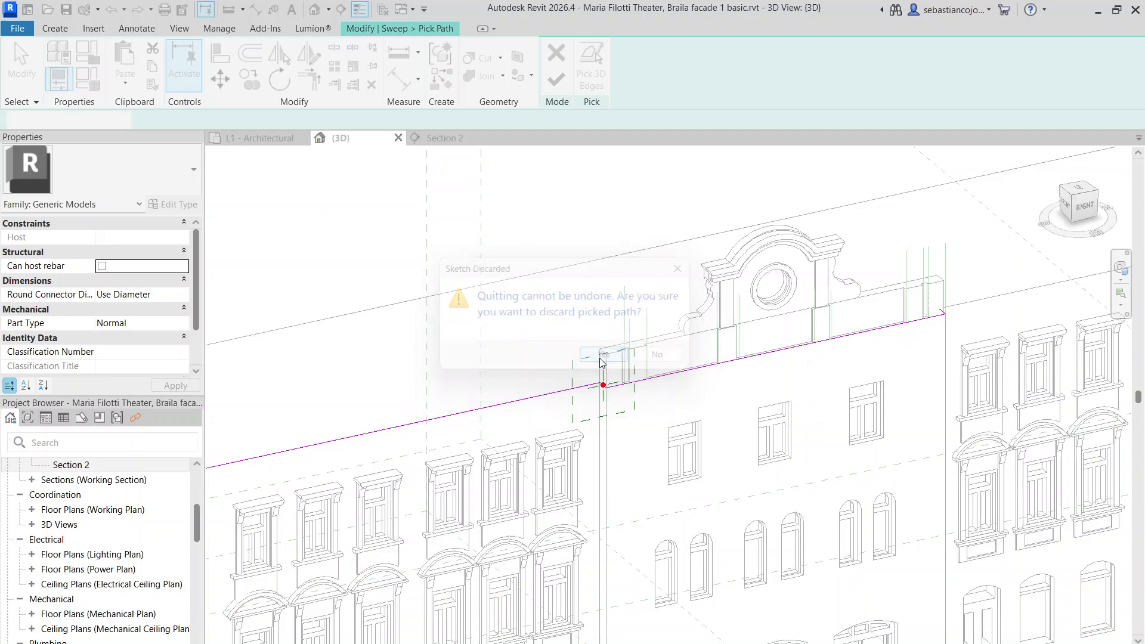
pyautogui.scroll(-1, 612, 272)
pyautogui.moveTo(528, 477); pyautogui.dragTo(554, 378, button='middle')
pyautogui.scroll(3, 577, 324)
pyautogui.scroll(-2, 543, 369)
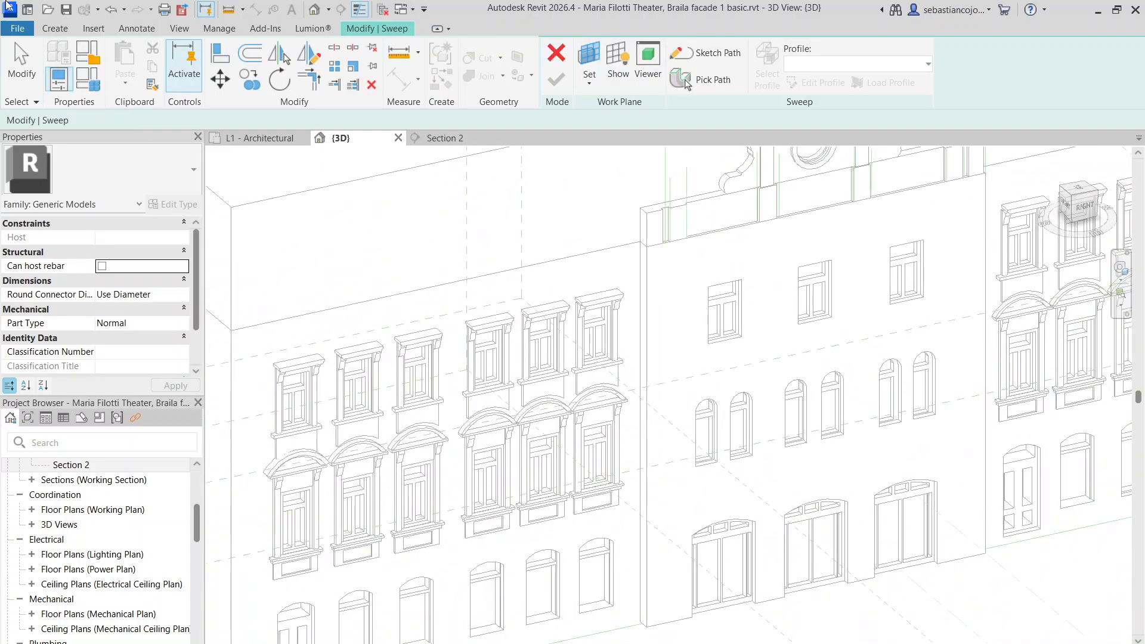
pyautogui.click(67, 33)
pyautogui.click(351, 27)
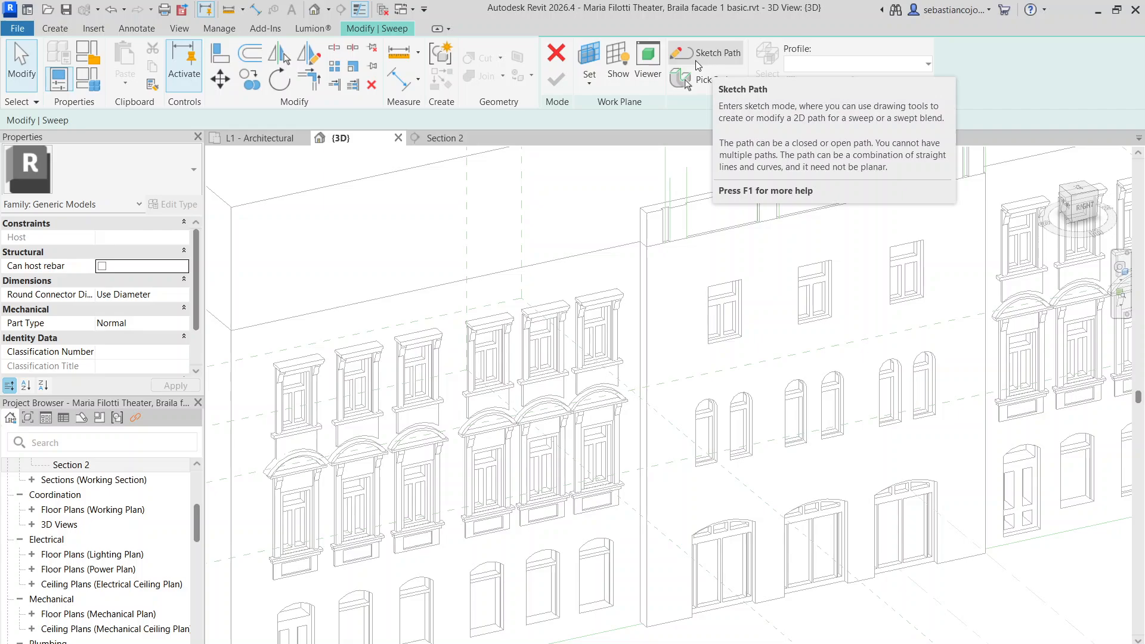
pyautogui.click(696, 59)
# Set the path's work plane to the facade's front face
pyautogui.click(693, 85)
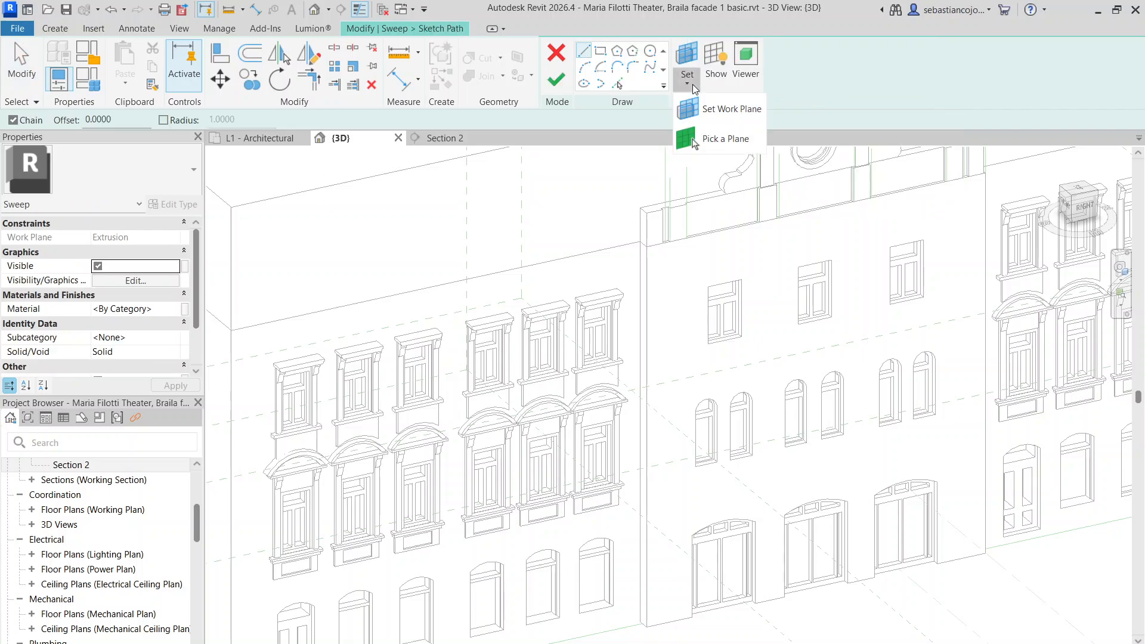
pyautogui.click(699, 141)
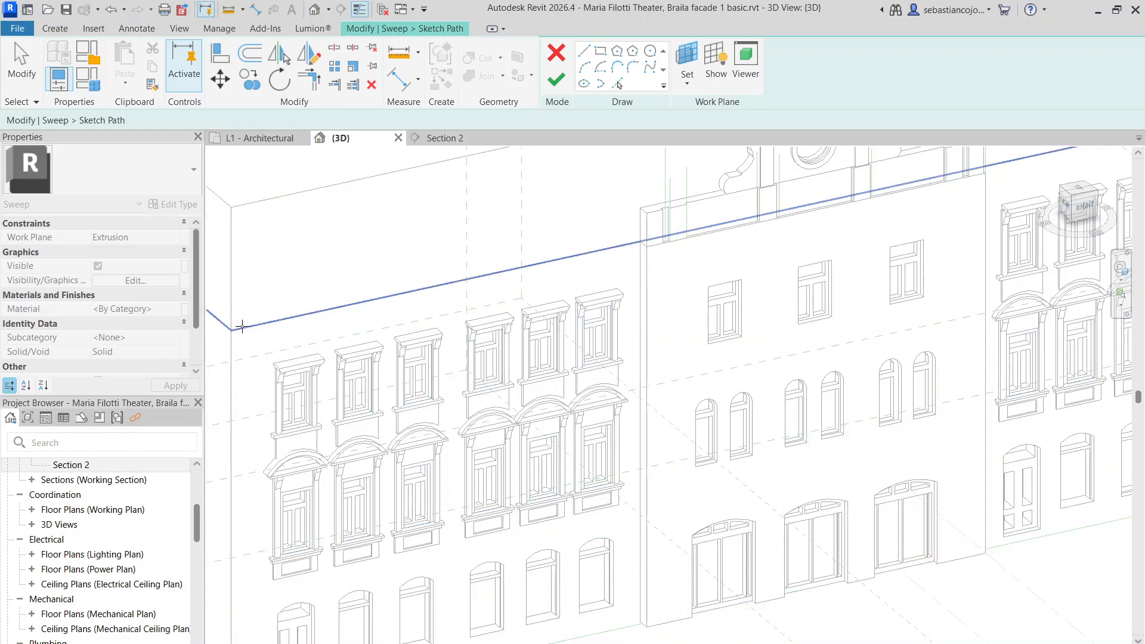
pyautogui.scroll(-5, 251, 319)
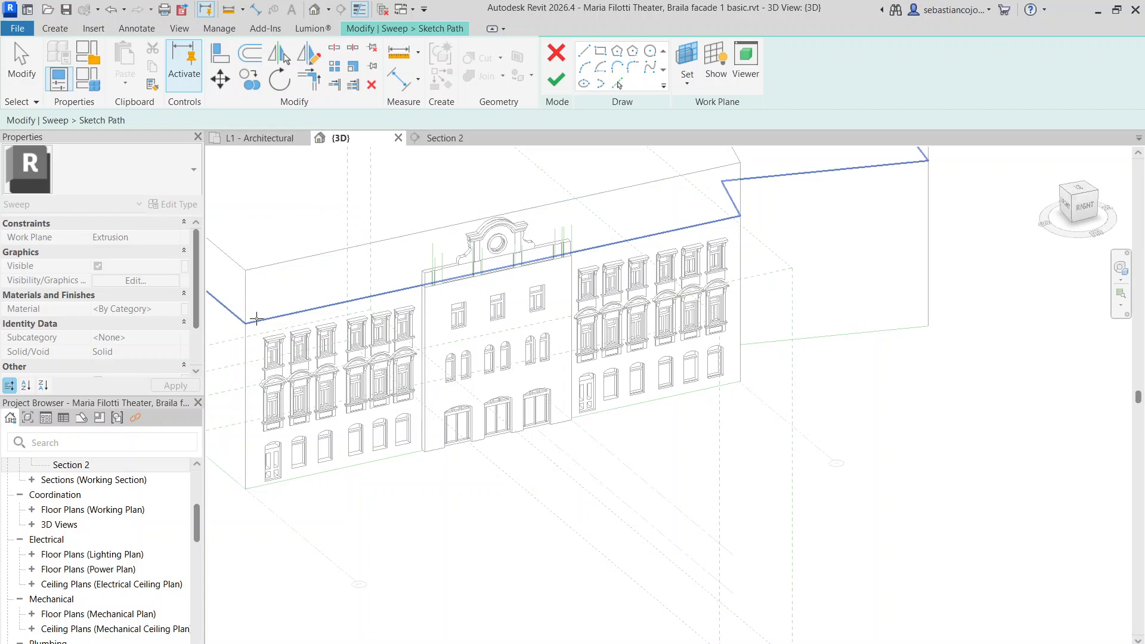
pyautogui.click(259, 316)
pyautogui.scroll(3, 259, 316)
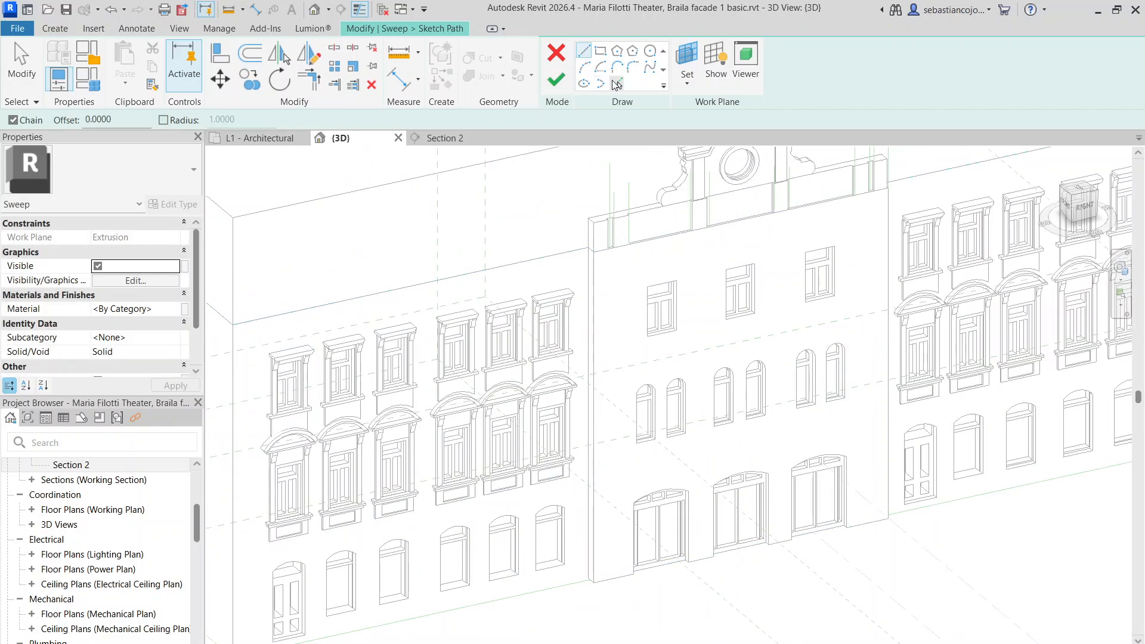
# Pick the facade's top edge into the sketch path and shorten it to 17 units
pyautogui.click(616, 83)
pyautogui.scroll(3, 598, 252)
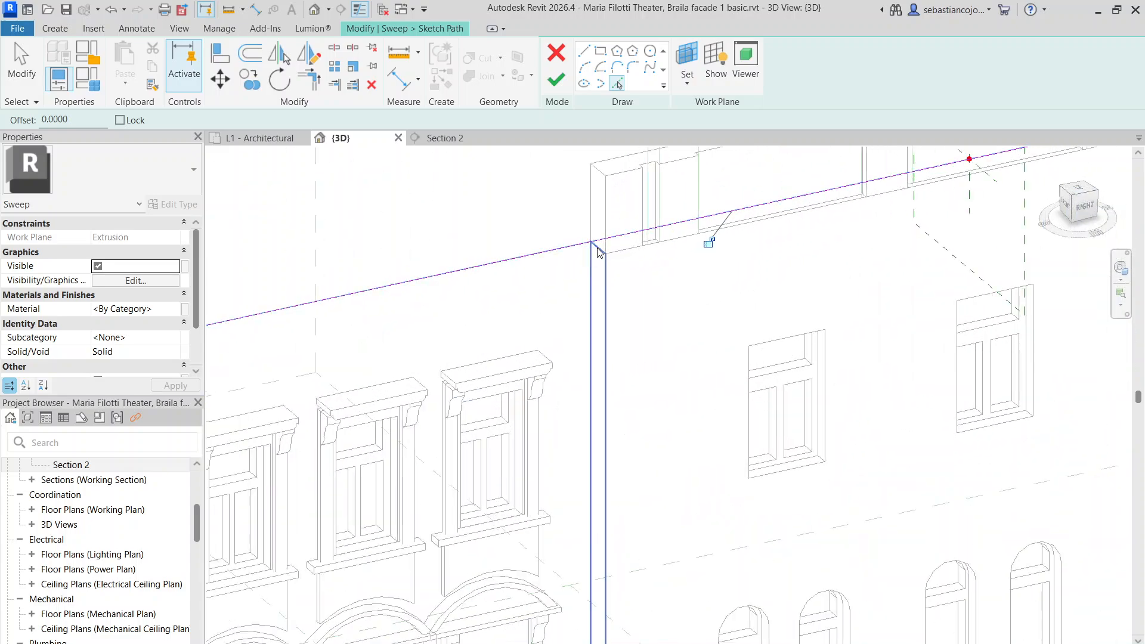
pyautogui.click(596, 248)
pyautogui.scroll(-1, 495, 285)
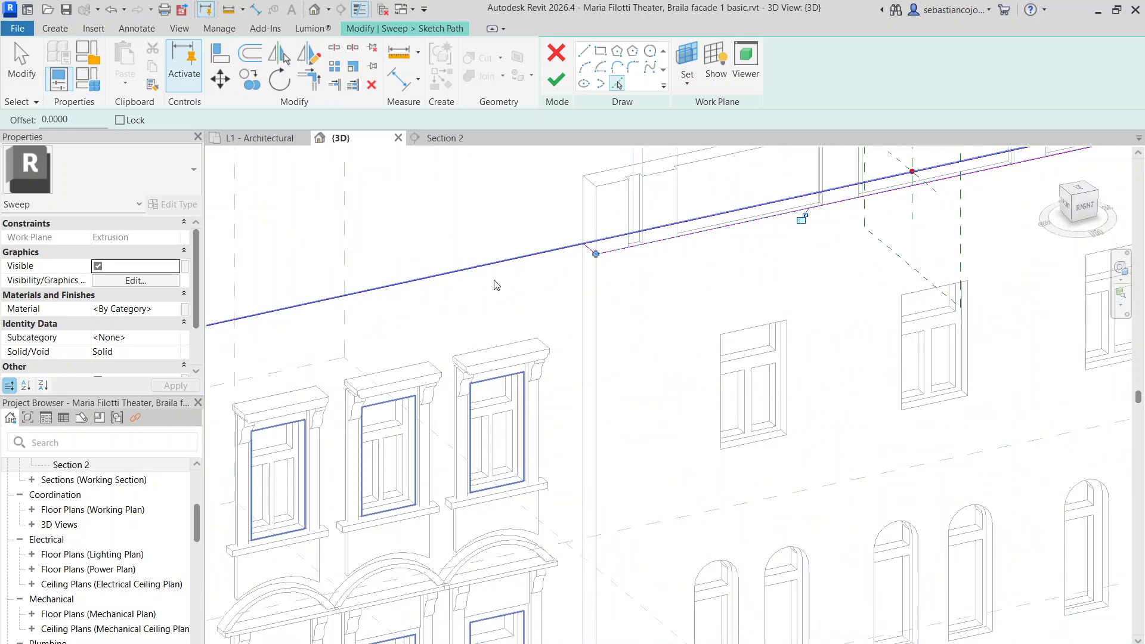
pyautogui.scroll(-3, 494, 285)
pyautogui.press('Escape')
pyautogui.press('Escape')
pyautogui.click(811, 209)
pyautogui.scroll(-2, 957, 230)
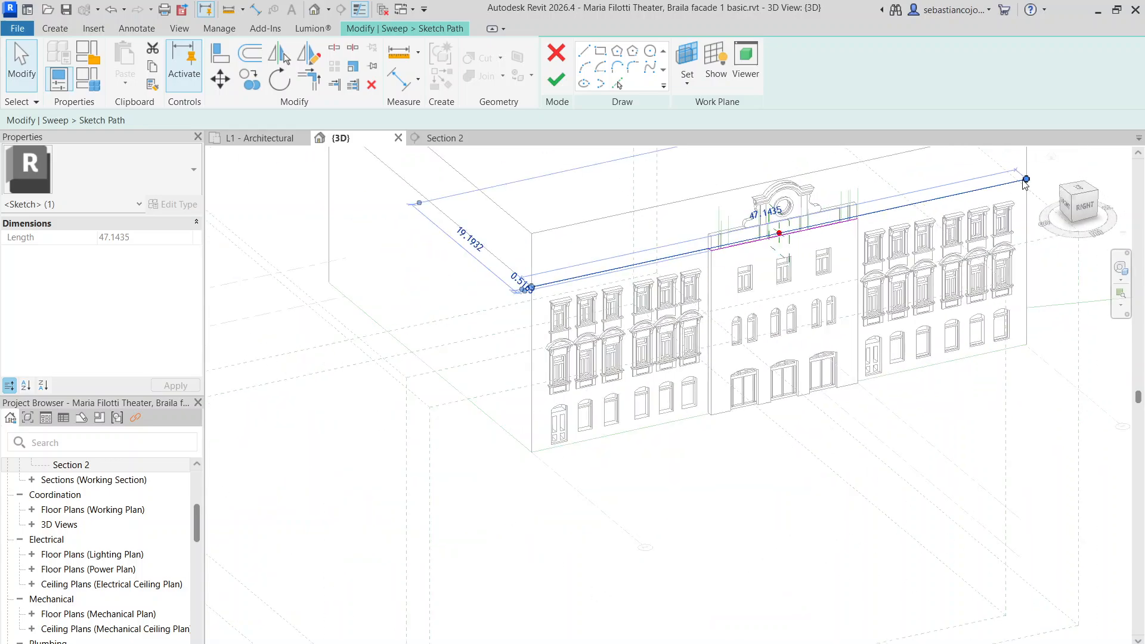
pyautogui.moveTo(806, 247); pyautogui.dragTo(697, 248)
pyautogui.scroll(5, 711, 249)
pyautogui.scroll(-5, 341, 229)
pyautogui.click(340, 232)
# Add the lower box edge on the right wing to the path
pyautogui.scroll(1, 776, 191)
pyautogui.moveTo(775, 191); pyautogui.dragTo(670, 316, button='middle')
pyautogui.moveTo(800, 303); pyautogui.dragTo(646, 356, button='middle')
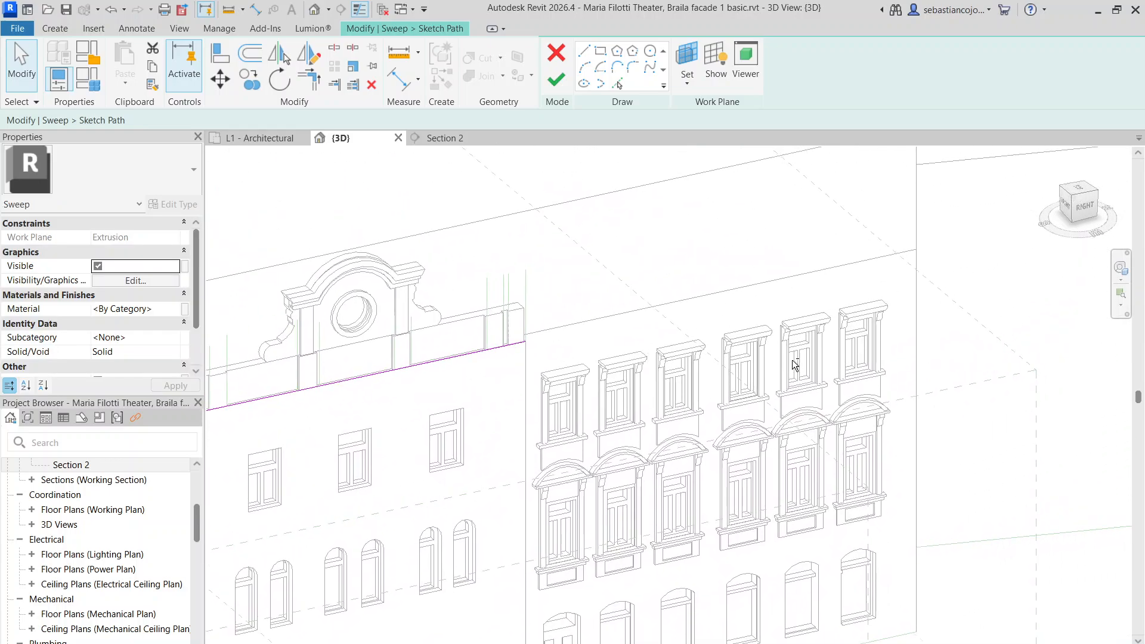
pyautogui.moveTo(795, 365); pyautogui.dragTo(521, 360, button='middle')
pyautogui.scroll(3, 412, 444)
pyautogui.scroll(3, 453, 322)
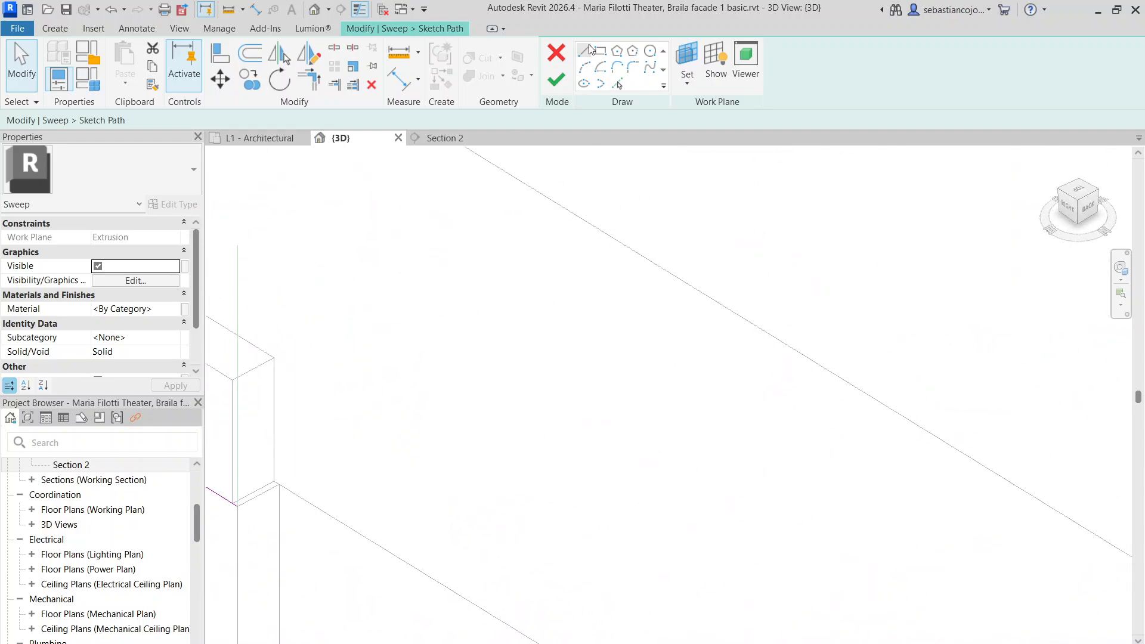
pyautogui.click(617, 83)
pyautogui.click(258, 495)
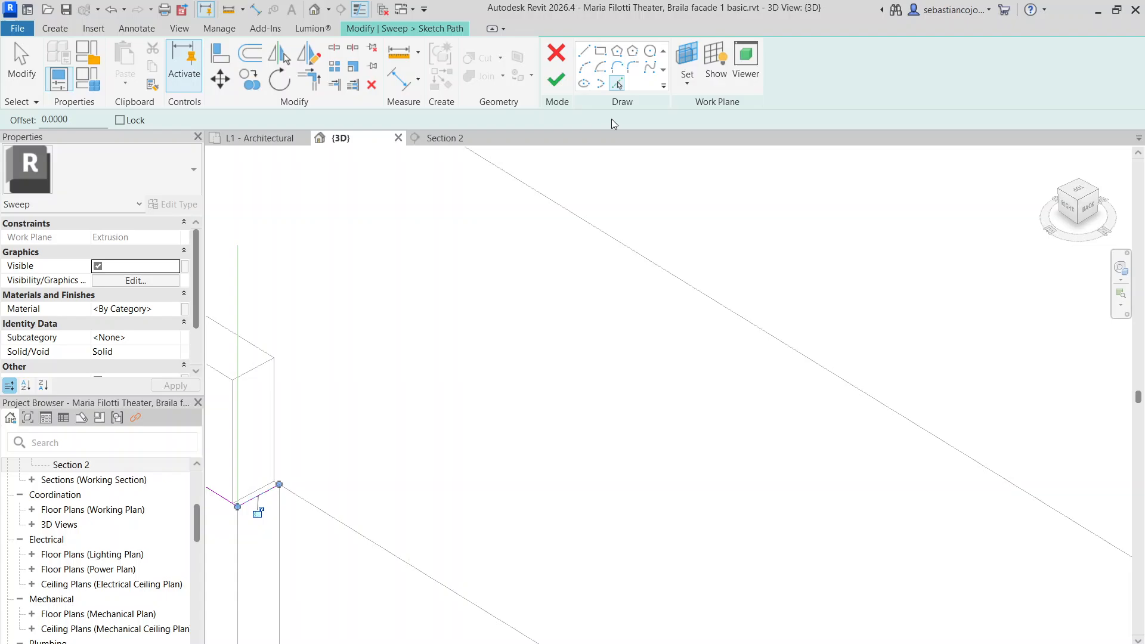
# Draw a straight path line from that edge's end along the top edge and finish the sketch
pyautogui.click(584, 51)
pyautogui.click(279, 484)
pyautogui.scroll(-3, 401, 314)
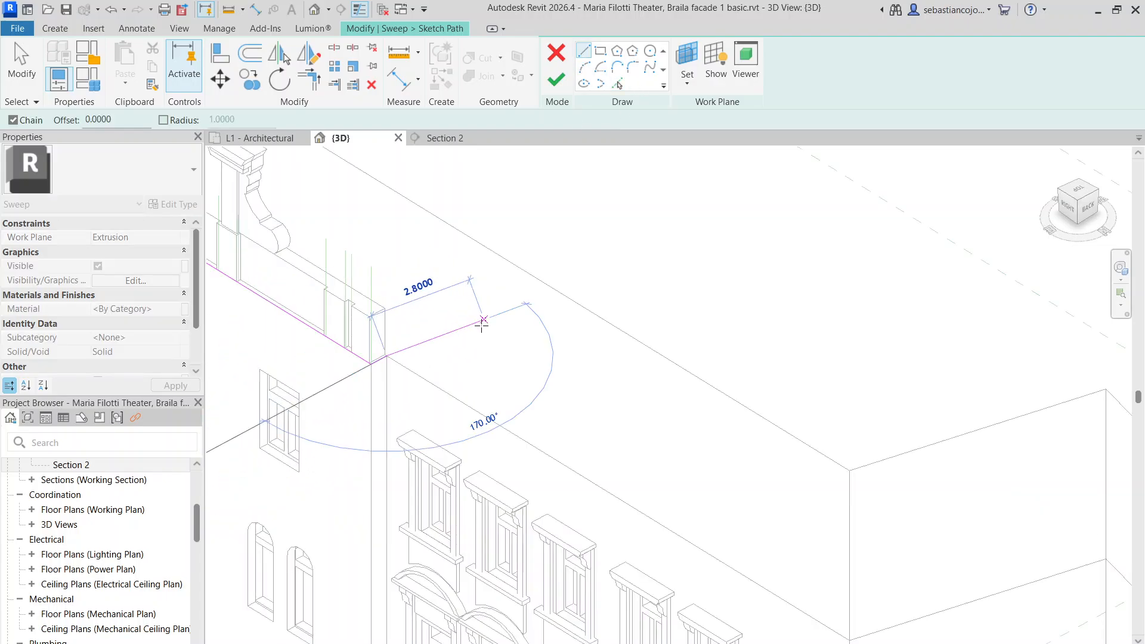
pyautogui.scroll(-2, 514, 430)
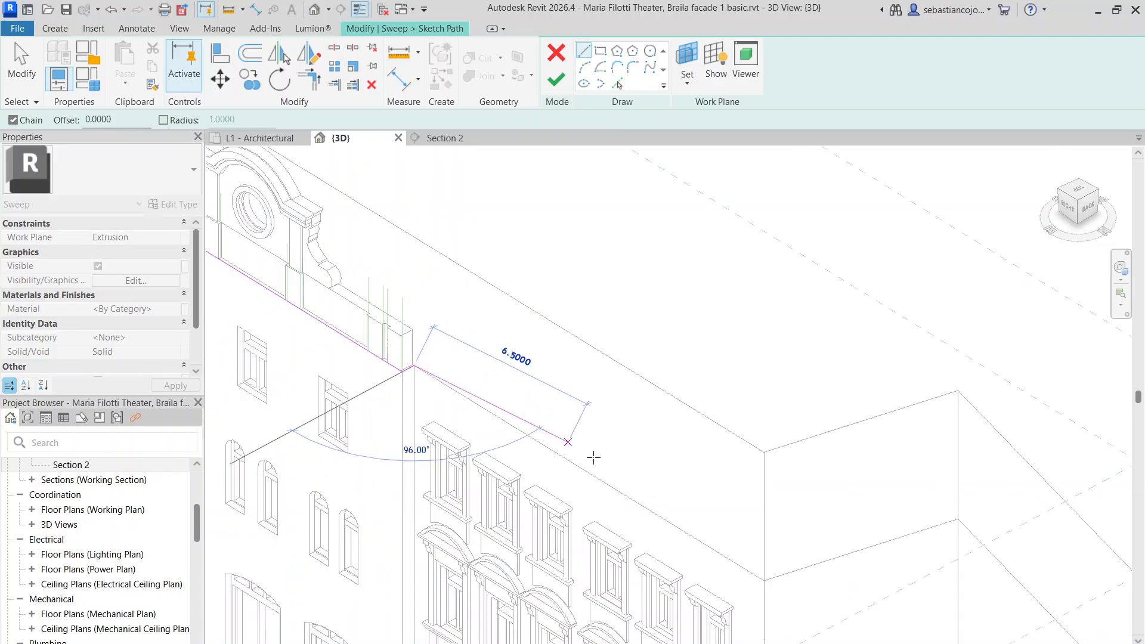
pyautogui.click(764, 581)
pyautogui.scroll(-5, 703, 389)
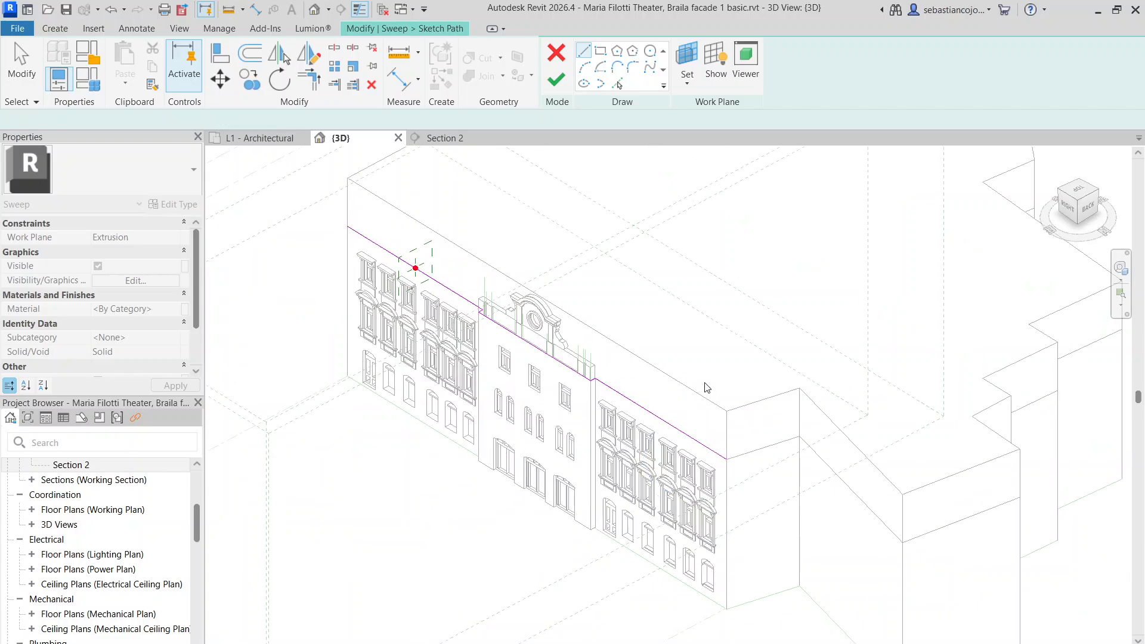
pyautogui.press('Escape')
pyautogui.press('Escape')
pyautogui.keyDown('shift'); pyautogui.moveTo(481, 343); pyautogui.dragTo(701, 280, button='middle'); pyautogui.keyUp('shift')
pyautogui.click(557, 88)
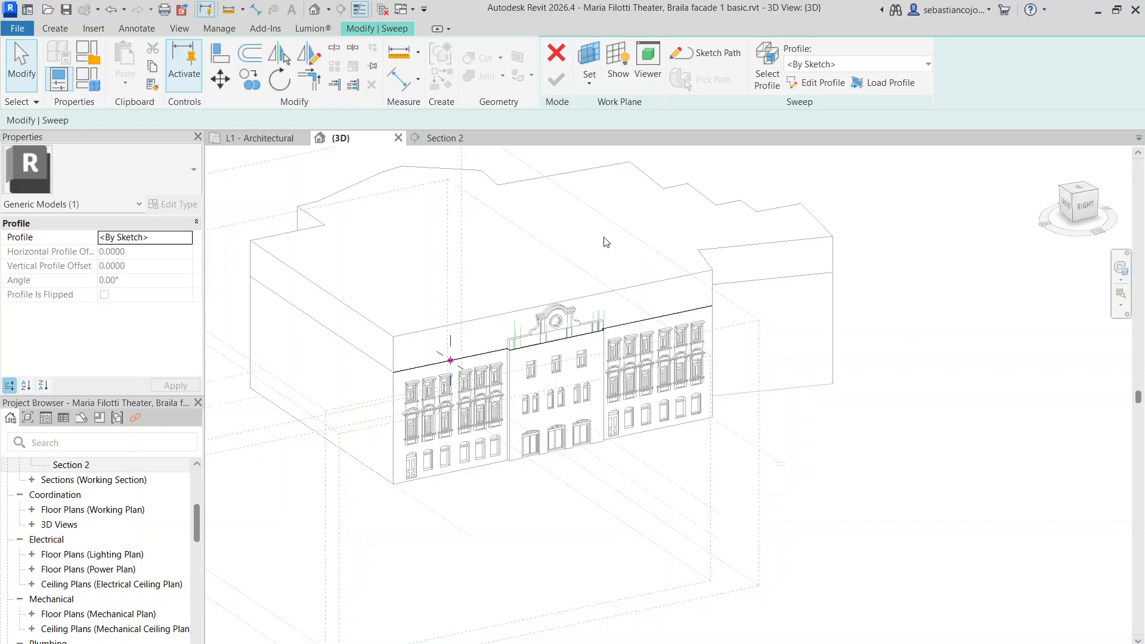
# Enter the sweep's profile editing and compare the cornice outline in Section 2
pyautogui.click(820, 82)
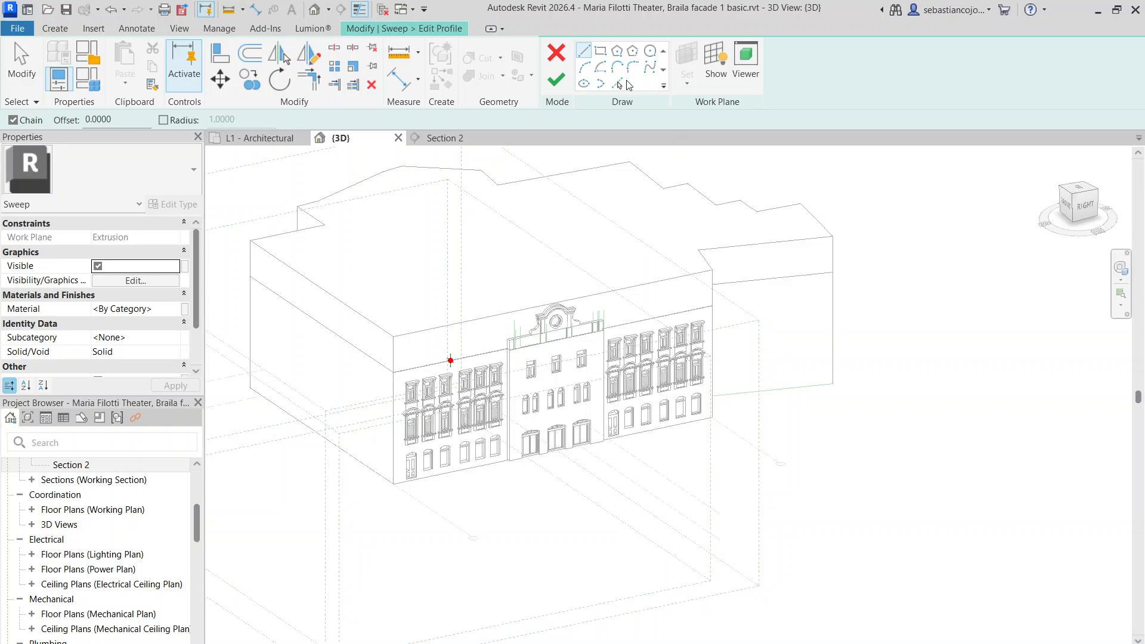
pyautogui.scroll(3, 458, 271)
pyautogui.scroll(2, 421, 440)
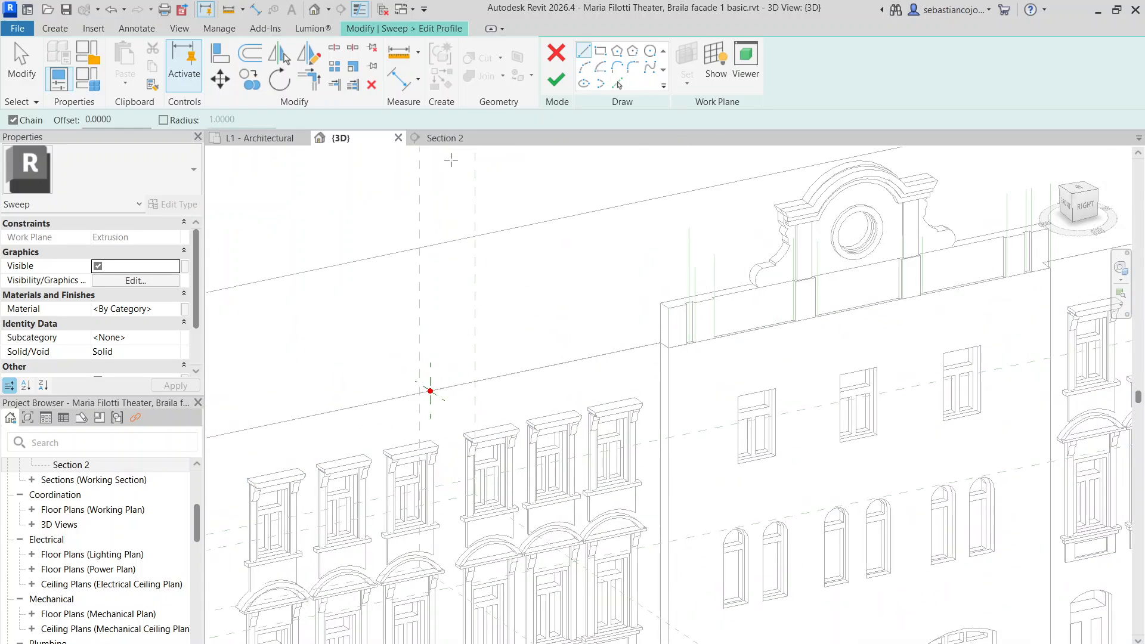
pyautogui.click(444, 137)
pyautogui.scroll(-1, 389, 249)
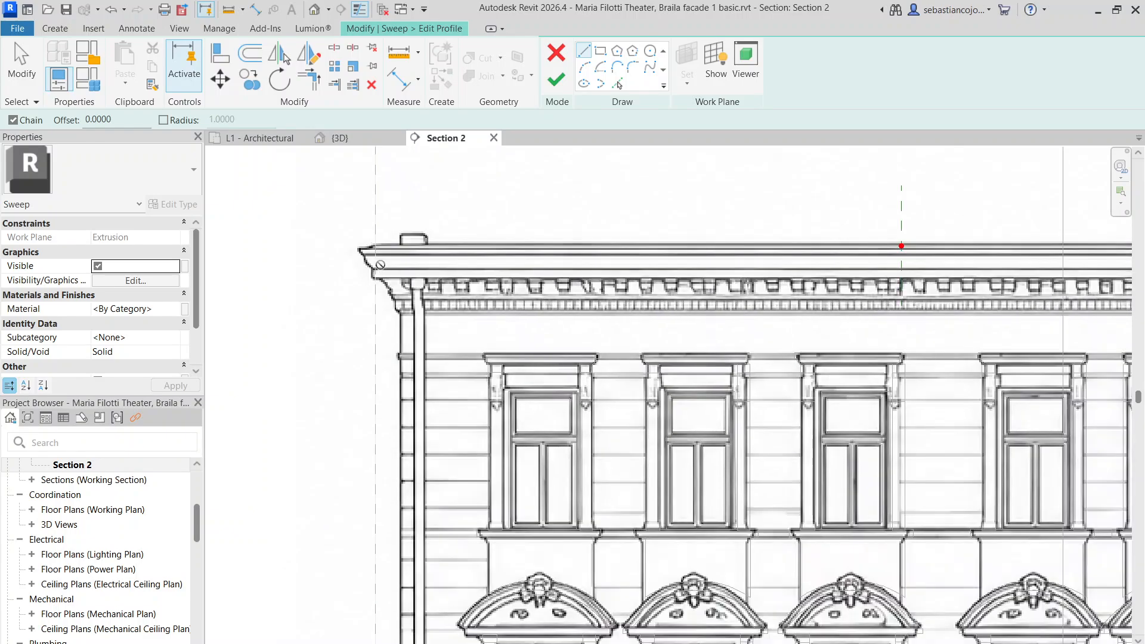
pyautogui.scroll(3, 362, 254)
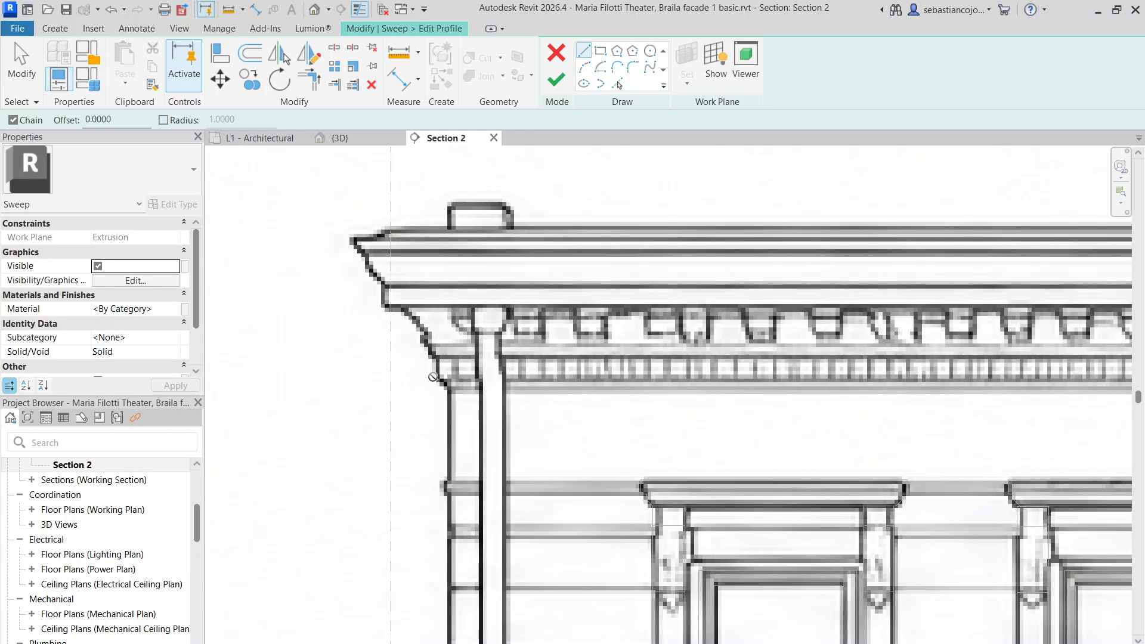
pyautogui.click(370, 139)
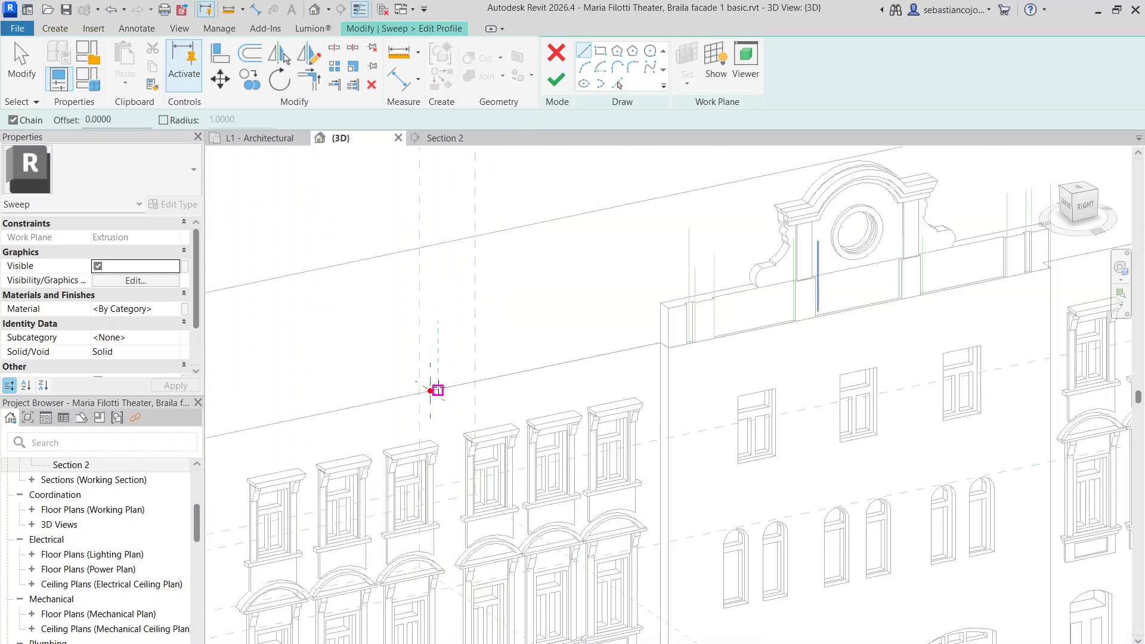
pyautogui.scroll(3, 434, 391)
pyautogui.scroll(1, 453, 424)
pyautogui.keyDown('shift'); pyautogui.moveTo(490, 399); pyautogui.dragTo(519, 388, button='middle'); pyautogui.keyUp('shift')
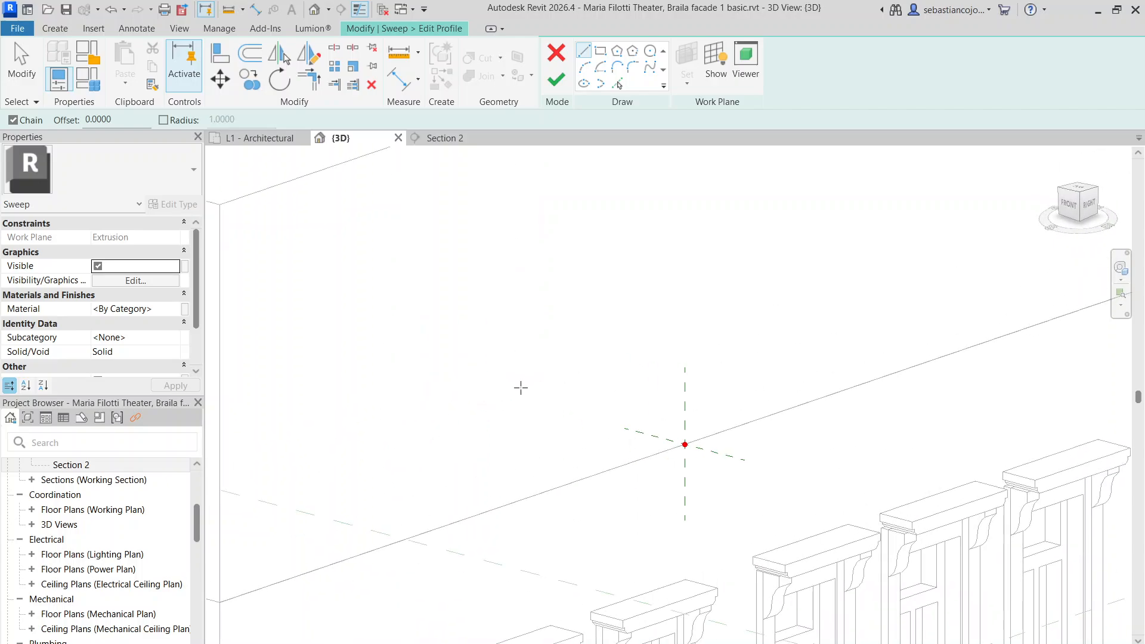
# Sketch the first stepped profile lines from the origin: horizontal, 45°, vertical and angled segments
pyautogui.click(687, 444)
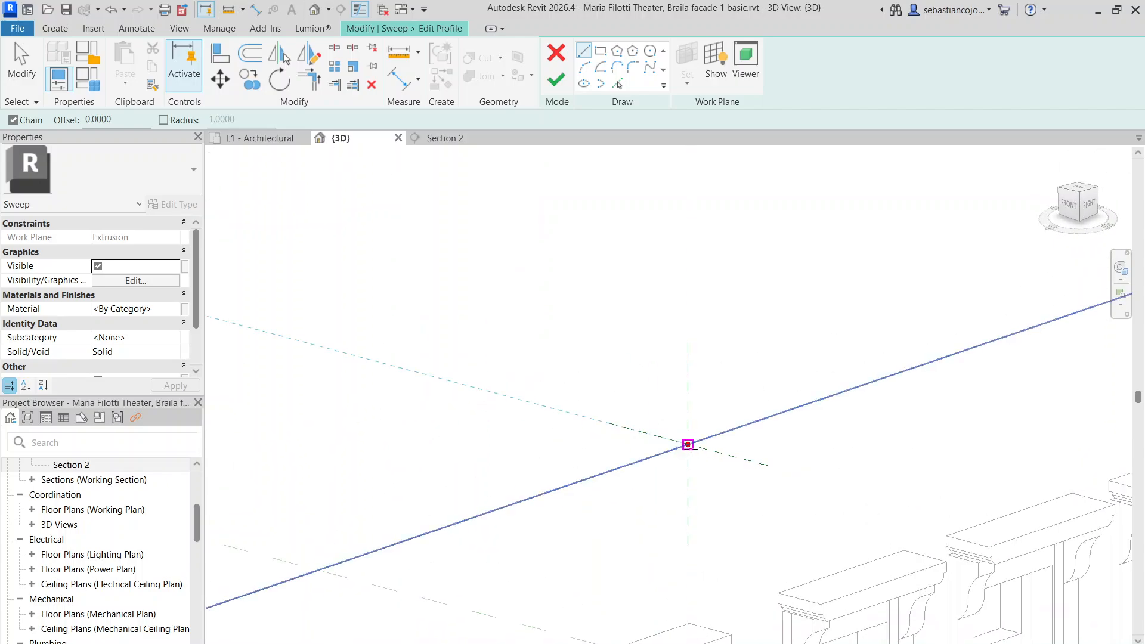
pyautogui.click(740, 458)
pyautogui.scroll(4, 743, 465)
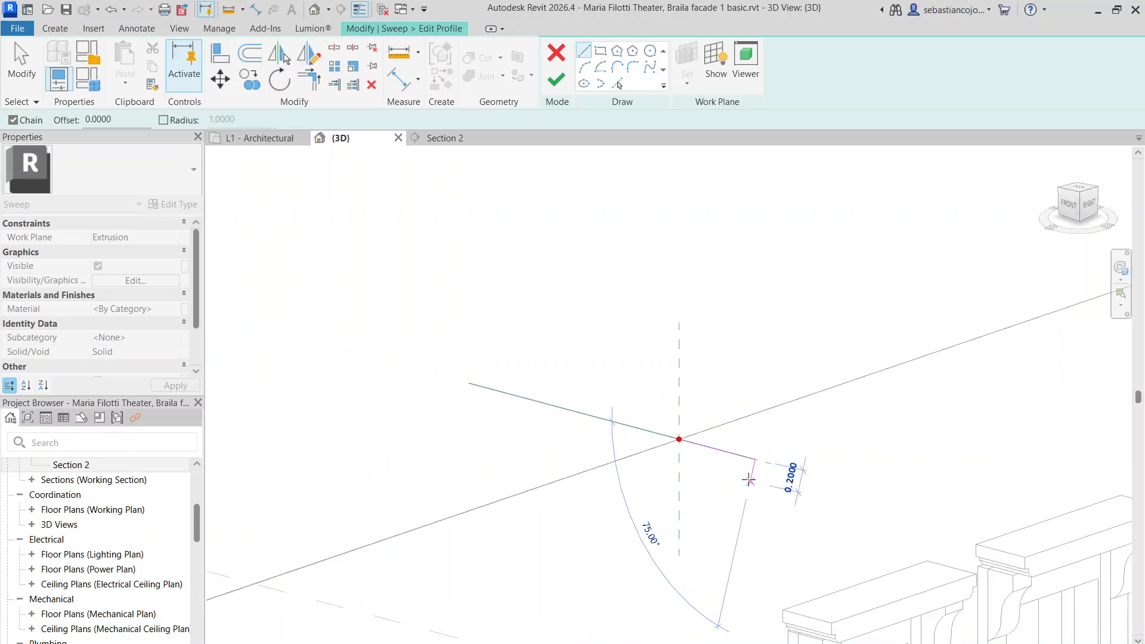
pyautogui.click(743, 464)
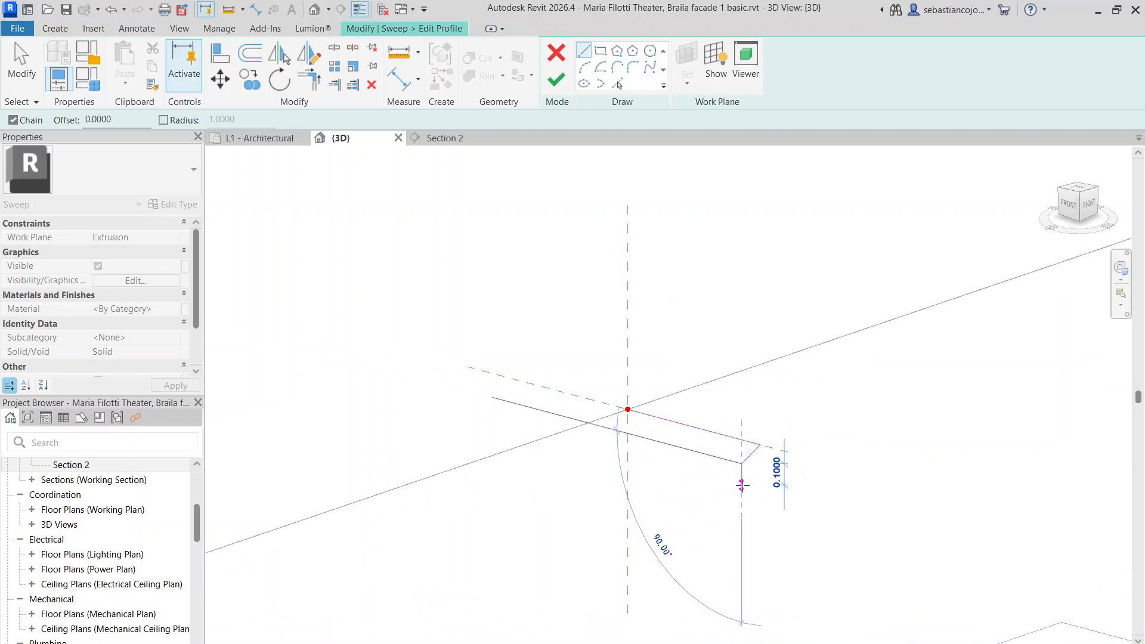
pyautogui.click(742, 484)
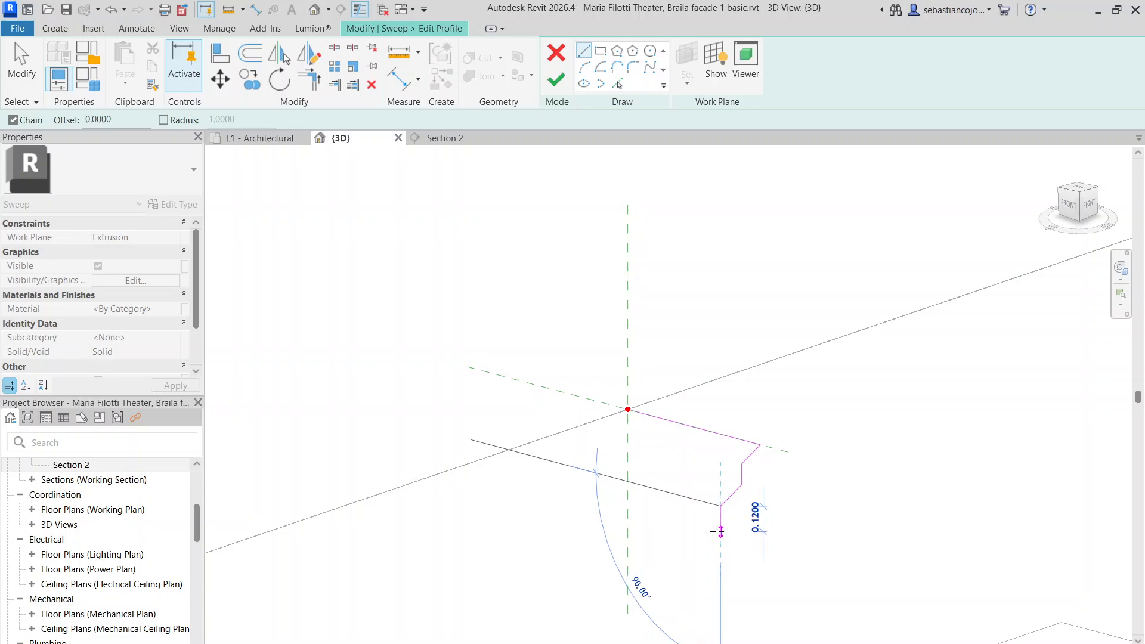
pyautogui.click(720, 507)
pyautogui.click(717, 530)
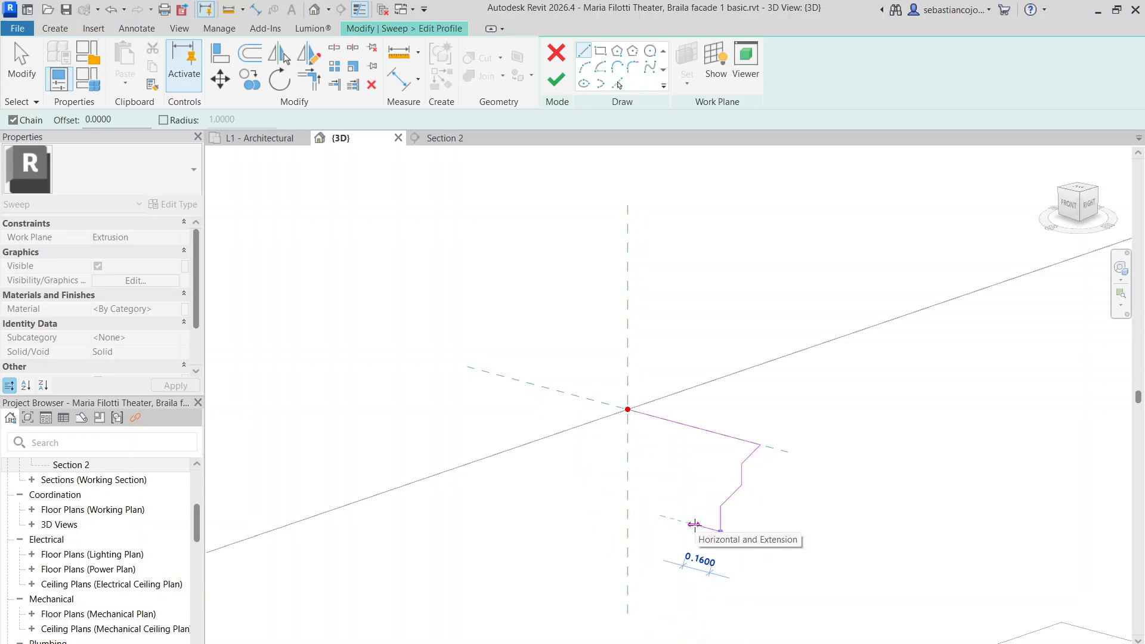
pyautogui.click(694, 526)
pyautogui.press('Escape')
pyautogui.press('Escape')
# Angle the short end line down-left to 0.1374 long and recheck against Section 2
pyautogui.scroll(3, 697, 535)
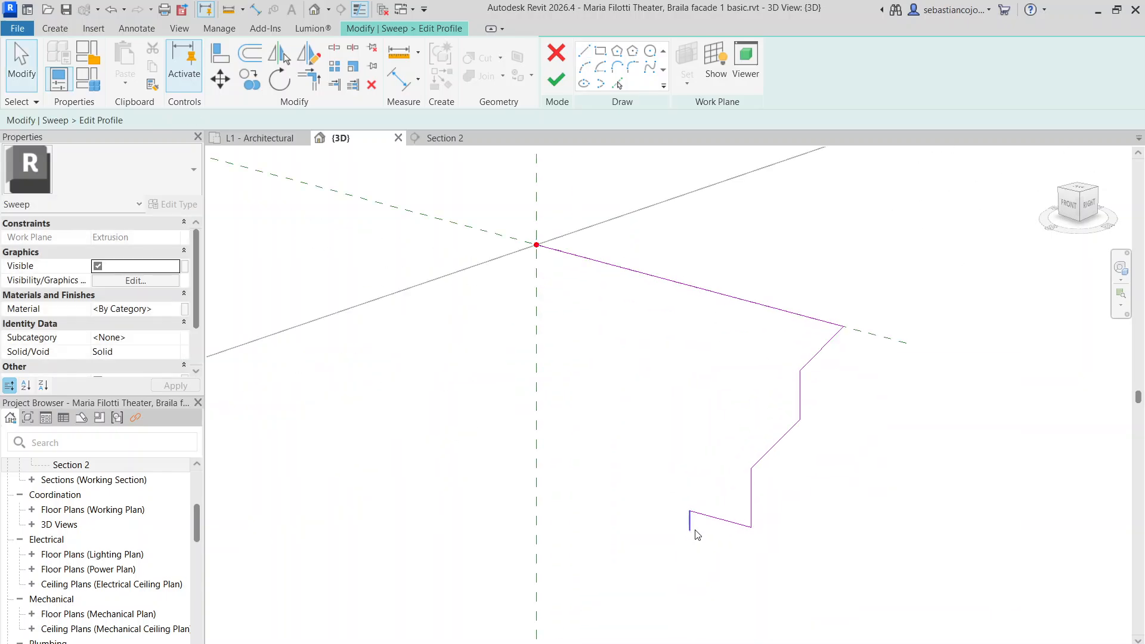
pyautogui.click(690, 529)
pyautogui.click(662, 551)
pyautogui.click(691, 521)
pyautogui.moveTo(690, 530); pyautogui.dragTo(661, 560)
pyautogui.click(456, 141)
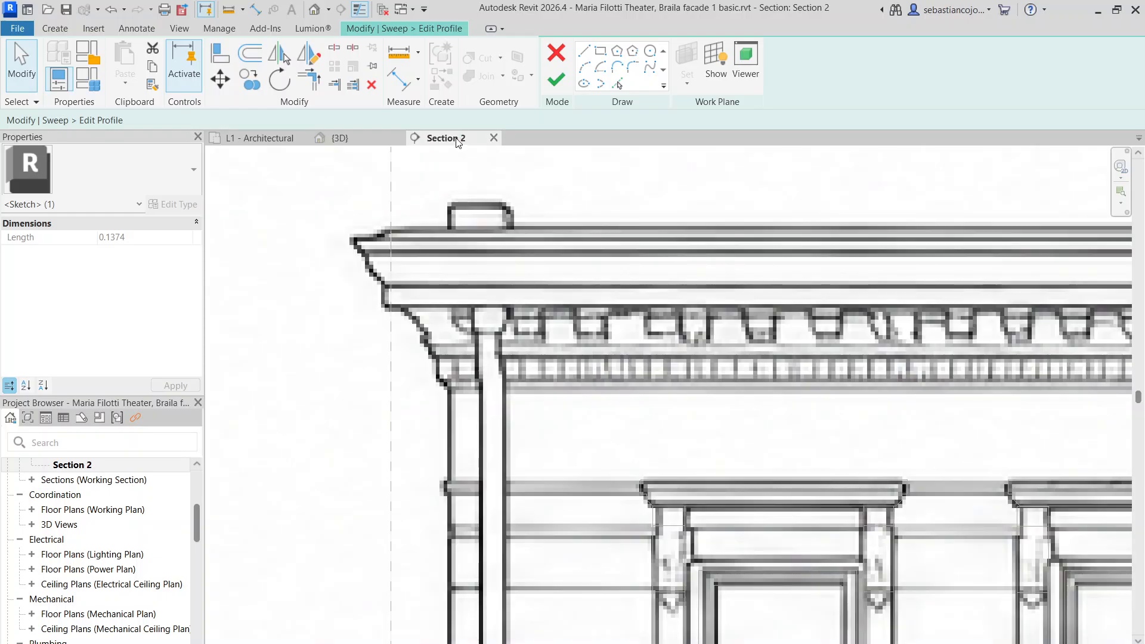
pyautogui.click(345, 137)
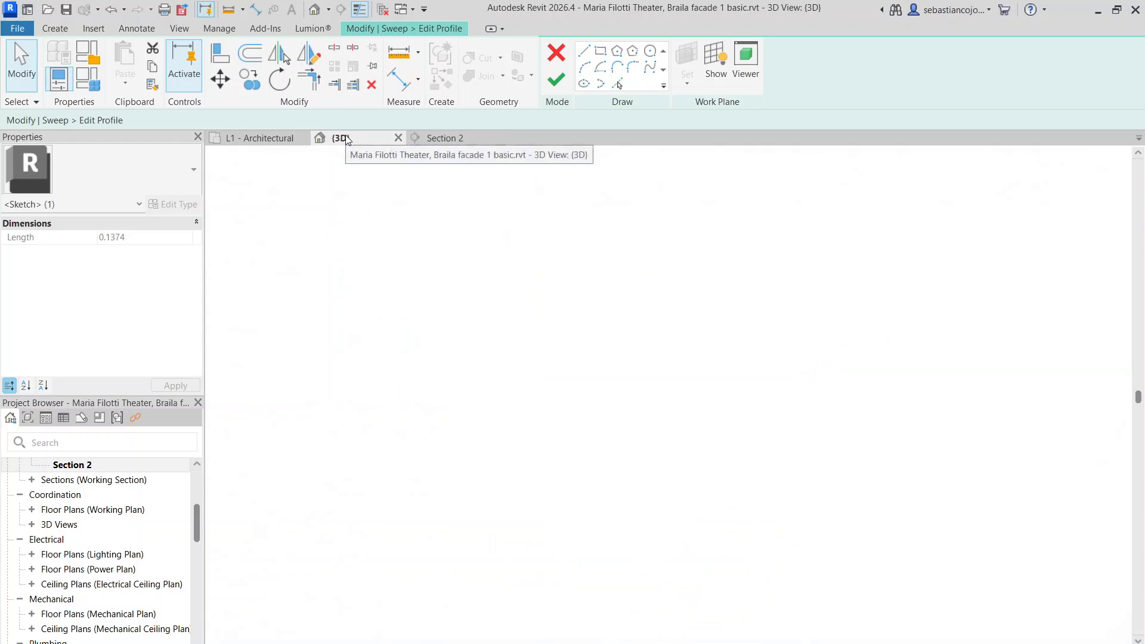
pyautogui.moveTo(658, 276); pyautogui.dragTo(635, 222, button='middle')
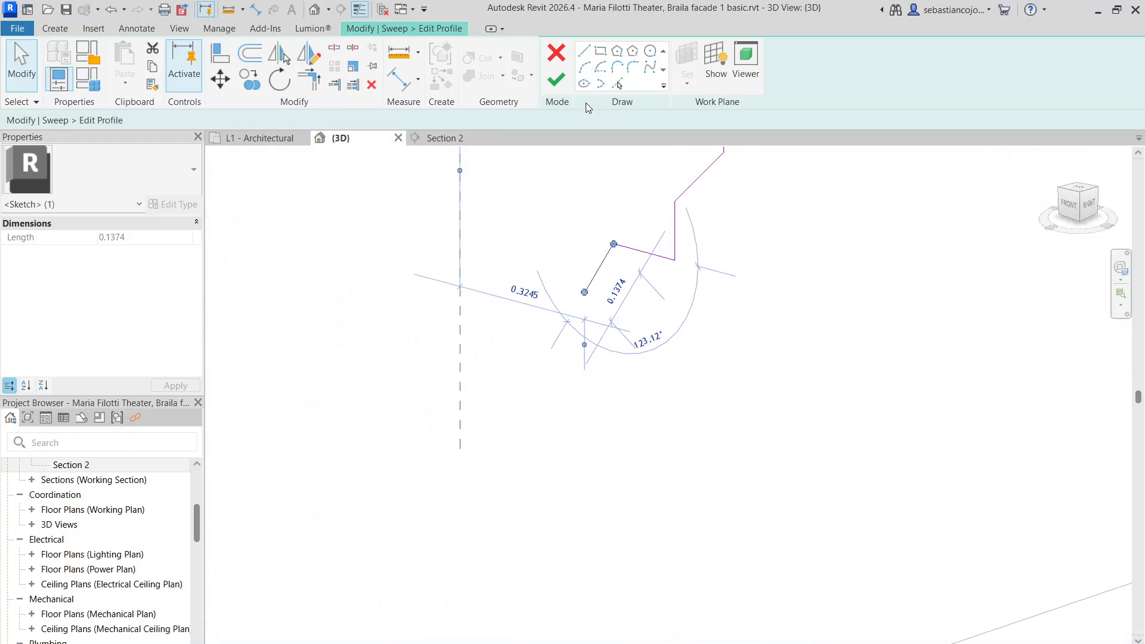
# Add a short vertical profile segment shortened to 0.0400, checking it against Section 2
pyautogui.click(584, 50)
pyautogui.click(584, 293)
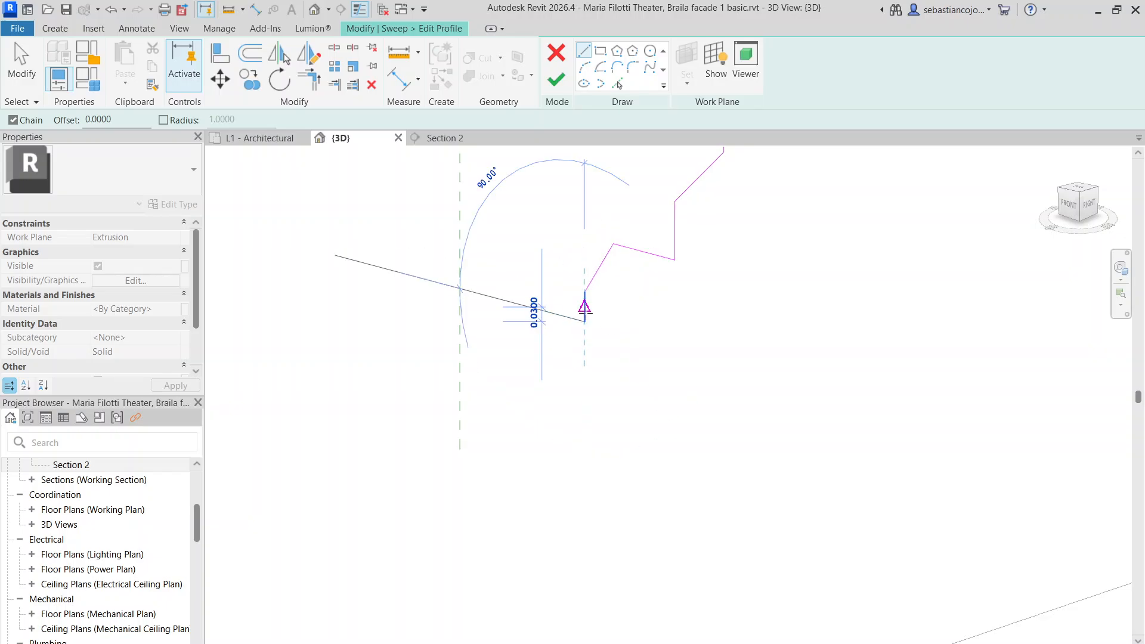
pyautogui.click(584, 322)
pyautogui.click(585, 320)
pyautogui.moveTo(585, 321); pyautogui.dragTo(585, 312)
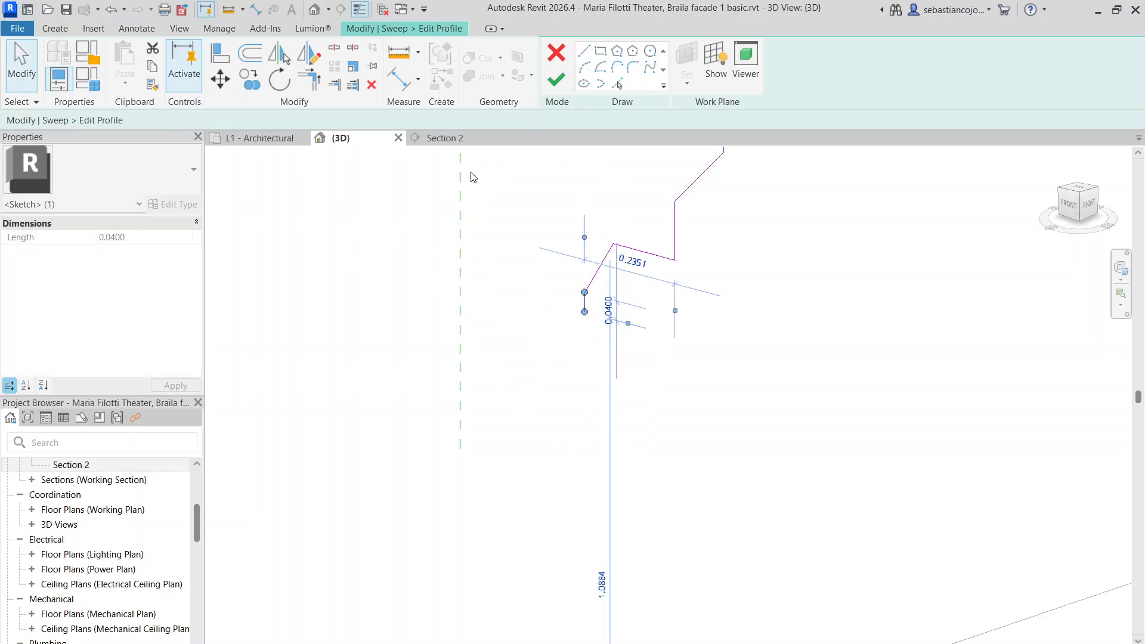
pyautogui.click(441, 138)
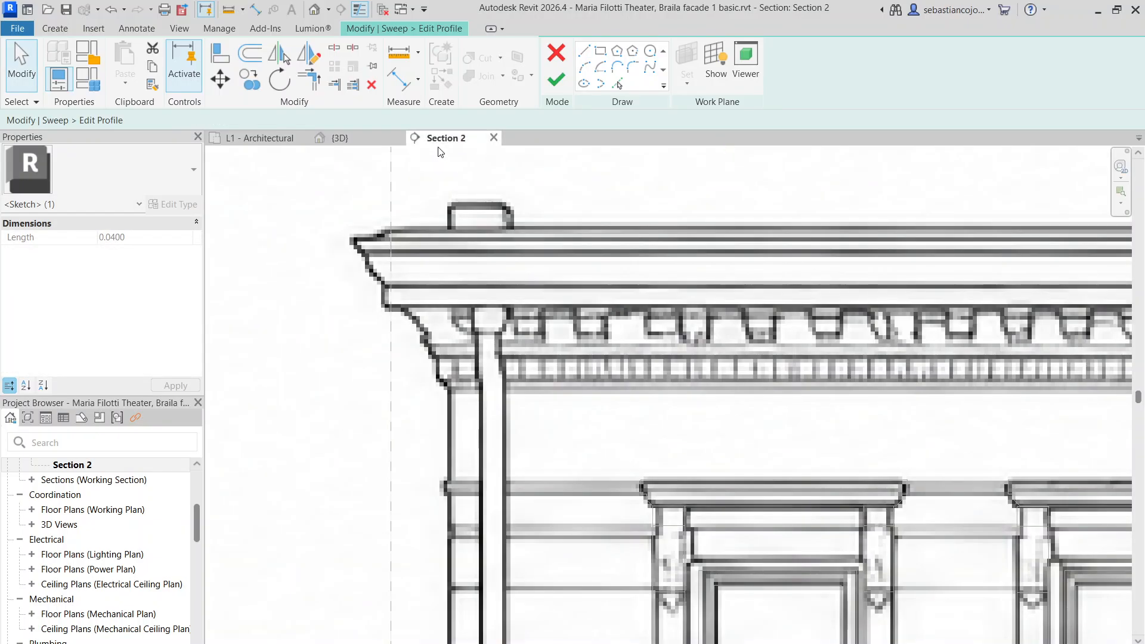
pyautogui.click(377, 142)
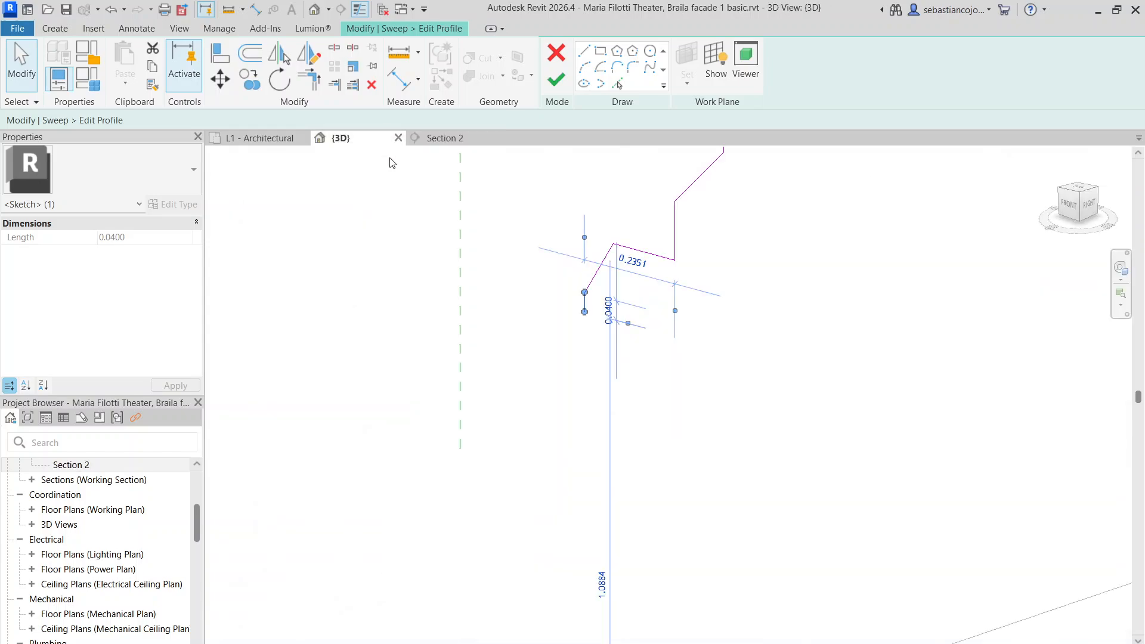
pyautogui.click(583, 51)
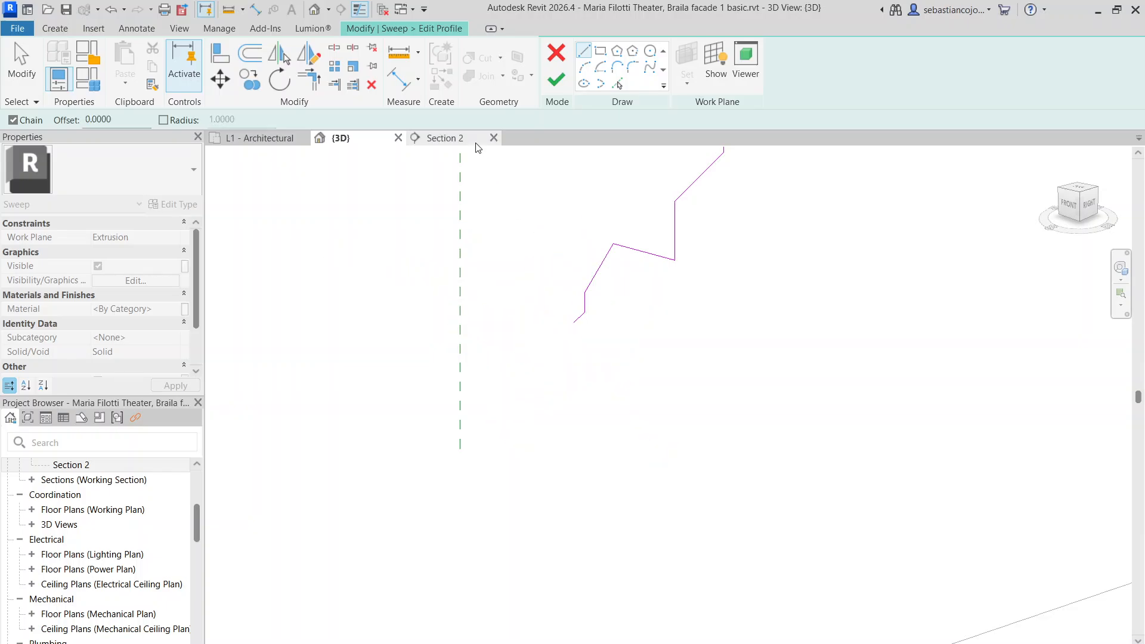
pyautogui.click(445, 139)
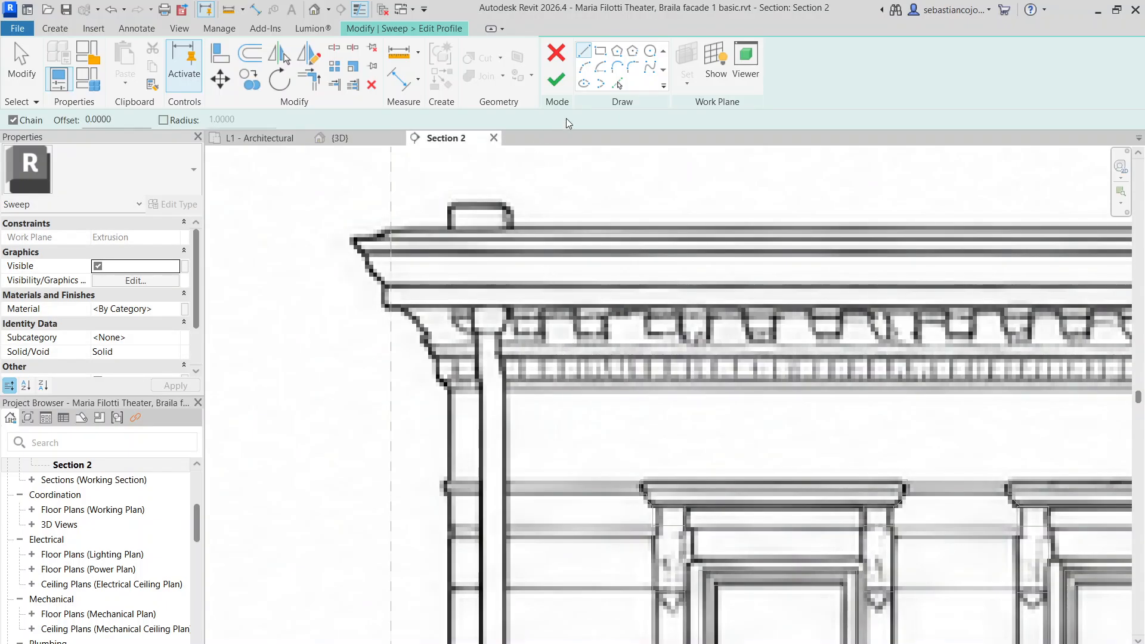
pyautogui.click(378, 141)
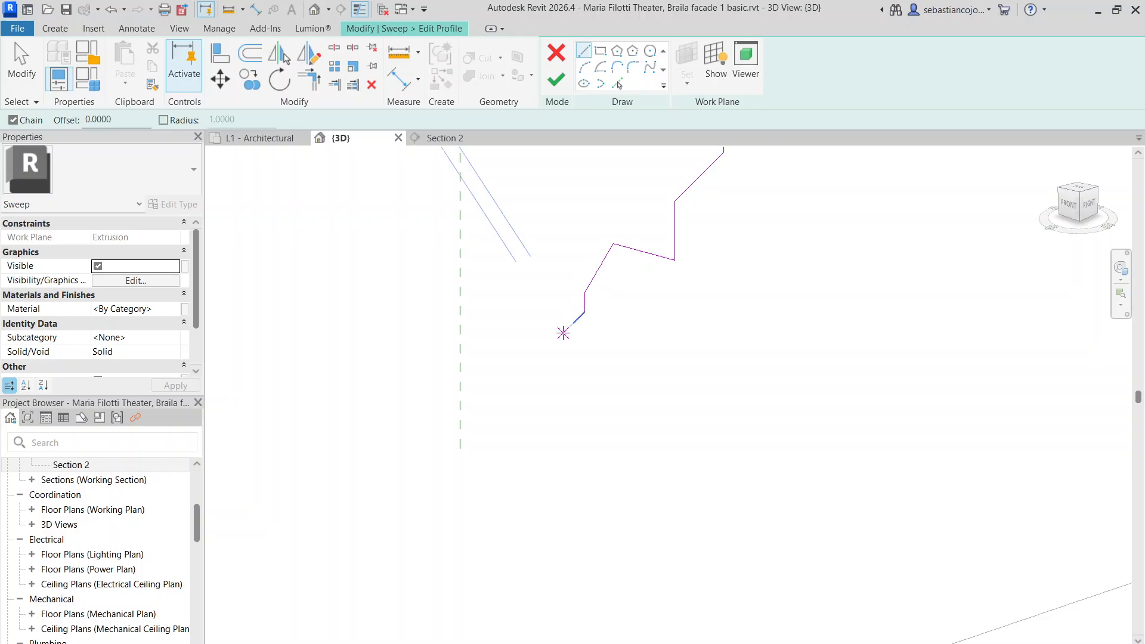
# Draw a line down from the profile's end to complete the stepped cornice shape
pyautogui.click(572, 323)
pyautogui.click(576, 381)
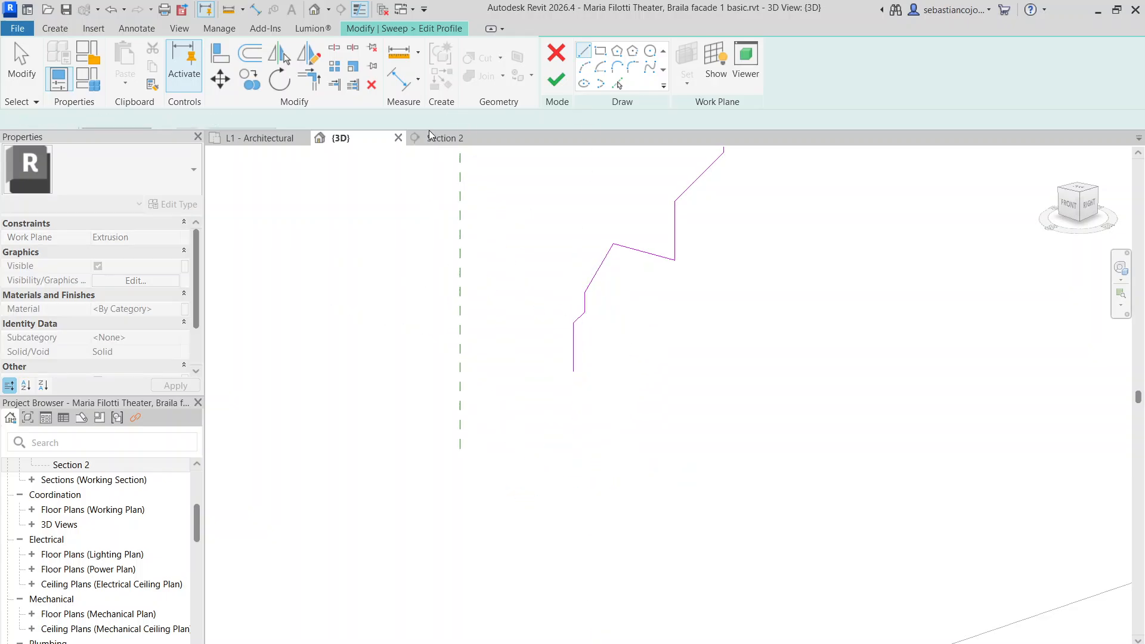
pyautogui.click(441, 139)
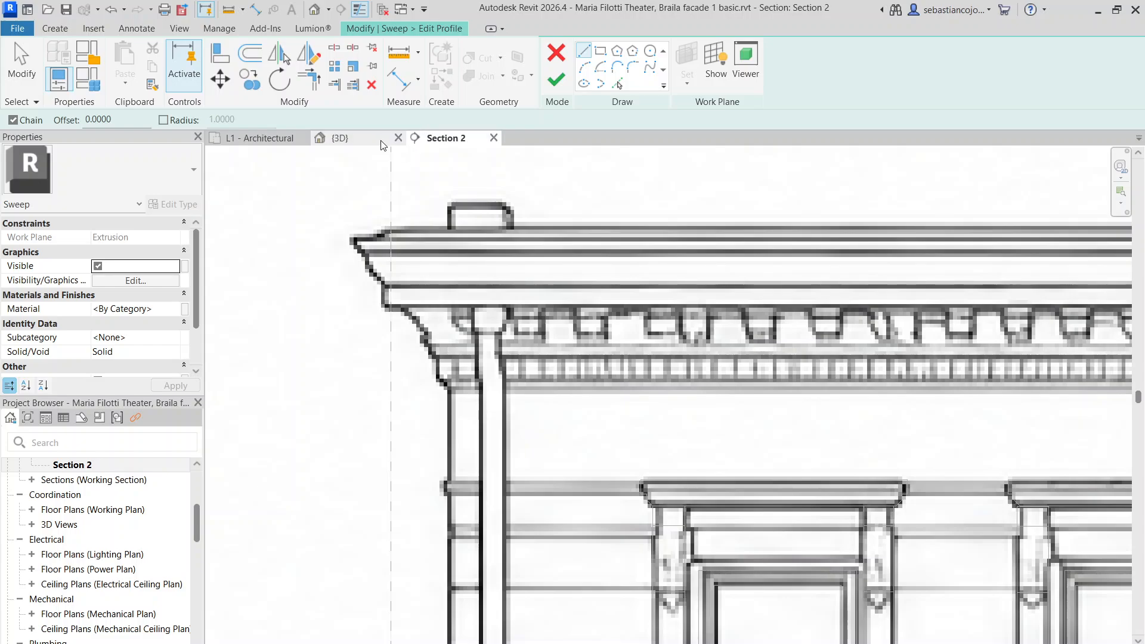
pyautogui.click(346, 138)
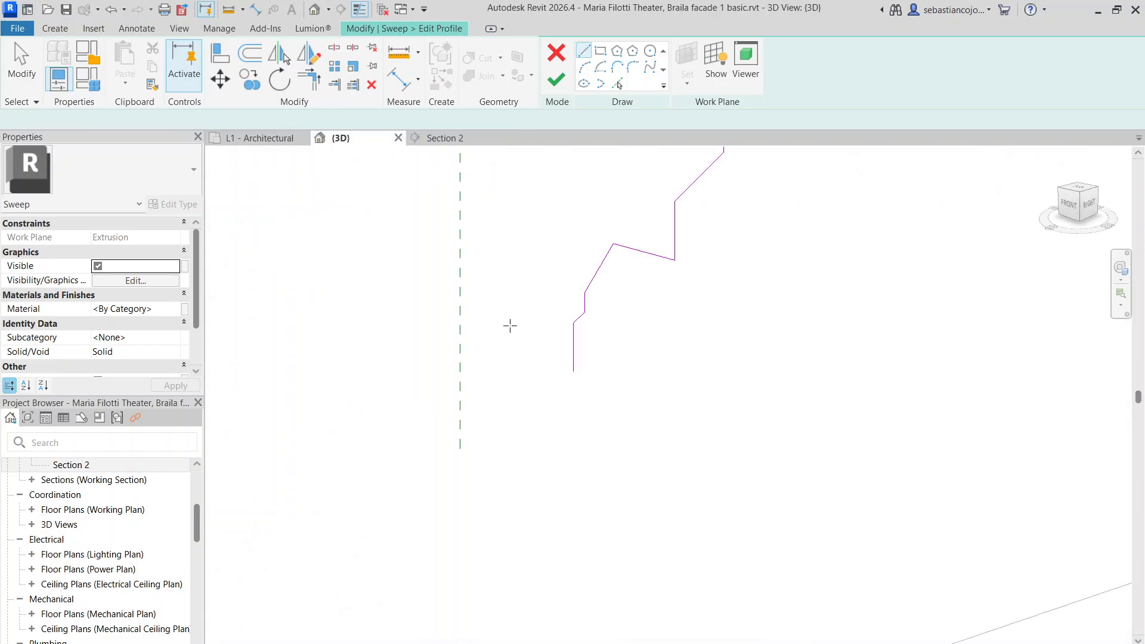
pyautogui.click(574, 373)
pyautogui.scroll(-3, 559, 388)
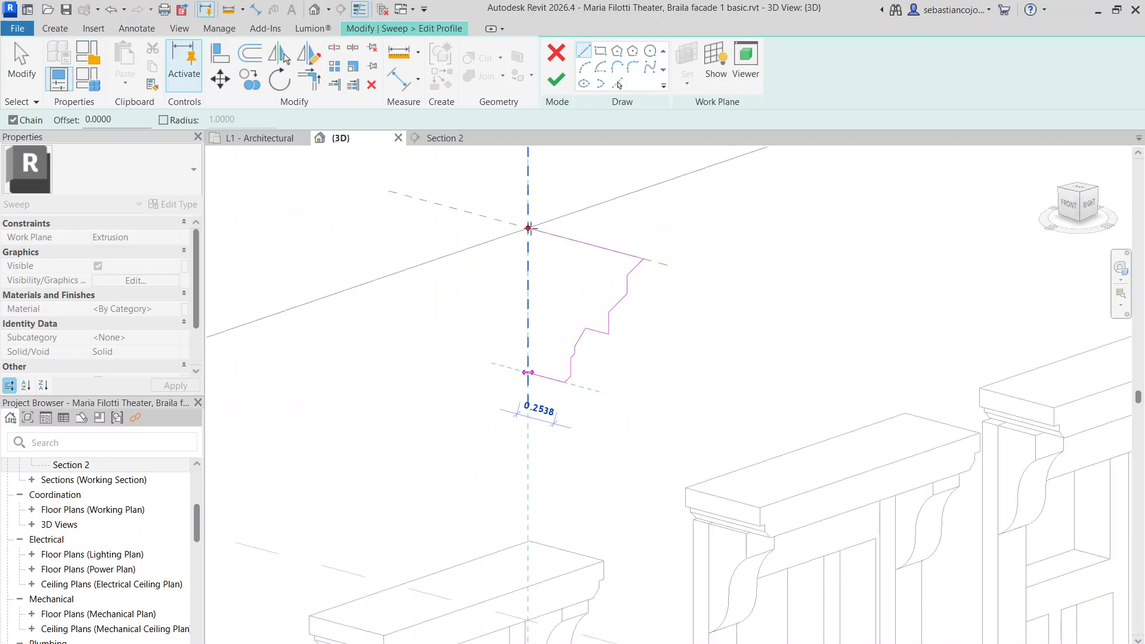
pyautogui.scroll(-5, 528, 228)
pyautogui.press('Escape')
pyautogui.press('Escape')
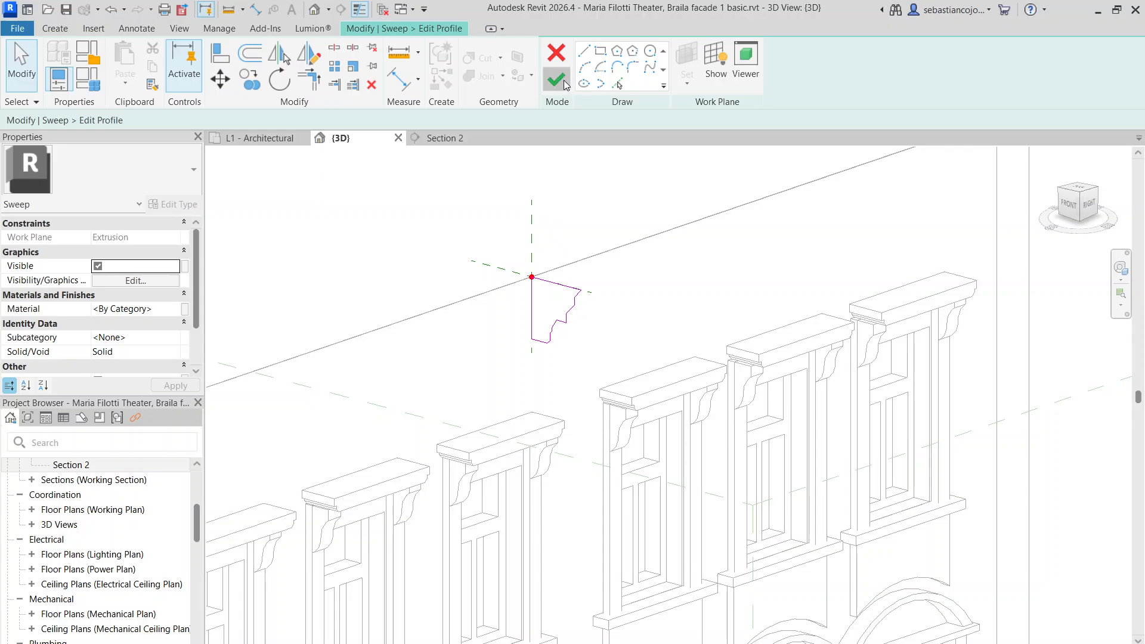
# Finish the profile and the sweep, creating the cornice solid along the top edge
pyautogui.click(556, 79)
pyautogui.scroll(-5, 635, 260)
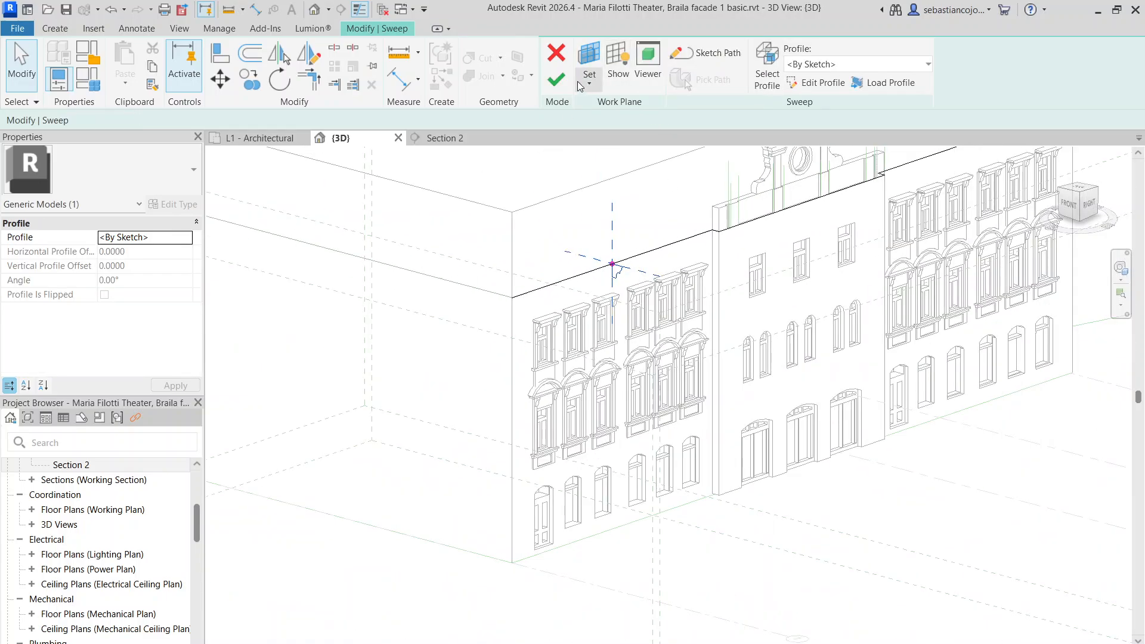
pyautogui.click(556, 80)
pyautogui.click(648, 215)
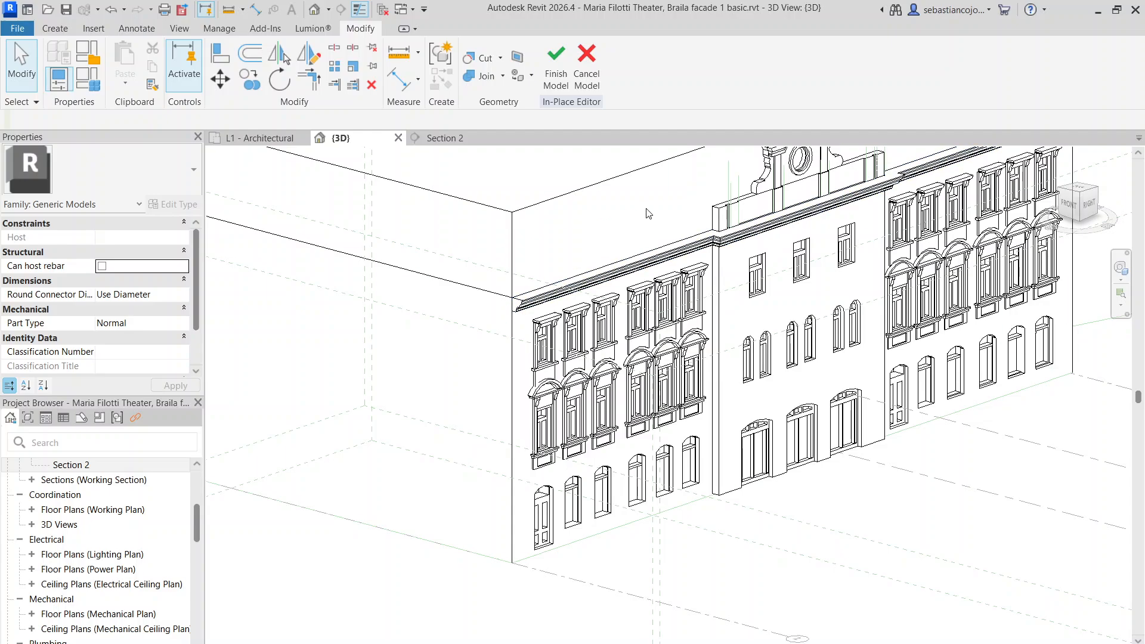
pyautogui.scroll(-3, 739, 310)
pyautogui.keyDown('shift'); pyautogui.moveTo(877, 470); pyautogui.dragTo(779, 373, button='middle'); pyautogui.keyUp('shift')
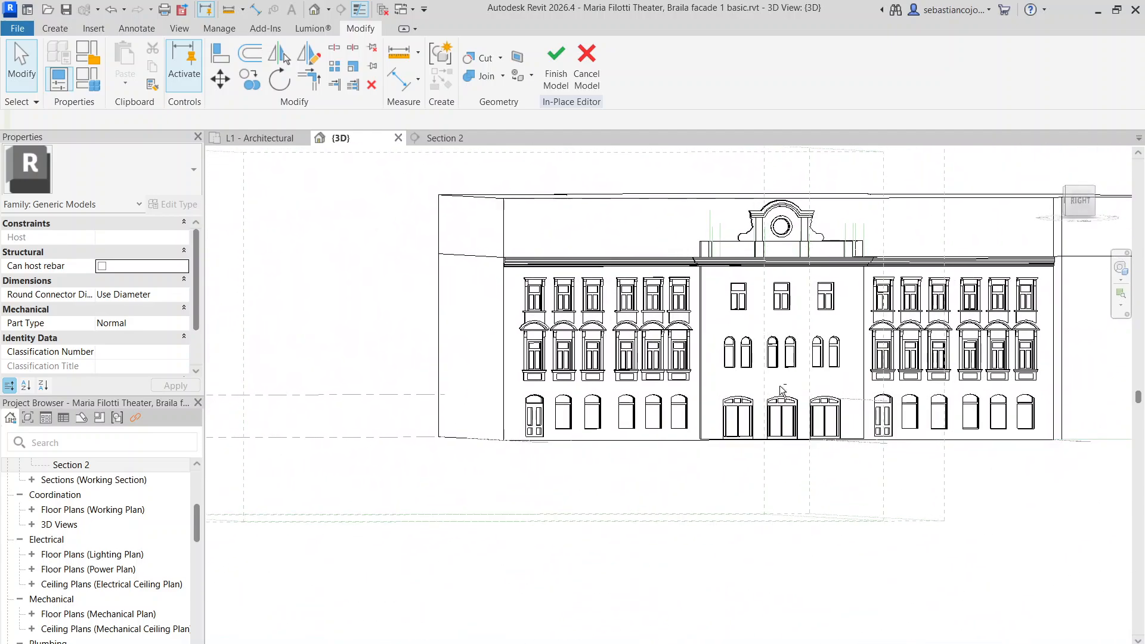
# Check the new cornice sweep in the Section 2 view, then return to {3D}
pyautogui.click(420, 139)
pyautogui.click(419, 325)
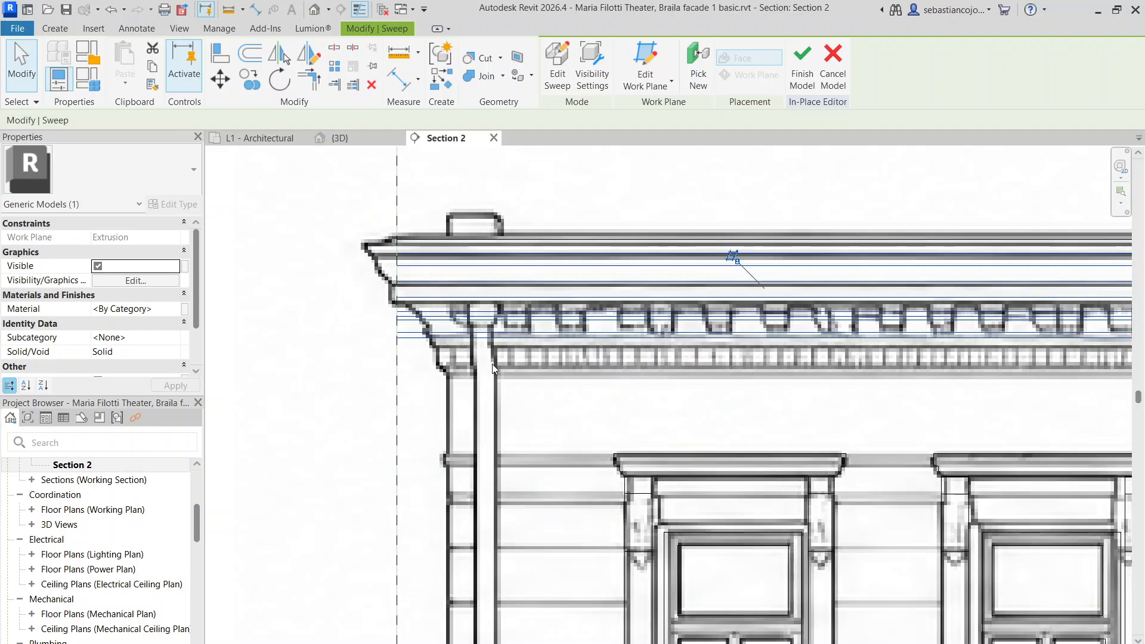
pyautogui.scroll(-5, 532, 370)
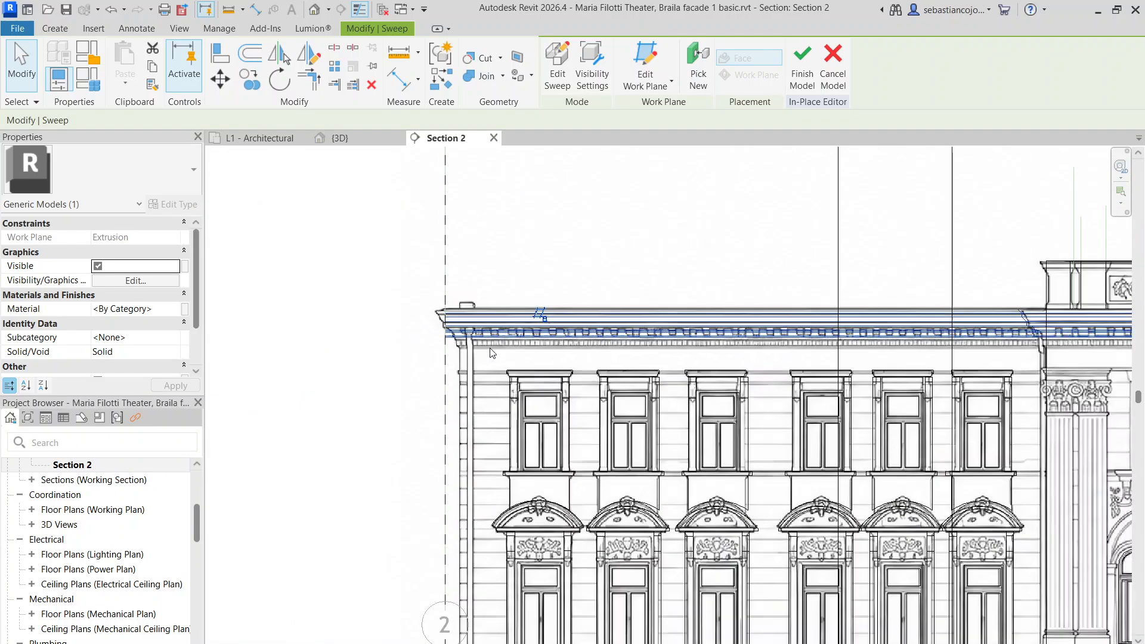
pyautogui.scroll(5, 285, 293)
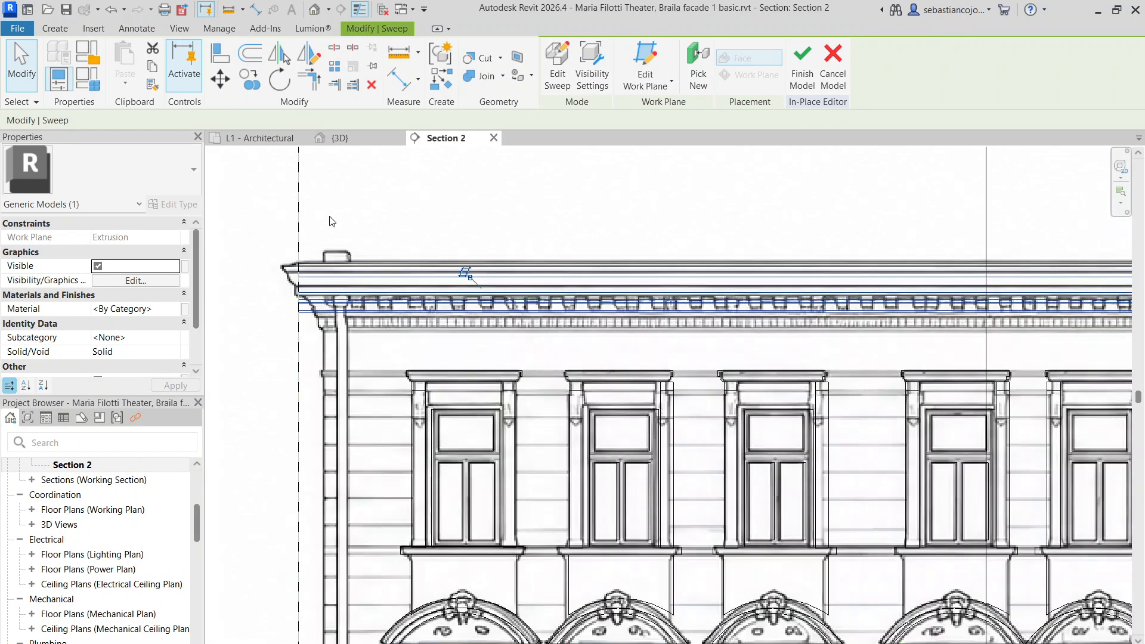
pyautogui.scroll(-2, 285, 293)
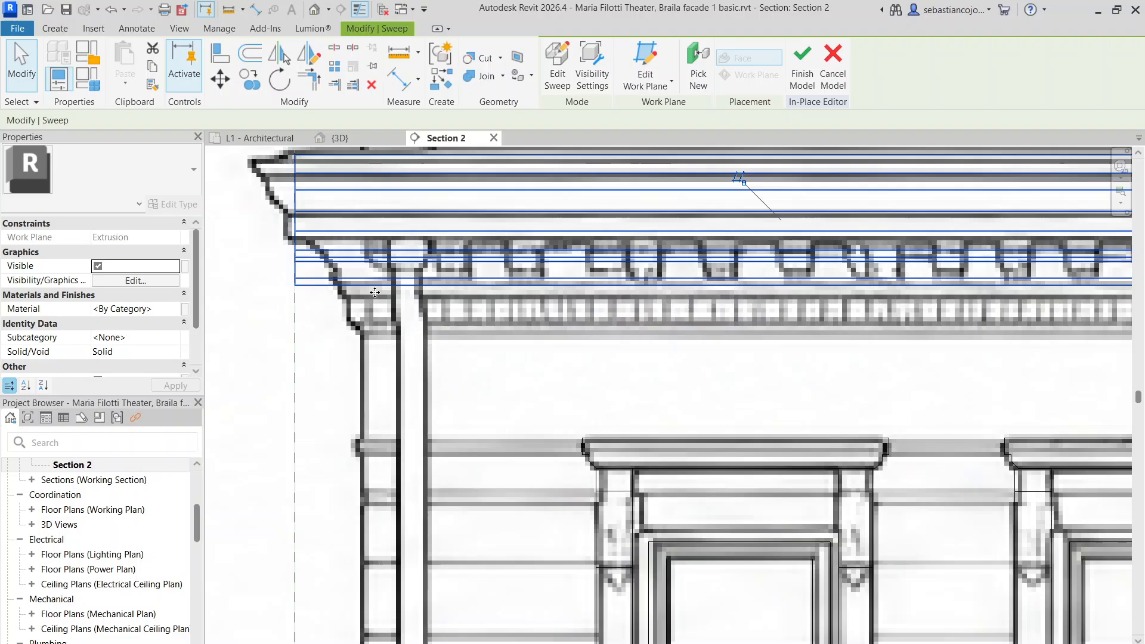
pyautogui.click(365, 138)
pyautogui.keyDown('shift'); pyautogui.moveTo(579, 295); pyautogui.dragTo(570, 269, button='middle'); pyautogui.keyUp('shift')
# Open the cornice sweep and enter Edit Profile on its profile
pyautogui.scroll(3, 568, 266)
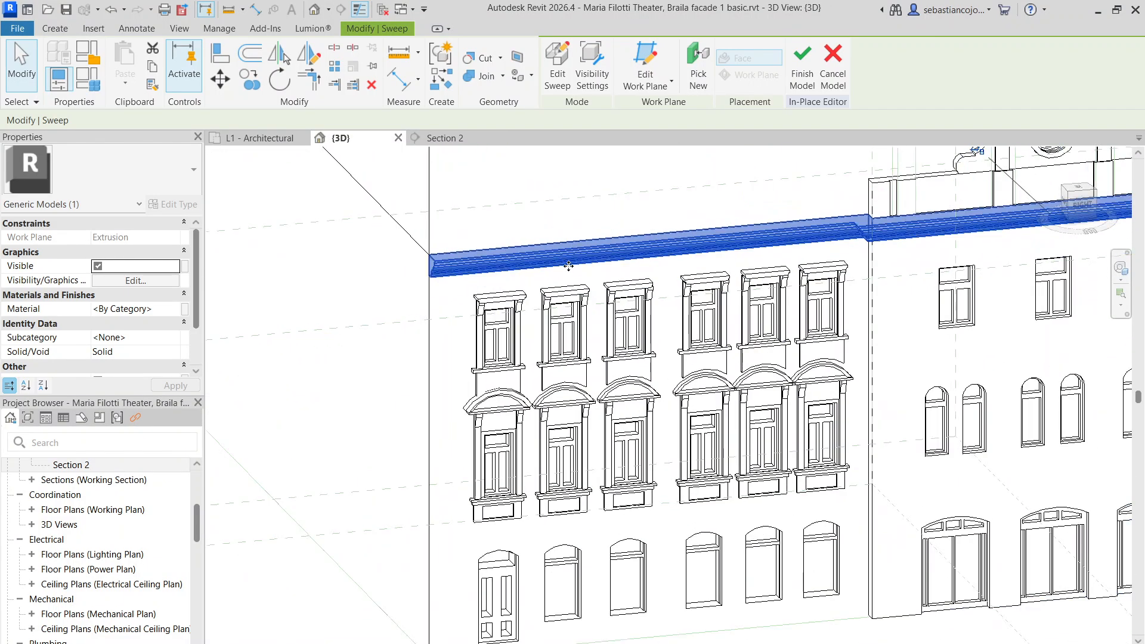
pyautogui.doubleClick(566, 262)
pyautogui.scroll(6, 704, 299)
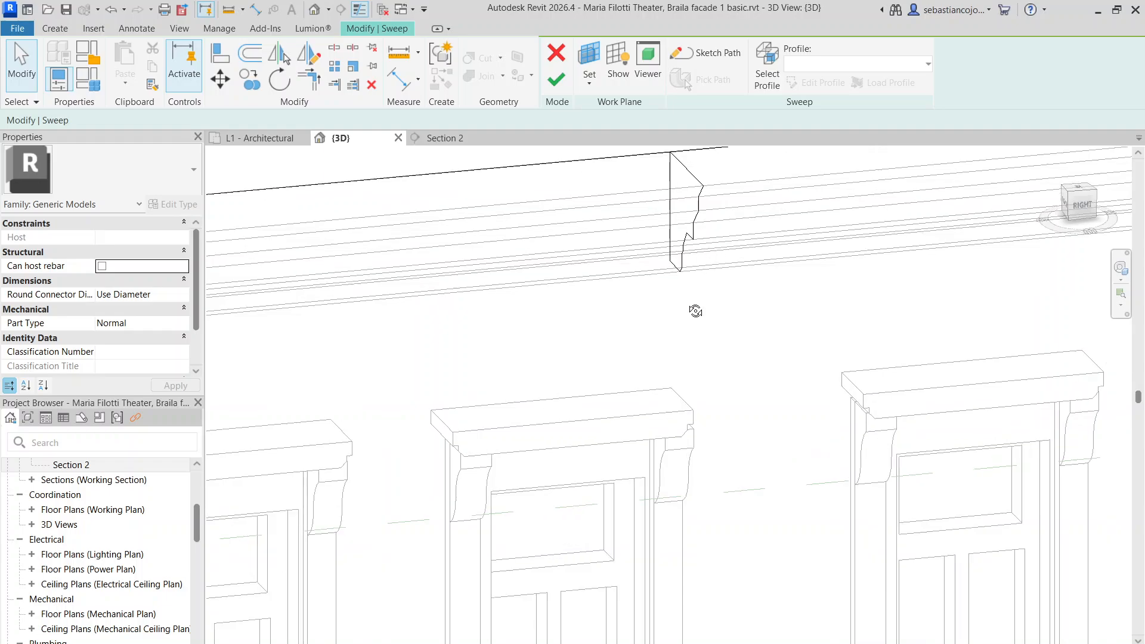
pyautogui.scroll(-2, 776, 328)
pyautogui.scroll(2, 808, 361)
pyautogui.click(816, 362)
pyautogui.scroll(2, 817, 362)
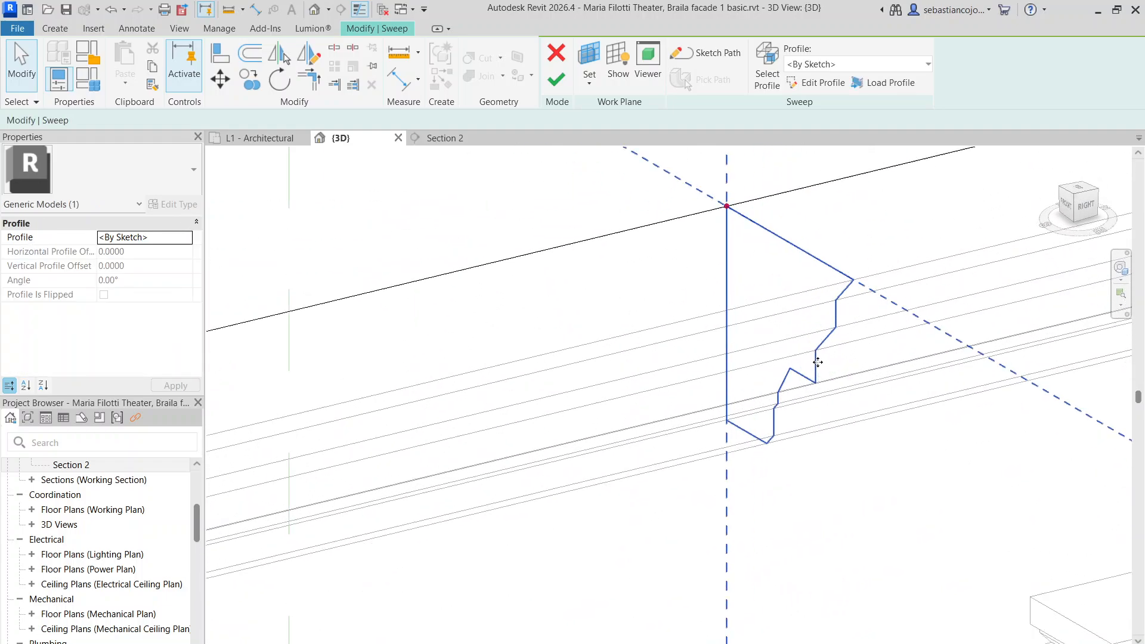
pyautogui.doubleClick(817, 360)
pyautogui.scroll(-4, 814, 365)
pyautogui.scroll(3, 764, 373)
# Move the lower profile lines down, stretching 0.4604 to 0.6600, and finish the profile
pyautogui.moveTo(754, 334)
pyautogui.mouseDown()
pyautogui.moveTo(836, 470)
pyautogui.moveTo(885, 506)
pyautogui.mouseUp()
pyautogui.scroll(3, 796, 412)
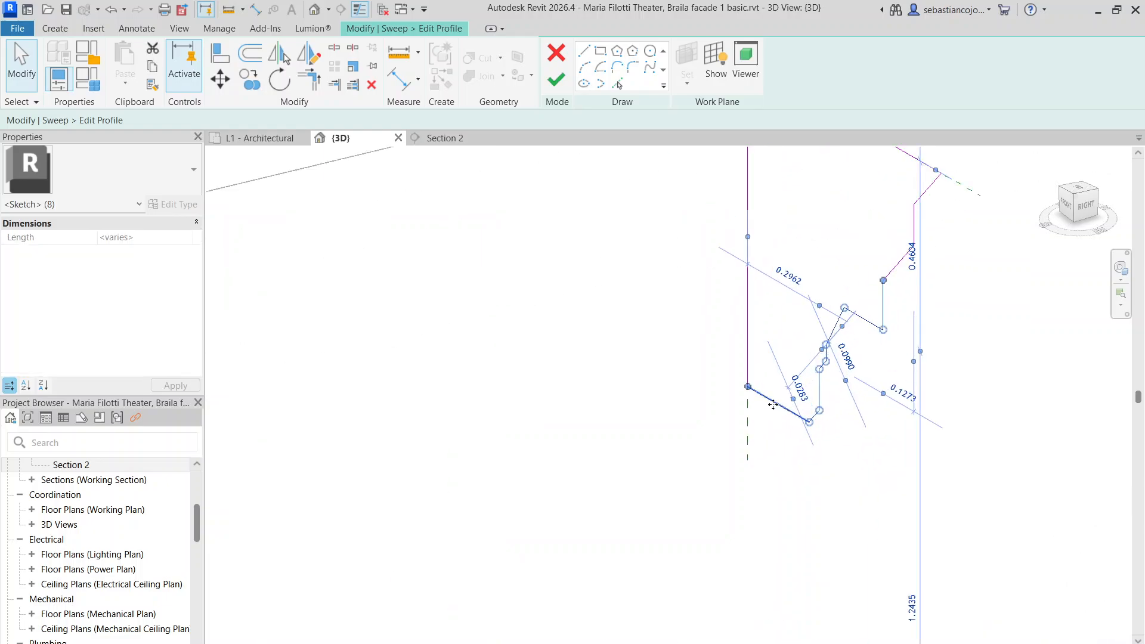
pyautogui.moveTo(773, 405)
pyautogui.mouseDown()
pyautogui.moveTo(772, 518)
pyautogui.moveTo(773, 488)
pyautogui.mouseUp()
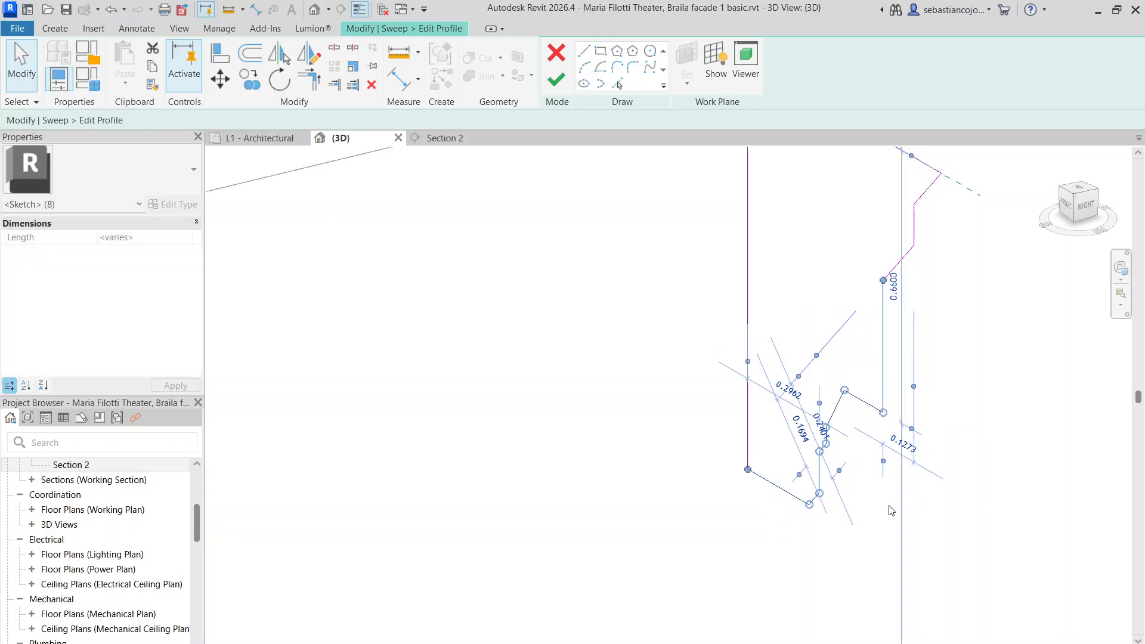
pyautogui.click(891, 510)
pyautogui.scroll(3, 889, 427)
pyautogui.moveTo(793, 303)
pyautogui.mouseDown()
pyautogui.moveTo(787, 356)
pyautogui.moveTo(810, 247)
pyautogui.mouseUp()
pyautogui.scroll(2, 760, 525)
pyautogui.click(759, 482)
pyautogui.scroll(1, 759, 472)
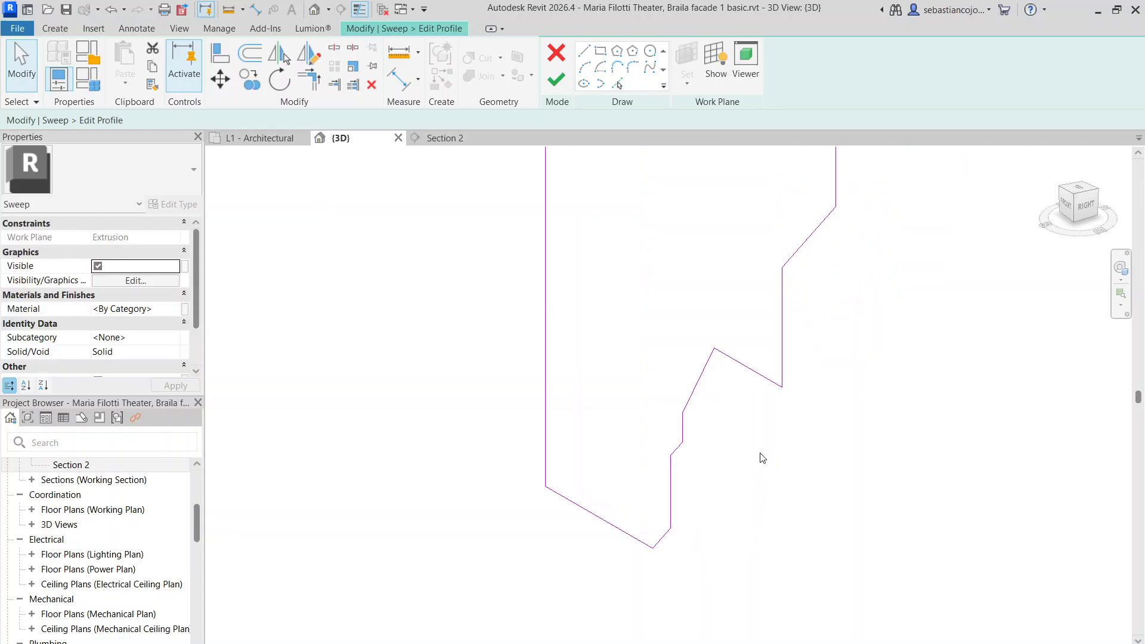
pyautogui.scroll(-5, 760, 455)
pyautogui.click(559, 89)
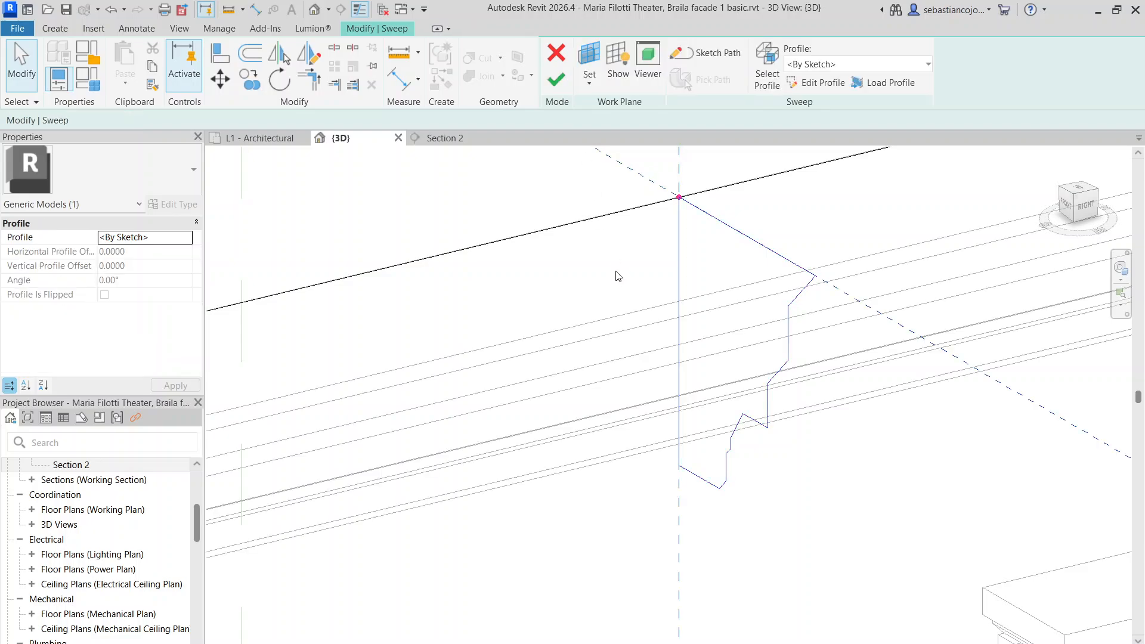
# Finish the model and review the deepened cornice against the Section 2 reference
pyautogui.click(556, 81)
pyautogui.click(500, 139)
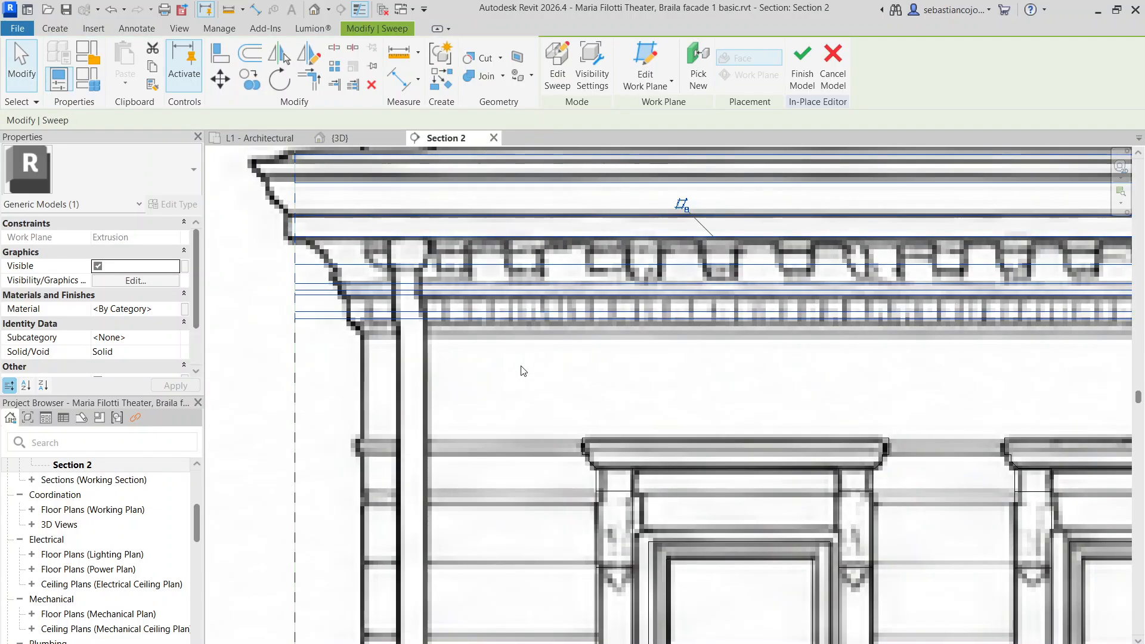
pyautogui.scroll(-1, 537, 389)
pyautogui.scroll(2, 400, 280)
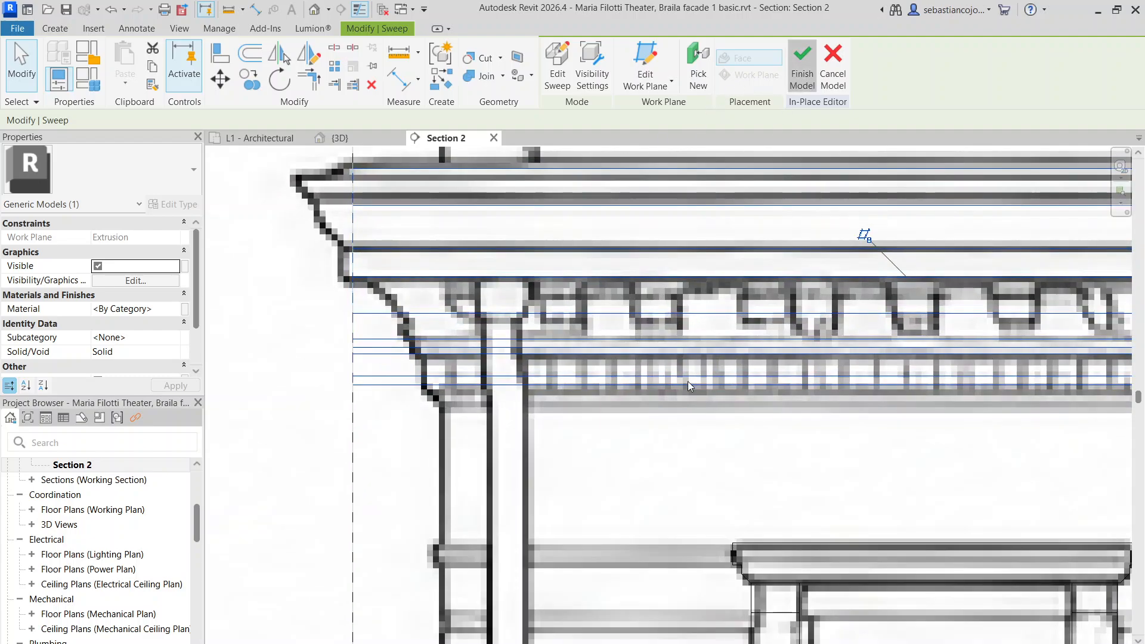
pyautogui.click(635, 429)
pyautogui.scroll(-4, 571, 305)
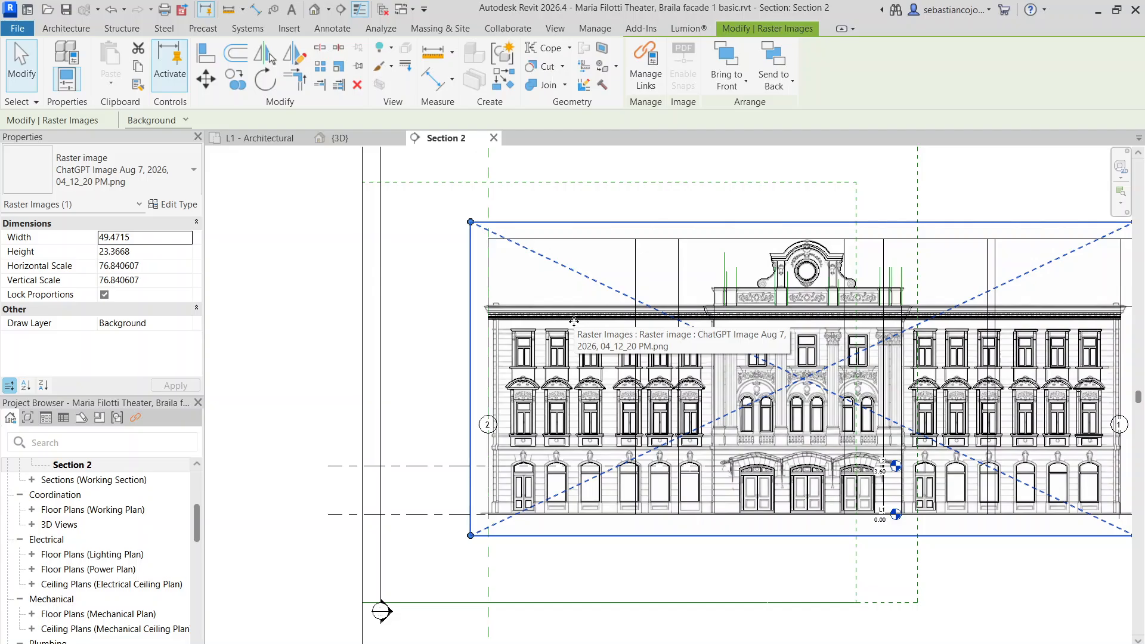
# Return to the {3D} view and clear the selection to review the façade
pyautogui.click(338, 138)
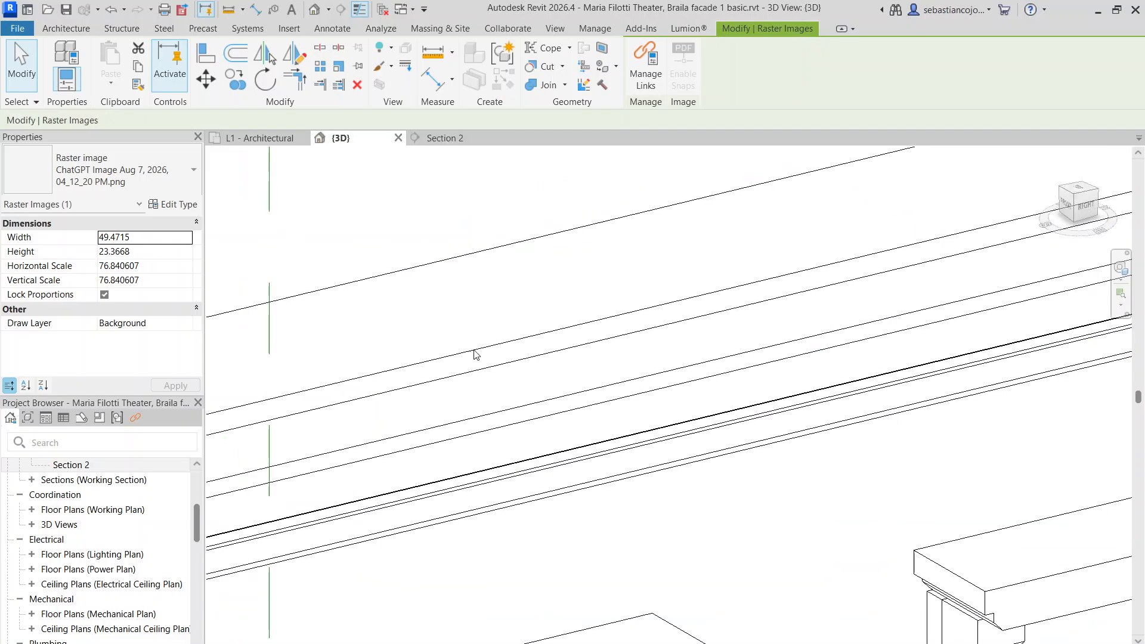
pyautogui.scroll(-5, 510, 370)
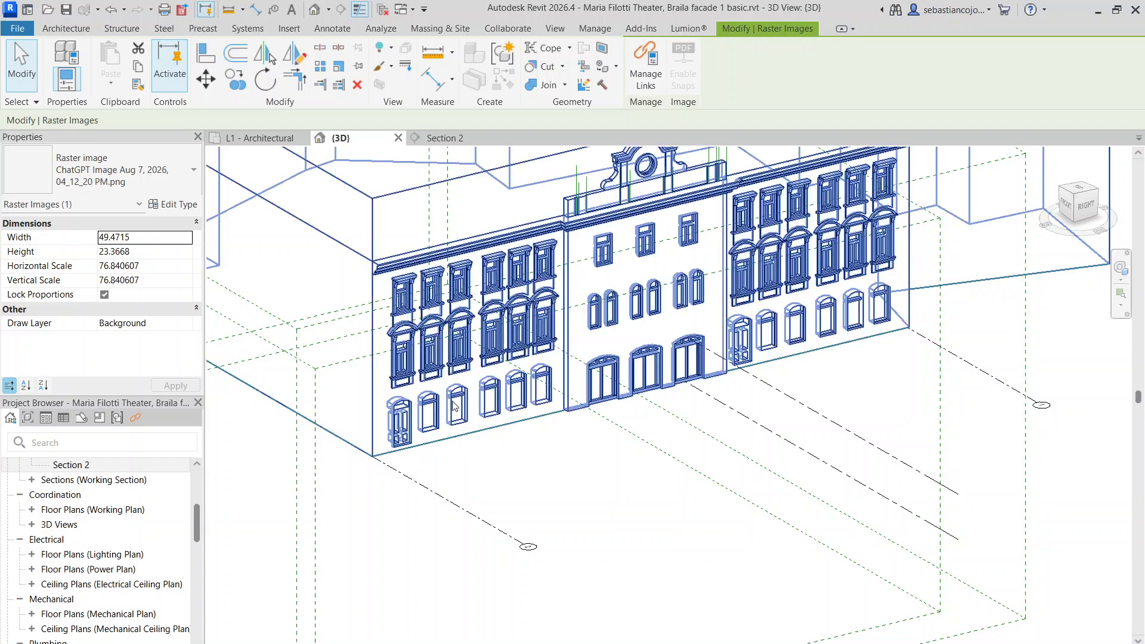
pyautogui.scroll(3, 456, 397)
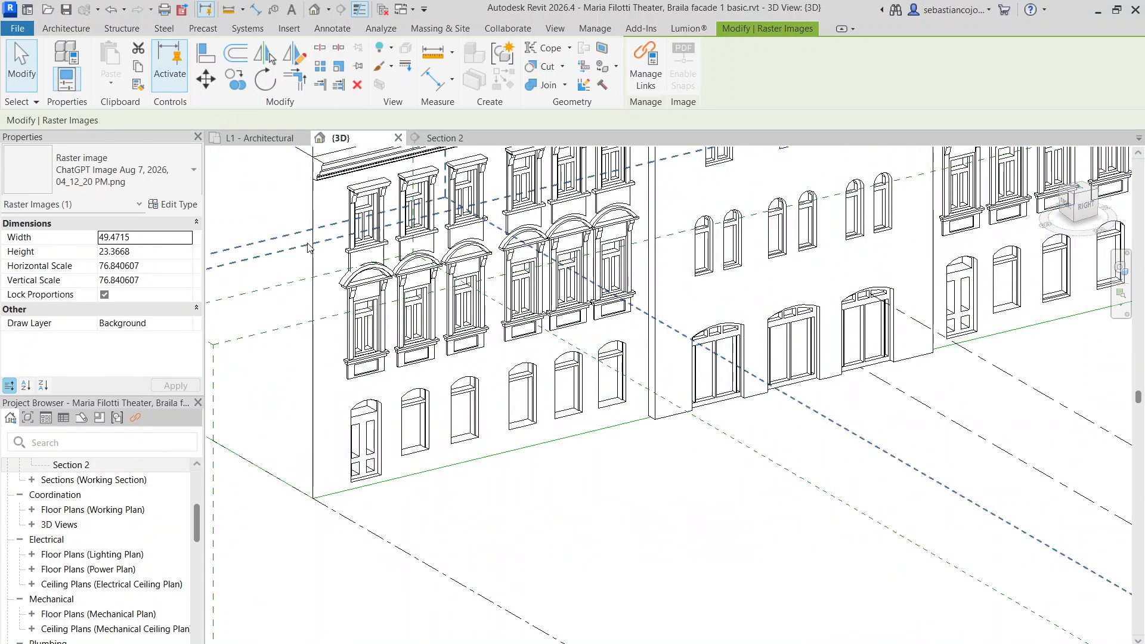
pyautogui.scroll(-5, 315, 253)
pyautogui.click(560, 524)
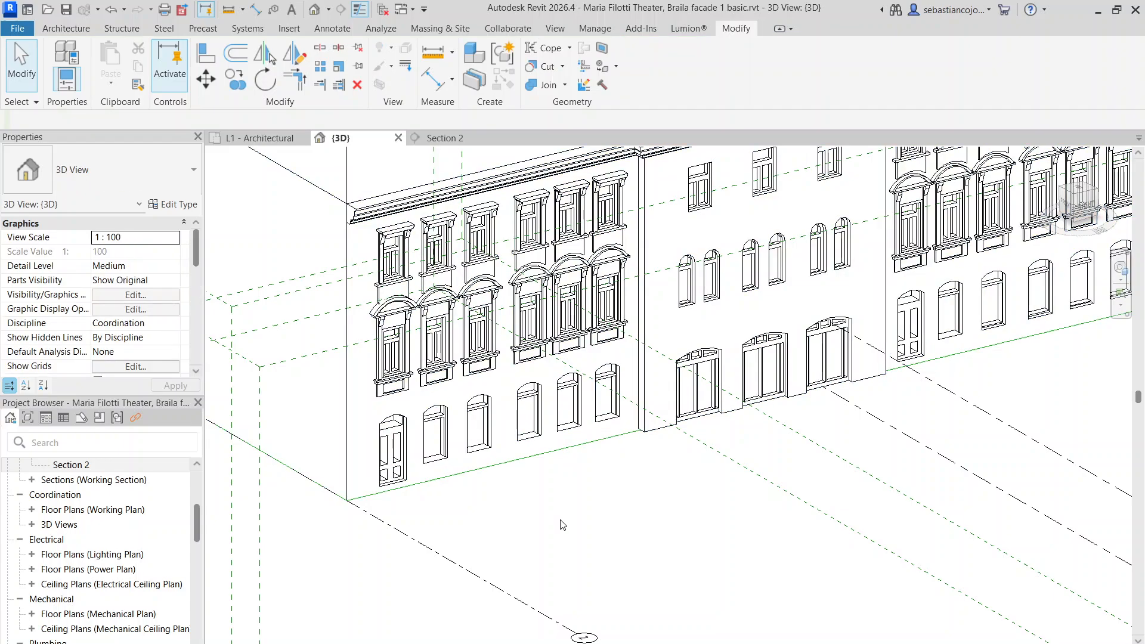
pyautogui.scroll(2, 596, 543)
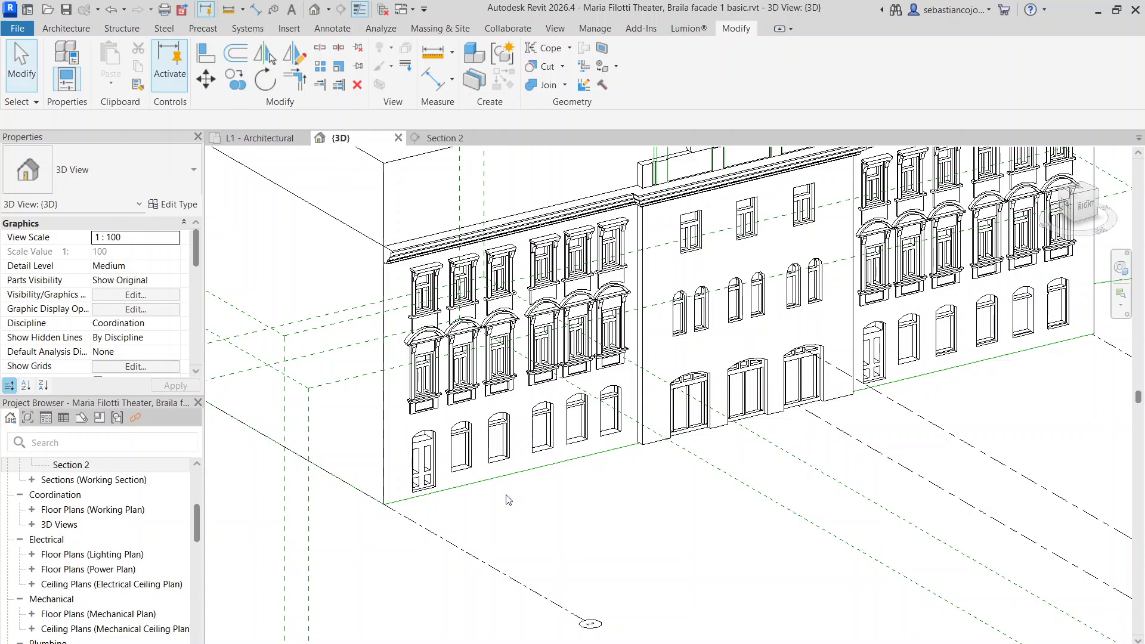
pyautogui.scroll(4, 370, 429)
# Reopen the façade generic model in place and start a new Sweep using Sketch Path
pyautogui.click(416, 453)
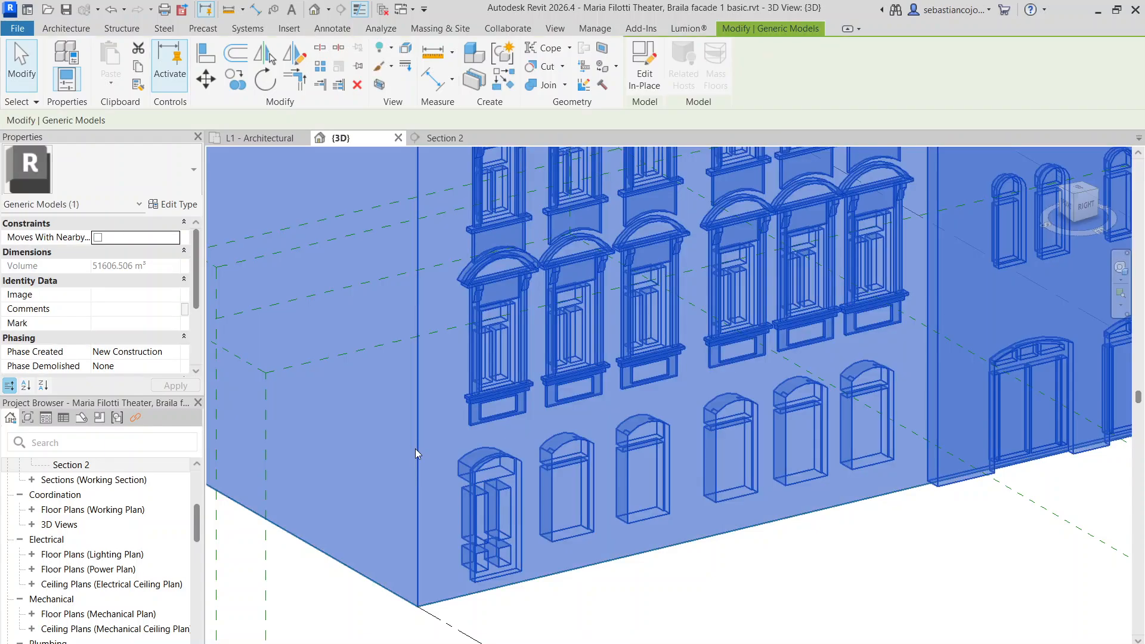
pyautogui.doubleClick(417, 447)
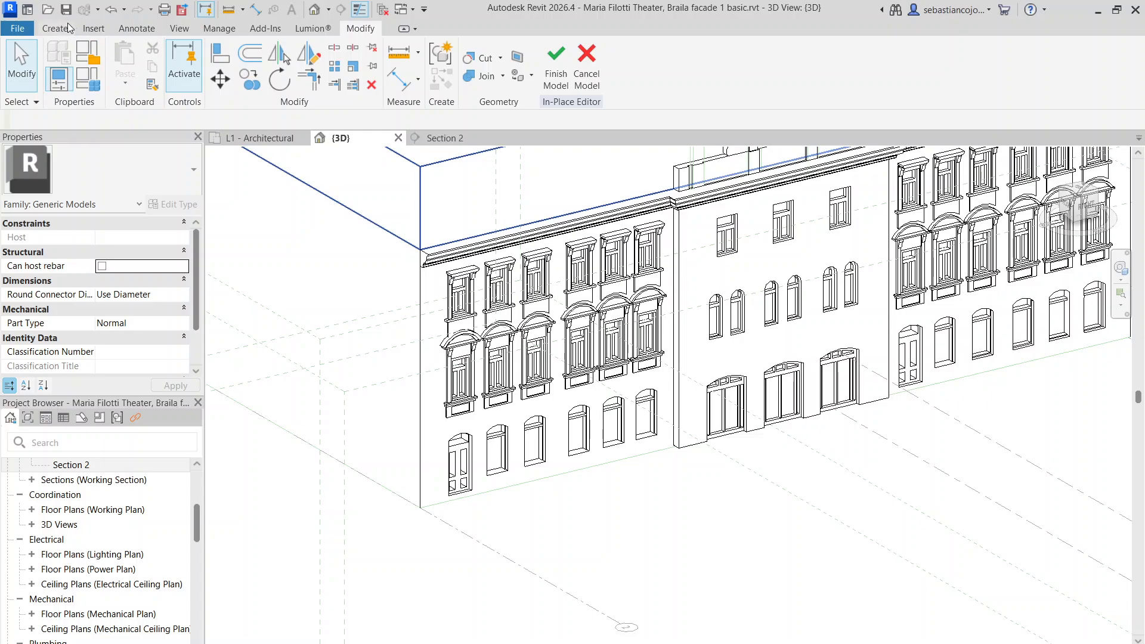
pyautogui.click(66, 27)
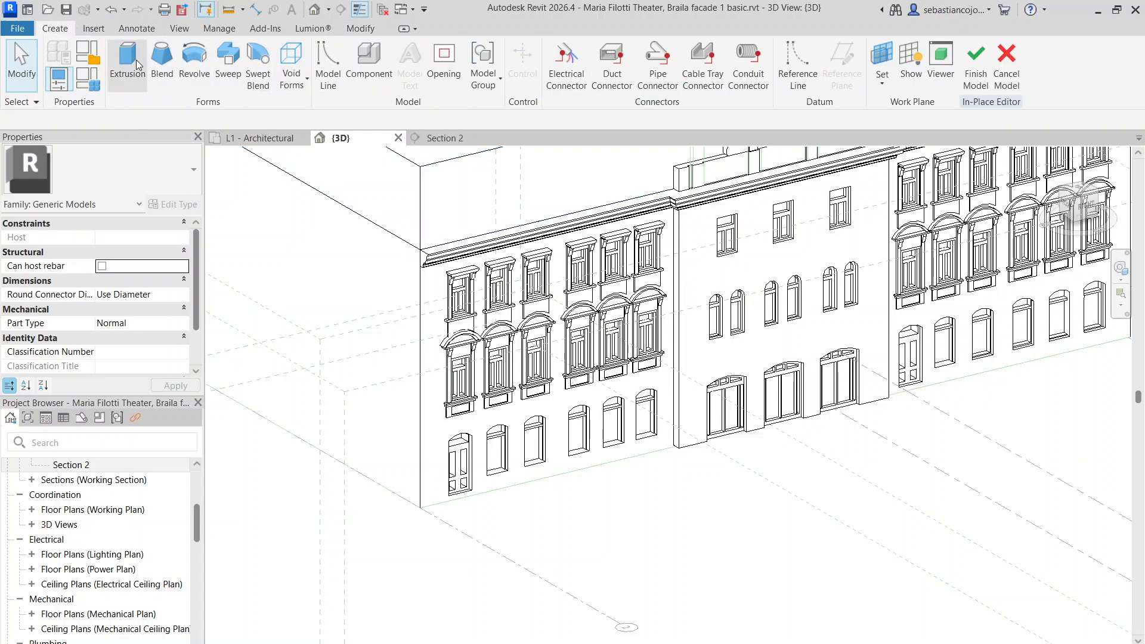
pyautogui.click(228, 57)
pyautogui.scroll(2, 590, 369)
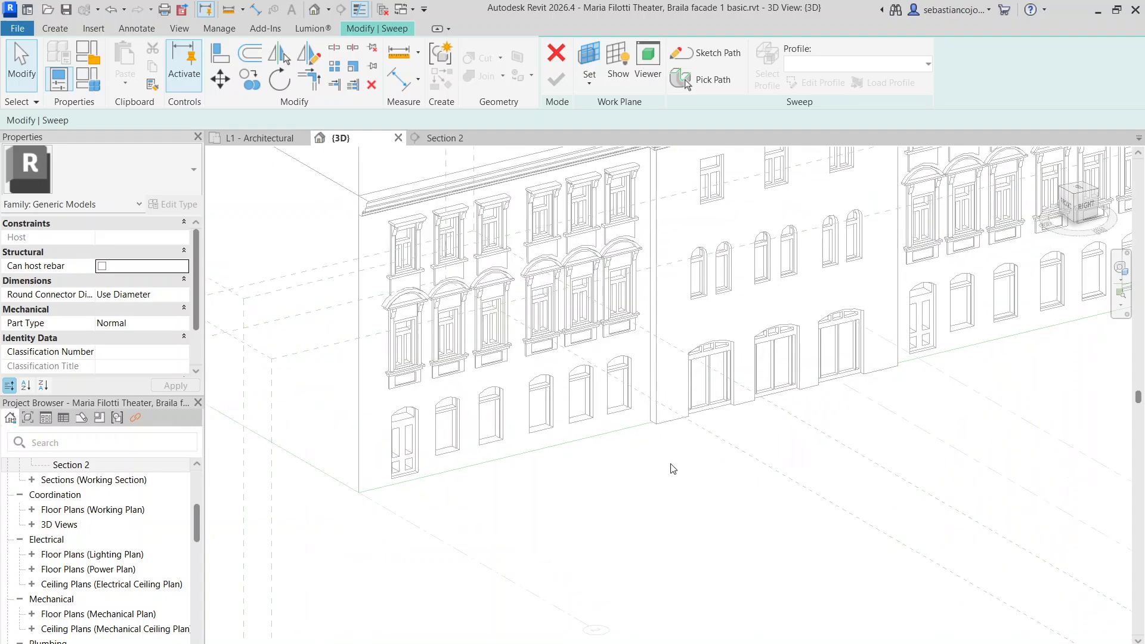
pyautogui.click(710, 52)
# Add the façade's top edge to the sweep path and dismiss the overlapping-lines warning
pyautogui.click(617, 86)
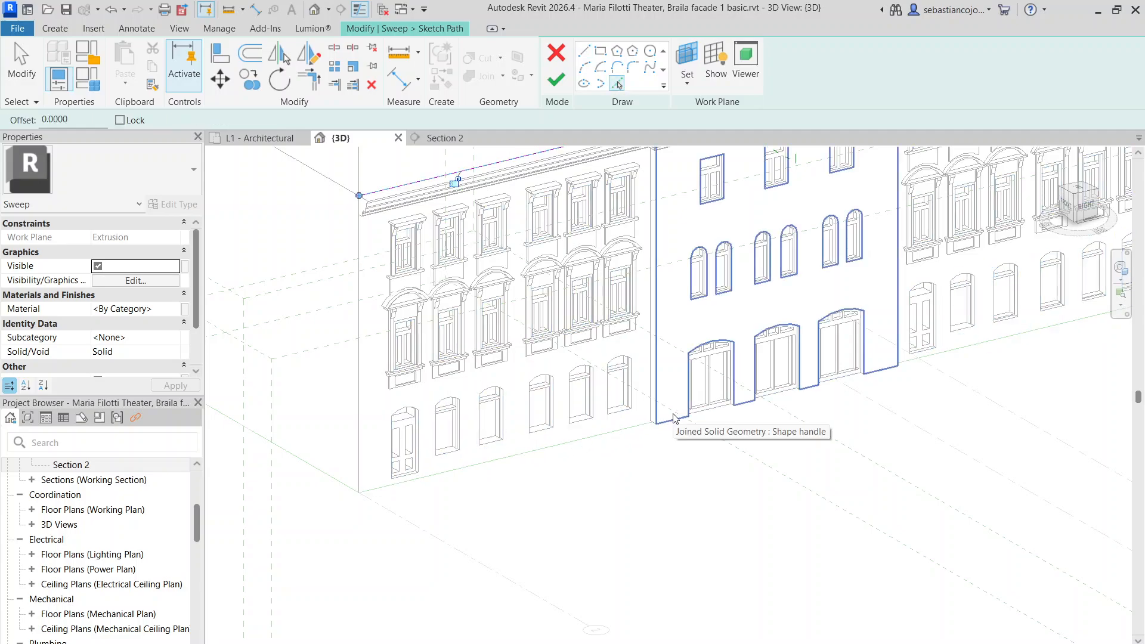
pyautogui.scroll(3, 664, 439)
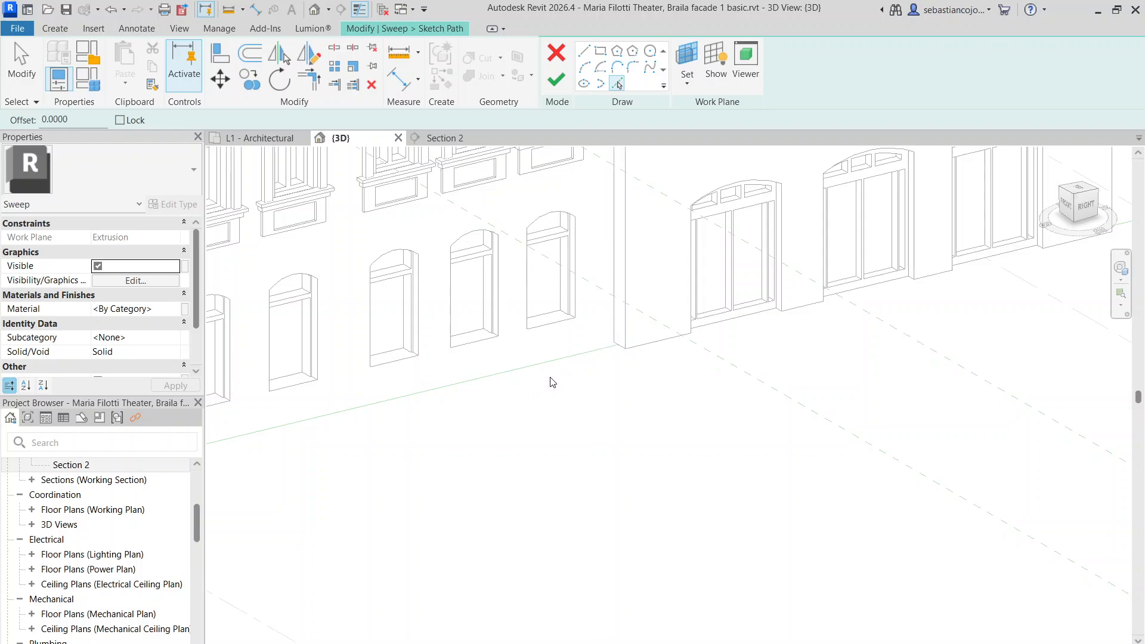
pyautogui.scroll(-3, 453, 385)
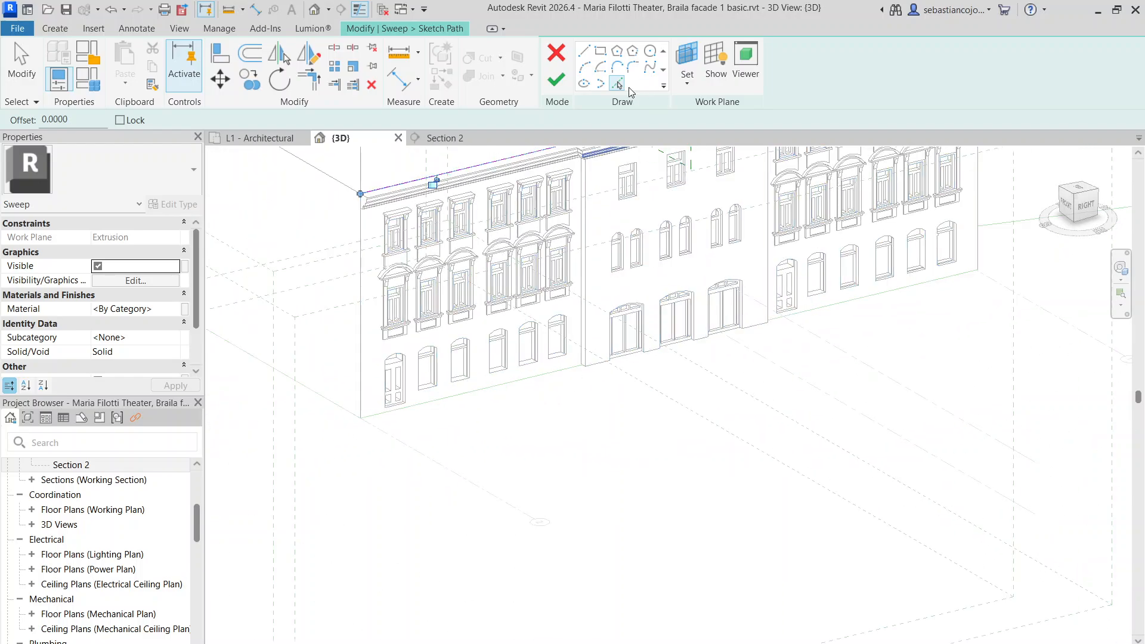
pyautogui.click(621, 85)
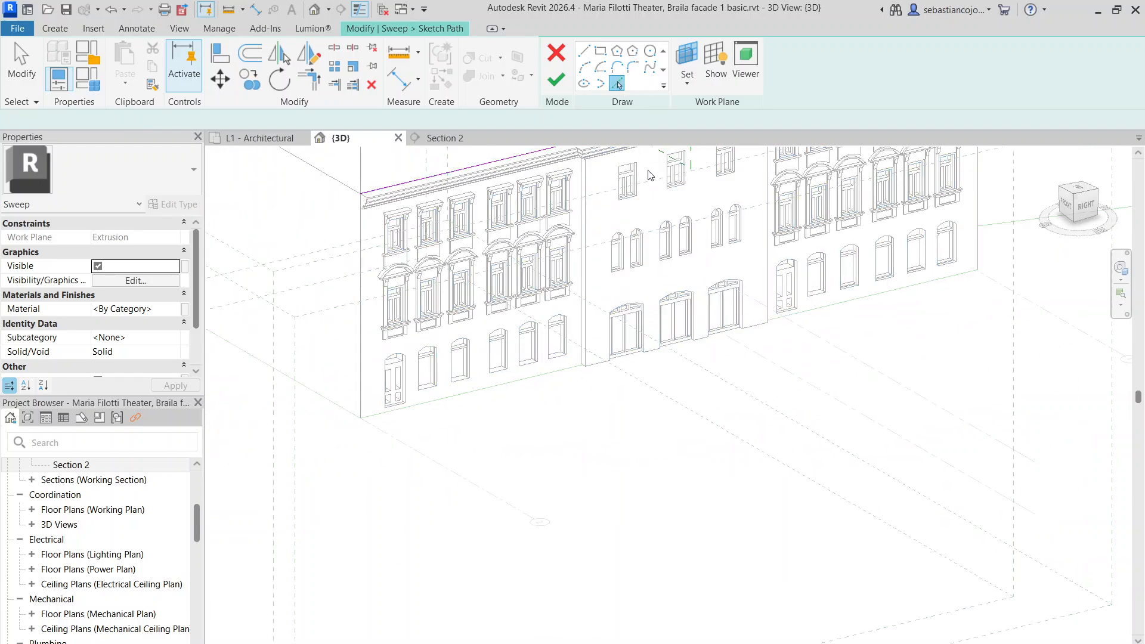
pyautogui.click(571, 372)
pyautogui.press('Escape')
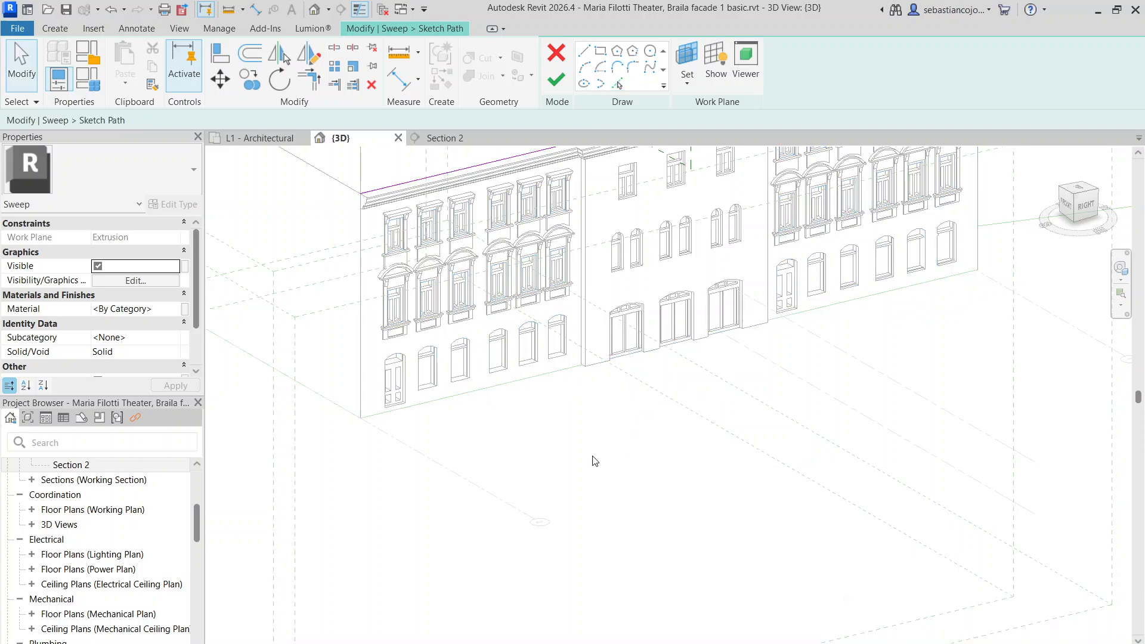
pyautogui.scroll(-3, 505, 394)
pyautogui.scroll(3, 568, 282)
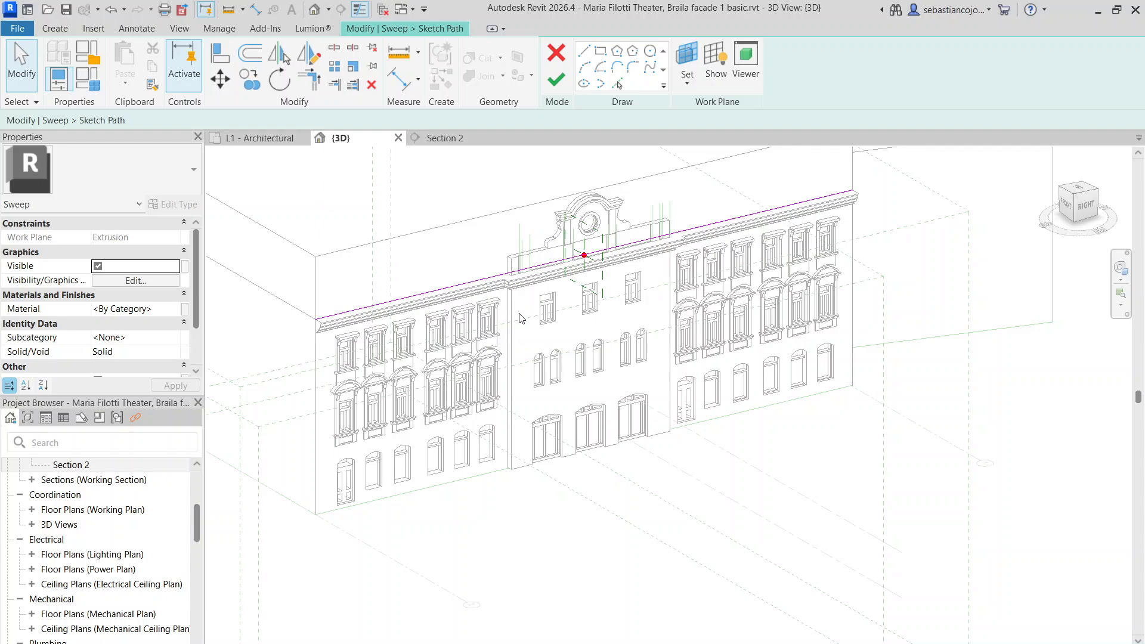
# Pull the path's endpoint back to the parapet corner and delete the extra segment beyond it
pyautogui.click(557, 266)
pyautogui.scroll(2, 854, 221)
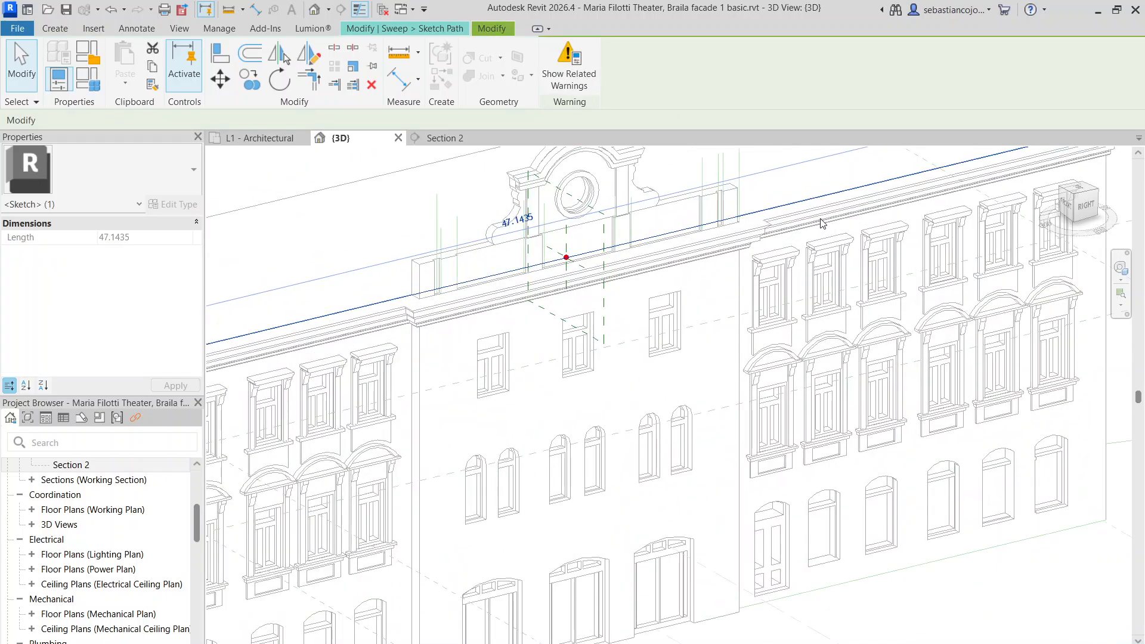
pyautogui.moveTo(982, 172); pyautogui.dragTo(586, 266)
pyautogui.scroll(5, 595, 280)
pyautogui.click(588, 266)
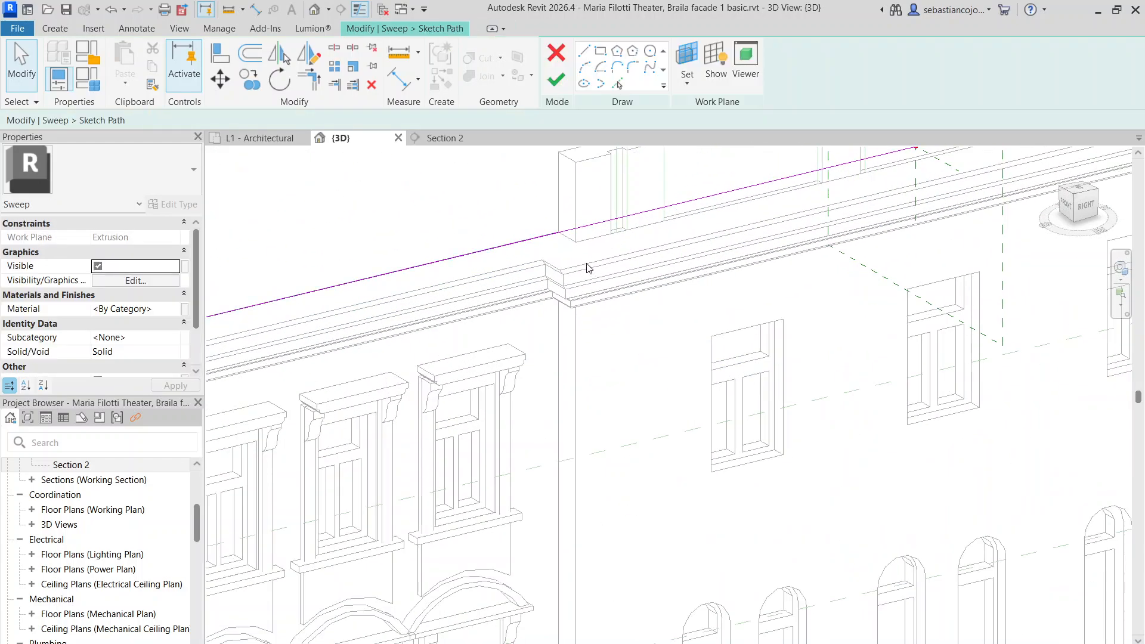
pyautogui.scroll(1, 563, 243)
pyautogui.scroll(-4, 573, 257)
pyautogui.click(620, 247)
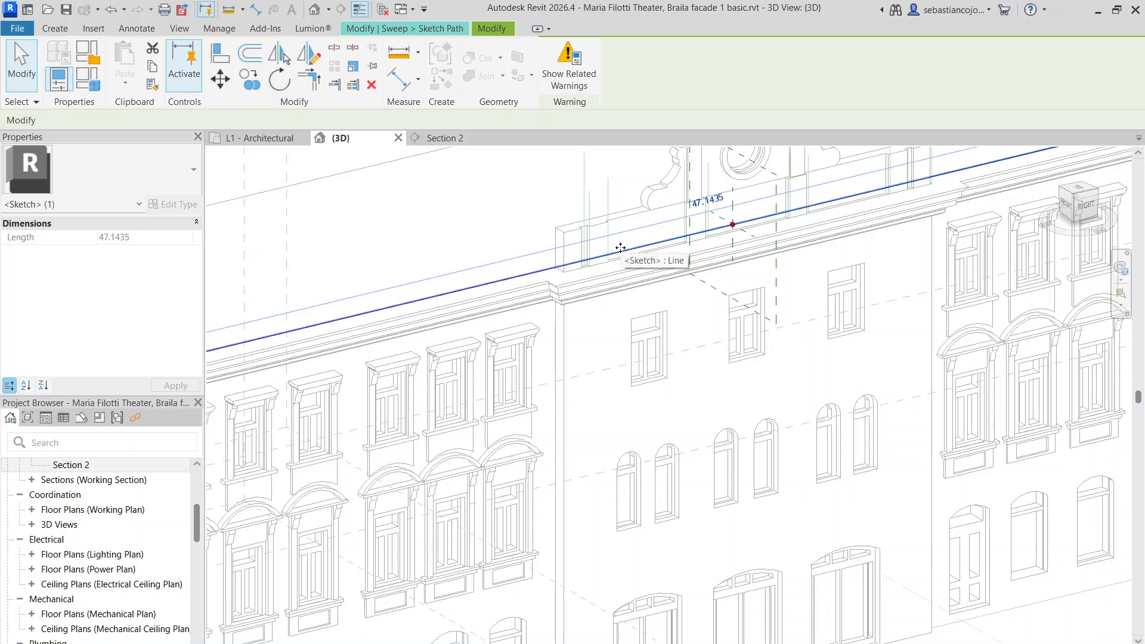
pyautogui.press('Delete')
# Orbit and zoom to inspect the trimmed path along the parapet line
pyautogui.scroll(2, 566, 250)
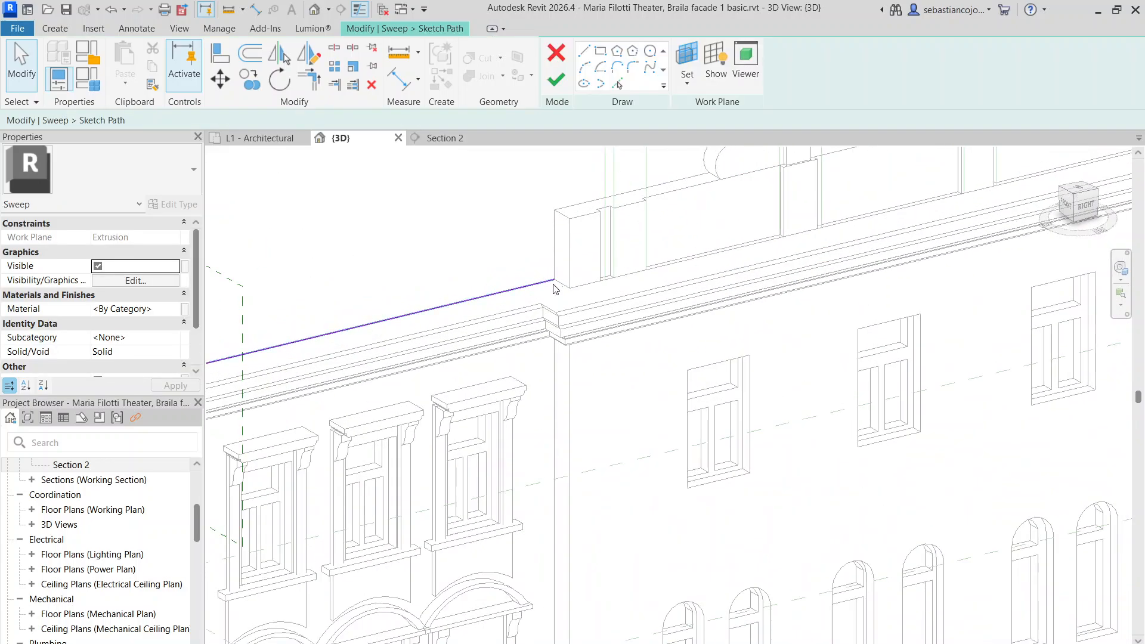
pyautogui.scroll(-3, 557, 292)
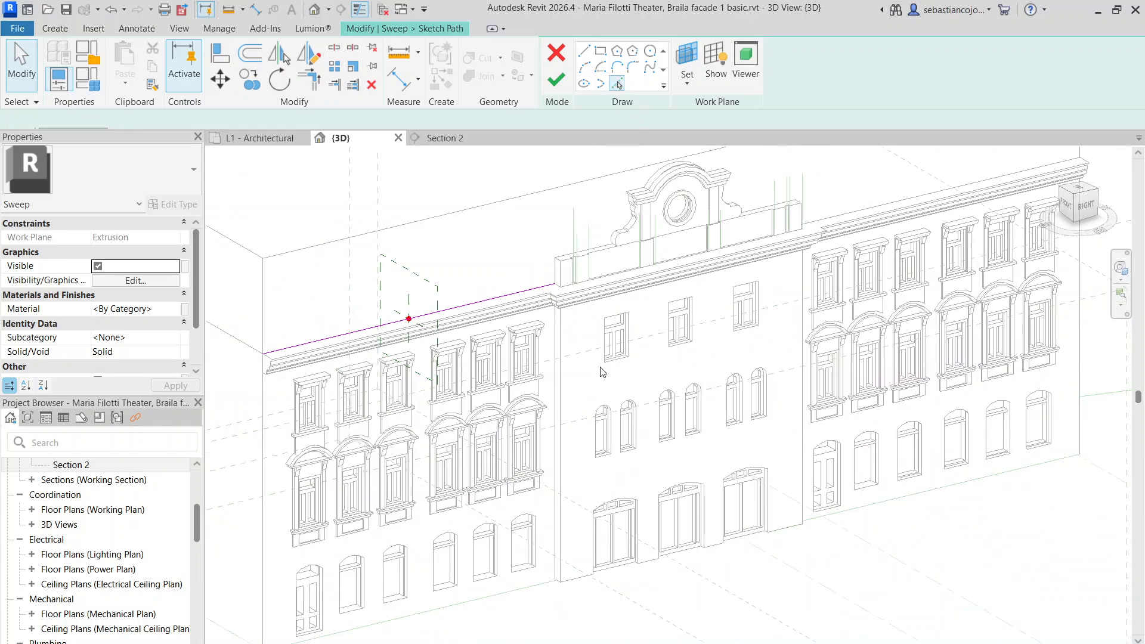
pyautogui.scroll(2, 554, 525)
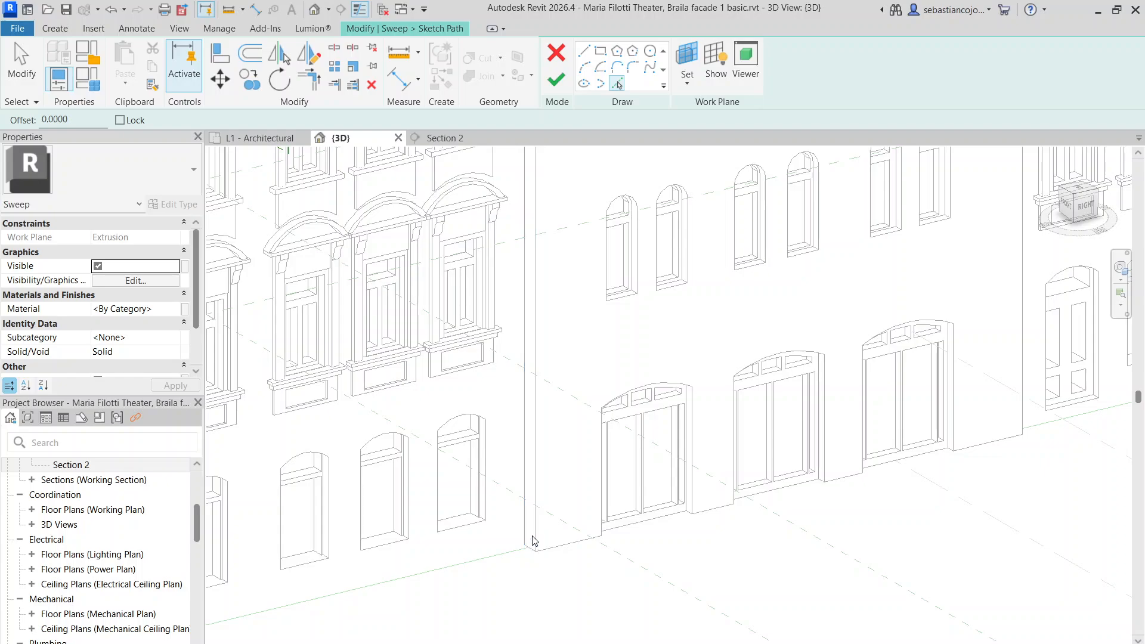
pyautogui.scroll(-5, 532, 538)
pyautogui.scroll(4, 563, 530)
pyautogui.scroll(-5, 544, 556)
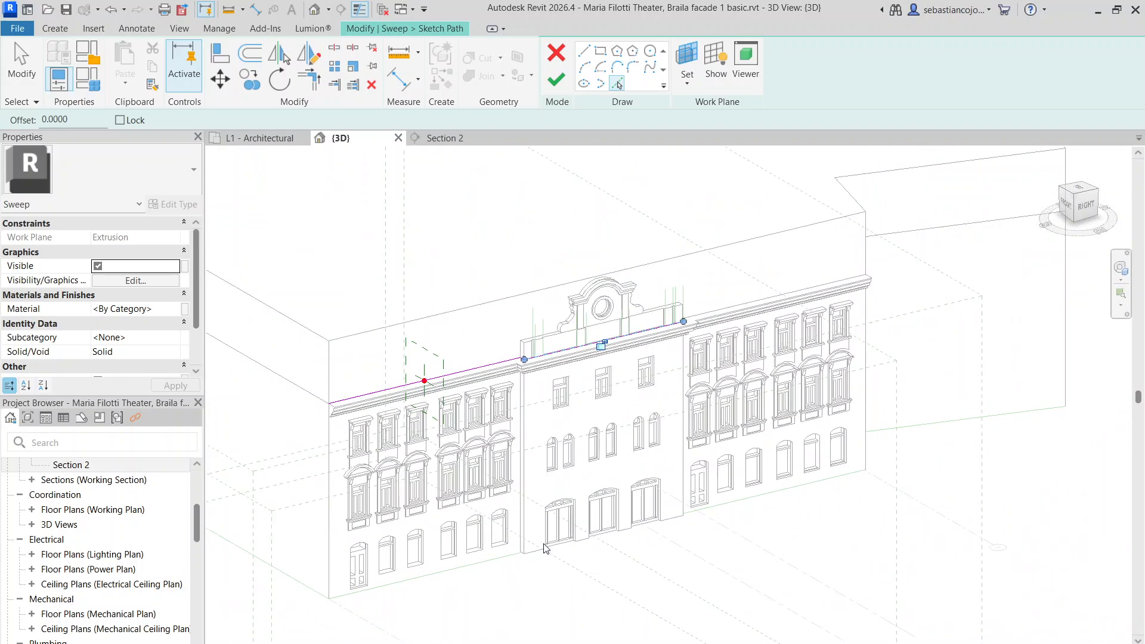
pyautogui.scroll(4, 561, 393)
pyautogui.keyDown('shift'); pyautogui.moveTo(705, 530); pyautogui.dragTo(732, 472, button='middle'); pyautogui.keyUp('shift')
pyautogui.scroll(5, 686, 530)
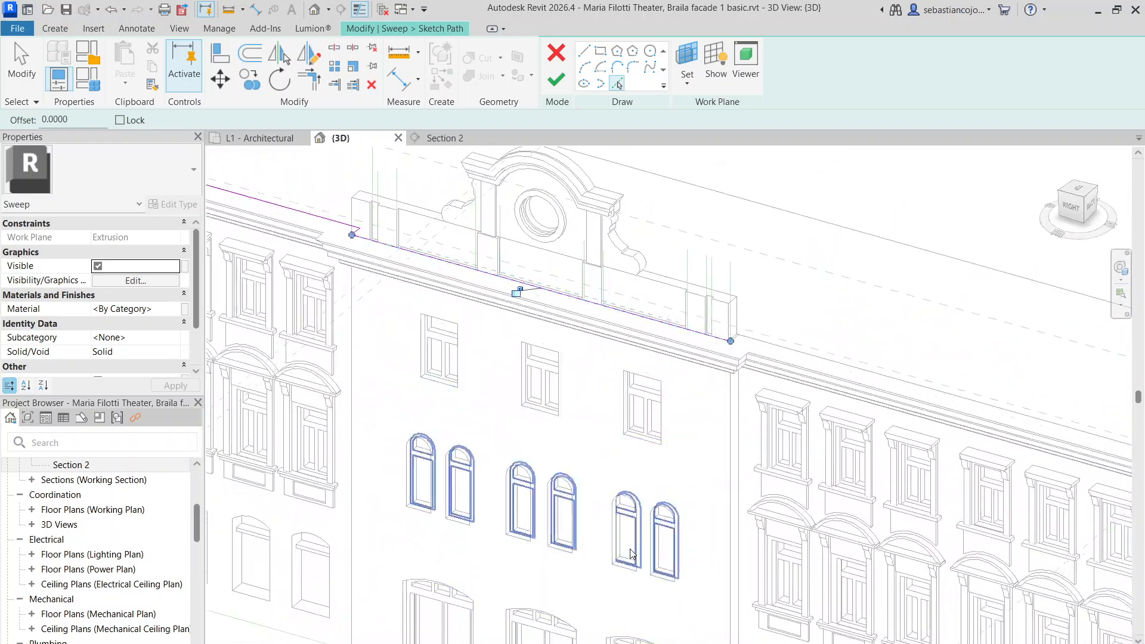
pyautogui.scroll(-3, 669, 480)
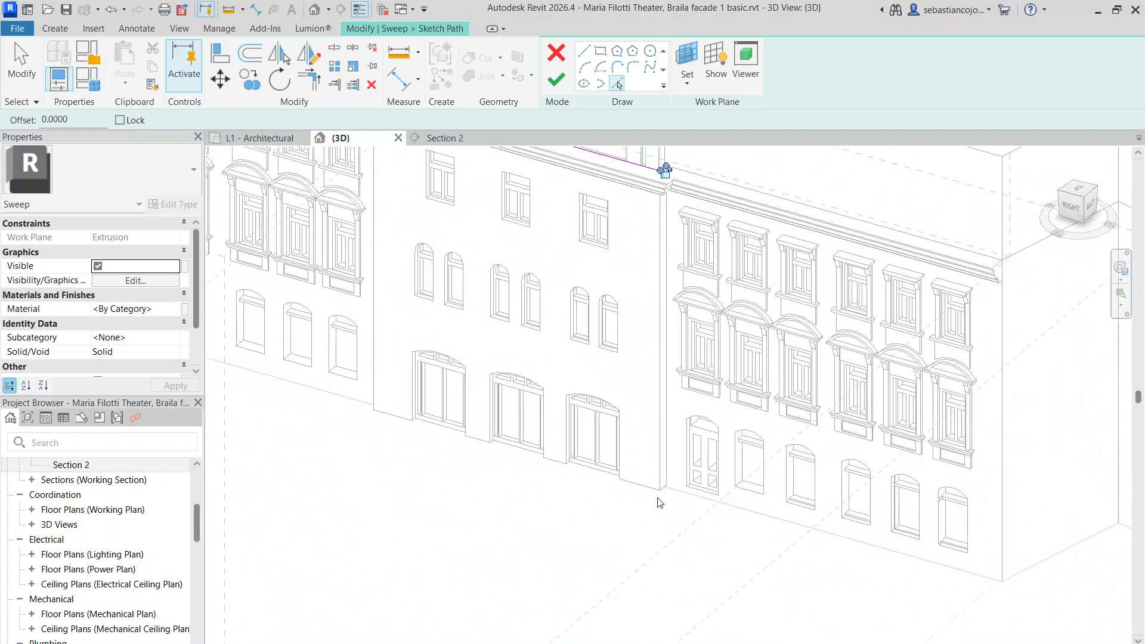
pyautogui.scroll(-2, 656, 498)
pyautogui.scroll(2, 688, 337)
pyautogui.scroll(1, 686, 342)
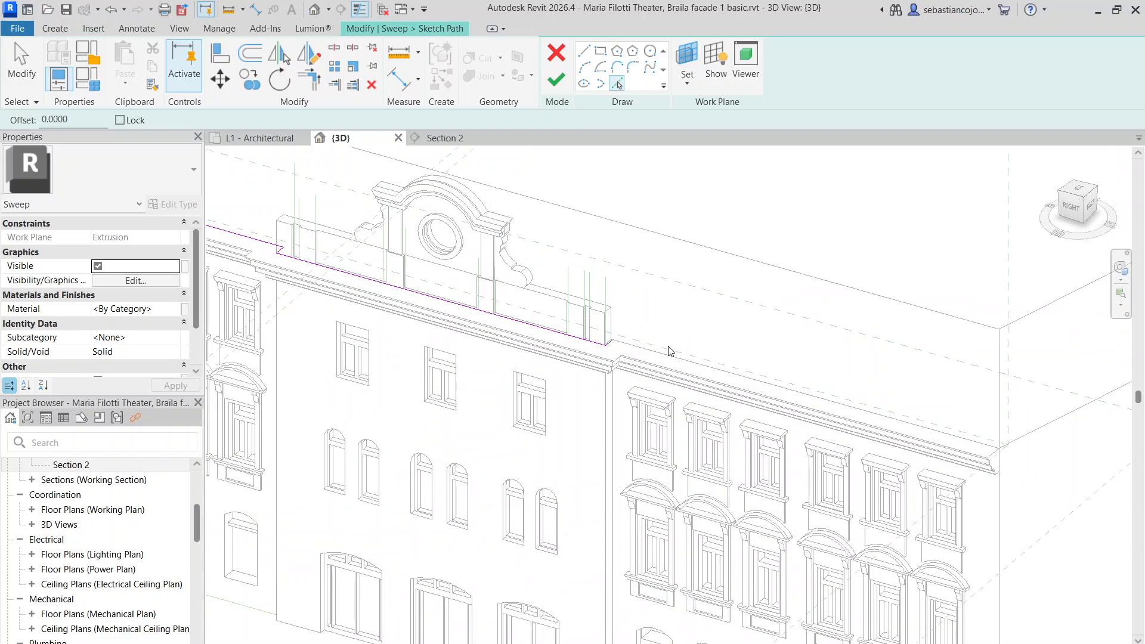
# Draw a straight path line from the parapet corner to the façade's right corner
pyautogui.click(591, 53)
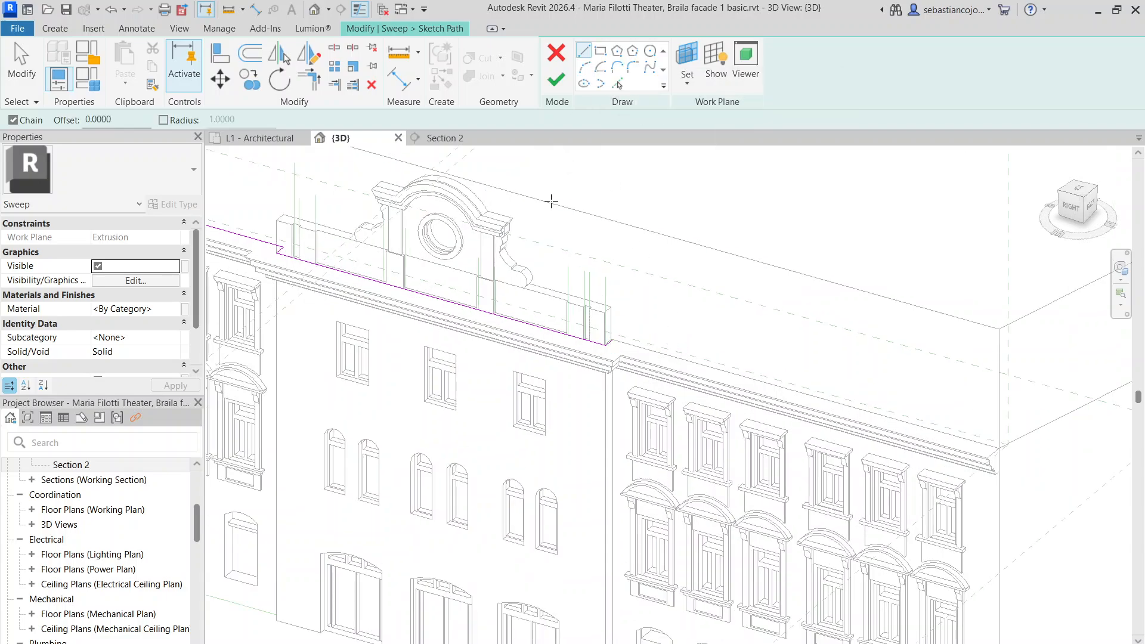
pyautogui.click(611, 341)
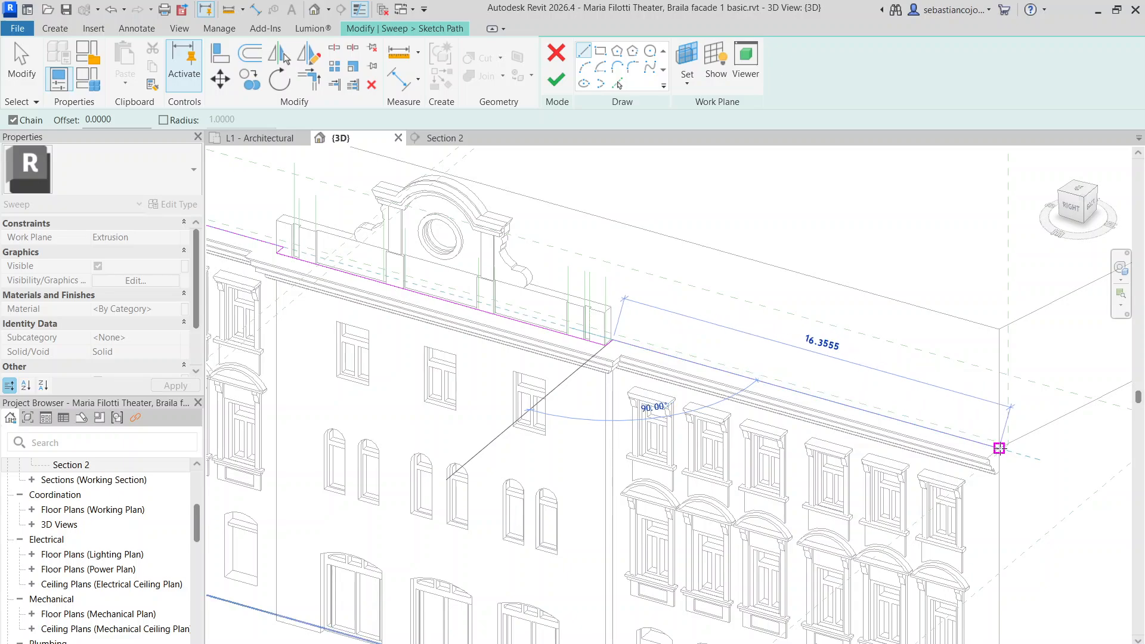
pyautogui.click(1001, 422)
pyautogui.scroll(-4, 647, 352)
pyautogui.press('Escape')
pyautogui.press('Escape')
# Orbit to check the new path line, then turn the view to face the façade head-on
pyautogui.keyDown('shift'); pyautogui.moveTo(647, 352); pyautogui.dragTo(743, 394, button='middle'); pyautogui.keyUp('shift')
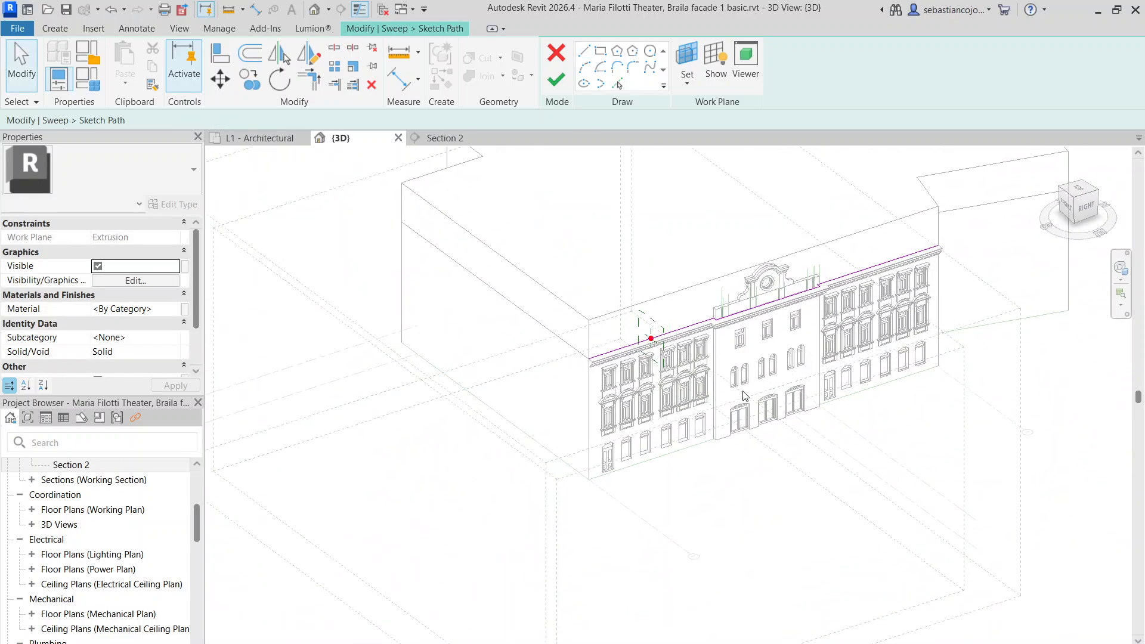
pyautogui.scroll(3, 644, 465)
pyautogui.keyDown('shift'); pyautogui.moveTo(523, 392); pyautogui.dragTo(554, 376, button='middle'); pyautogui.keyUp('shift')
pyautogui.scroll(-3, 517, 304)
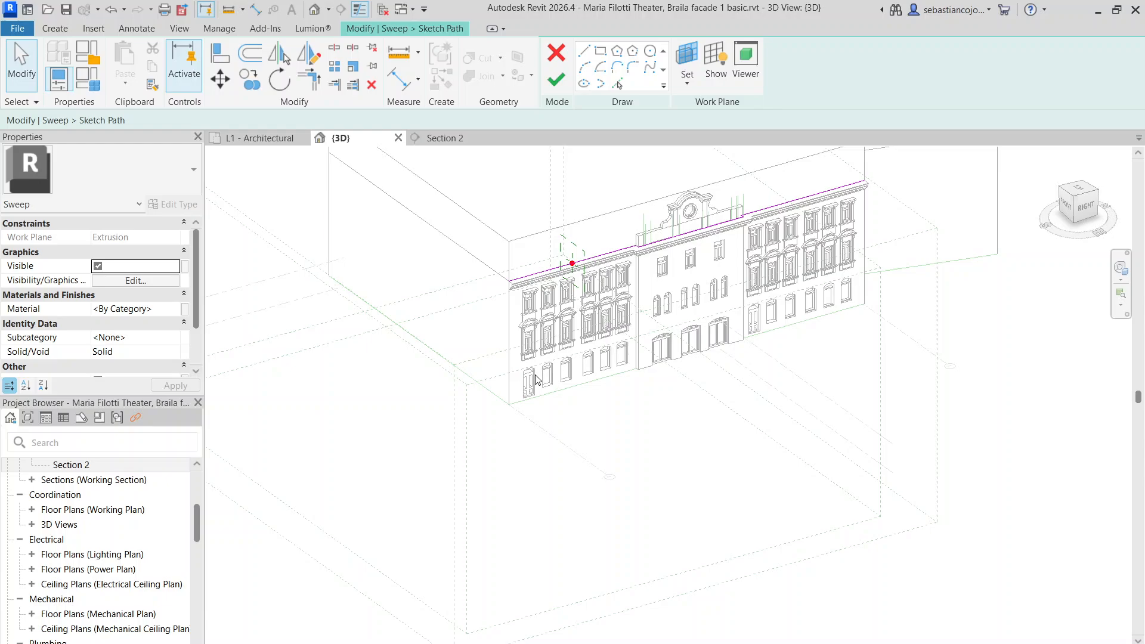
pyautogui.scroll(4, 528, 379)
pyautogui.scroll(-2, 569, 328)
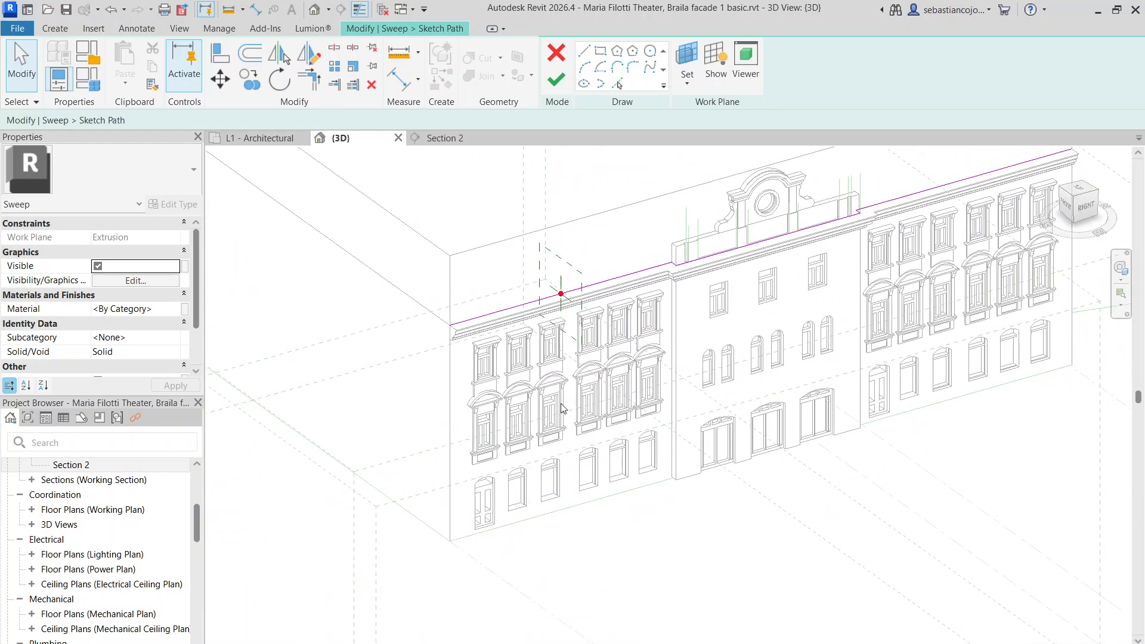
pyautogui.scroll(2, 480, 538)
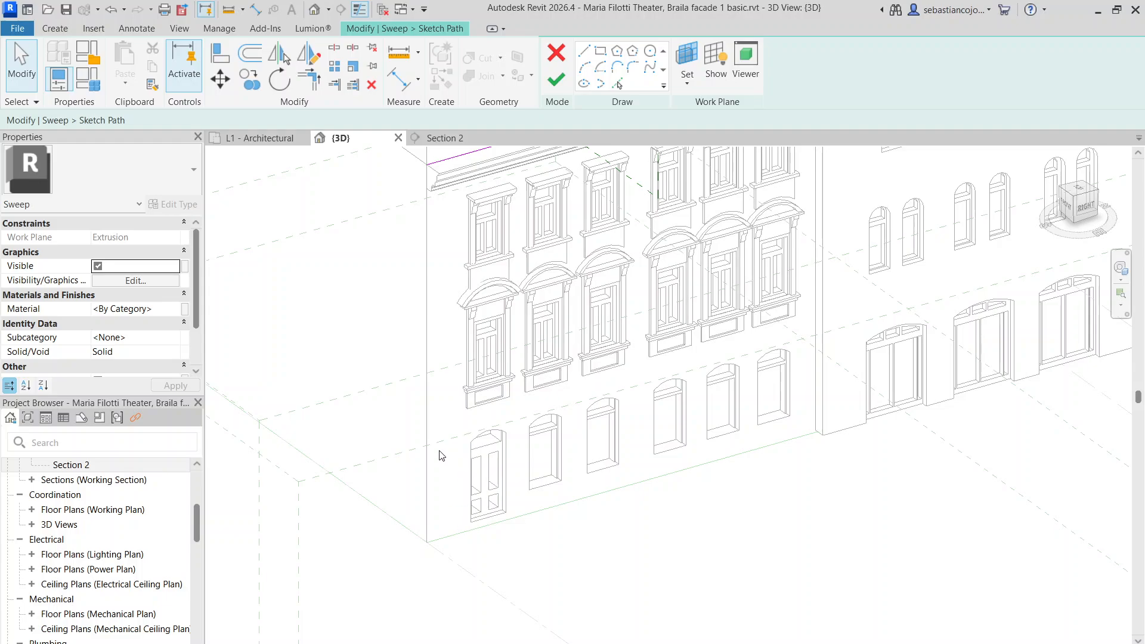
pyautogui.scroll(-3, 440, 455)
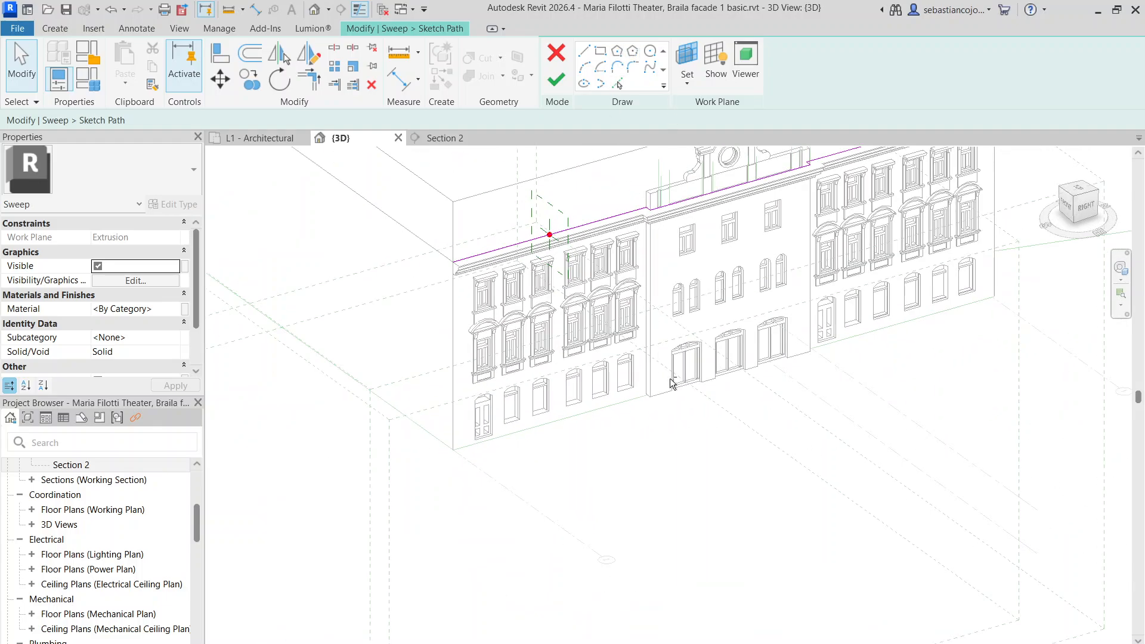
pyautogui.click(1075, 212)
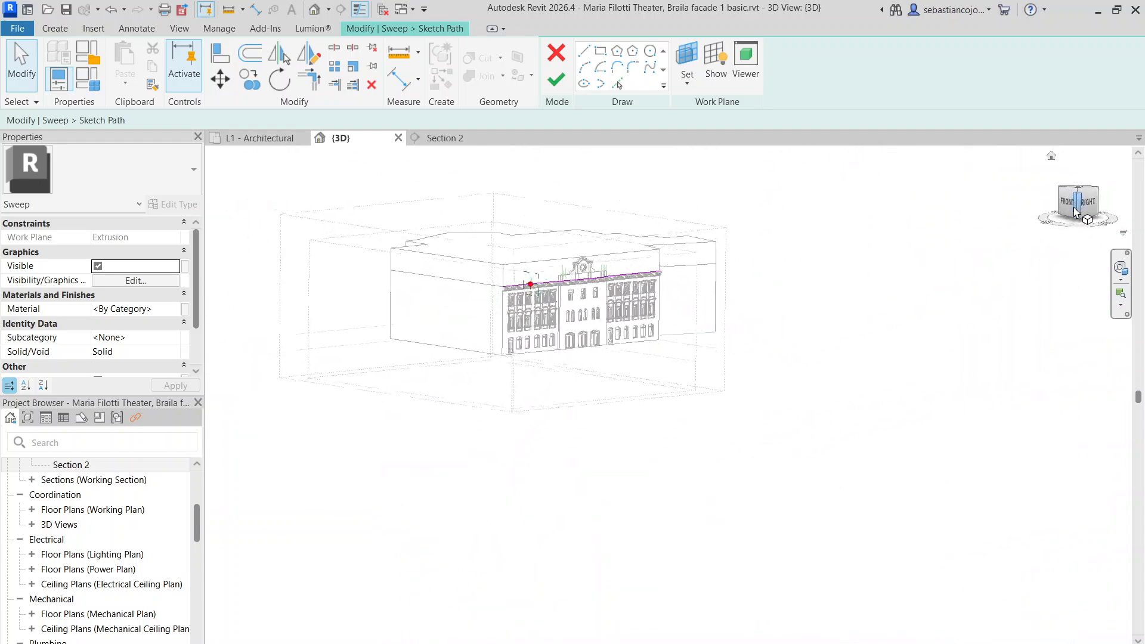
pyautogui.scroll(5, 715, 471)
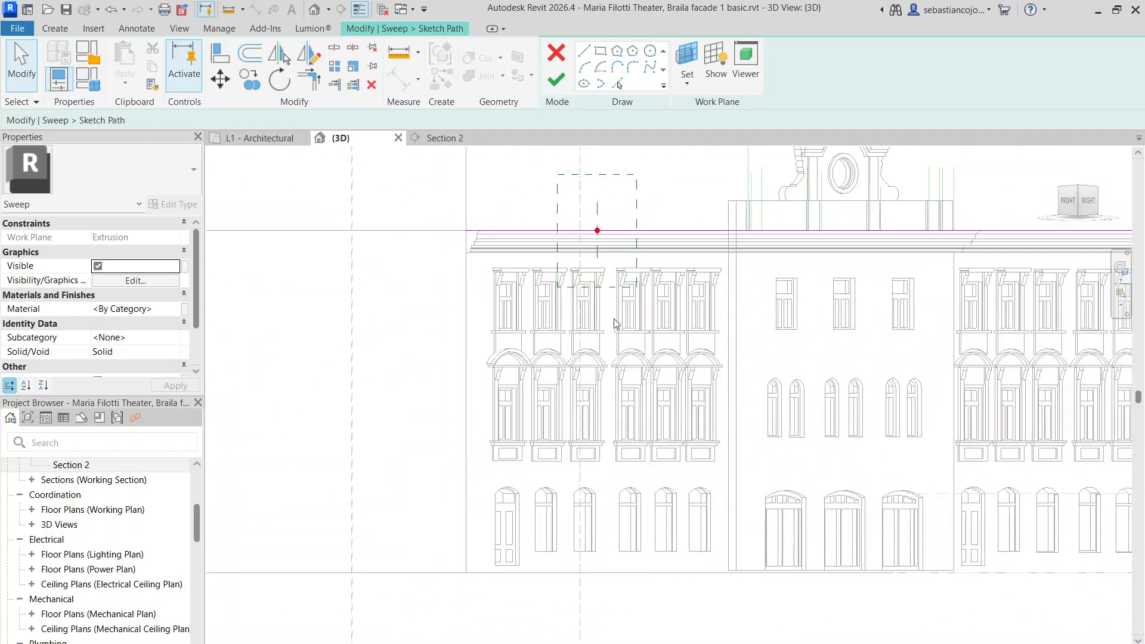
pyautogui.click(585, 54)
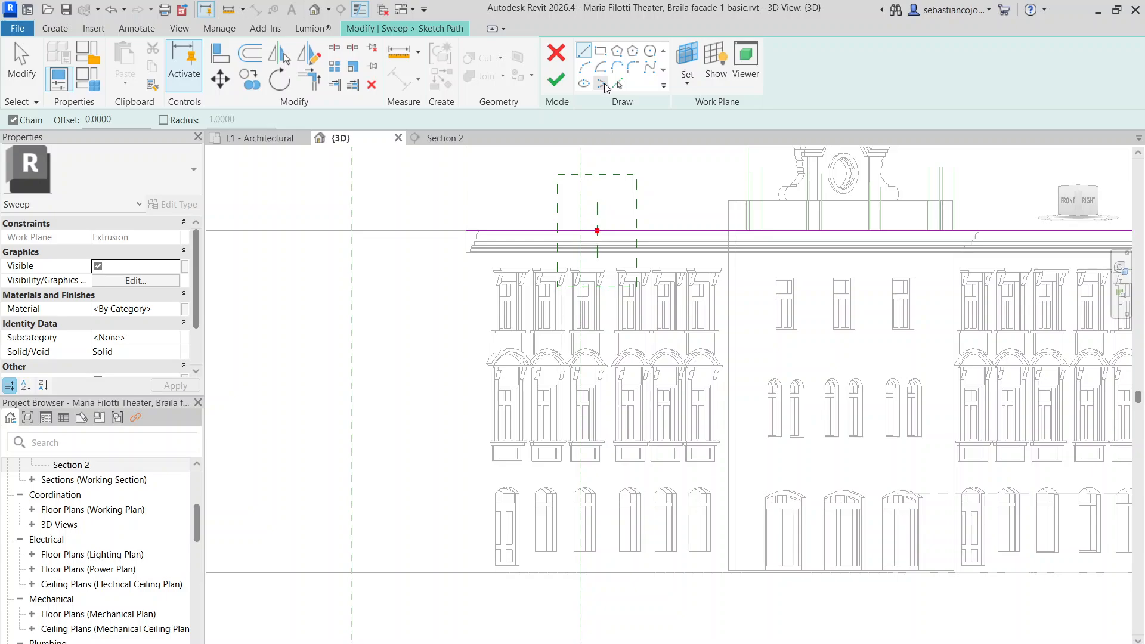
# Finish the path sketch and draw a vertical profile line starting at the path point
pyautogui.click(555, 81)
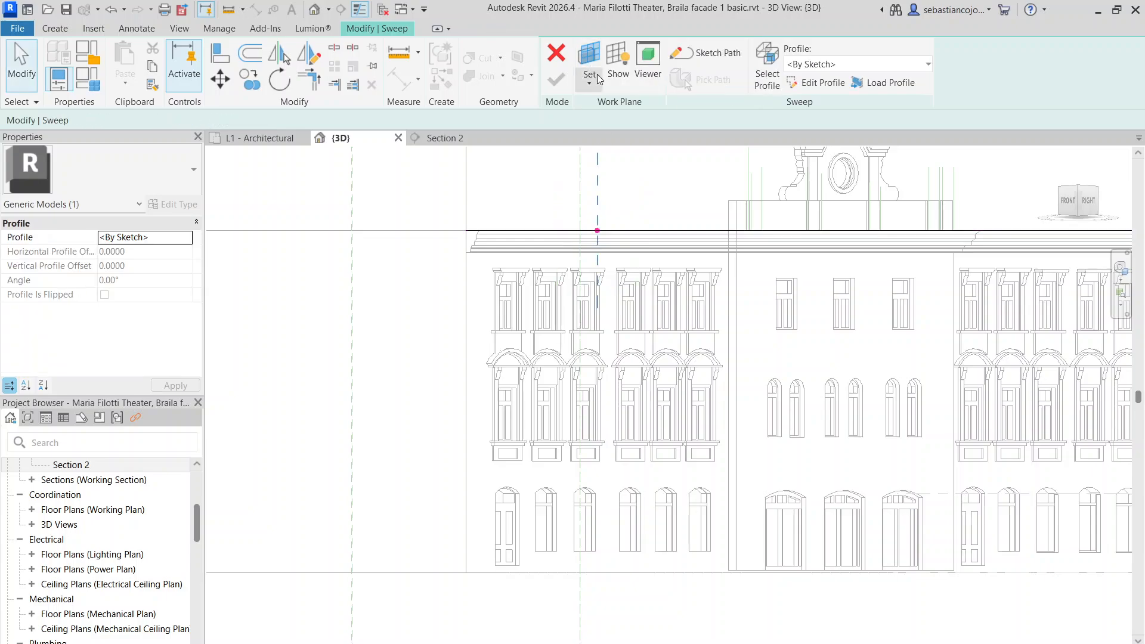
pyautogui.click(797, 86)
pyautogui.click(597, 231)
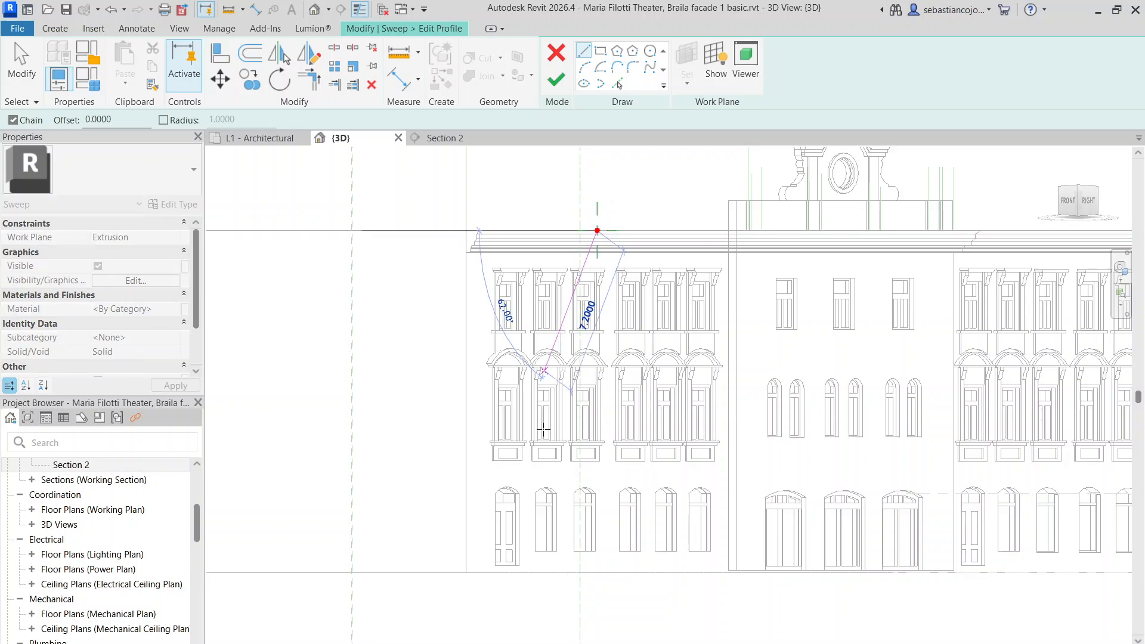
pyautogui.scroll(3, 597, 498)
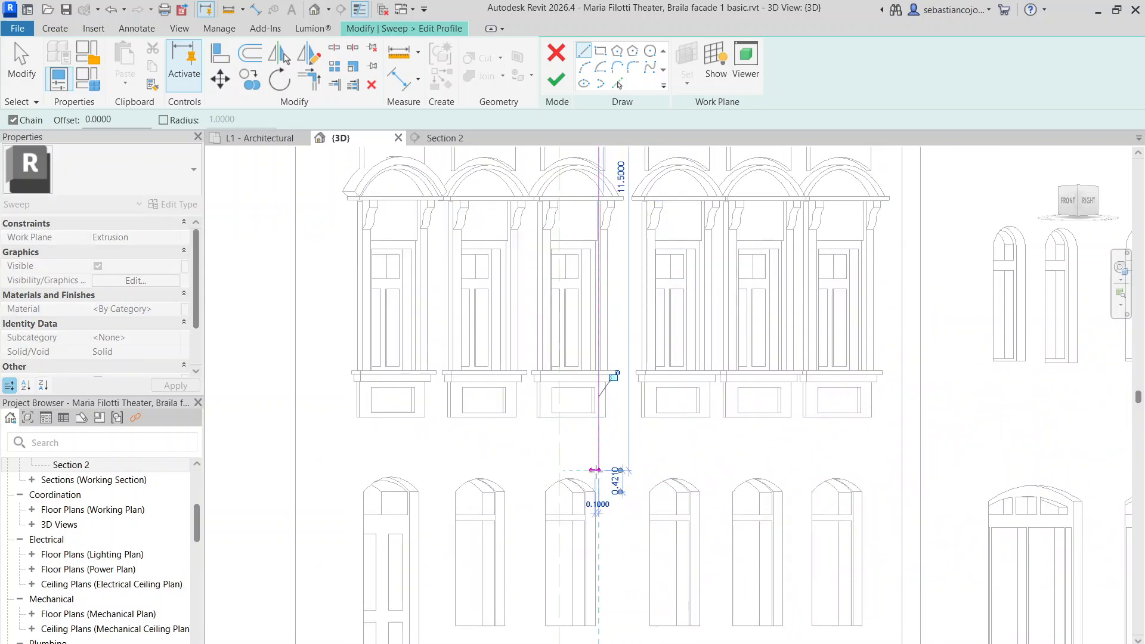
pyautogui.click(596, 470)
pyautogui.scroll(-4, 595, 470)
pyautogui.press('Escape')
pyautogui.press('Escape')
# Shorten the 11.5 profile line to 0.6, then view the real corner cornice in Street View
pyautogui.click(602, 254)
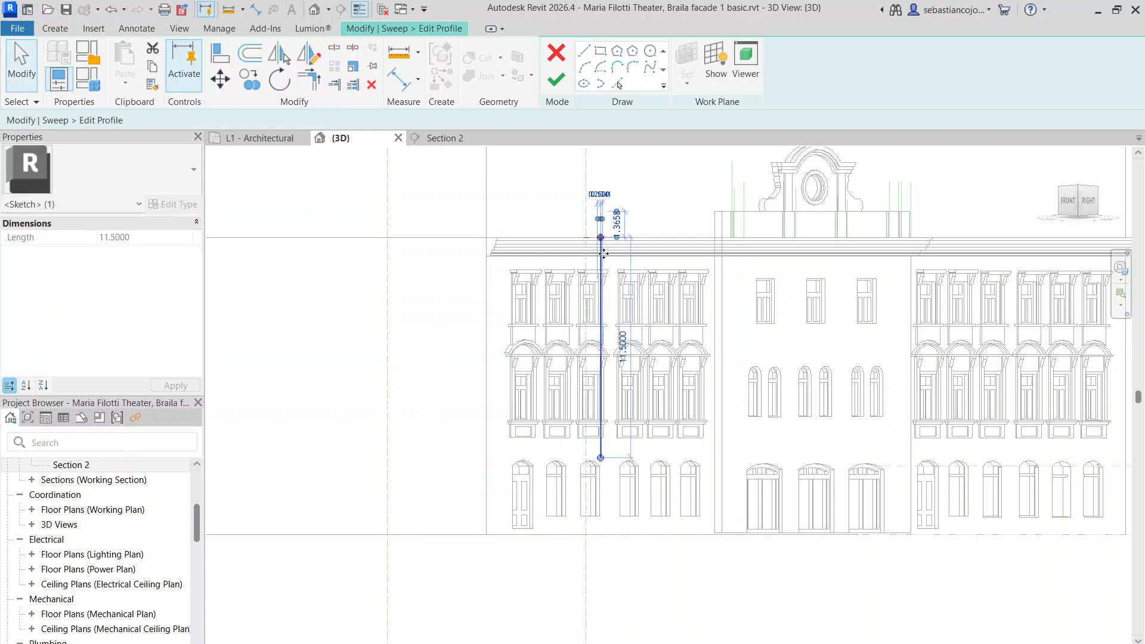
pyautogui.moveTo(601, 237); pyautogui.dragTo(604, 442)
pyautogui.scroll(4, 604, 442)
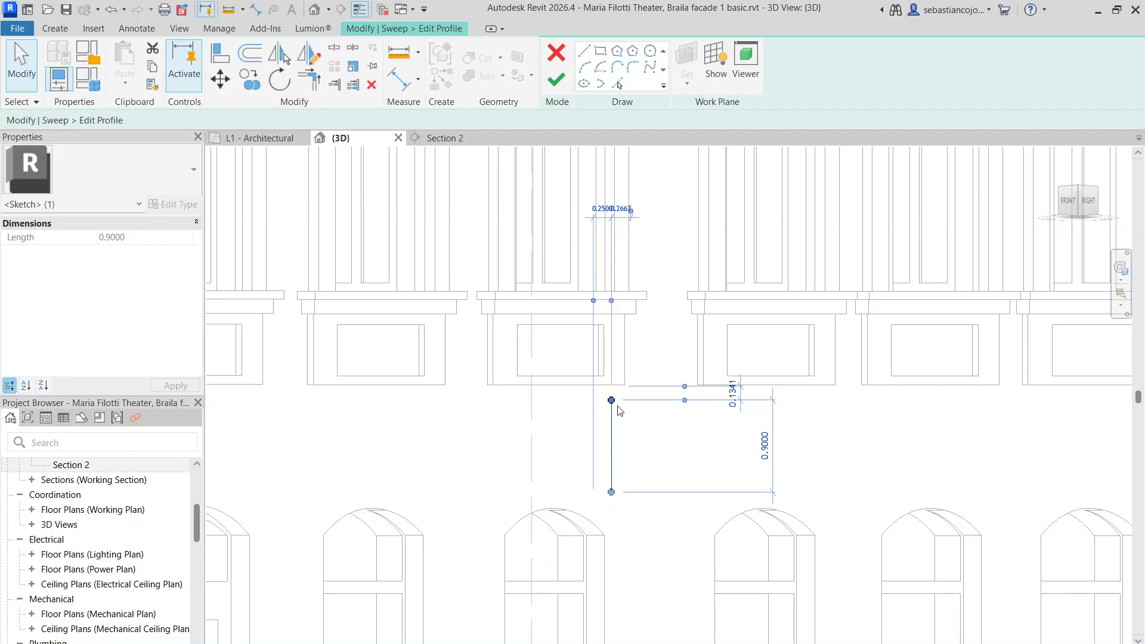
pyautogui.moveTo(609, 398); pyautogui.dragTo(610, 420)
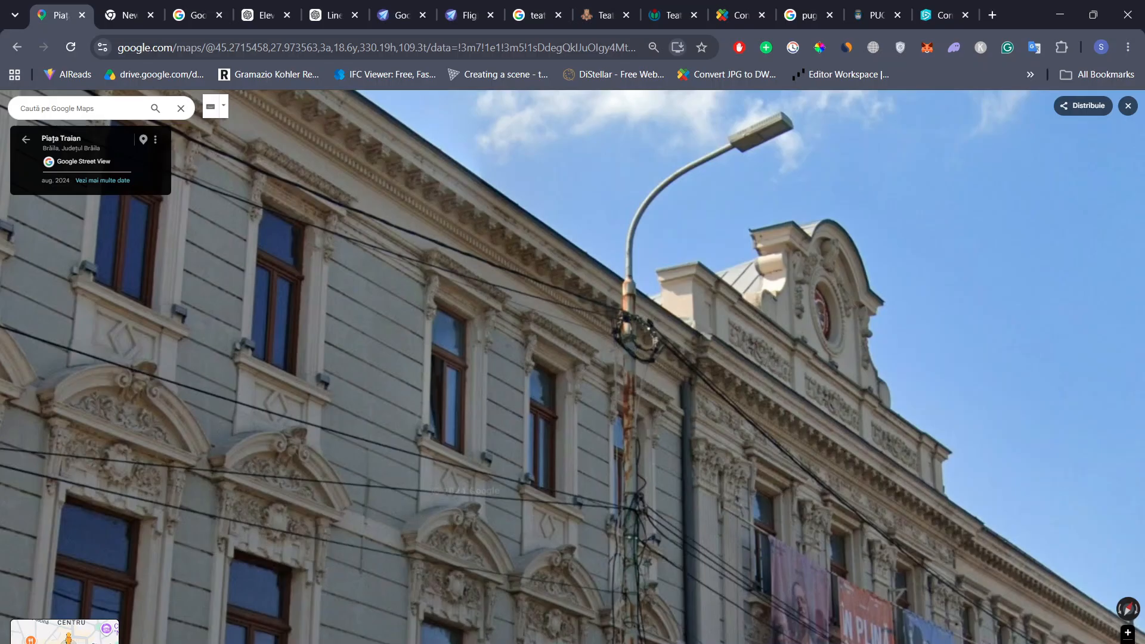
pyautogui.scroll(-5, 575, 383)
pyautogui.moveTo(394, 513); pyautogui.dragTo(460, 439)
pyautogui.scroll(5, 460, 440)
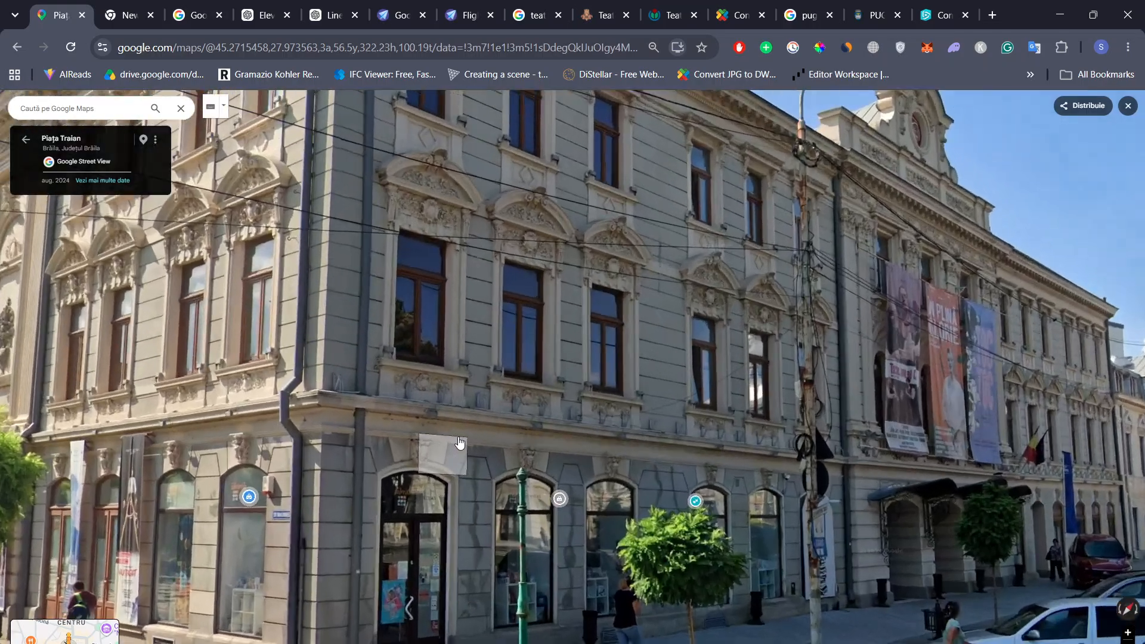
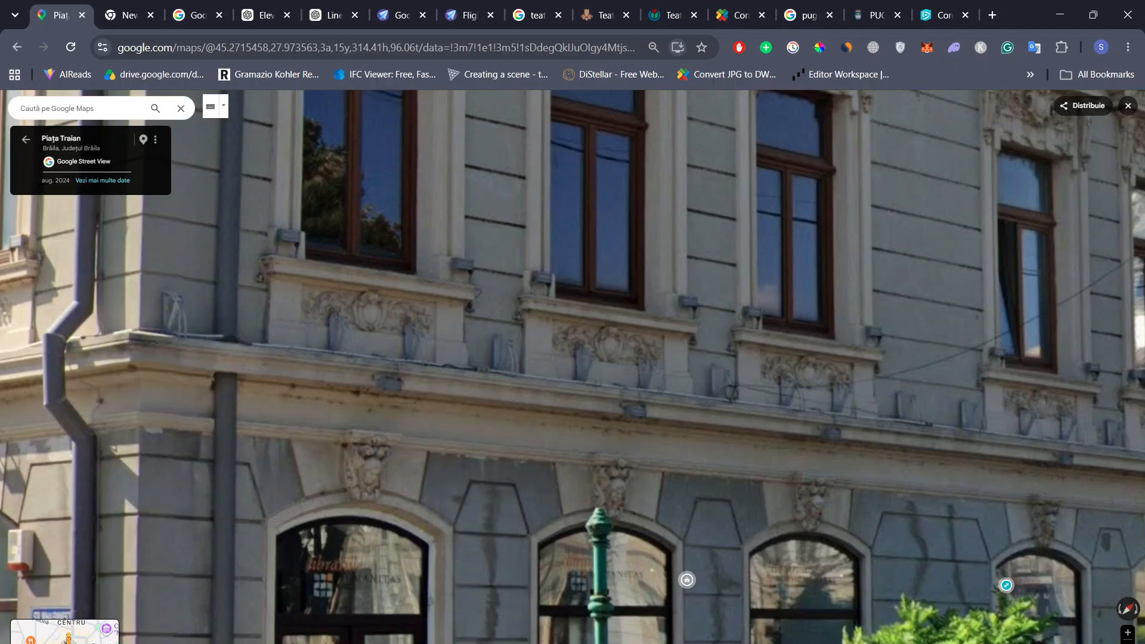
# Draw the profile's short top edge, vertical step and angled chamfer from the vertical line's top
pyautogui.hotkey('alt', 'Tab')
pyautogui.scroll(5, 586, 463)
pyautogui.click(613, 427)
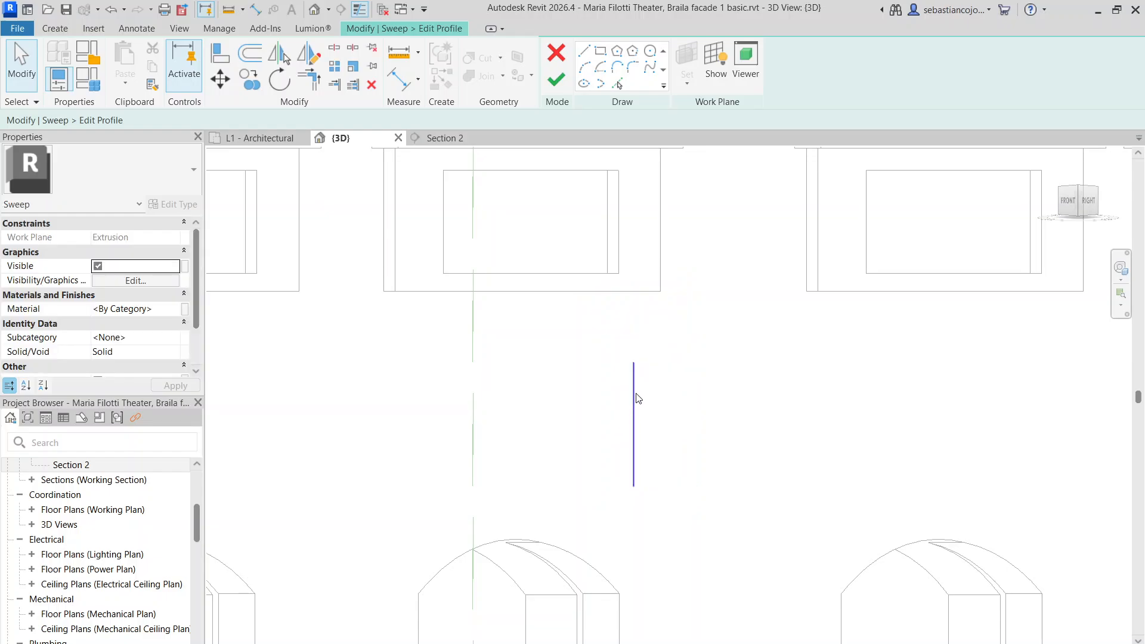
pyautogui.moveTo(636, 392); pyautogui.dragTo(553, 388, button='middle')
pyautogui.scroll(-3, 553, 383)
pyautogui.press('l')
pyautogui.press('i')
pyautogui.click(550, 368)
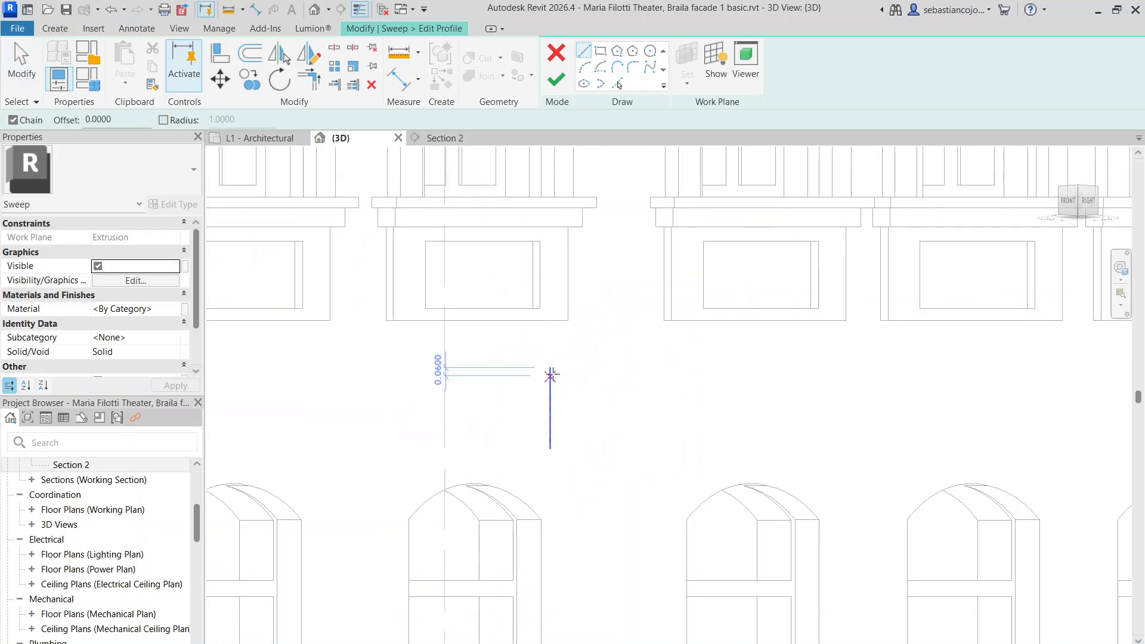
pyautogui.scroll(2, 598, 368)
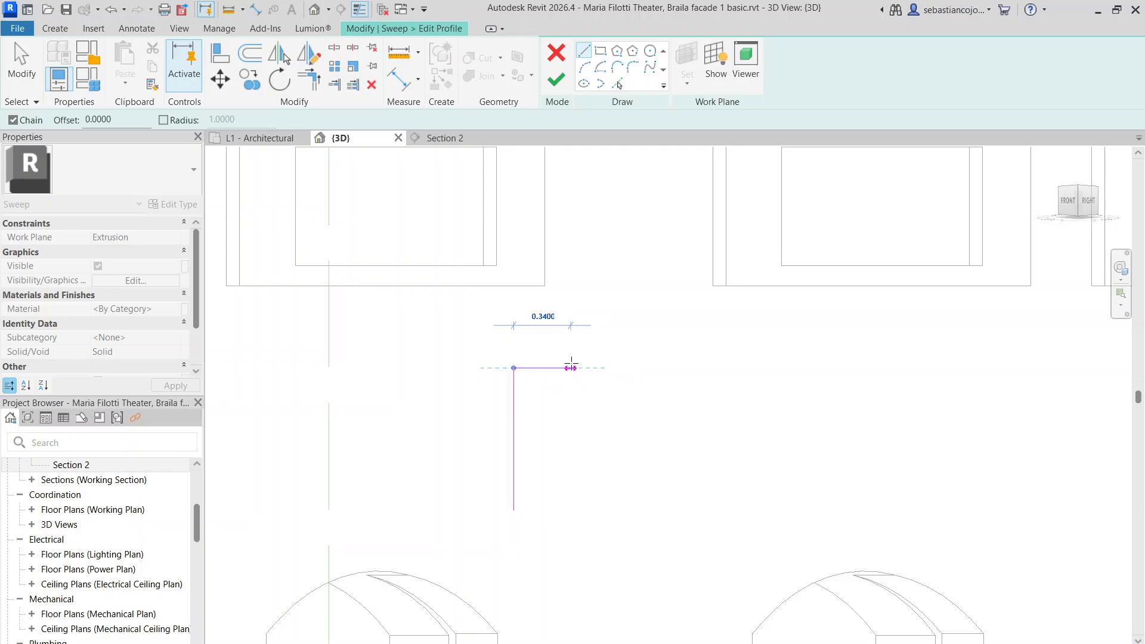
pyautogui.click(571, 368)
pyautogui.scroll(1, 571, 387)
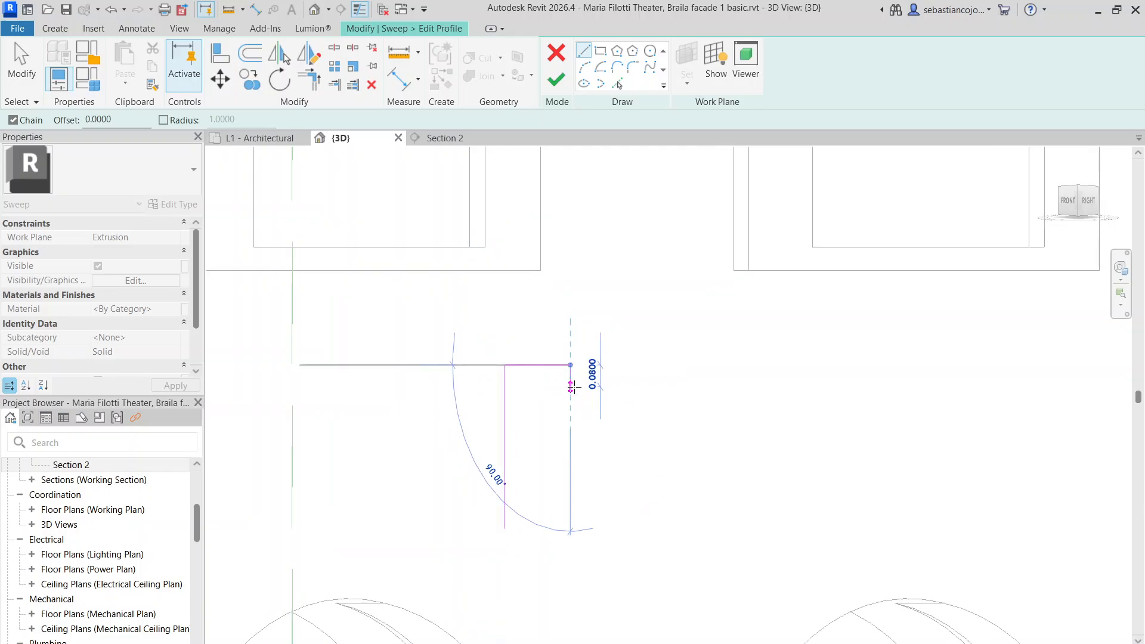
pyautogui.click(570, 375)
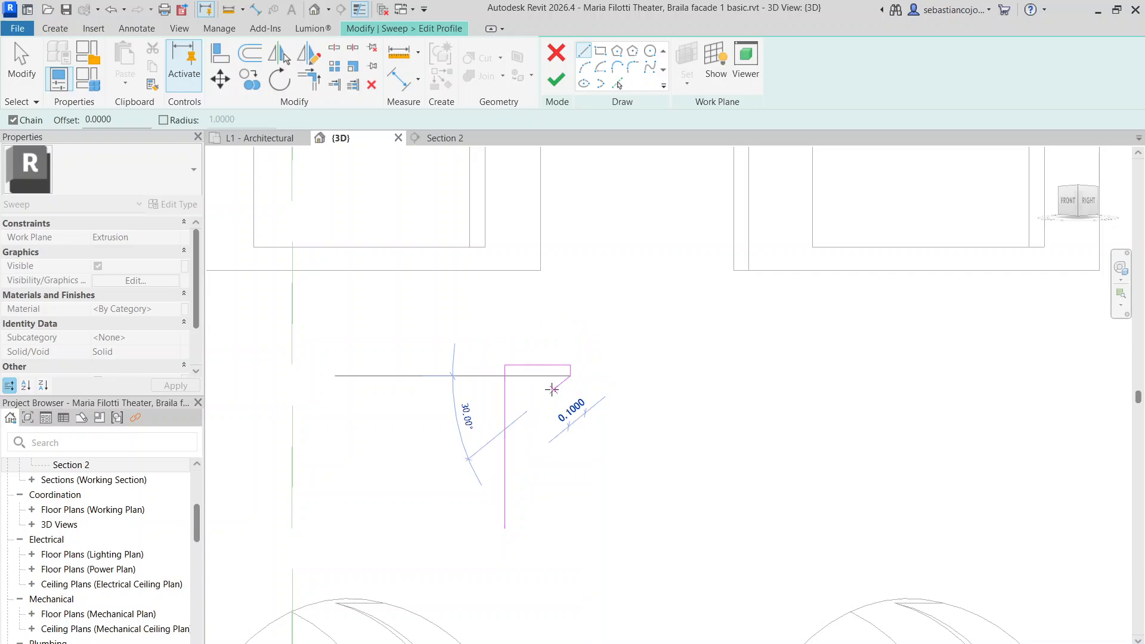
pyautogui.click(550, 391)
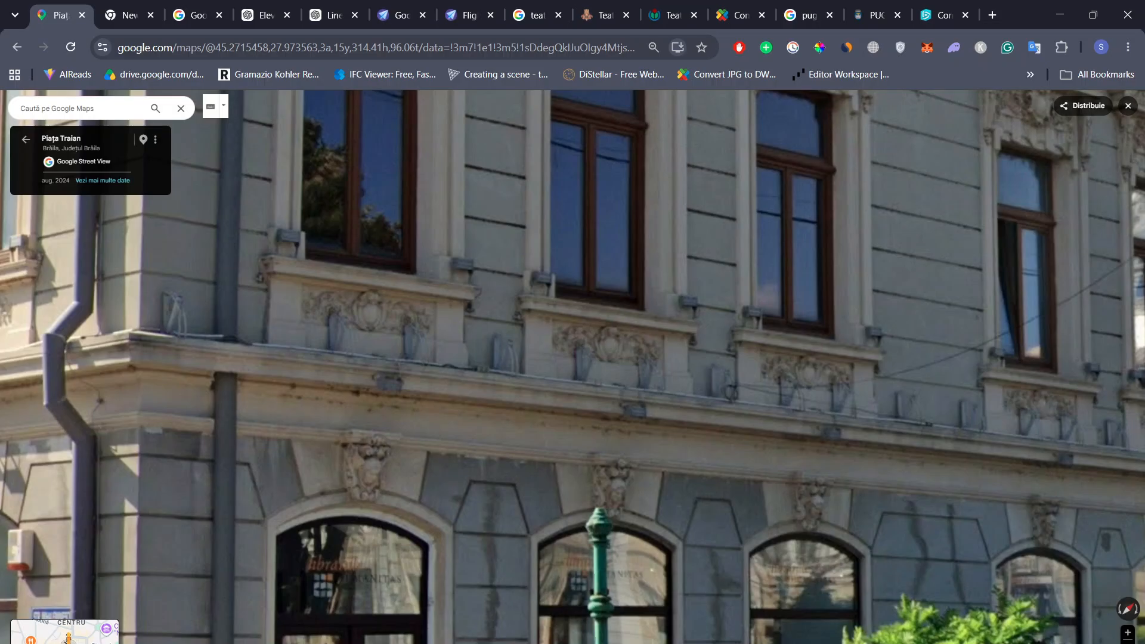
# Add a vertical segment below the chamfer, then a 30° angled segment matching the facade photo
pyautogui.hotkey('alt', 'Tab')
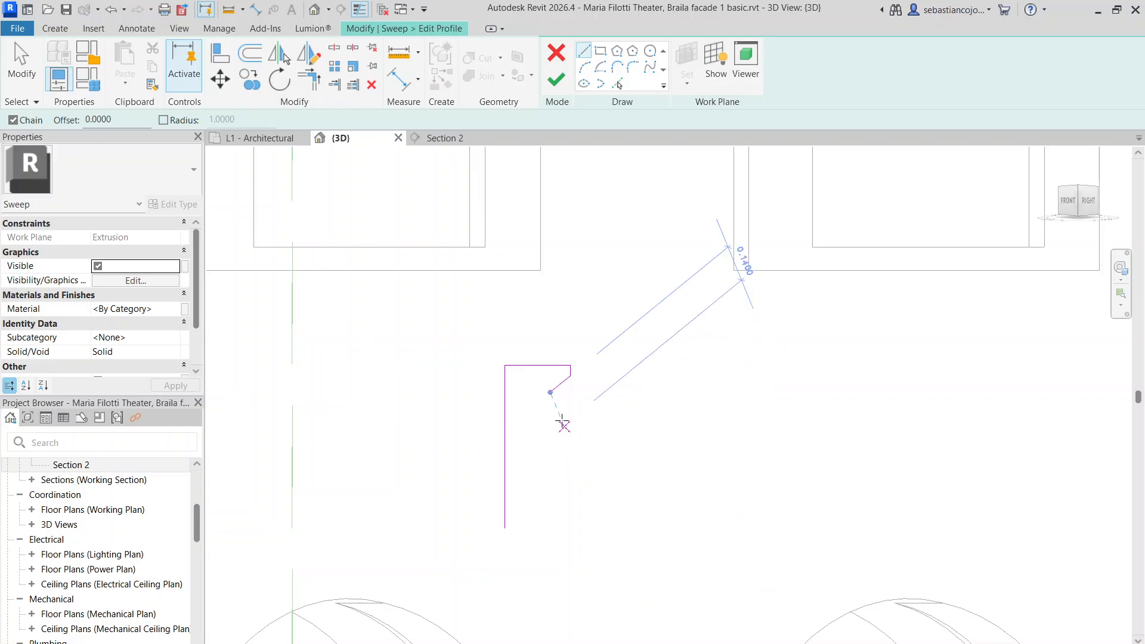
pyautogui.click(550, 393)
pyautogui.scroll(2, 550, 406)
pyautogui.click(551, 402)
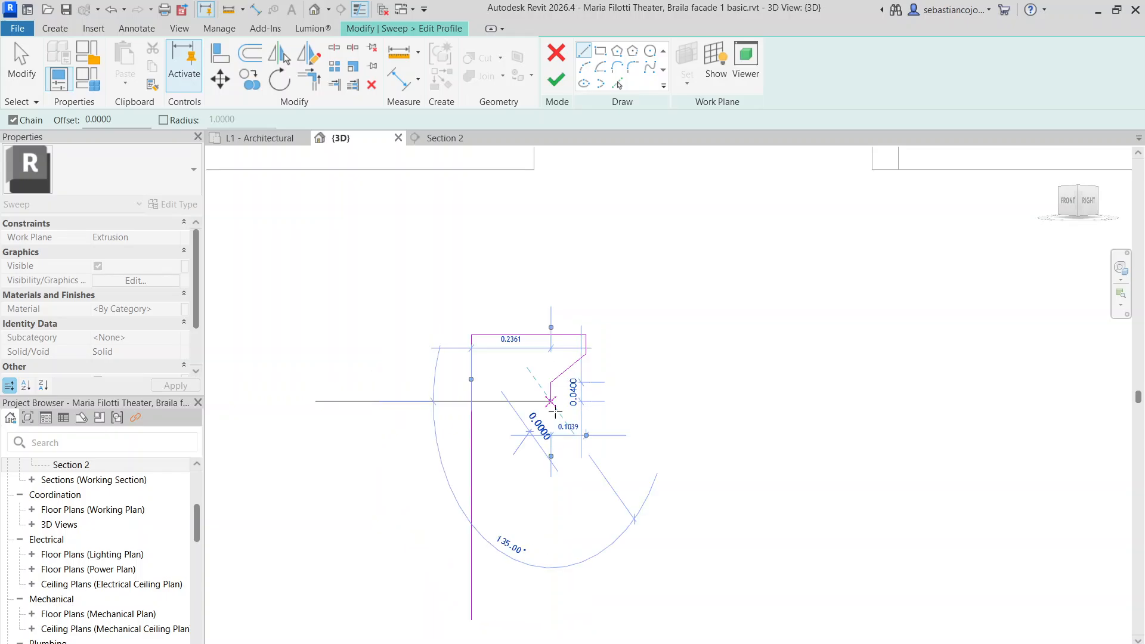
pyautogui.press('Escape')
pyautogui.hotkey('alt', 'Tab')
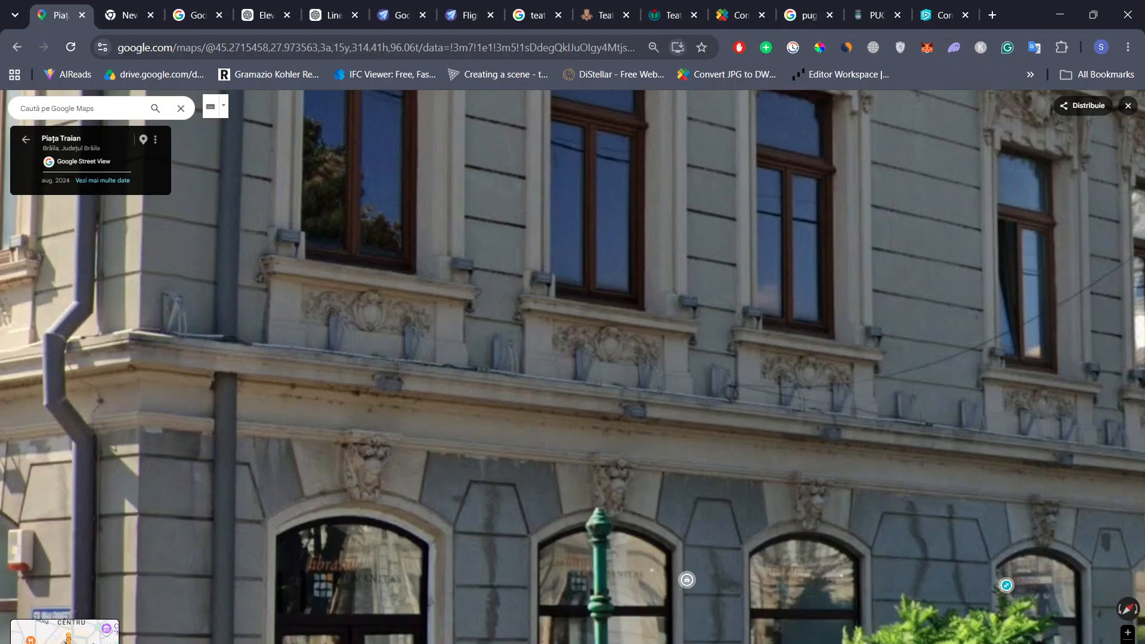
pyautogui.hotkey('alt', 'Tab')
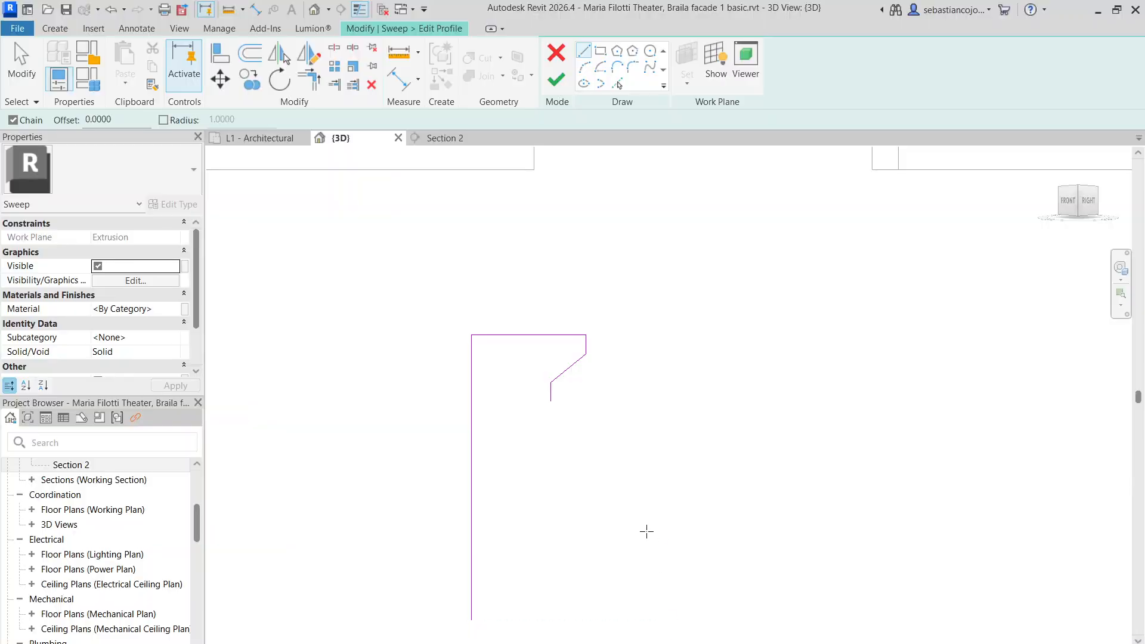
pyautogui.click(551, 401)
pyautogui.scroll(5, 549, 406)
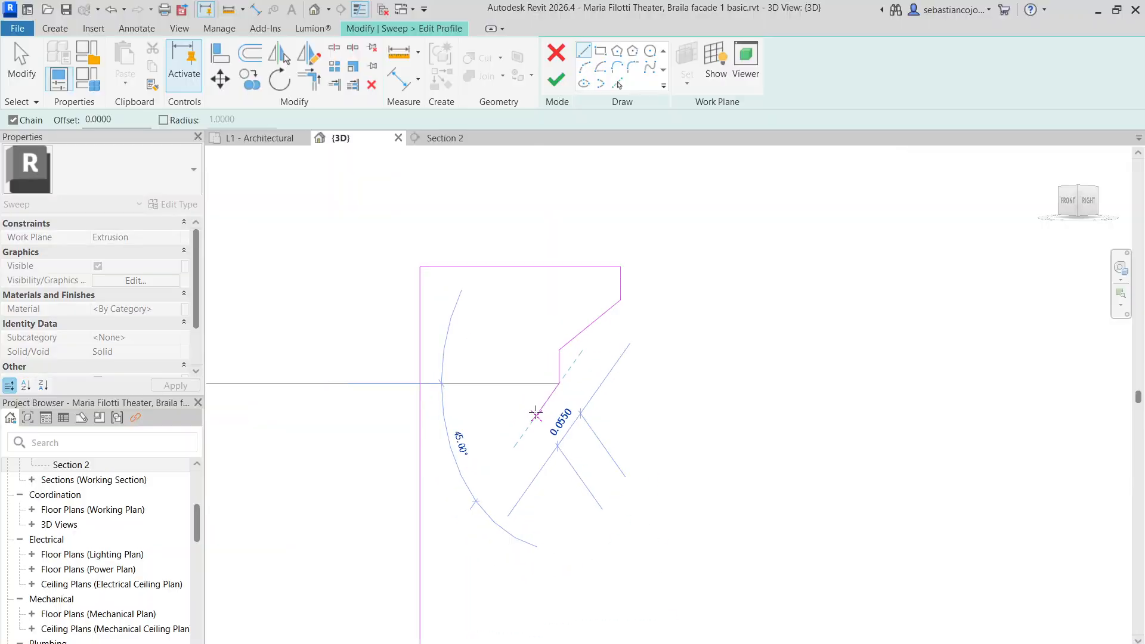
pyautogui.scroll(4, 537, 402)
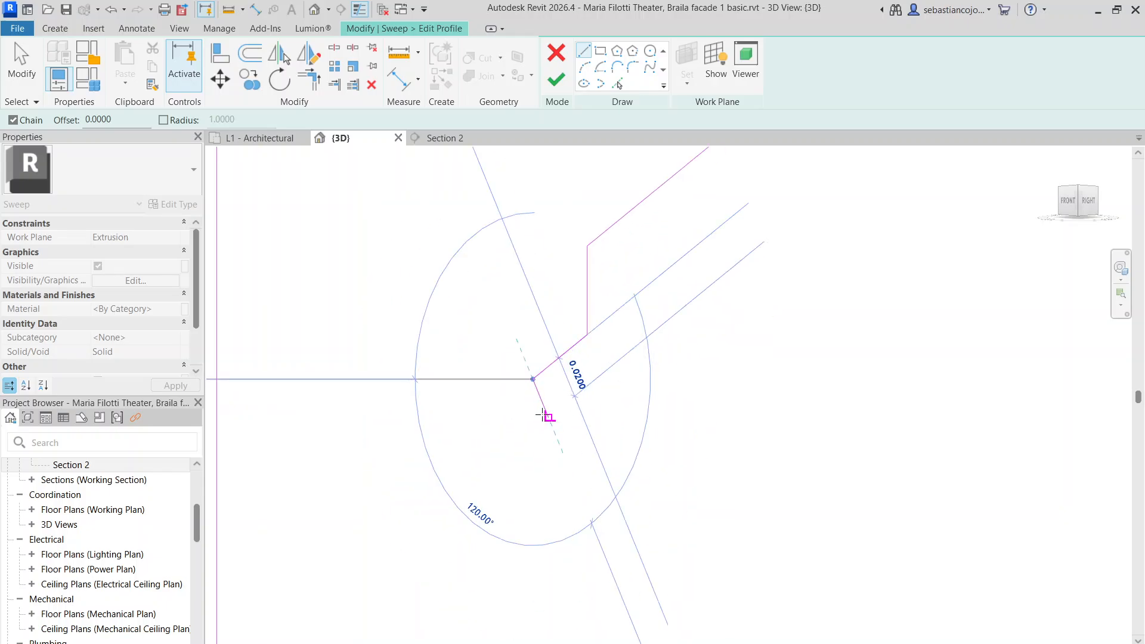
pyautogui.click(490, 440)
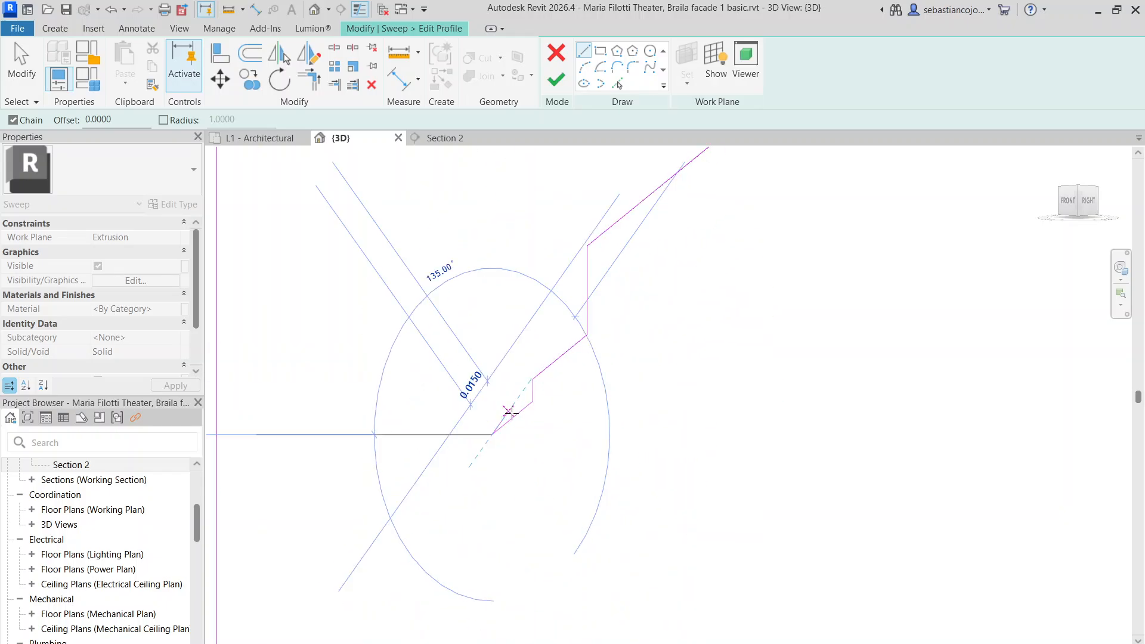
pyautogui.scroll(-3, 512, 411)
# Add a vertical segment and a 0.0400 step, close the loop along the bottom, then shorten the left edge
pyautogui.click(585, 643)
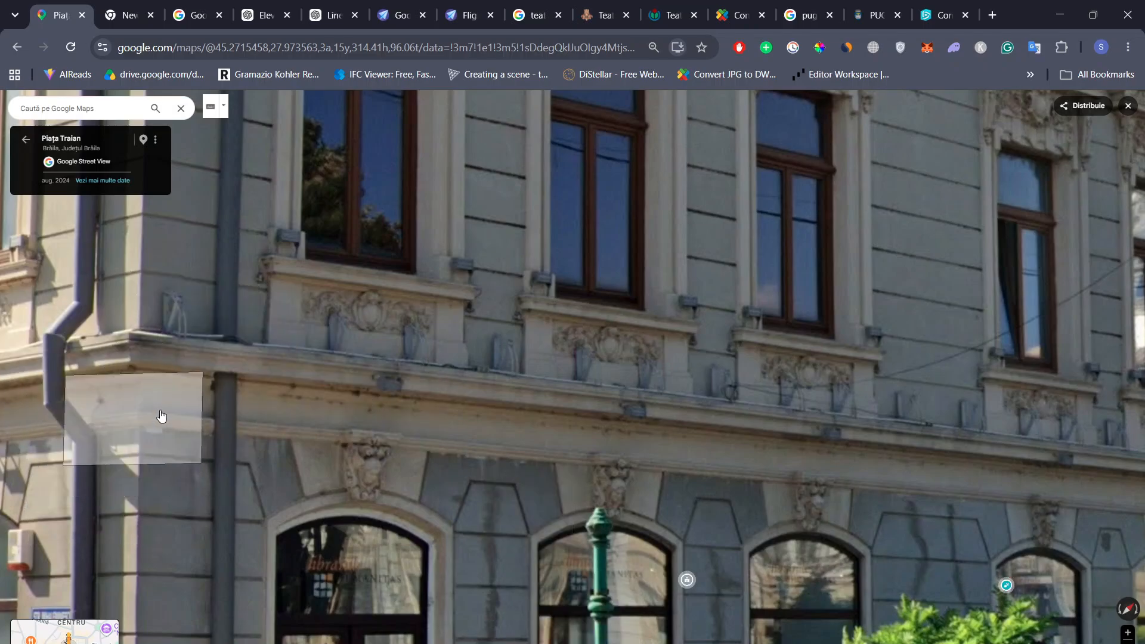
pyautogui.click(604, 643)
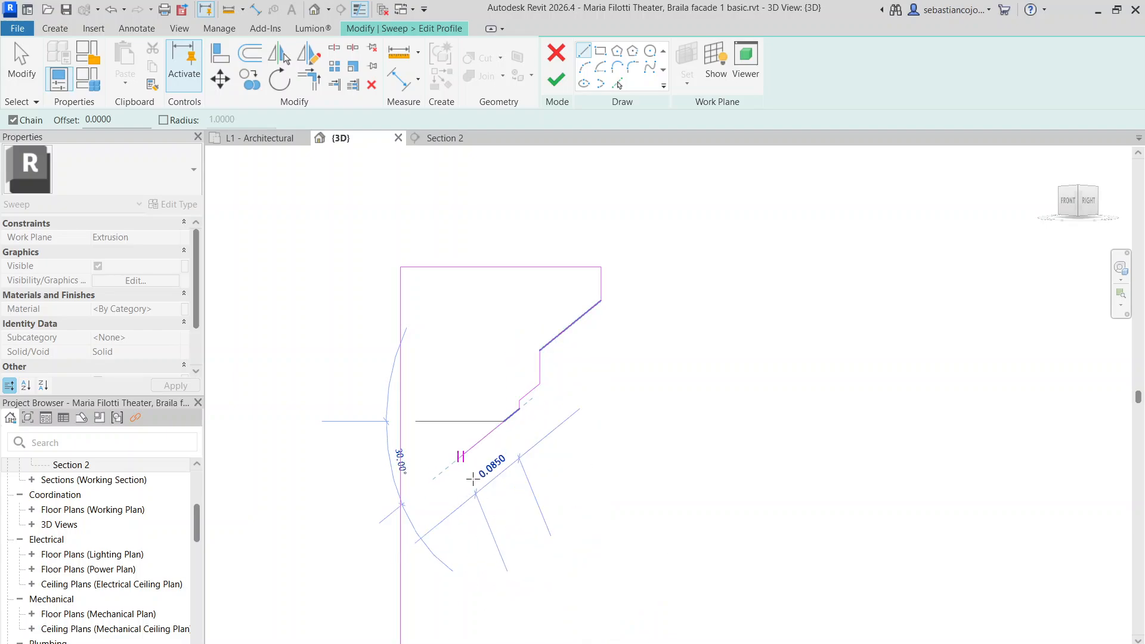
pyautogui.click(505, 508)
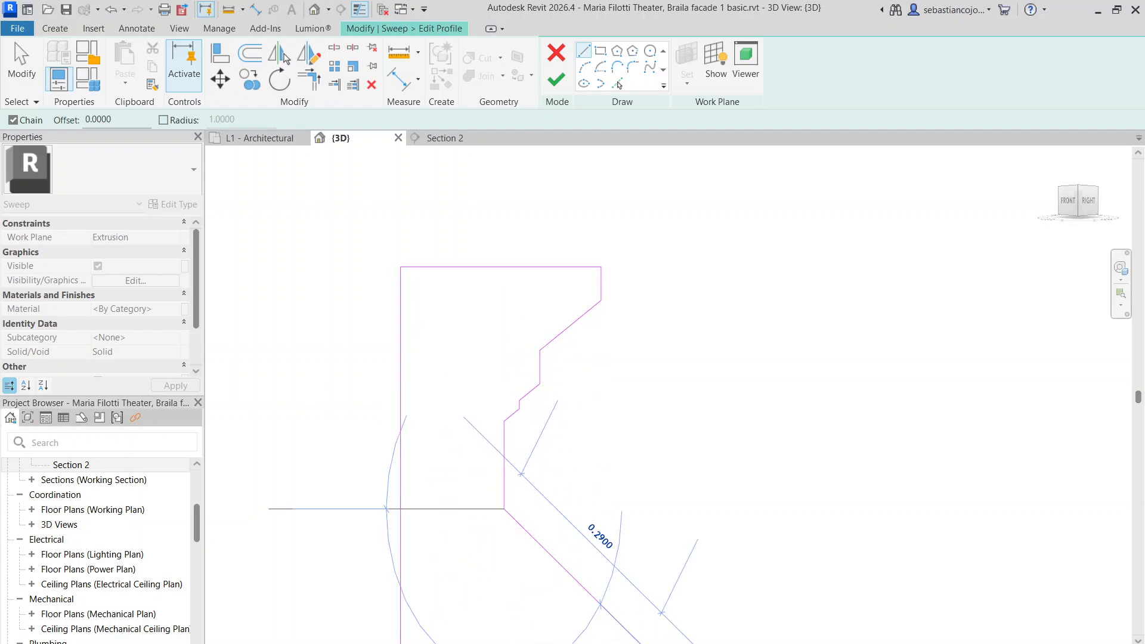
pyautogui.click(605, 643)
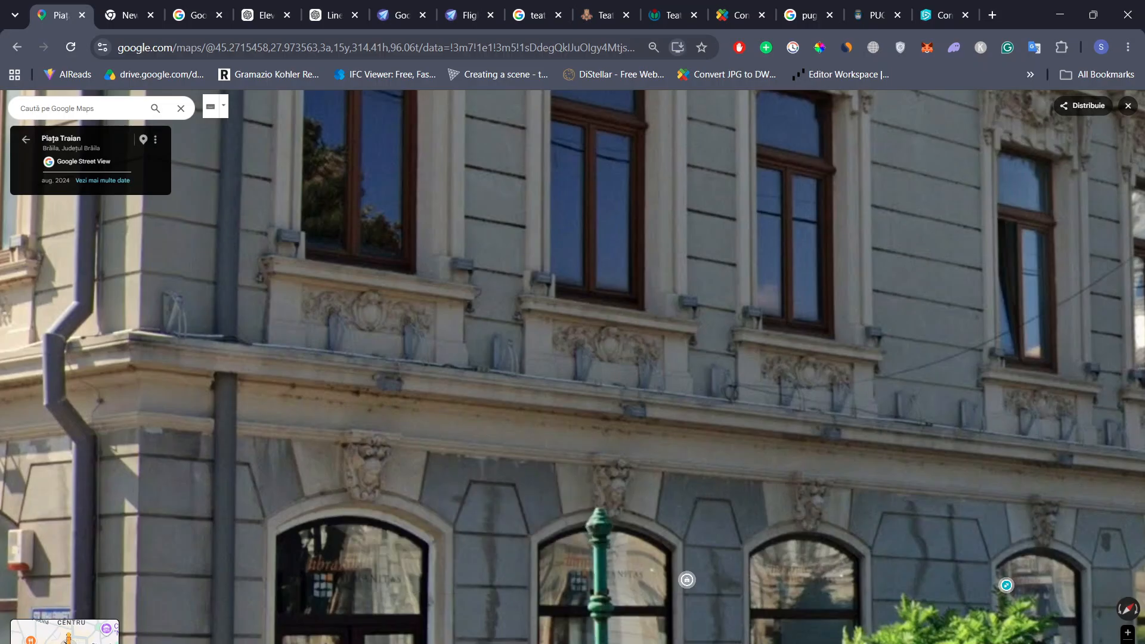
pyautogui.click(603, 643)
pyautogui.scroll(1, 435, 436)
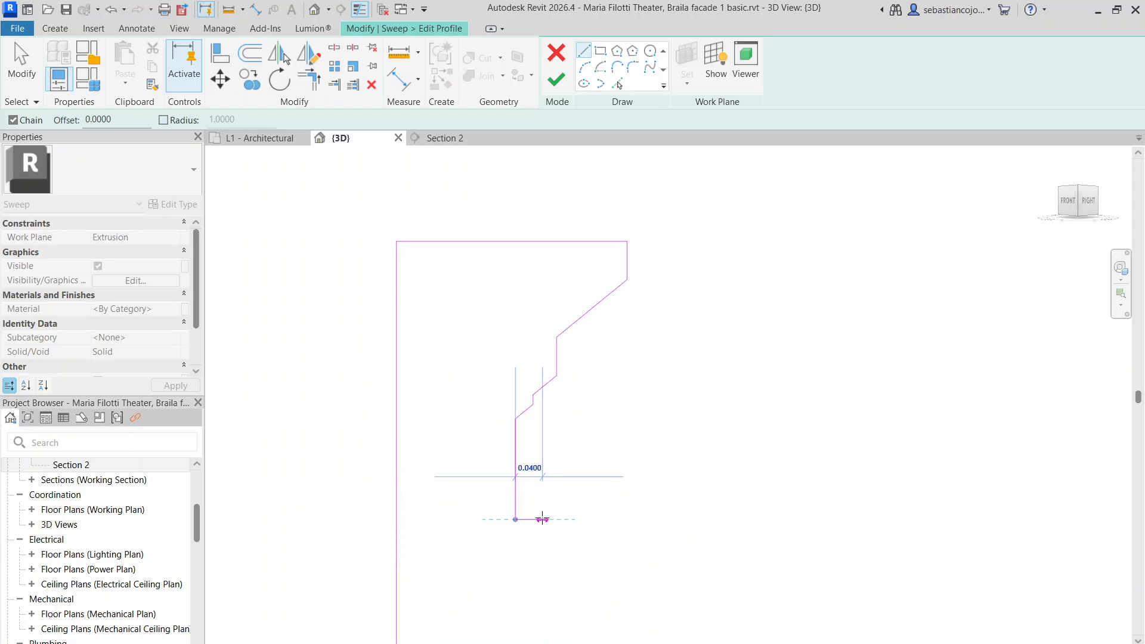
pyautogui.click(542, 520)
pyautogui.click(542, 558)
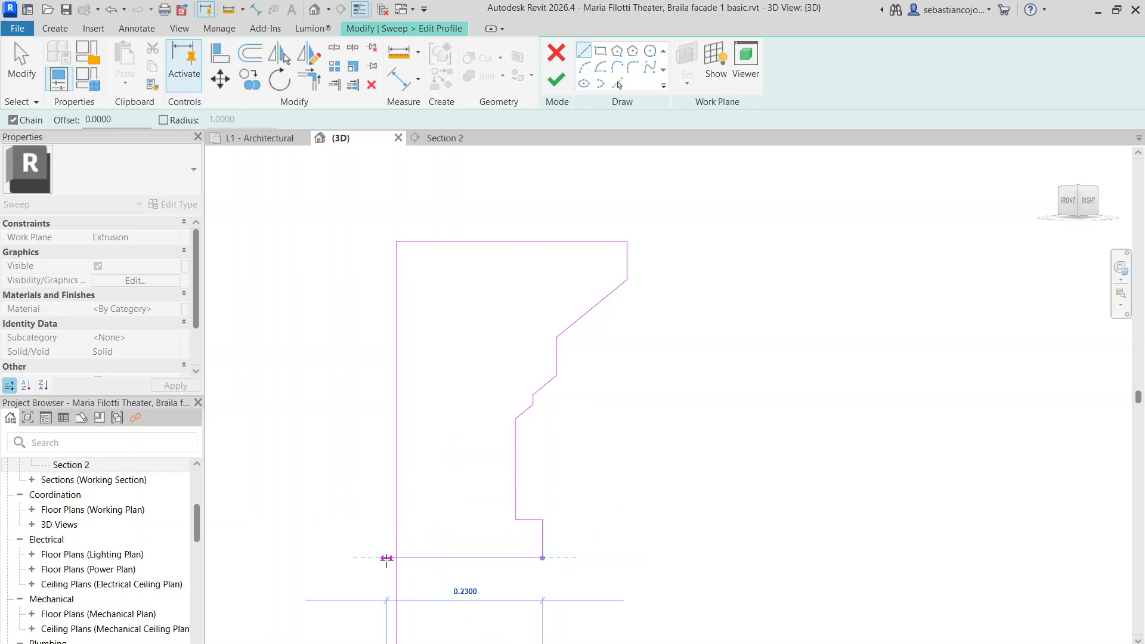
pyautogui.click(396, 557)
pyautogui.press('Escape')
pyautogui.press('Escape')
pyautogui.scroll(-6, 405, 499)
pyautogui.click(404, 497)
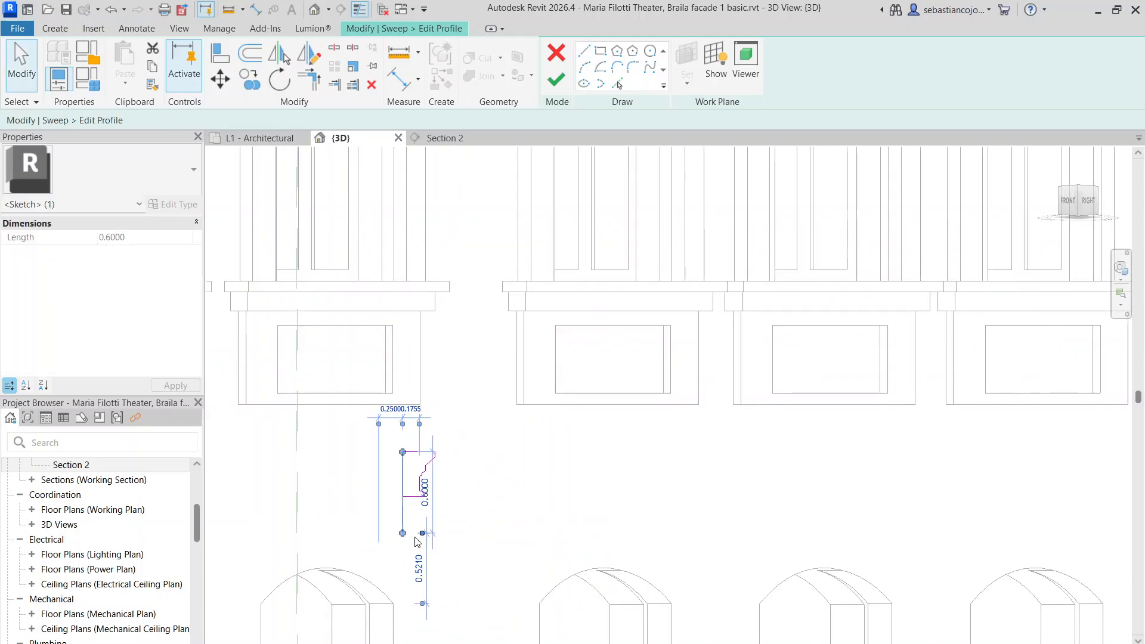
pyautogui.moveTo(403, 533); pyautogui.dragTo(404, 496)
# Finish the profile and the cornice sweep, then orbit to a corner perspective
pyautogui.click(466, 332)
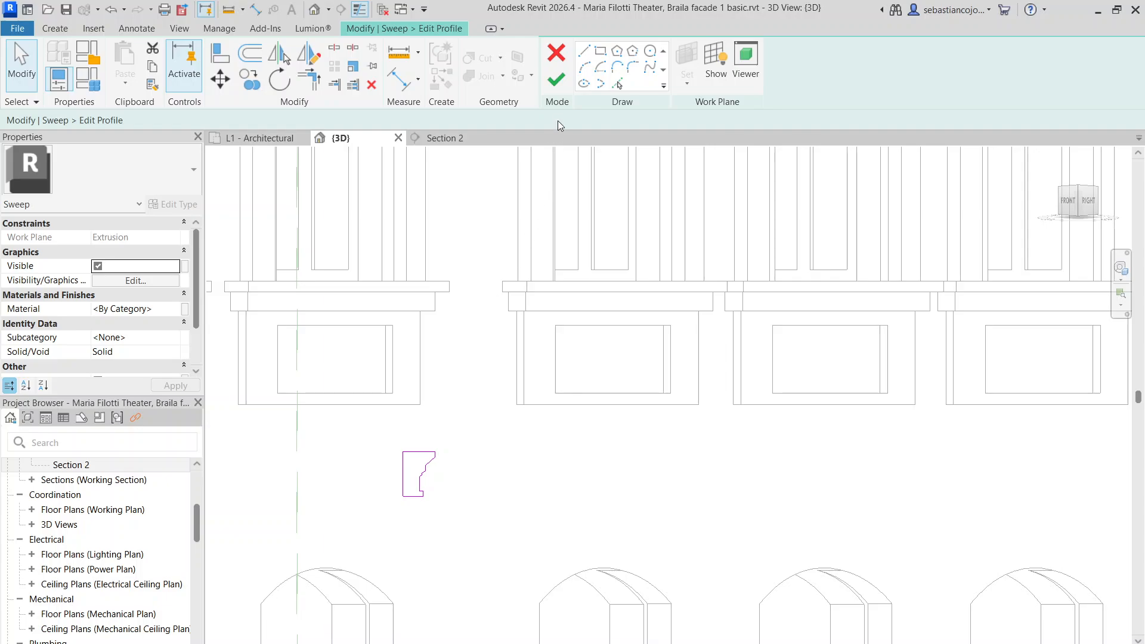
pyautogui.click(556, 81)
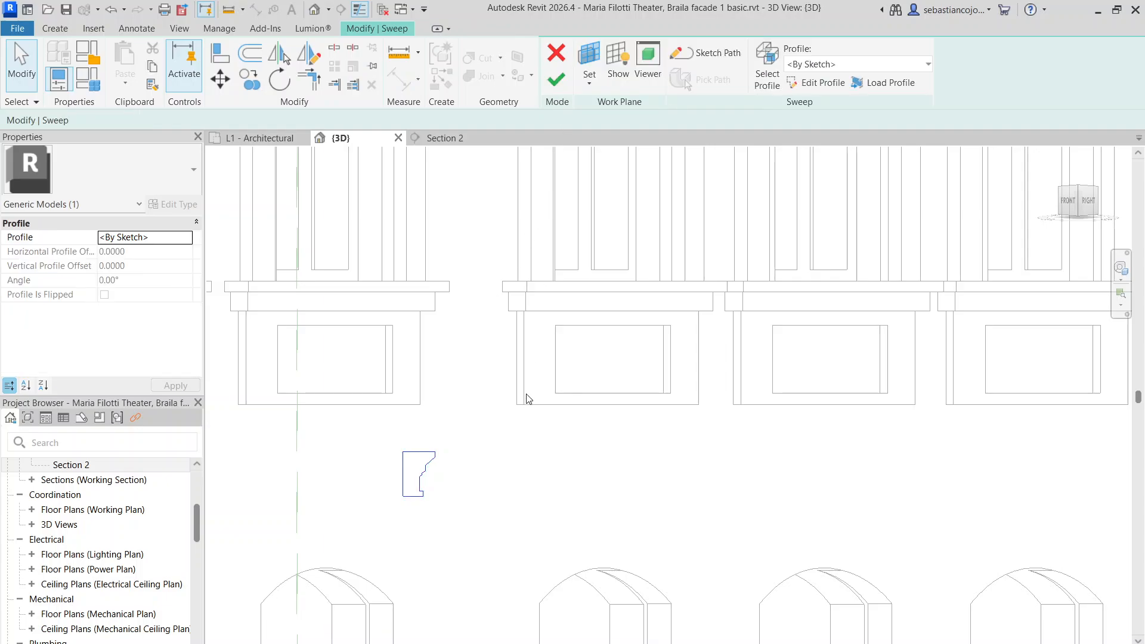
pyautogui.click(557, 79)
pyautogui.click(476, 424)
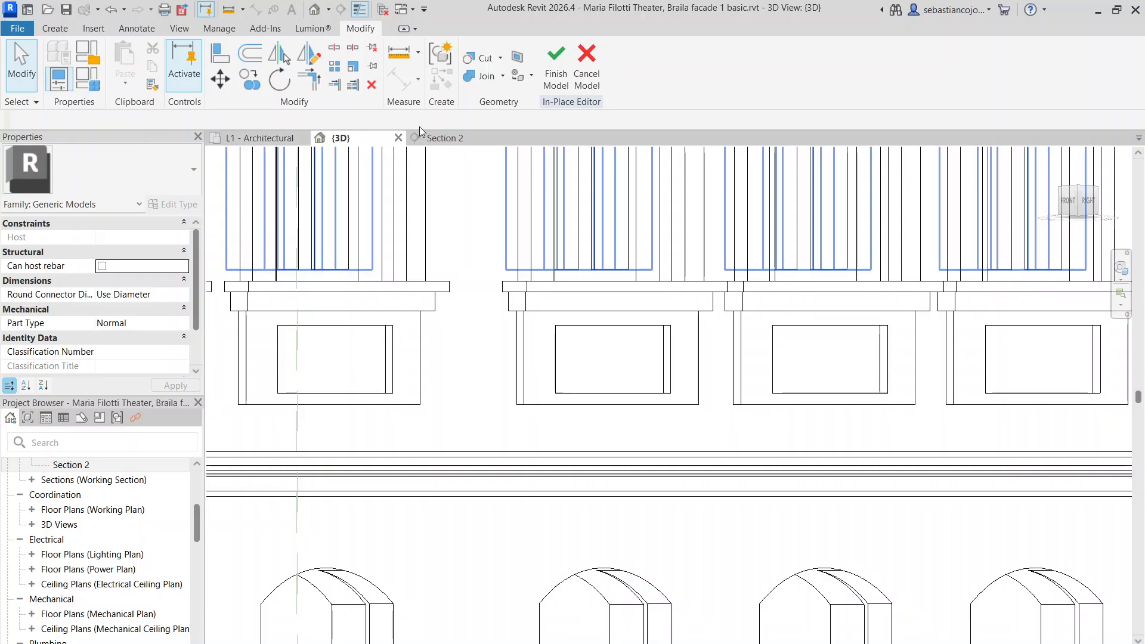
pyautogui.scroll(-8, 500, 363)
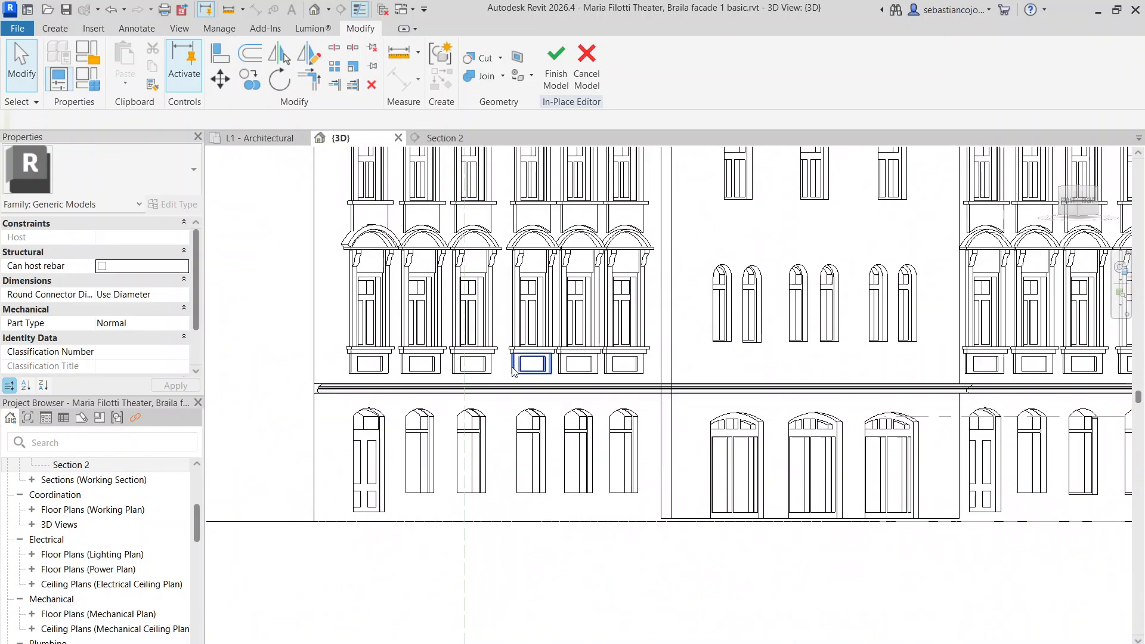
pyautogui.keyDown('shift'); pyautogui.moveTo(500, 362); pyautogui.dragTo(560, 454, button='middle'); pyautogui.keyUp('shift')
pyautogui.scroll(6, 559, 454)
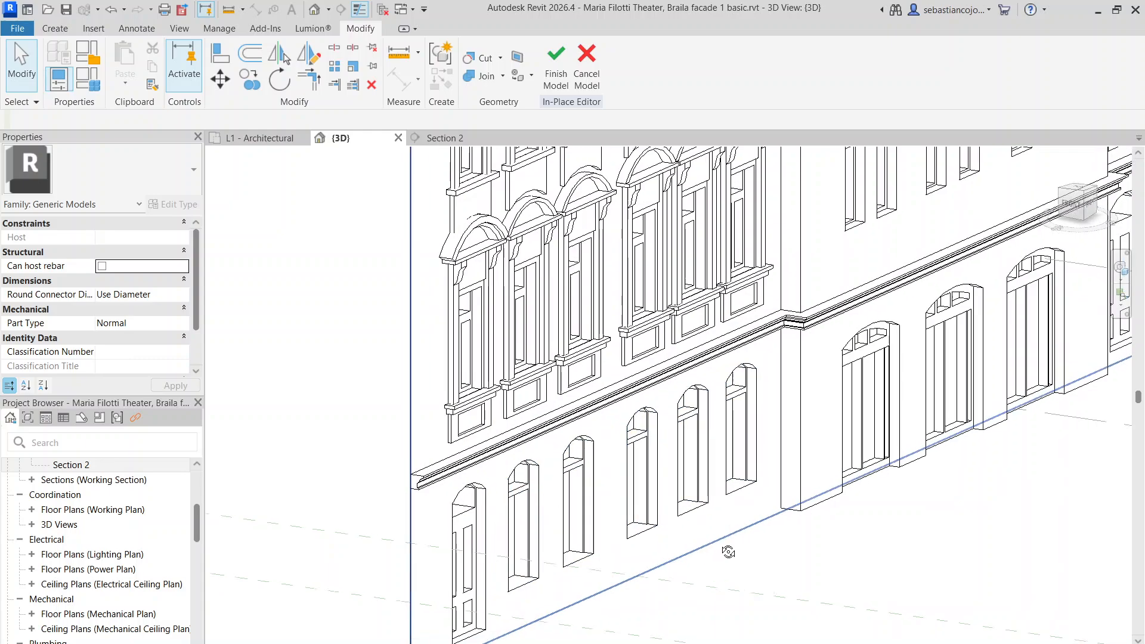
pyautogui.scroll(5, 358, 382)
# Reopen the sweep profile, move all its lines left toward the wall, and finish the sweep again
pyautogui.doubleClick(358, 384)
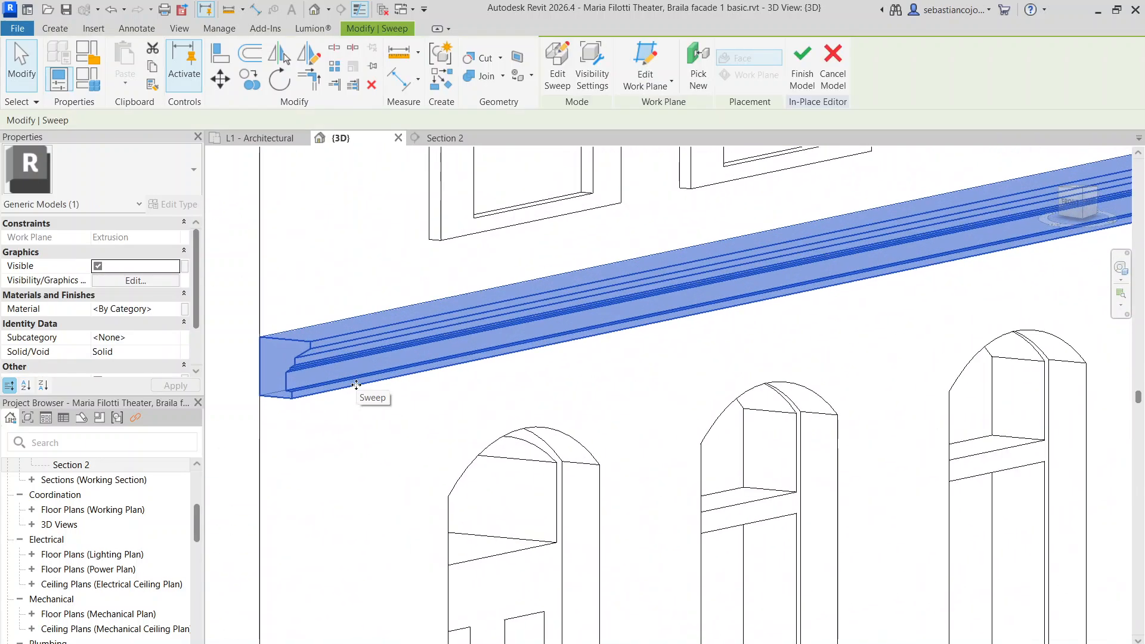
pyautogui.scroll(-8, 351, 356)
pyautogui.scroll(10, 638, 306)
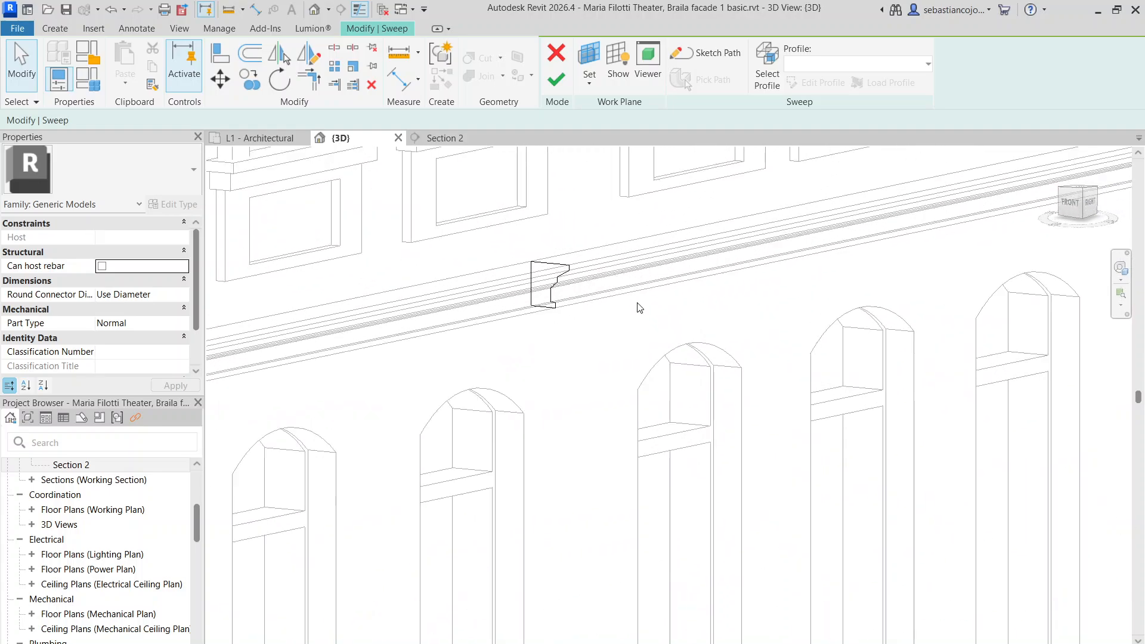
pyautogui.doubleClick(534, 252)
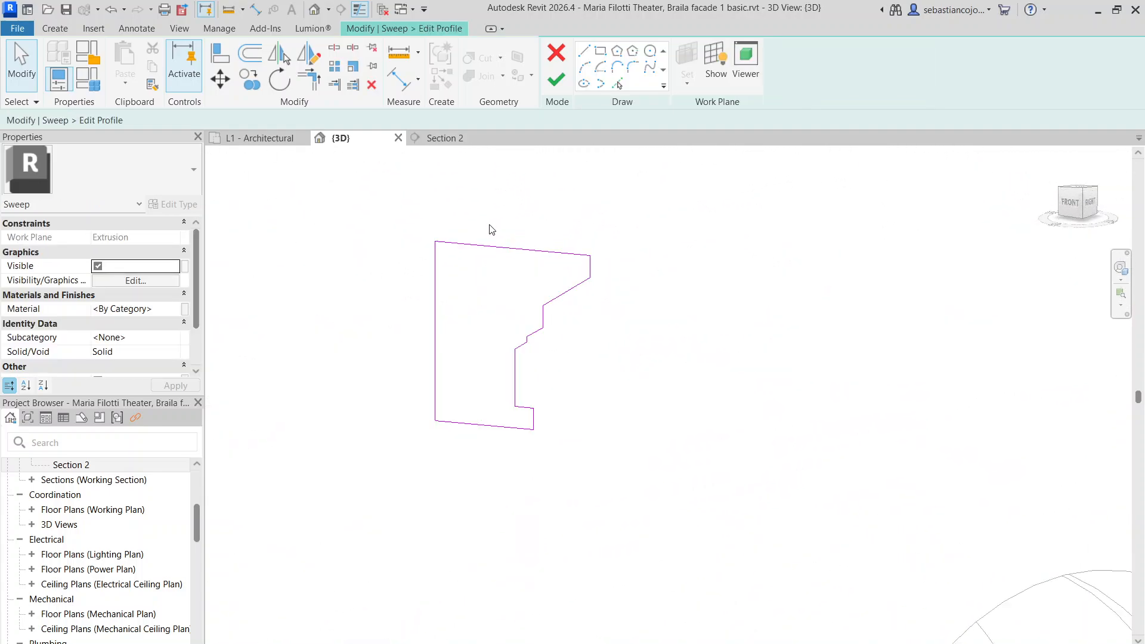
pyautogui.moveTo(489, 224); pyautogui.dragTo(670, 547)
pyautogui.scroll(3, 556, 412)
pyautogui.moveTo(495, 364); pyautogui.dragTo(395, 360)
pyautogui.click(556, 79)
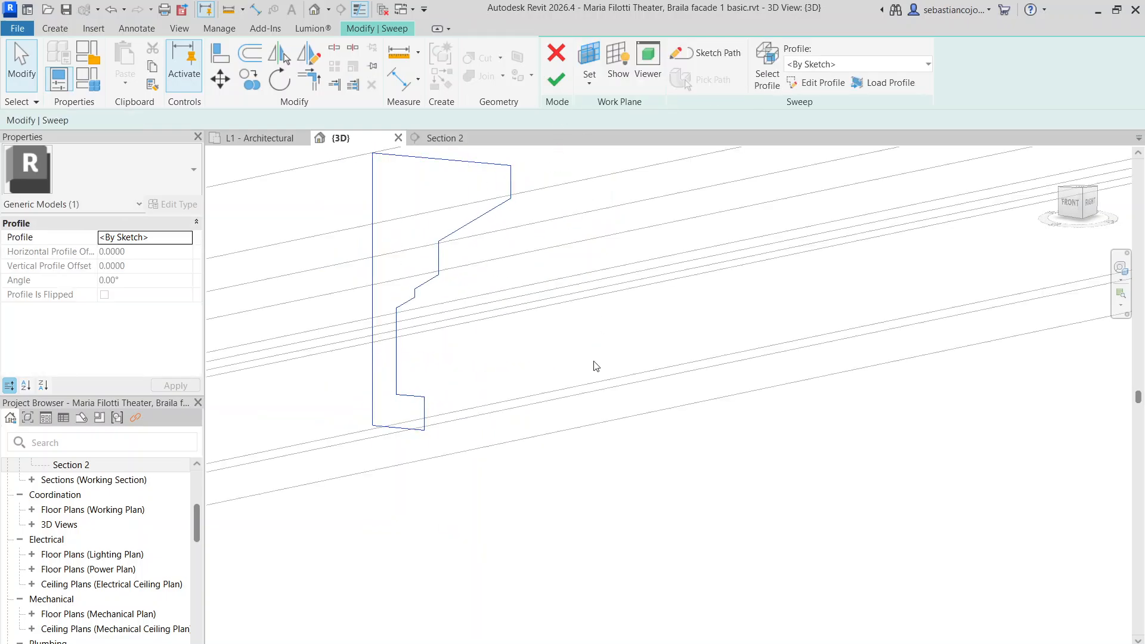
pyautogui.scroll(-3, 569, 331)
pyautogui.click(578, 68)
pyautogui.click(628, 402)
# Orbit and pan the 3D view until the whole facade is centred front-on
pyautogui.scroll(-9, 626, 382)
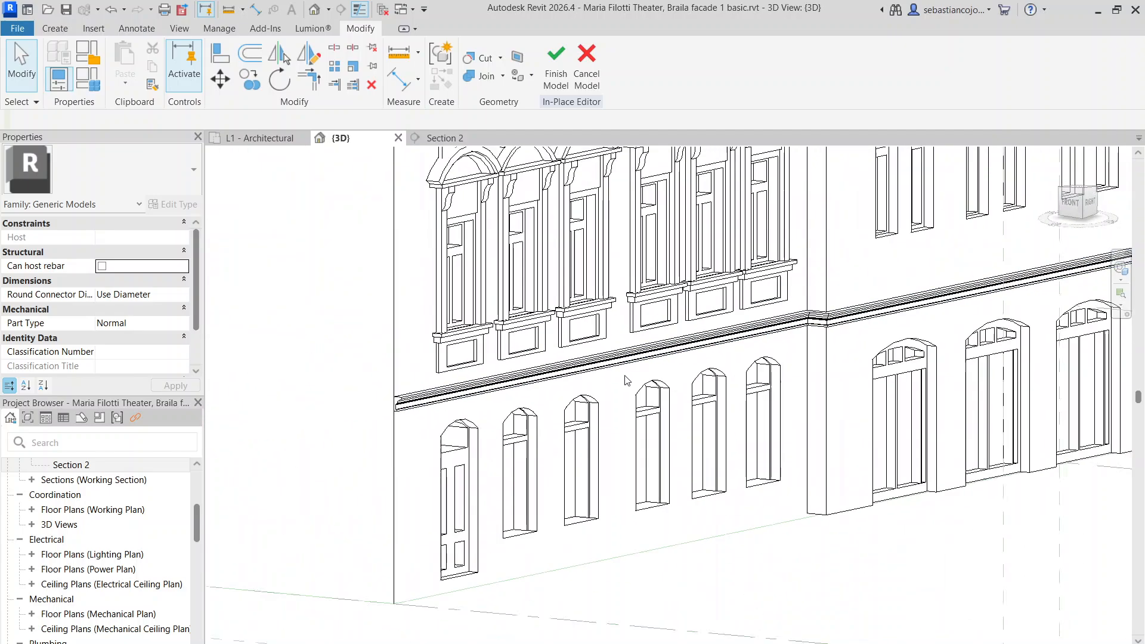
pyautogui.keyDown('shift'); pyautogui.moveTo(831, 507); pyautogui.dragTo(716, 466, button='middle'); pyautogui.keyUp('shift')
pyautogui.scroll(-4, 630, 476)
pyautogui.keyDown('shift'); pyautogui.moveTo(880, 458); pyautogui.dragTo(829, 492, button='middle'); pyautogui.keyUp('shift')
pyautogui.keyDown('shift'); pyautogui.moveTo(916, 571); pyautogui.dragTo(890, 571, button='middle'); pyautogui.keyUp('shift')
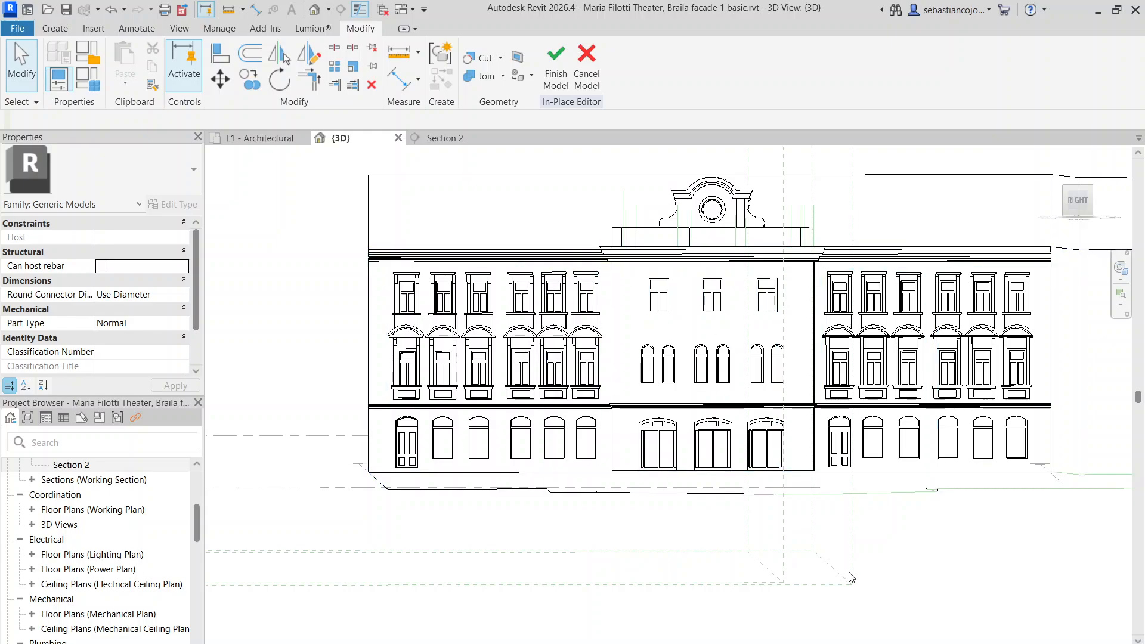
pyautogui.moveTo(881, 533); pyautogui.dragTo(833, 530, button='middle')
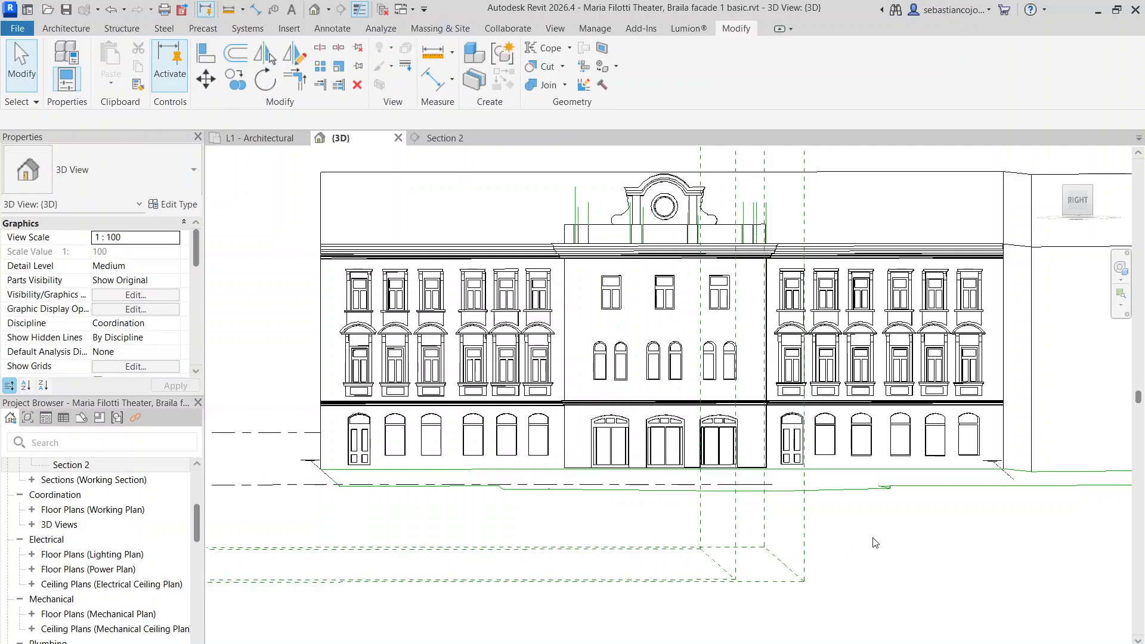
# Reopen the theatre facade model from the Home page's recent files, dismissing the file-changed warning
pyautogui.hotkey('ctrl', 'd')
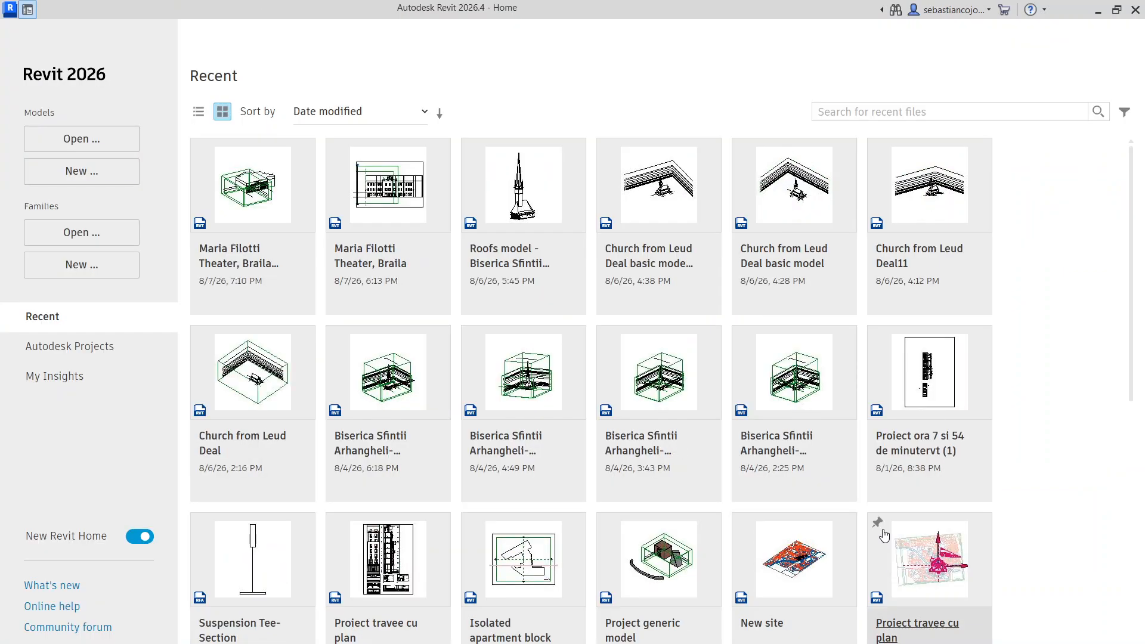
pyautogui.click(269, 266)
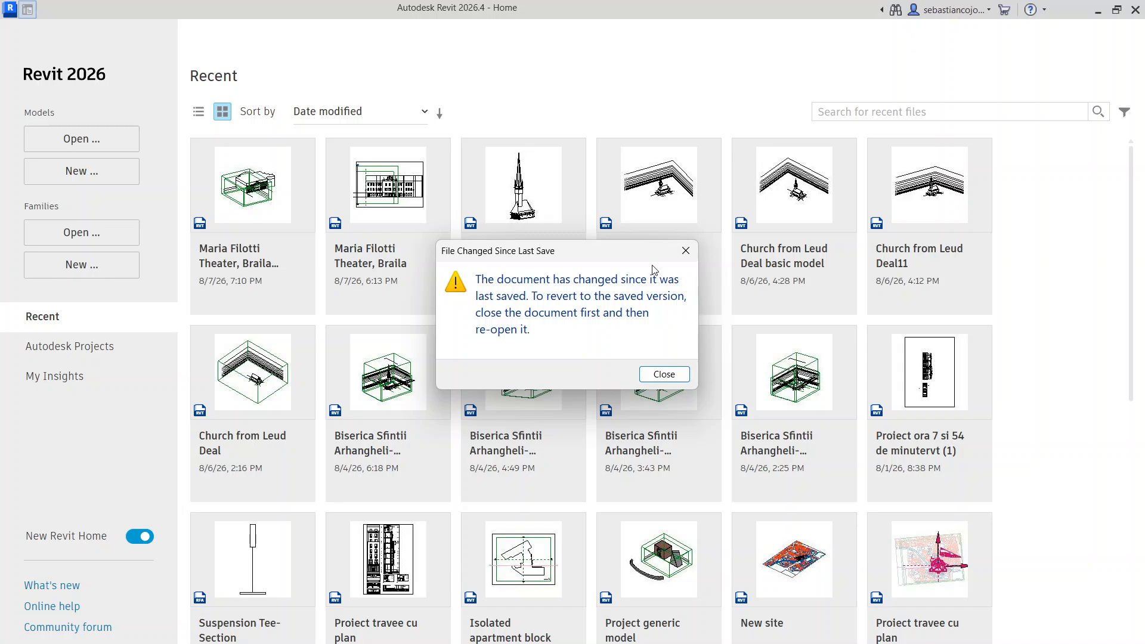
pyautogui.click(678, 258)
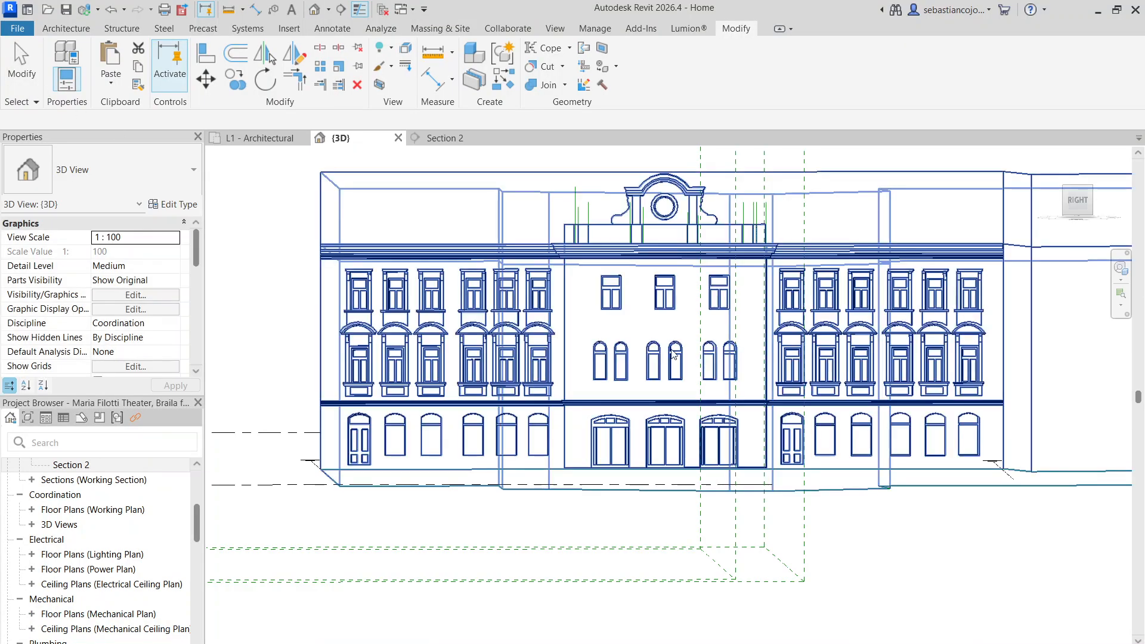
# Orbit to a front-right isometric view, then switch to the Section 2 elevation
pyautogui.scroll(-3, 535, 378)
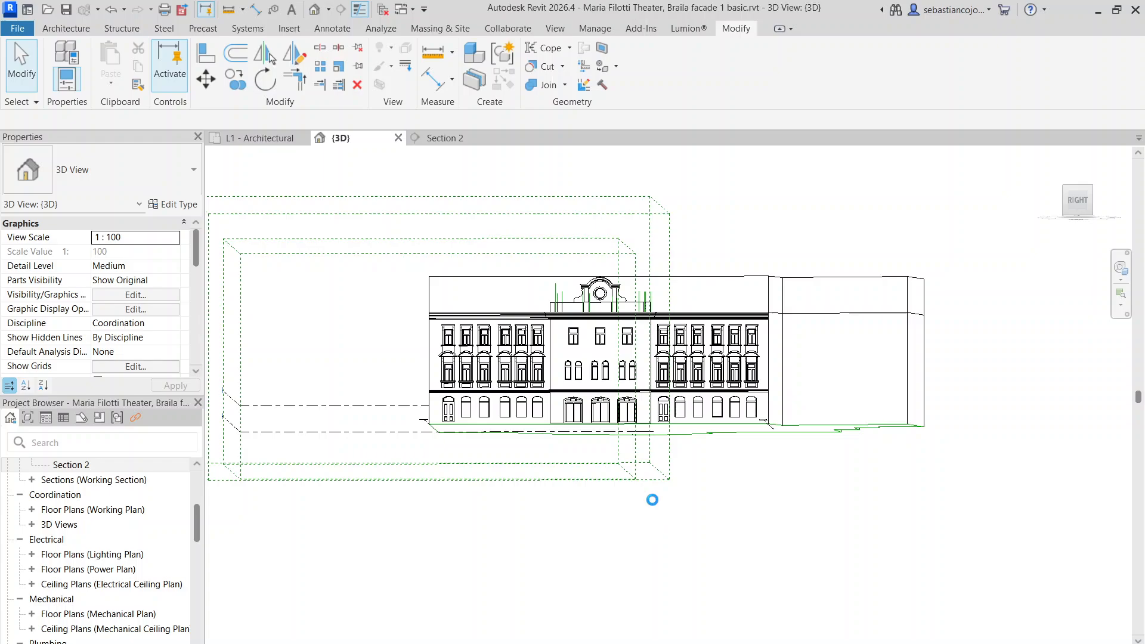
pyautogui.scroll(4, 554, 321)
pyautogui.scroll(-3, 597, 353)
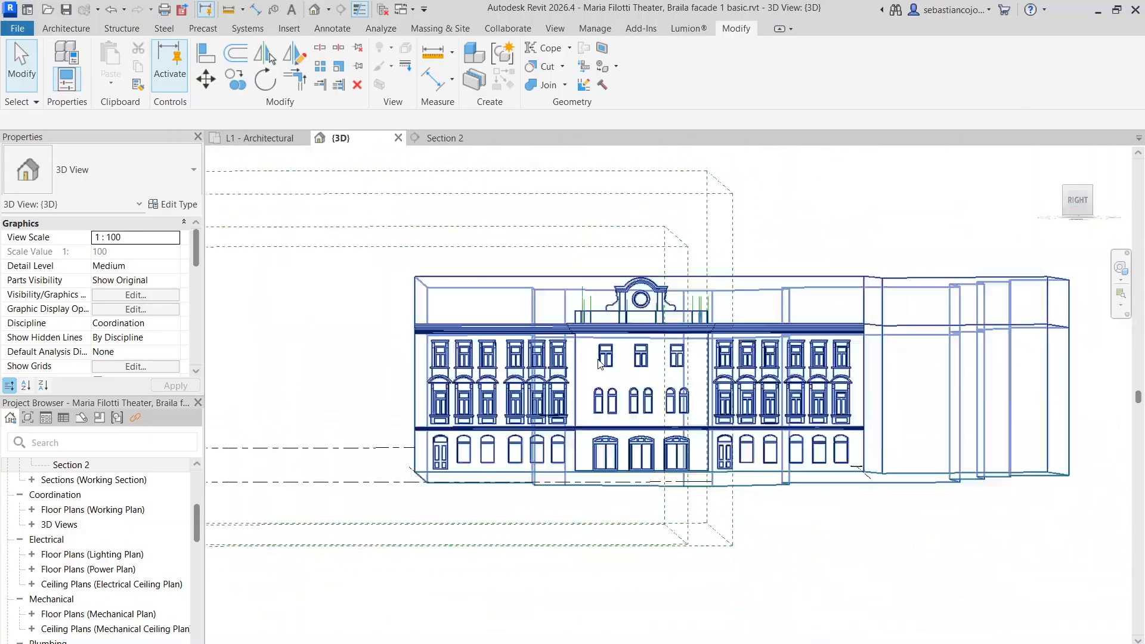
pyautogui.keyDown('shift'); pyautogui.moveTo(599, 363); pyautogui.dragTo(606, 418, button='middle'); pyautogui.keyUp('shift')
pyautogui.scroll(5, 670, 393)
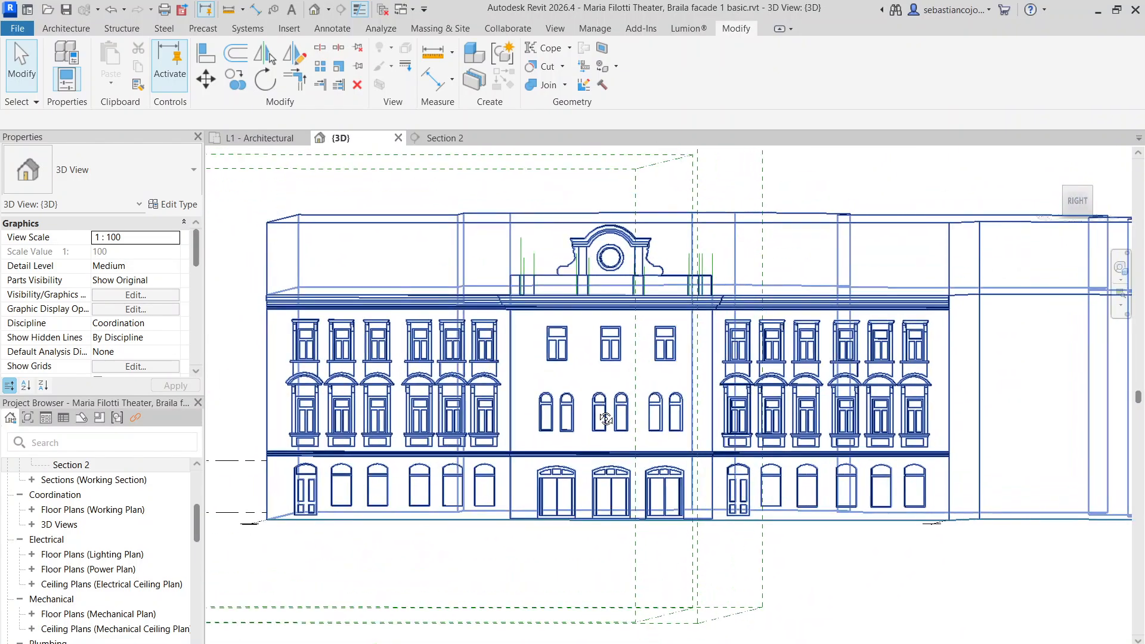
pyautogui.click(475, 139)
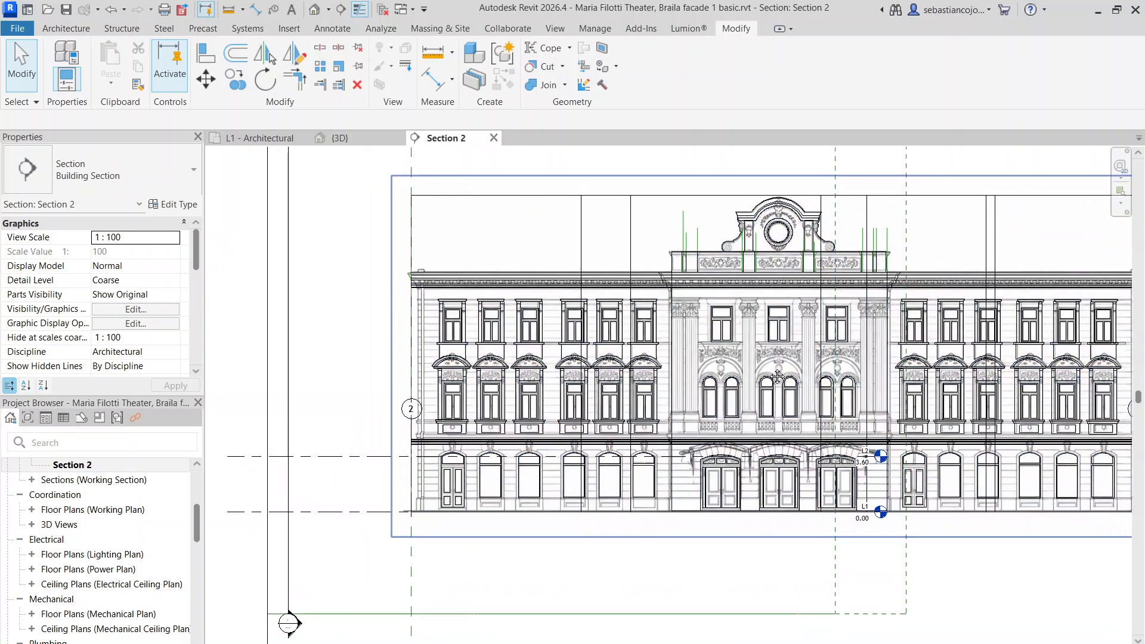
# Select the facade's in-place generic model and start a new extrusion from the Create tools
pyautogui.scroll(-3, 777, 377)
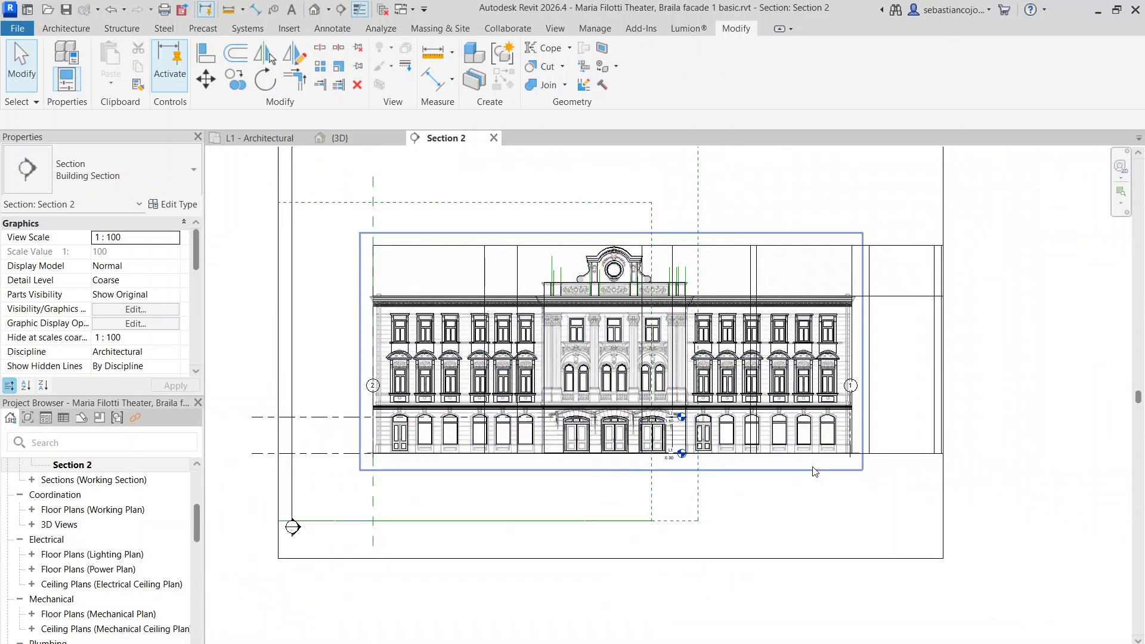
pyautogui.scroll(4, 815, 472)
pyautogui.scroll(-4, 626, 429)
pyautogui.scroll(4, 555, 373)
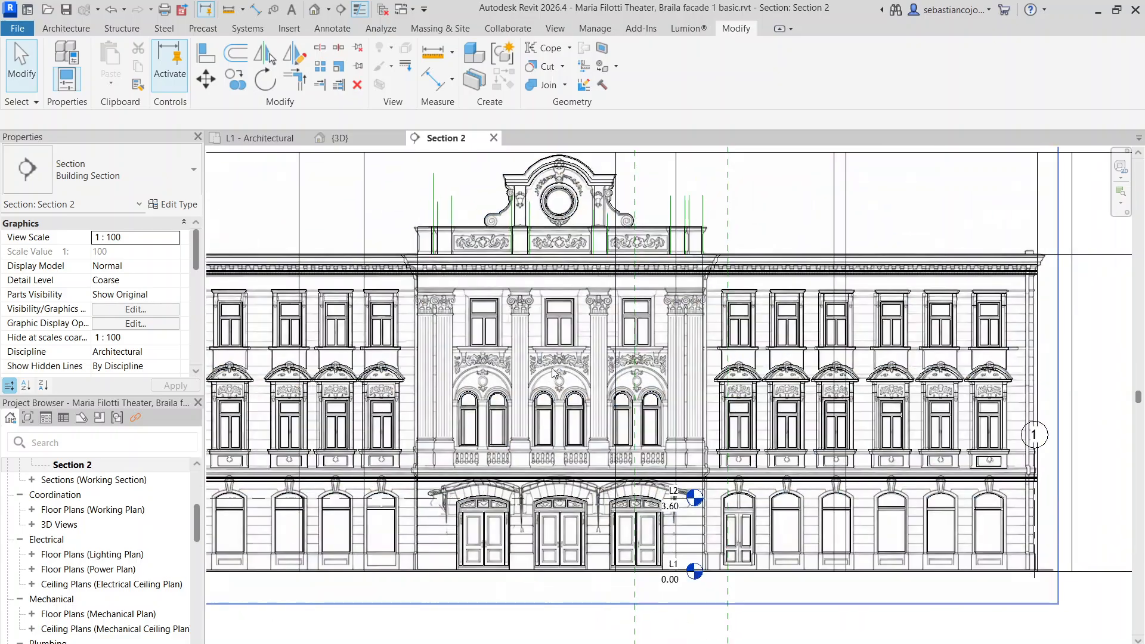
pyautogui.scroll(3, 552, 377)
pyautogui.scroll(-3, 501, 281)
pyautogui.scroll(2, 498, 275)
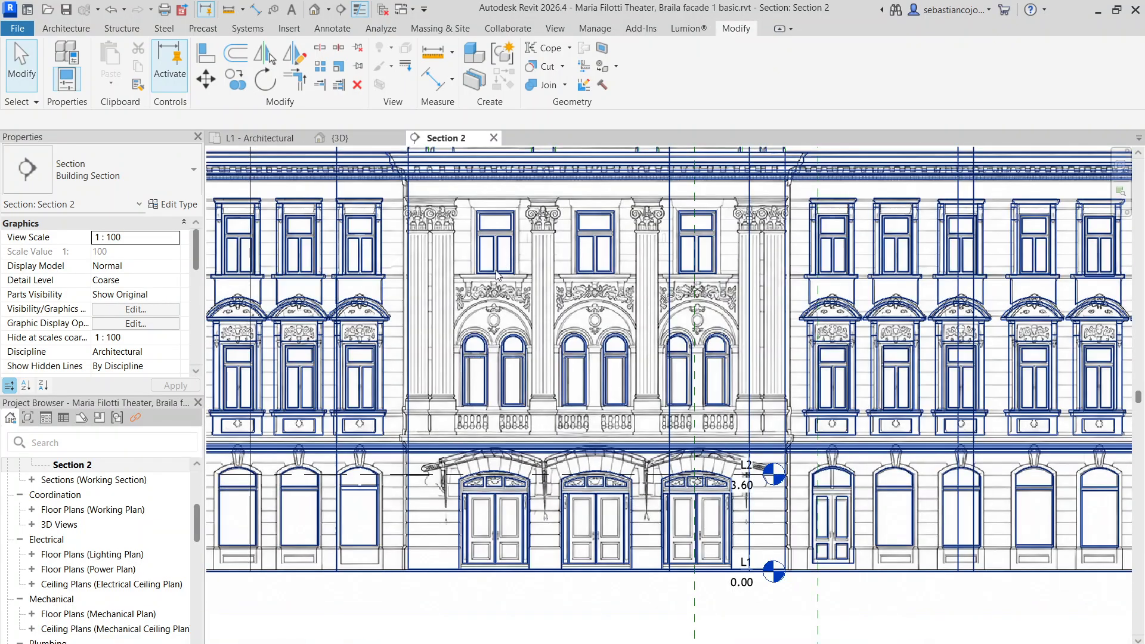
pyautogui.scroll(-2, 498, 276)
pyautogui.scroll(2, 493, 280)
pyautogui.scroll(-3, 501, 346)
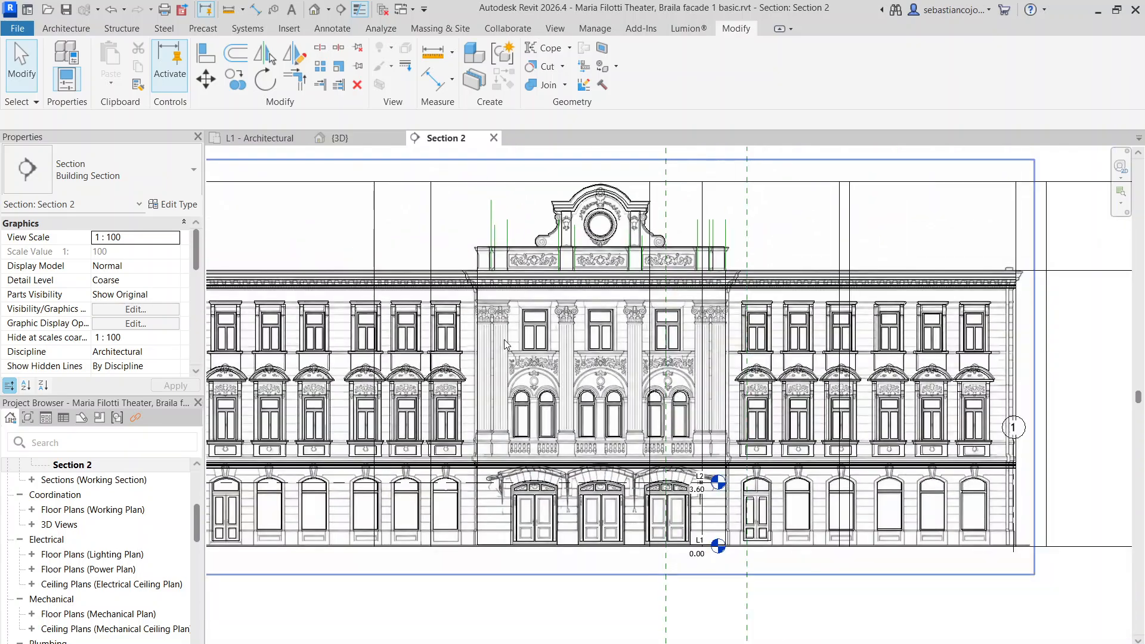
pyautogui.scroll(-3, 330, 183)
pyautogui.scroll(1, 325, 173)
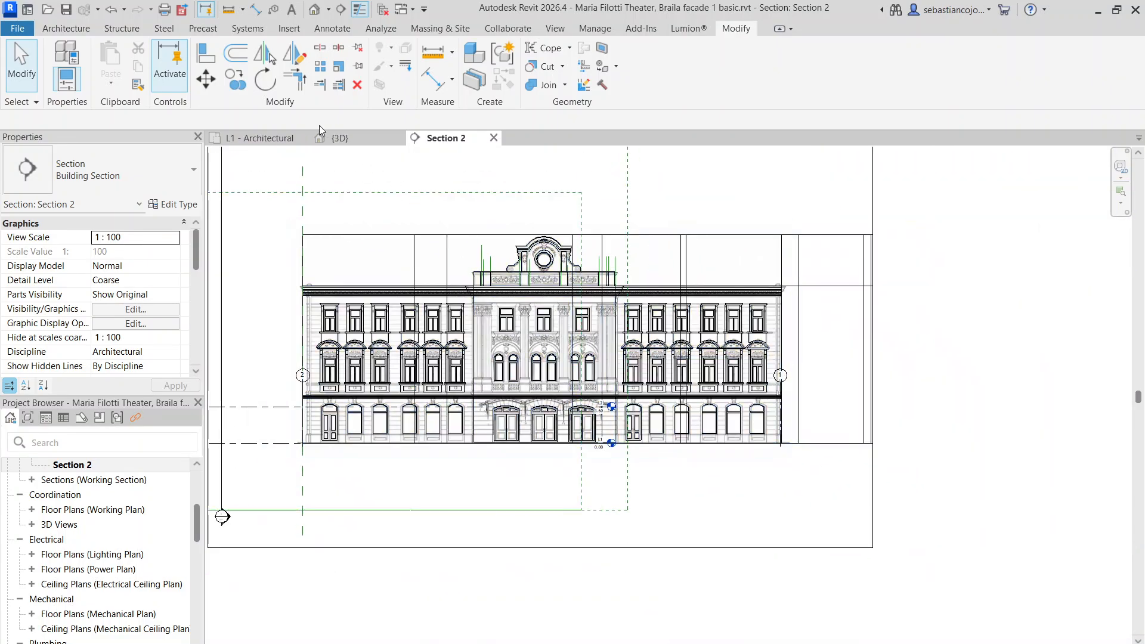
pyautogui.click(364, 242)
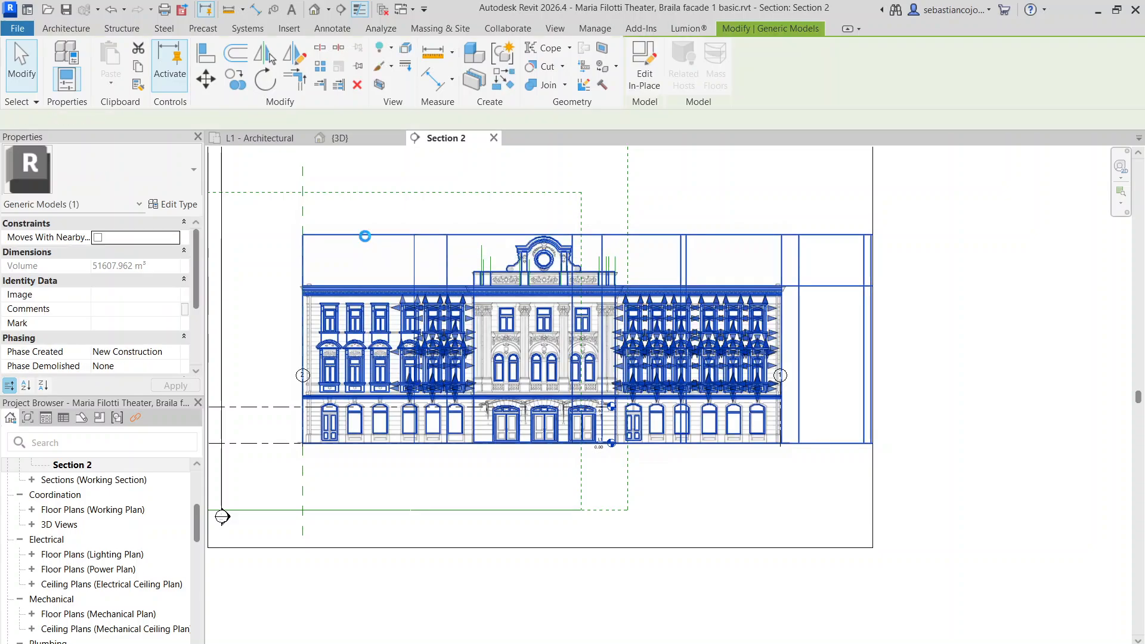
pyautogui.scroll(5, 551, 352)
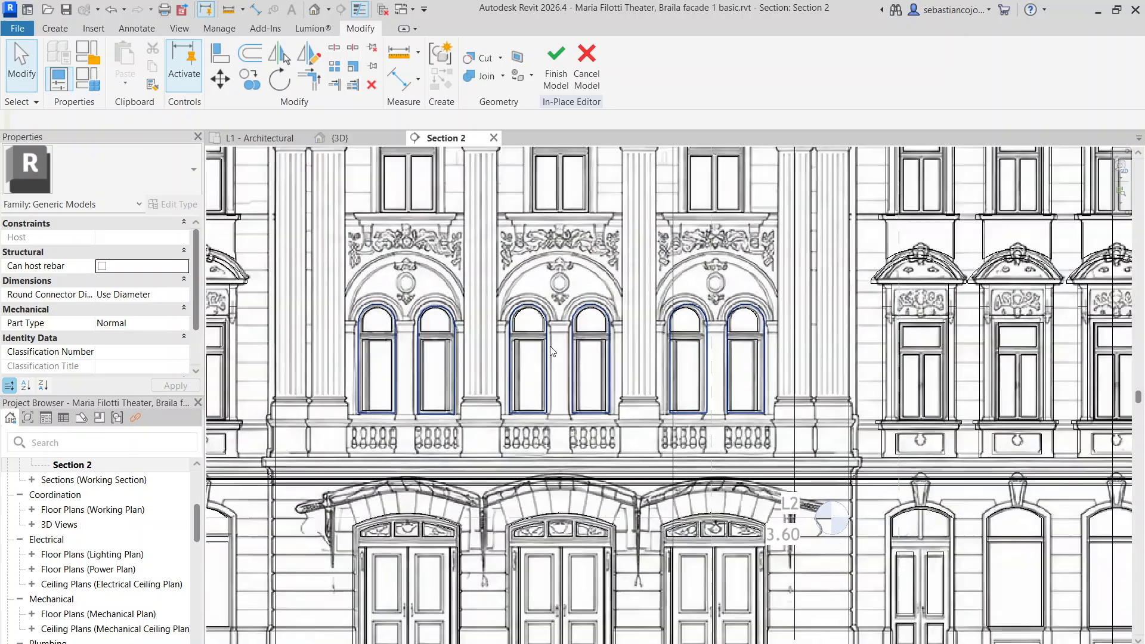
pyautogui.scroll(-5, 551, 352)
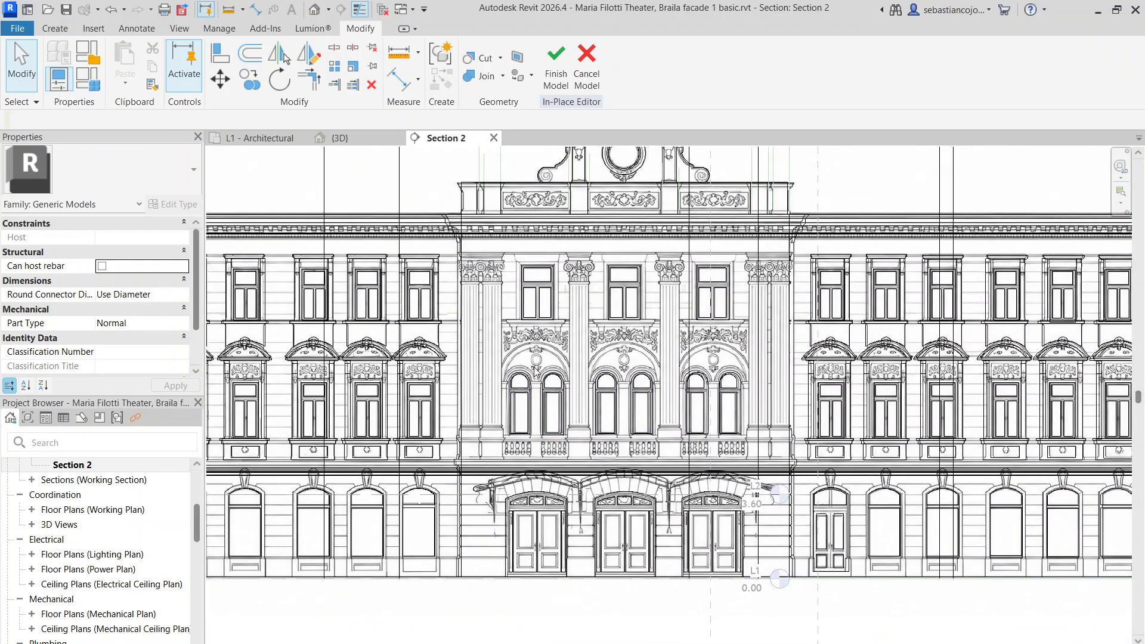
pyautogui.scroll(4, 515, 256)
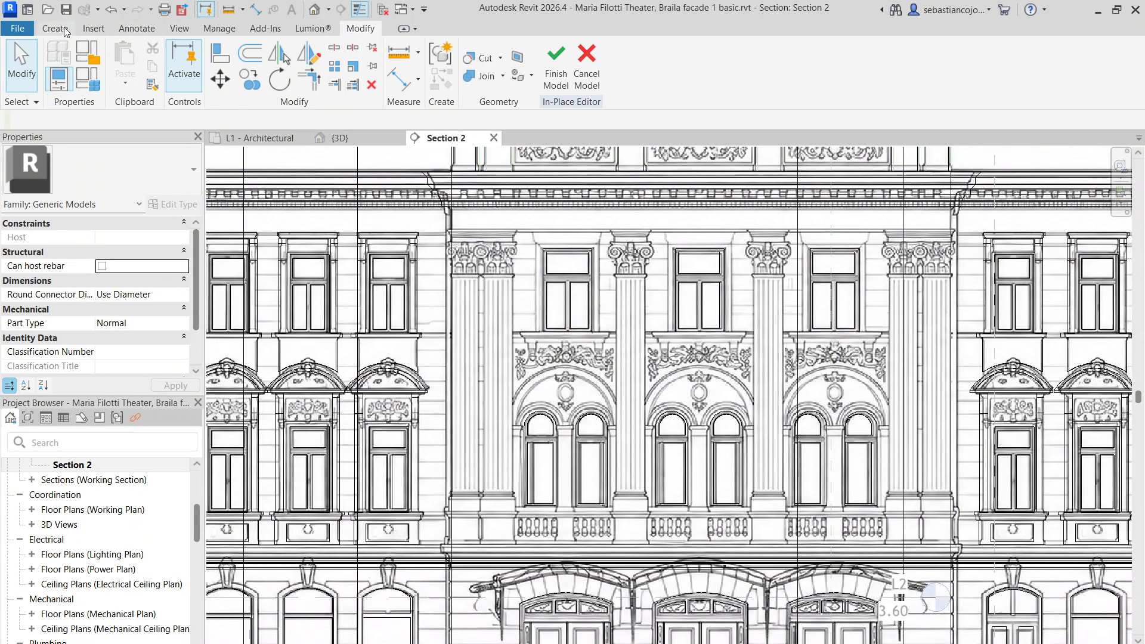
pyautogui.click(64, 28)
pyautogui.click(136, 60)
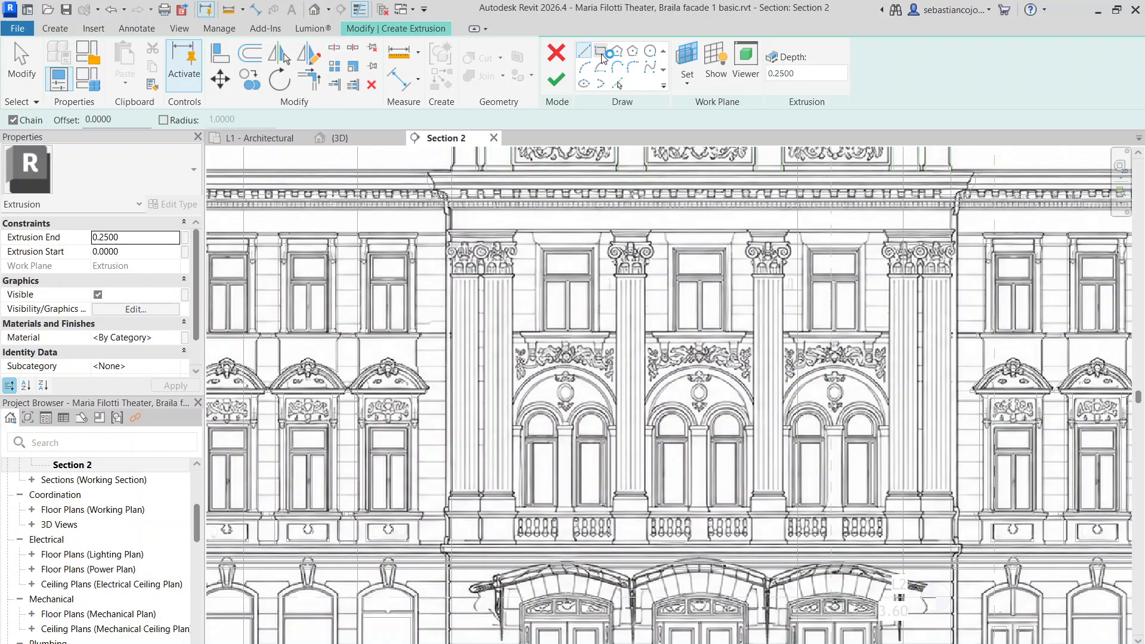
# Set the extrusion's work plane to the facade wall face
pyautogui.click(679, 83)
pyautogui.click(702, 139)
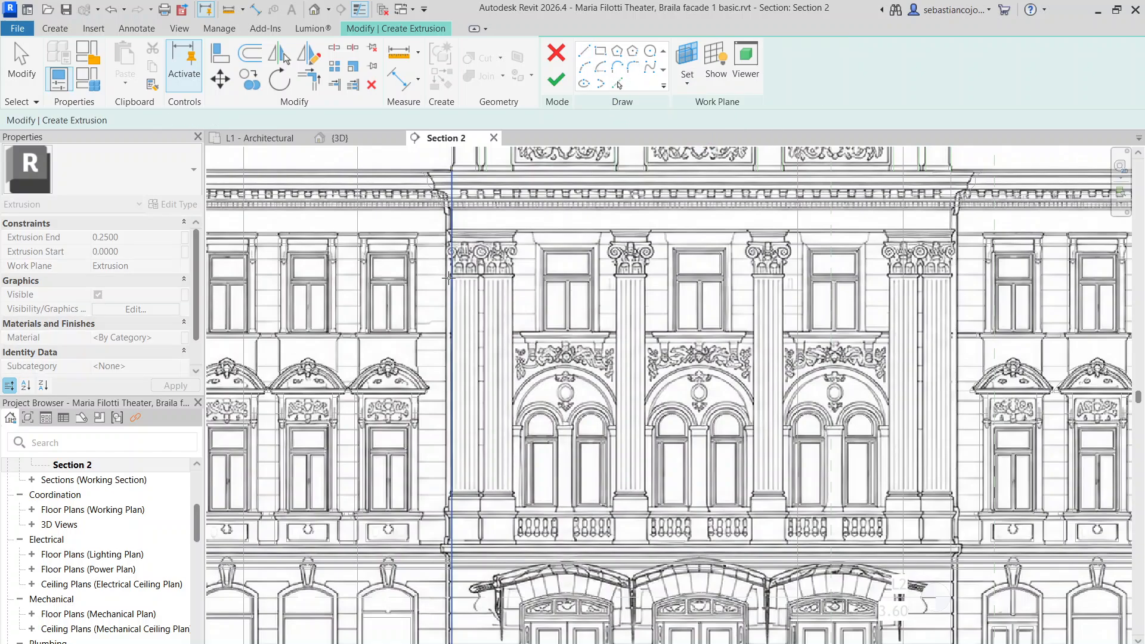
pyautogui.click(451, 279)
pyautogui.scroll(3, 462, 292)
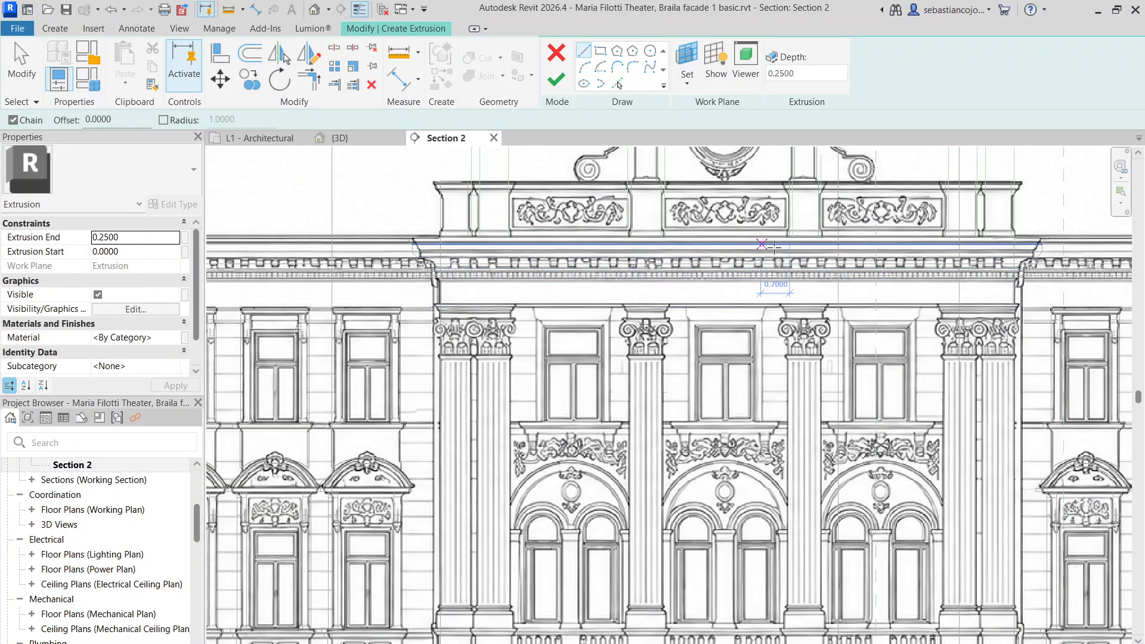
pyautogui.scroll(-2, 475, 288)
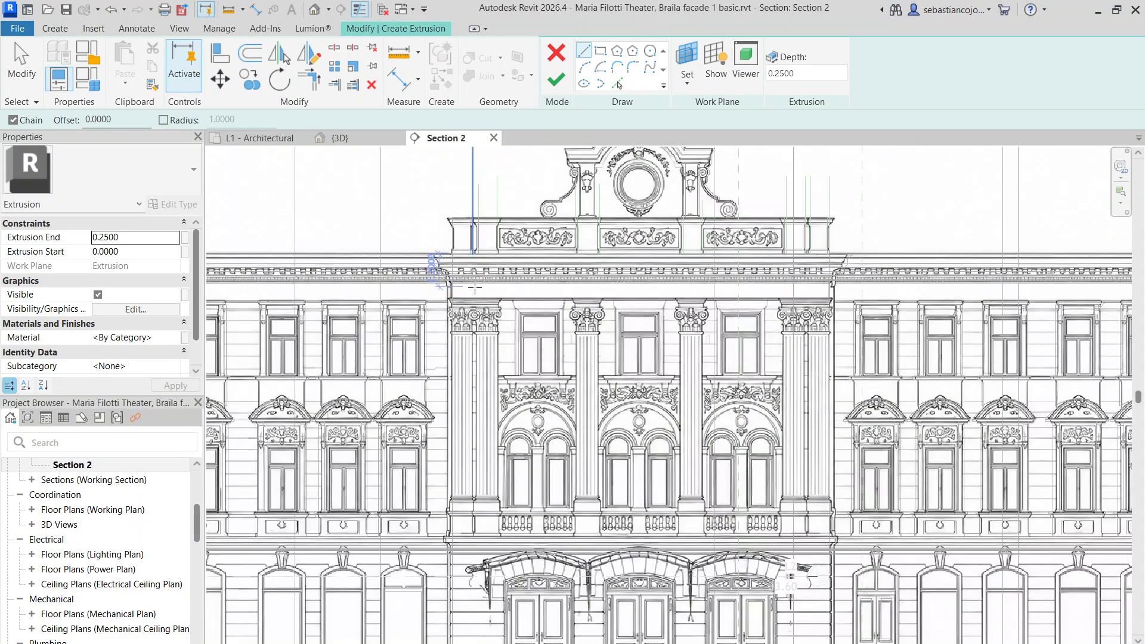
pyautogui.scroll(3, 442, 298)
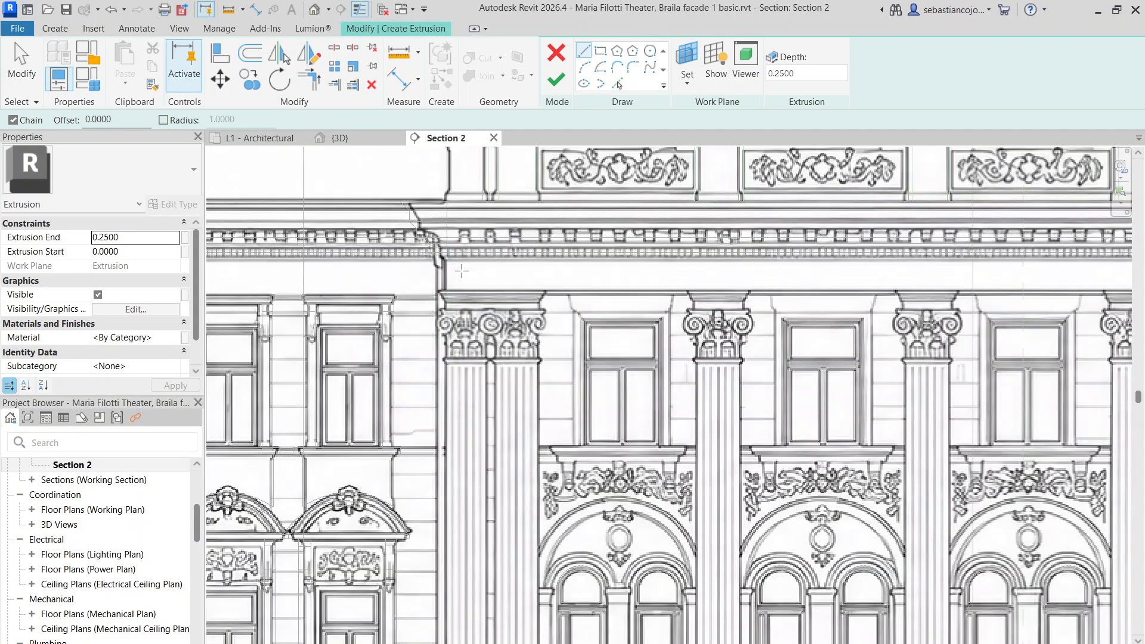
# Sketch a 13.9551-wide rectangle along the cornice band from its end corner to the far corner
pyautogui.click(444, 255)
pyautogui.scroll(2, 444, 253)
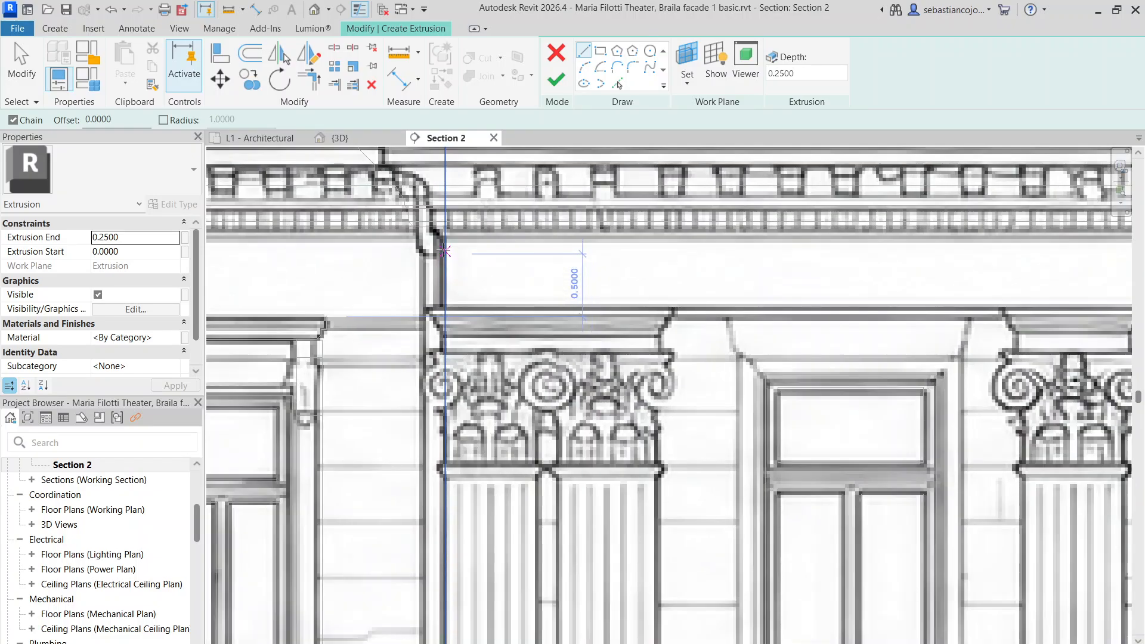
pyautogui.click(444, 234)
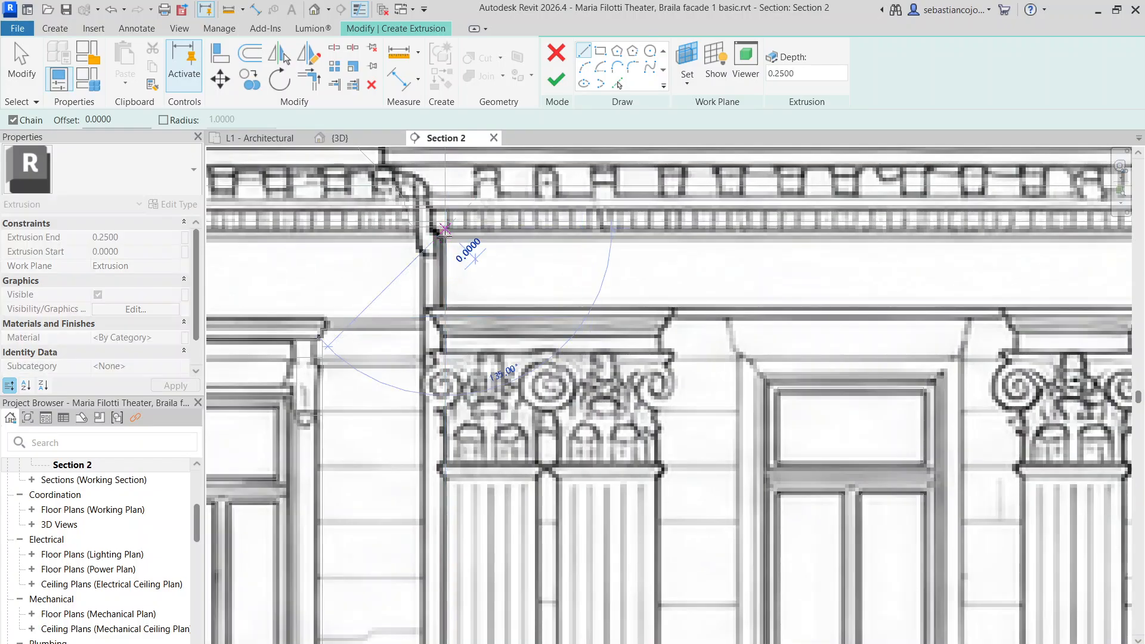
pyautogui.click(598, 53)
pyautogui.click(445, 231)
pyautogui.scroll(-3, 445, 231)
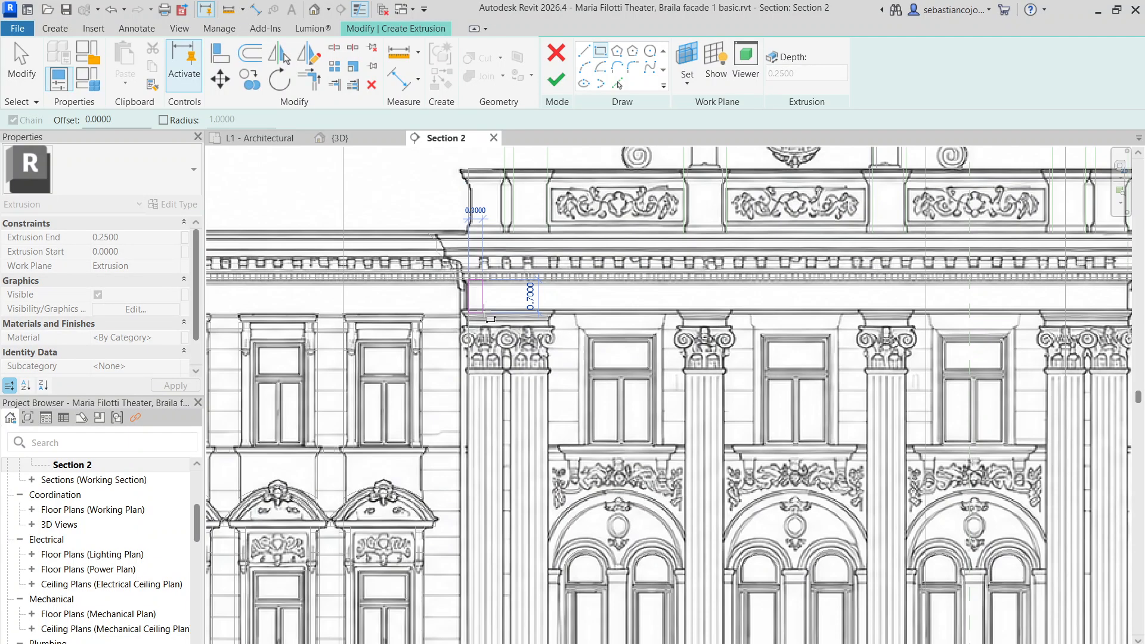
pyautogui.scroll(3, 826, 298)
pyautogui.scroll(3, 825, 295)
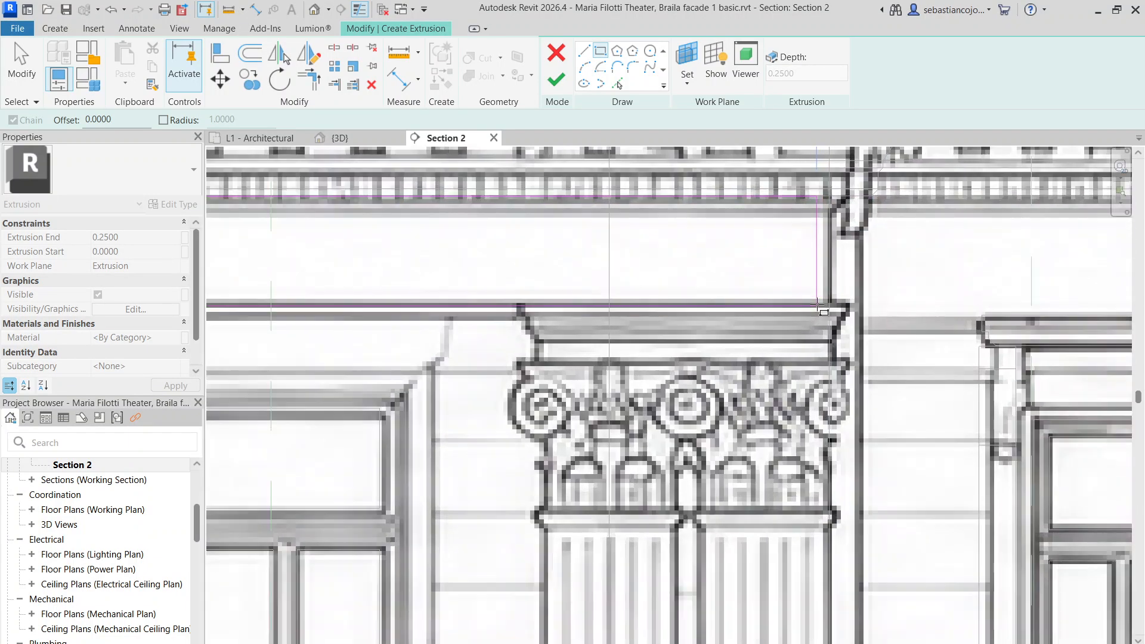
pyautogui.click(831, 297)
pyautogui.scroll(-5, 831, 297)
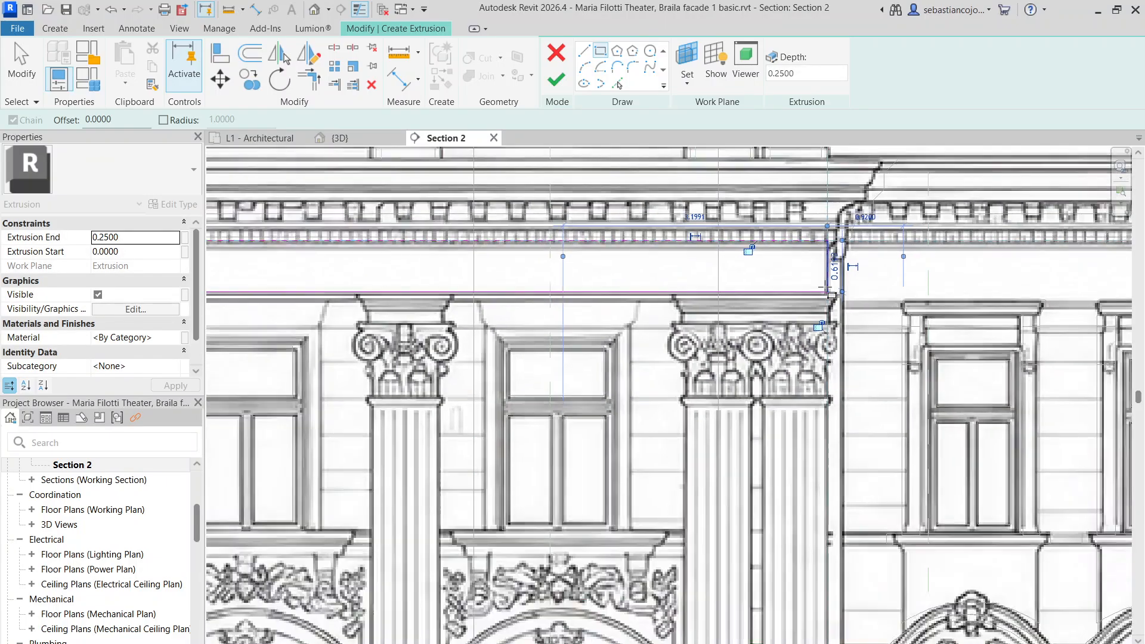
pyautogui.press('Escape')
# Finish the extrusion sketch and copy the cornice extrusion onto the top of the pilaster capital
pyautogui.click(555, 83)
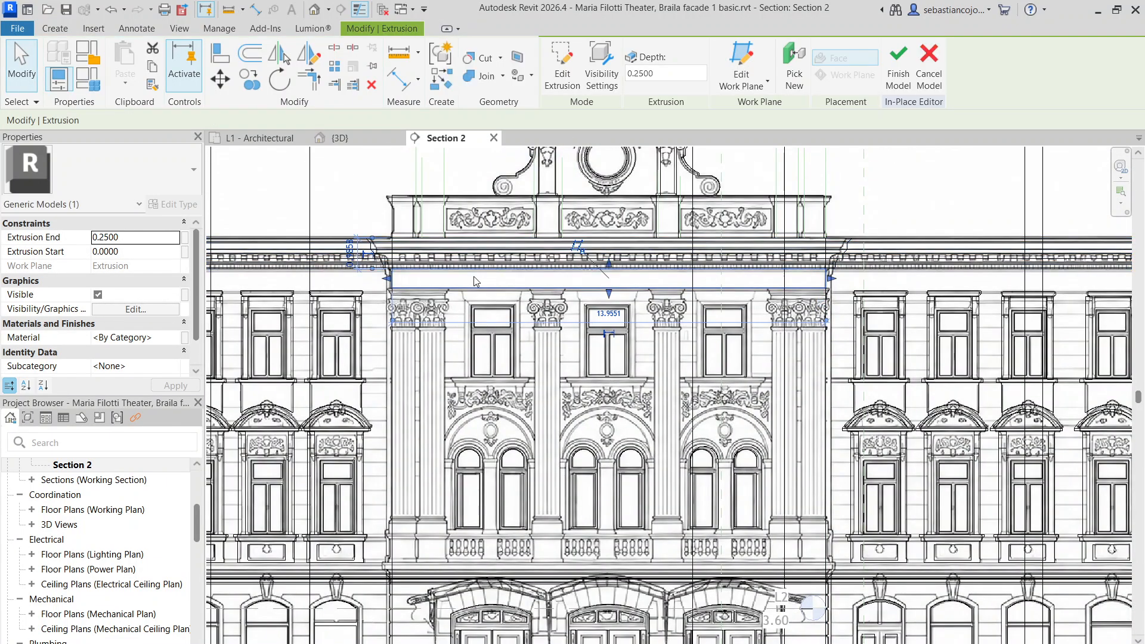
pyautogui.scroll(3, 471, 275)
pyautogui.click(250, 79)
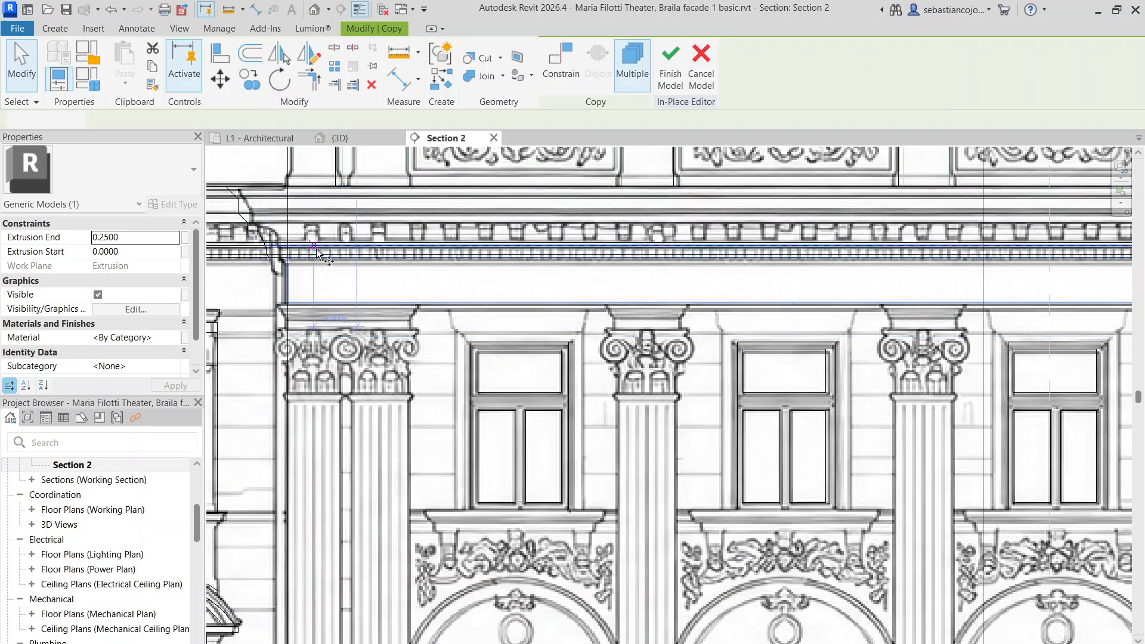
pyautogui.scroll(3, 287, 258)
pyautogui.click(287, 257)
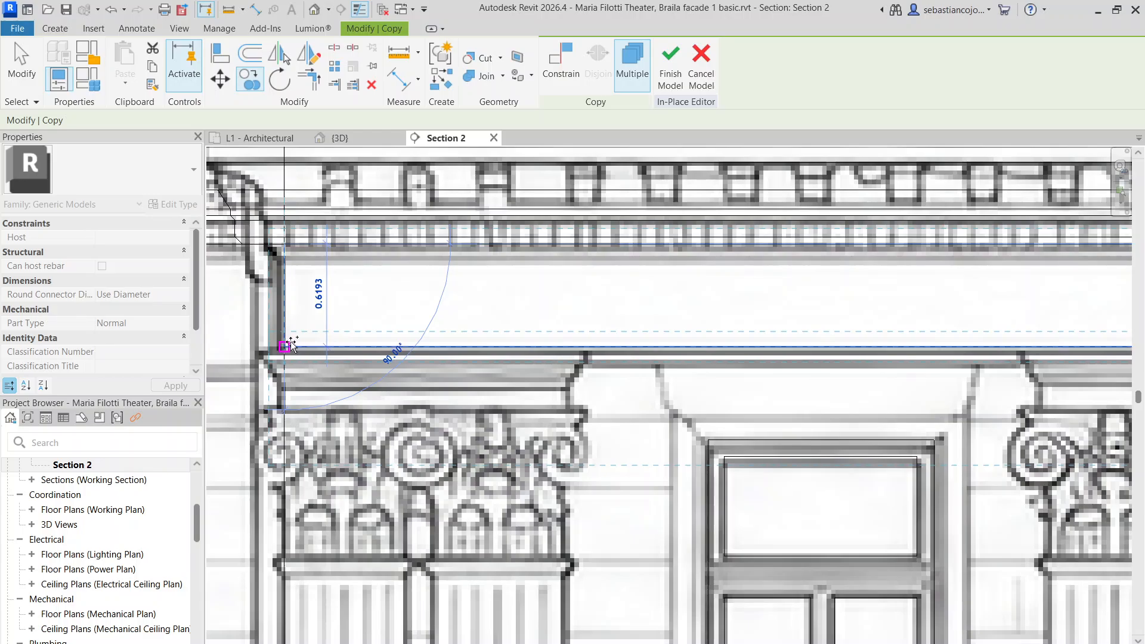
pyautogui.scroll(-3, 378, 349)
pyautogui.click(378, 349)
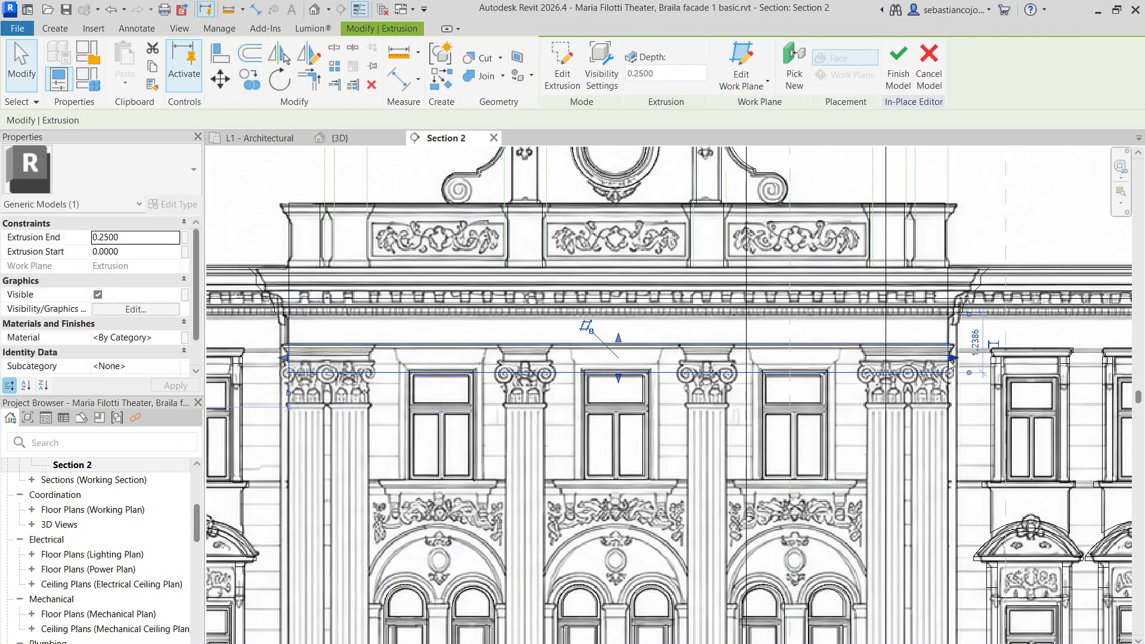
# Resize the copied extrusion with its shape handles to match the capital's abacus slab
pyautogui.moveTo(952, 360); pyautogui.dragTo(369, 358)
pyautogui.scroll(5, 356, 361)
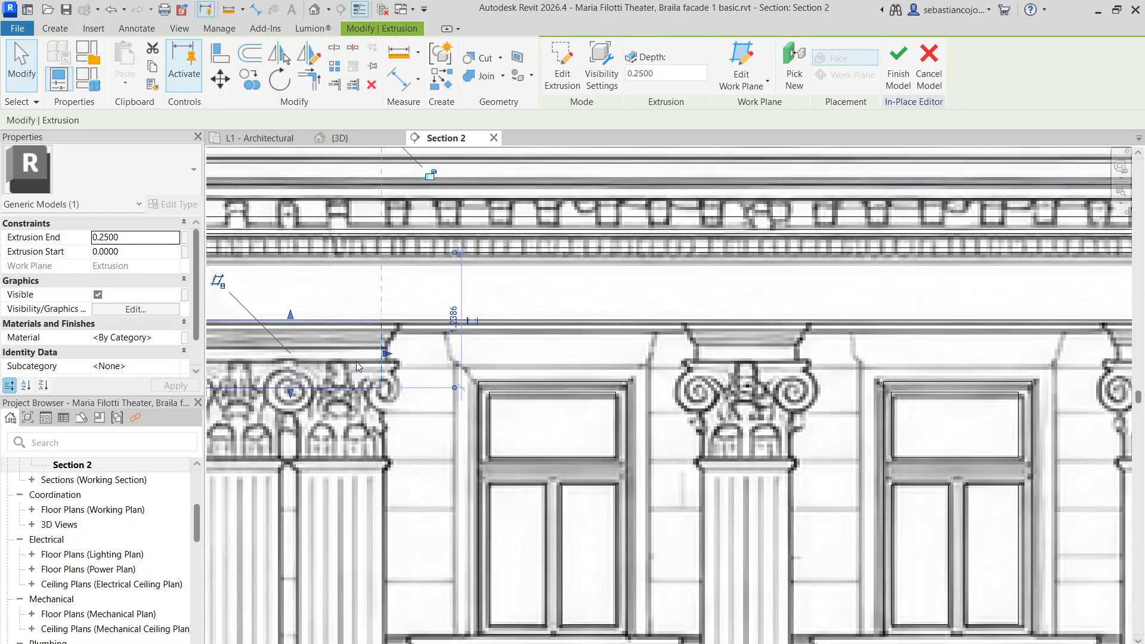
pyautogui.moveTo(269, 396); pyautogui.dragTo(322, 326)
pyautogui.scroll(-3, 325, 334)
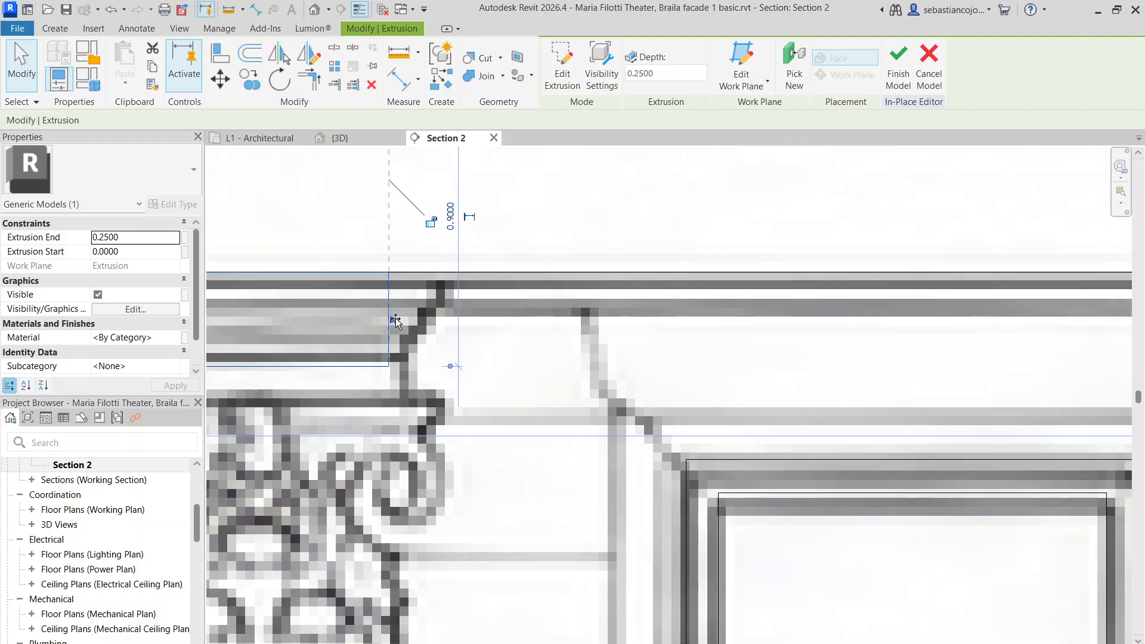
pyautogui.scroll(4, 299, 303)
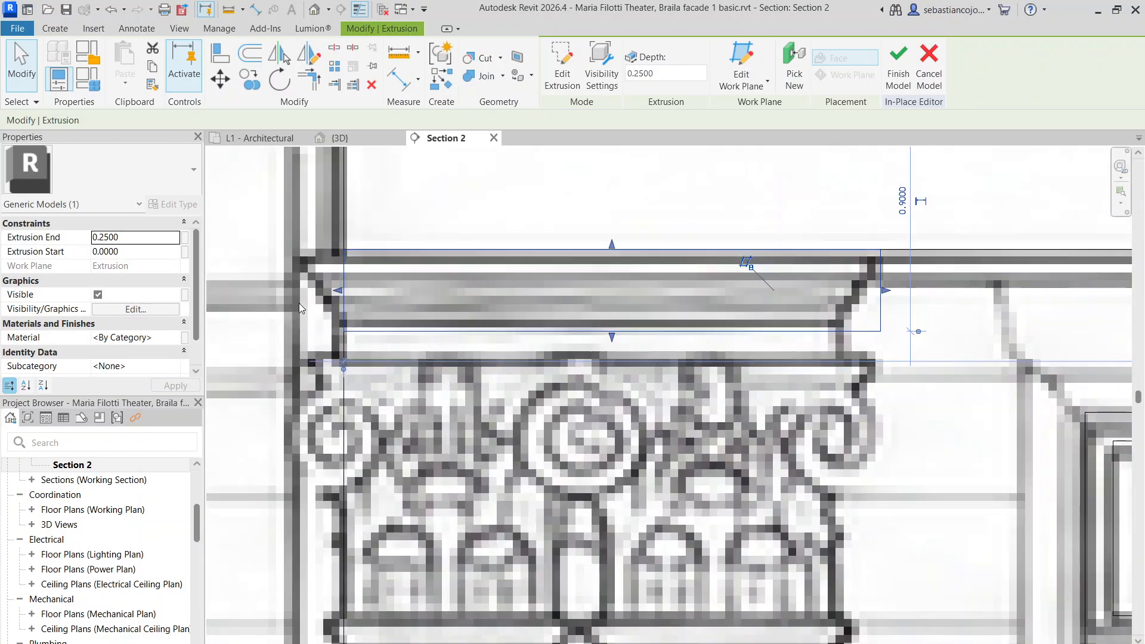
pyautogui.moveTo(316, 290); pyautogui.dragTo(346, 295)
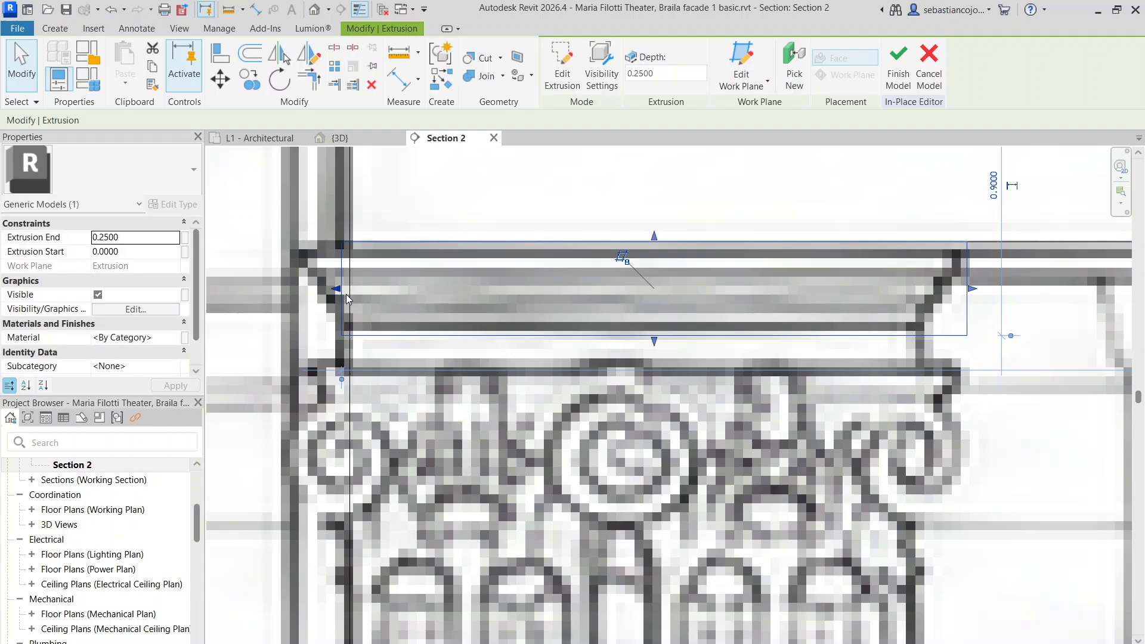
pyautogui.scroll(-3, 435, 272)
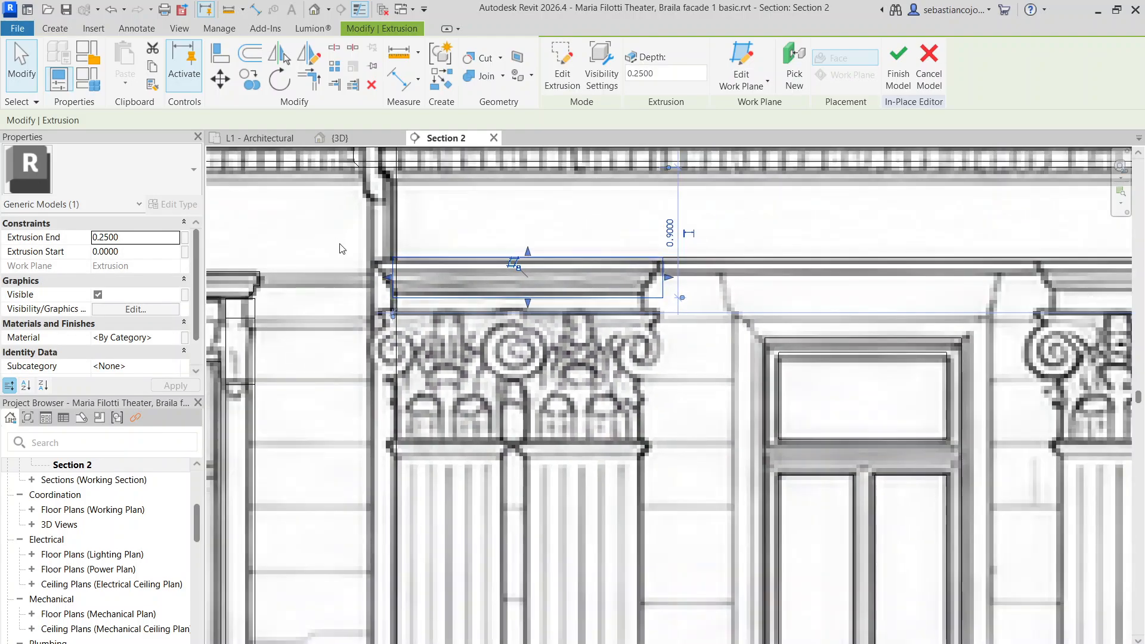
pyautogui.scroll(3, 352, 256)
pyautogui.moveTo(444, 306); pyautogui.dragTo(407, 288)
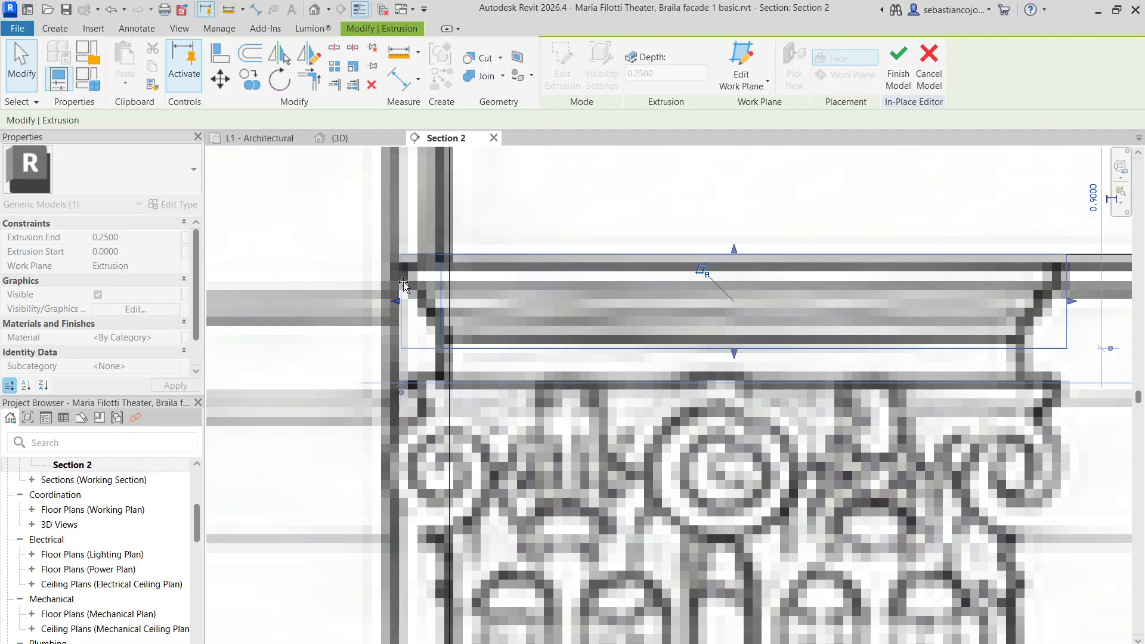
pyautogui.moveTo(445, 289); pyautogui.dragTo(447, 289)
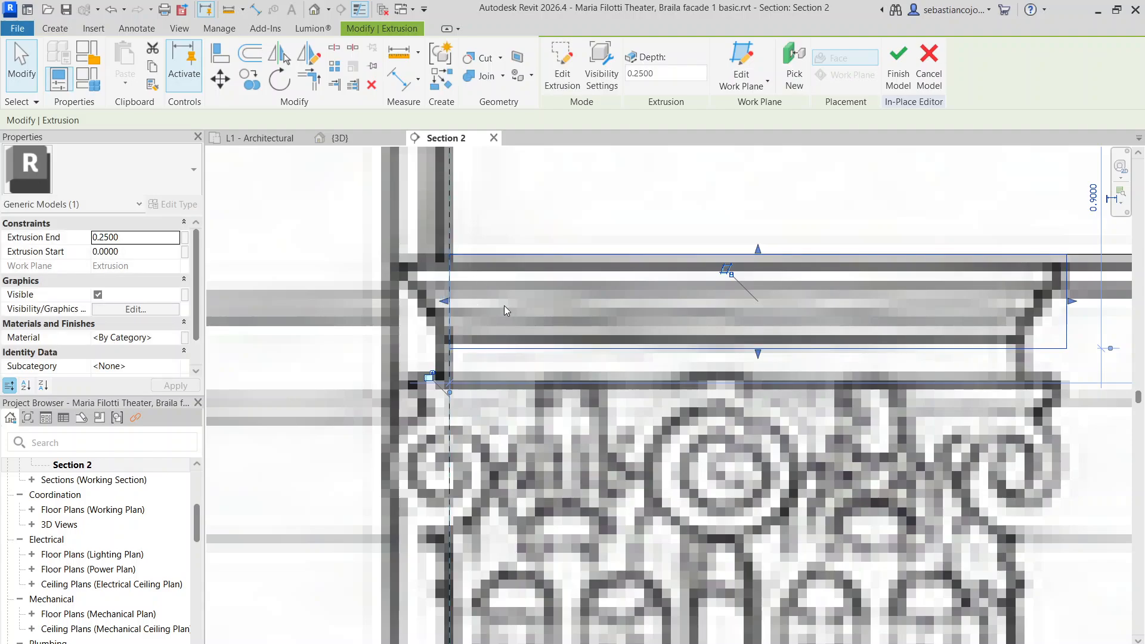
pyautogui.moveTo(445, 301); pyautogui.dragTo(398, 290)
pyautogui.moveTo(735, 355); pyautogui.dragTo(752, 289)
# Copy the abacus extrusion just below the abacus and narrow it from its right end
pyautogui.click(251, 80)
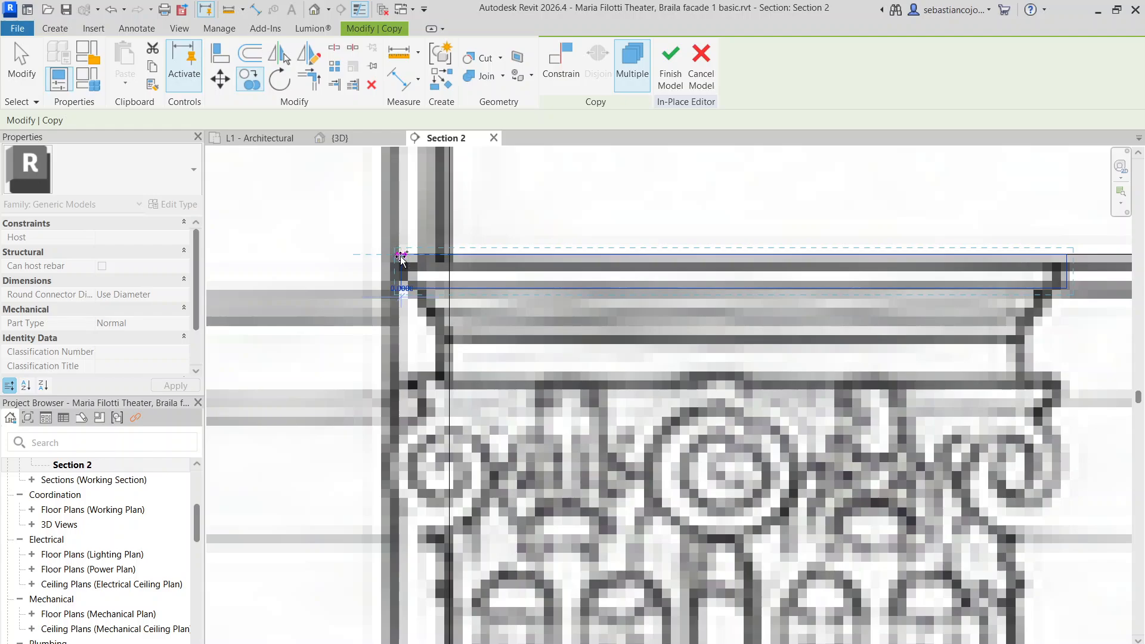
pyautogui.click(401, 269)
pyautogui.click(488, 309)
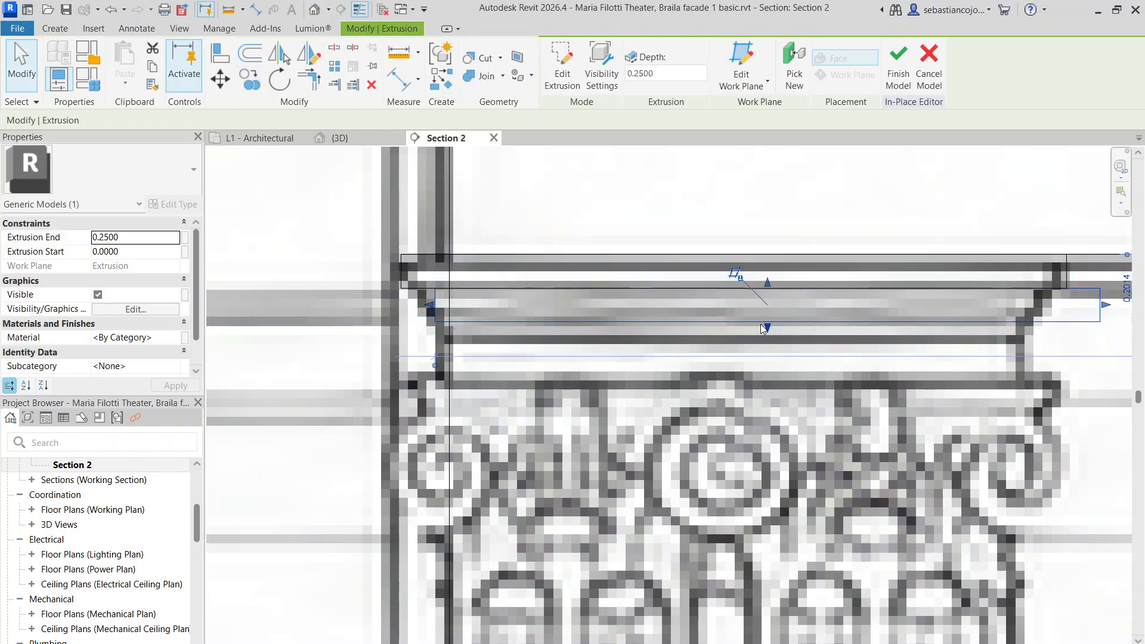
pyautogui.moveTo(757, 340); pyautogui.dragTo(547, 316, button='middle')
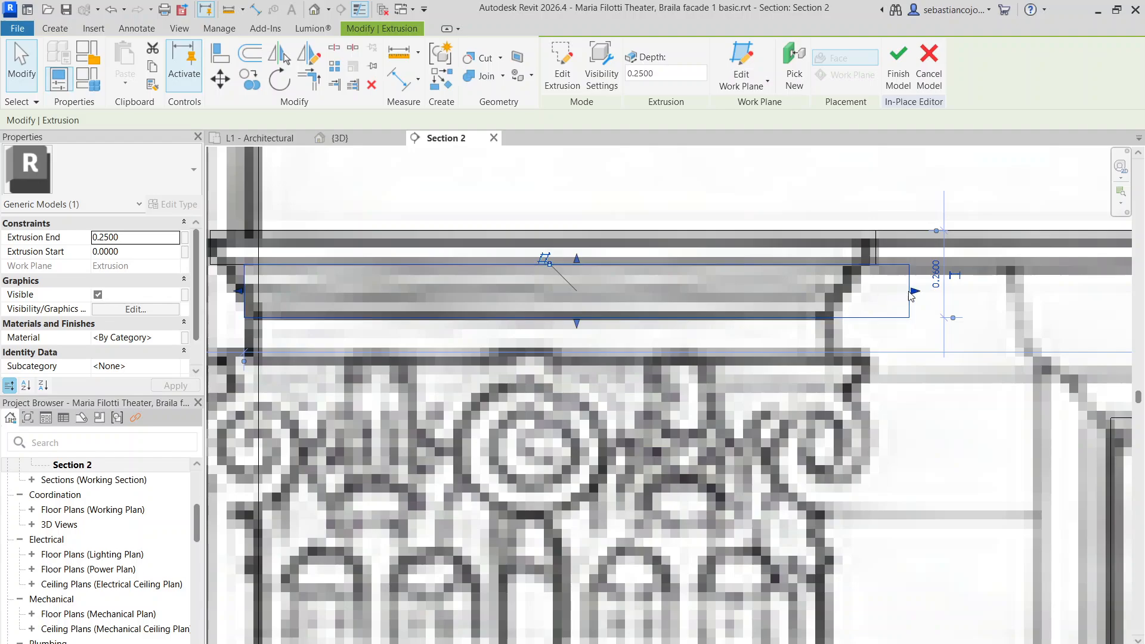
pyautogui.moveTo(916, 291); pyautogui.dragTo(832, 286)
pyautogui.scroll(-5, 805, 298)
pyautogui.click(693, 335)
pyautogui.scroll(1, 645, 298)
pyautogui.click(645, 307)
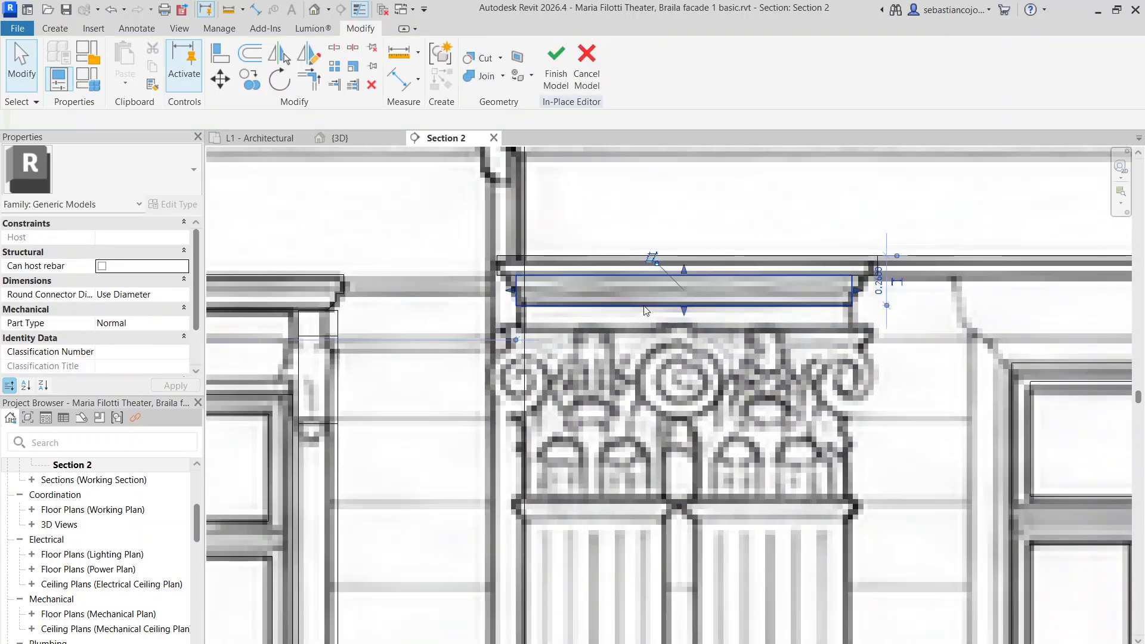
pyautogui.scroll(4, 519, 257)
# Place another copy lower on the capital and narrow it from its right end
pyautogui.click(255, 85)
pyautogui.click(518, 355)
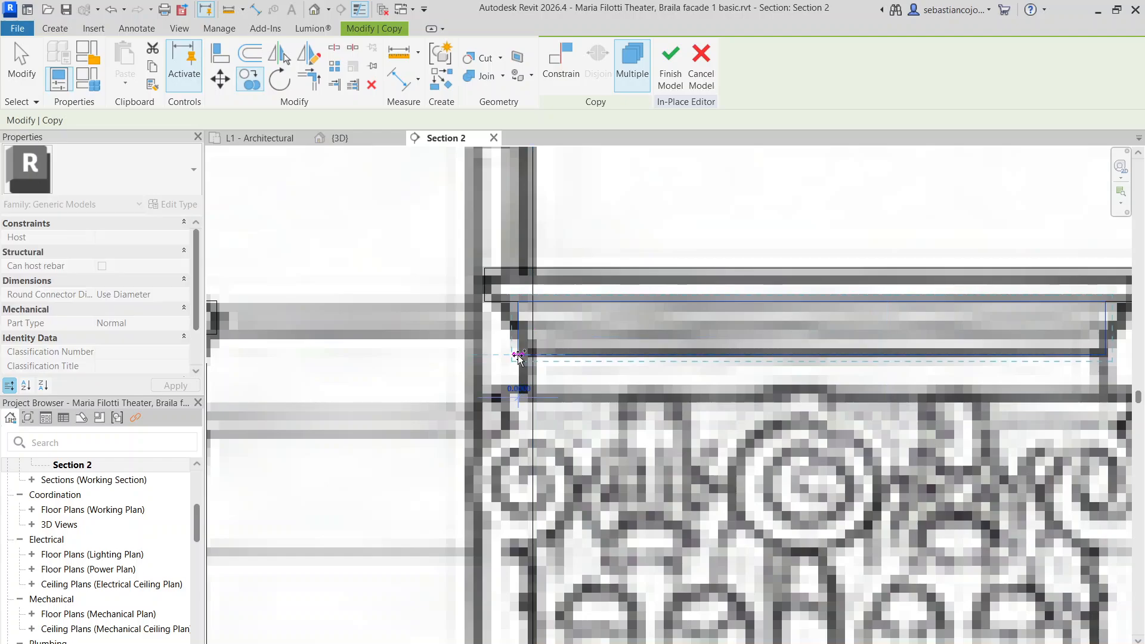
pyautogui.click(533, 388)
pyautogui.scroll(-1, 543, 344)
pyautogui.scroll(-3, 544, 344)
pyautogui.scroll(3, 638, 346)
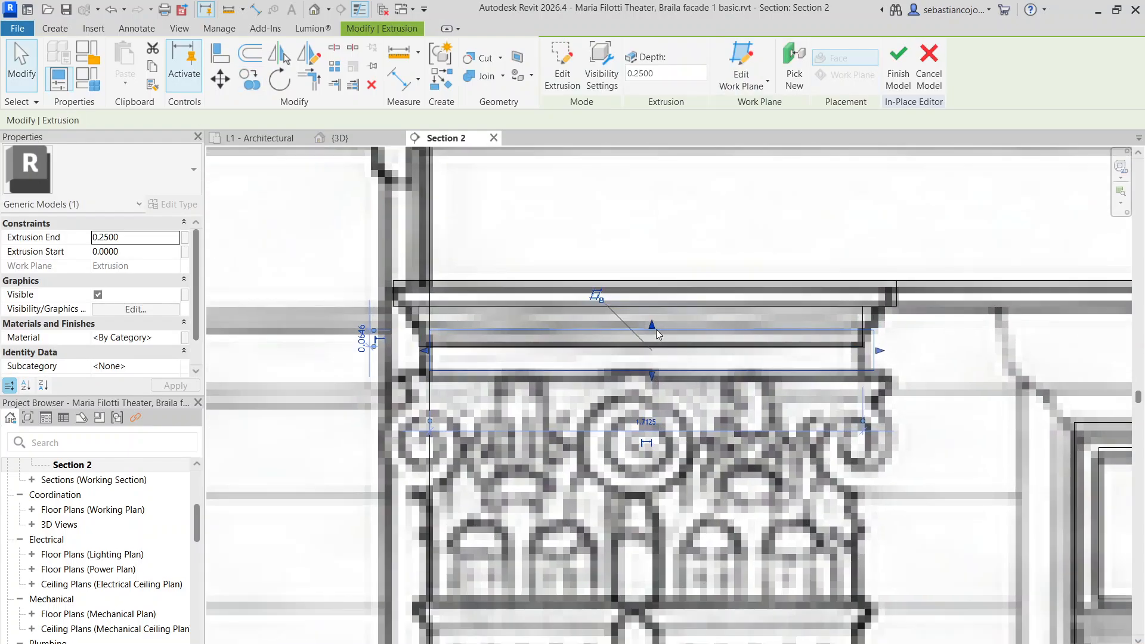
pyautogui.moveTo(871, 360); pyautogui.dragTo(855, 365)
pyautogui.scroll(-3, 855, 365)
pyautogui.click(790, 402)
pyautogui.moveTo(789, 403); pyautogui.dragTo(599, 292, button='middle')
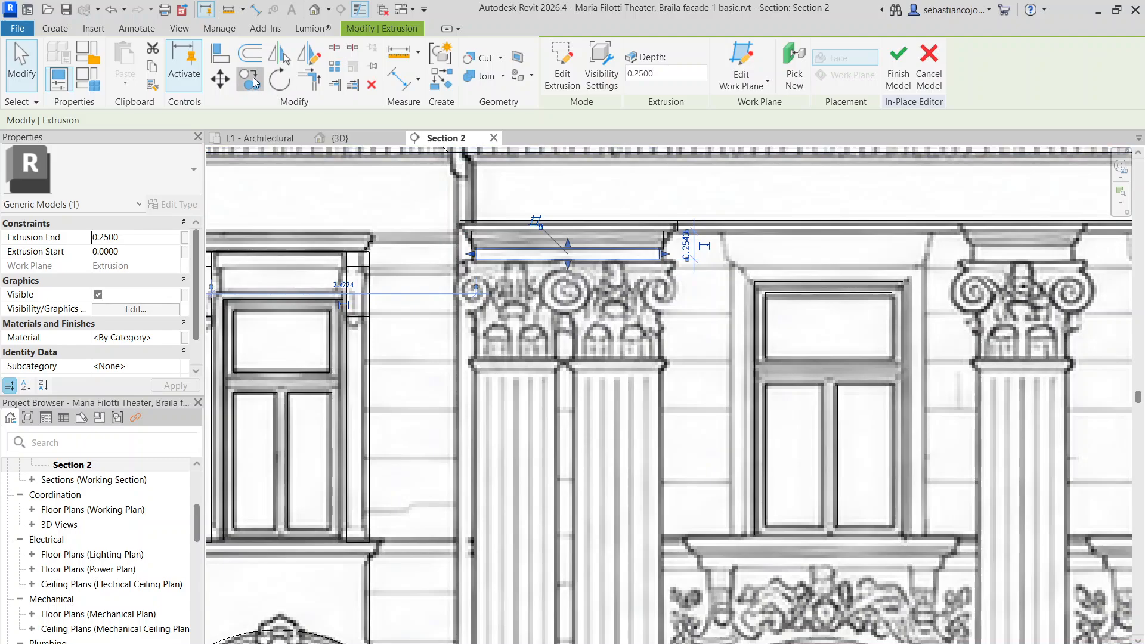
# Copy the extrusion to the capital's base with CO, then fit it to the capital's left half up over the volutes
pyautogui.press('c')
pyautogui.press('o')
pyautogui.scroll(3, 499, 256)
pyautogui.click(457, 263)
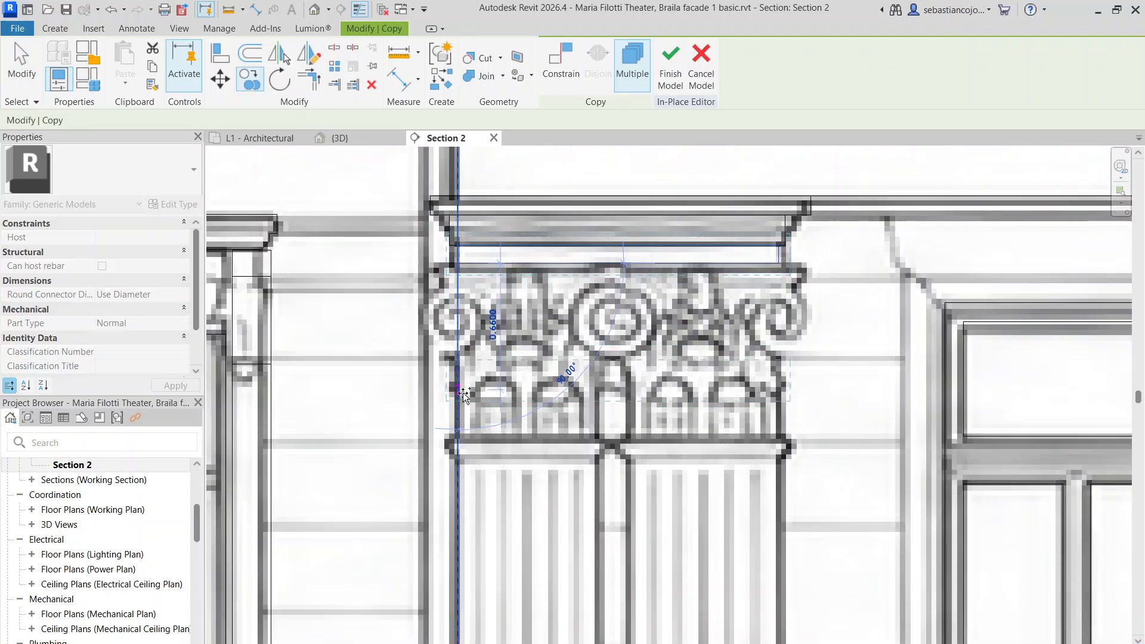
pyautogui.click(458, 431)
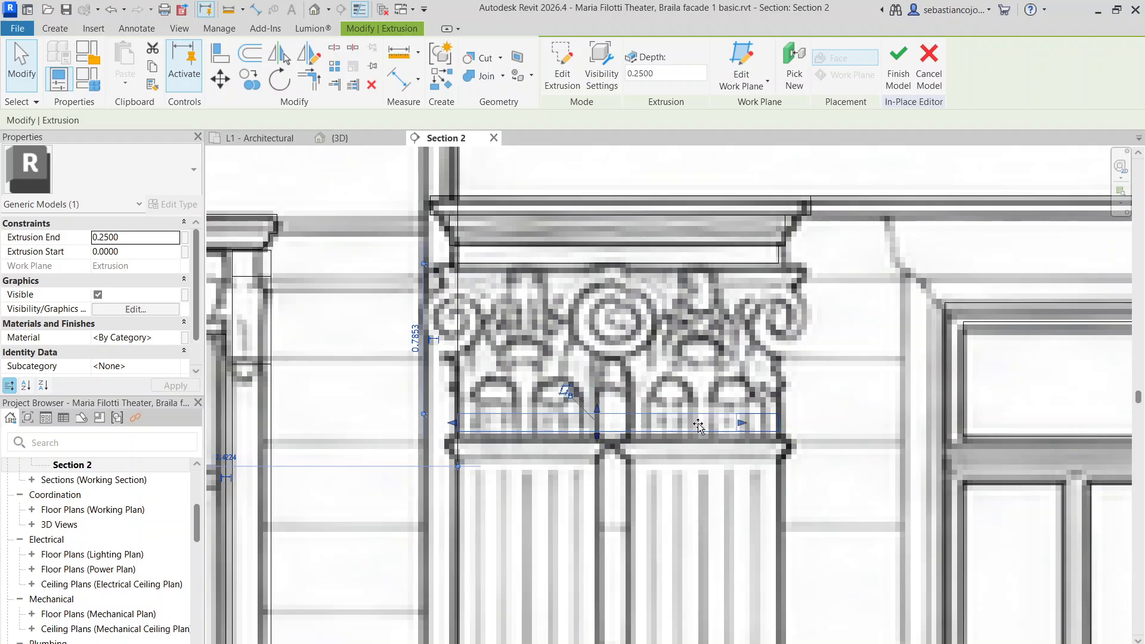
pyautogui.moveTo(699, 426); pyautogui.dragTo(596, 431)
pyautogui.moveTo(527, 409); pyautogui.dragTo(505, 261)
pyautogui.scroll(1, 467, 340)
# Edit the capital-body extrusion's profile and shorten its left line downward
pyautogui.press('Escape')
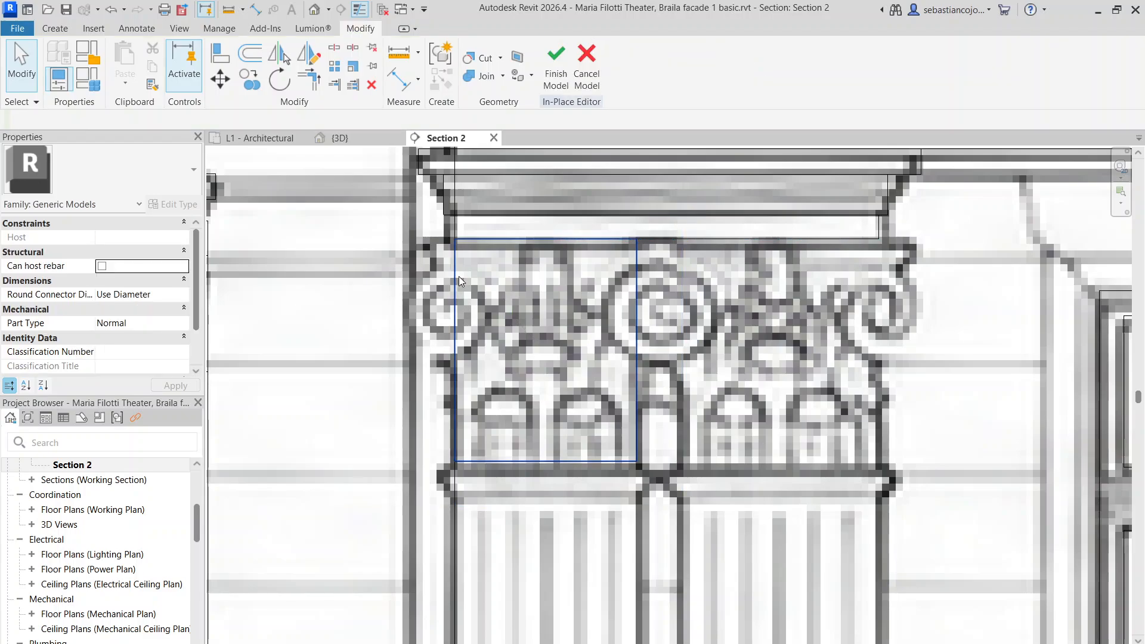
pyautogui.click(457, 275)
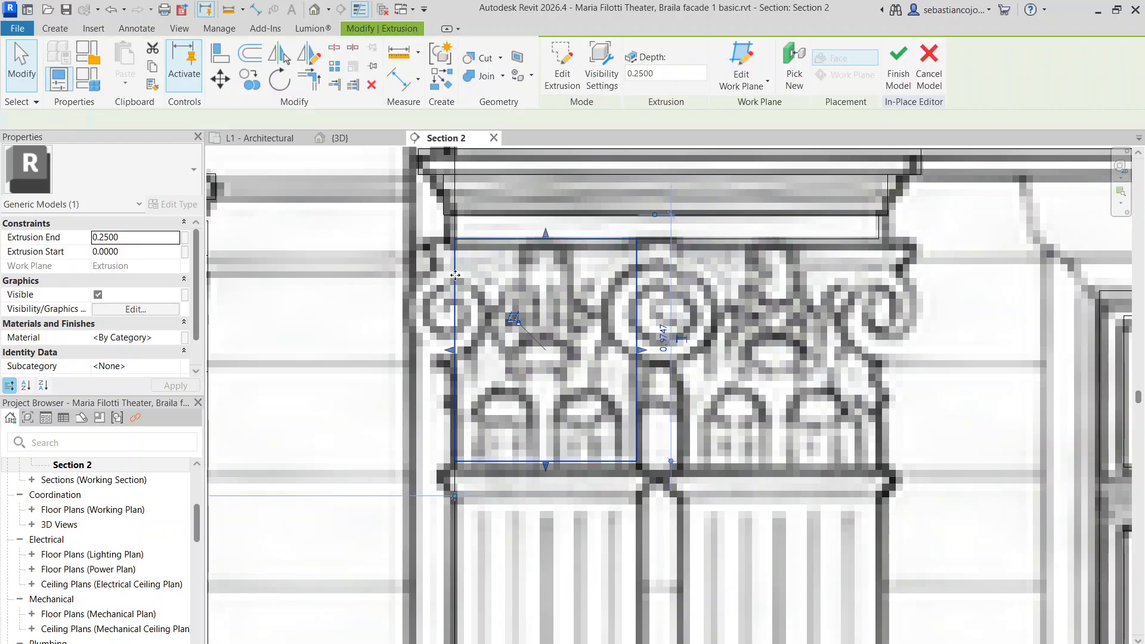
pyautogui.doubleClick(455, 275)
pyautogui.moveTo(456, 245)
pyautogui.mouseDown()
pyautogui.moveTo(454, 370)
pyautogui.moveTo(455, 360)
pyautogui.mouseUp()
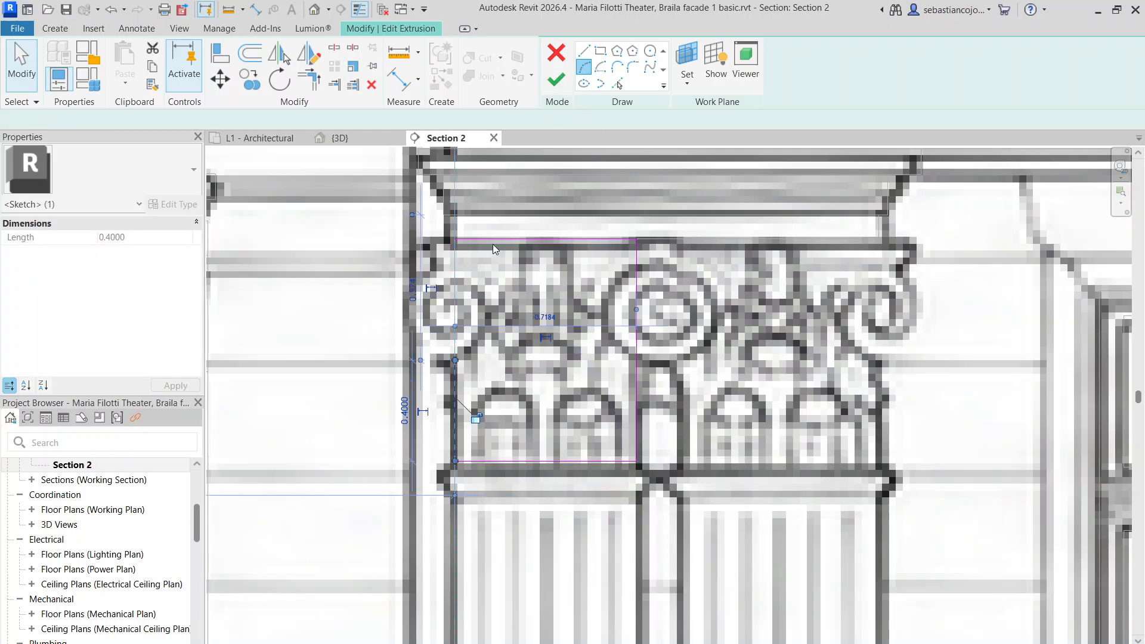
# Draw chained volute arcs from the left line's top to the profile corner, plus a small arc
pyautogui.click(432, 269)
pyautogui.click(454, 360)
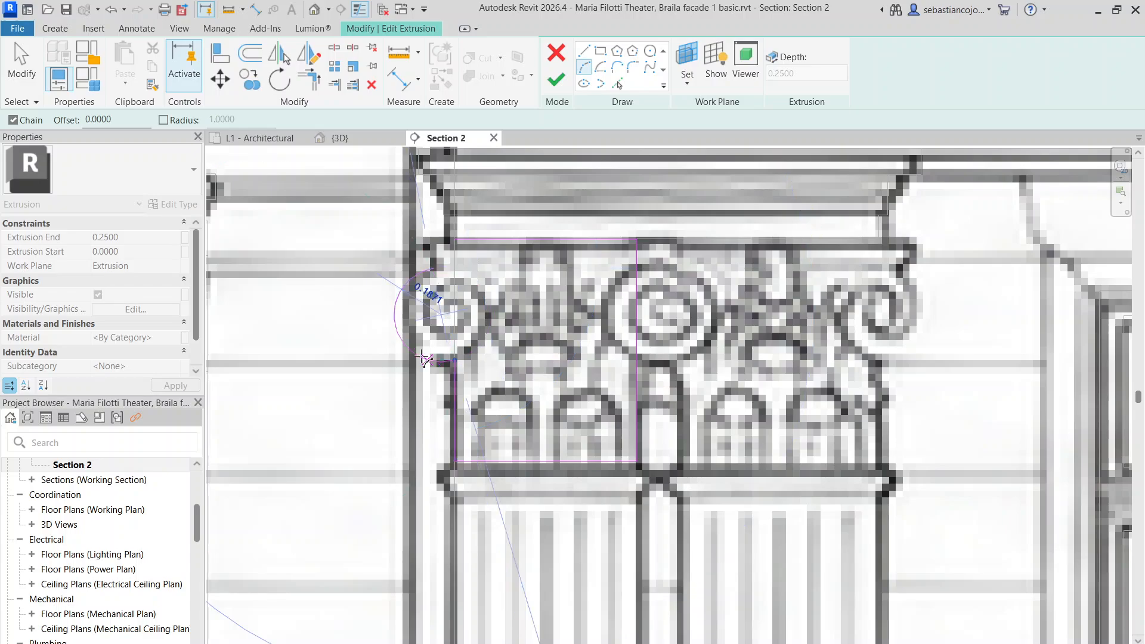
pyautogui.scroll(2, 446, 265)
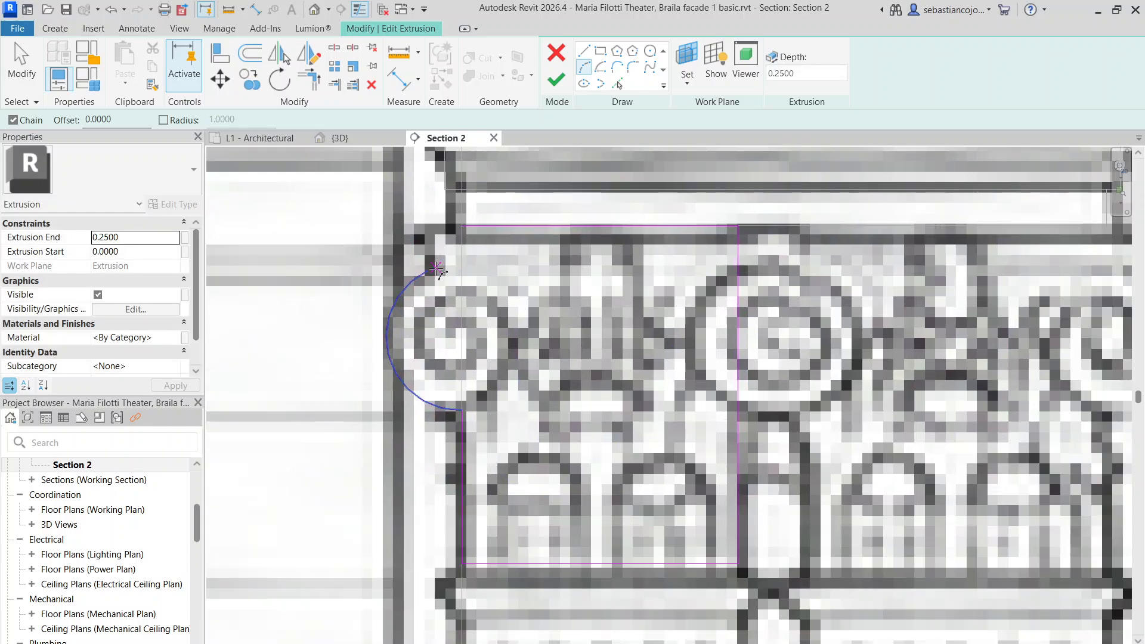
pyautogui.click(463, 232)
pyautogui.scroll(1, 462, 227)
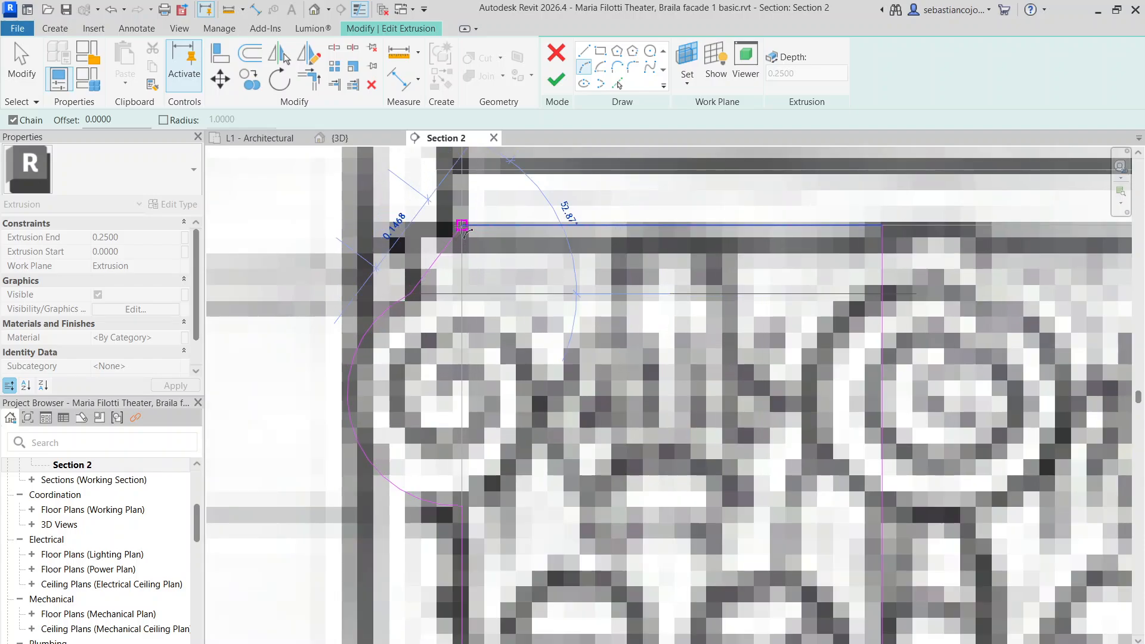
pyautogui.click(462, 227)
pyautogui.scroll(-1, 448, 284)
pyautogui.scroll(-1, 439, 277)
pyautogui.scroll(2, 431, 260)
pyautogui.click(431, 260)
pyautogui.press('Escape')
pyautogui.press('Escape')
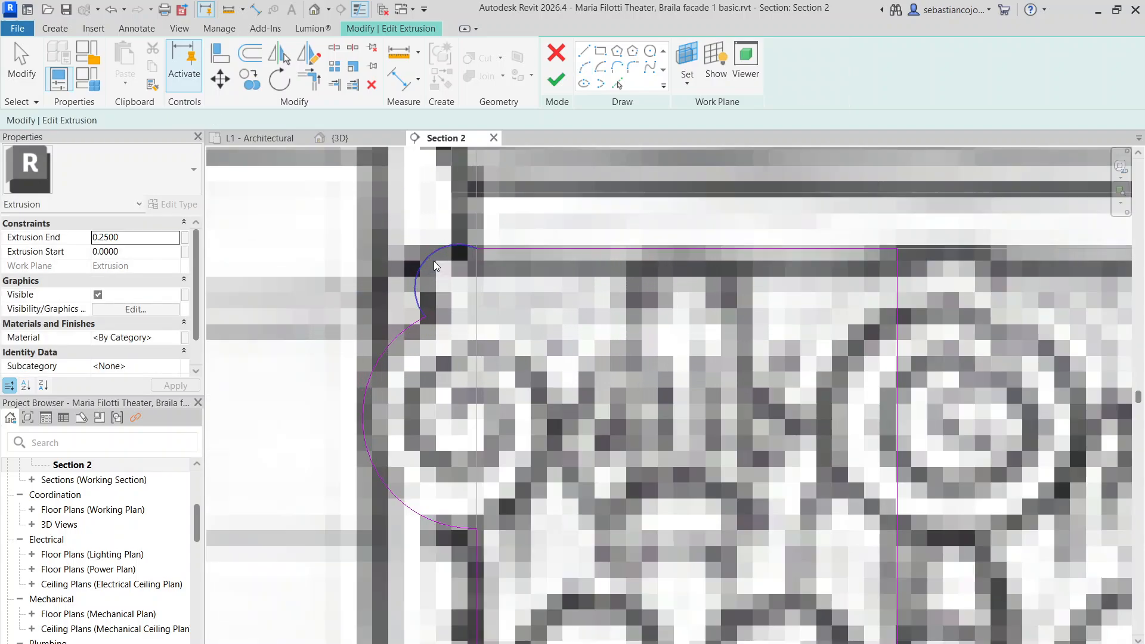
# Enlarge the small arc's radius to 0.0921
pyautogui.click(425, 267)
pyautogui.moveTo(425, 268); pyautogui.dragTo(432, 269)
pyautogui.scroll(-2, 433, 269)
pyautogui.press('Escape')
# Shorten the sketch's vertical edge by lowering its top
pyautogui.scroll(-2, 467, 299)
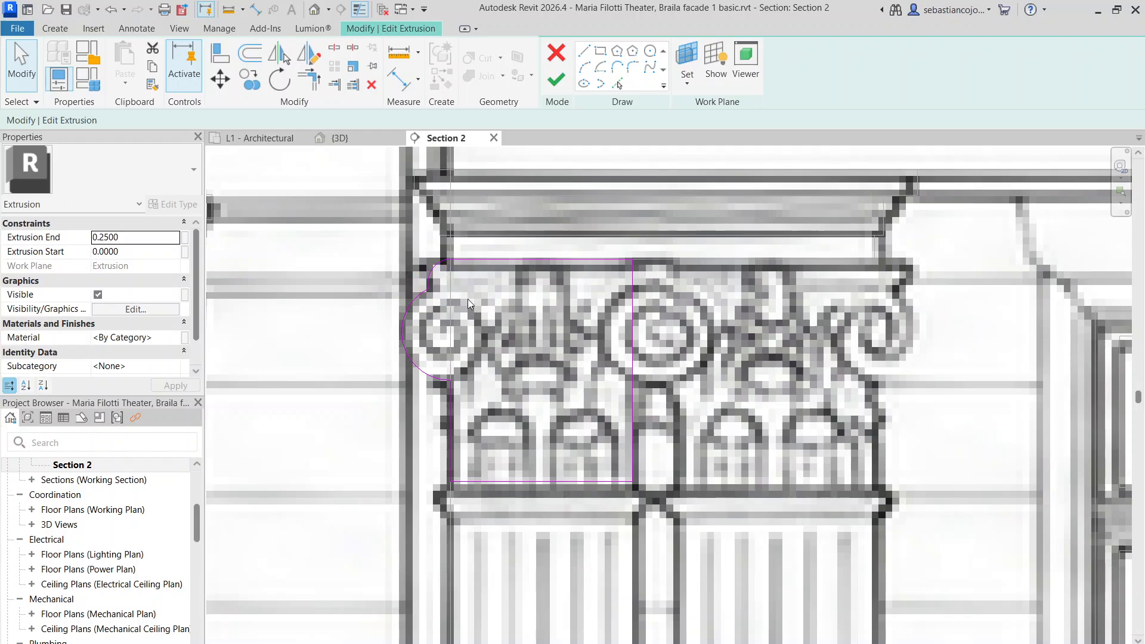
pyautogui.scroll(3, 496, 316)
pyautogui.scroll(-2, 521, 277)
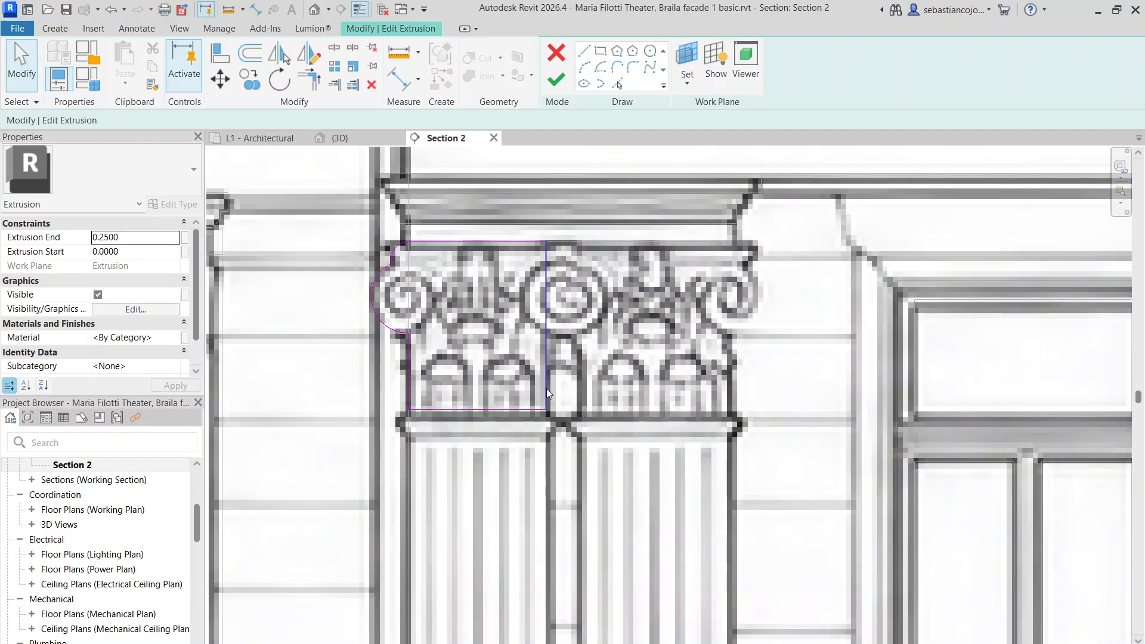
pyautogui.click(546, 389)
pyautogui.moveTo(546, 242); pyautogui.dragTo(546, 336)
pyautogui.scroll(2, 555, 309)
pyautogui.press('Escape')
pyautogui.scroll(-2, 546, 324)
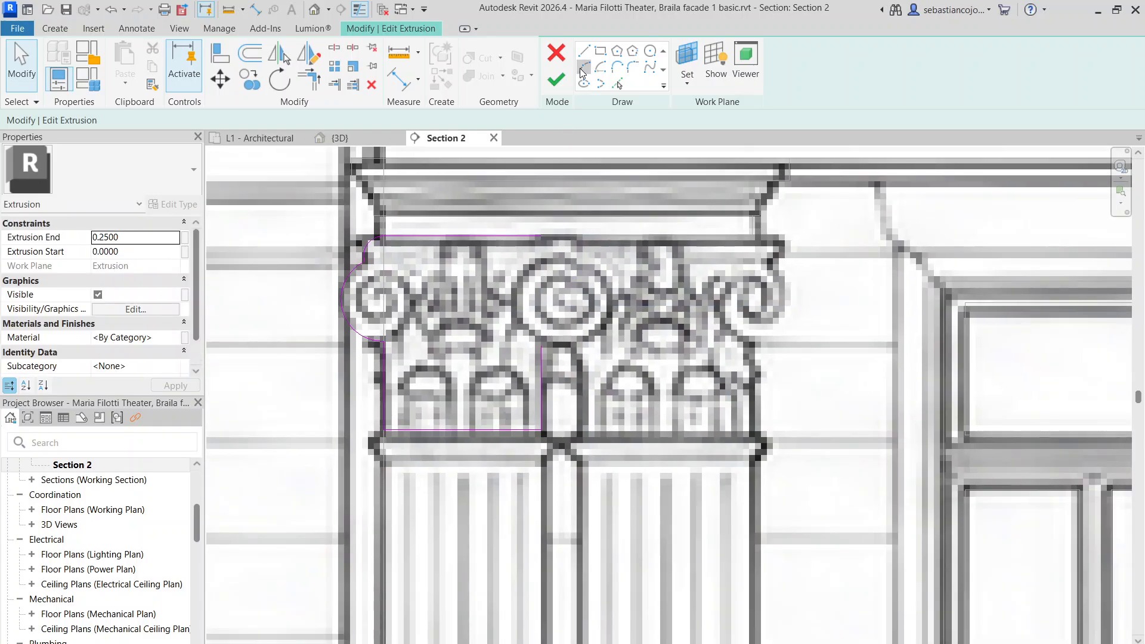
# Try the start-end-radius arc tool, then cancel back to editing the sketch
pyautogui.click(583, 68)
pyautogui.scroll(-3, 557, 262)
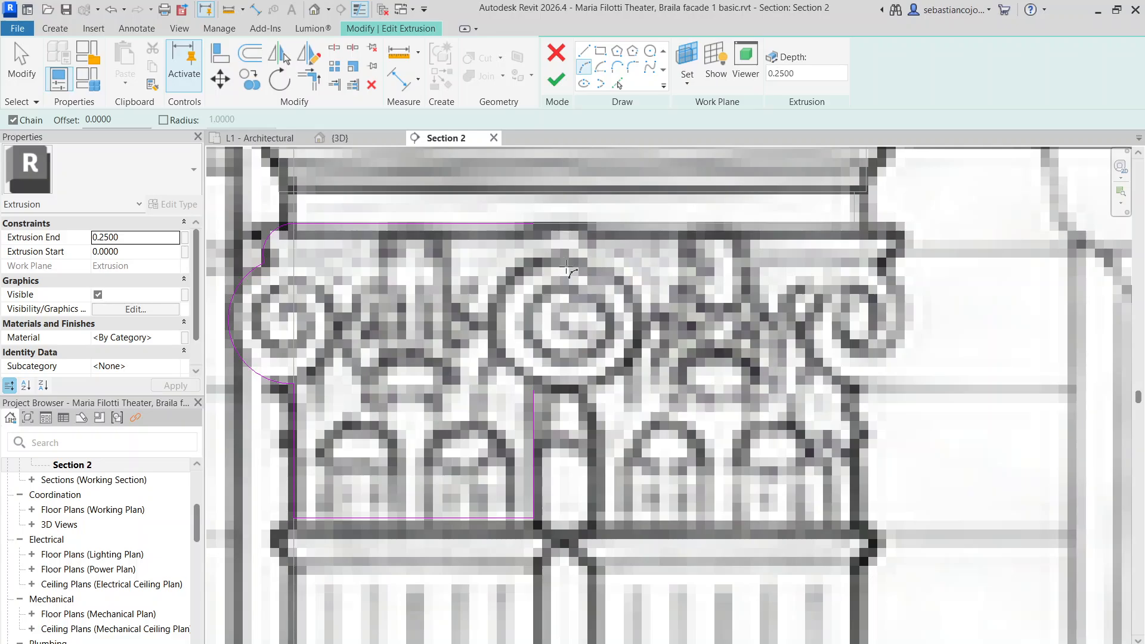
pyautogui.scroll(-3, 584, 295)
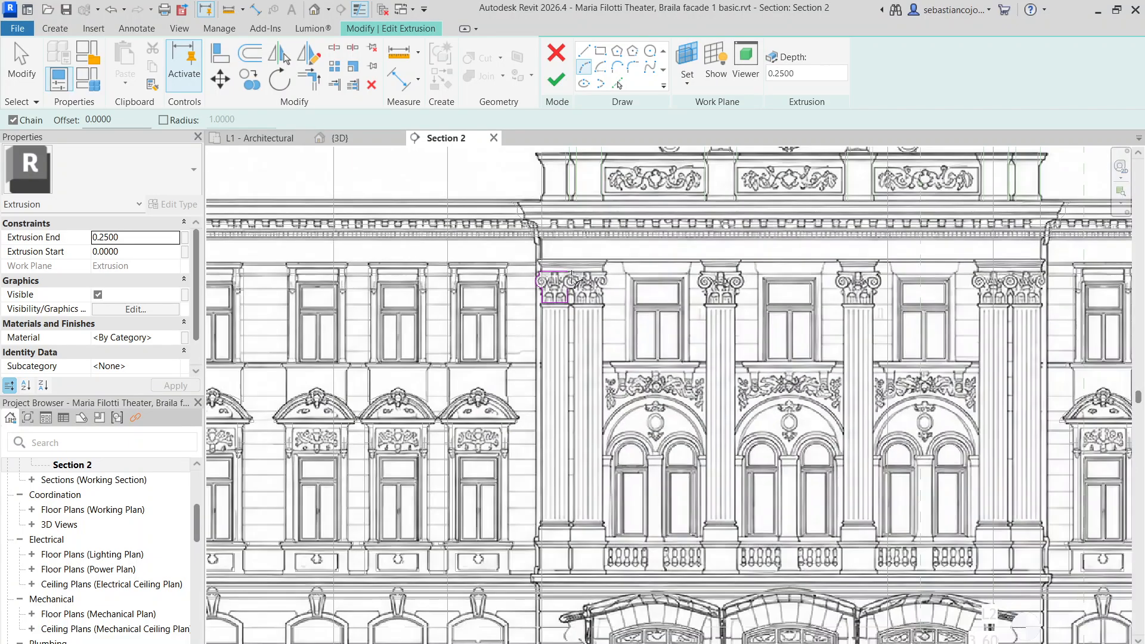
pyautogui.scroll(4, 600, 287)
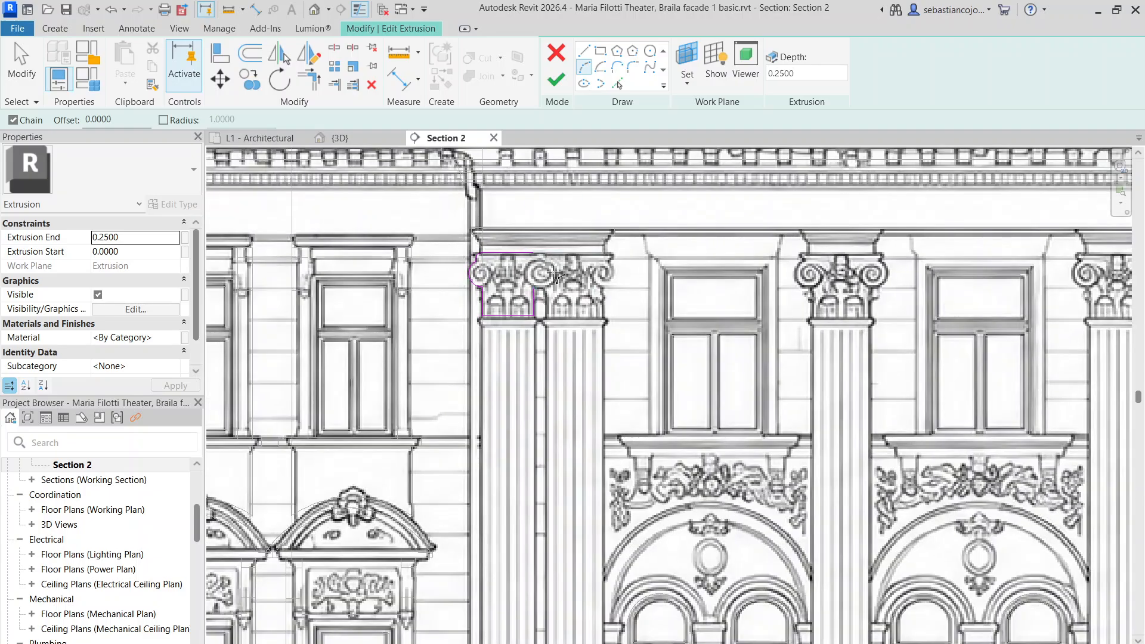
pyautogui.scroll(-2, 555, 273)
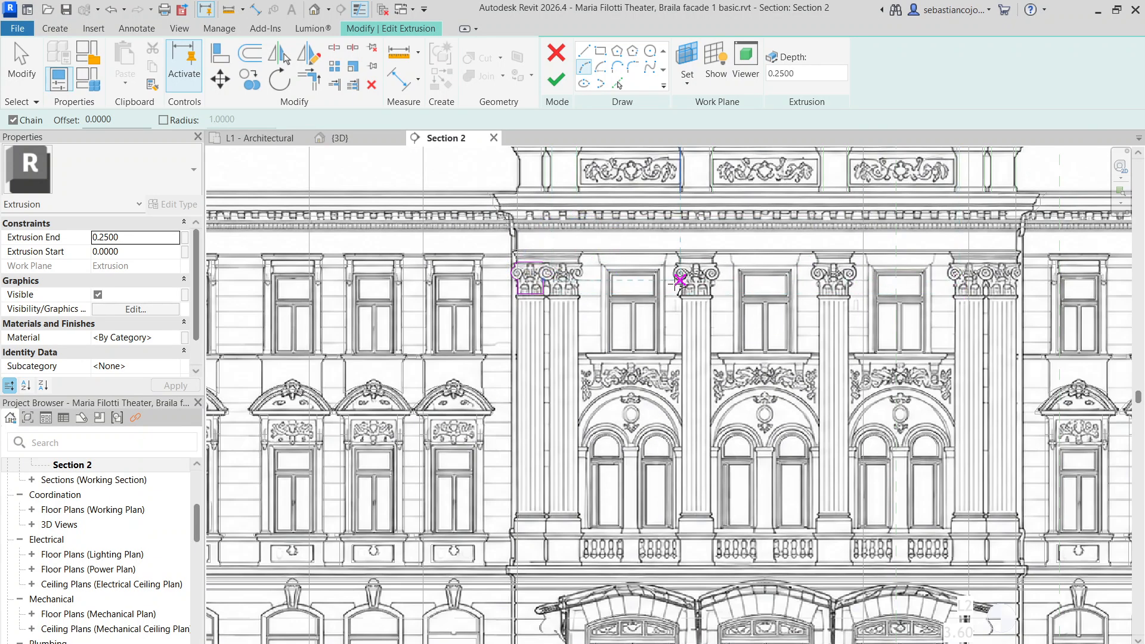
pyautogui.scroll(5, 534, 266)
pyautogui.scroll(3, 533, 250)
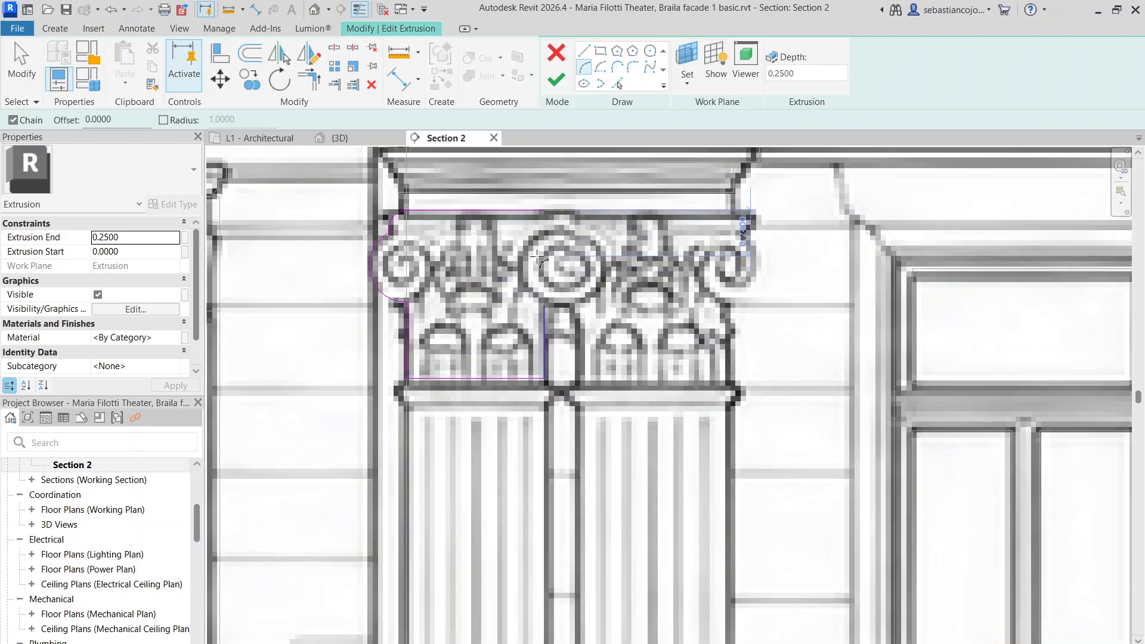
pyautogui.press('Escape')
pyautogui.press('Escape')
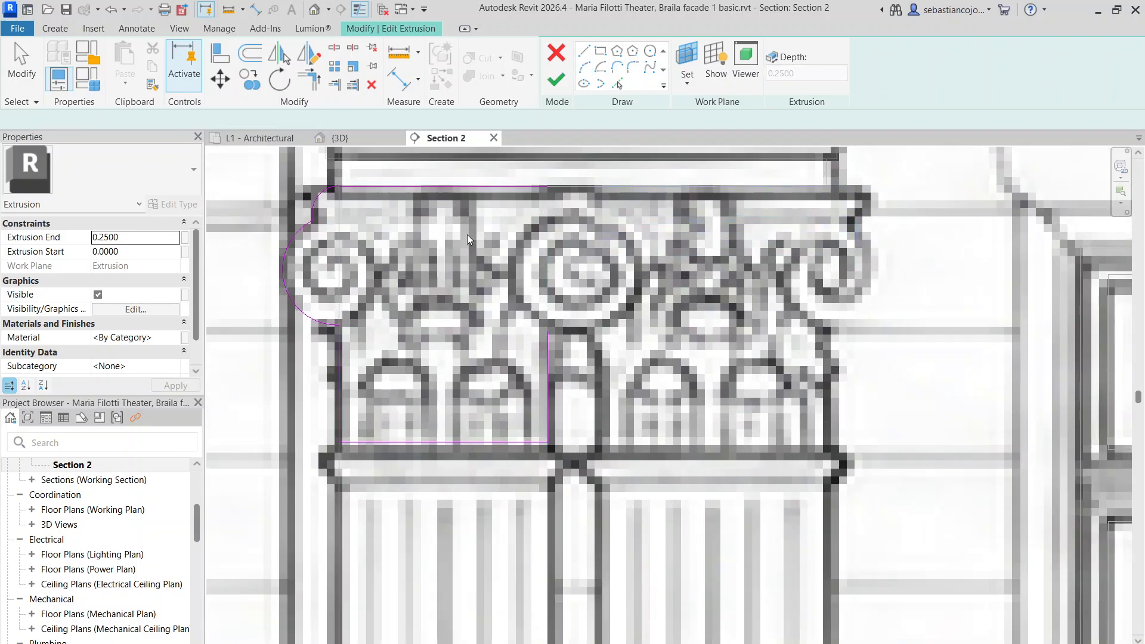
# Mirror the left arc and its vertical edge as a copy and move it onto the central volute
pyautogui.moveTo(242, 159); pyautogui.dragTo(348, 328)
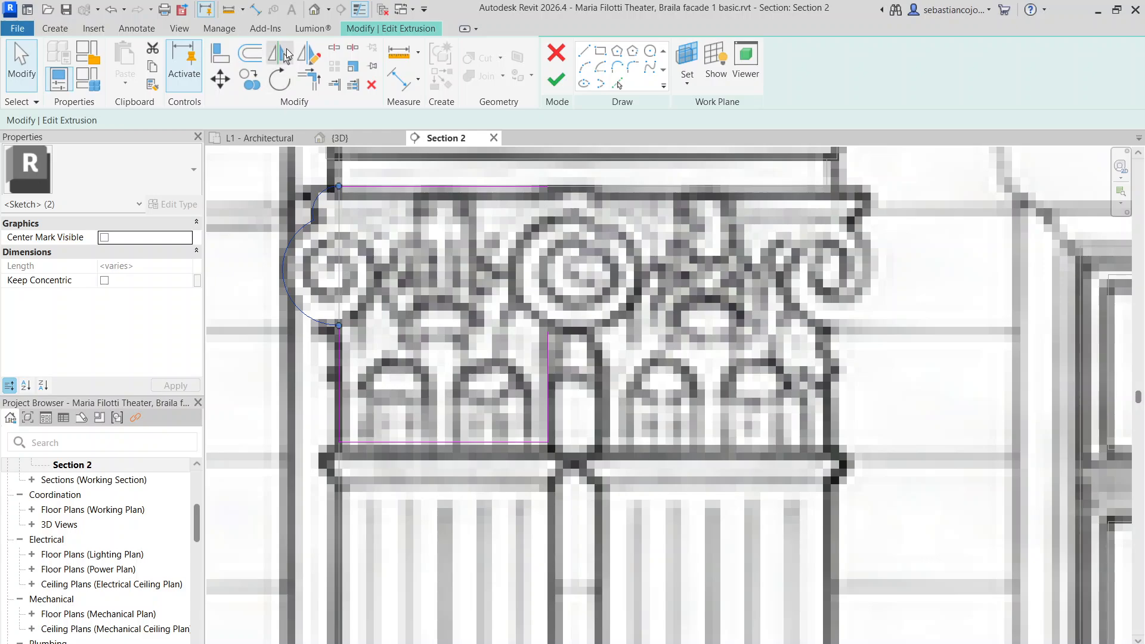
pyautogui.click(308, 53)
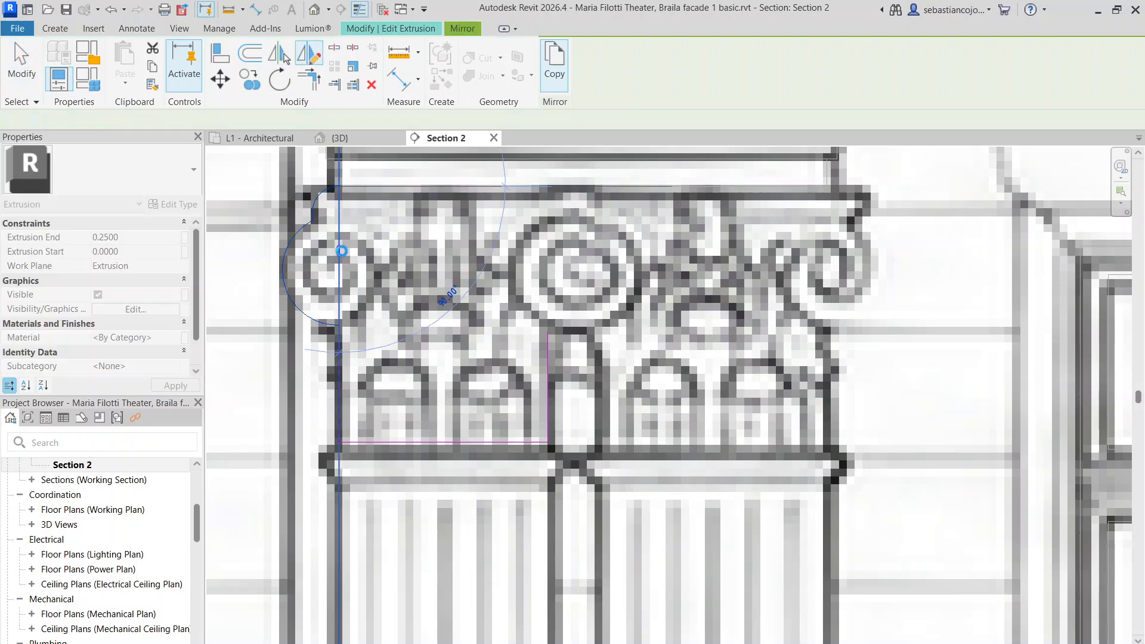
pyautogui.click(341, 251)
pyautogui.moveTo(377, 218); pyautogui.dragTo(565, 233)
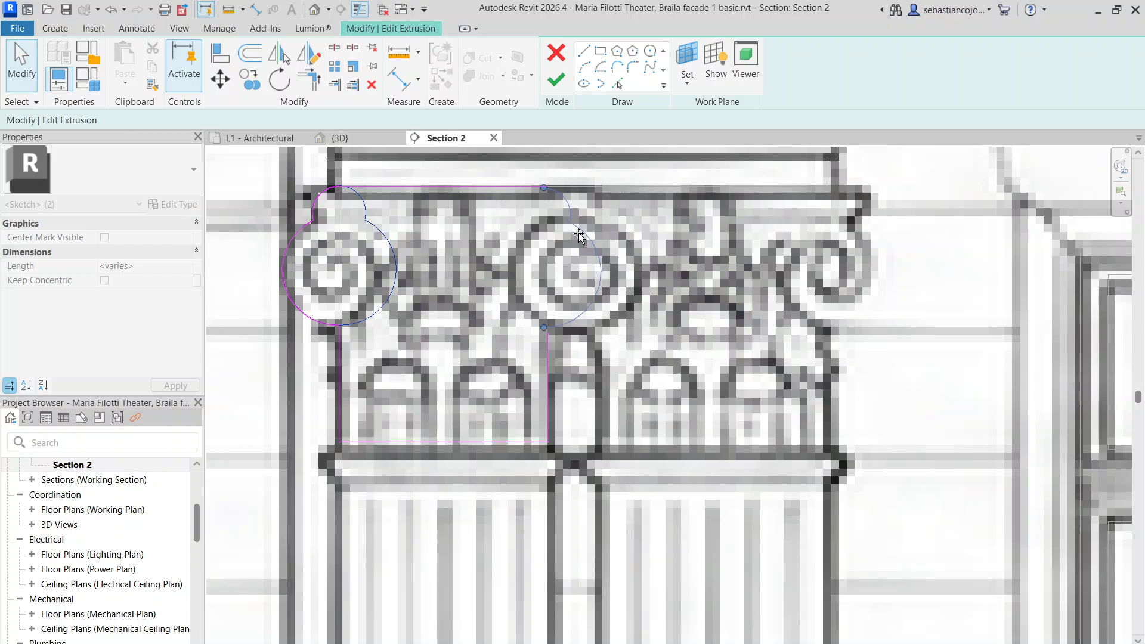
pyautogui.scroll(-5, 576, 251)
# Adjust the mirrored right arc's grips so it wraps the central volute
pyautogui.press('Escape')
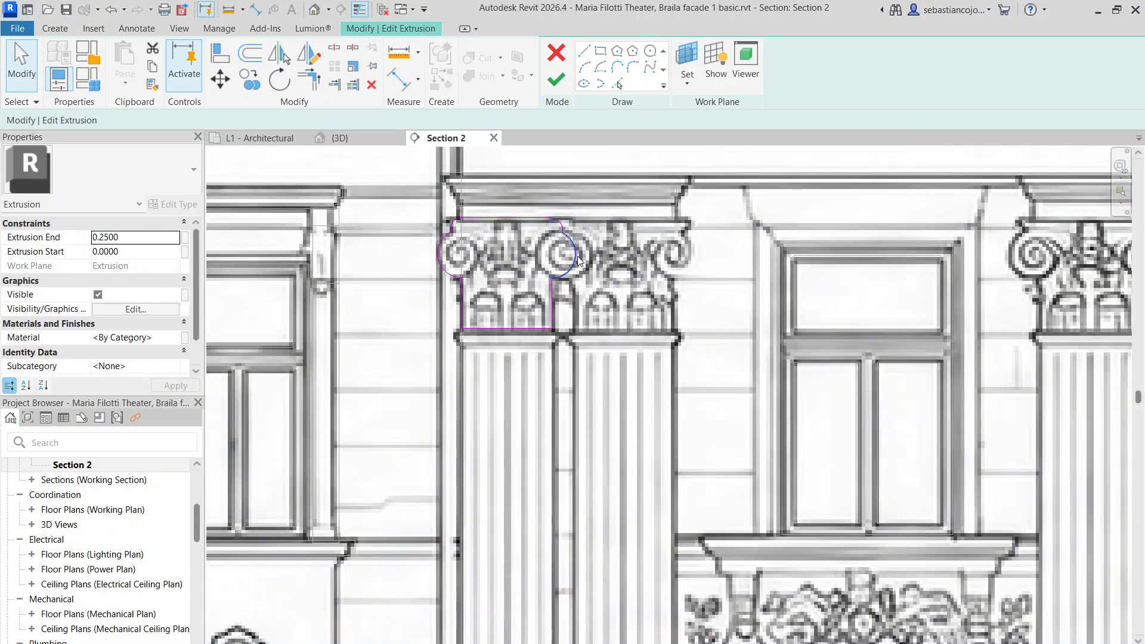
pyautogui.click(575, 255)
pyautogui.scroll(2, 575, 255)
pyautogui.moveTo(576, 260); pyautogui.dragTo(574, 258)
pyautogui.scroll(-3, 577, 256)
pyautogui.click(583, 266)
pyautogui.scroll(-4, 589, 269)
pyautogui.scroll(2, 595, 273)
pyautogui.scroll(5, 595, 273)
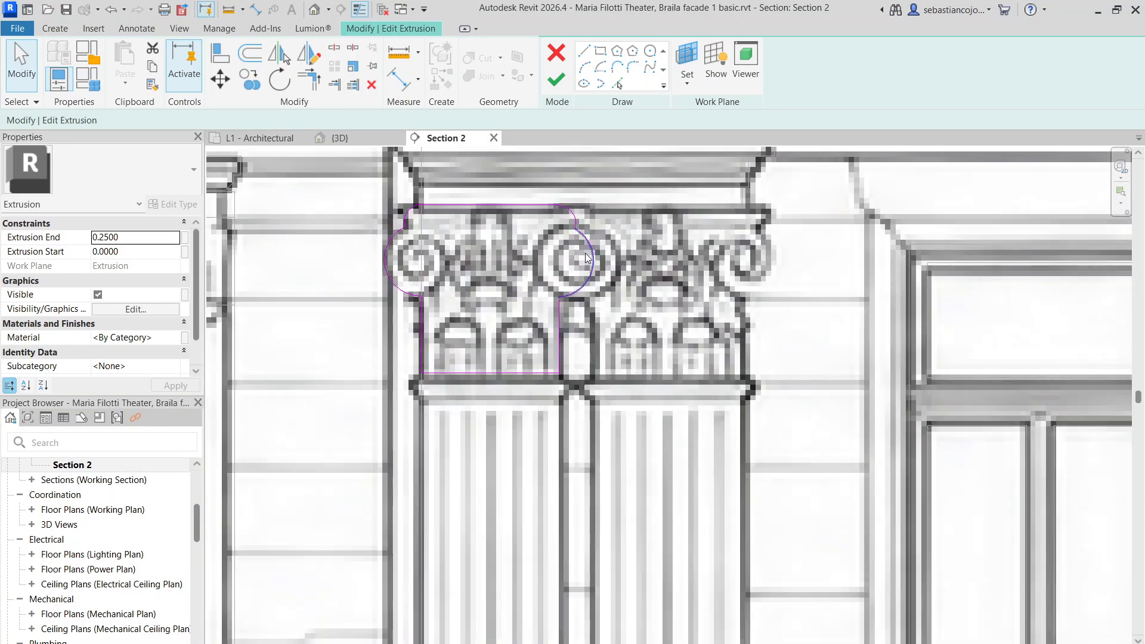
pyautogui.click(599, 276)
pyautogui.moveTo(599, 277); pyautogui.dragTo(603, 280)
pyautogui.scroll(-3, 603, 280)
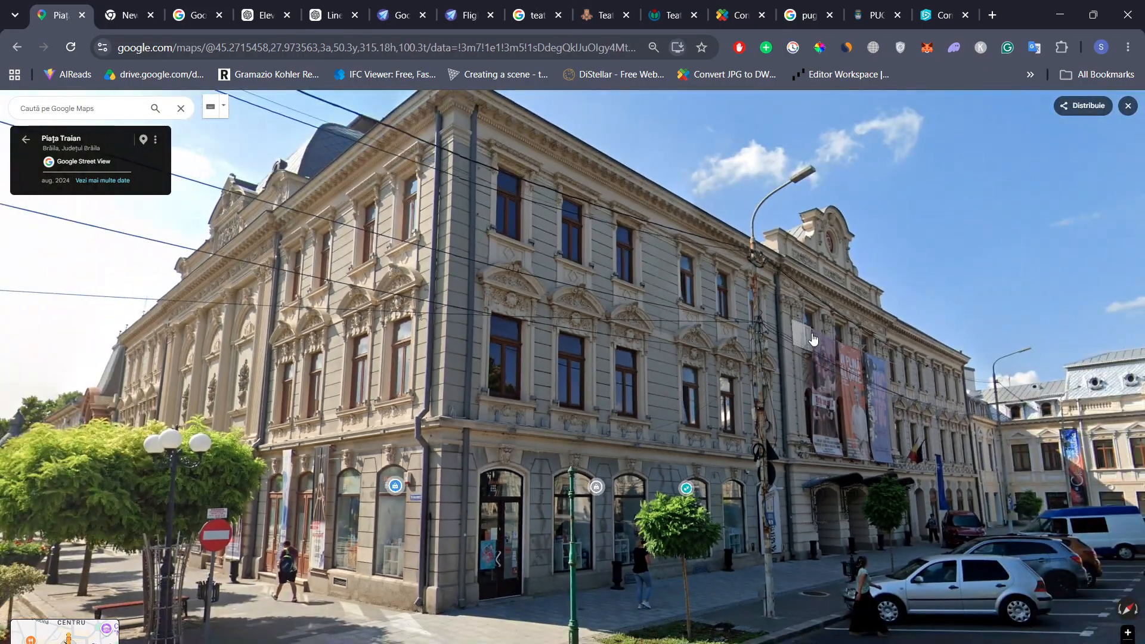
# Move to a nearer Street View panorama facing the theatre and zoom in and out on the capitals
pyautogui.scroll(2, 806, 287)
pyautogui.moveTo(847, 388); pyautogui.dragTo(764, 310)
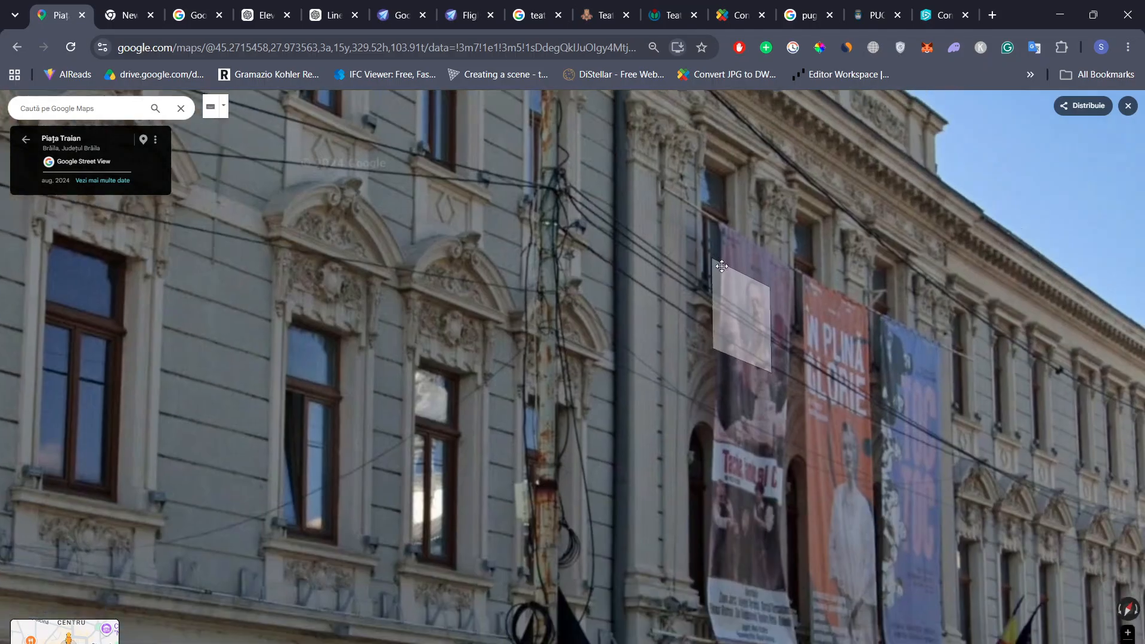
pyautogui.moveTo(858, 430); pyautogui.dragTo(683, 242)
pyautogui.click(783, 366)
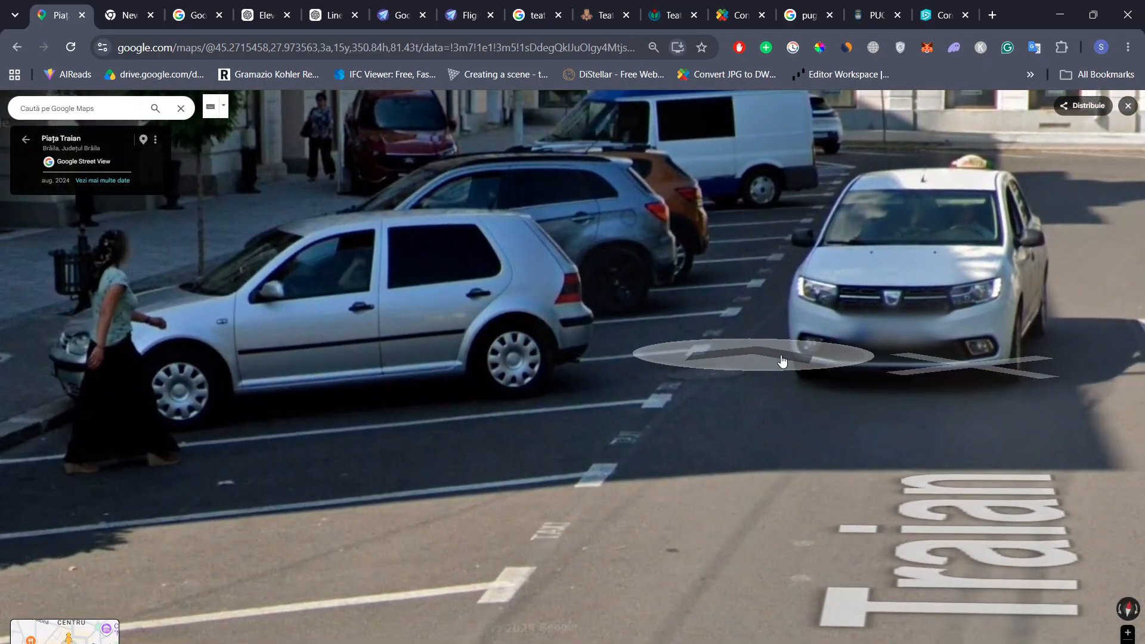
pyautogui.scroll(4, 737, 157)
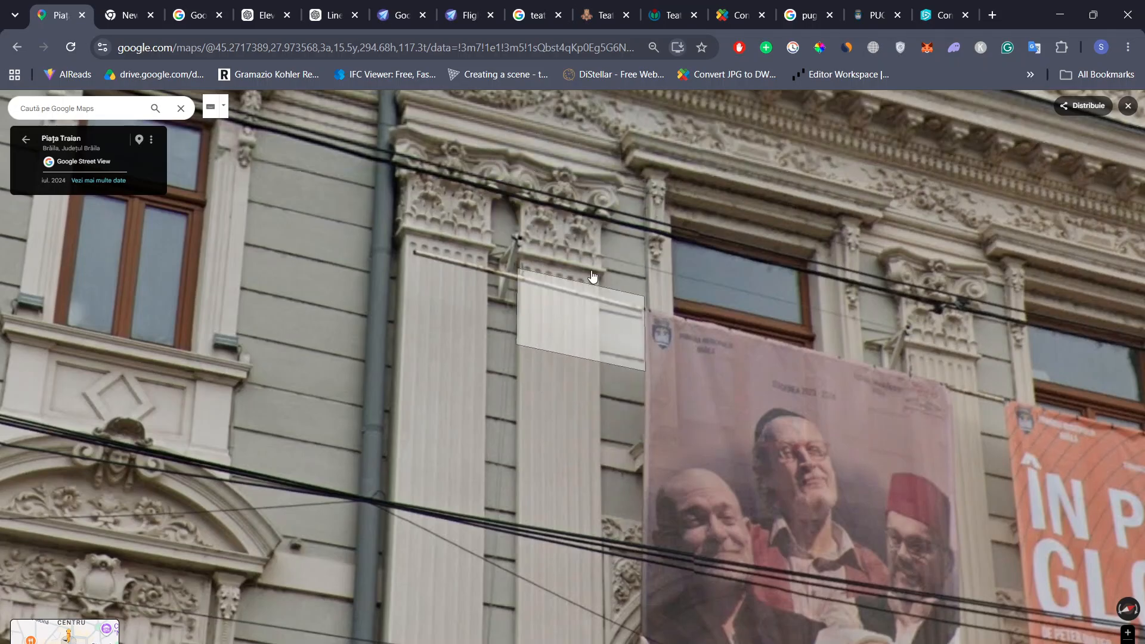
pyautogui.scroll(-3, 581, 306)
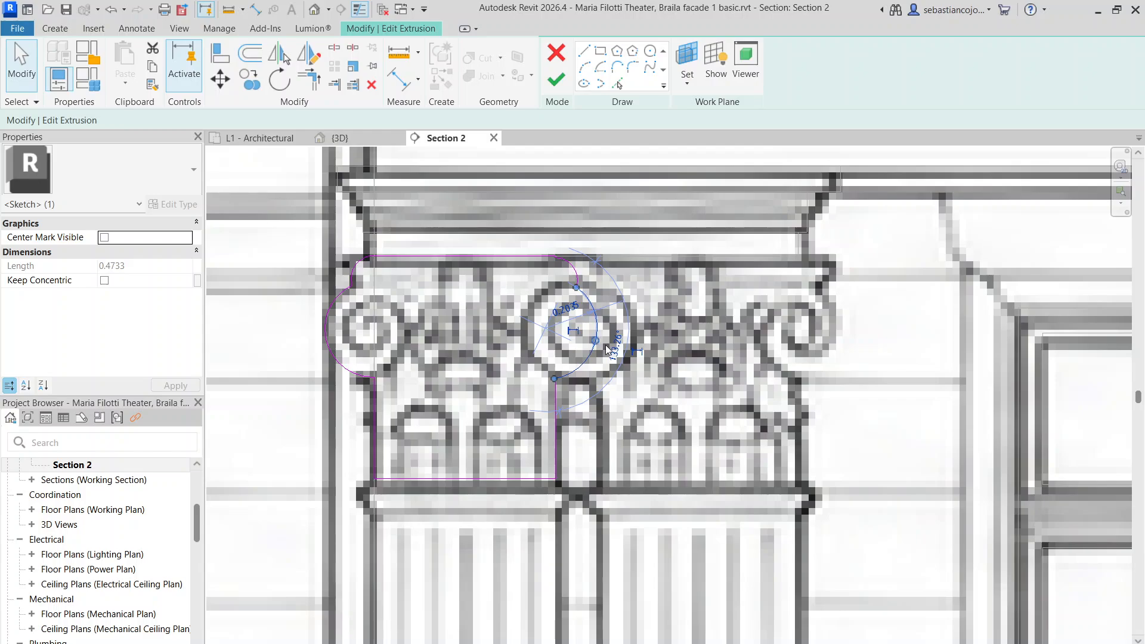
# Reshape the right volute arc to a 116.60° sweep
pyautogui.press('Escape')
pyautogui.scroll(-2, 566, 290)
pyautogui.scroll(3, 567, 290)
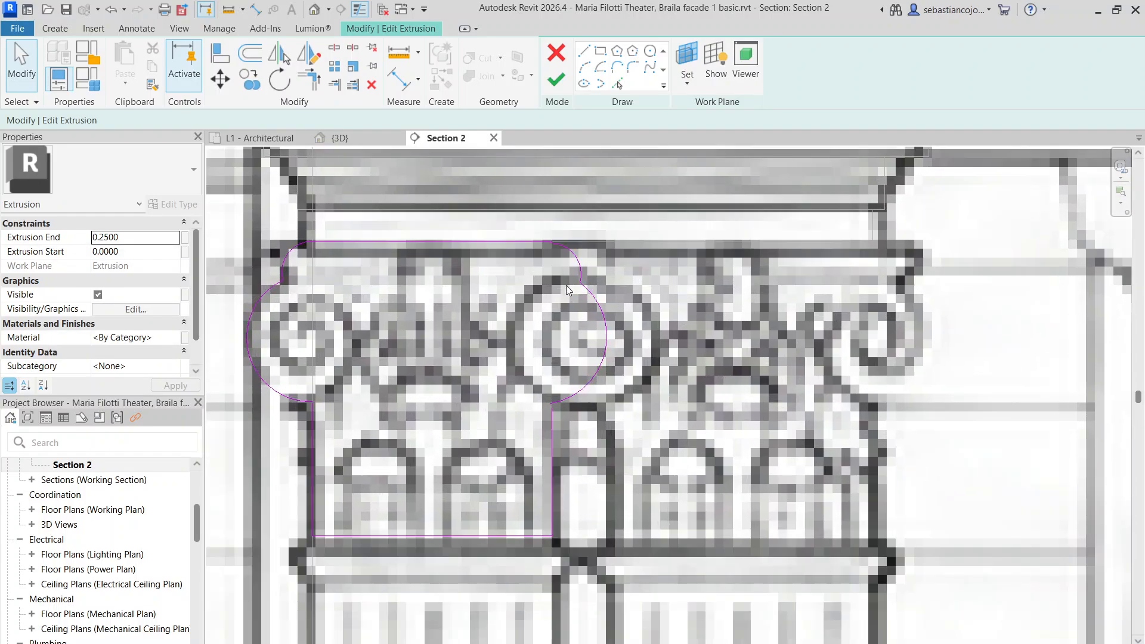
pyautogui.scroll(1, 579, 275)
pyautogui.scroll(-2, 596, 356)
pyautogui.click(593, 380)
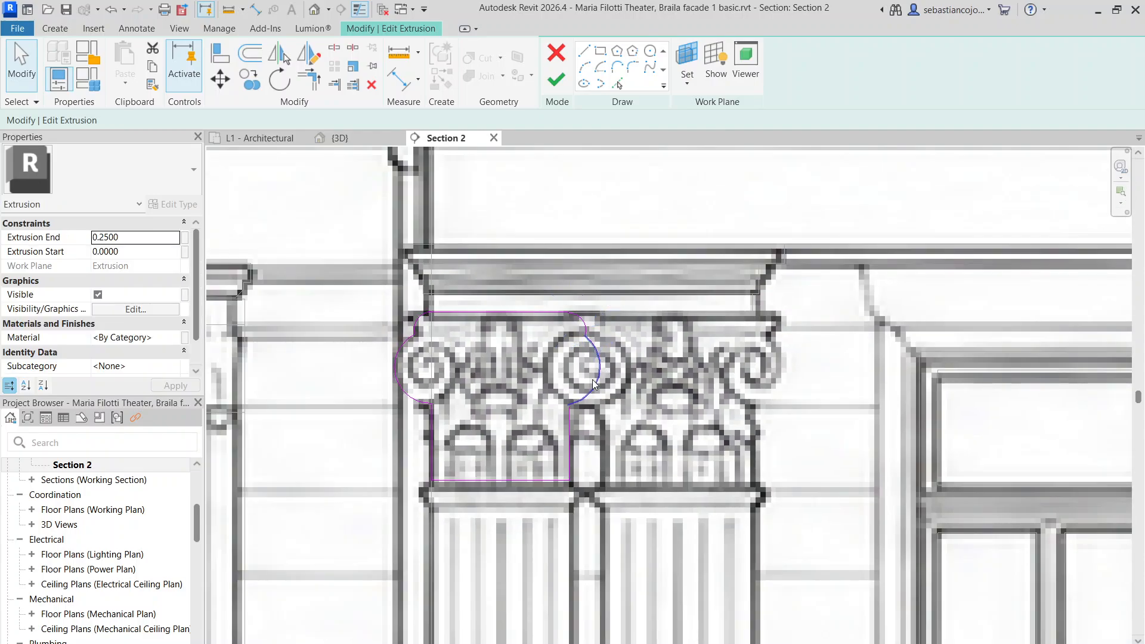
pyautogui.click(583, 321)
pyautogui.click(584, 321)
pyautogui.scroll(2, 584, 323)
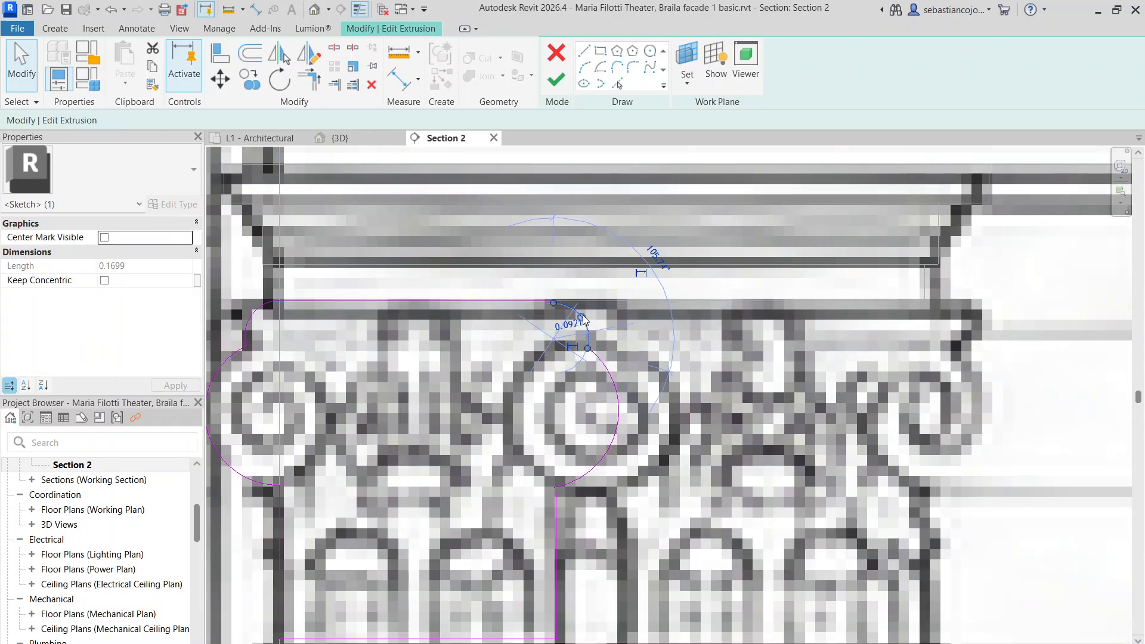
pyautogui.press('Escape')
pyautogui.click(615, 420)
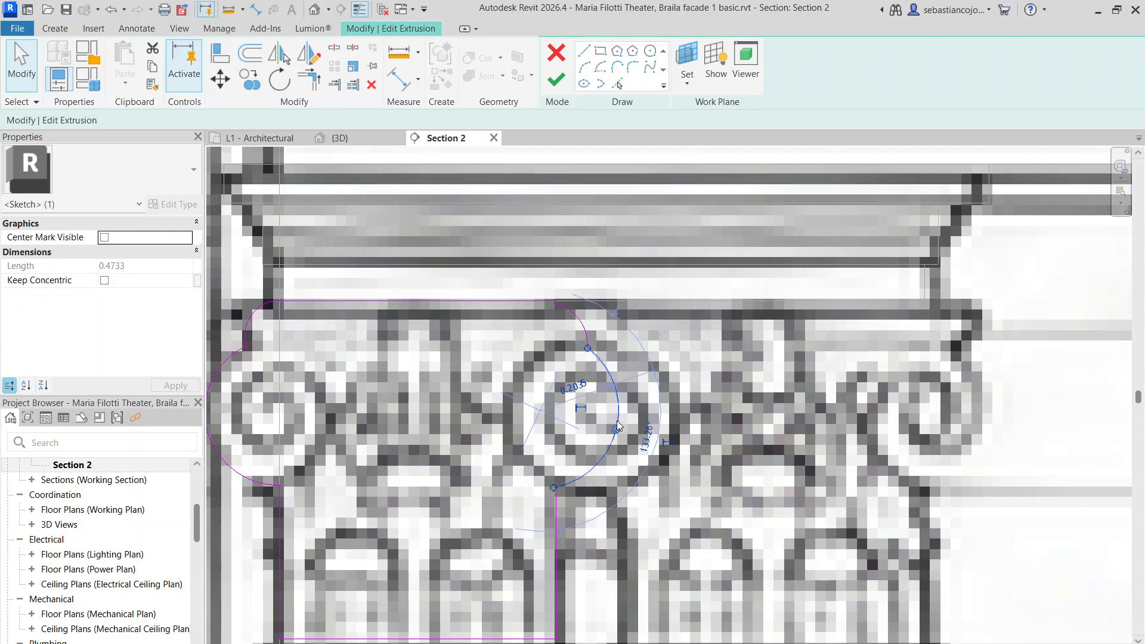
pyautogui.moveTo(617, 428); pyautogui.dragTo(610, 424)
pyautogui.scroll(-2, 620, 378)
pyautogui.press('Escape')
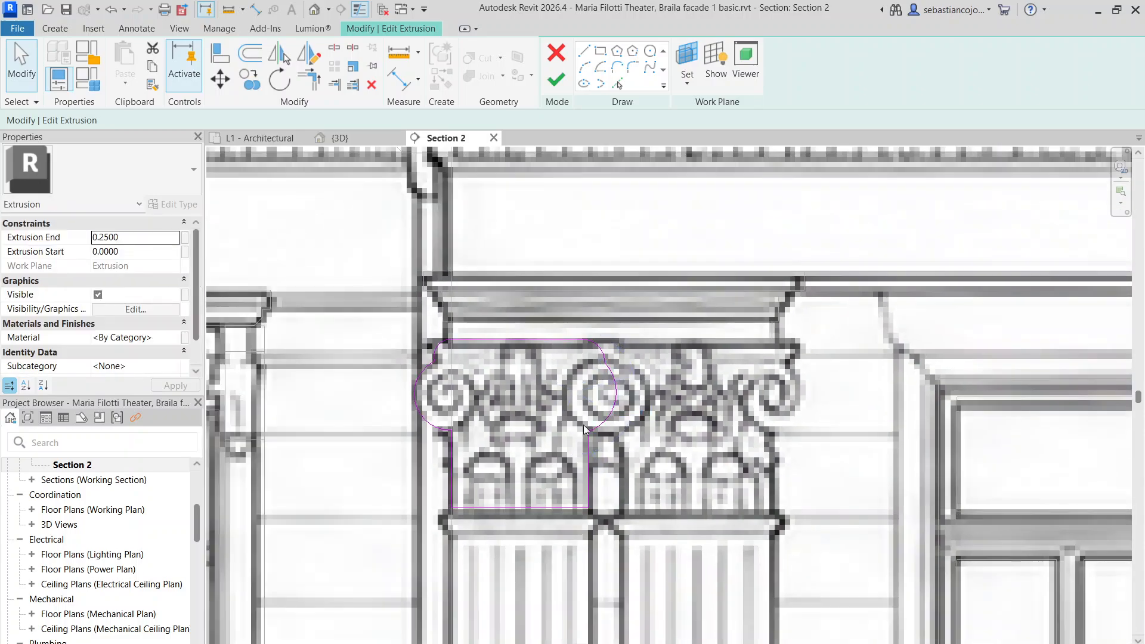
pyautogui.scroll(2, 608, 417)
# Extend the vertical edge below the right arc up to meet it
pyautogui.click(589, 421)
pyautogui.click(589, 435)
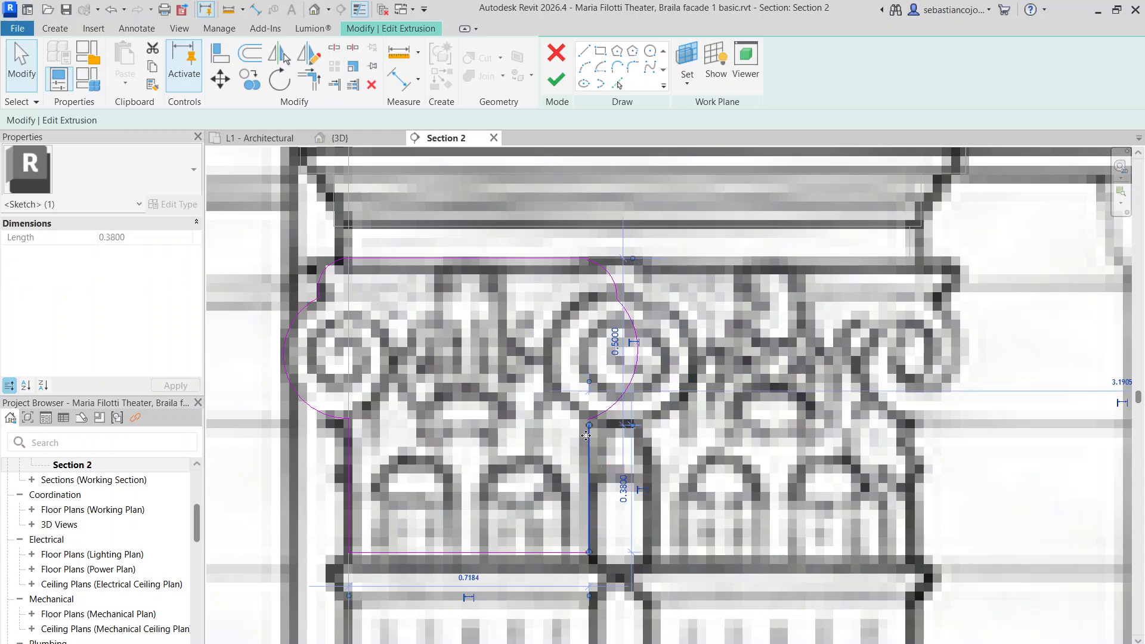
pyautogui.moveTo(589, 426); pyautogui.dragTo(590, 419)
pyautogui.press('Escape')
pyautogui.scroll(-3, 596, 401)
pyautogui.scroll(2, 600, 358)
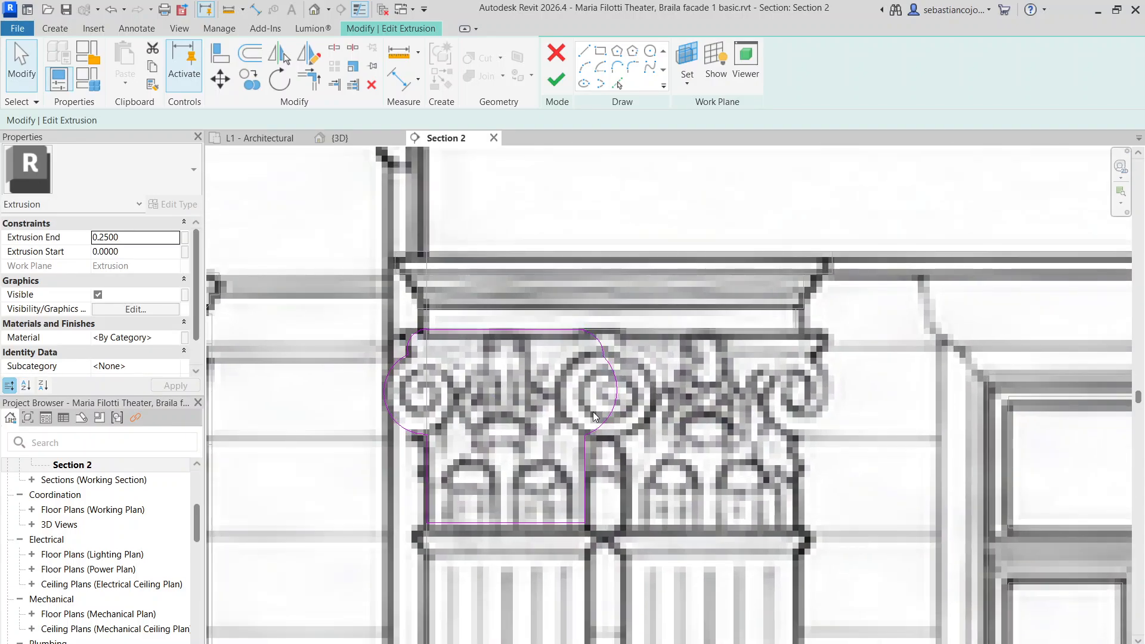
pyautogui.scroll(-2, 501, 361)
pyautogui.scroll(5, 502, 358)
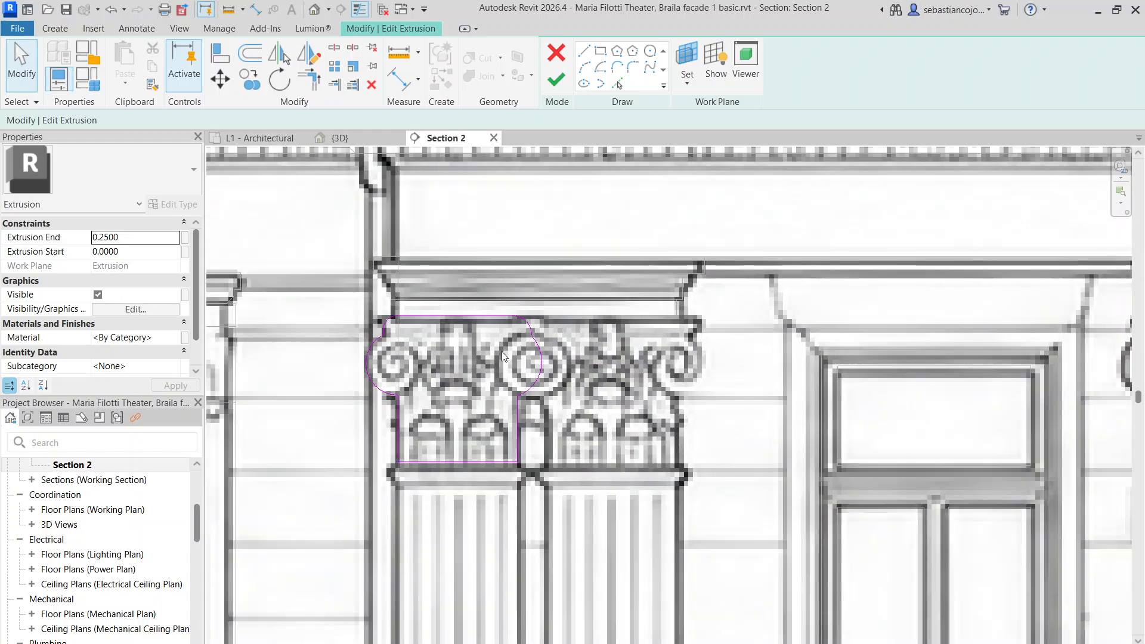
pyautogui.scroll(-3, 496, 363)
pyautogui.scroll(1, 529, 365)
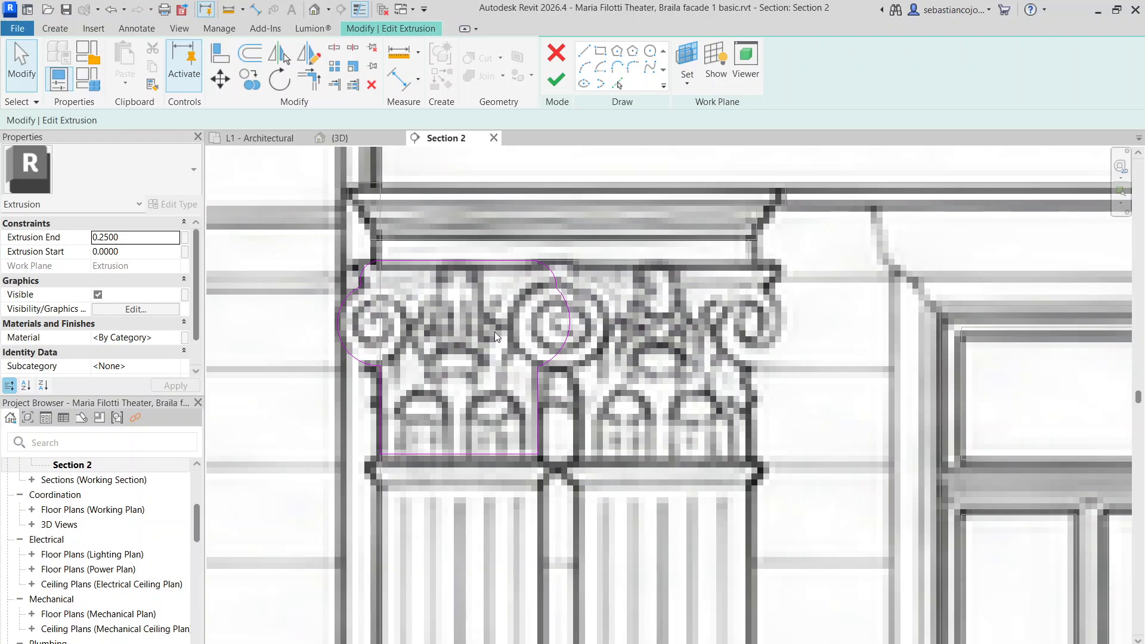
pyautogui.scroll(-3, 503, 306)
pyautogui.scroll(4, 531, 298)
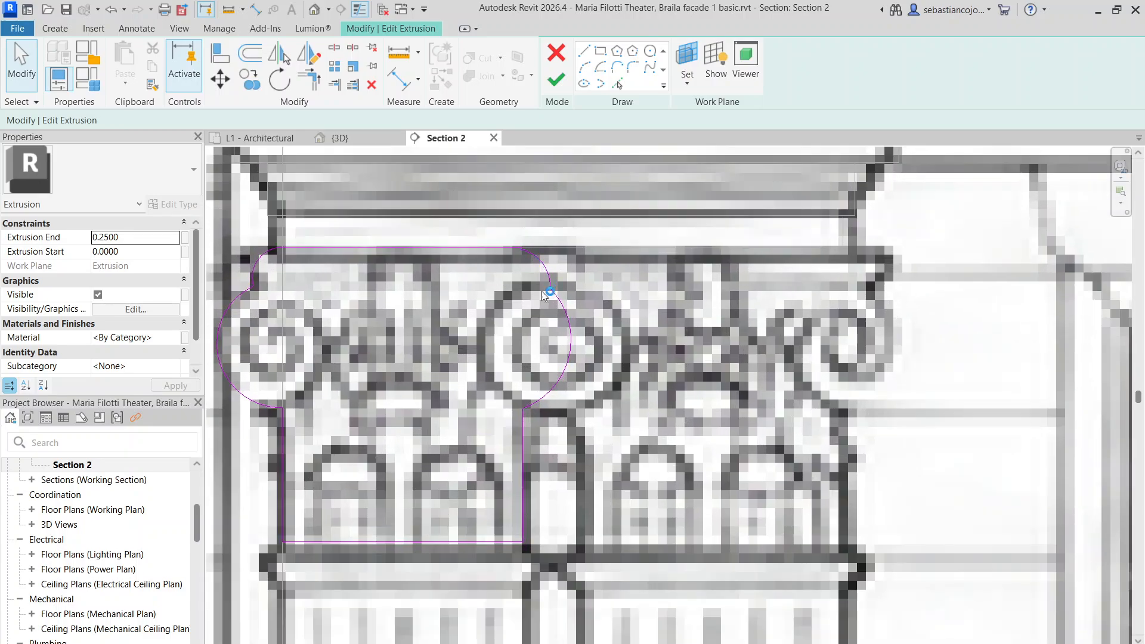
pyautogui.scroll(-2, 431, 307)
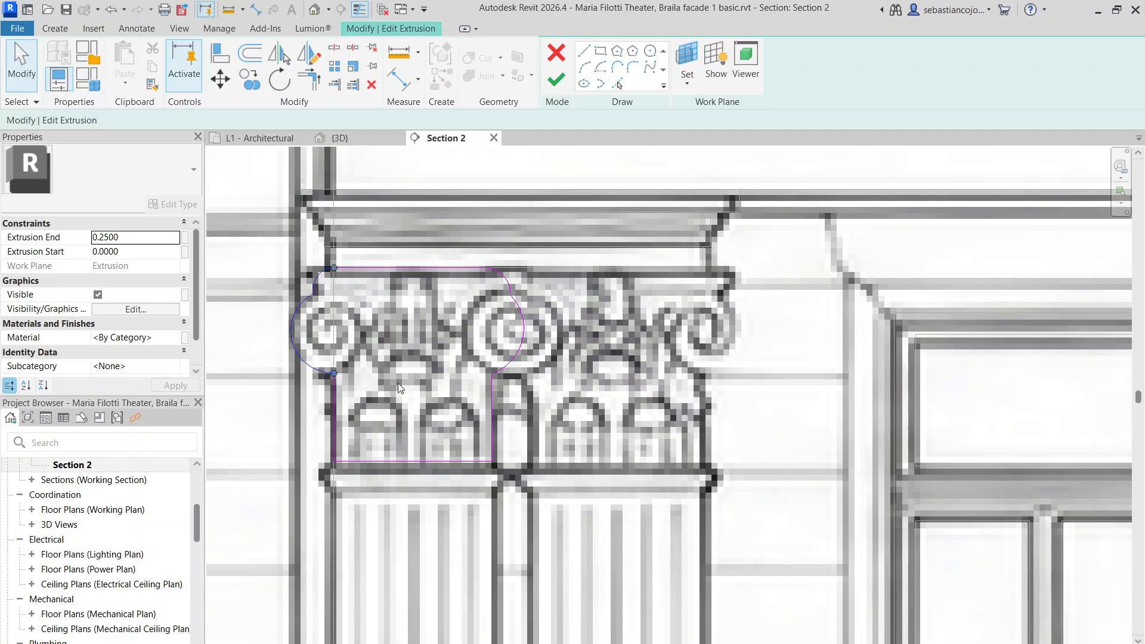
# Delete the left volute arc and mirror the right arc about a vertical axis at the outline's centre
pyautogui.press('Delete')
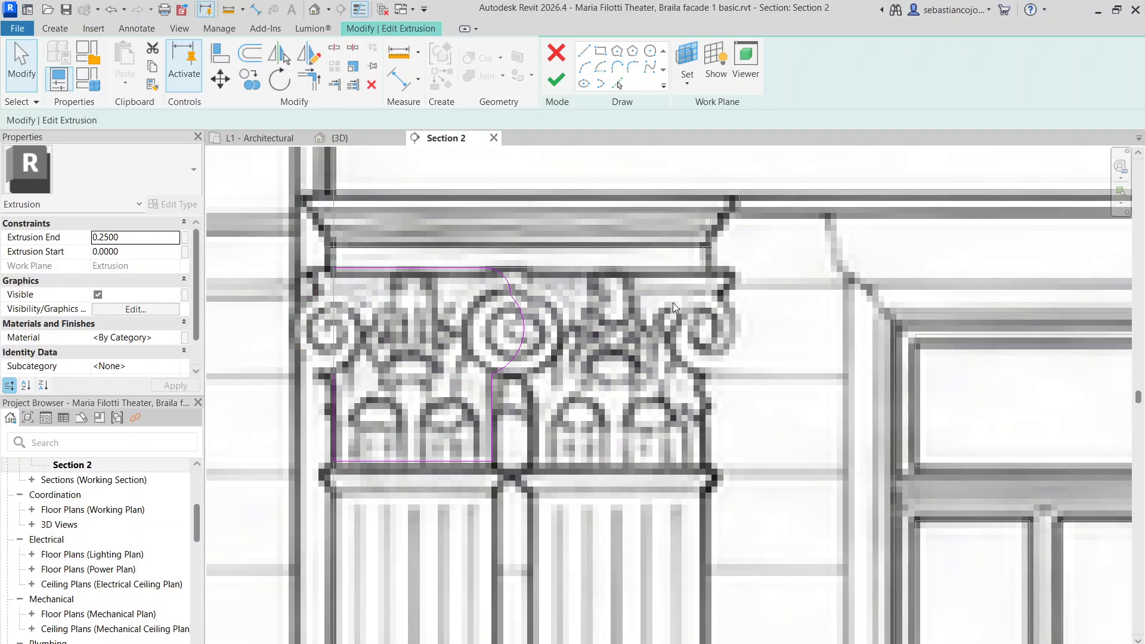
pyautogui.moveTo(535, 403); pyautogui.dragTo(534, 402)
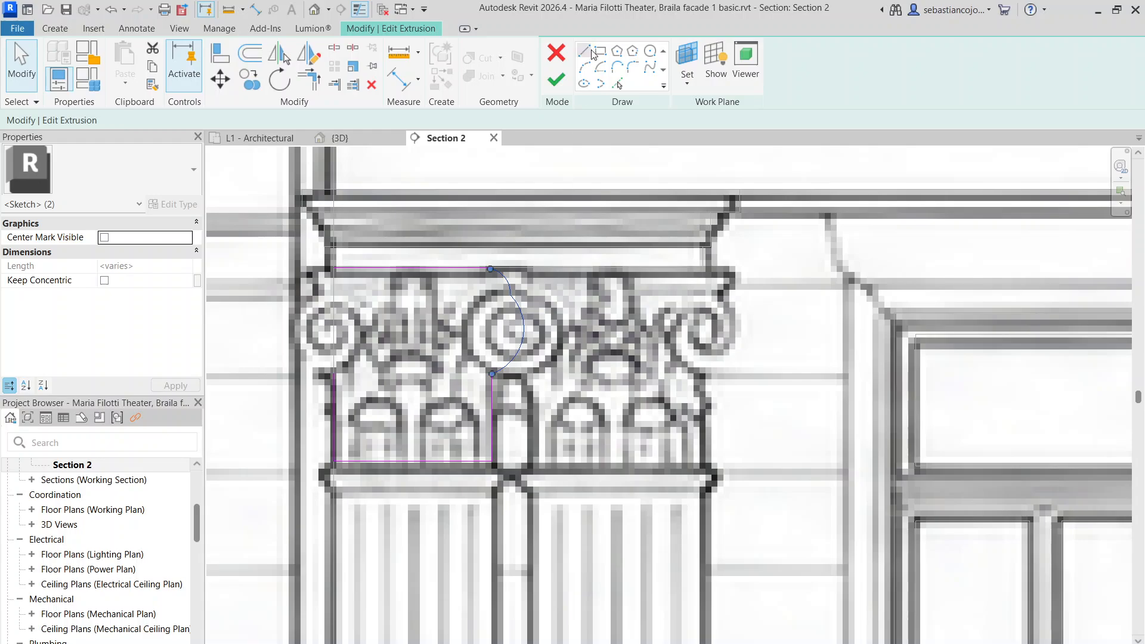
pyautogui.click(307, 55)
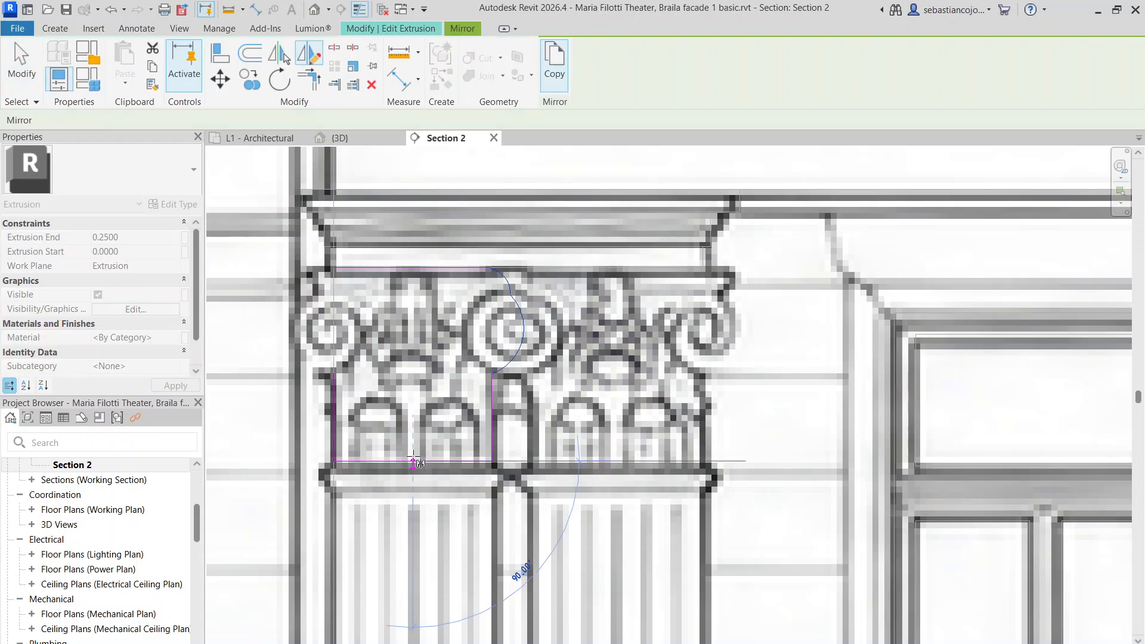
pyautogui.click(412, 269)
pyautogui.scroll(-2, 419, 331)
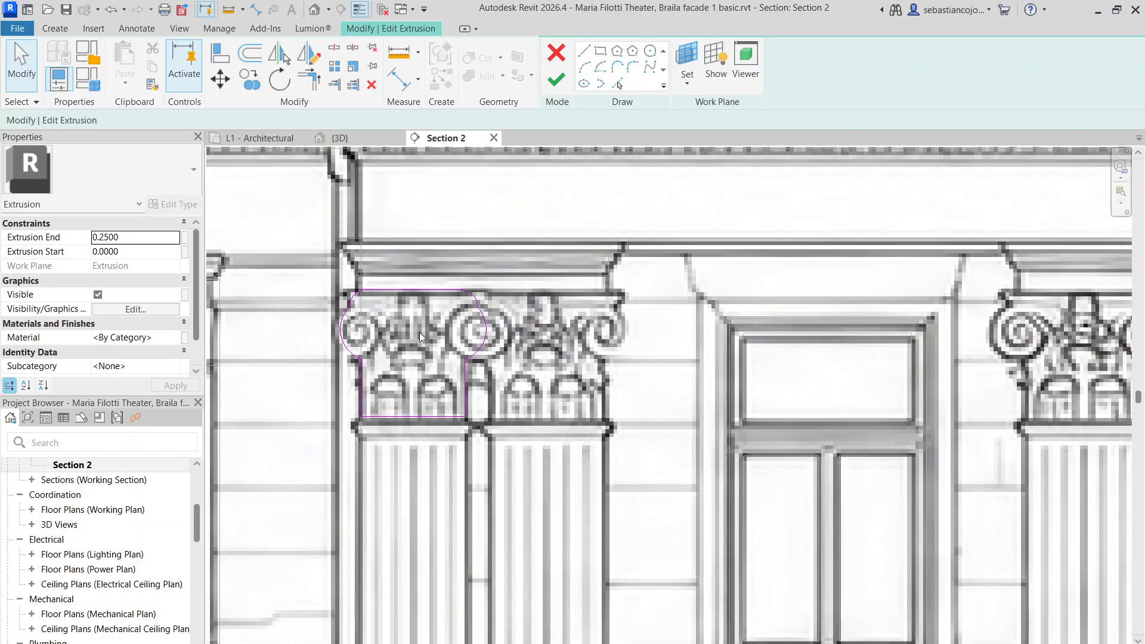
pyautogui.scroll(1, 435, 350)
pyautogui.scroll(2, 436, 350)
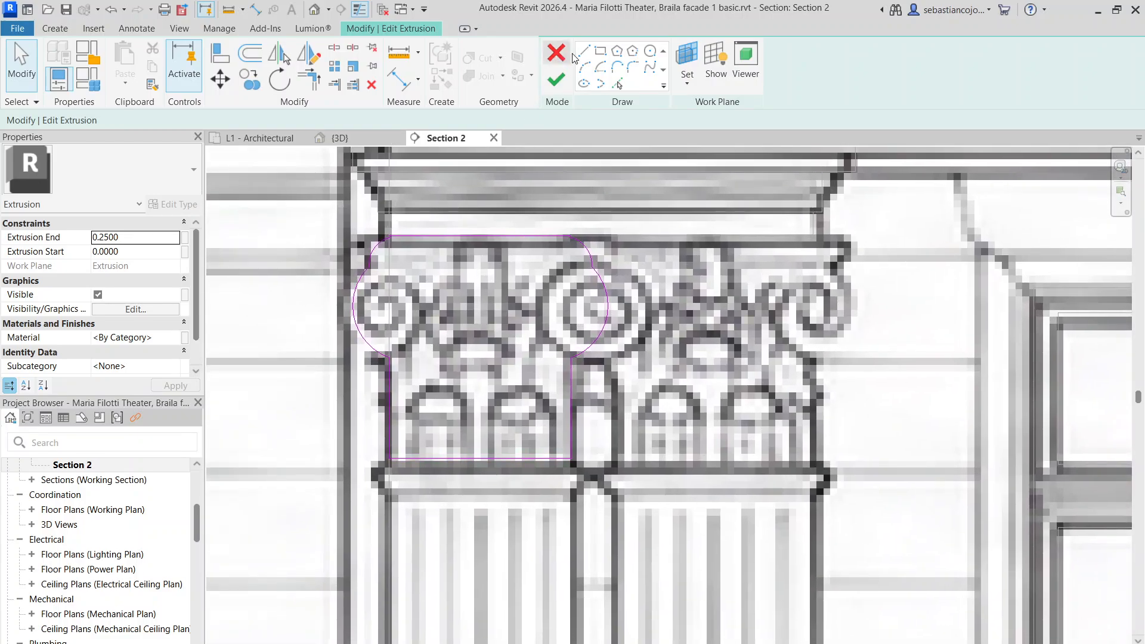
# Sketch the first pointed arch's two curves, extending the right curve's foot to the baseline
pyautogui.scroll(3, 455, 464)
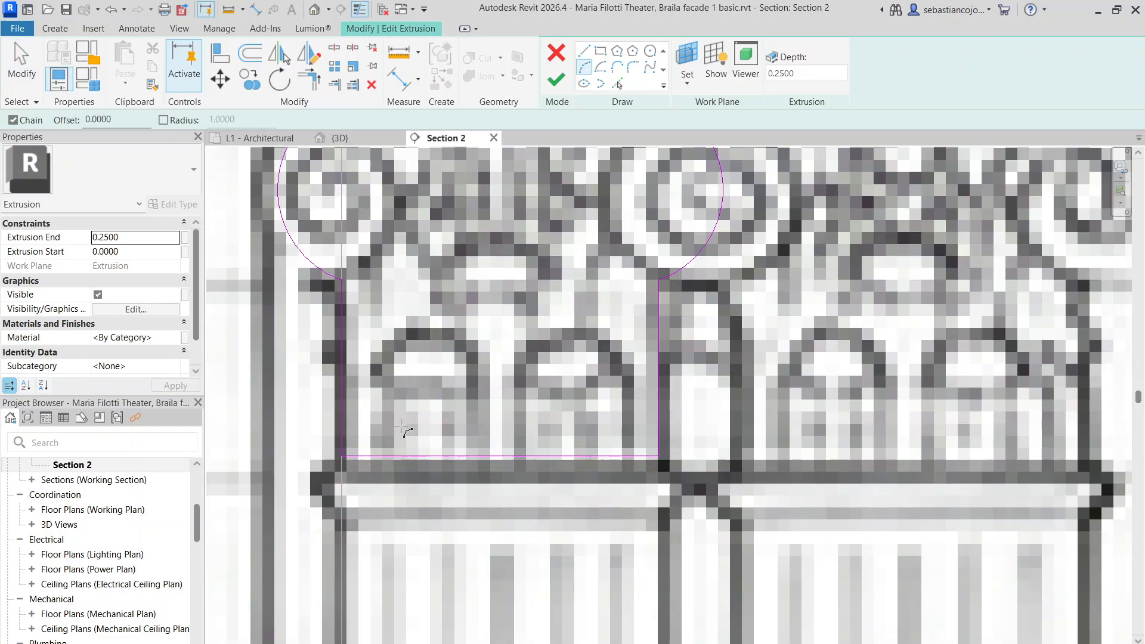
pyautogui.click(376, 435)
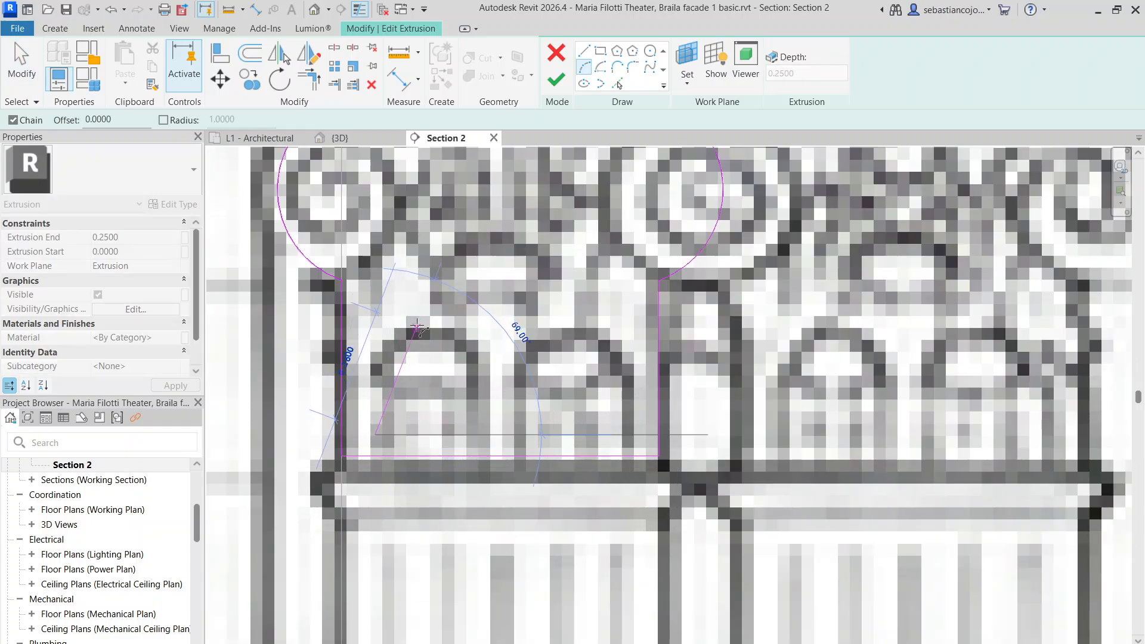
pyautogui.scroll(-3, 417, 328)
pyautogui.scroll(3, 417, 331)
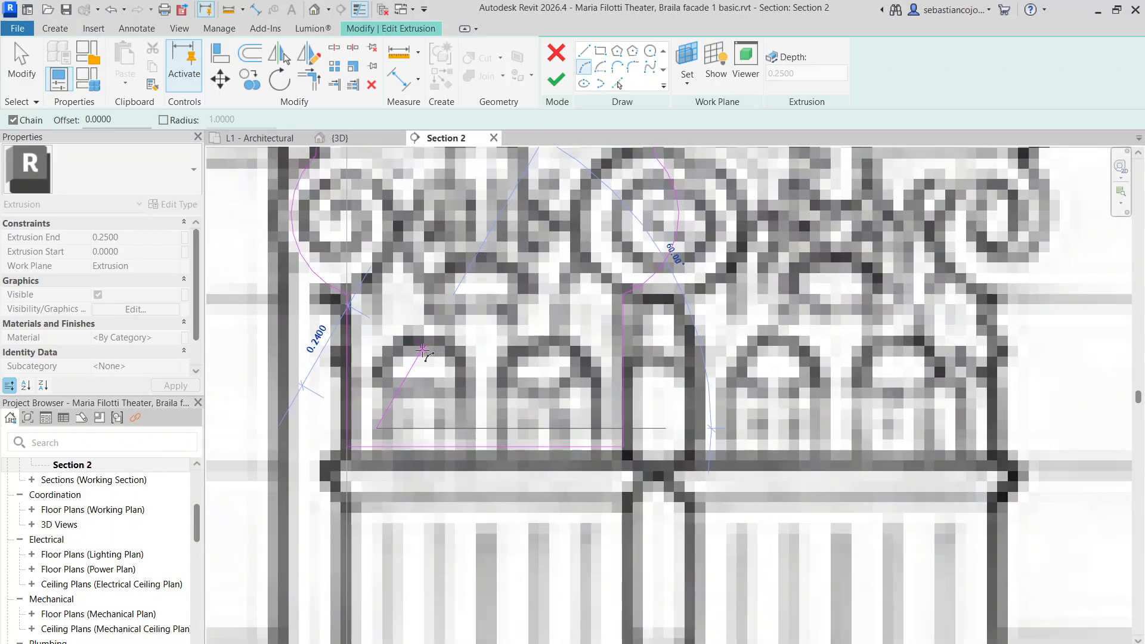
pyautogui.click(421, 338)
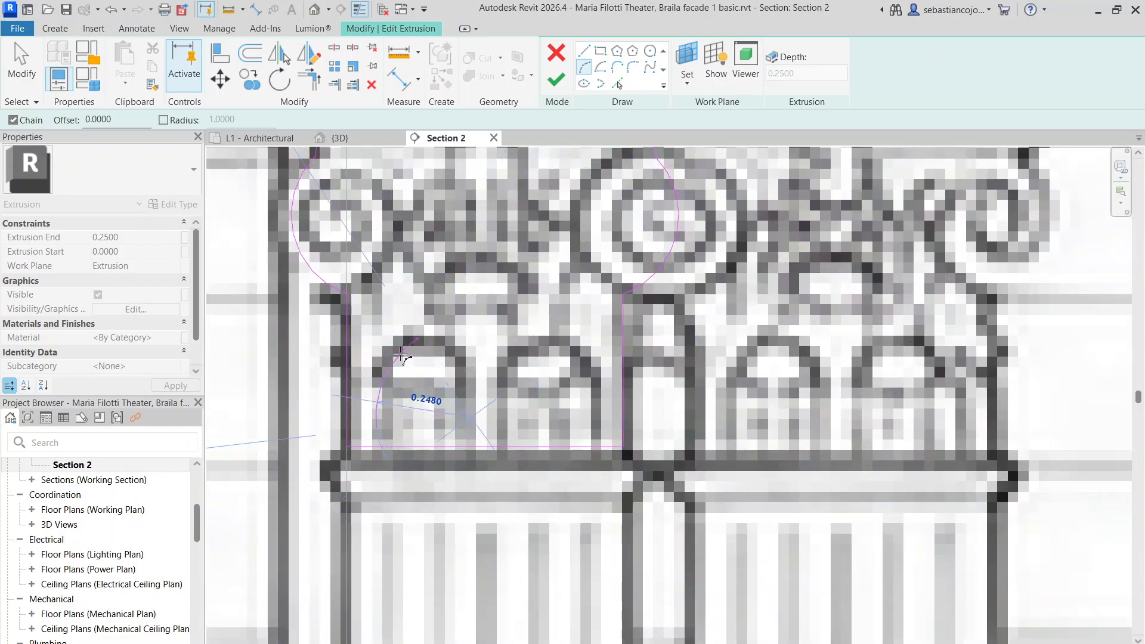
pyautogui.click(401, 356)
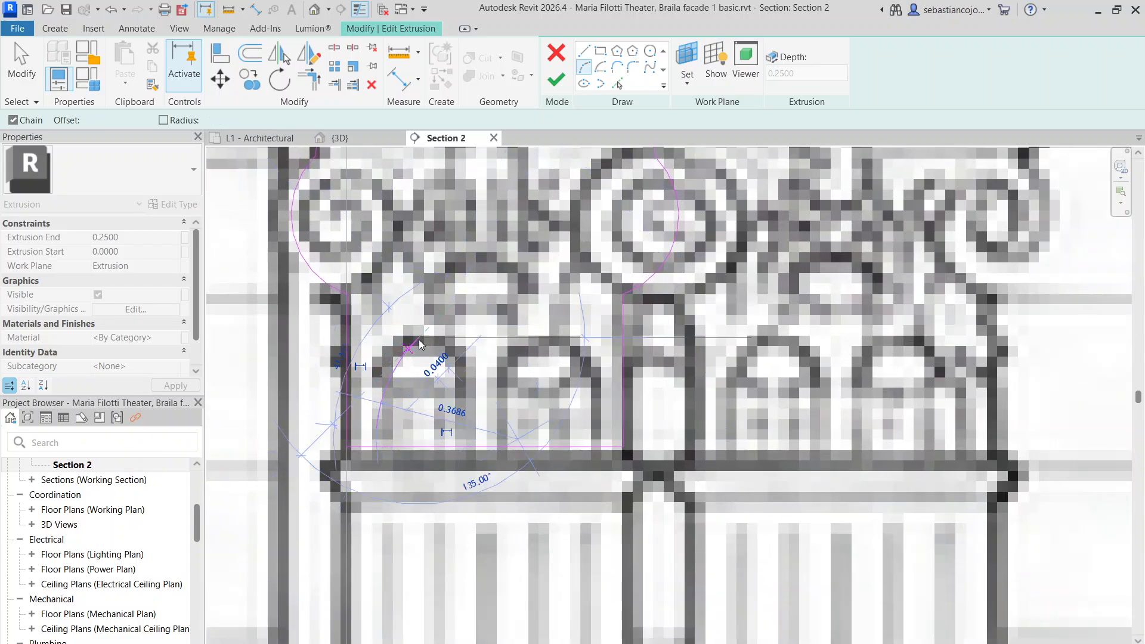
pyautogui.click(467, 418)
pyautogui.click(452, 372)
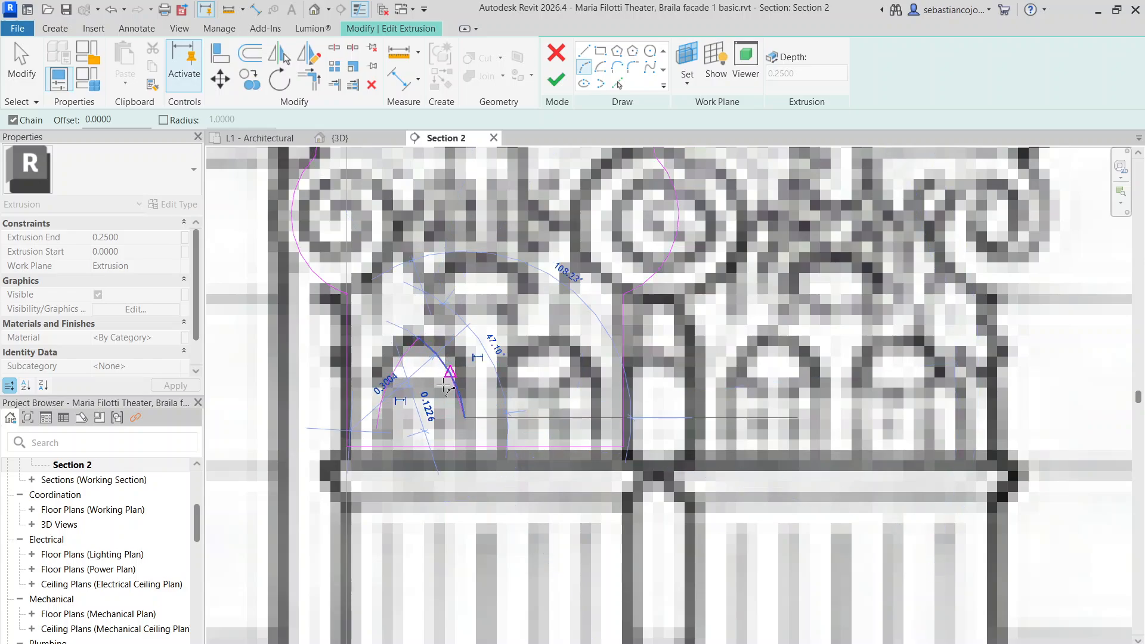
pyautogui.press('Escape')
pyautogui.press('Escape')
pyautogui.click(460, 415)
pyautogui.moveTo(465, 419); pyautogui.dragTo(466, 427)
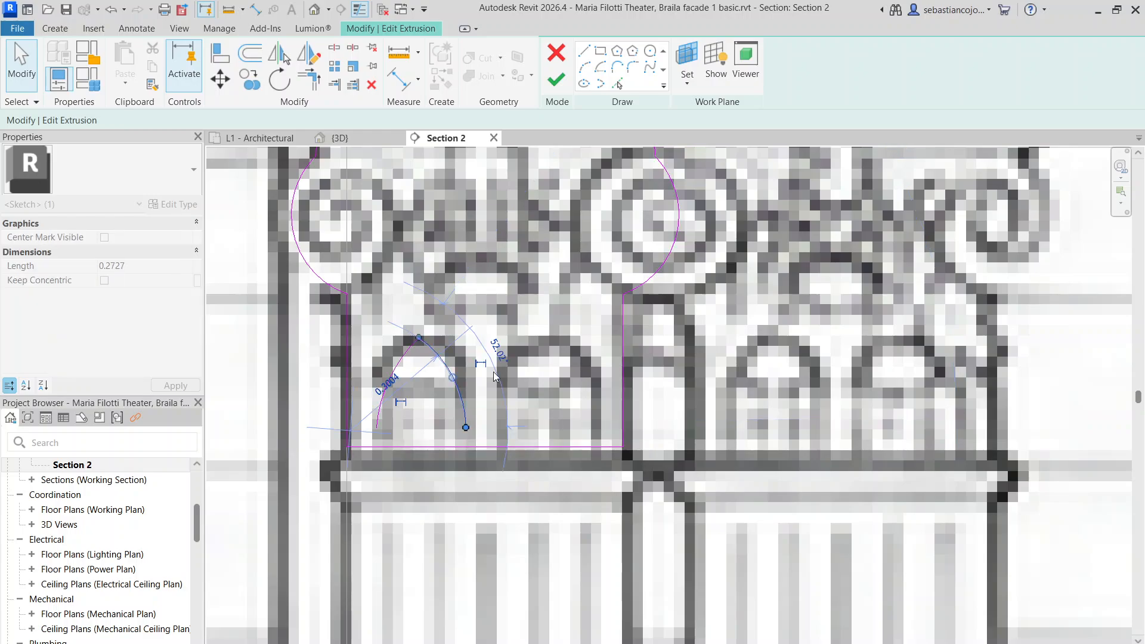
pyautogui.press('Escape')
# Close the arch with a straight base line joining the two curve feet
pyautogui.press('l')
pyautogui.press('i')
pyautogui.click(376, 427)
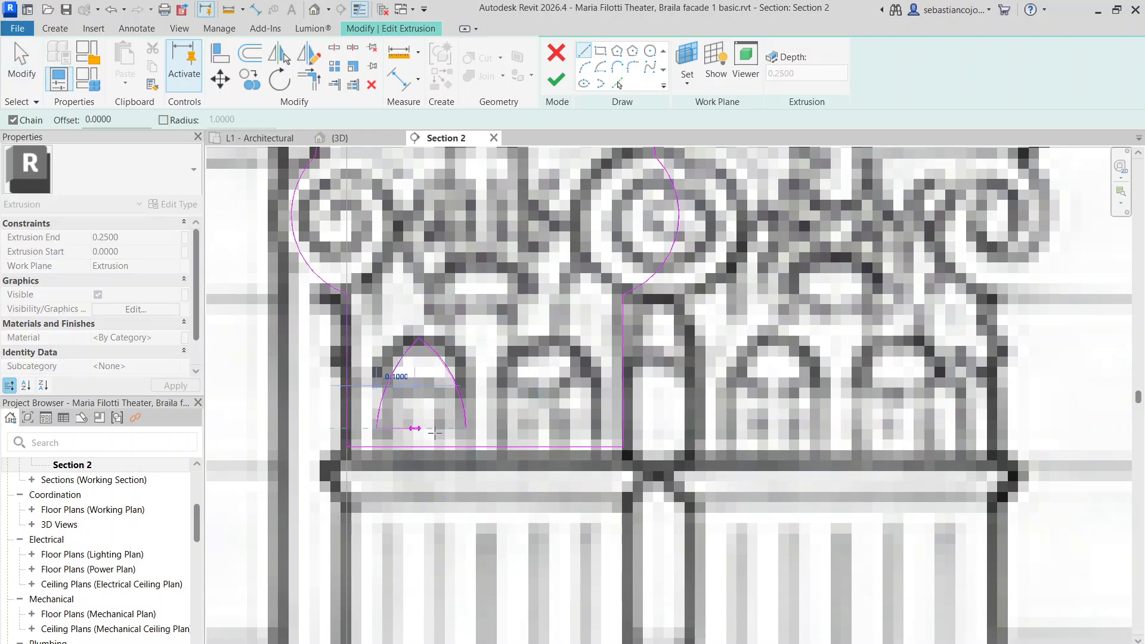
pyautogui.click(466, 428)
pyautogui.press('Escape')
pyautogui.press('Escape')
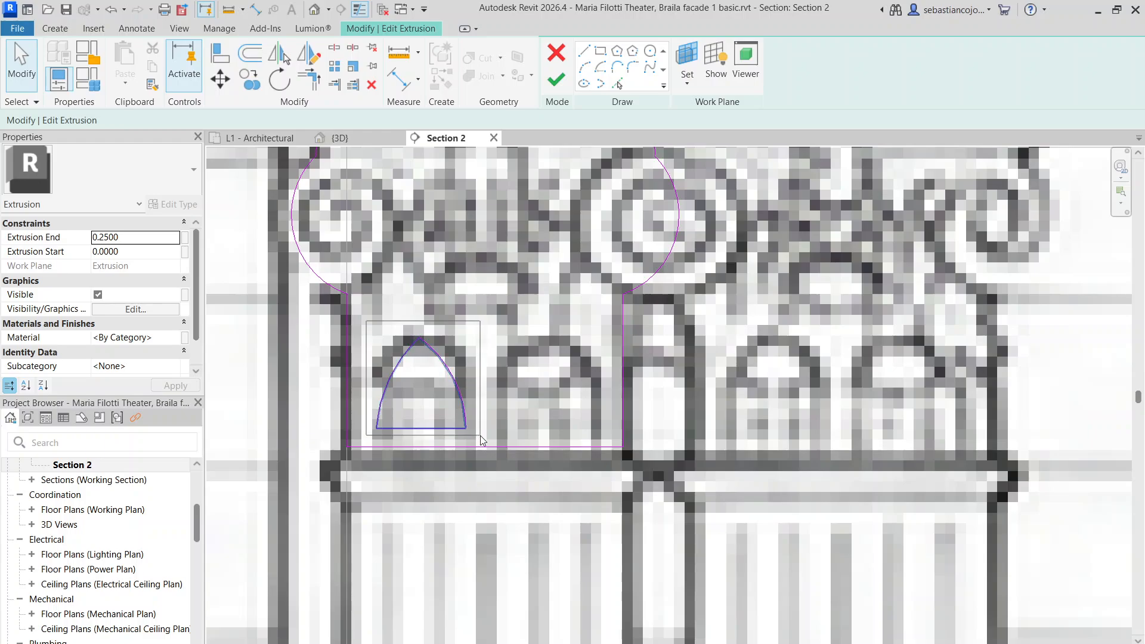
# Copy the whole arch outline one bay to the right
pyautogui.moveTo(482, 441); pyautogui.dragTo(483, 442)
pyautogui.click(256, 86)
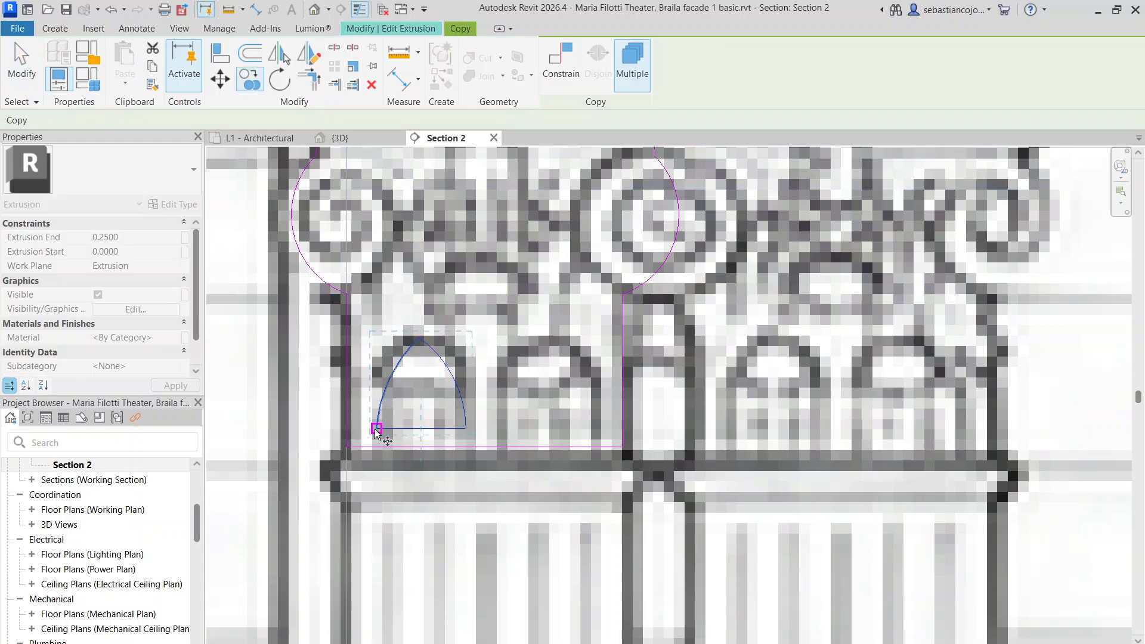
pyautogui.click(376, 430)
pyautogui.click(500, 428)
pyautogui.scroll(-3, 489, 316)
pyautogui.press('Escape')
pyautogui.press('Escape')
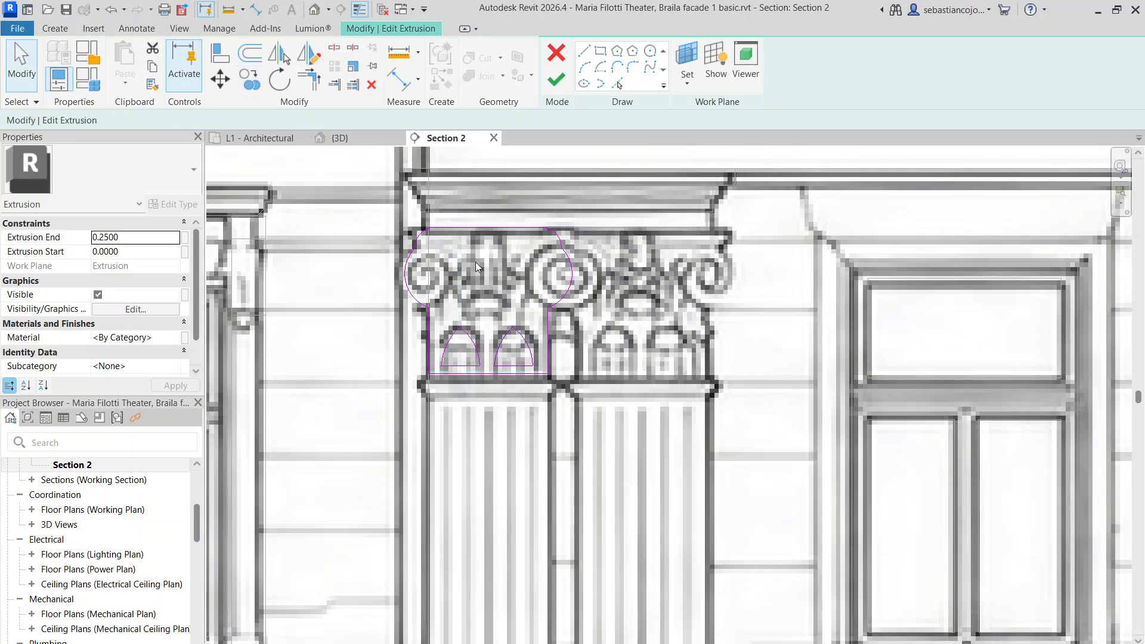
pyautogui.scroll(2, 474, 263)
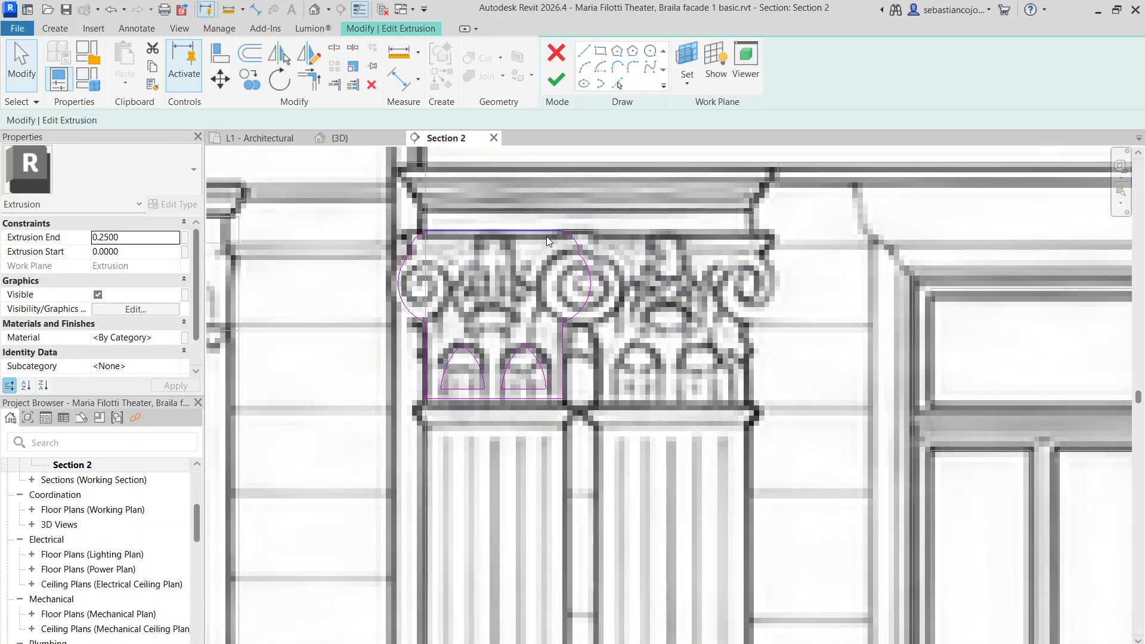
# Draw the first scroll arc beneath the left volute
pyautogui.scroll(-3, 525, 308)
pyautogui.scroll(3, 520, 299)
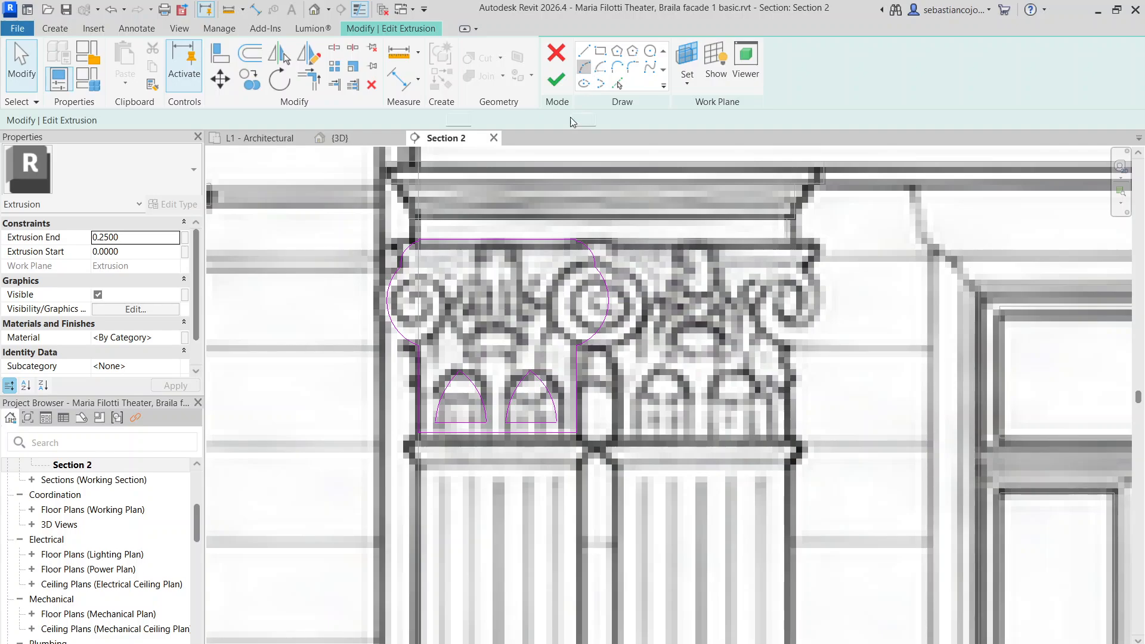
pyautogui.scroll(4, 440, 257)
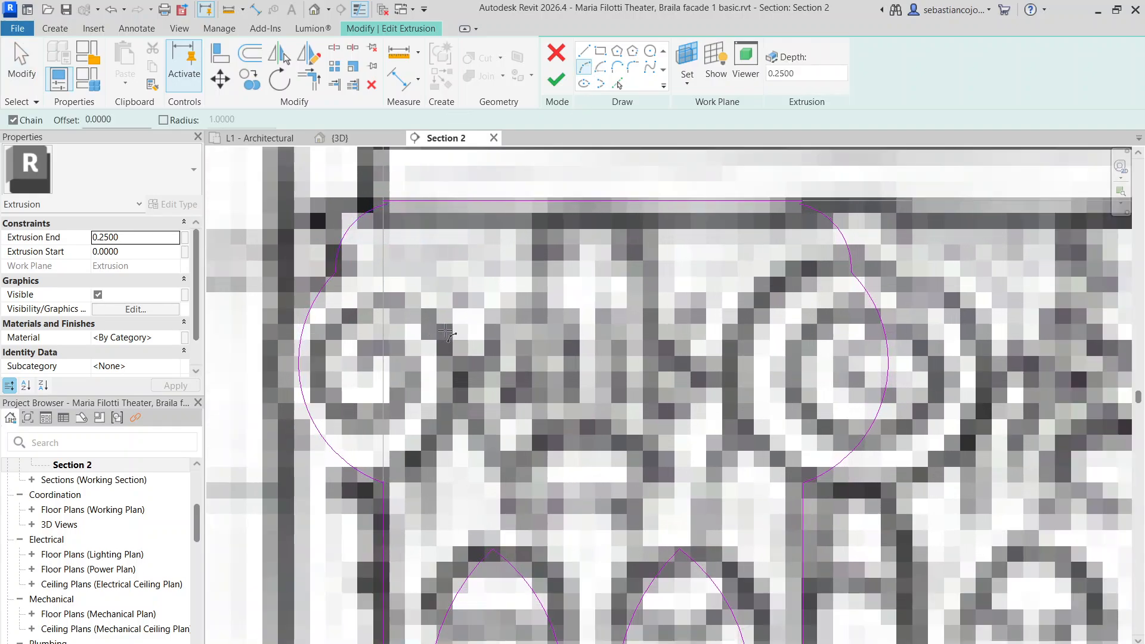
pyautogui.click(406, 445)
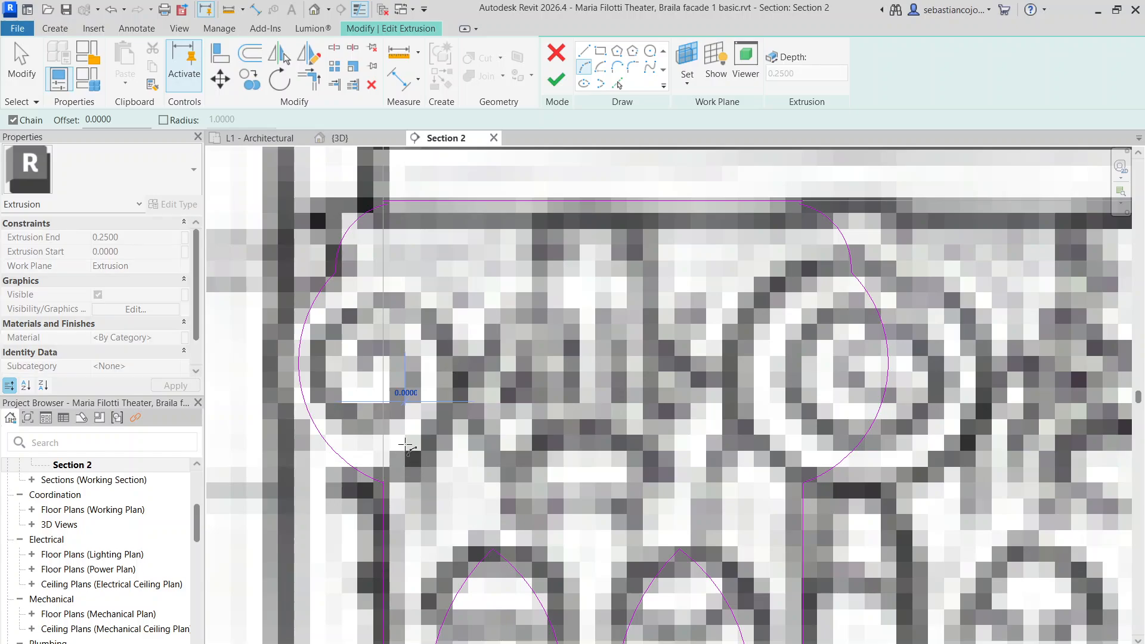
pyautogui.click(441, 346)
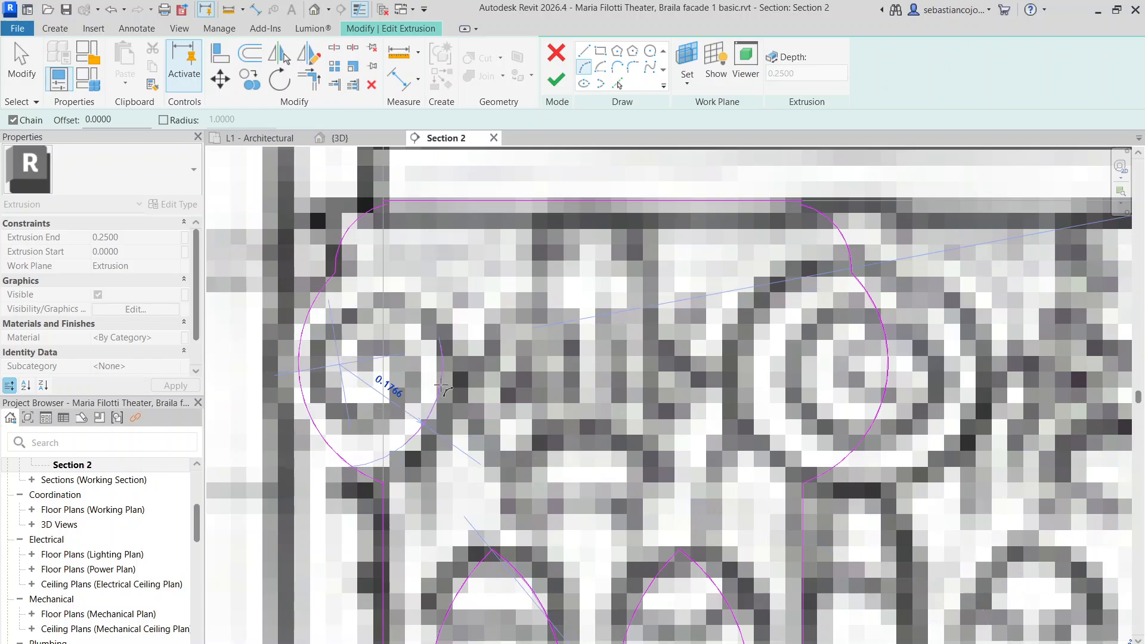
pyautogui.click(446, 388)
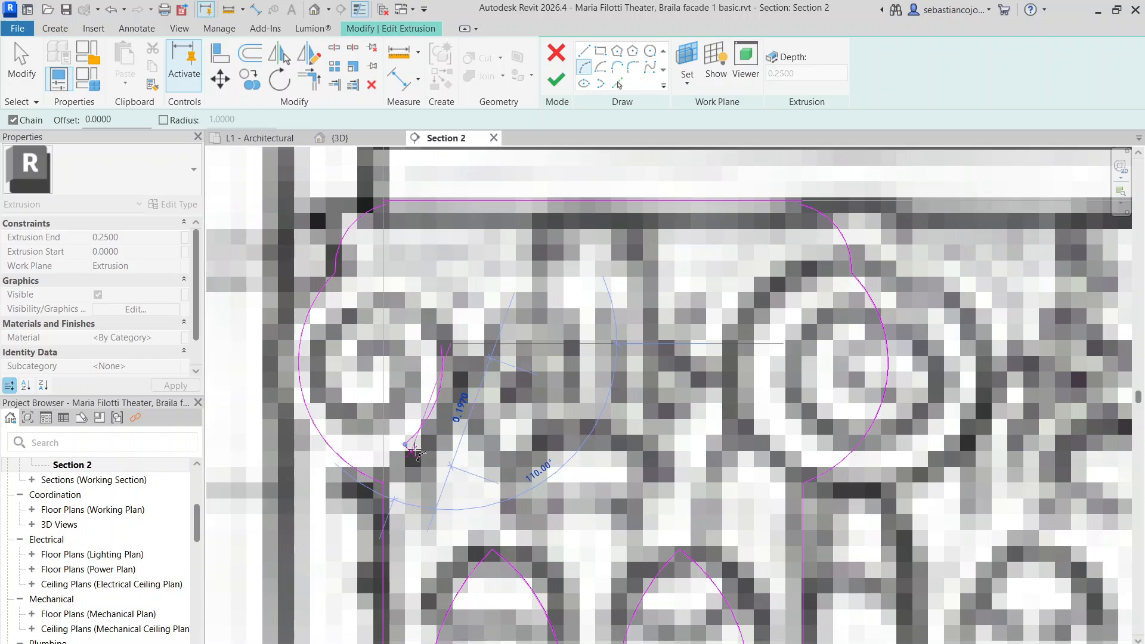
pyautogui.press('Escape')
pyautogui.press('Escape')
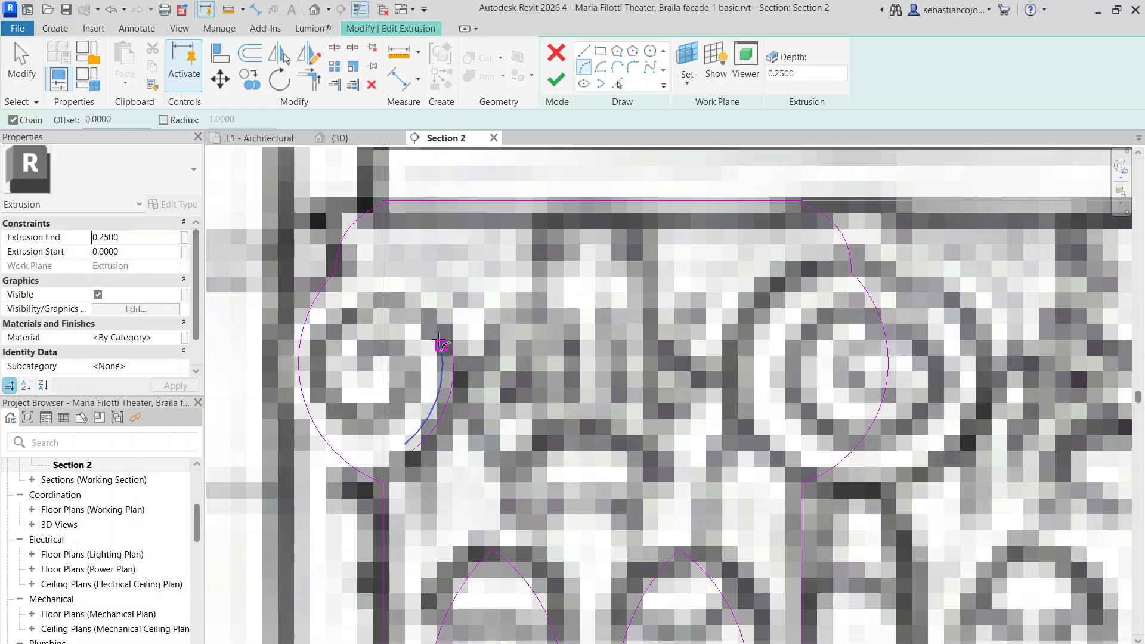
# Add an inner arc from that arc's end and flatten it to radius 0.1000
pyautogui.click(440, 343)
pyautogui.click(332, 345)
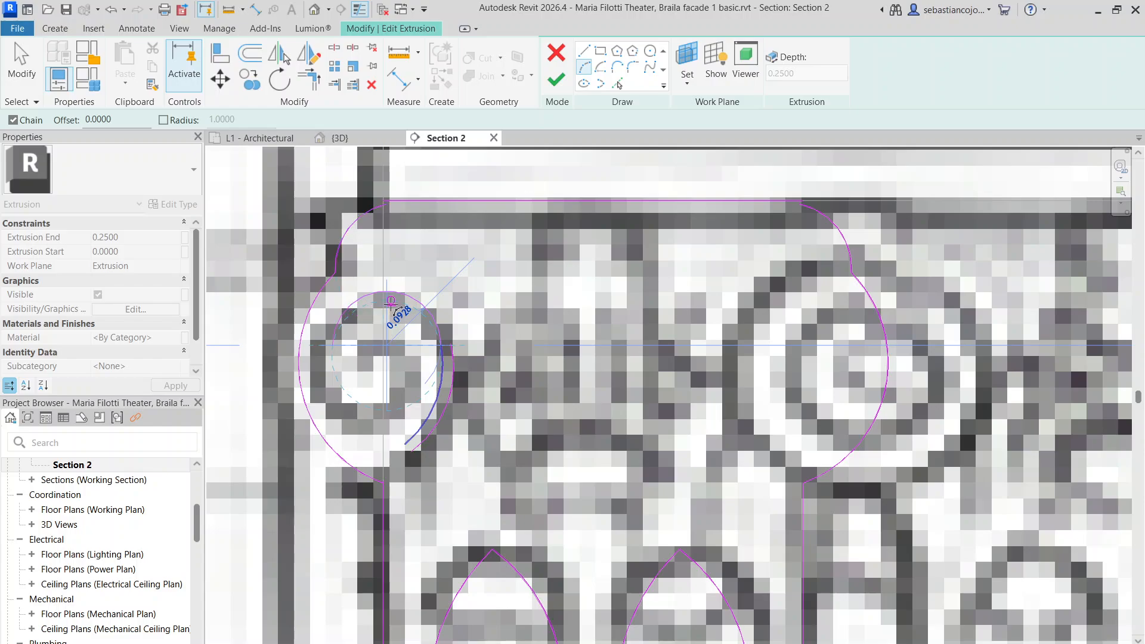
pyautogui.scroll(3, 391, 304)
pyautogui.click(487, 357)
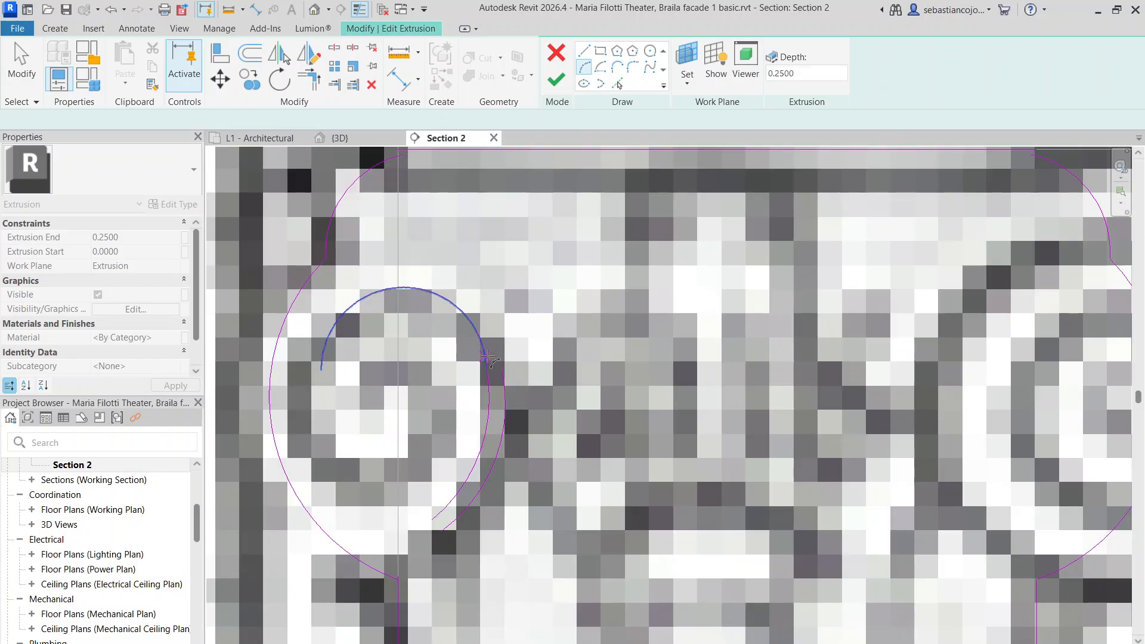
pyautogui.press('Escape')
pyautogui.press('Escape')
pyautogui.click(450, 300)
pyautogui.moveTo(404, 288); pyautogui.dragTo(398, 314)
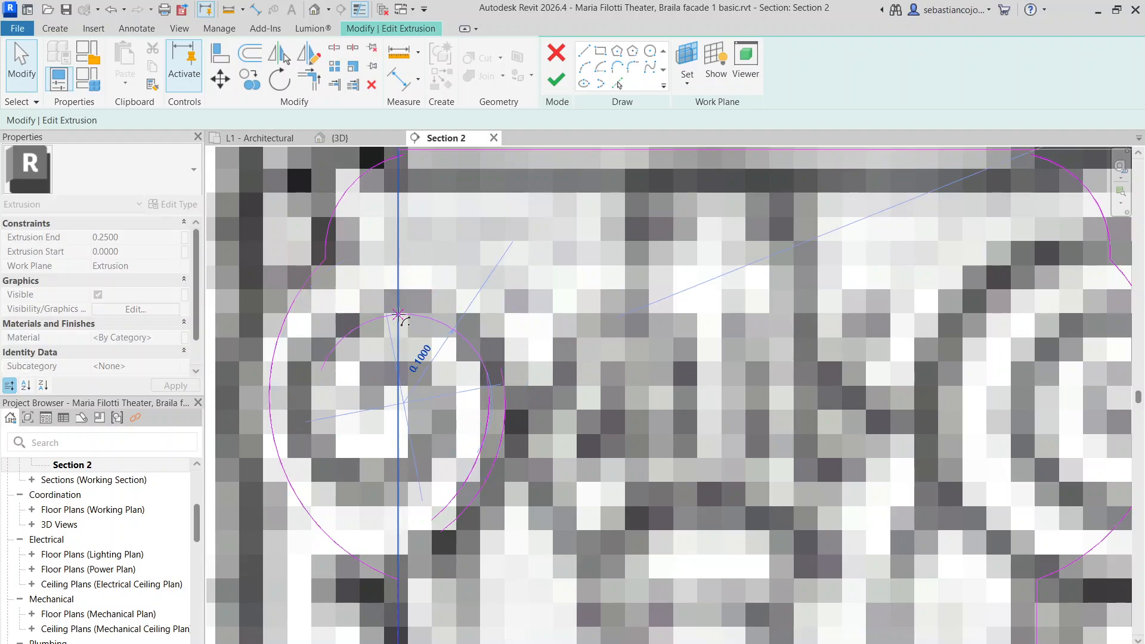
pyautogui.click(499, 345)
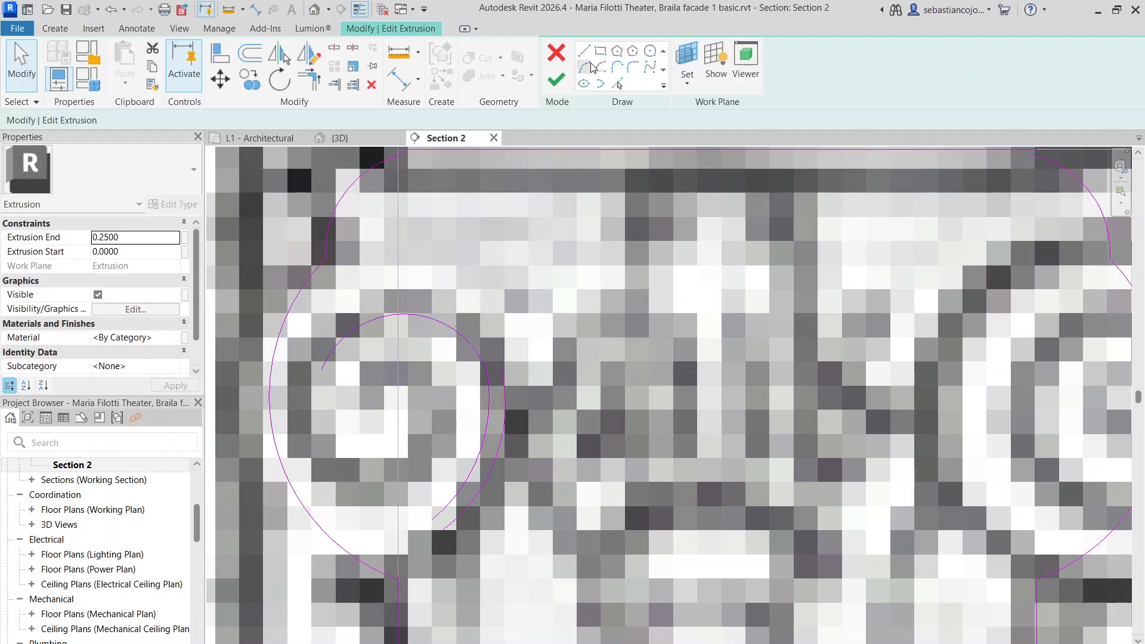
# Draw a start-end arc across the scroll, reshaped to bulge upward
pyautogui.click(589, 67)
pyautogui.click(501, 369)
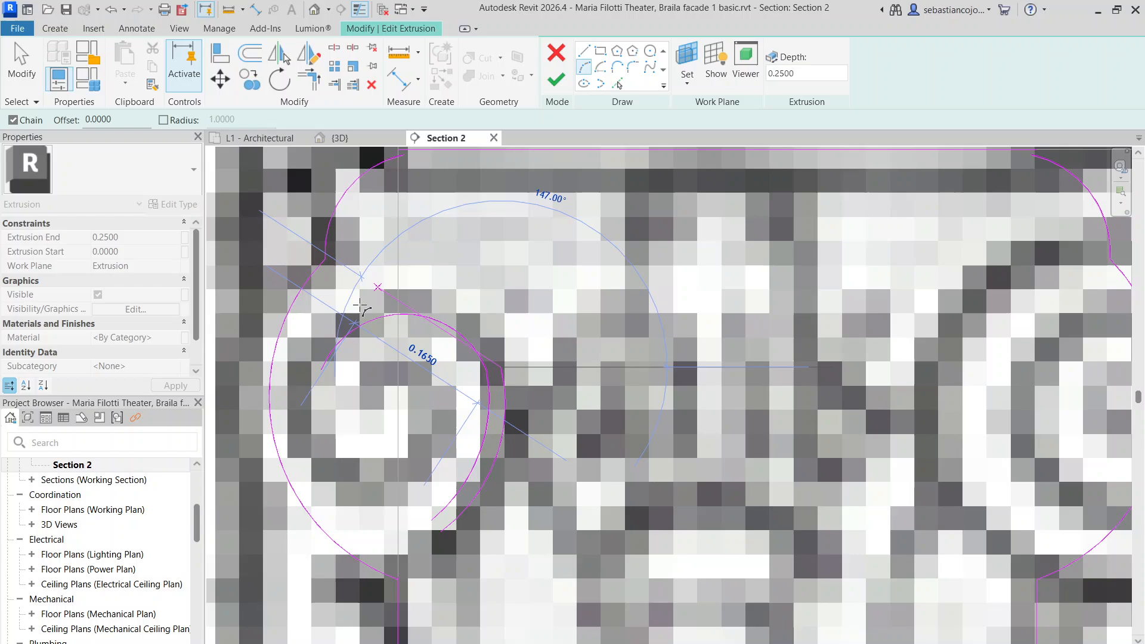
pyautogui.click(308, 365)
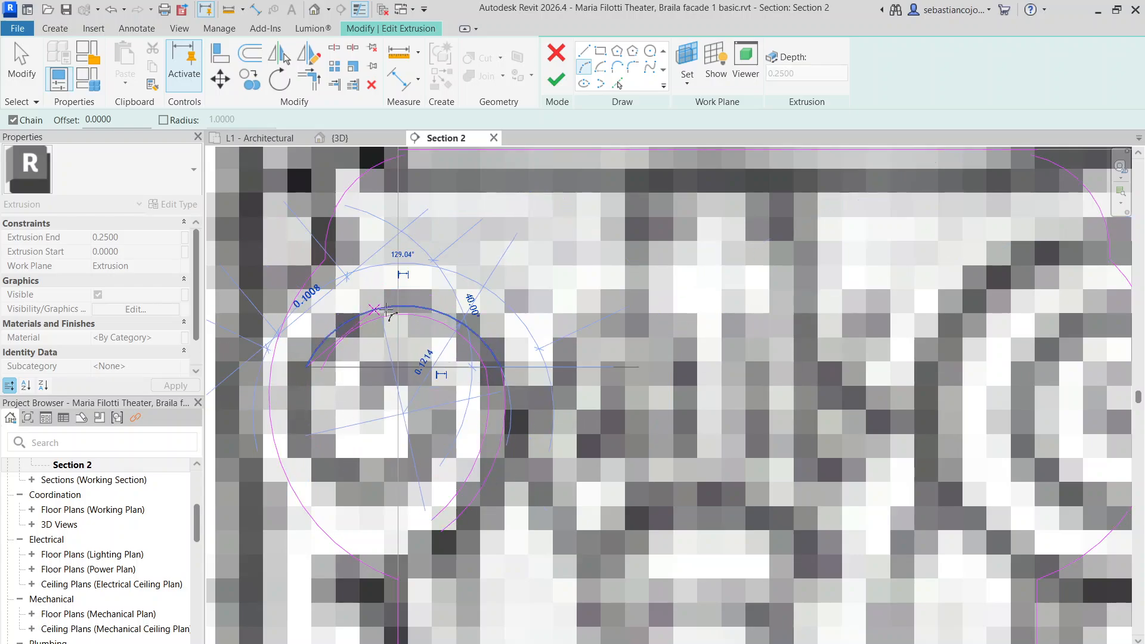
pyautogui.click(388, 309)
pyautogui.press('Escape')
pyautogui.press('Escape')
pyautogui.click(400, 306)
pyautogui.moveTo(400, 306); pyautogui.dragTo(402, 292)
pyautogui.click(393, 365)
pyautogui.scroll(-1, 393, 365)
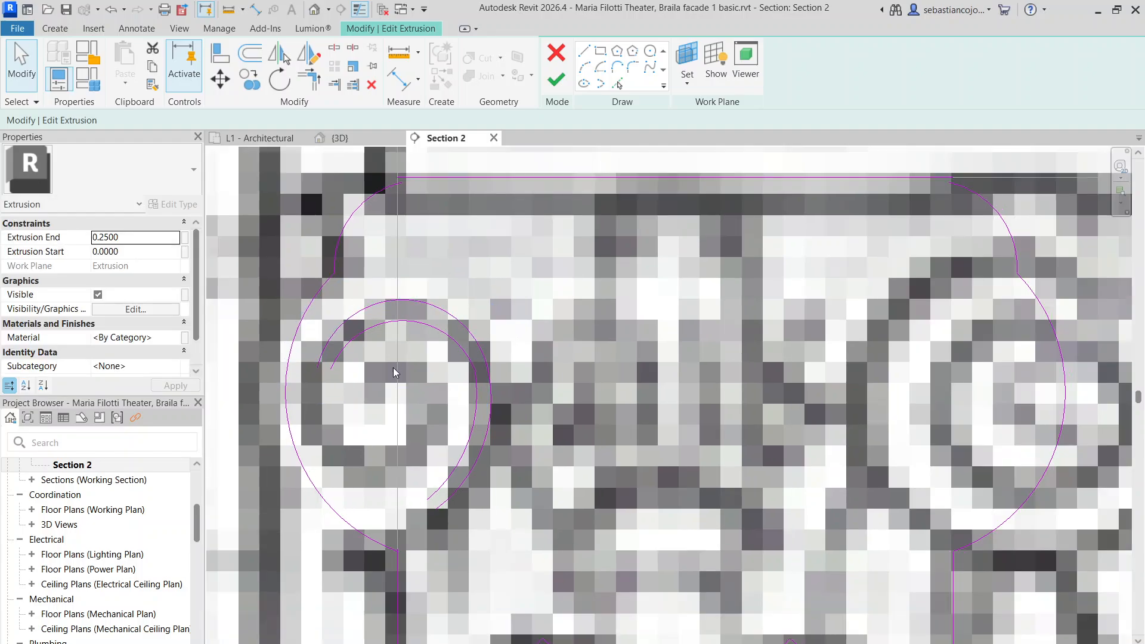
pyautogui.scroll(-2, 393, 373)
# Chain the outer spiral arcs from the previous arc's end up to the spiral's top
pyautogui.click(586, 69)
pyautogui.scroll(3, 441, 393)
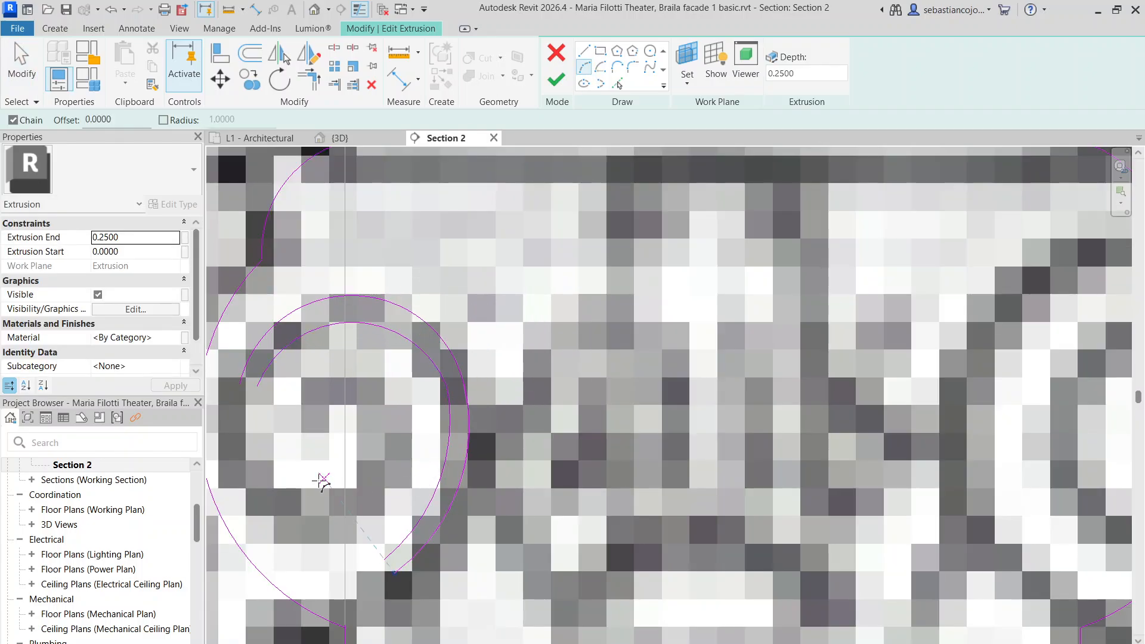
pyautogui.click(237, 389)
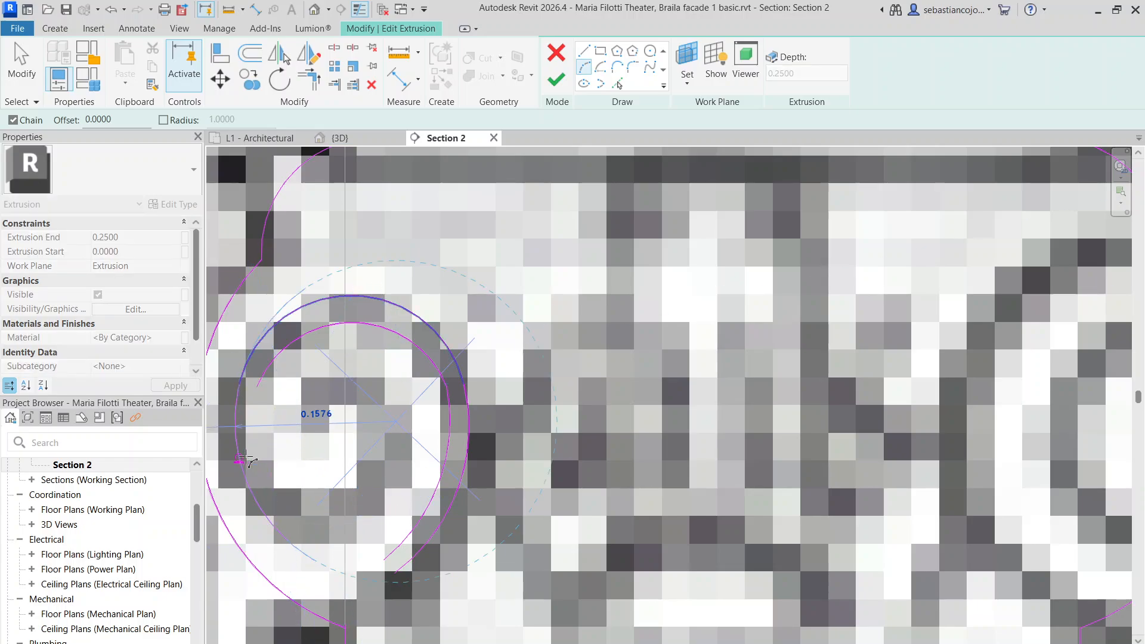
pyautogui.click(287, 538)
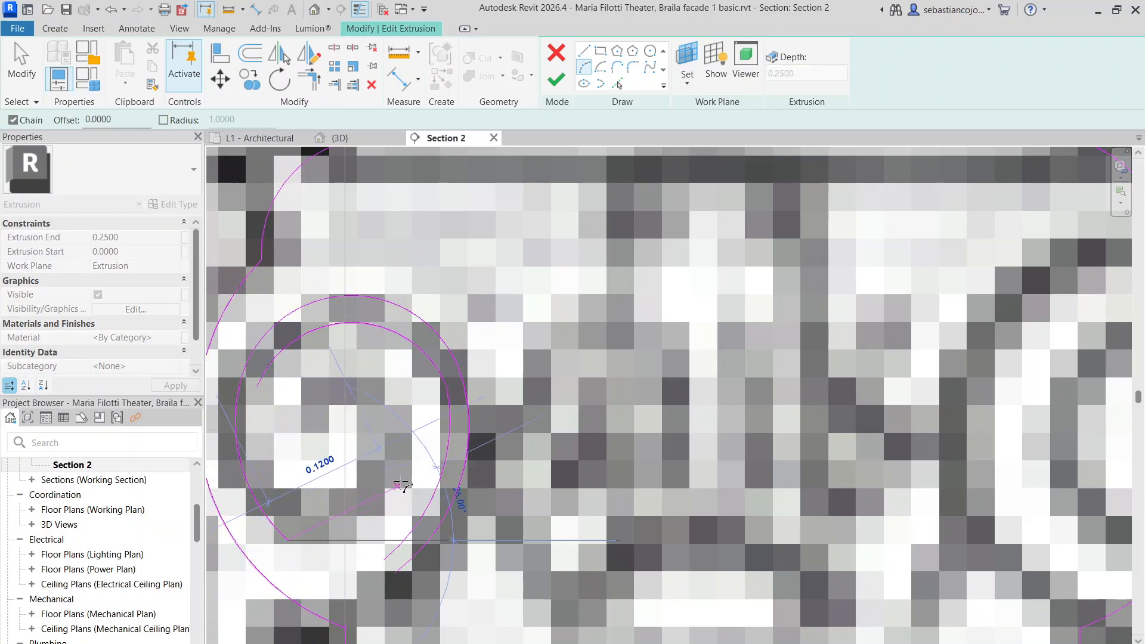
pyautogui.click(370, 539)
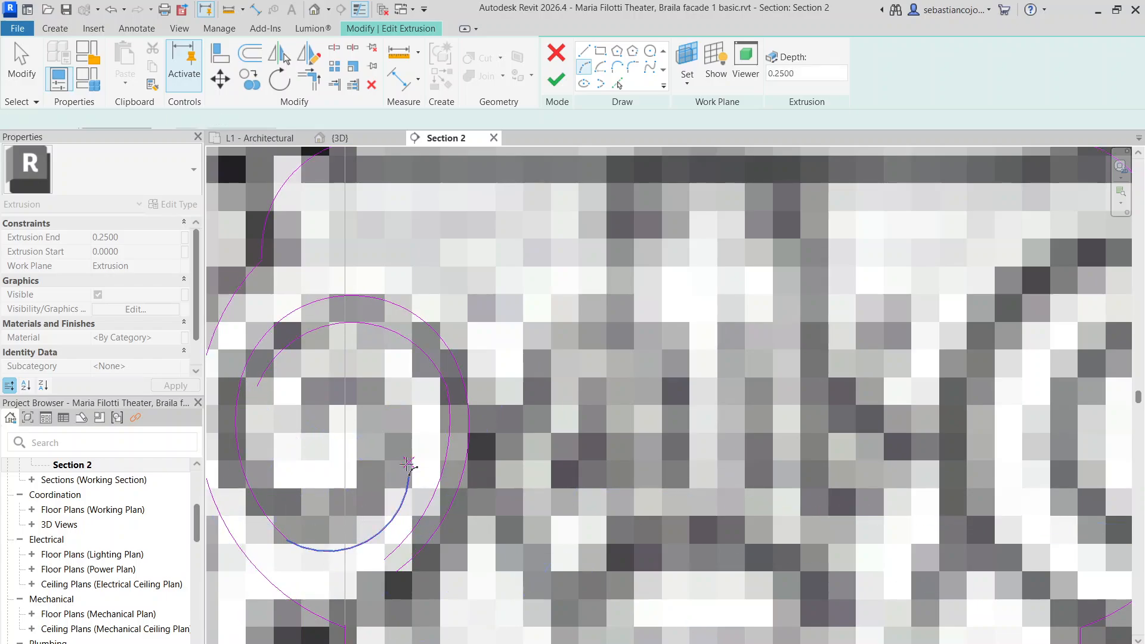
pyautogui.click(372, 374)
pyautogui.click(396, 404)
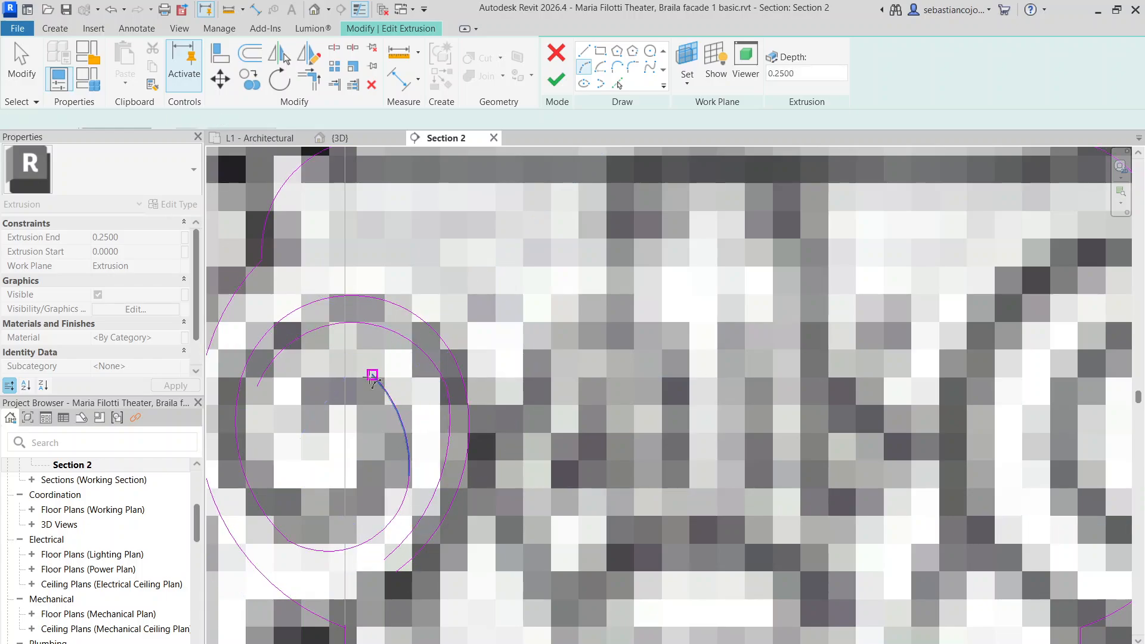
pyautogui.click(372, 375)
pyautogui.click(329, 365)
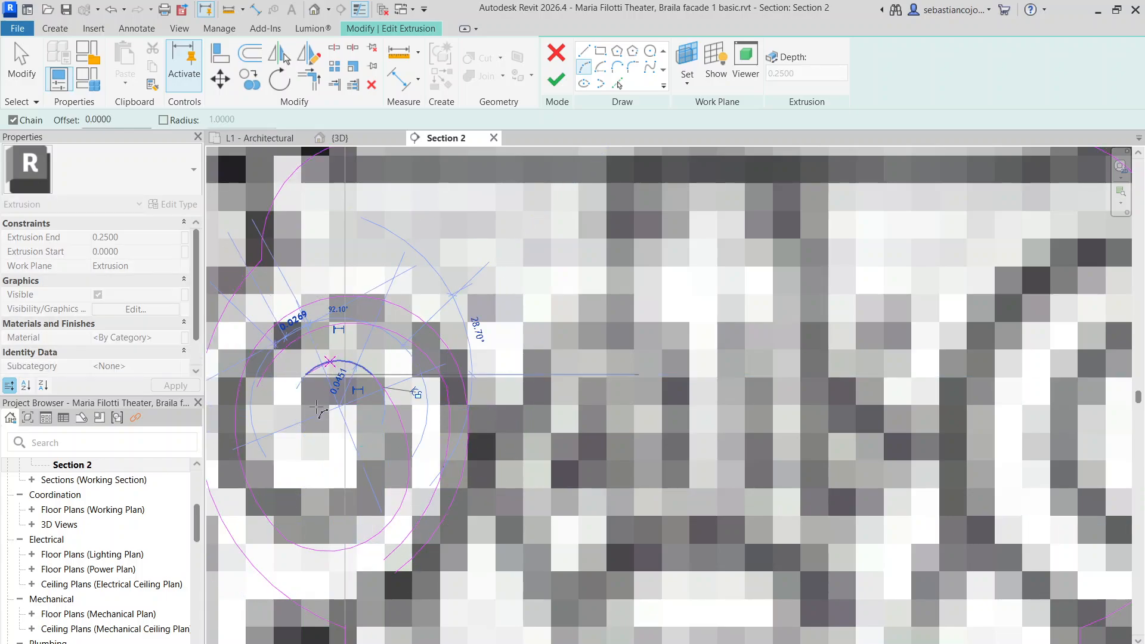
pyautogui.press('Escape')
pyautogui.click(305, 375)
pyautogui.press('Escape')
# Continue the inner spiral arcs starting from the lower-left spiral end
pyautogui.click(257, 387)
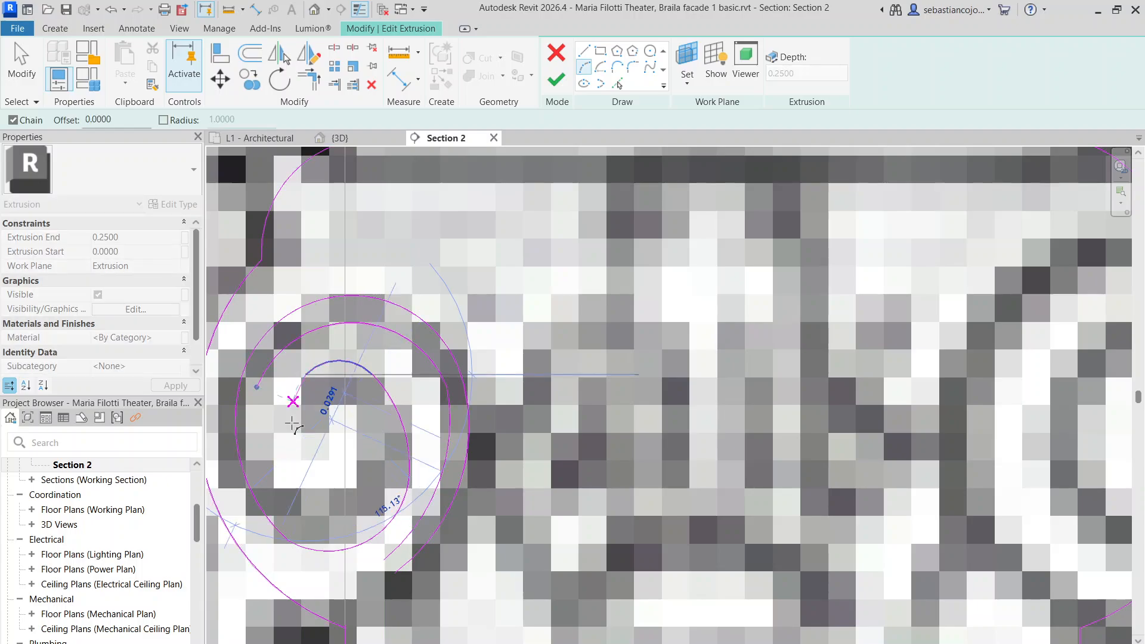
pyautogui.click(314, 445)
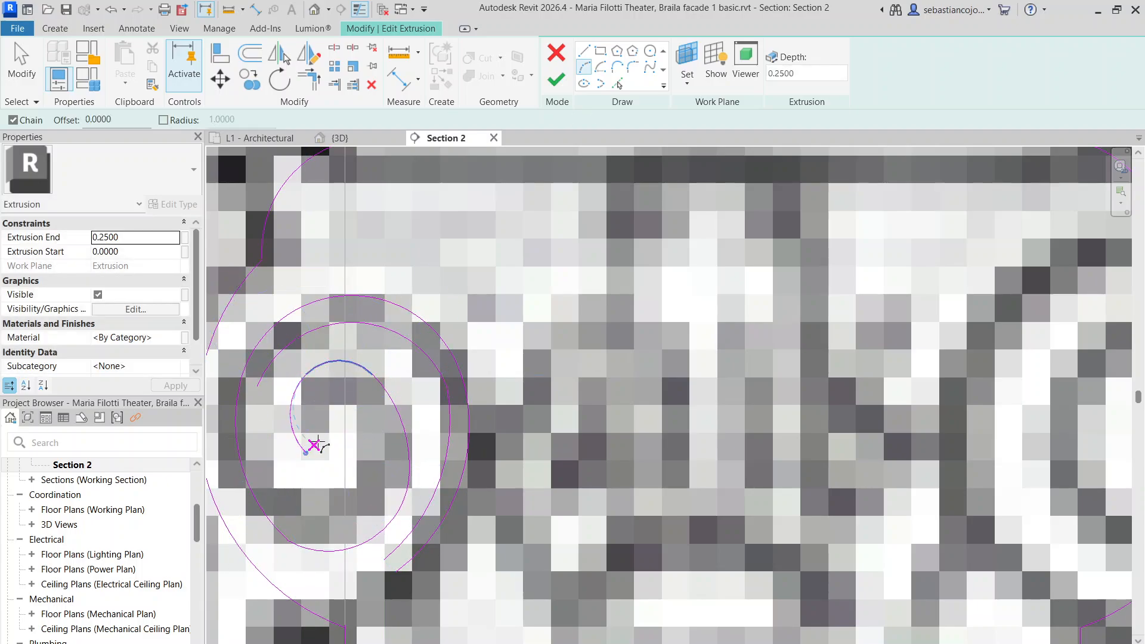
pyautogui.click(316, 444)
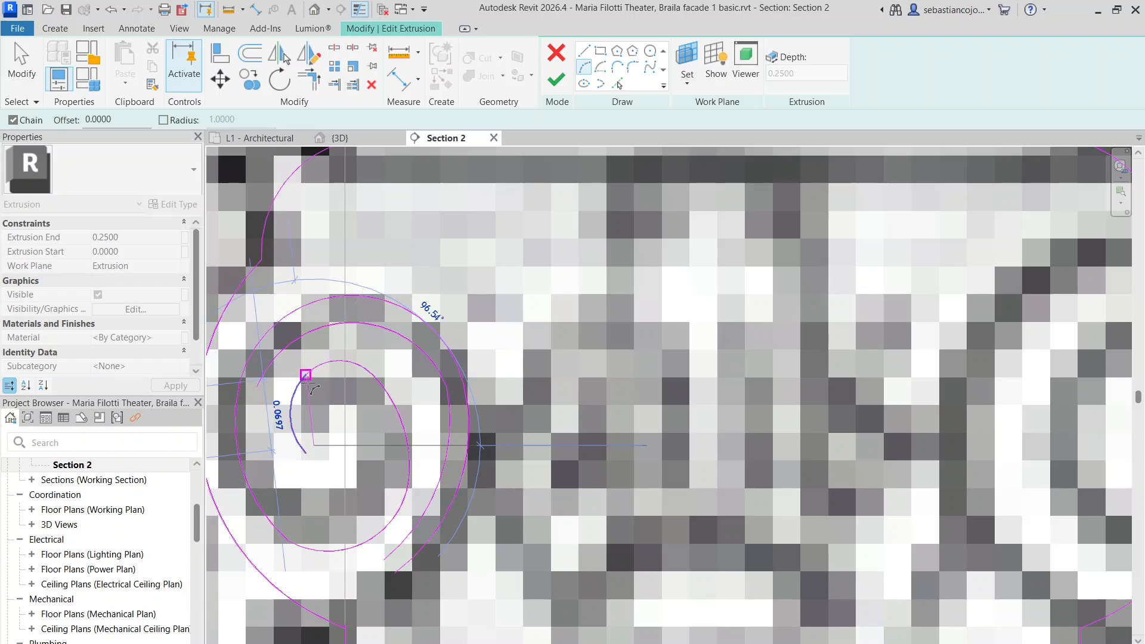
pyautogui.scroll(1, 309, 385)
pyautogui.scroll(2, 309, 385)
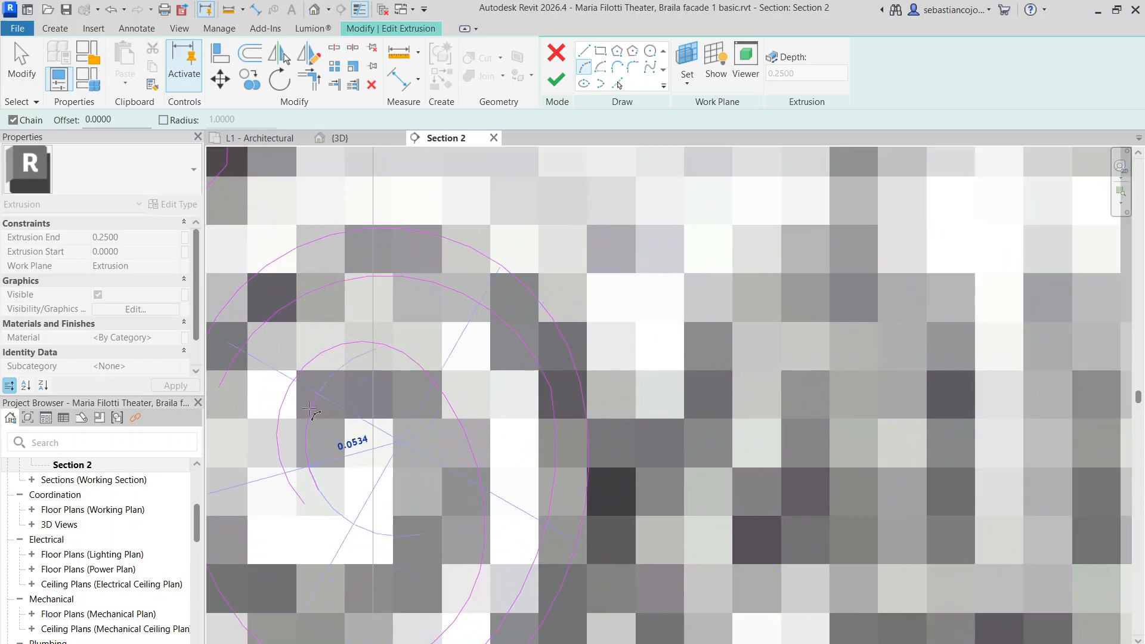
pyautogui.click(325, 386)
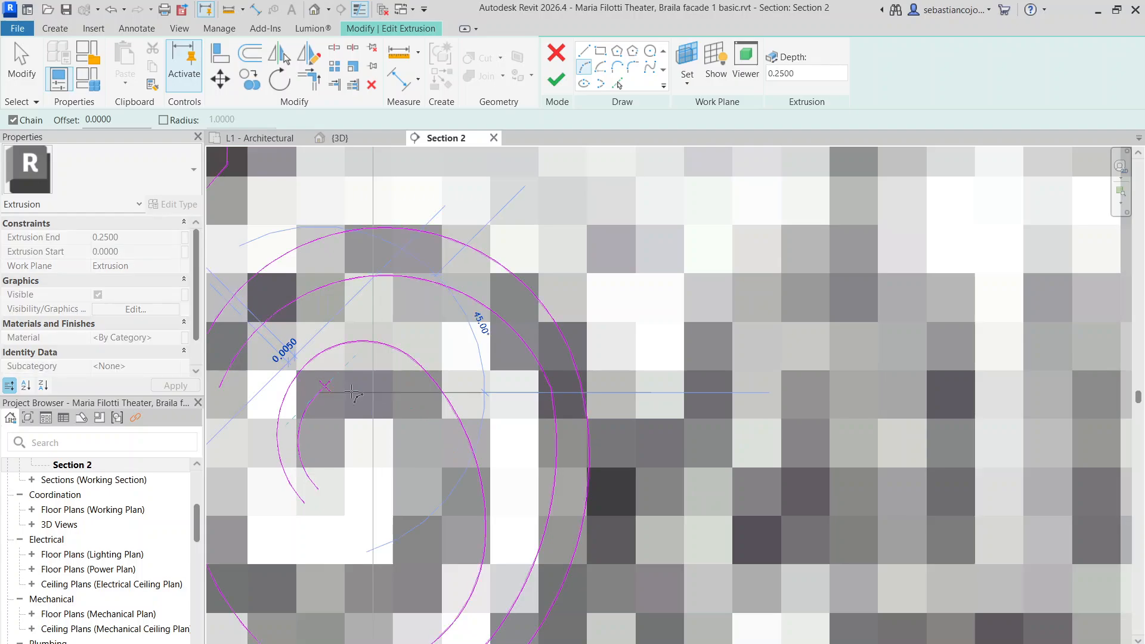
pyautogui.click(414, 396)
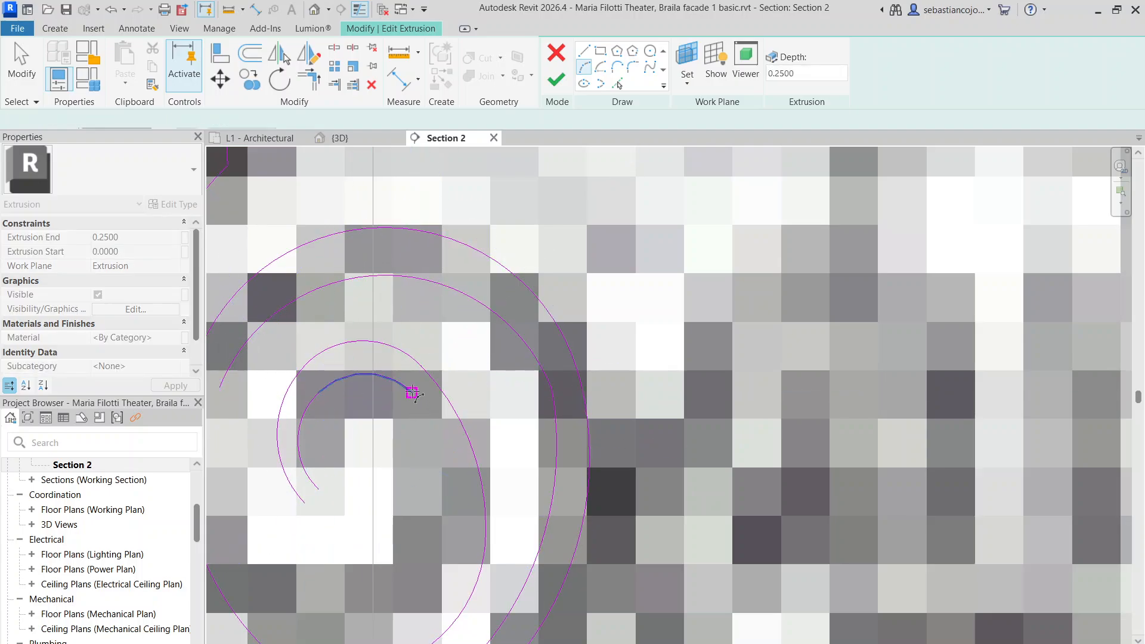
pyautogui.click(409, 391)
# Add the final inward arc to complete the volute's spiral
pyautogui.scroll(2, 417, 388)
pyautogui.click(425, 452)
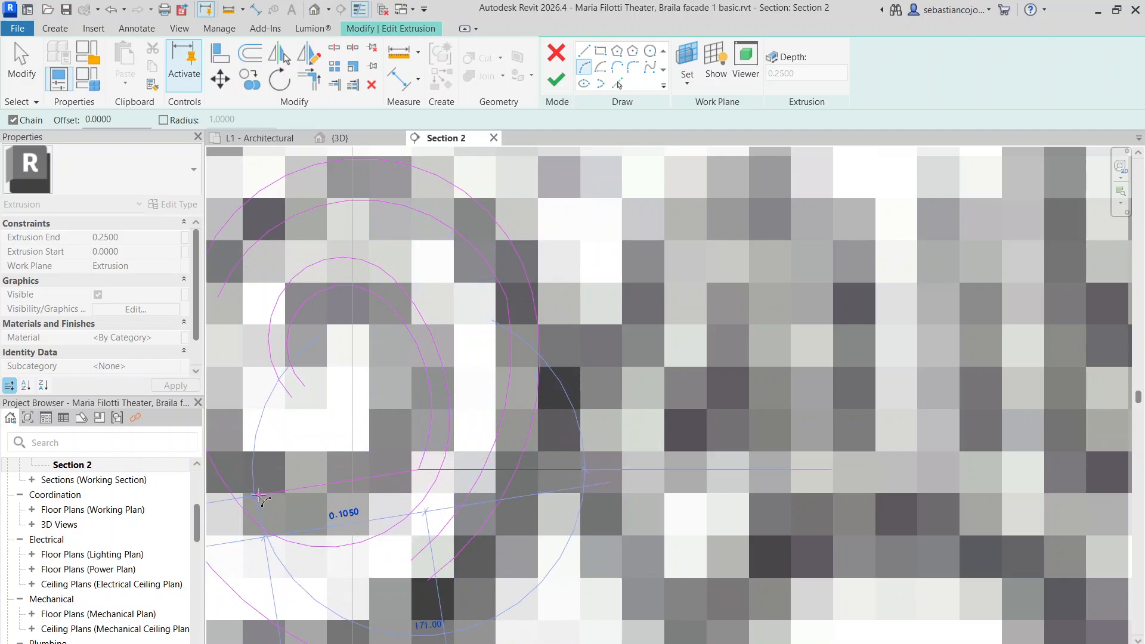
pyautogui.click(322, 525)
pyautogui.scroll(3, 244, 417)
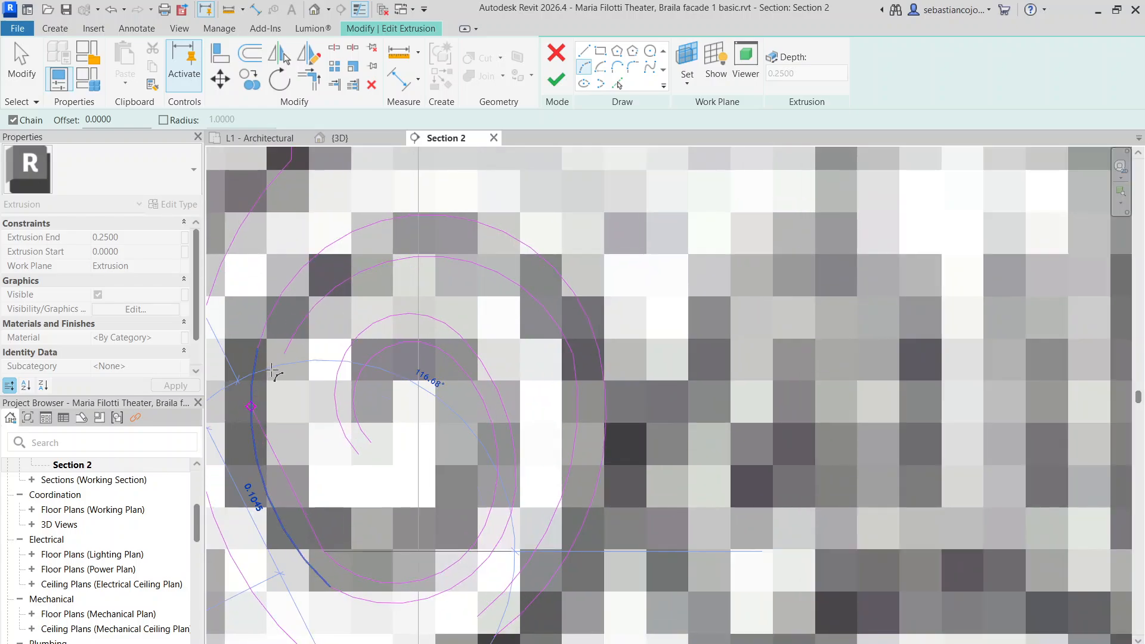
pyautogui.scroll(1, 278, 426)
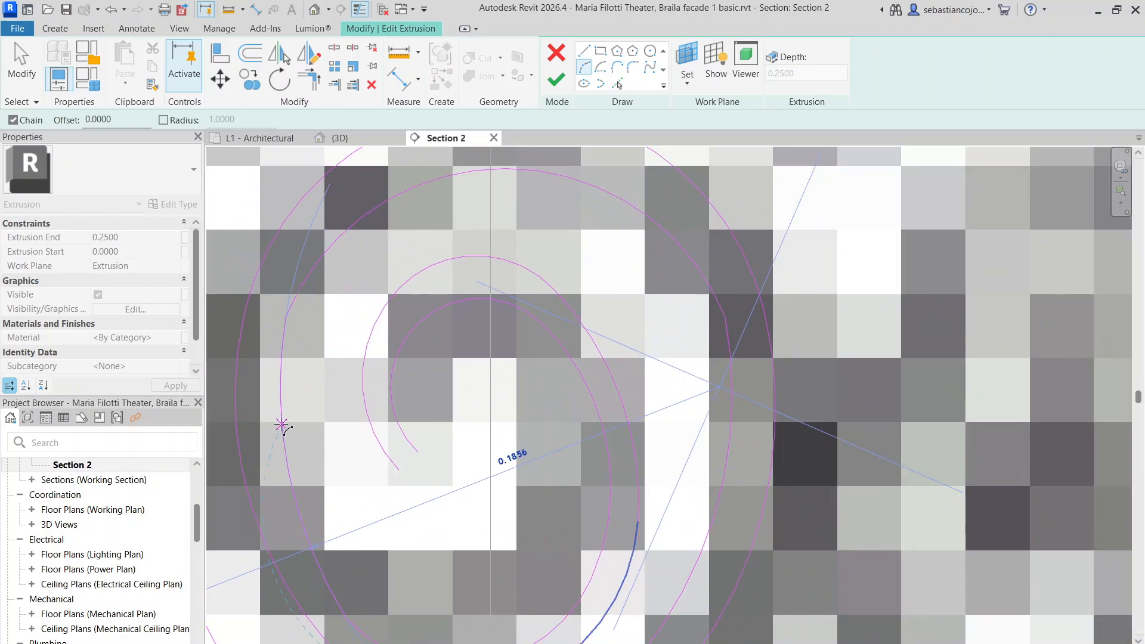
pyautogui.press('Escape')
pyautogui.press('Escape')
pyautogui.scroll(-3, 338, 420)
pyautogui.scroll(3, 339, 417)
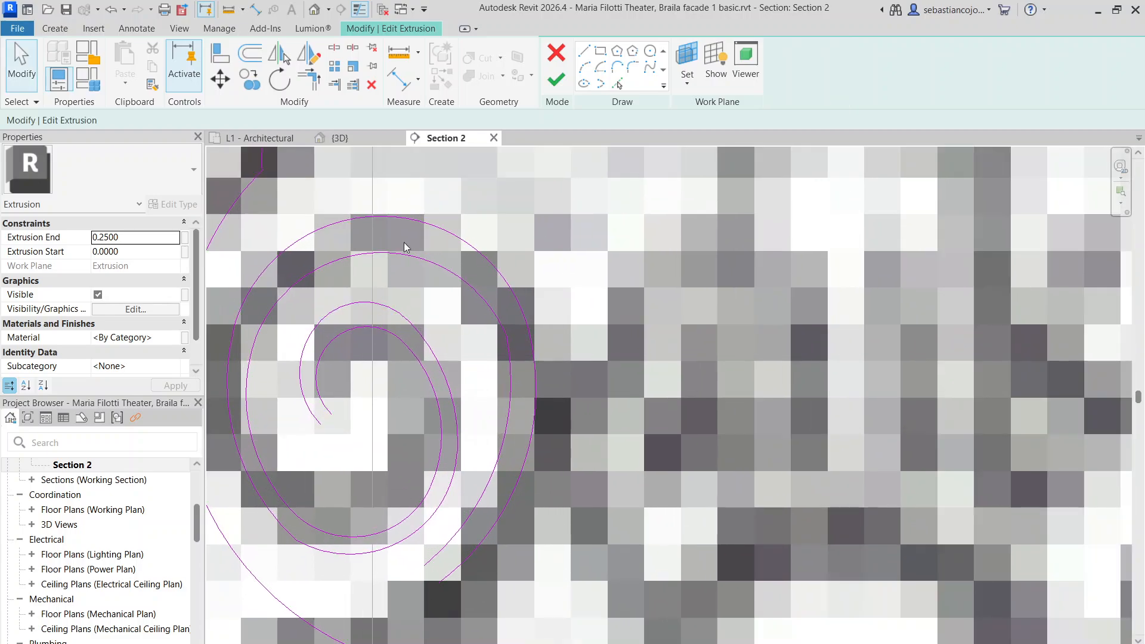
pyautogui.scroll(-5, 404, 247)
pyautogui.scroll(-1, 460, 287)
pyautogui.scroll(1, 495, 369)
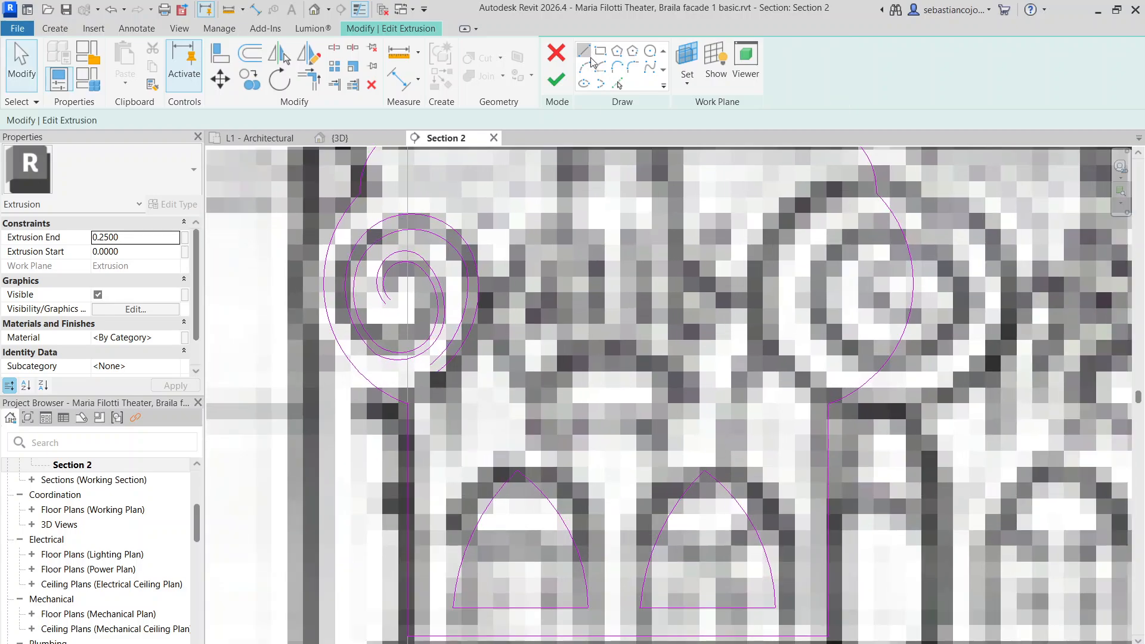
# Mirror a copy of the spiral volute across a vertical axis to the capital's other end
pyautogui.click(584, 52)
pyautogui.scroll(2, 362, 244)
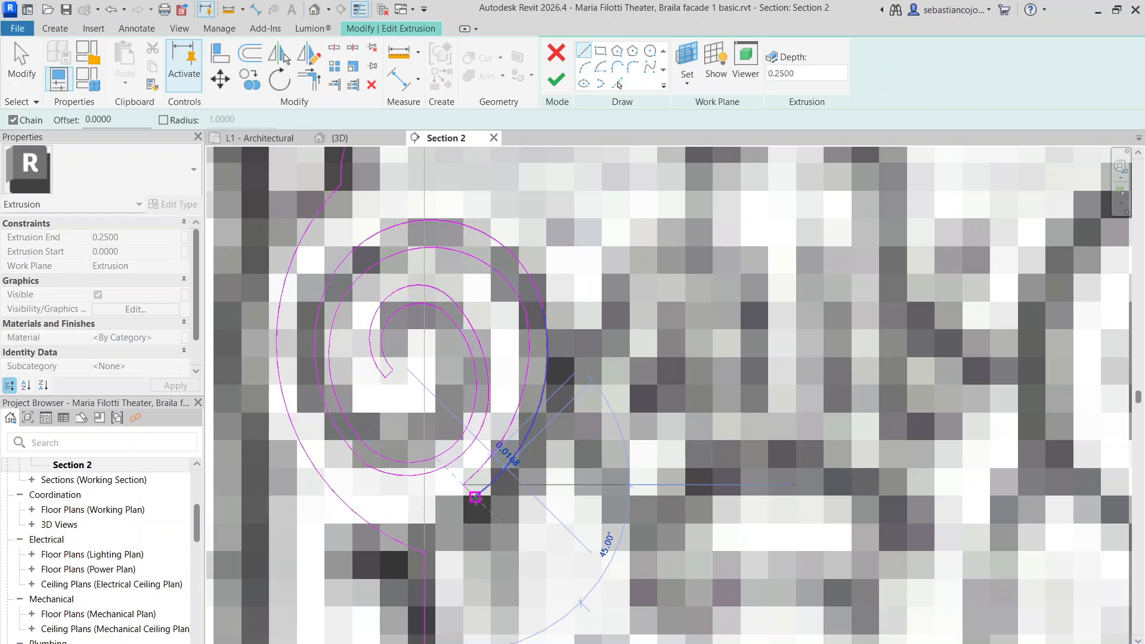
pyautogui.scroll(-4, 519, 388)
pyautogui.press('Escape')
pyautogui.scroll(-4, 545, 281)
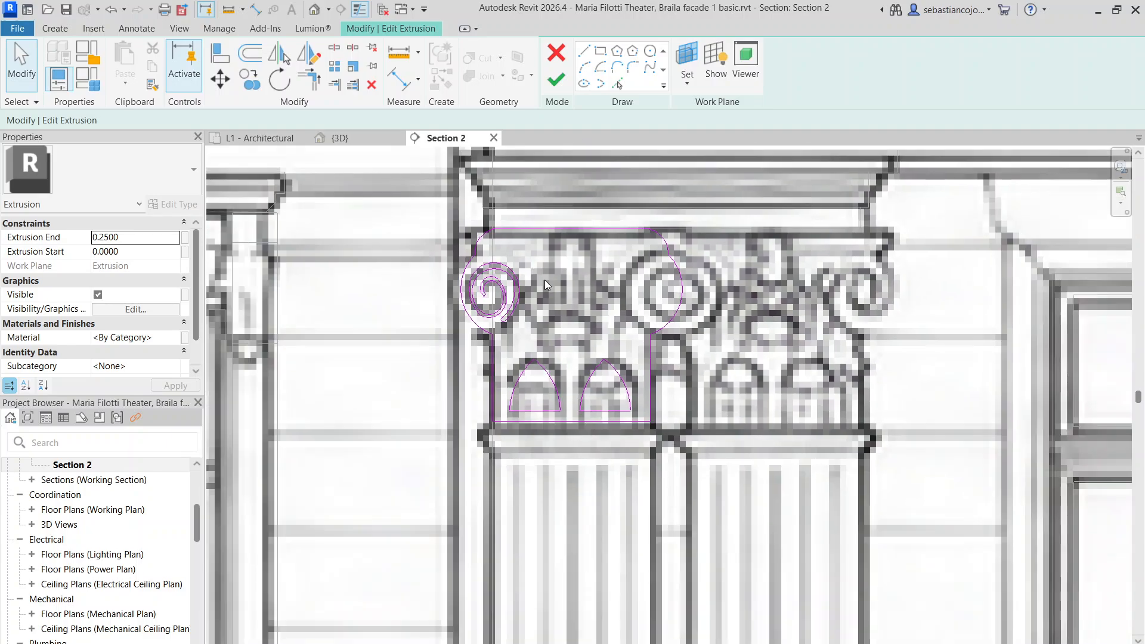
pyautogui.scroll(3, 567, 298)
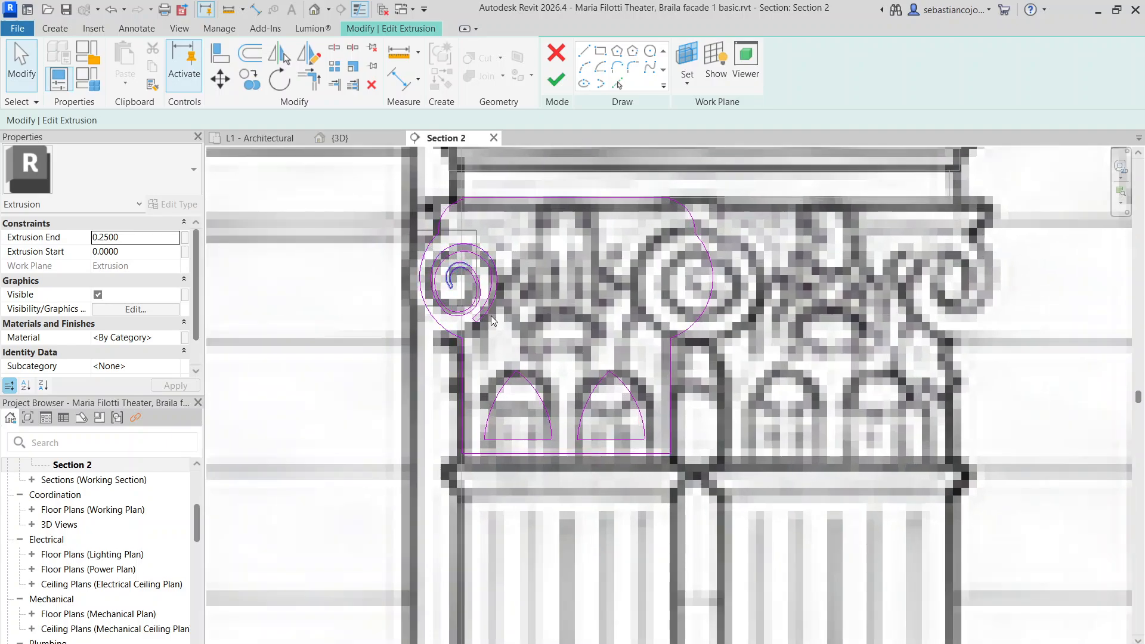
pyautogui.moveTo(492, 320)
pyautogui.mouseDown()
pyautogui.moveTo(544, 351)
pyautogui.moveTo(543, 339)
pyautogui.mouseUp()
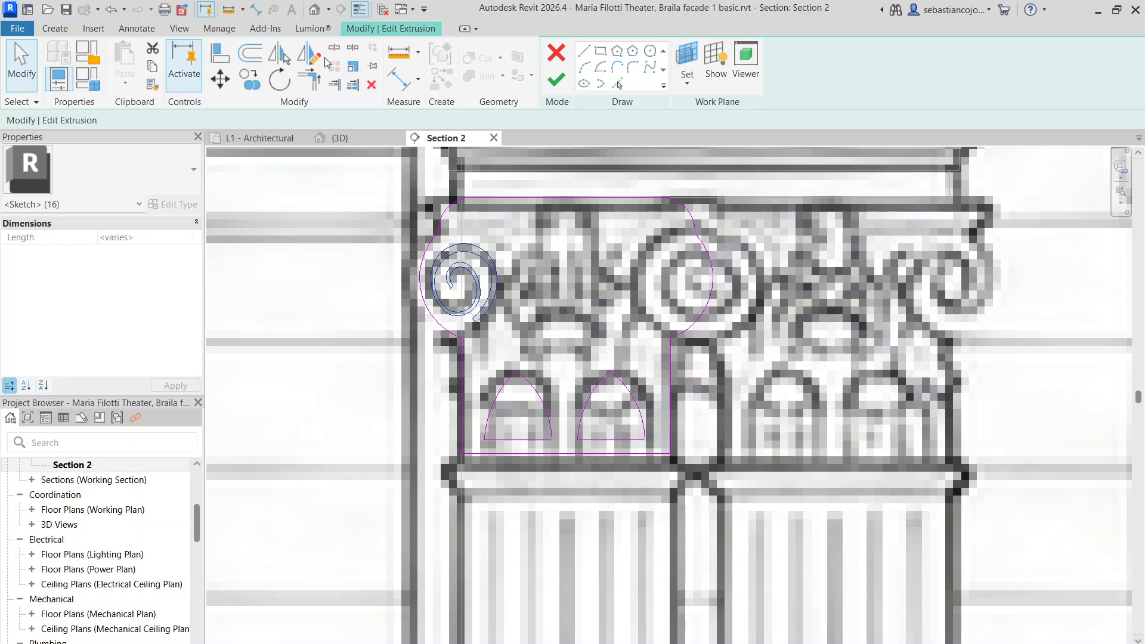
pyautogui.click(312, 55)
pyautogui.click(567, 454)
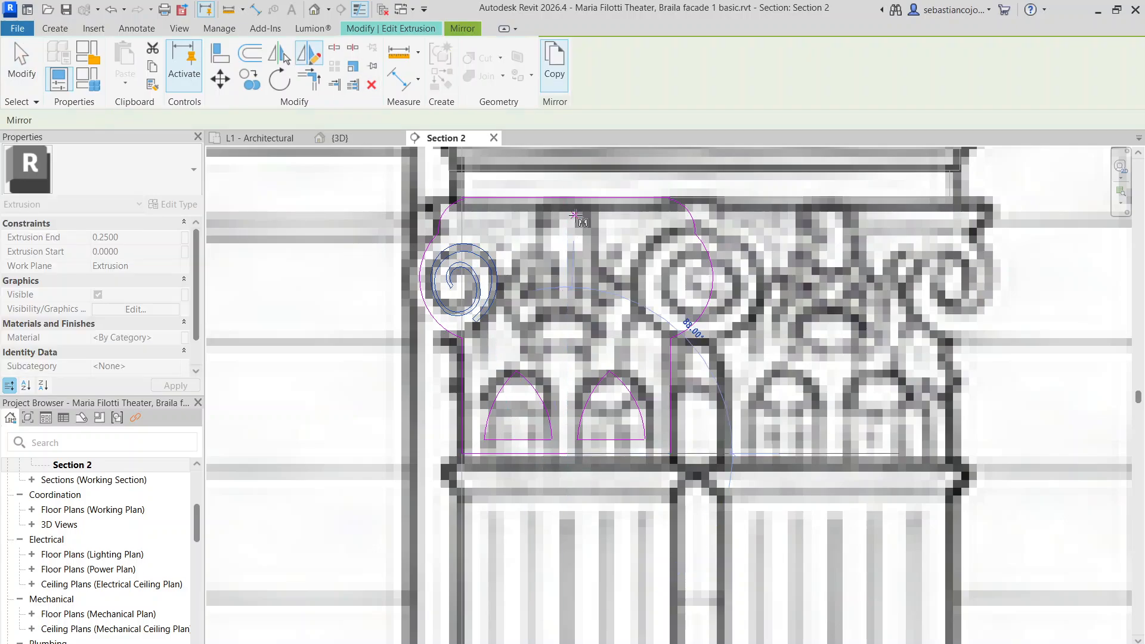
pyautogui.click(571, 217)
pyautogui.scroll(-4, 582, 259)
pyautogui.click(591, 265)
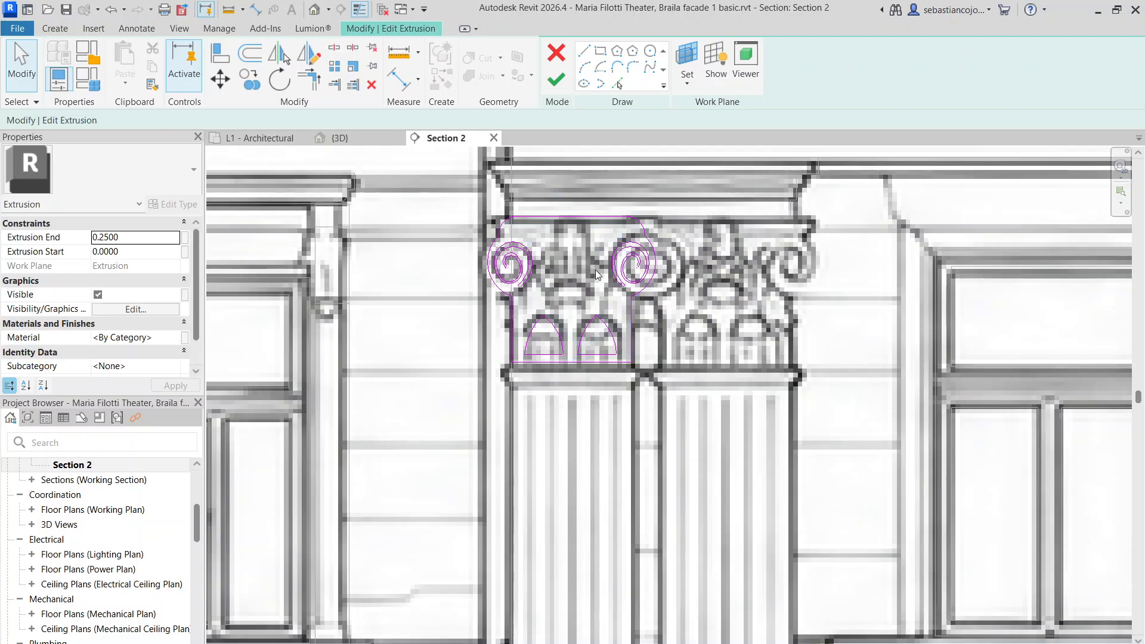
# Switch to the Google Street View of the theatre facade
pyautogui.scroll(5, 595, 269)
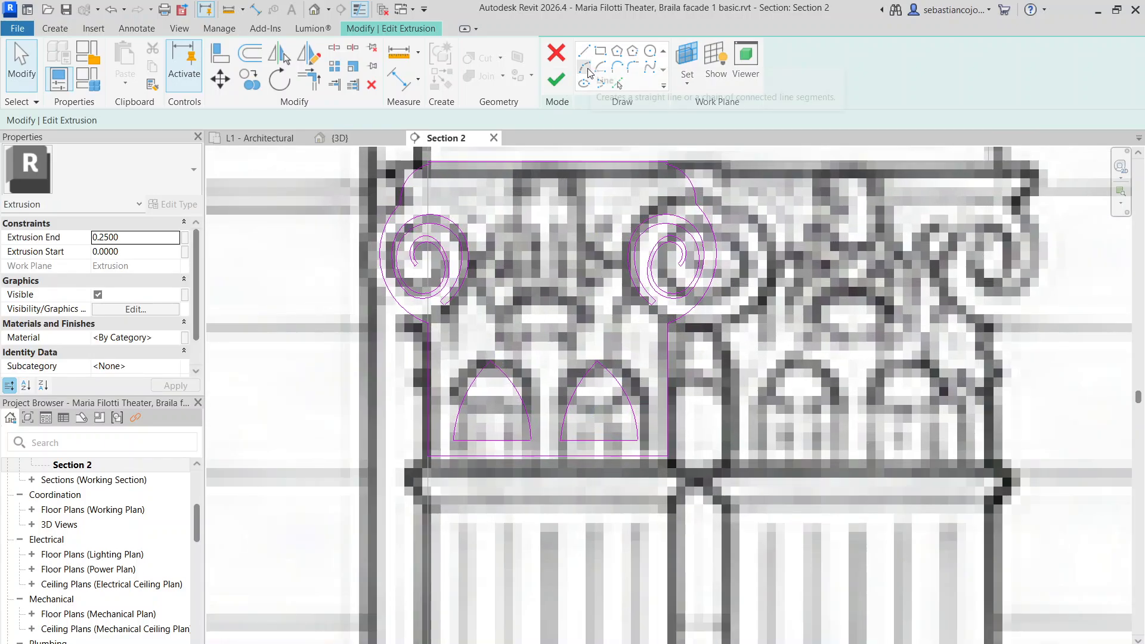
pyautogui.scroll(-4, 542, 280)
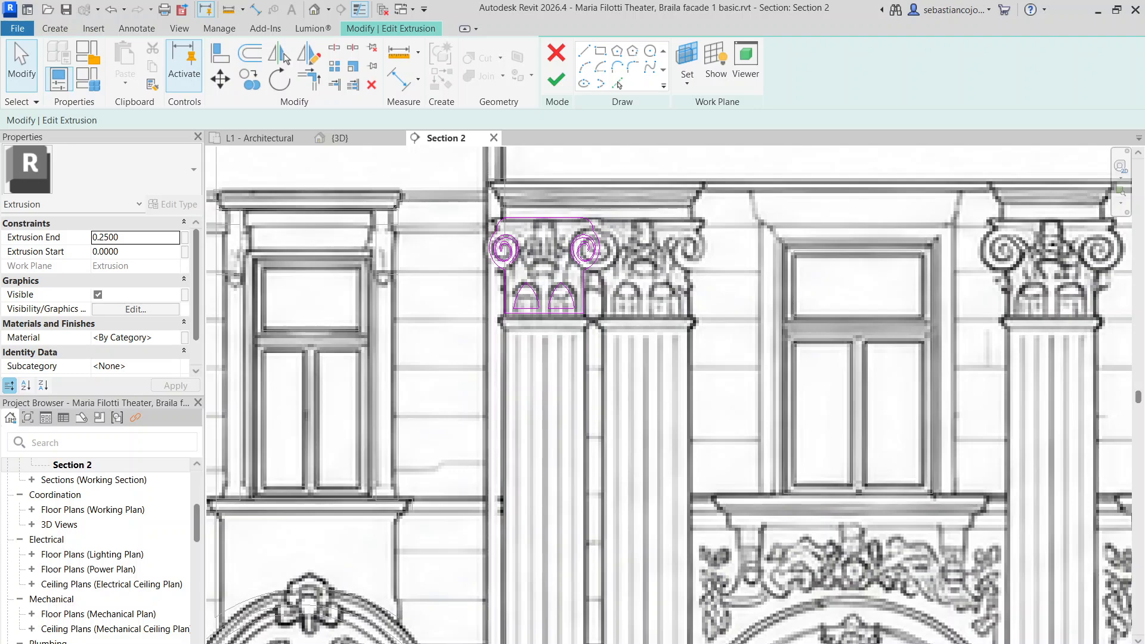
pyautogui.click(649, 643)
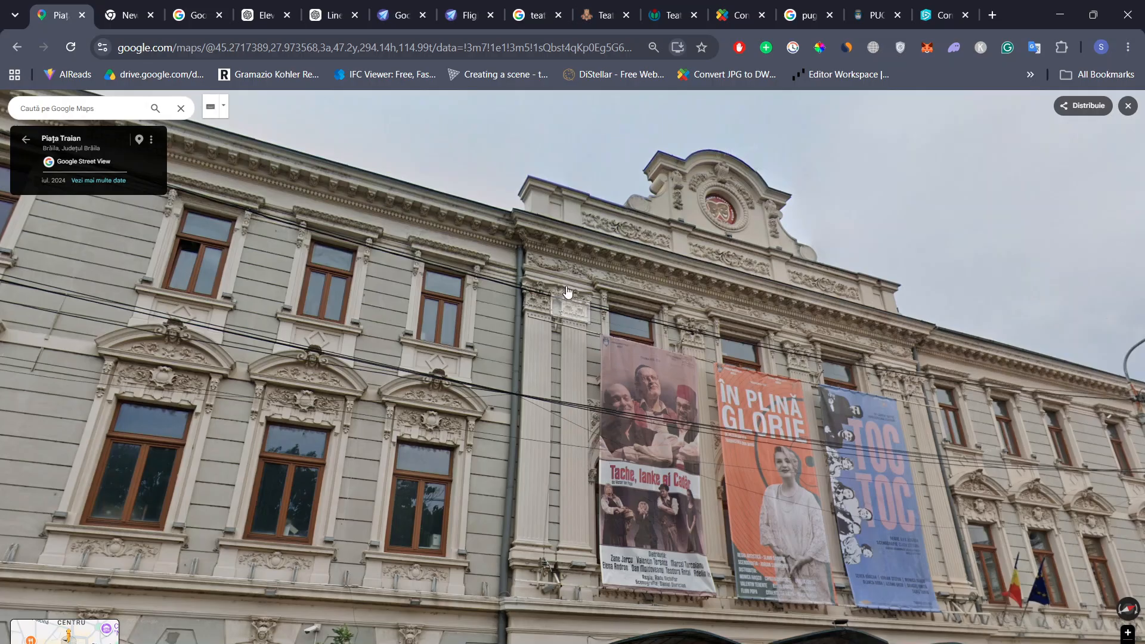
# Zoom Street View in on the column capitals, then return to the Revit sketch
pyautogui.scroll(4, 560, 303)
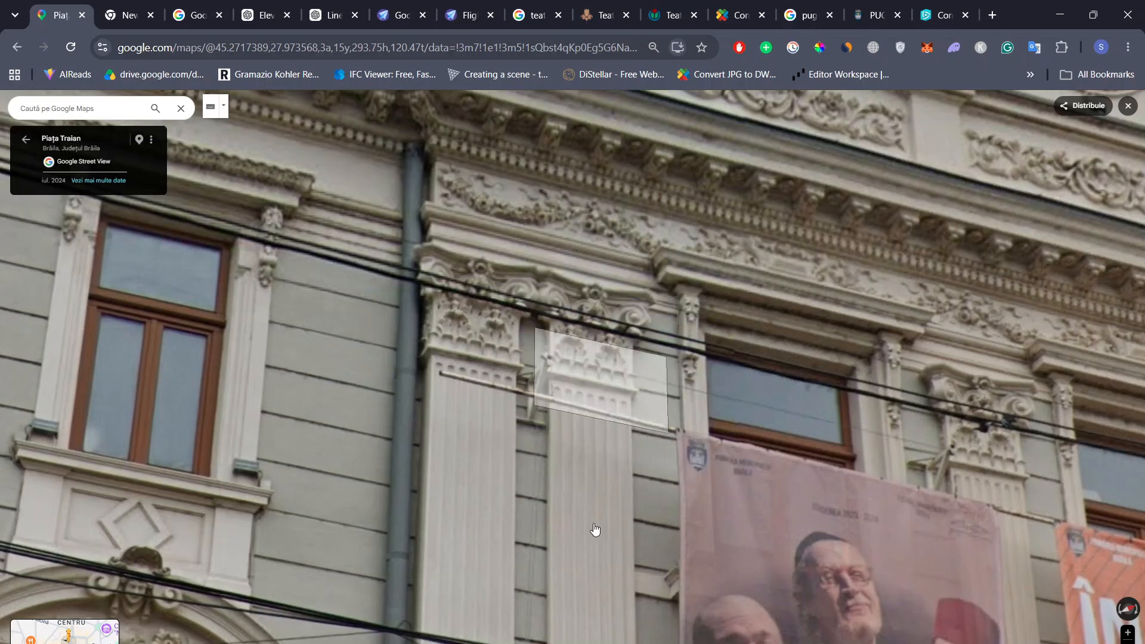
pyautogui.click(648, 642)
# Try spline and arc modes for the scroll outline, abandoning the misplaced starts
pyautogui.scroll(3, 590, 280)
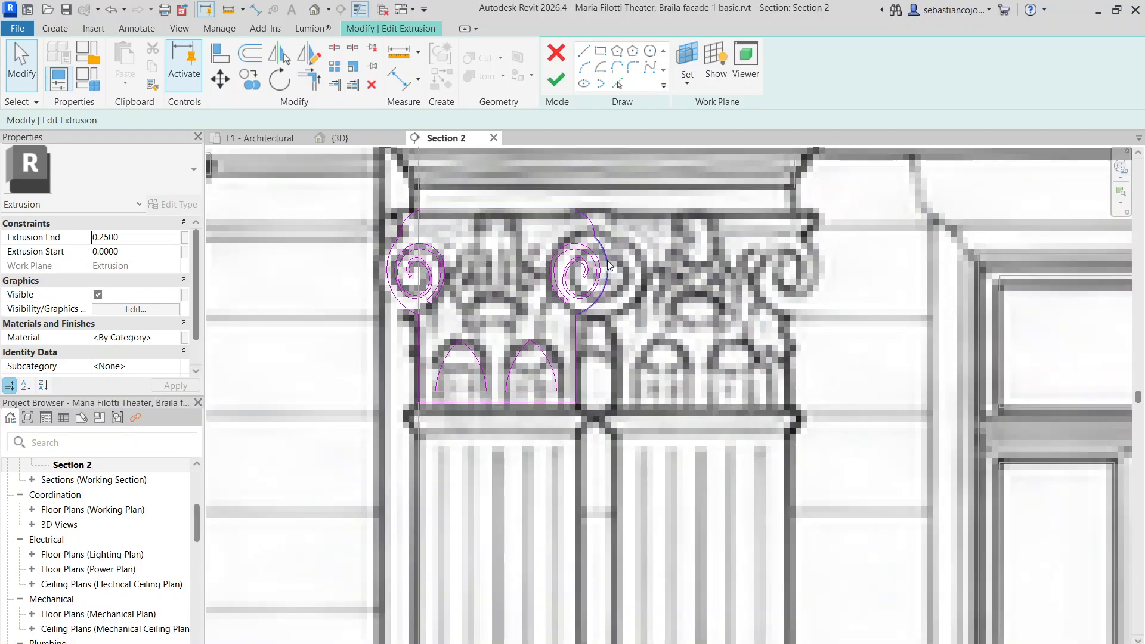
pyautogui.scroll(1, 522, 262)
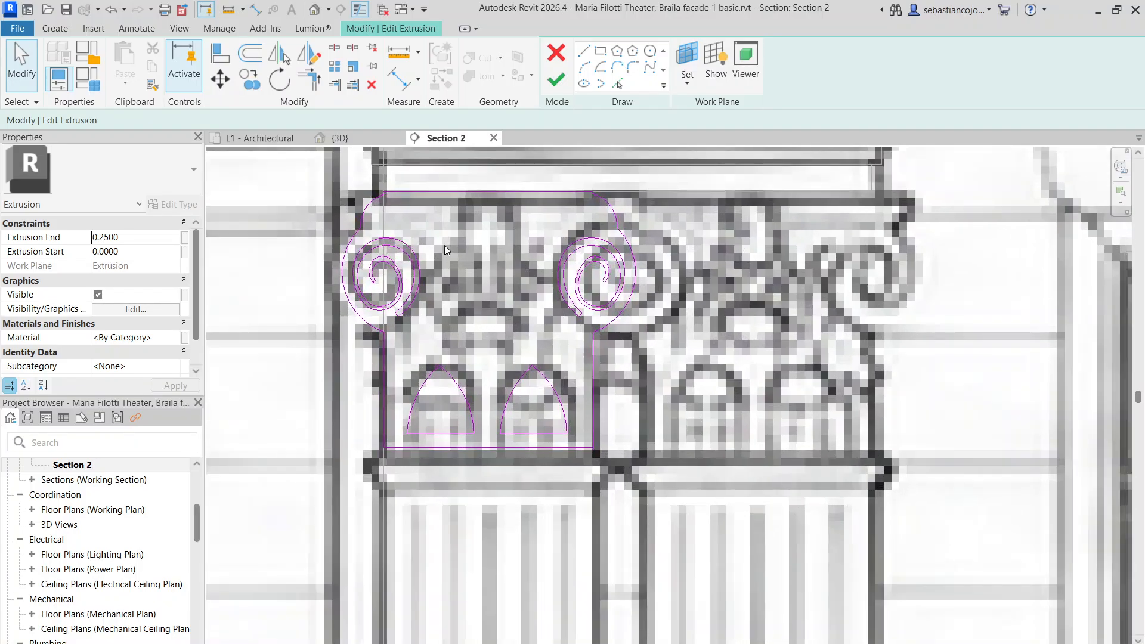
pyautogui.click(598, 66)
pyautogui.scroll(2, 533, 278)
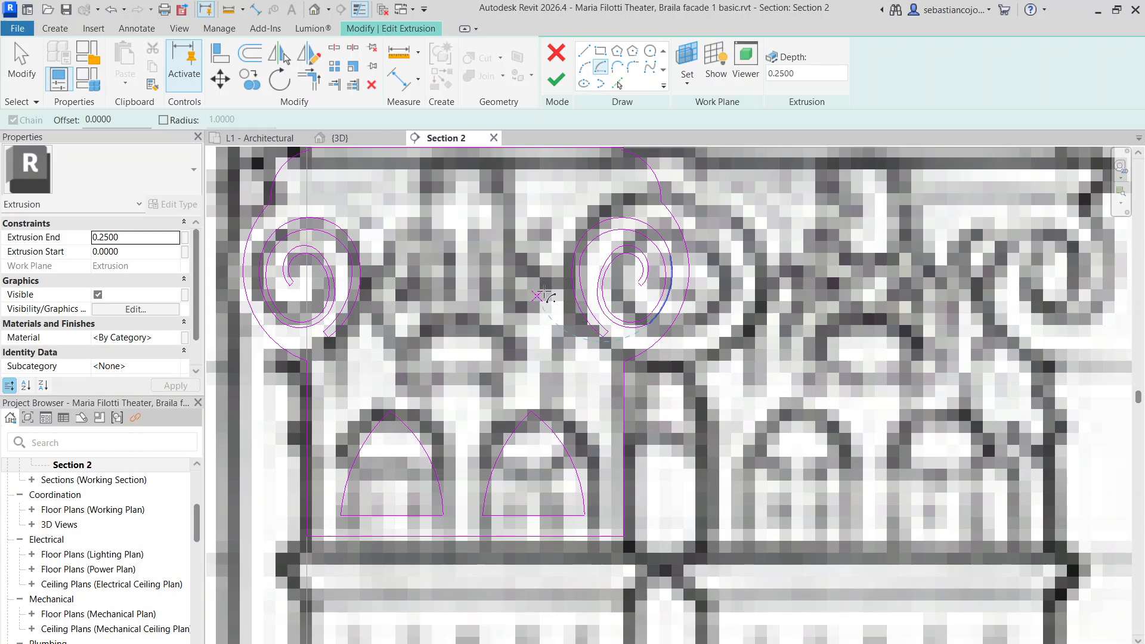
pyautogui.click(650, 70)
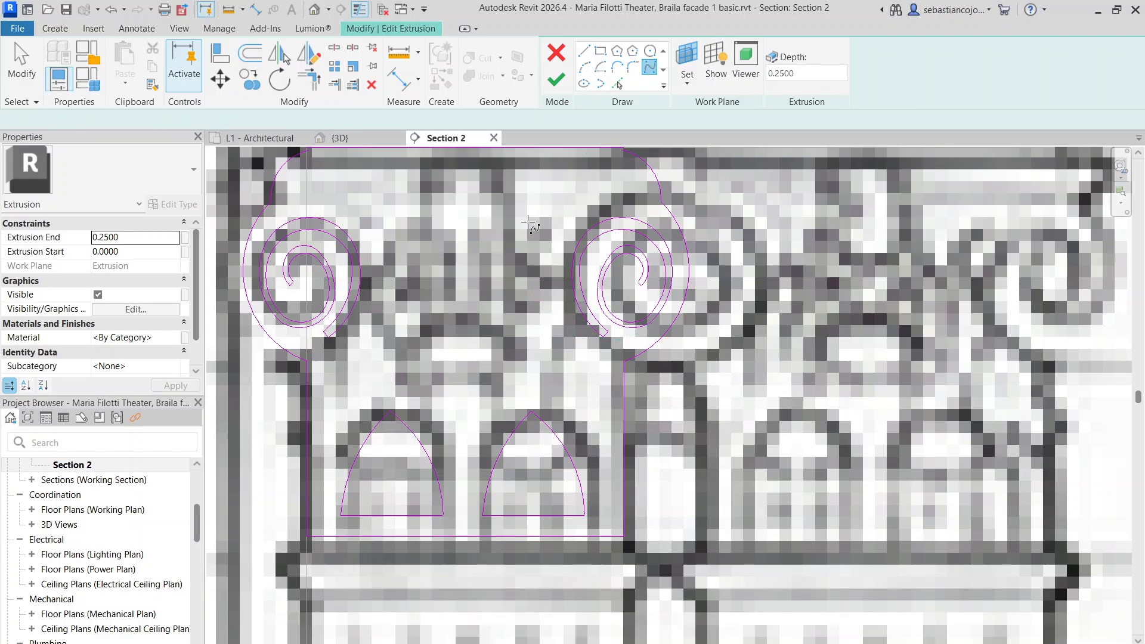
pyautogui.click(535, 291)
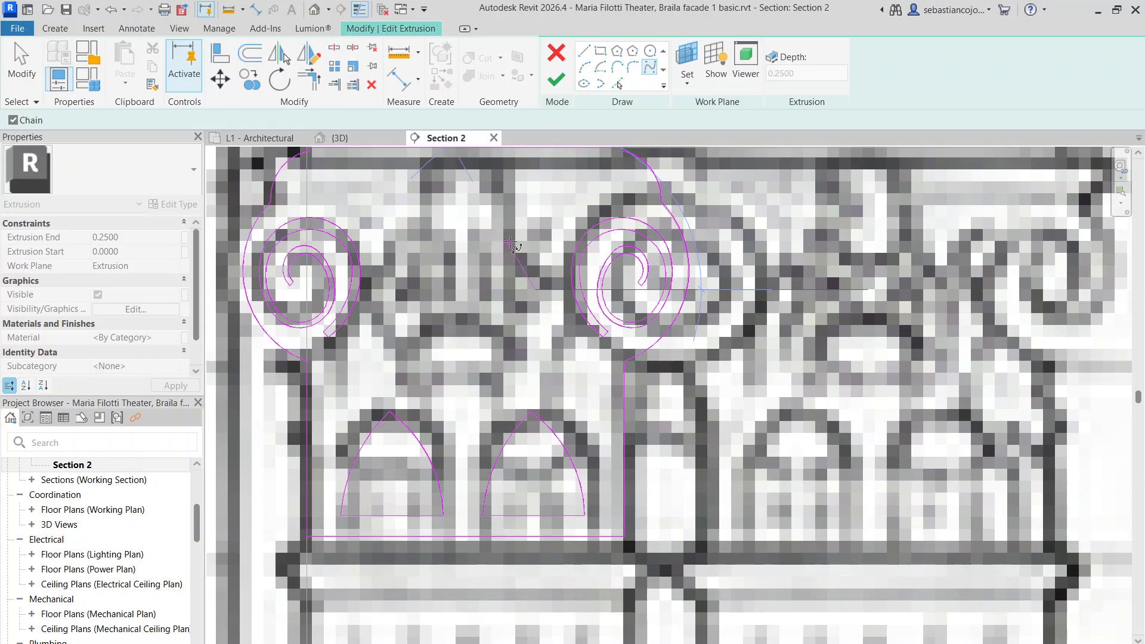
pyautogui.scroll(-3, 511, 247)
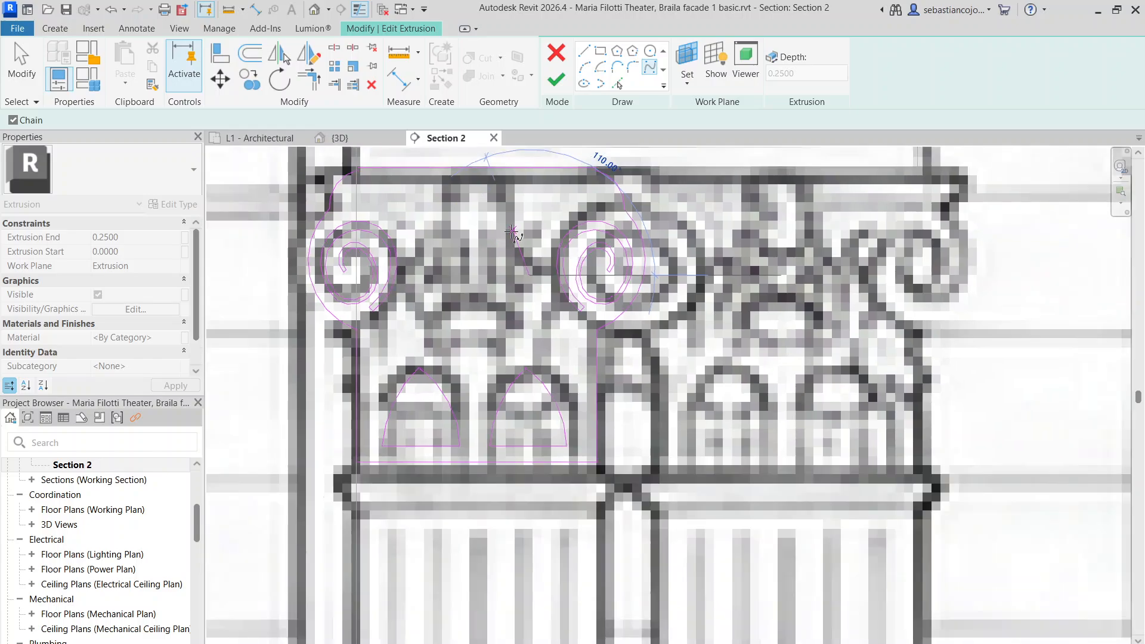
pyautogui.scroll(1, 513, 231)
pyautogui.press('Escape')
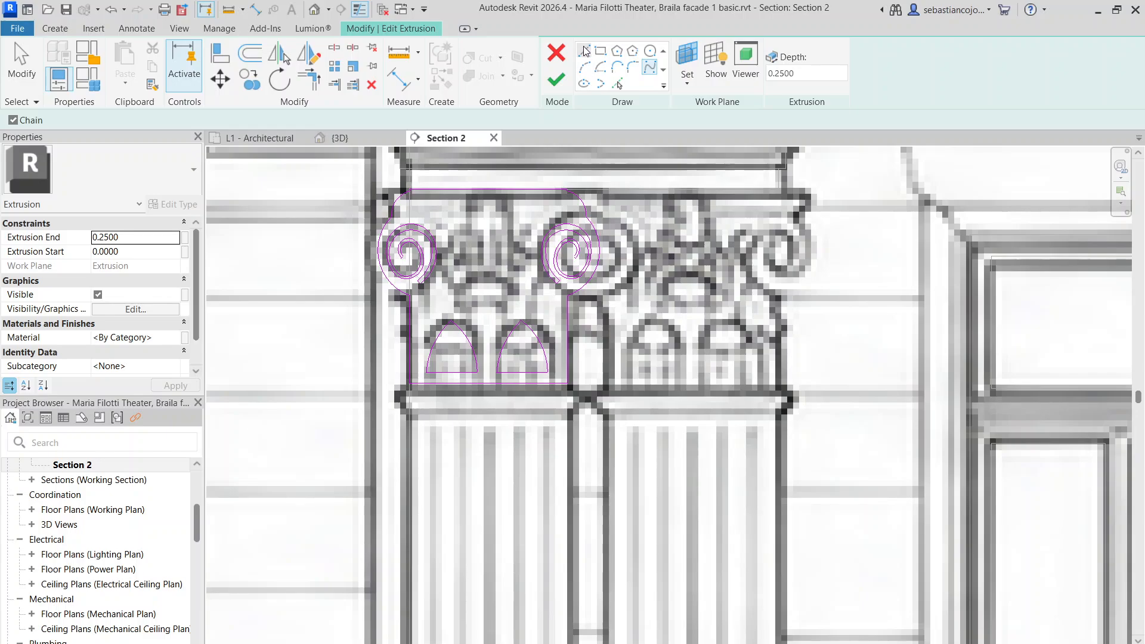
pyautogui.click(585, 70)
pyautogui.scroll(4, 471, 218)
pyautogui.click(464, 183)
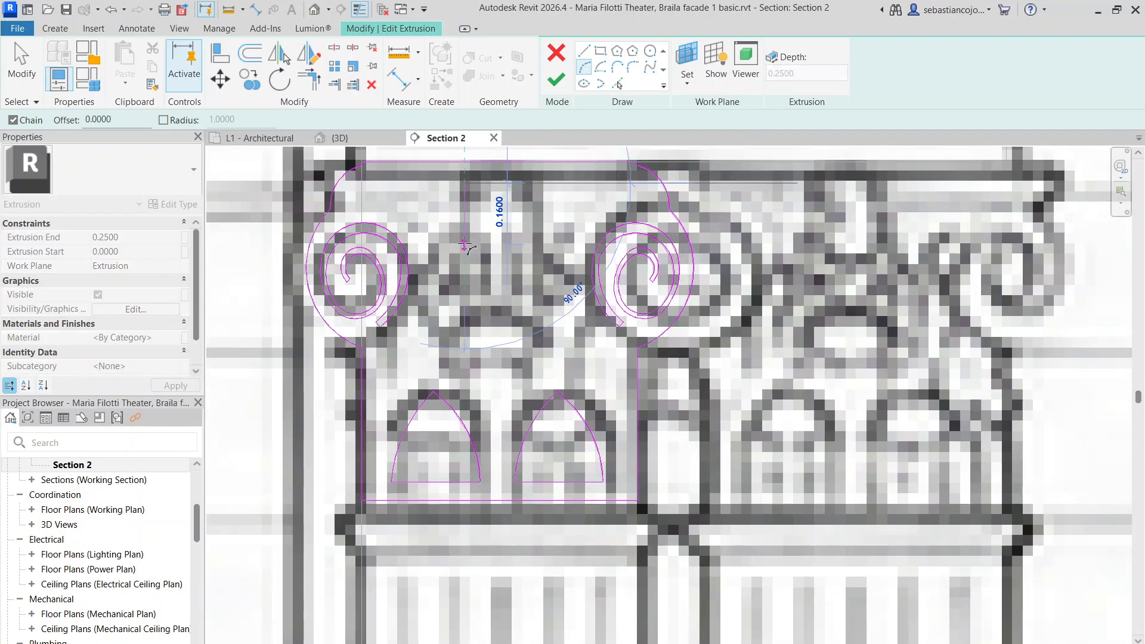
pyautogui.press('Escape')
pyautogui.click(422, 284)
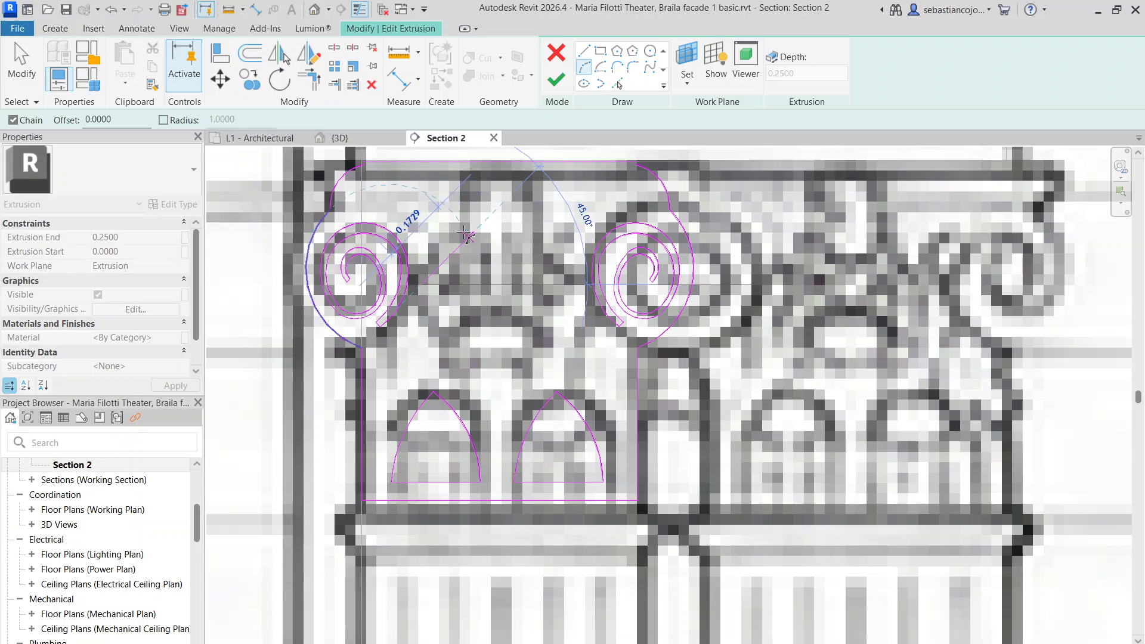
pyautogui.click(478, 233)
pyautogui.press('Escape')
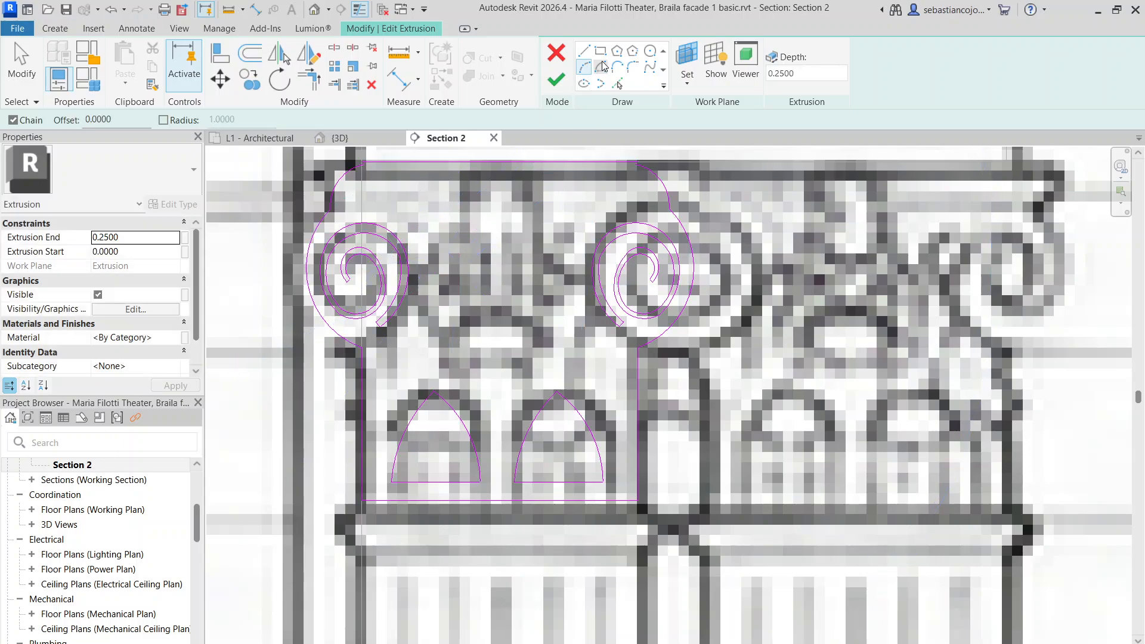
# Draw the inner spiral spline of the scroll, curling inward beside the left volute
pyautogui.click(647, 70)
pyautogui.click(438, 276)
pyautogui.press('Escape')
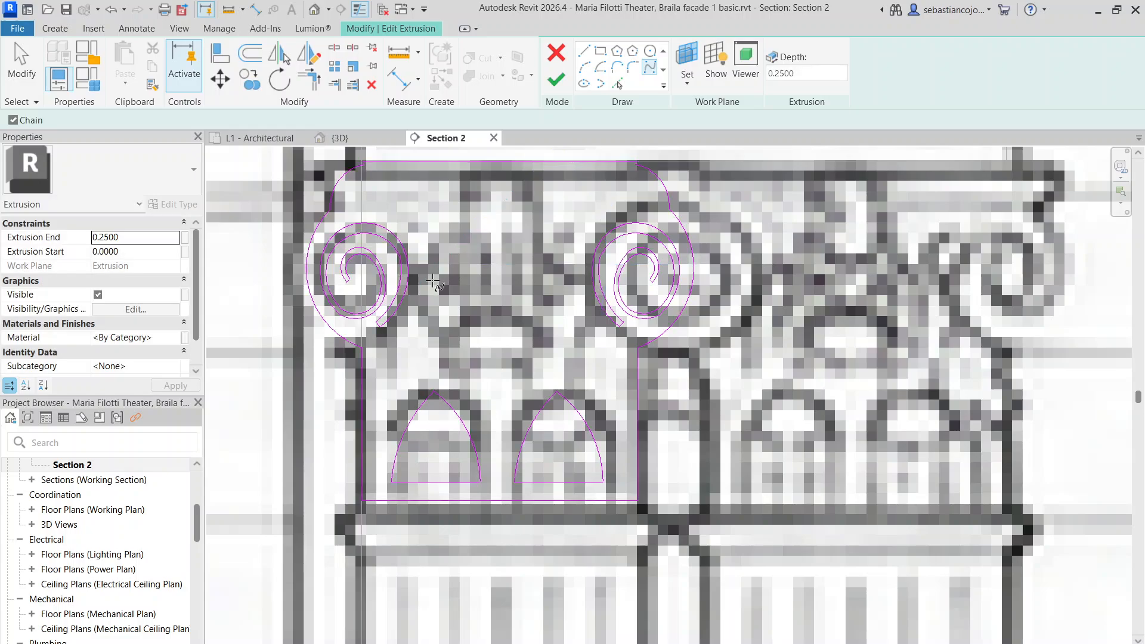
pyautogui.click(434, 279)
pyautogui.click(467, 227)
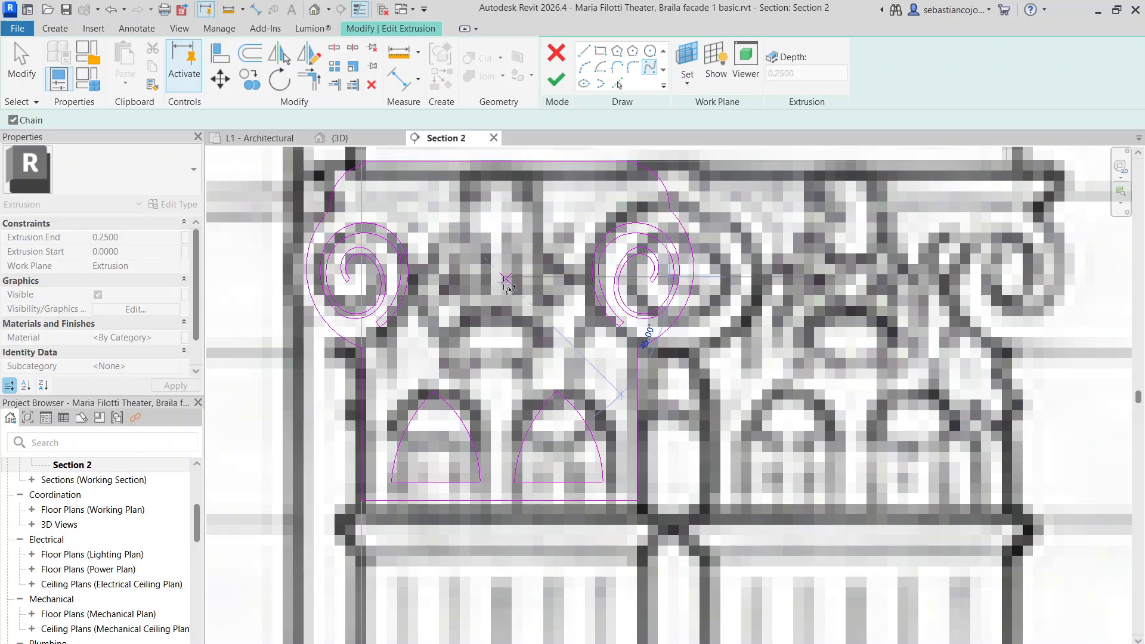
pyautogui.scroll(2, 507, 298)
pyautogui.click(442, 308)
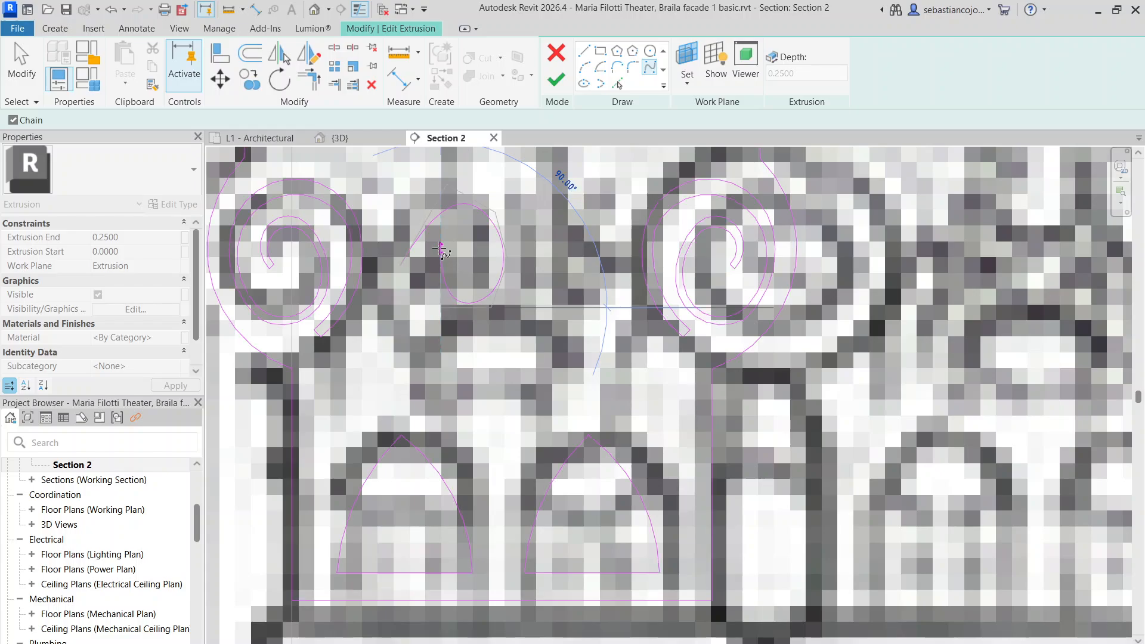
pyautogui.click(442, 239)
pyautogui.click(463, 227)
pyautogui.click(490, 255)
pyautogui.press('Escape')
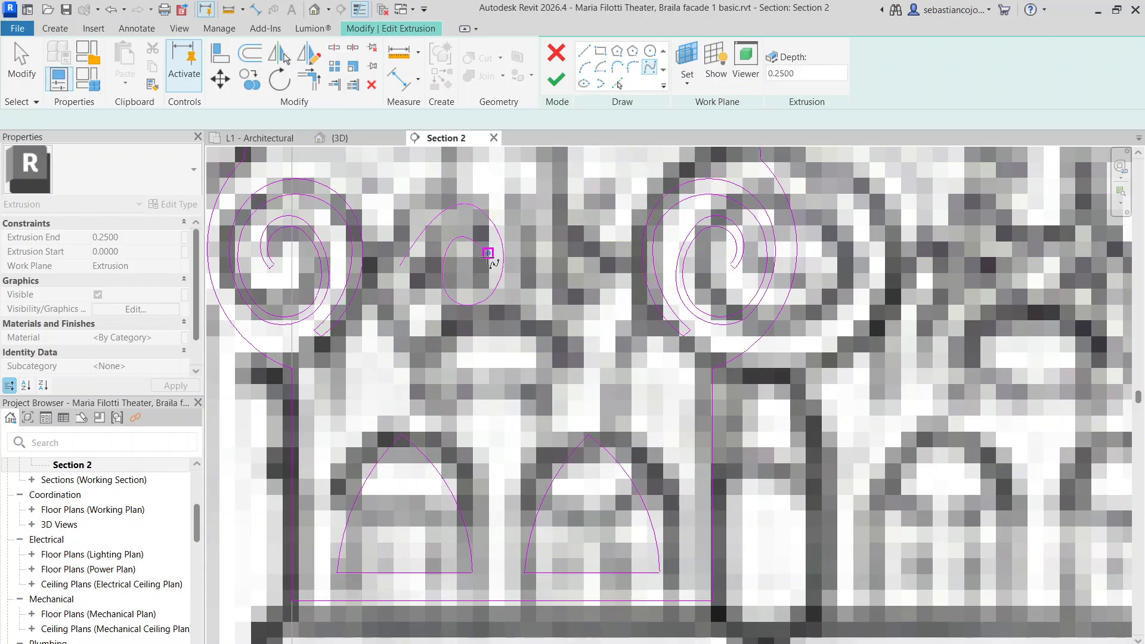
# Draw the outer spline from the inner spiral's end, wrapping over the top and down left
pyautogui.scroll(2, 482, 260)
pyautogui.click(482, 260)
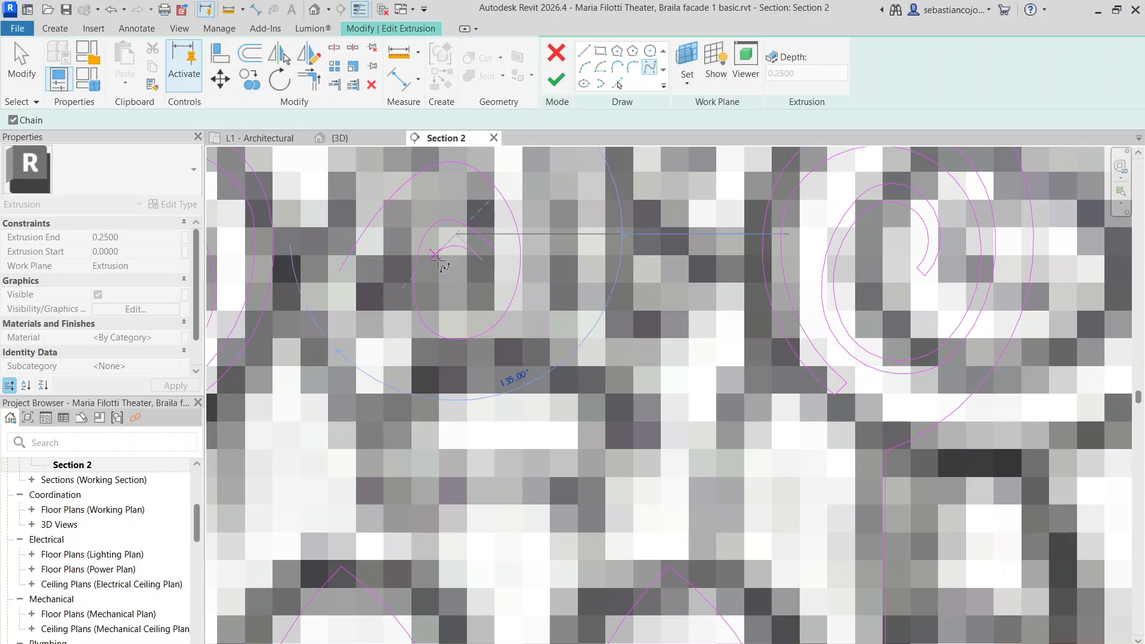
pyautogui.click(473, 312)
pyautogui.click(502, 284)
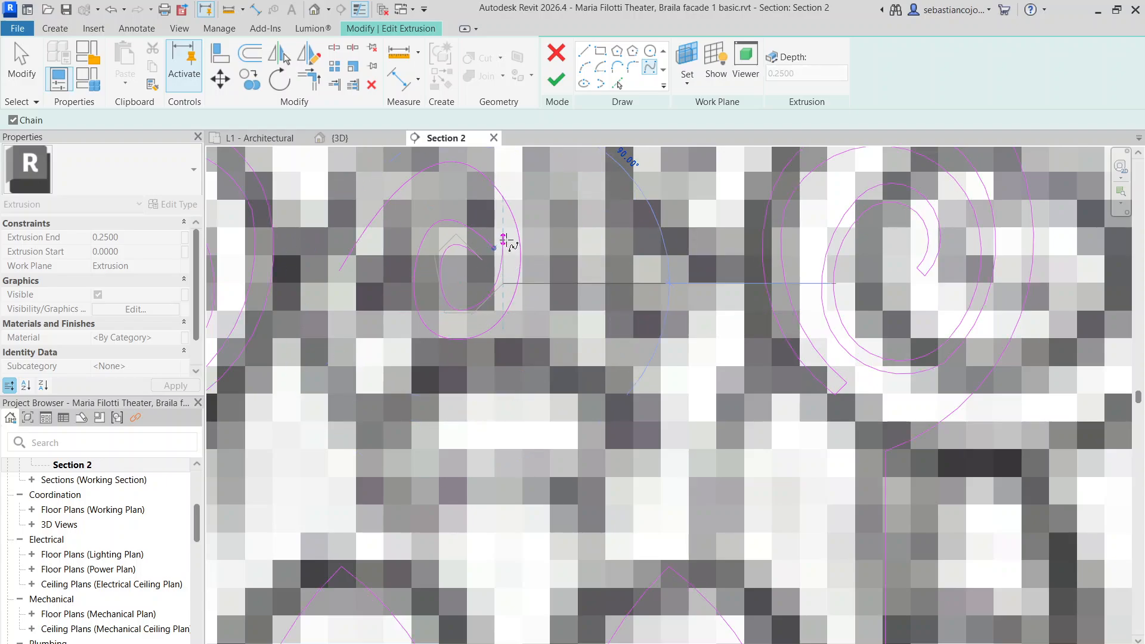
pyautogui.click(503, 238)
pyautogui.click(484, 199)
pyautogui.click(459, 184)
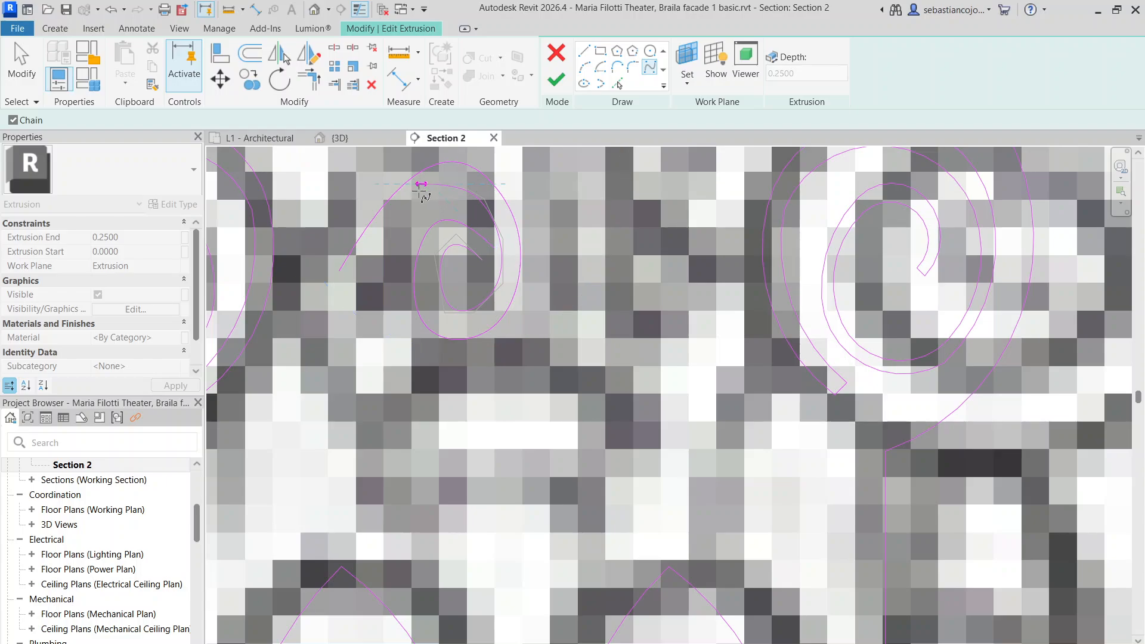
pyautogui.click(412, 205)
pyautogui.click(364, 285)
pyautogui.click(319, 398)
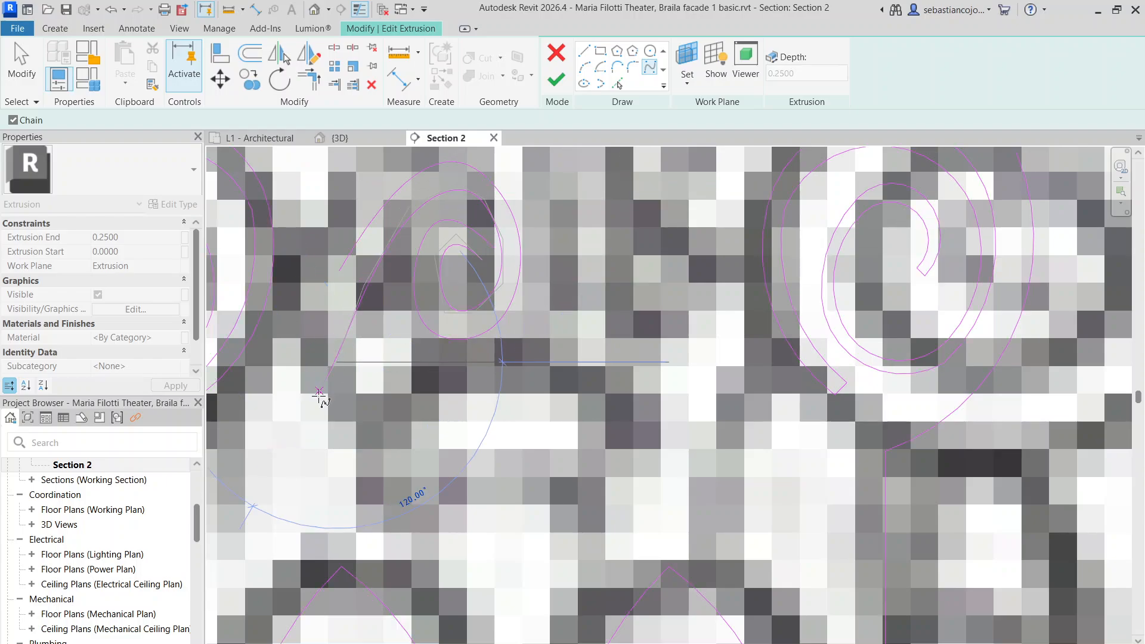
pyautogui.press('Escape')
pyautogui.press('Escape')
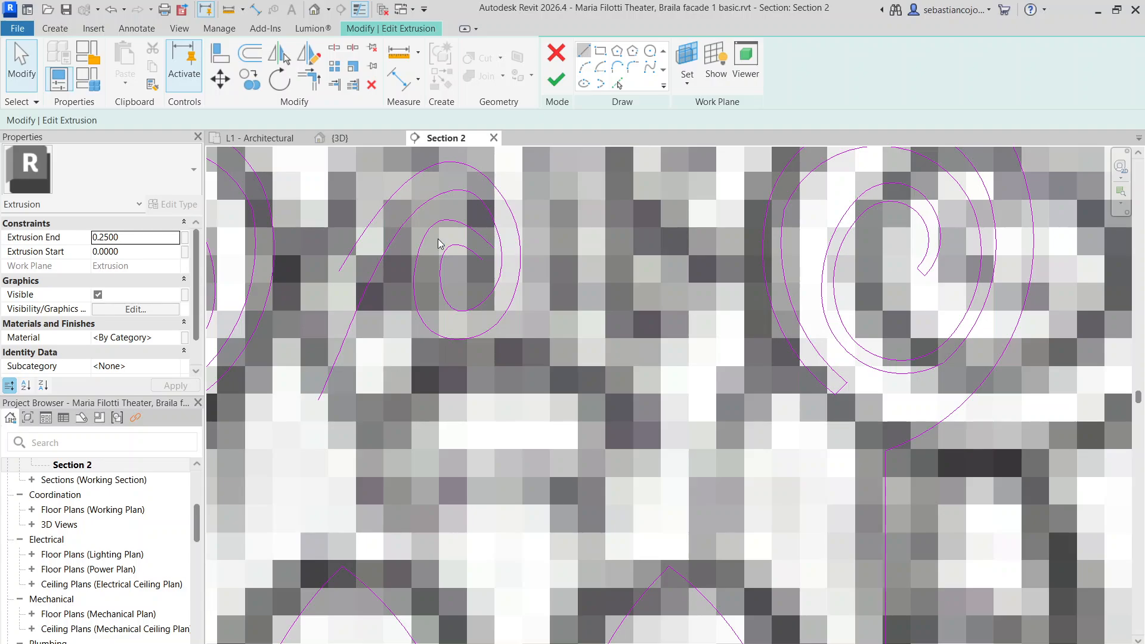
# Close the scroll with two straight lines (LI), one at the base and one joining the spline ends
pyautogui.press('l')
pyautogui.press('i')
pyautogui.click(338, 271)
pyautogui.click(304, 392)
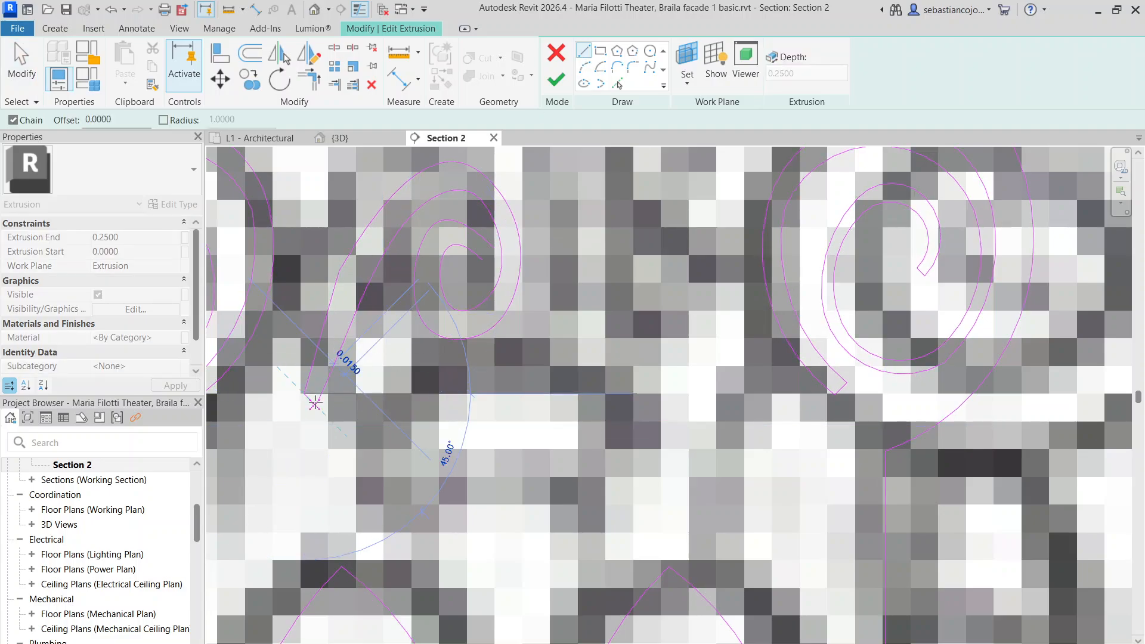
pyautogui.scroll(3, 316, 399)
pyautogui.scroll(3, 315, 397)
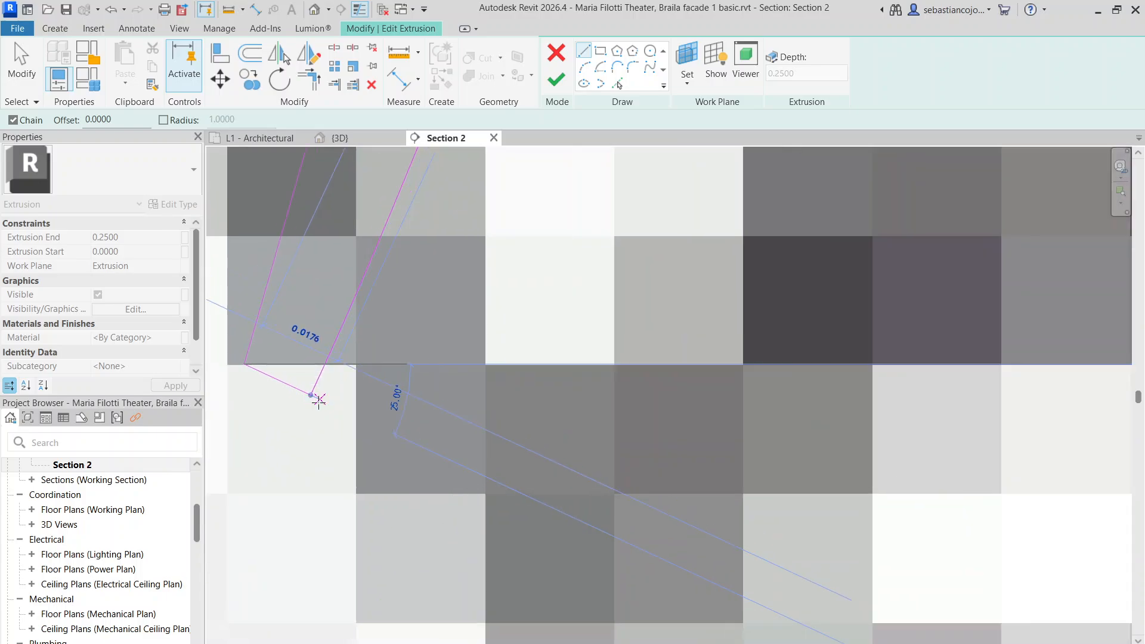
pyautogui.press('Escape')
pyautogui.press('Escape')
pyautogui.scroll(-5, 319, 400)
pyautogui.scroll(2, 465, 452)
pyautogui.scroll(2, 567, 338)
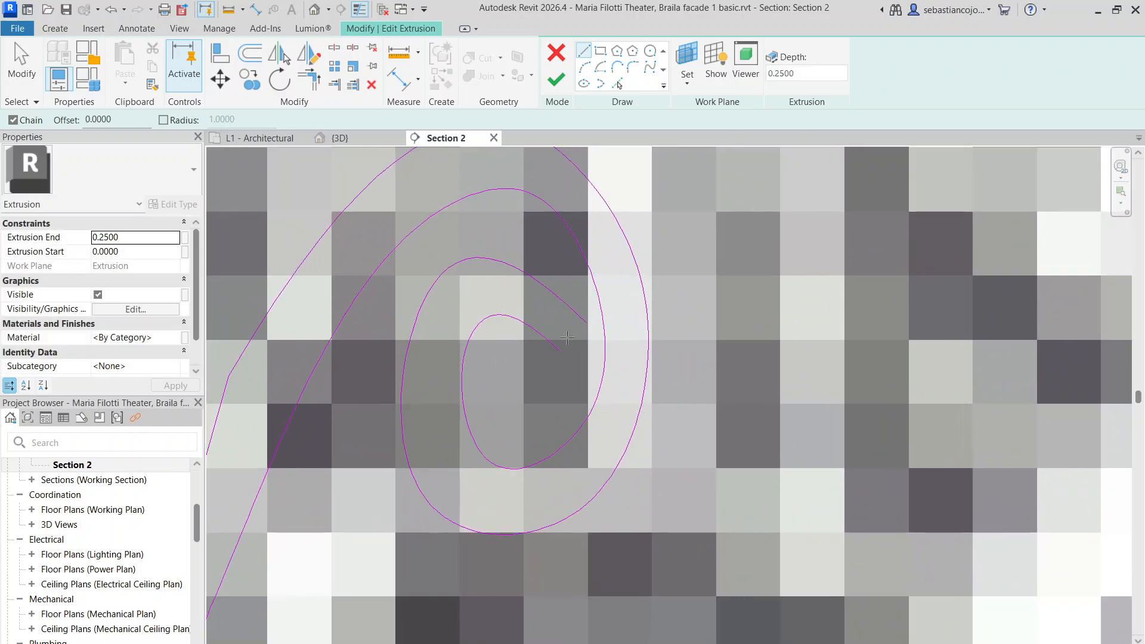
pyautogui.click(560, 350)
pyautogui.click(586, 323)
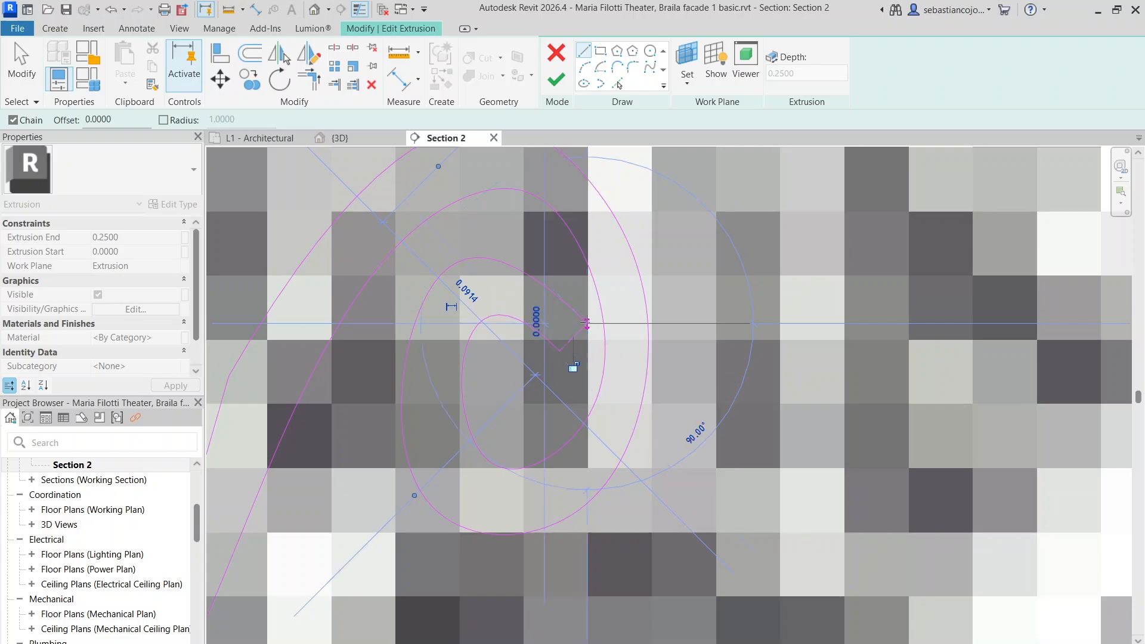
pyautogui.press('Escape')
pyautogui.press('Escape')
pyautogui.scroll(-5, 515, 264)
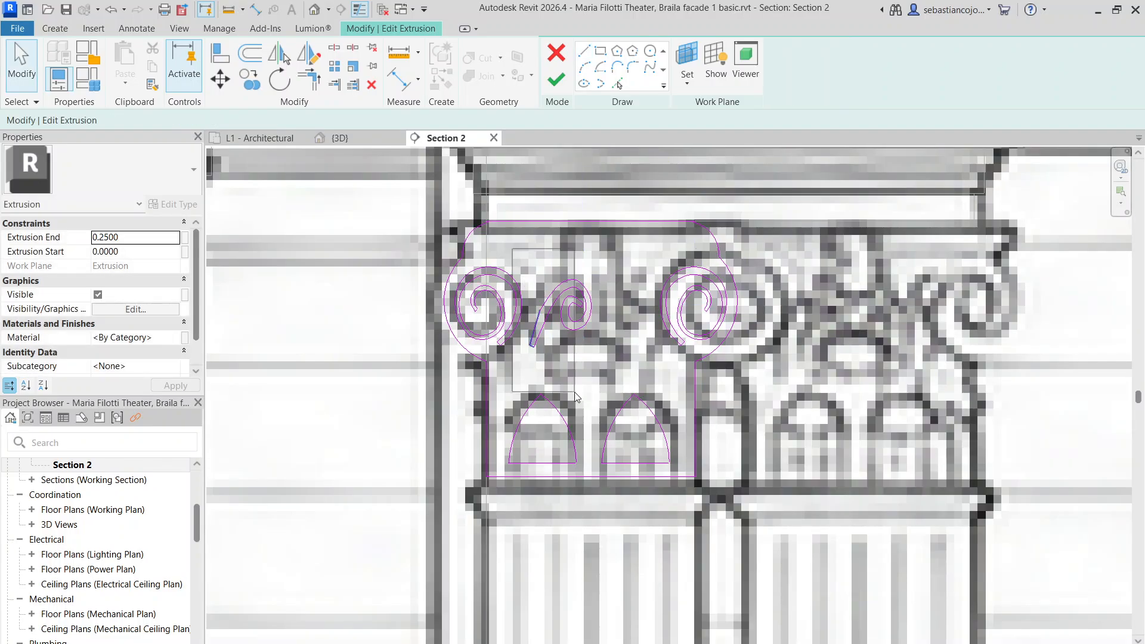
# Mirror the new scroll across a vertical axis and shift the copy slightly left
pyautogui.moveTo(575, 392); pyautogui.dragTo(604, 381)
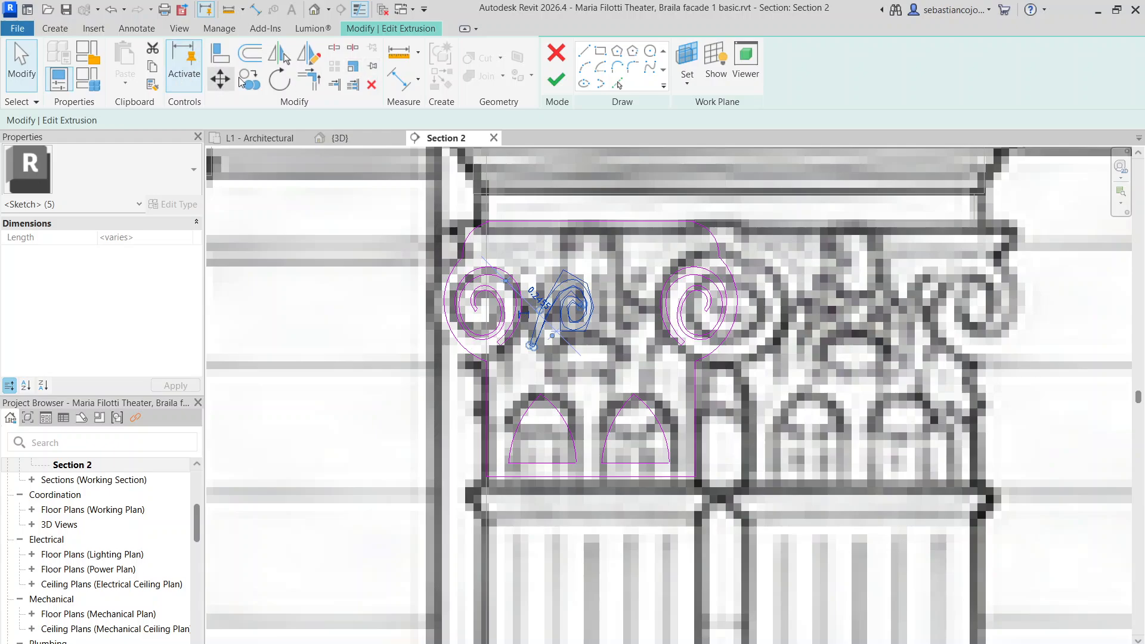
pyautogui.click(308, 53)
pyautogui.click(592, 480)
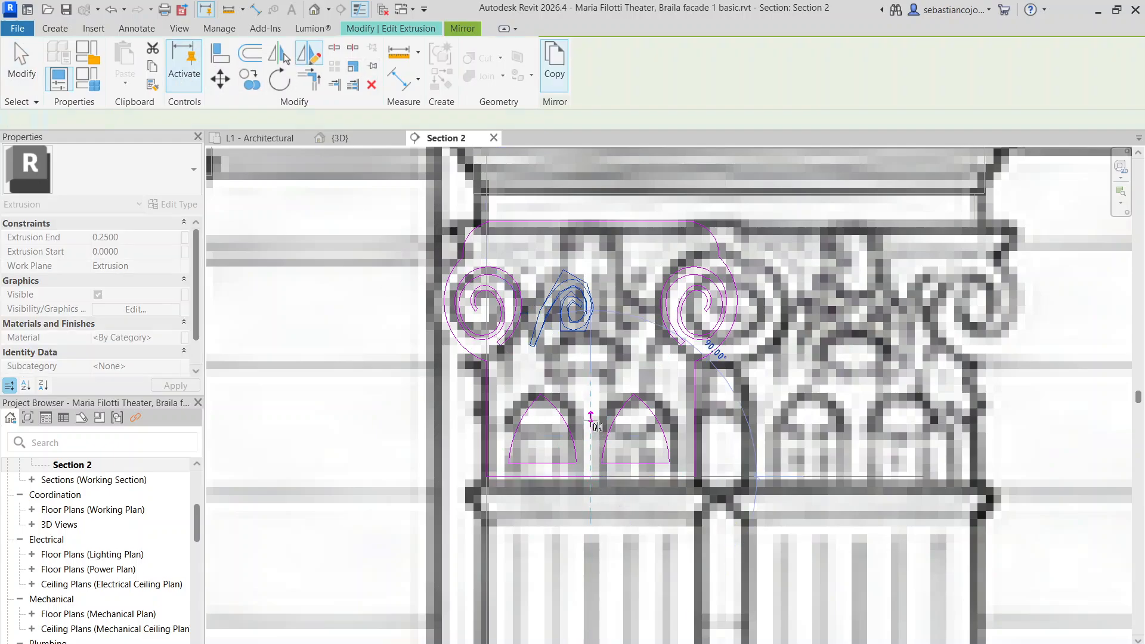
pyautogui.click(591, 417)
pyautogui.press('Escape')
pyautogui.scroll(6, 609, 316)
pyautogui.scroll(-4, 535, 289)
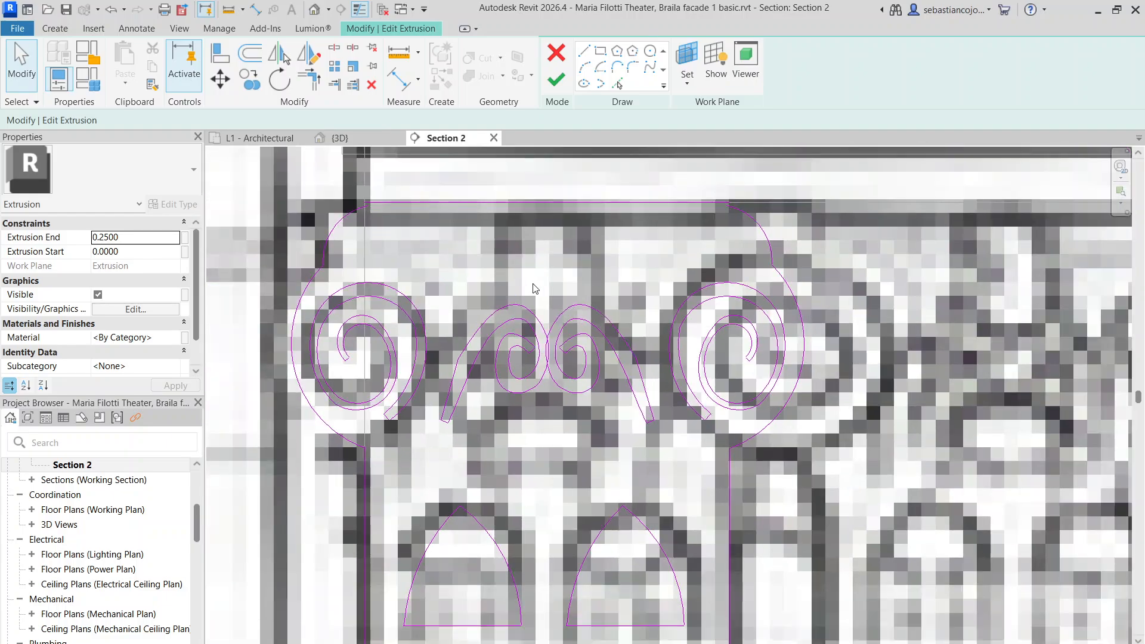
pyautogui.moveTo(629, 417); pyautogui.dragTo(666, 465)
pyautogui.scroll(3, 630, 365)
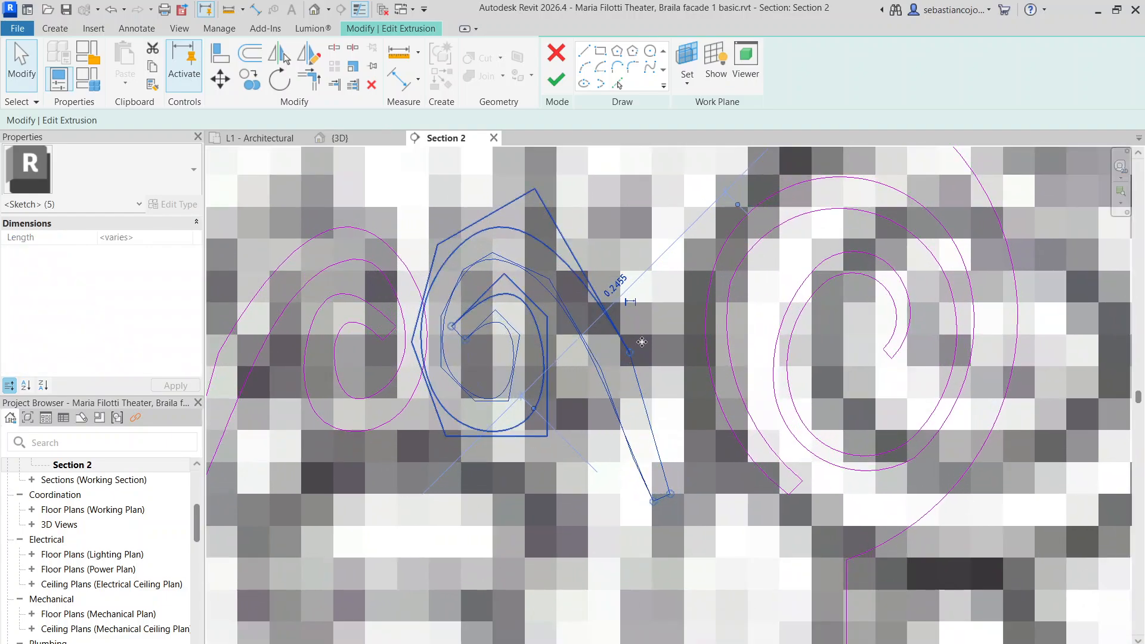
pyautogui.moveTo(639, 338); pyautogui.dragTo(634, 332)
pyautogui.scroll(-3, 623, 327)
pyautogui.press('Escape')
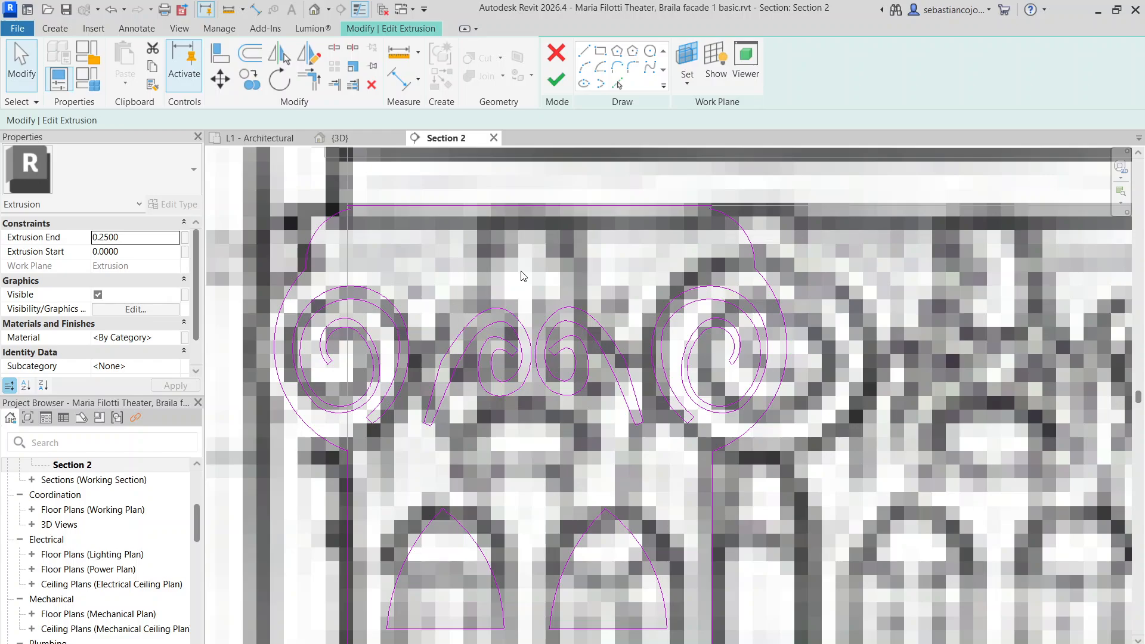
pyautogui.scroll(-2, 510, 343)
pyautogui.scroll(2, 530, 302)
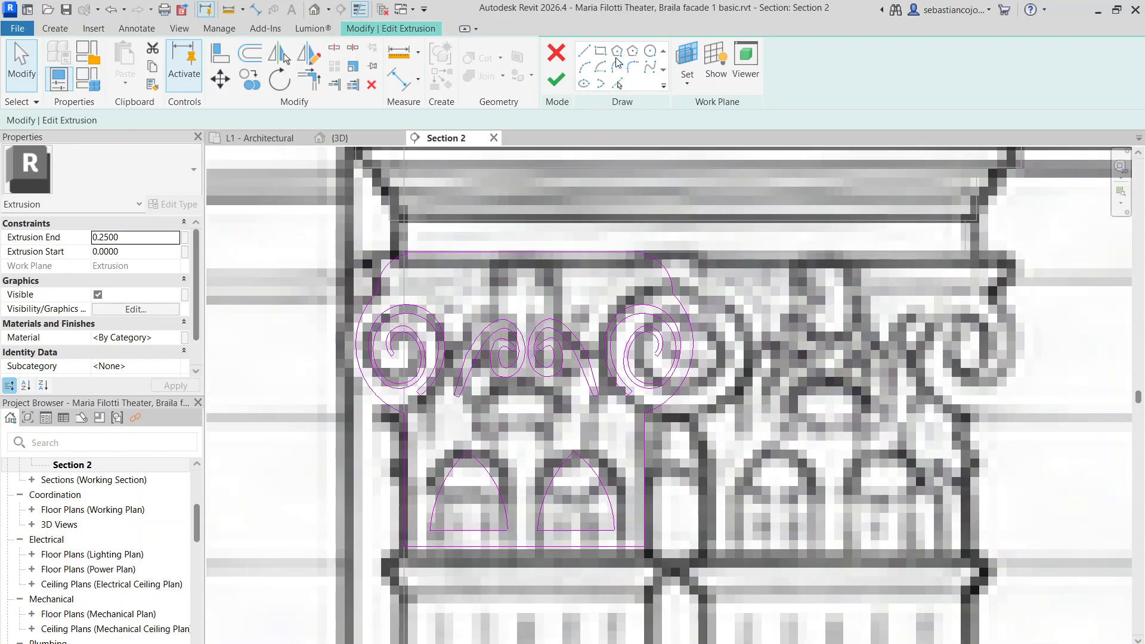
# Draw two concentric circles at the top centre, the outer one with radius 0.0800
pyautogui.click(650, 51)
pyautogui.scroll(2, 544, 244)
pyautogui.click(506, 333)
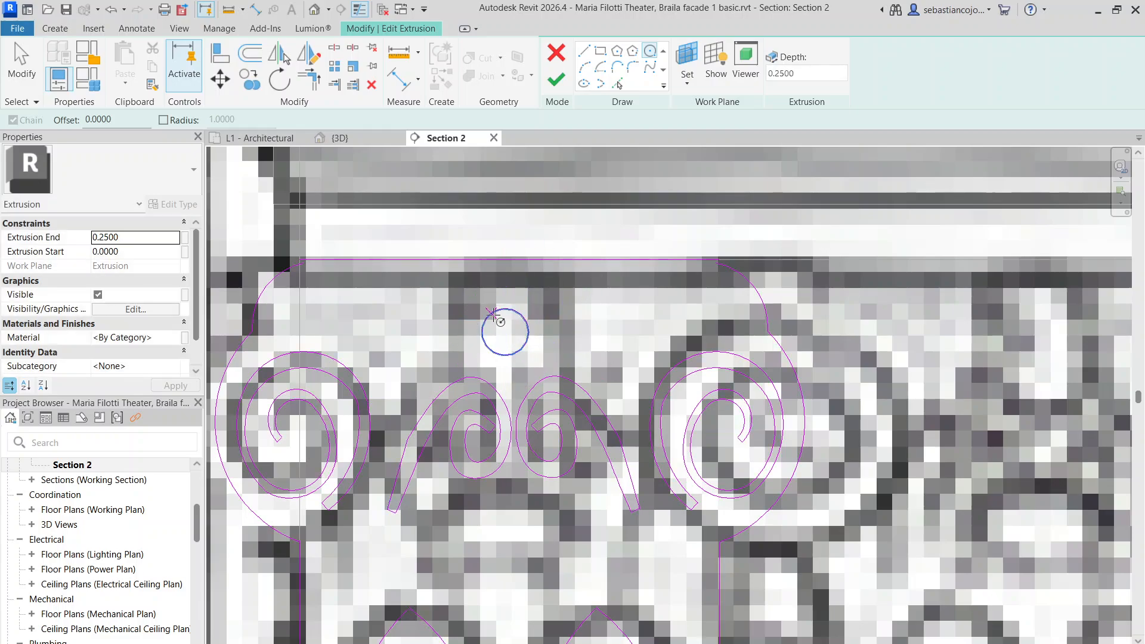
pyautogui.click(493, 312)
pyautogui.click(505, 332)
pyautogui.click(542, 358)
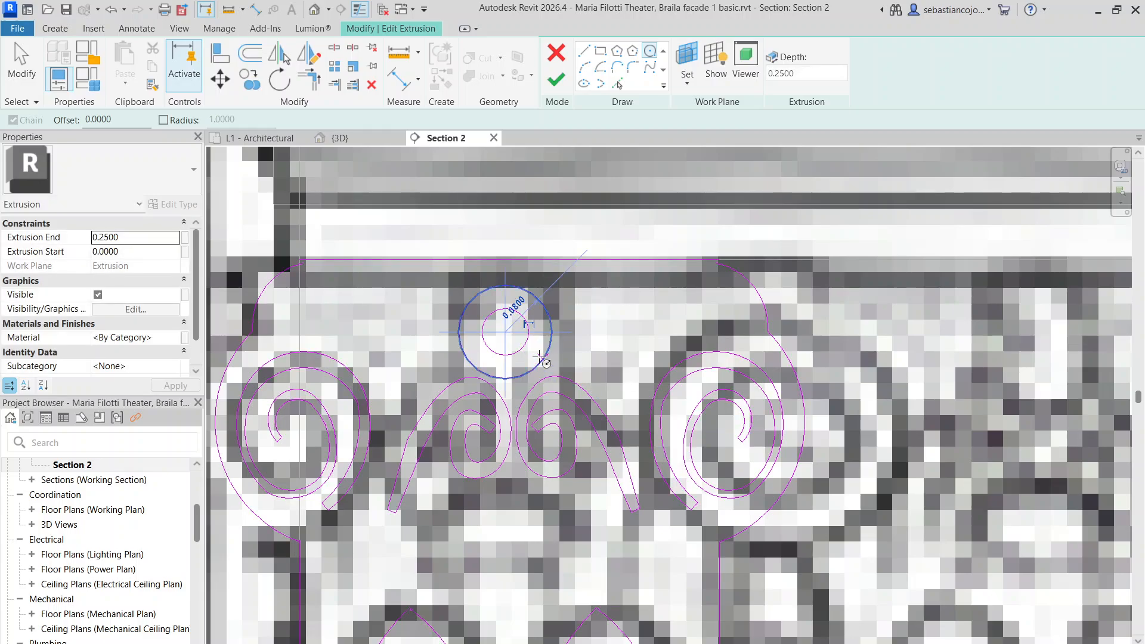
pyautogui.scroll(-3, 542, 358)
pyautogui.press('Escape')
pyautogui.scroll(-3, 554, 341)
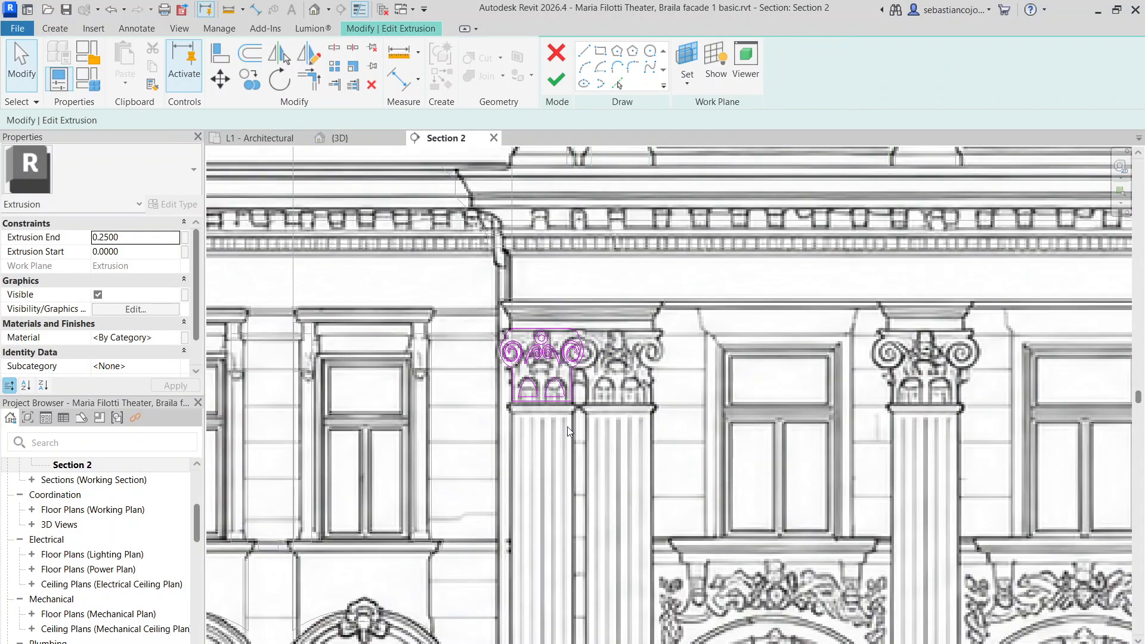
# Attempt to finish the sketch and shorten the 0.4000 line crossing the profile
pyautogui.click(566, 84)
pyautogui.scroll(4, 489, 391)
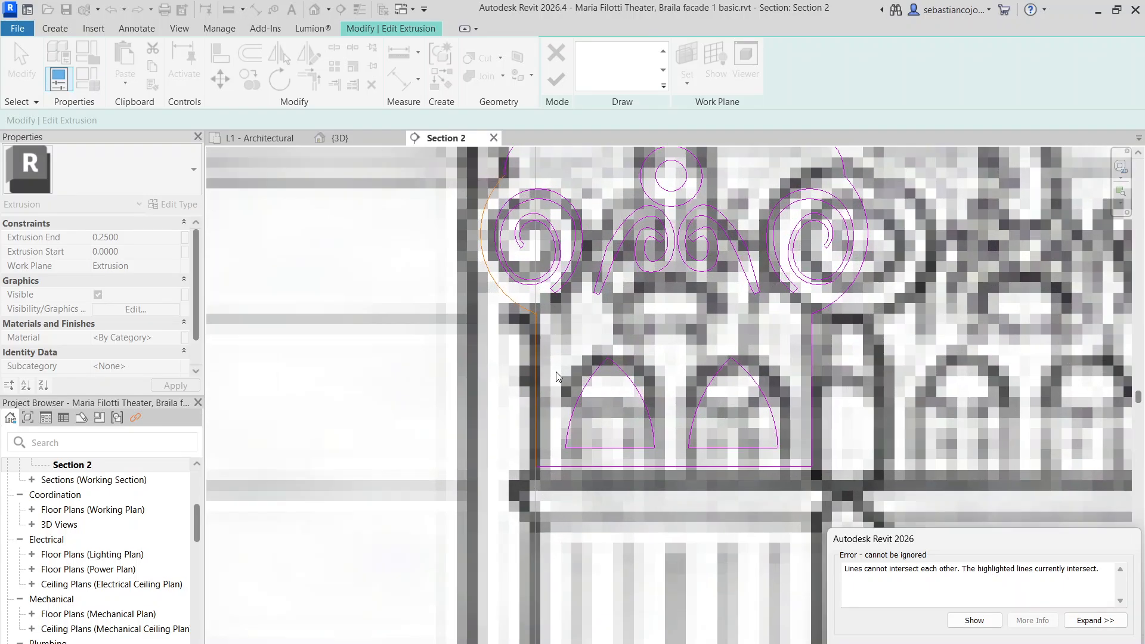
pyautogui.scroll(5, 542, 334)
pyautogui.click(528, 333)
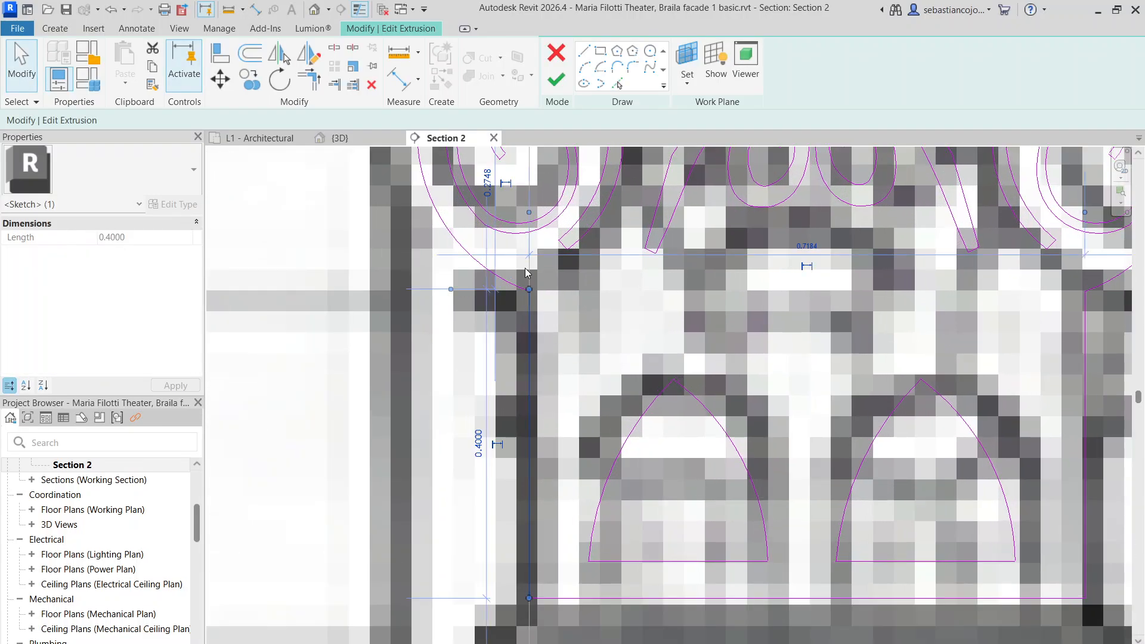
pyautogui.moveTo(529, 290); pyautogui.dragTo(529, 292)
# Inspect the open-loop error, adjust the arc at the open end, then delete the faulty corner arc
pyautogui.click(561, 87)
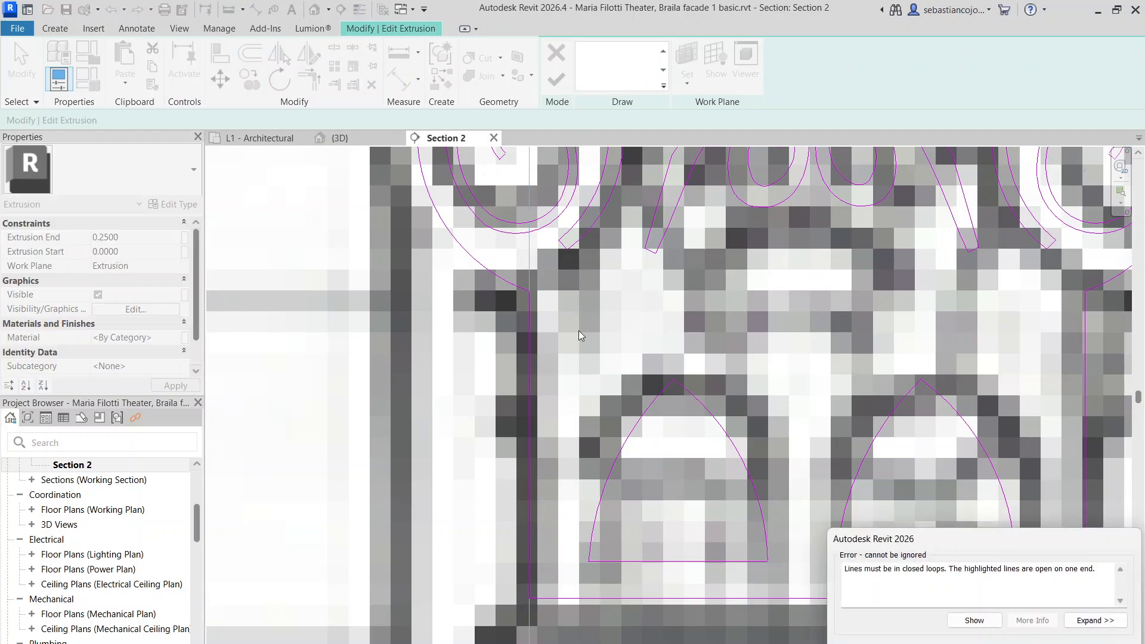
pyautogui.scroll(-4, 579, 327)
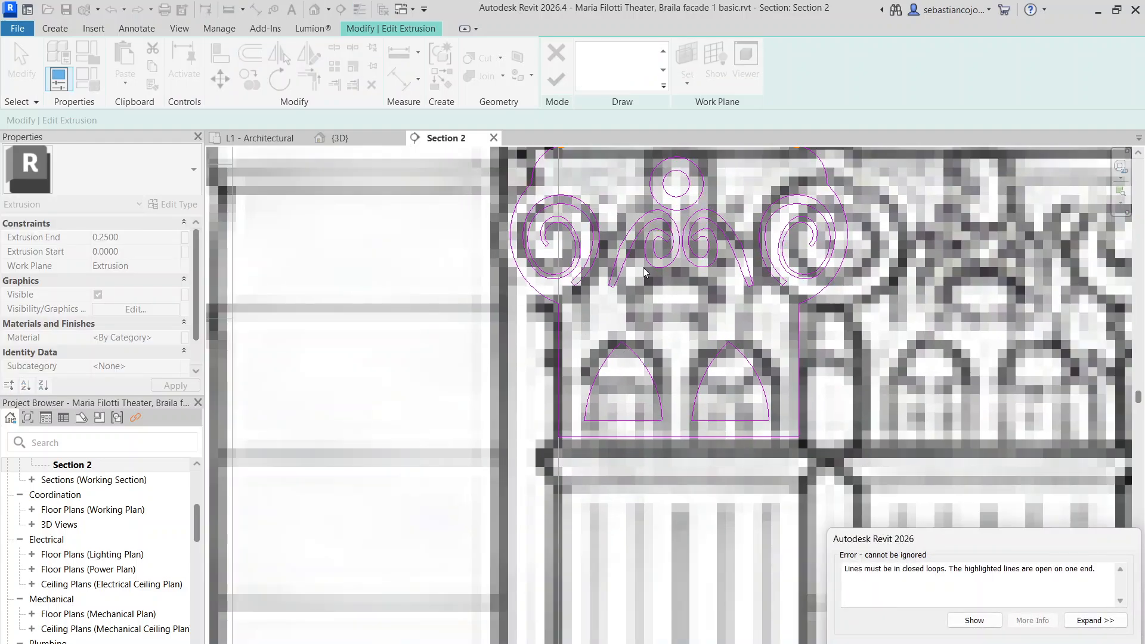
pyautogui.click(1091, 623)
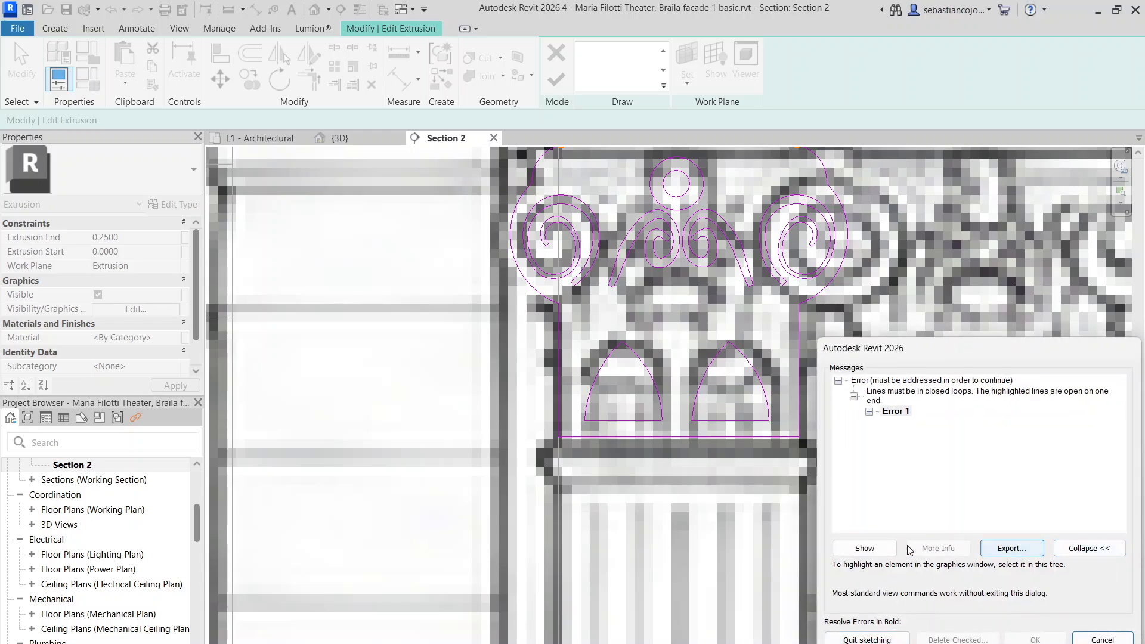
pyautogui.click(865, 548)
pyautogui.click(679, 409)
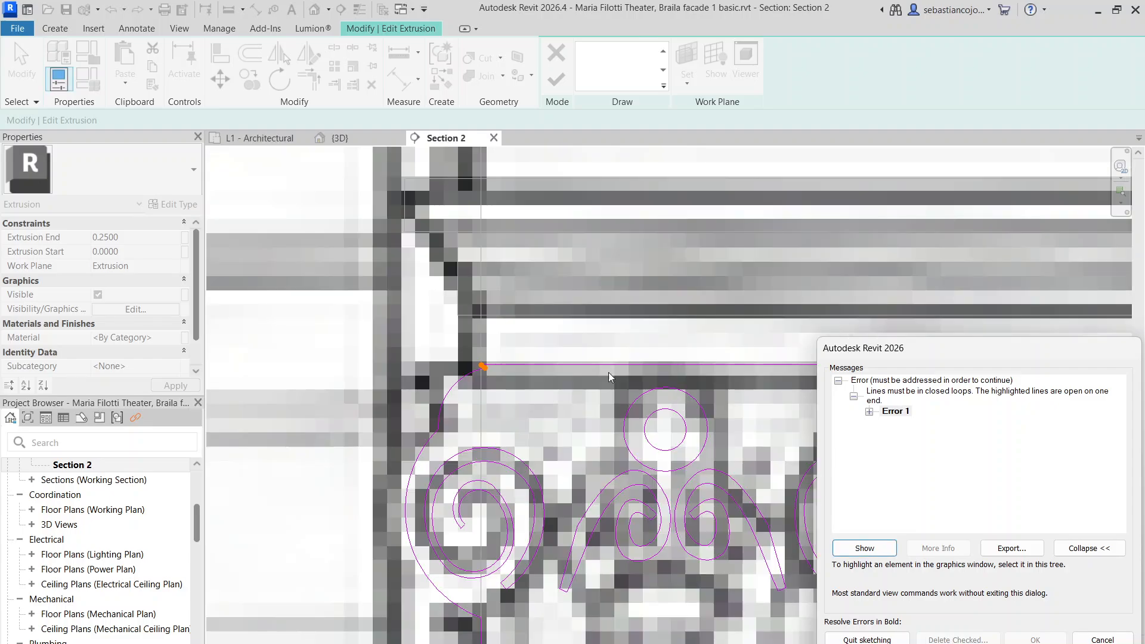
pyautogui.press('Escape')
pyautogui.scroll(5, 475, 366)
pyautogui.click(472, 361)
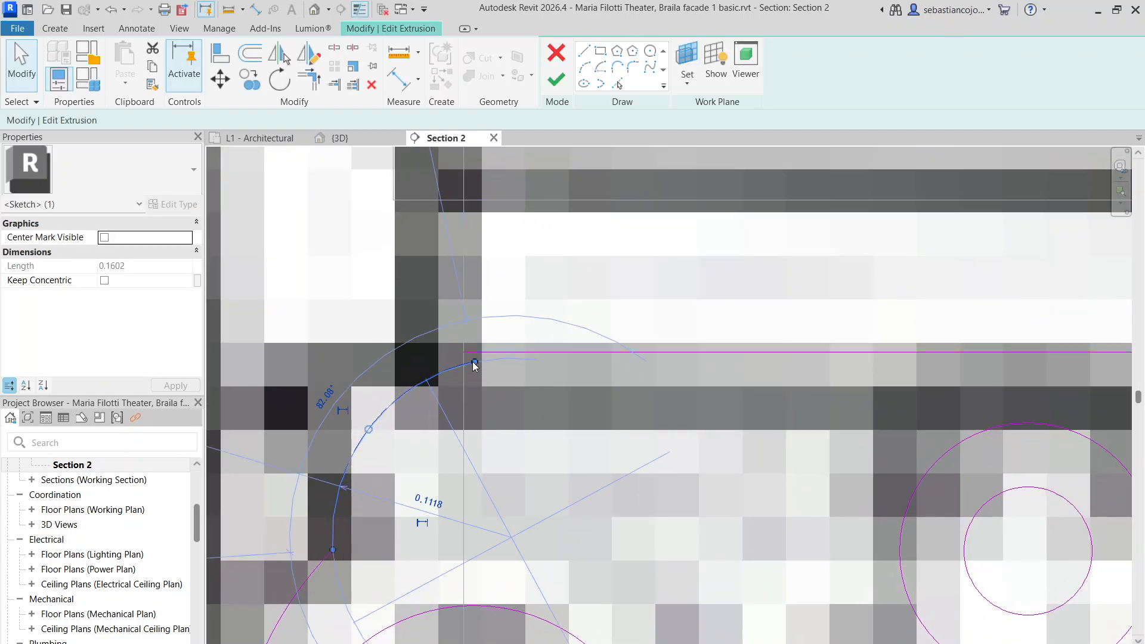
pyautogui.moveTo(473, 362); pyautogui.dragTo(465, 364)
pyautogui.click(454, 378)
pyautogui.click(449, 371)
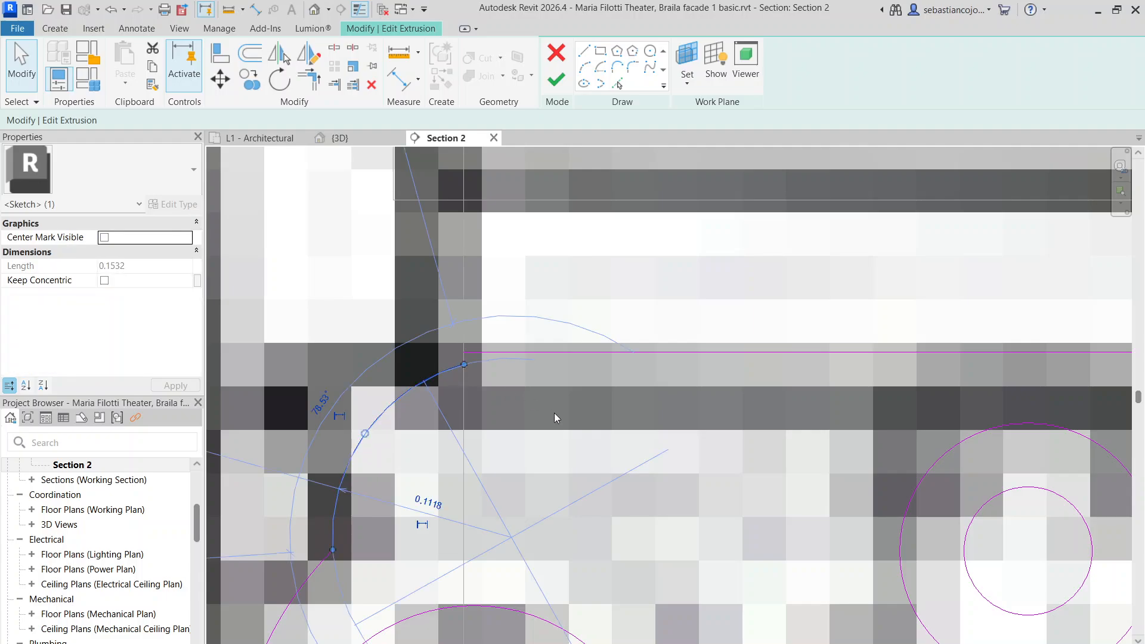
pyautogui.press('Delete')
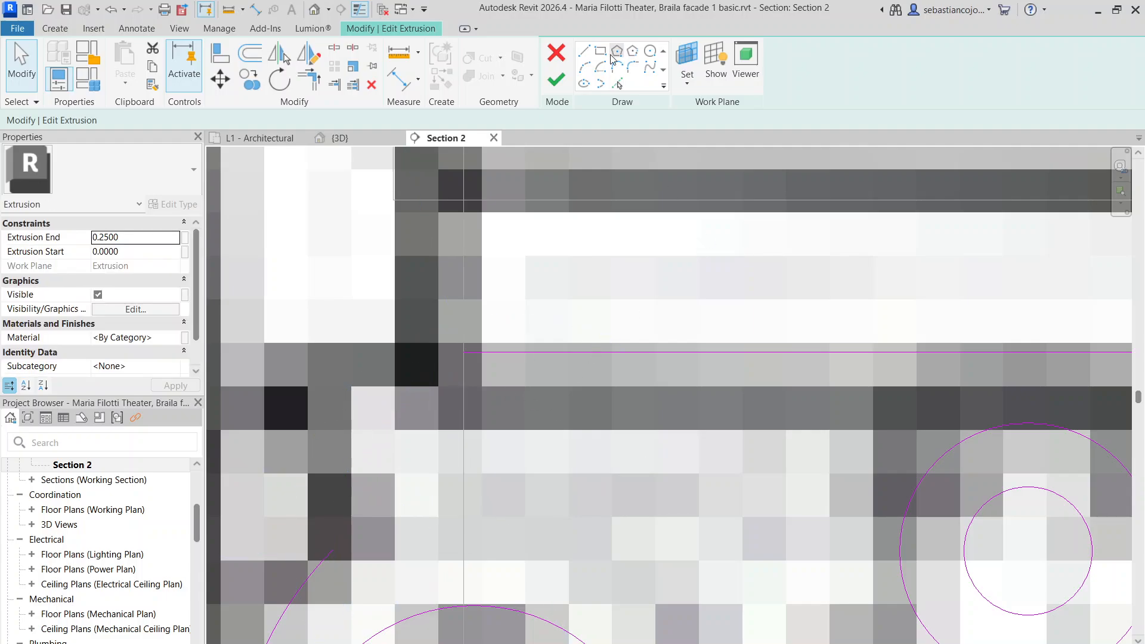
# Redraw the lower corner arc with Start-End-Radius Arc up to the horizontal line's left end
pyautogui.click(584, 71)
pyautogui.scroll(-3, 358, 573)
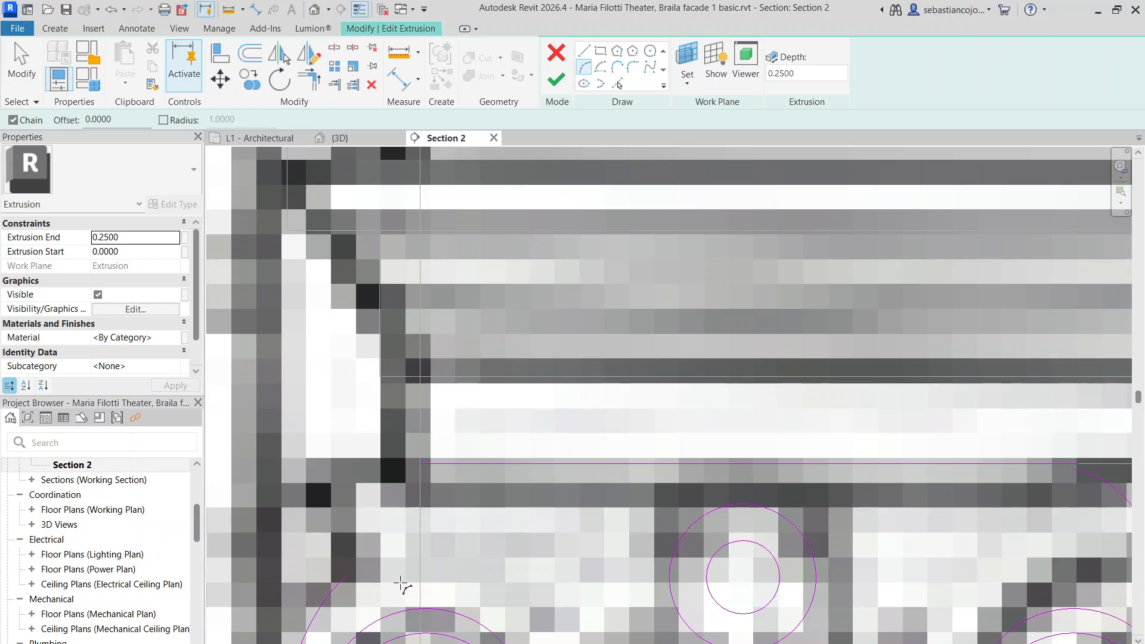
pyautogui.click(346, 576)
pyautogui.click(421, 464)
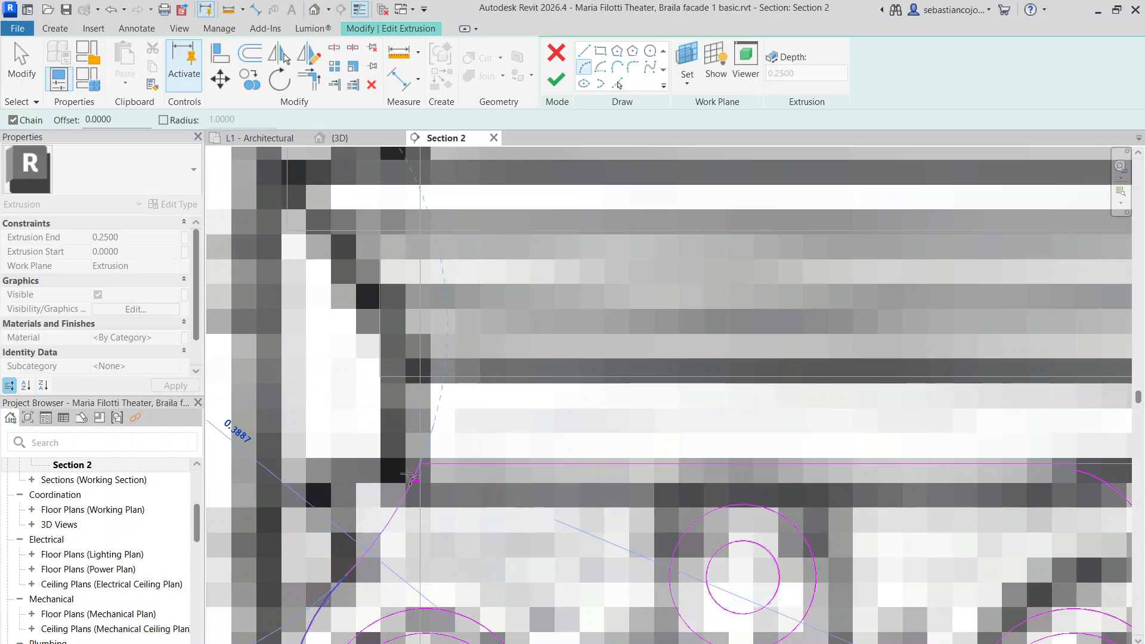
pyautogui.scroll(2, 399, 478)
pyautogui.click(374, 476)
pyautogui.scroll(-5, 436, 486)
pyautogui.press('Escape')
pyautogui.press('Escape')
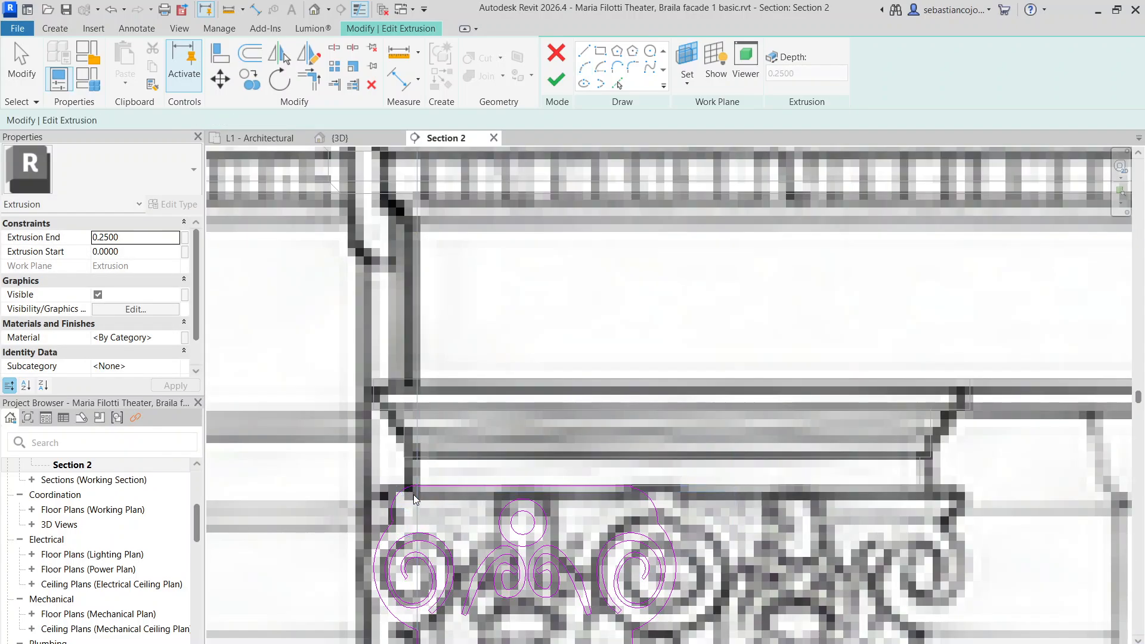
pyautogui.scroll(-3, 445, 430)
# Replace the top corner arc with a new Start-End-Radius arc to close the loop and finish the extrusion
pyautogui.click(566, 89)
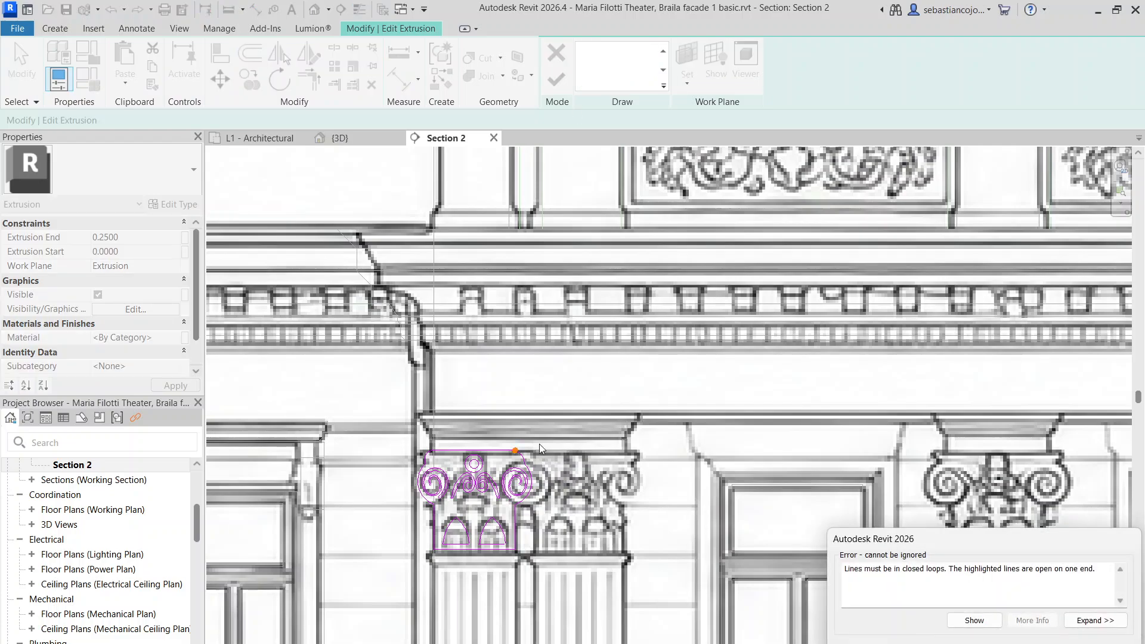
pyautogui.press('Escape')
pyautogui.scroll(9, 515, 453)
pyautogui.click(542, 444)
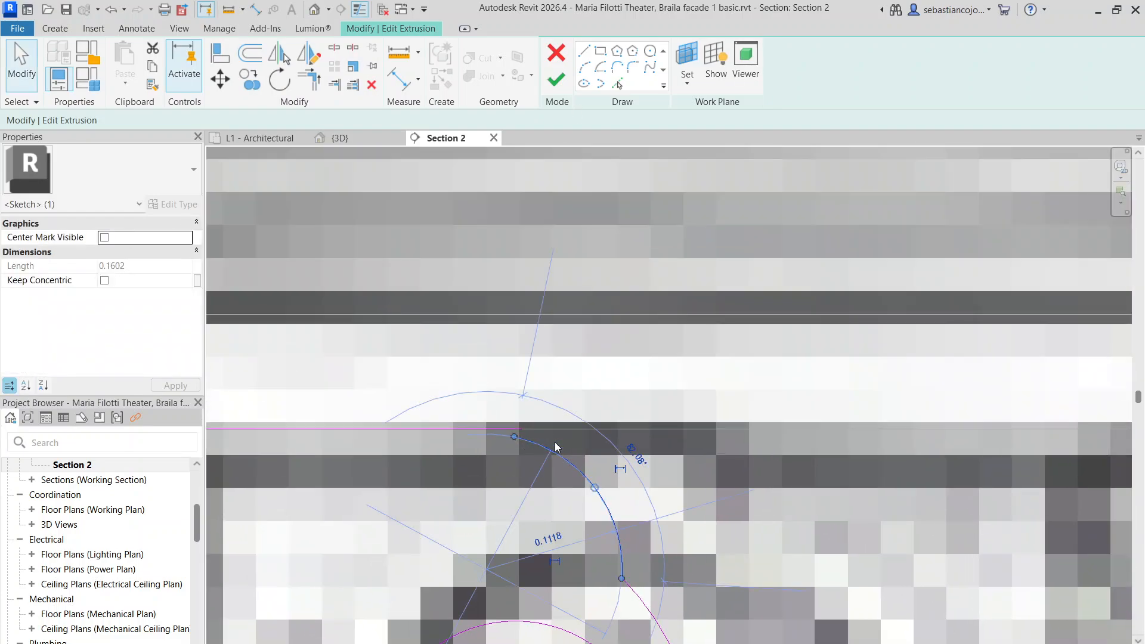
pyautogui.press('Delete')
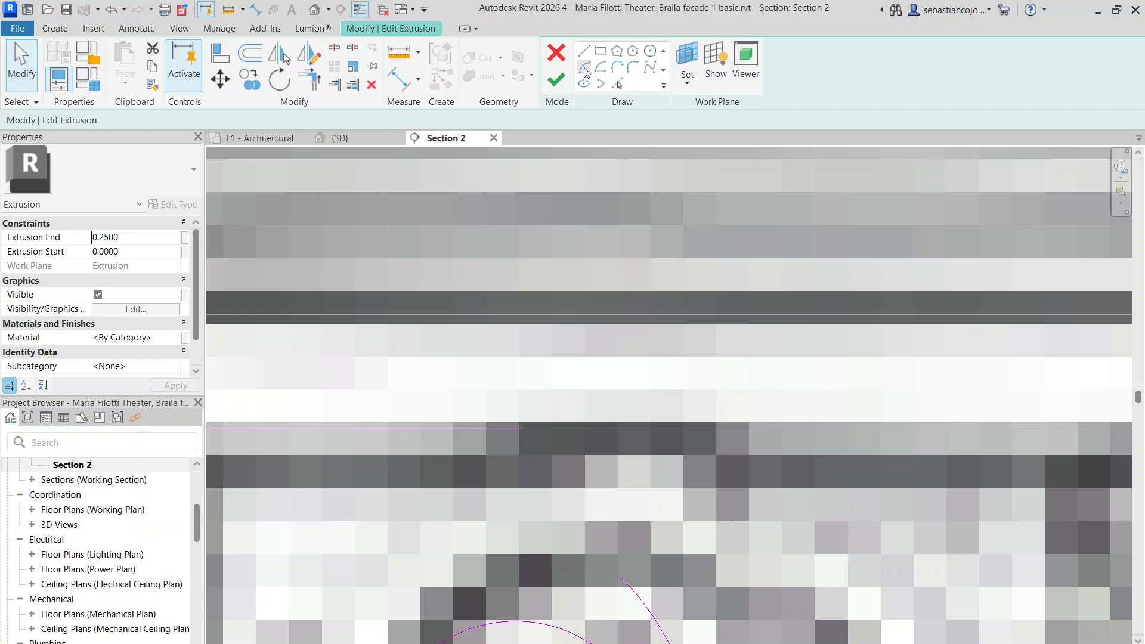
pyautogui.click(621, 578)
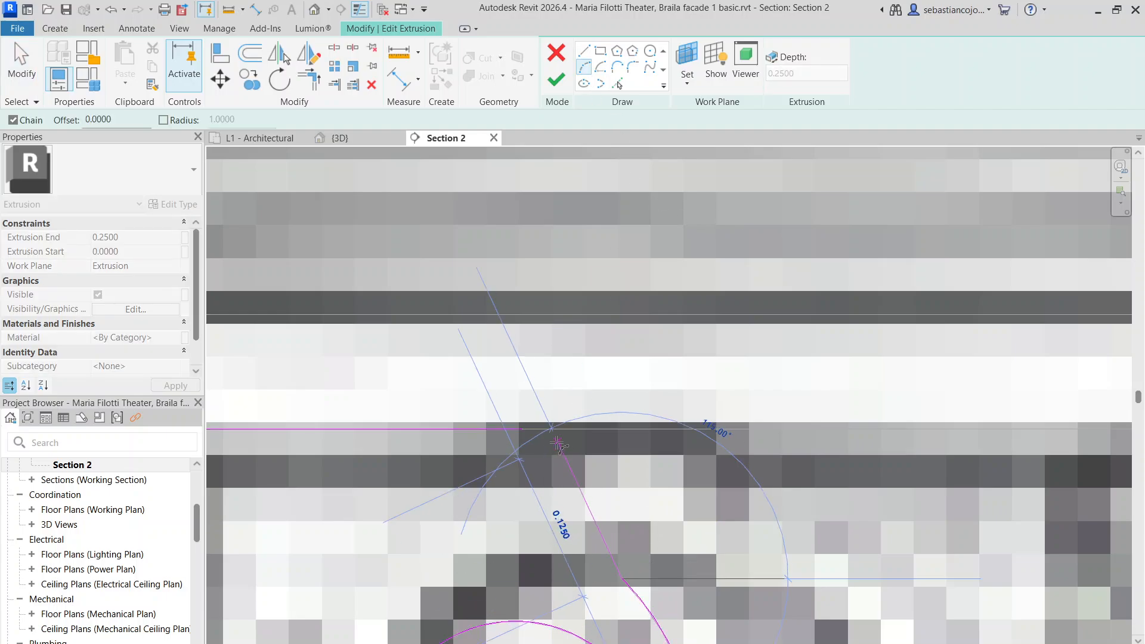
pyautogui.click(522, 429)
pyautogui.click(590, 469)
pyautogui.scroll(-7, 622, 412)
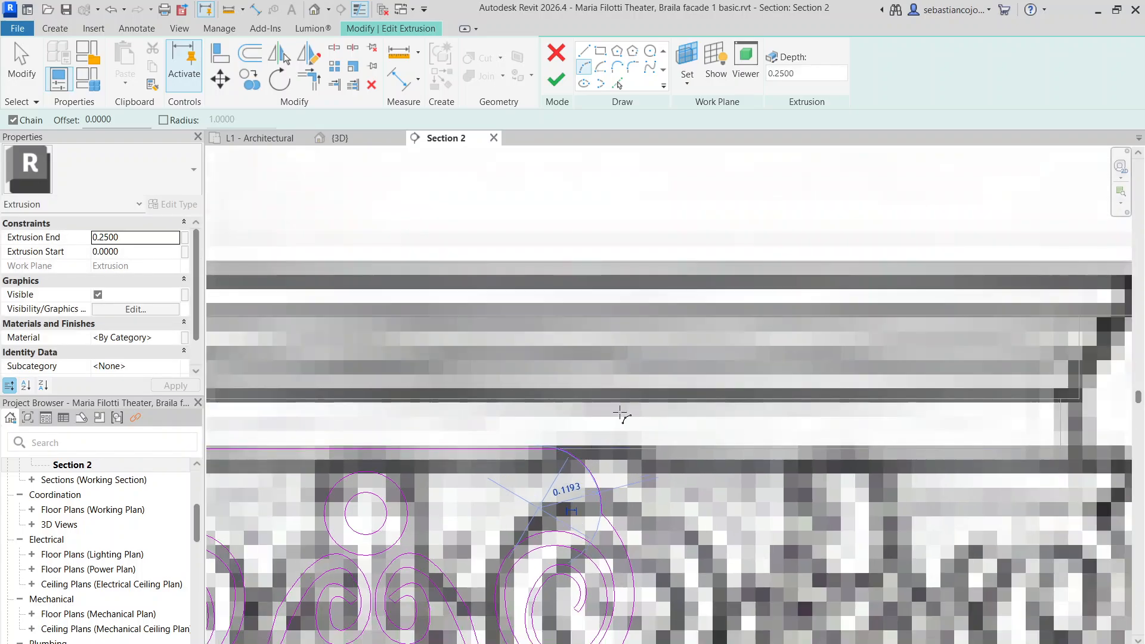
pyautogui.click(556, 79)
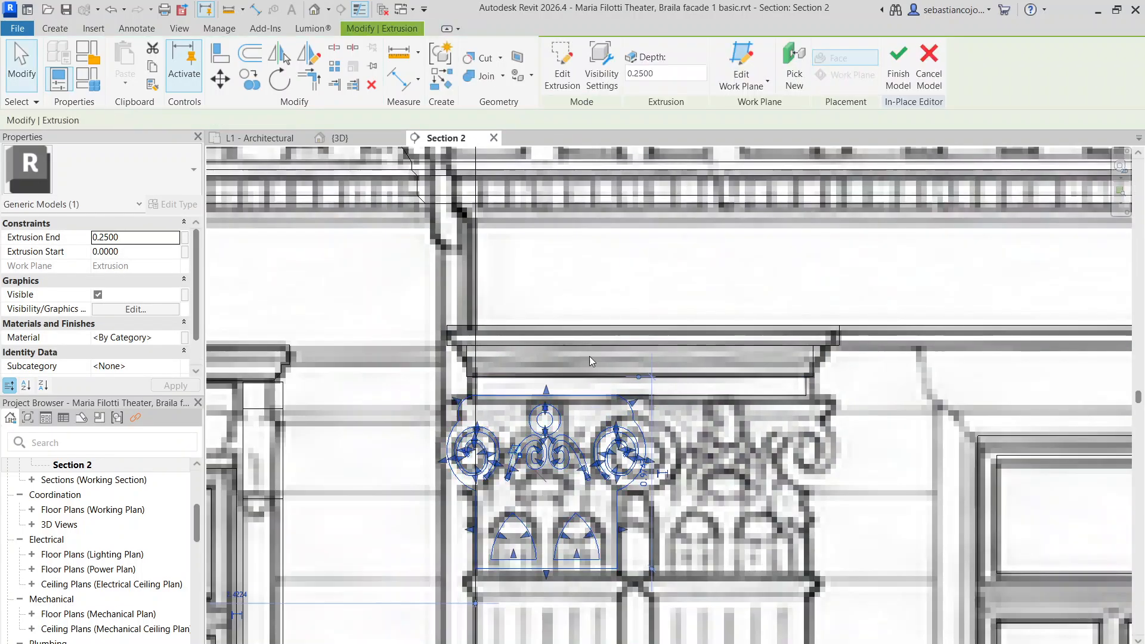
# Clear the selection and finish the in-place capital model
pyautogui.scroll(-4, 588, 393)
pyautogui.press('Escape')
pyautogui.scroll(3, 601, 419)
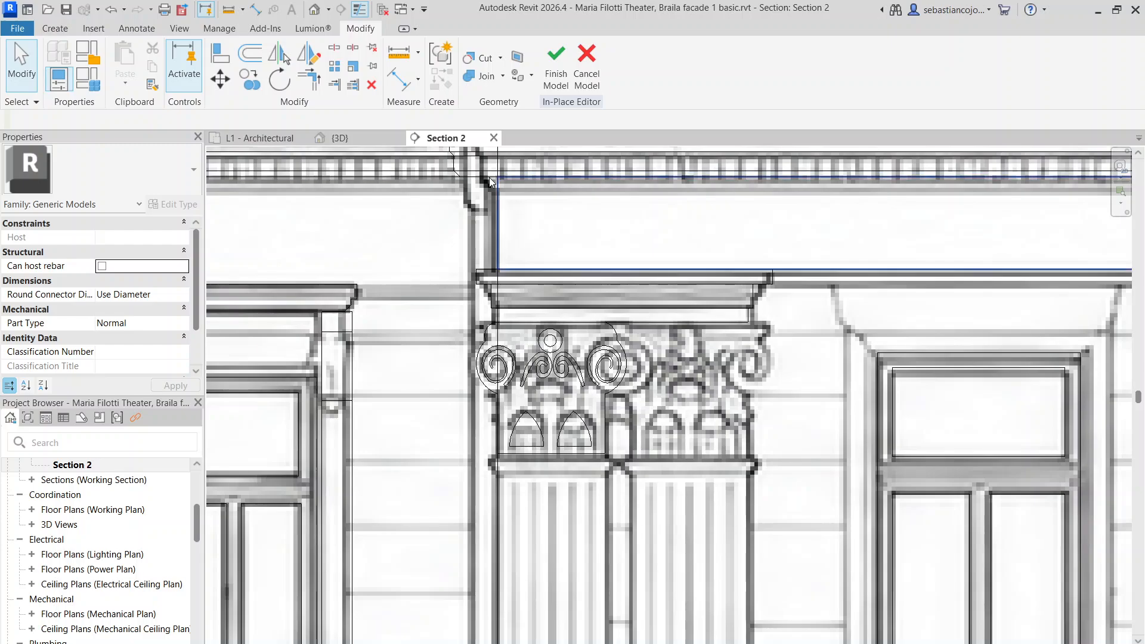
pyautogui.click(553, 85)
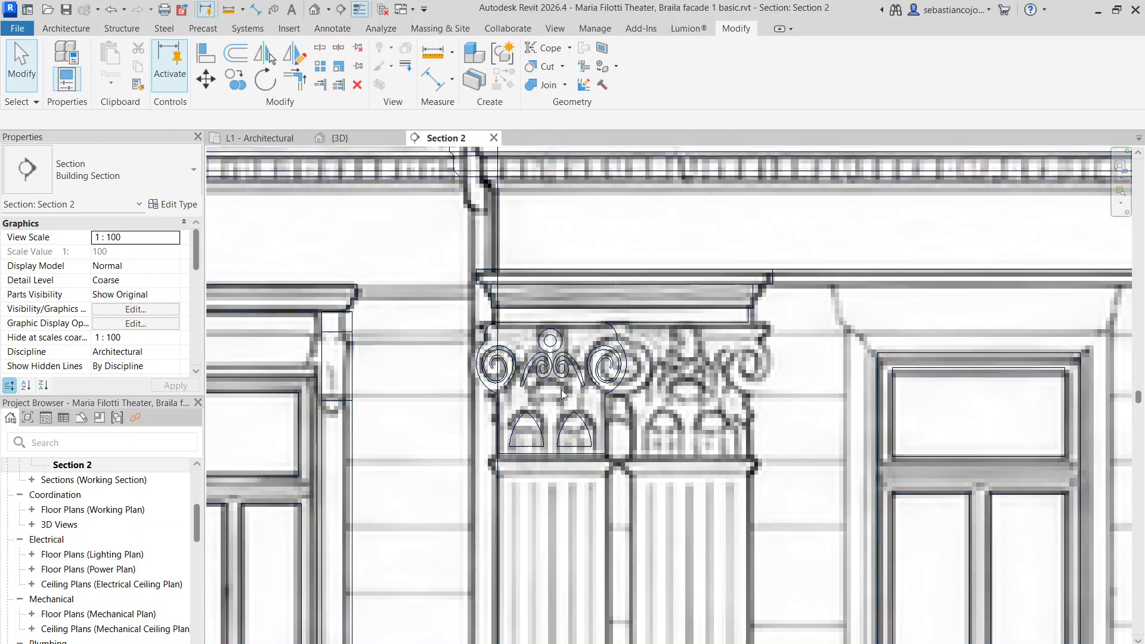
# Switch to the {3D} view and zoom in on the capital with its volutes and arches
pyautogui.scroll(-3, 390, 327)
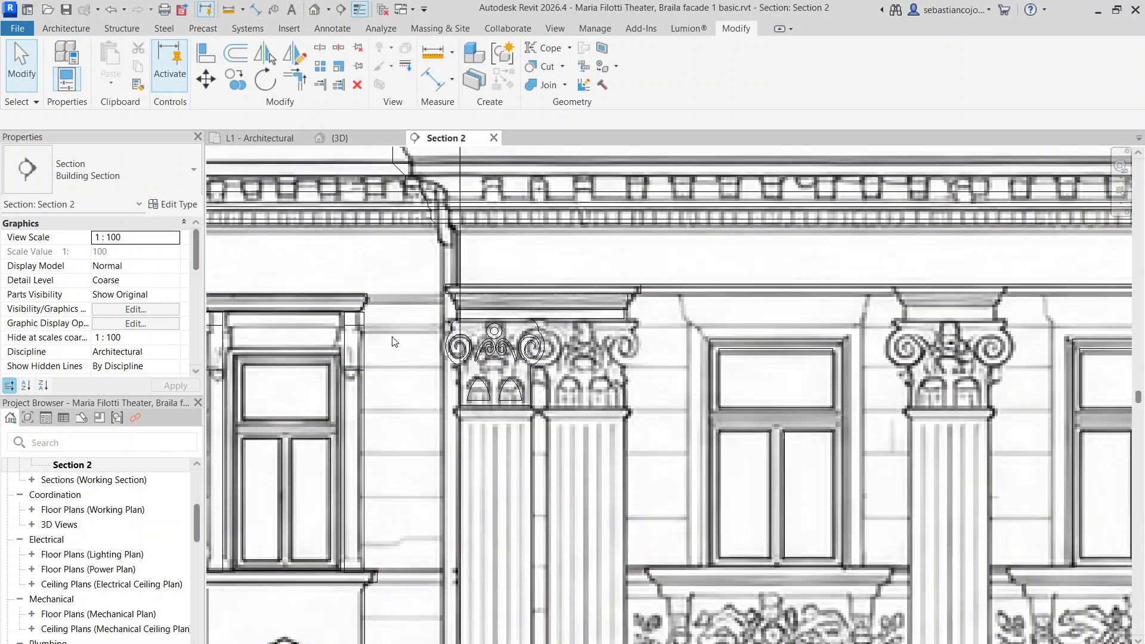
pyautogui.click(344, 141)
pyautogui.scroll(5, 543, 406)
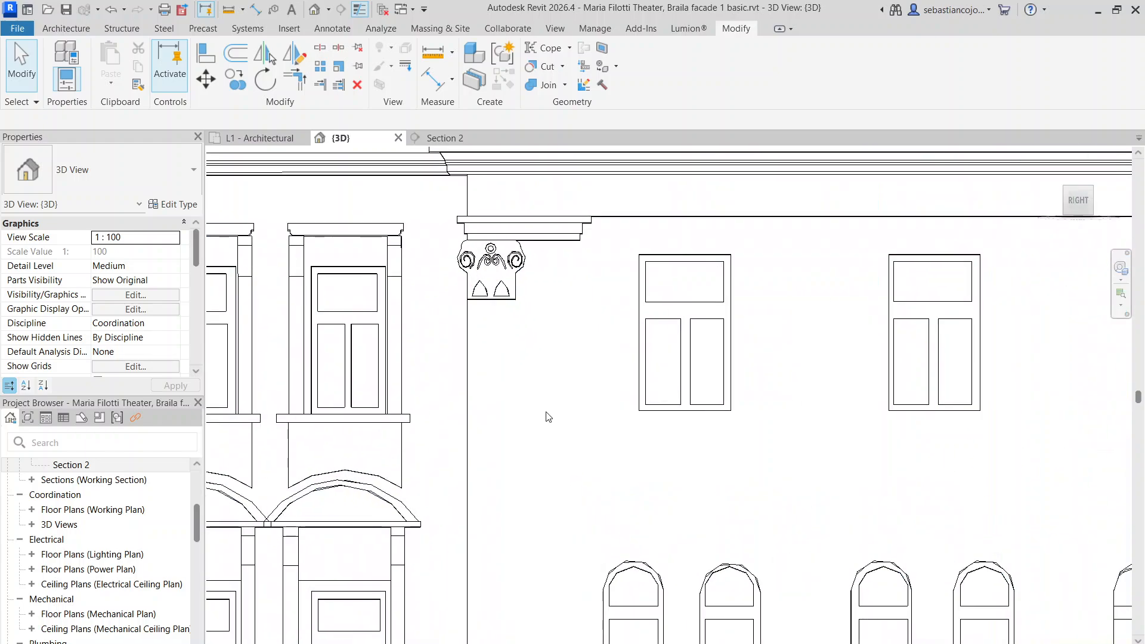
pyautogui.scroll(4, 549, 289)
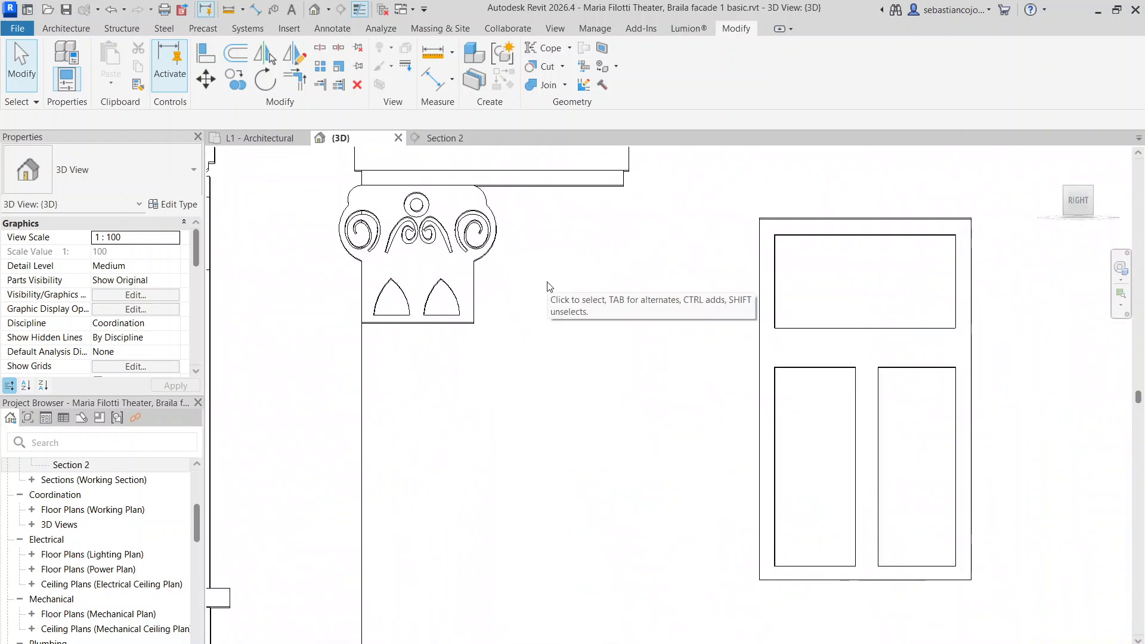
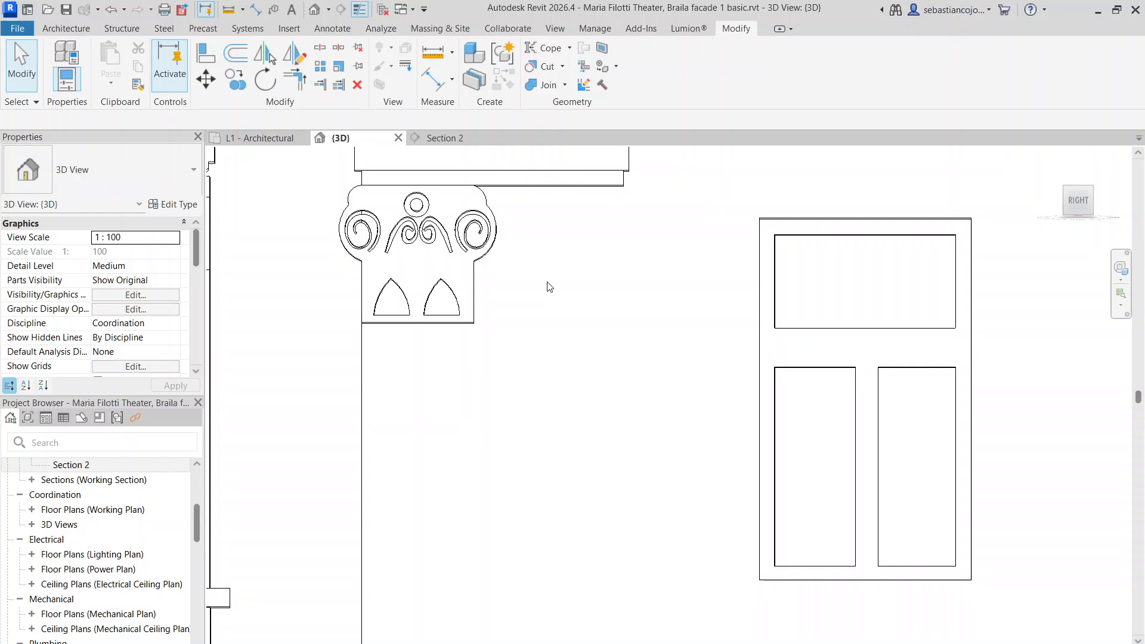
# In the Section 2 view, frame the left pilaster capital and edit its in-place model
pyautogui.click(445, 137)
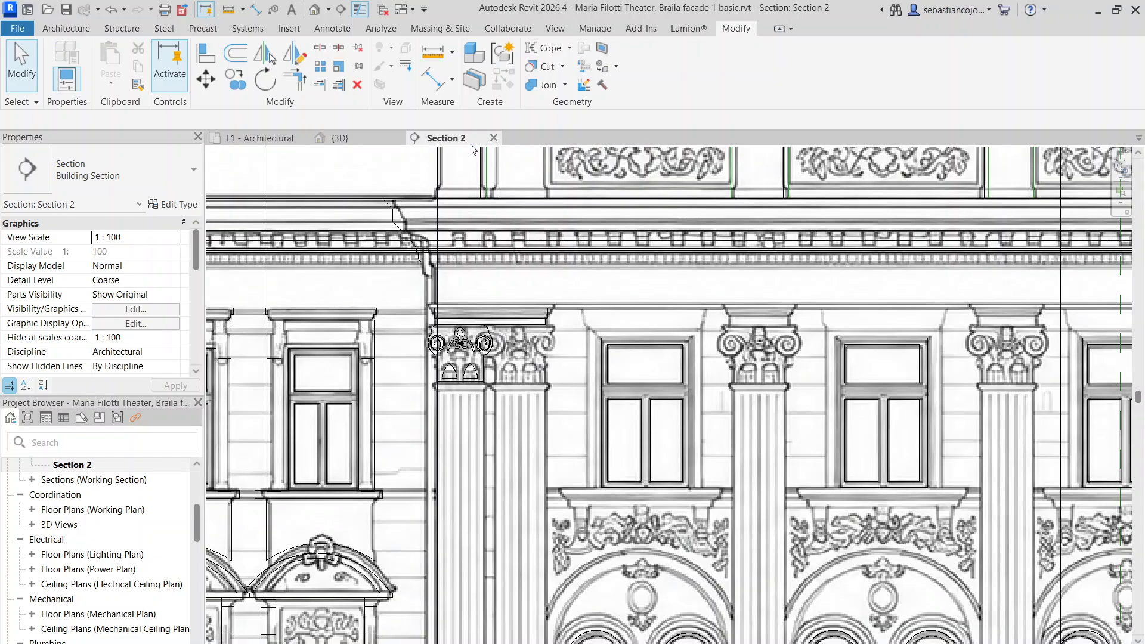
pyautogui.scroll(8, 584, 308)
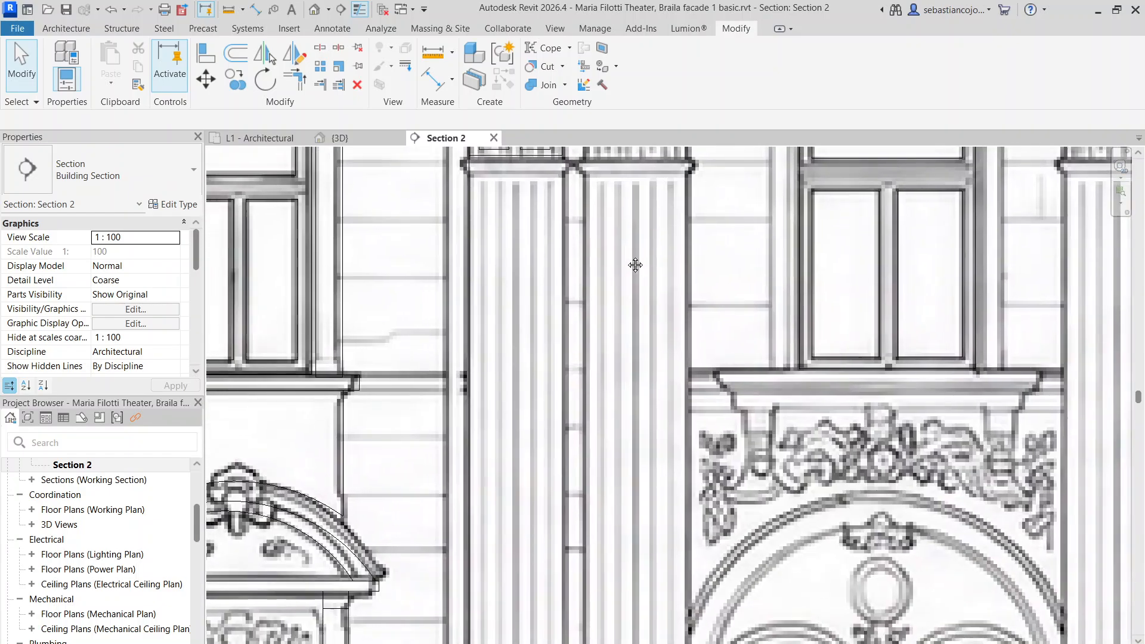
pyautogui.moveTo(635, 265); pyautogui.dragTo(598, 316, button='middle')
pyautogui.scroll(-4, 599, 316)
pyautogui.scroll(4, 531, 273)
pyautogui.moveTo(507, 228); pyautogui.dragTo(536, 332, button='middle')
pyautogui.scroll(-1, 535, 332)
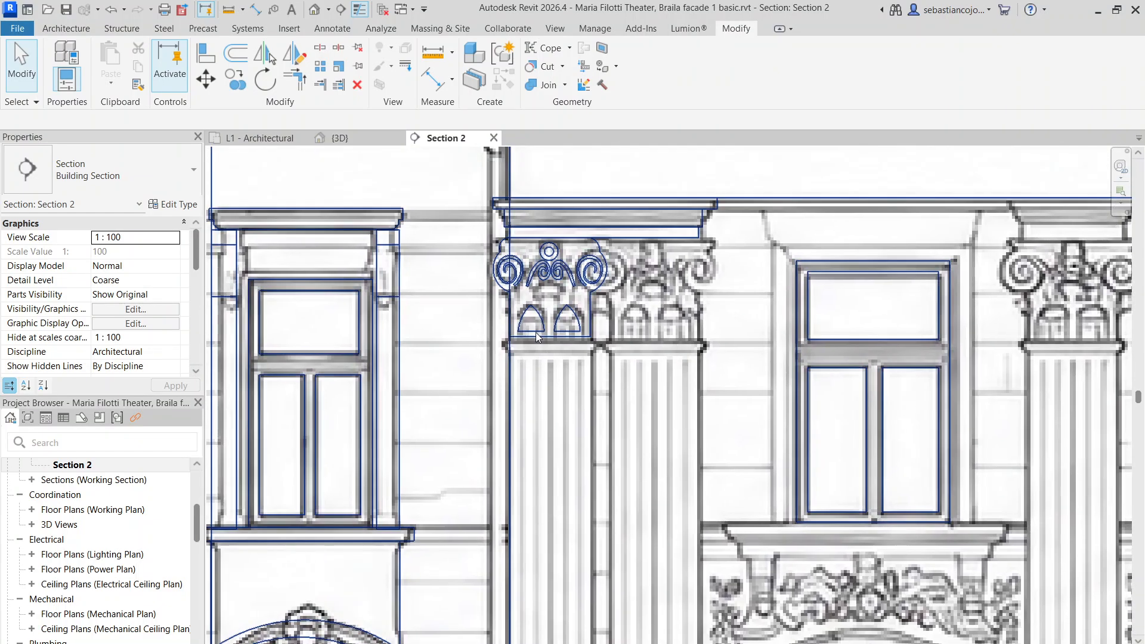
pyautogui.click(513, 235)
pyautogui.scroll(1, 517, 235)
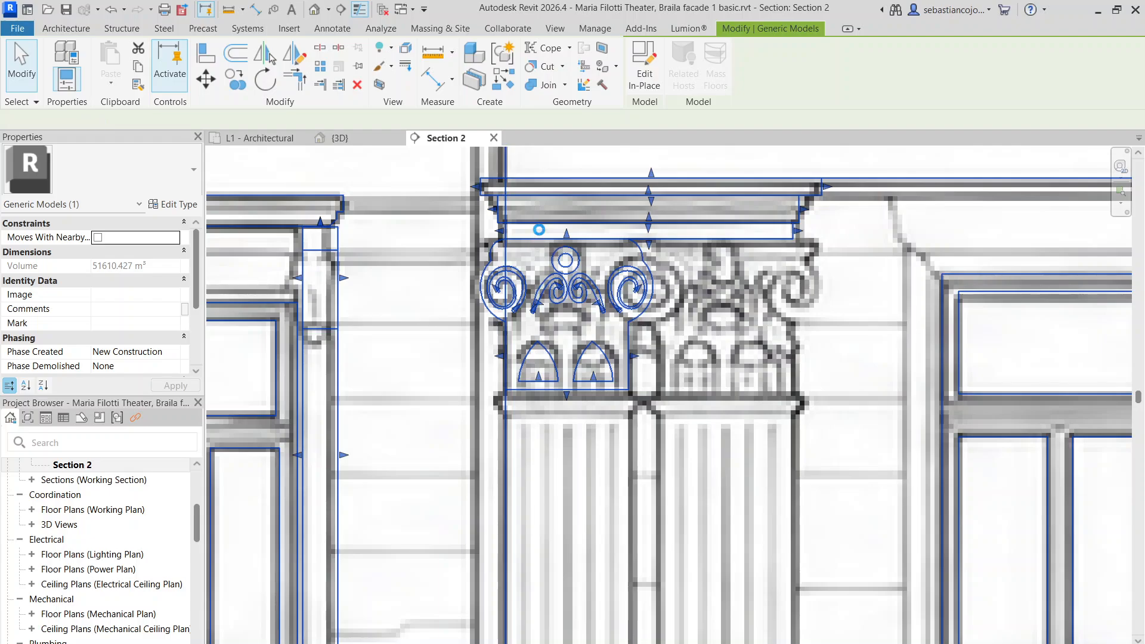
pyautogui.doubleClick(539, 229)
# Copy the capital's top extrusion block down to the capital base and trim it to the pilaster width
pyautogui.click(793, 231)
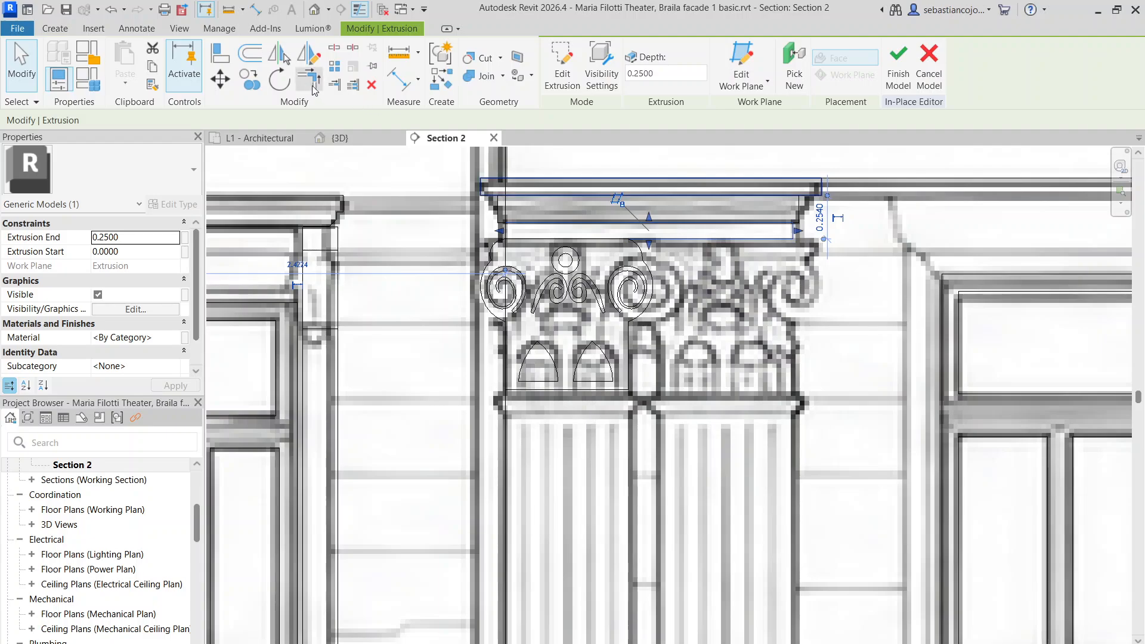
pyautogui.click(251, 79)
pyautogui.click(501, 239)
pyautogui.scroll(3, 479, 477)
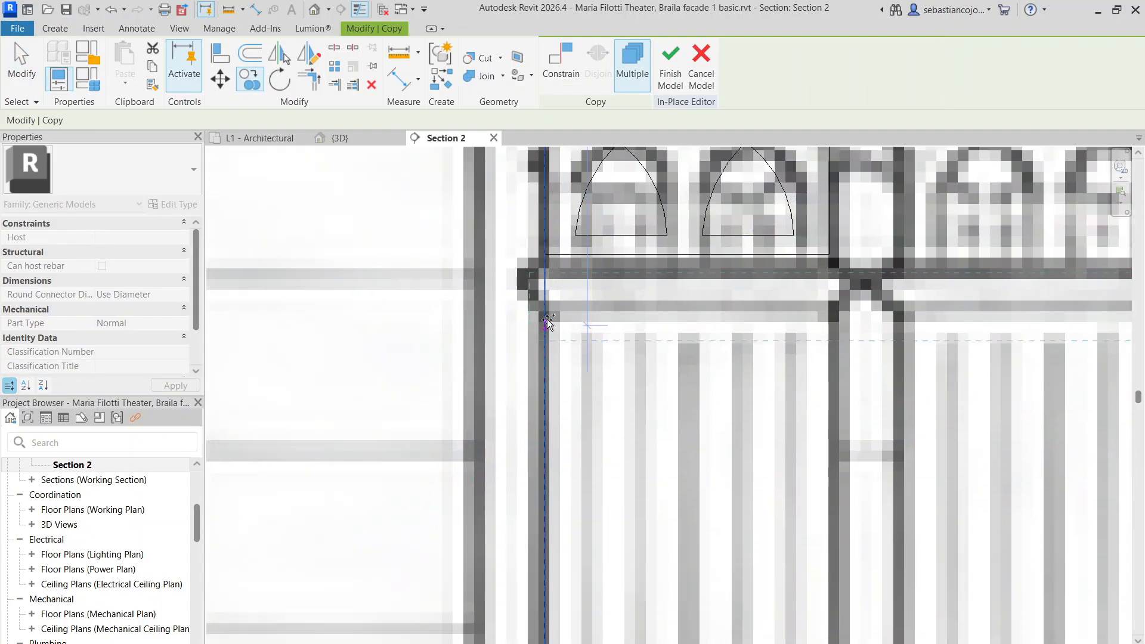
pyautogui.click(544, 307)
pyautogui.scroll(-3, 572, 327)
pyautogui.click(692, 323)
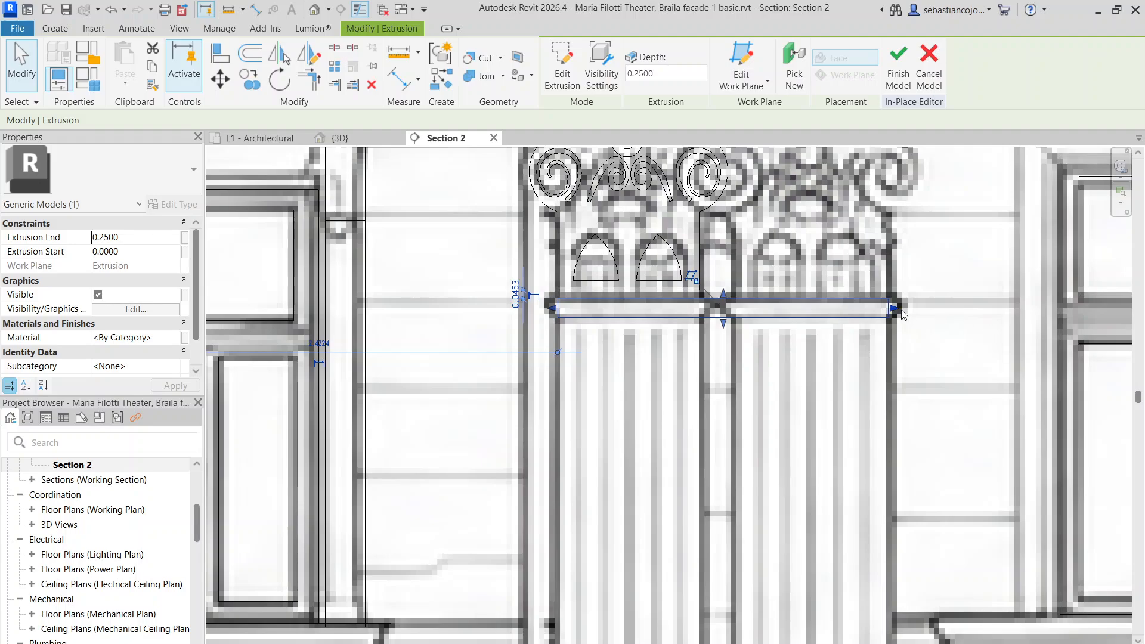
pyautogui.moveTo(896, 309); pyautogui.dragTo(708, 316)
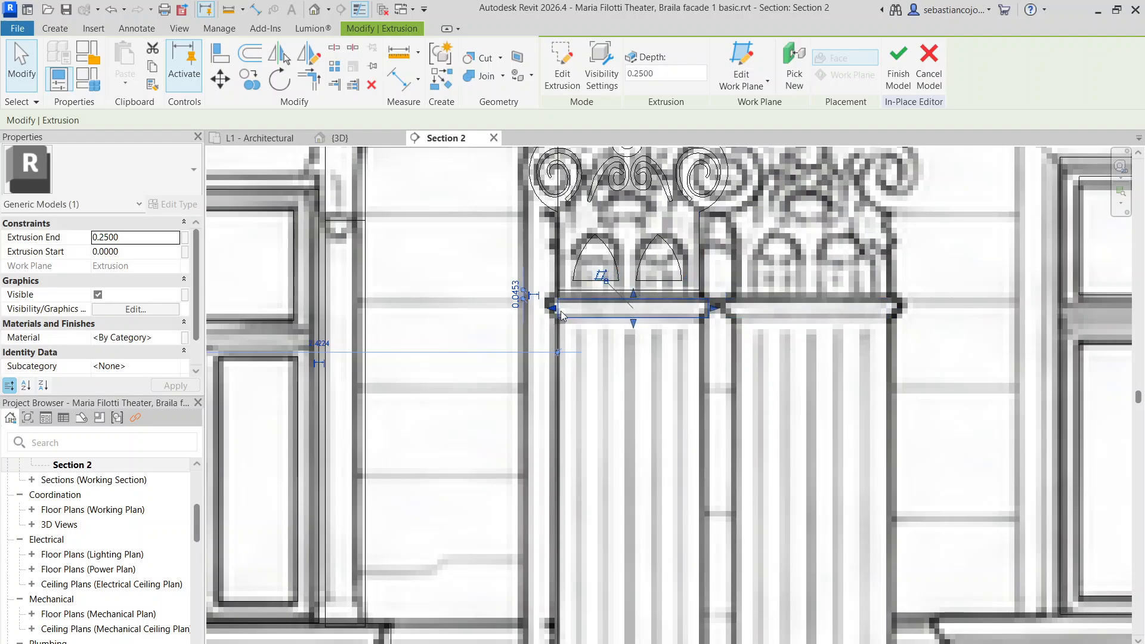
pyautogui.moveTo(554, 309); pyautogui.dragTo(541, 309)
pyautogui.click(507, 281)
pyautogui.scroll(-2, 508, 282)
pyautogui.scroll(2, 600, 322)
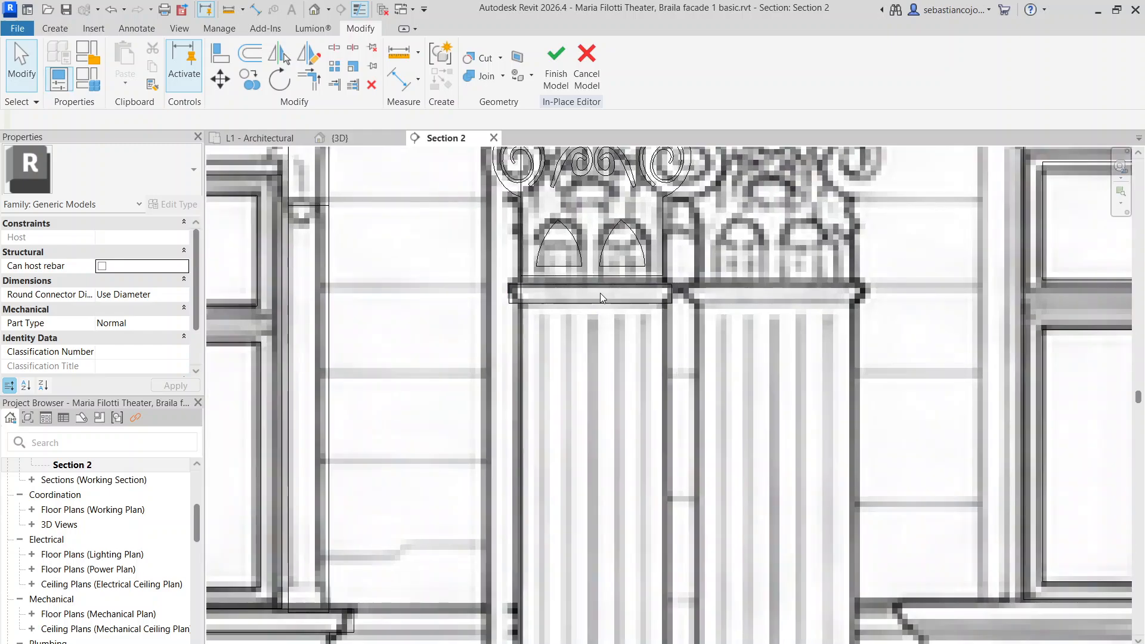
# Copy the thin band under the capital lower and stretch it into the full-height pilaster shaft
pyautogui.click(600, 292)
pyautogui.press('c')
pyautogui.press('o')
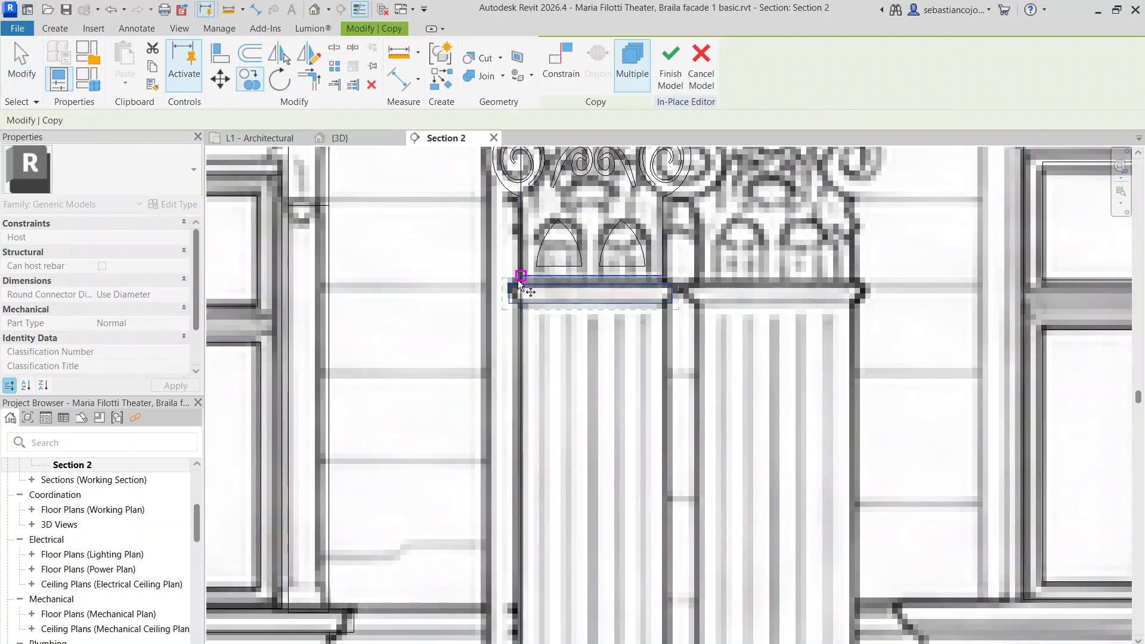
pyautogui.click(508, 282)
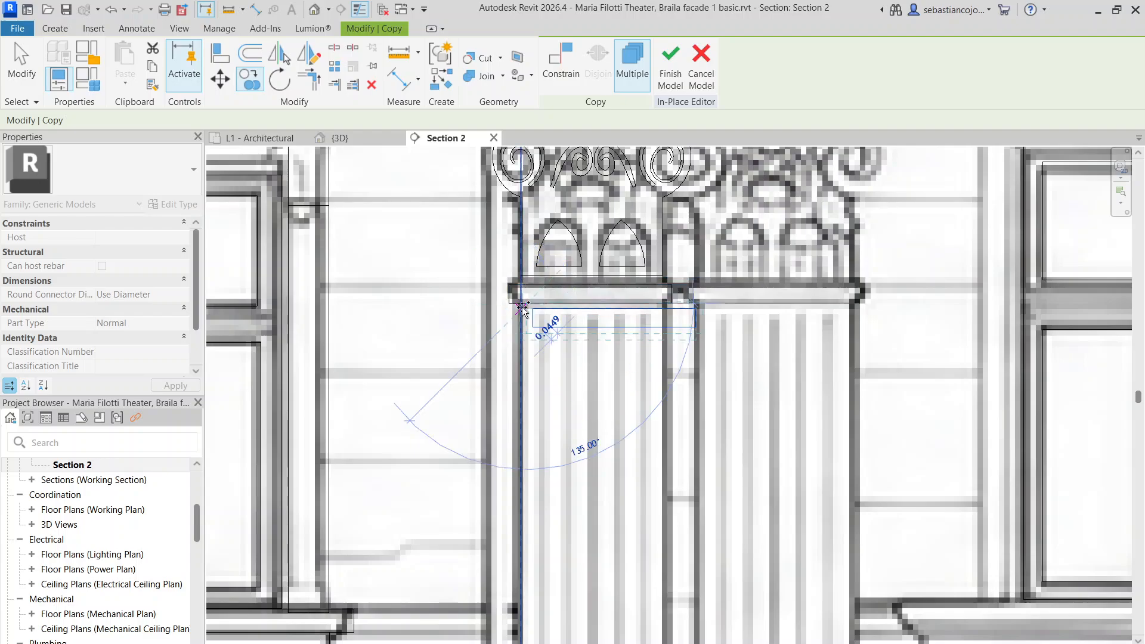
pyautogui.click(533, 308)
pyautogui.moveTo(656, 321); pyautogui.dragTo(658, 321)
pyautogui.moveTo(526, 320); pyautogui.dragTo(517, 321)
pyautogui.moveTo(593, 304); pyautogui.dragTo(597, 299)
pyautogui.scroll(-8, 599, 307)
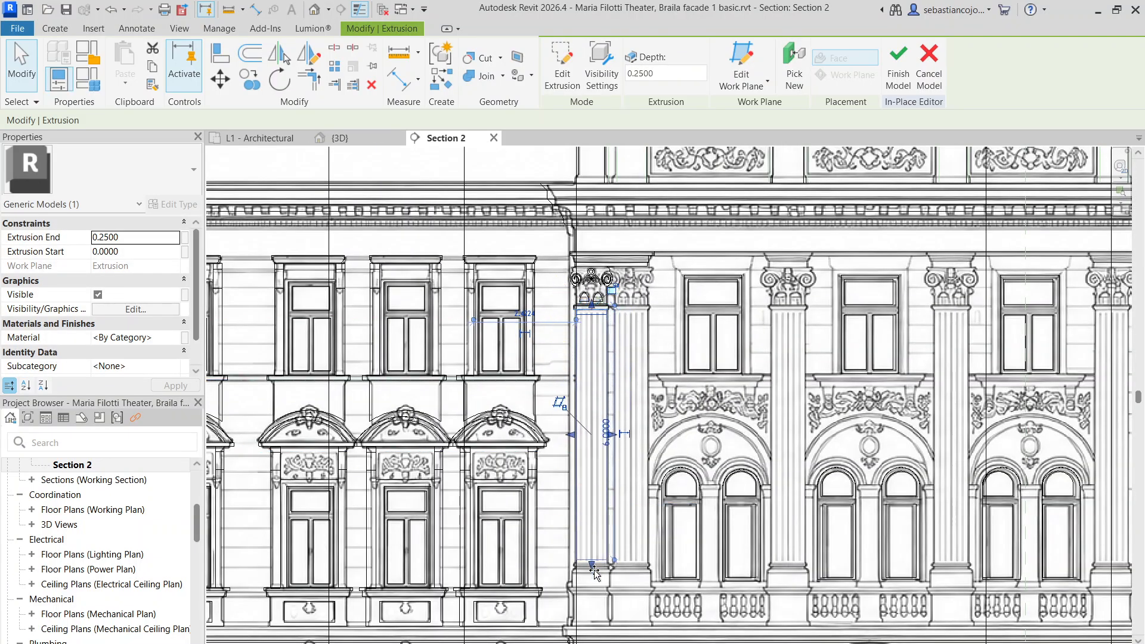
pyautogui.scroll(10, 596, 570)
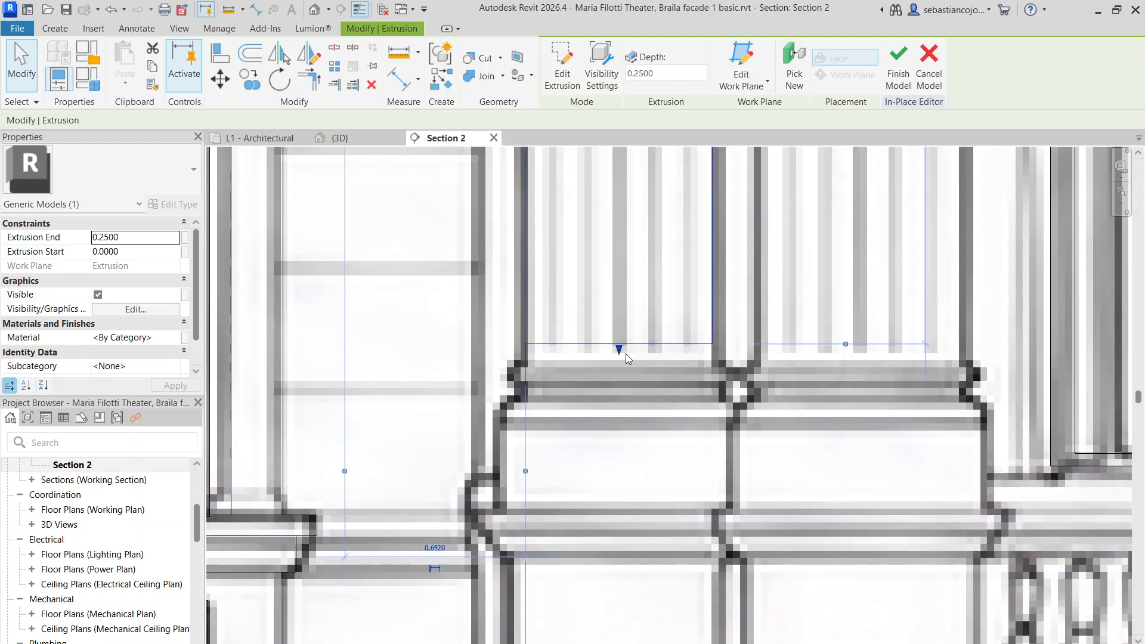
pyautogui.press('Escape')
pyautogui.scroll(-10, 621, 353)
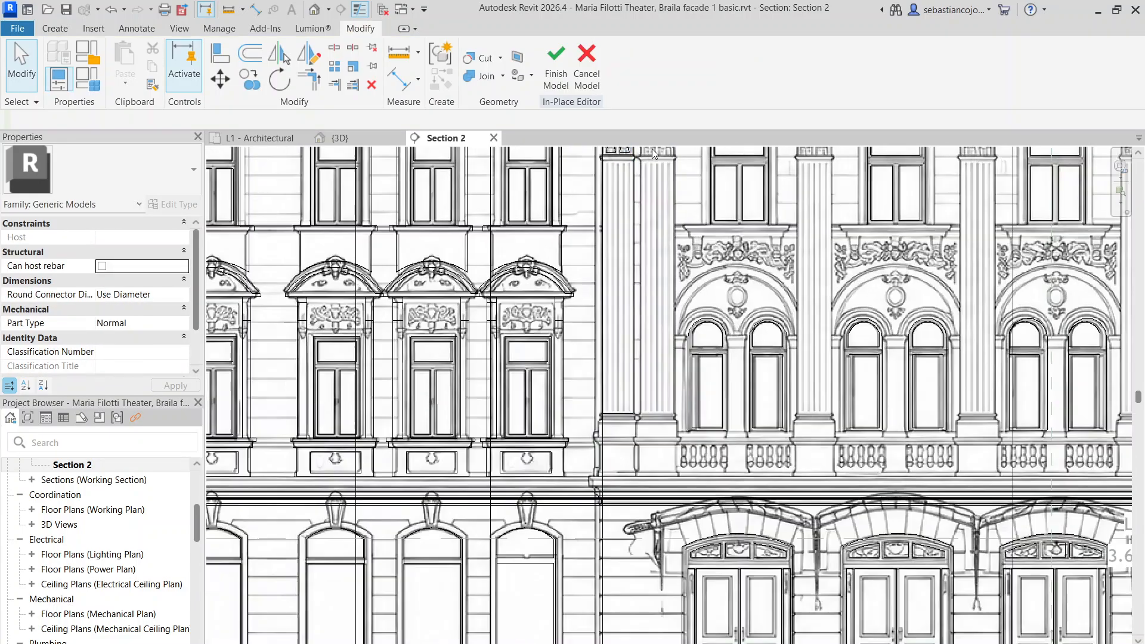
pyautogui.scroll(5, 655, 154)
# Copy the thin band atop the pilaster down to the pilaster base and resize its edges
pyautogui.click(610, 160)
pyautogui.press('c')
pyautogui.press('o')
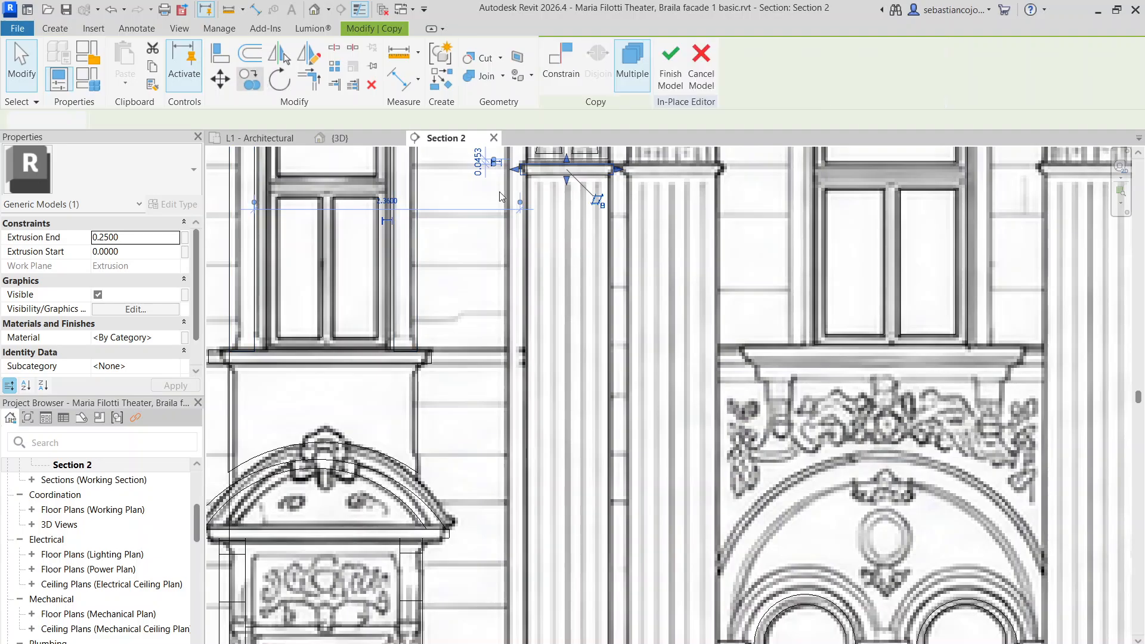
pyautogui.click(521, 164)
pyautogui.scroll(-4, 533, 322)
pyautogui.scroll(10, 537, 495)
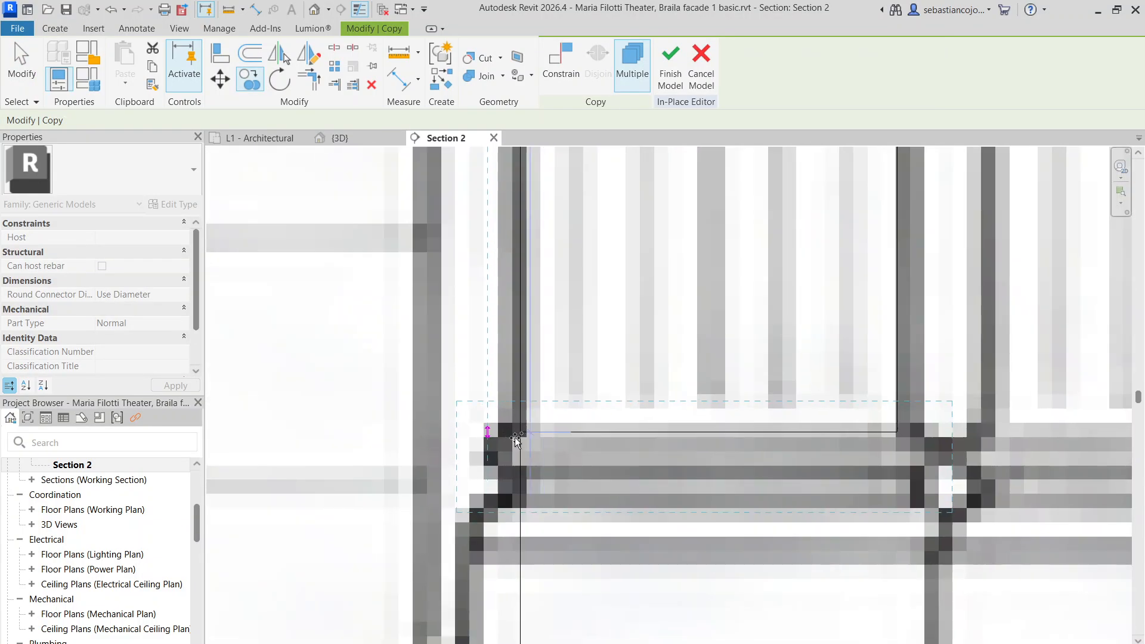
pyautogui.click(489, 443)
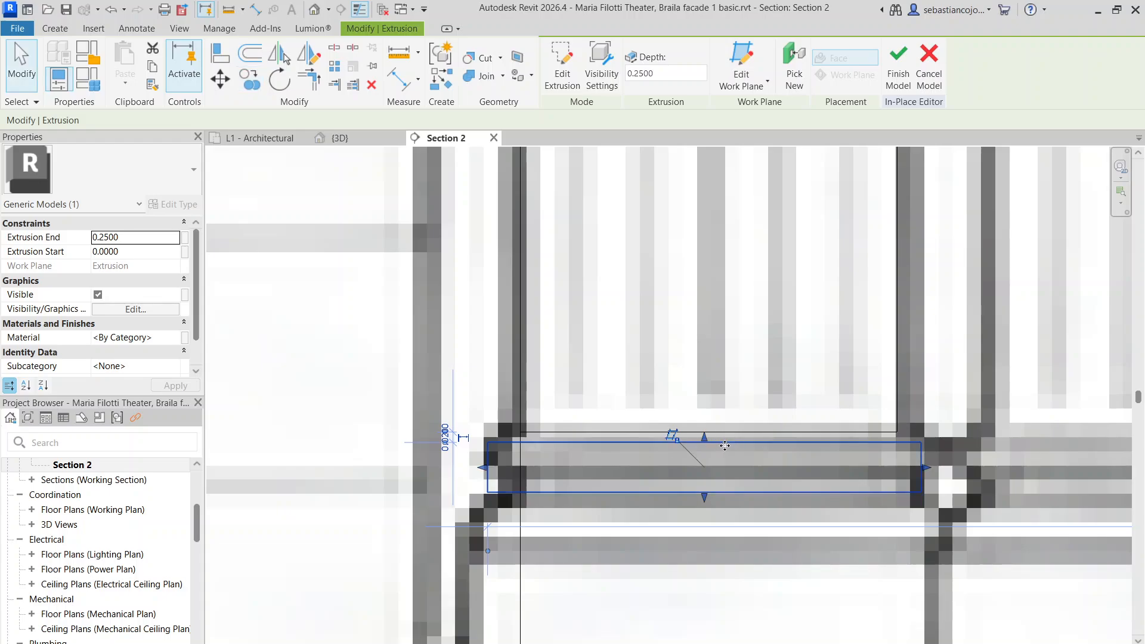
pyautogui.moveTo(714, 435); pyautogui.dragTo(715, 435)
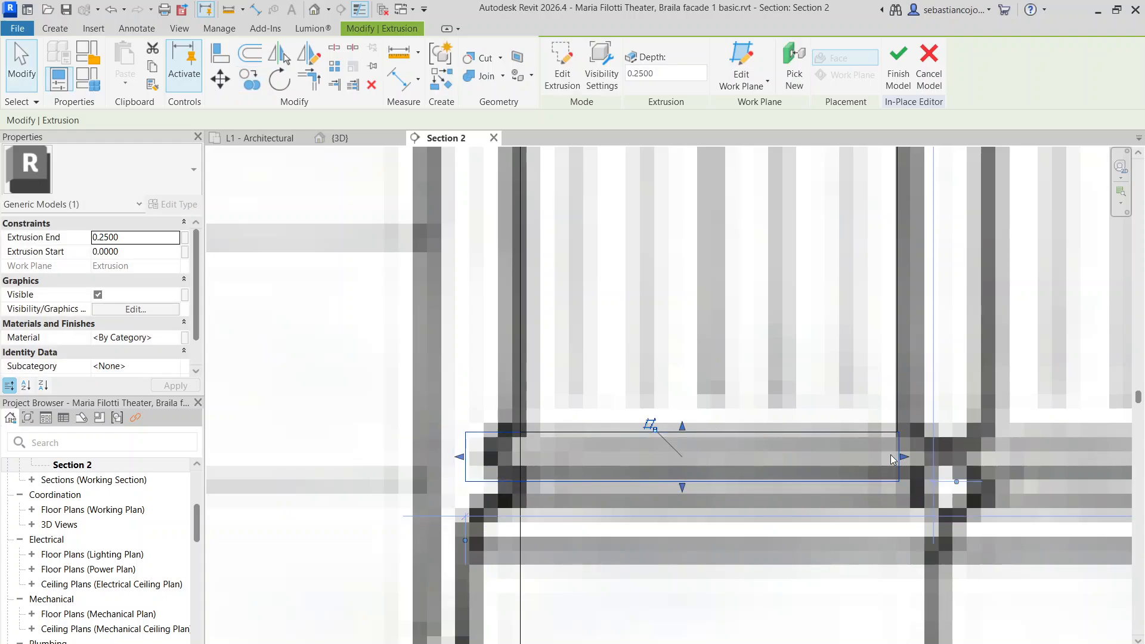
pyautogui.moveTo(903, 457); pyautogui.dragTo(932, 459)
pyautogui.moveTo(460, 457); pyautogui.dragTo(492, 459)
pyautogui.moveTo(698, 482); pyautogui.dragTo(709, 478)
pyautogui.scroll(-3, 665, 391)
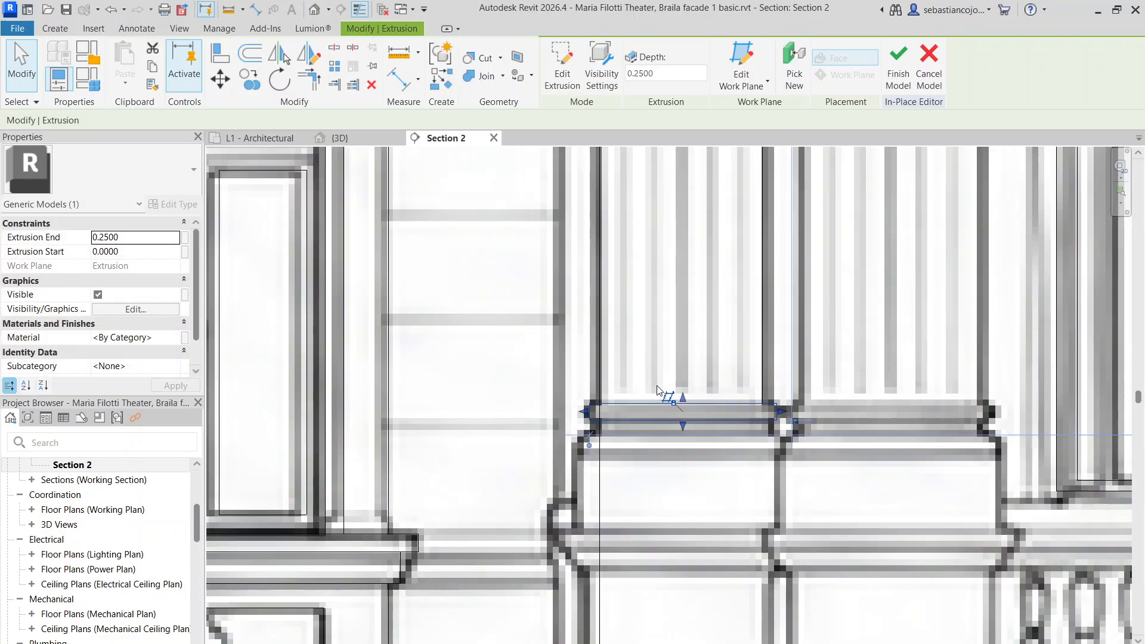
# Copy the base band just below and fit both its edges to the pilaster
pyautogui.click(248, 71)
pyautogui.scroll(3, 641, 407)
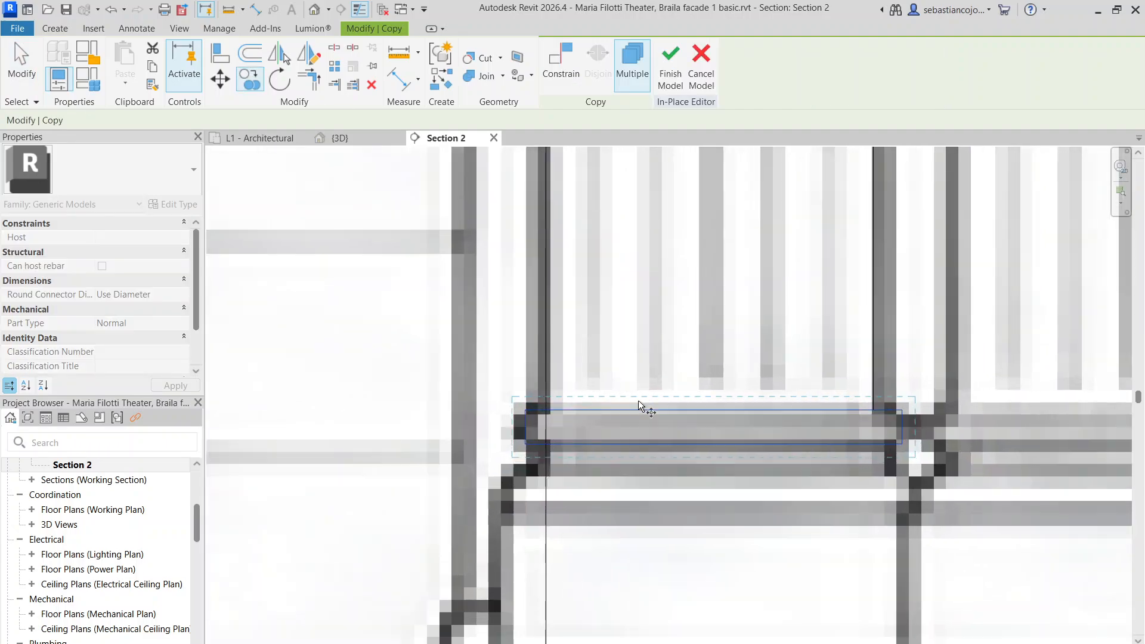
pyautogui.click(545, 411)
pyautogui.click(541, 456)
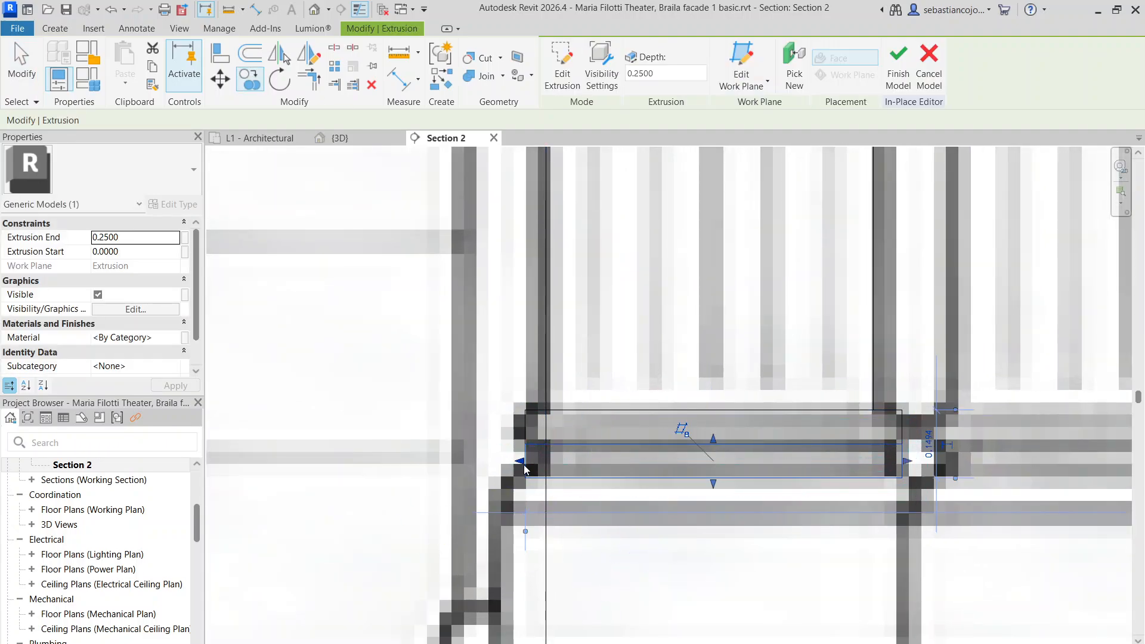
pyautogui.moveTo(540, 465); pyautogui.dragTo(542, 464)
pyautogui.moveTo(907, 462); pyautogui.dragTo(873, 461)
pyautogui.scroll(-4, 878, 442)
pyautogui.click(832, 498)
# Copy the lower strip at the pilaster base further down and extend its right edge
pyautogui.moveTo(830, 503); pyautogui.dragTo(707, 387, button='middle')
pyautogui.scroll(1, 686, 322)
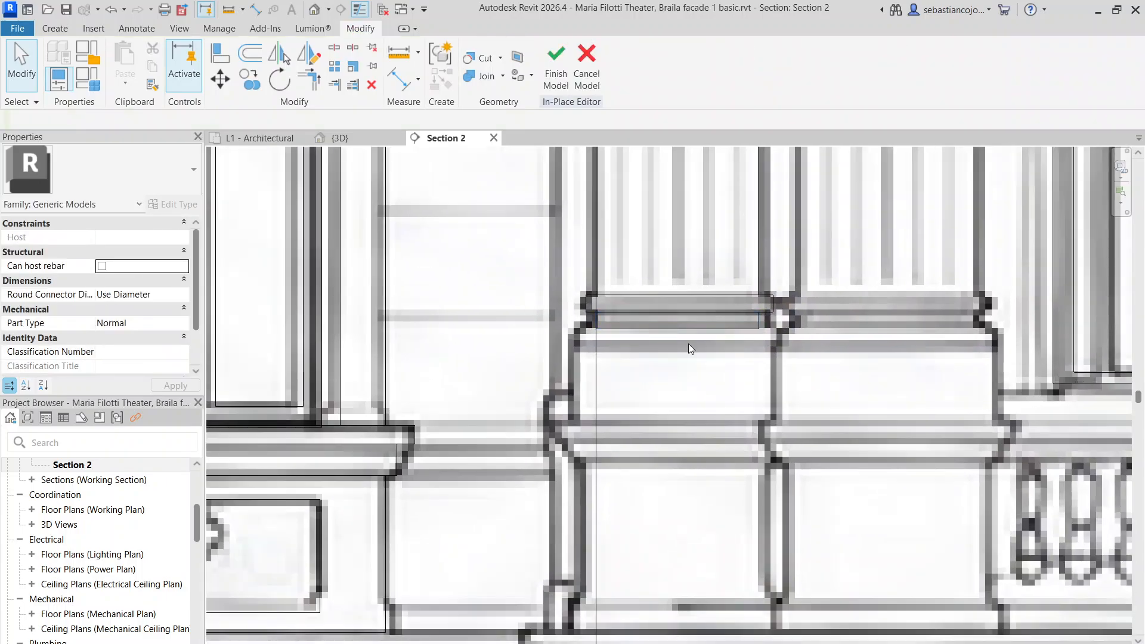
pyautogui.click(693, 330)
pyautogui.click(250, 79)
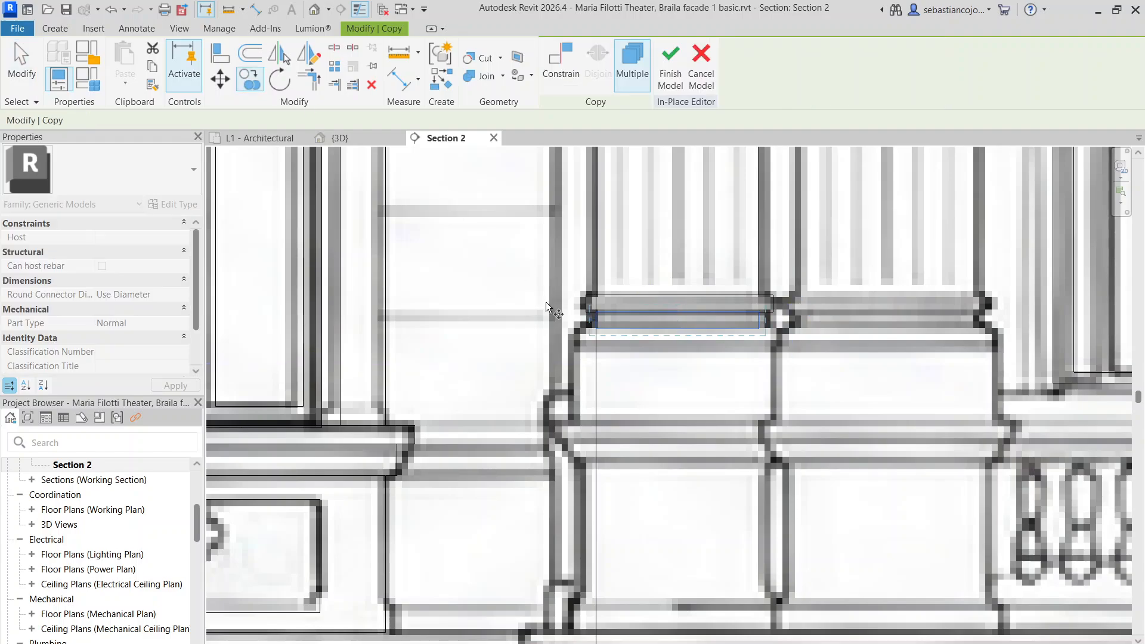
pyautogui.scroll(2, 615, 311)
pyautogui.click(563, 348)
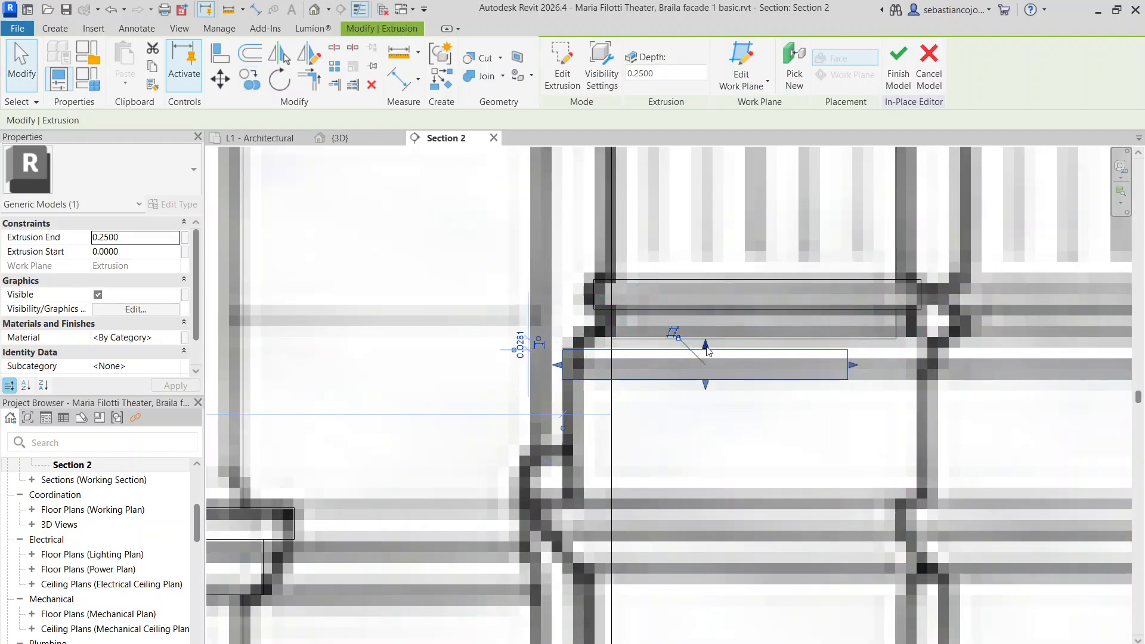
pyautogui.moveTo(857, 360); pyautogui.dragTo(924, 358)
# Copy the strip below the original and make the new block taller down to the plinth
pyautogui.click(251, 79)
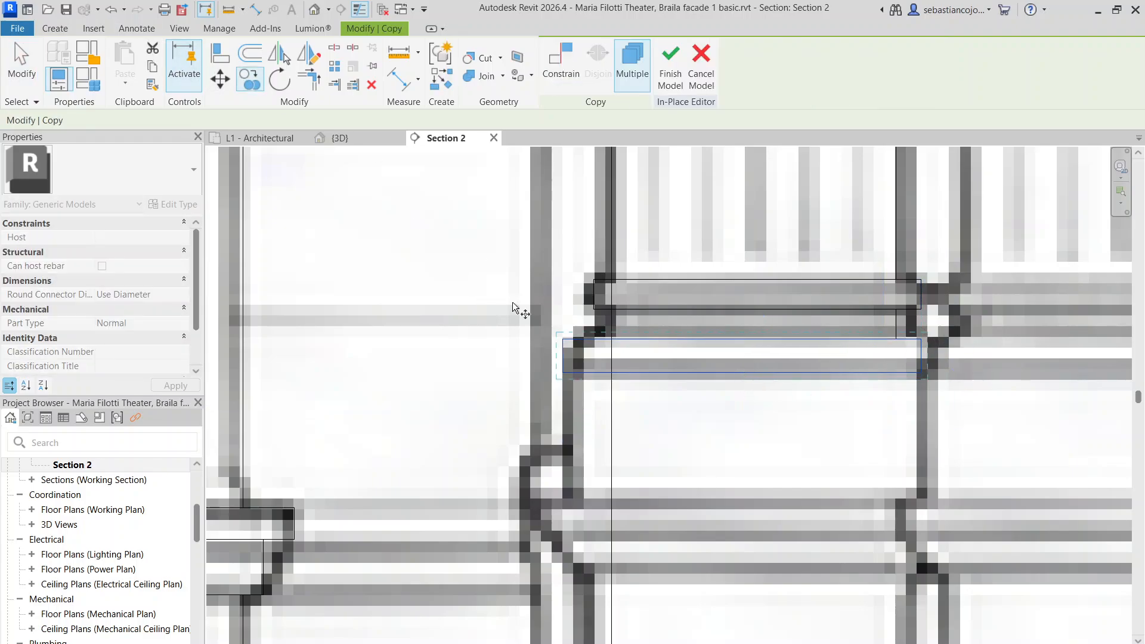
pyautogui.click(563, 339)
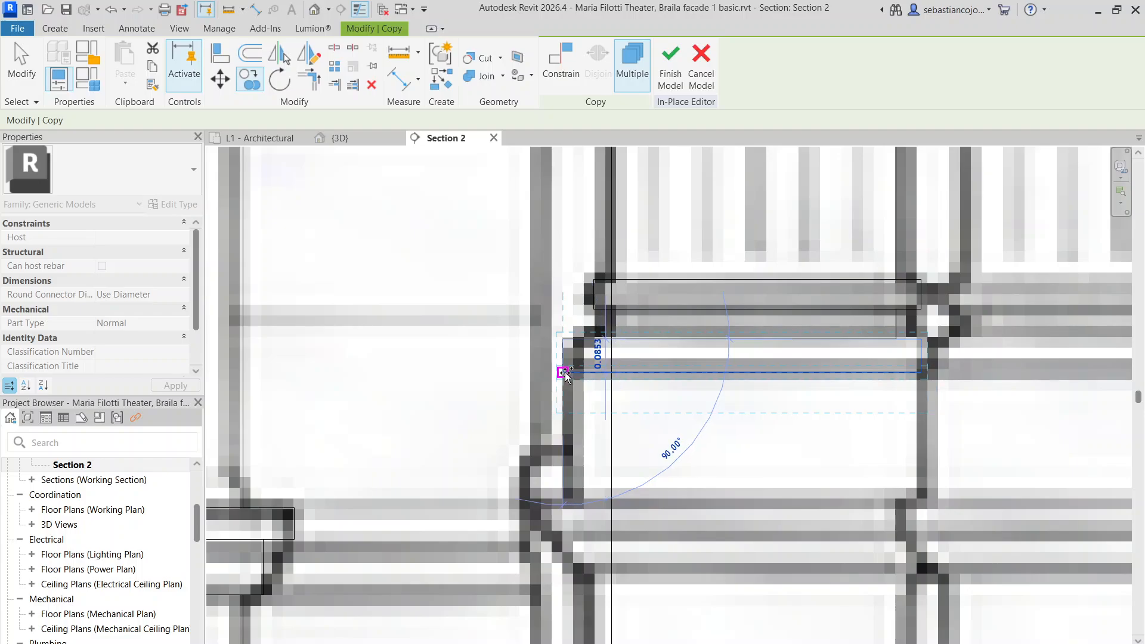
pyautogui.click(564, 373)
pyautogui.press('Escape')
pyautogui.moveTo(742, 413); pyautogui.dragTo(743, 500)
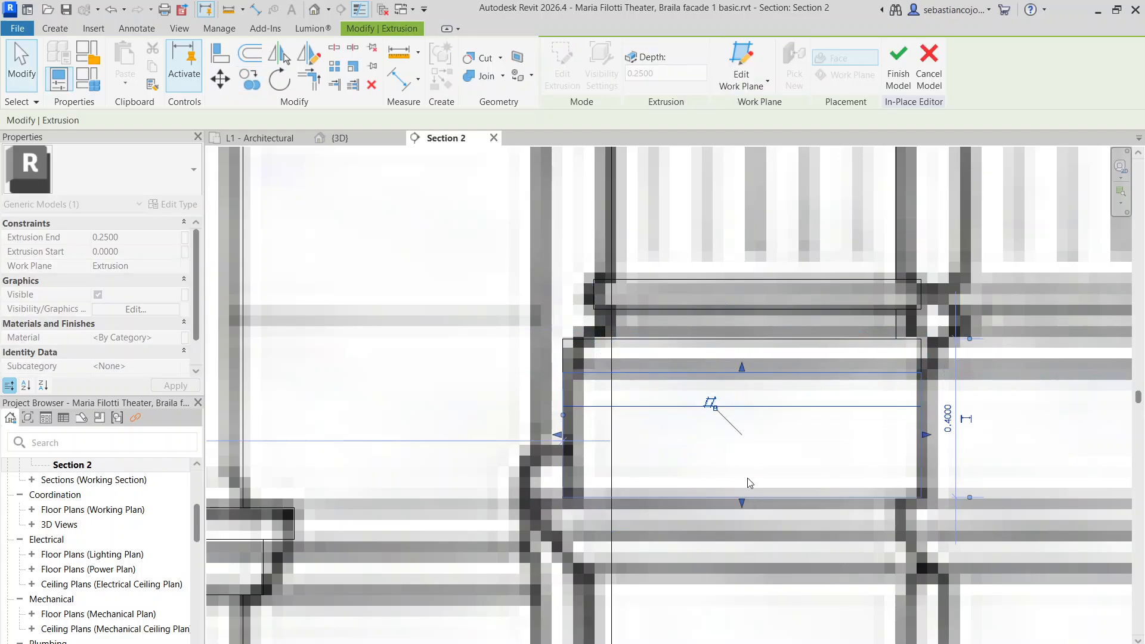
pyautogui.scroll(-5, 676, 266)
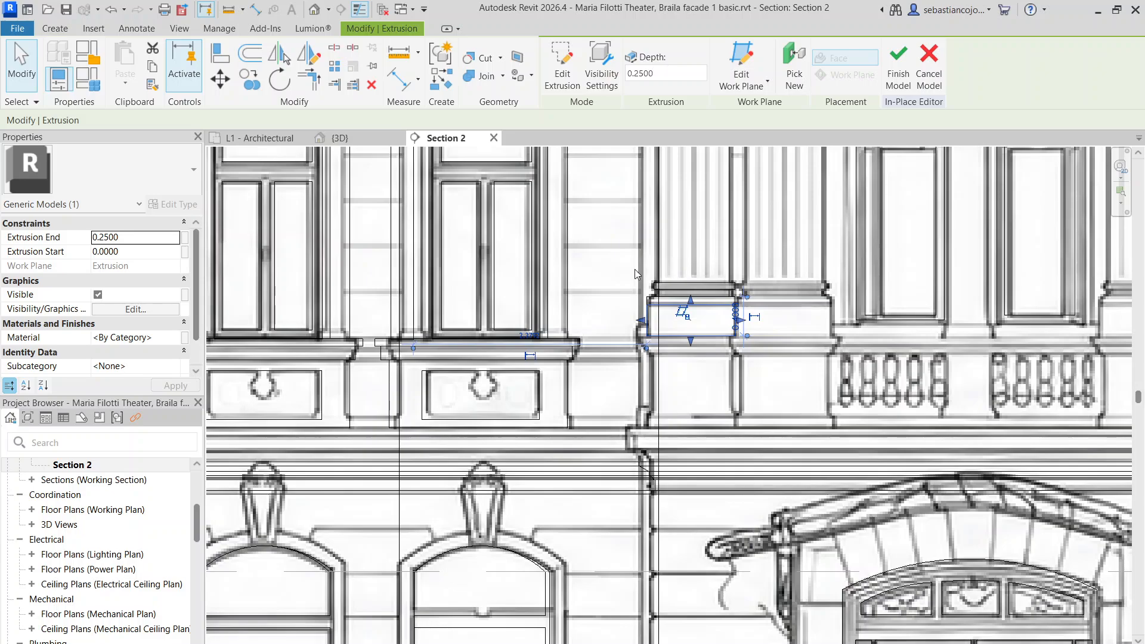
pyautogui.scroll(2, 636, 275)
# Copy the thin strip atop the tall block just below it and stretch its right end
pyautogui.click(617, 293)
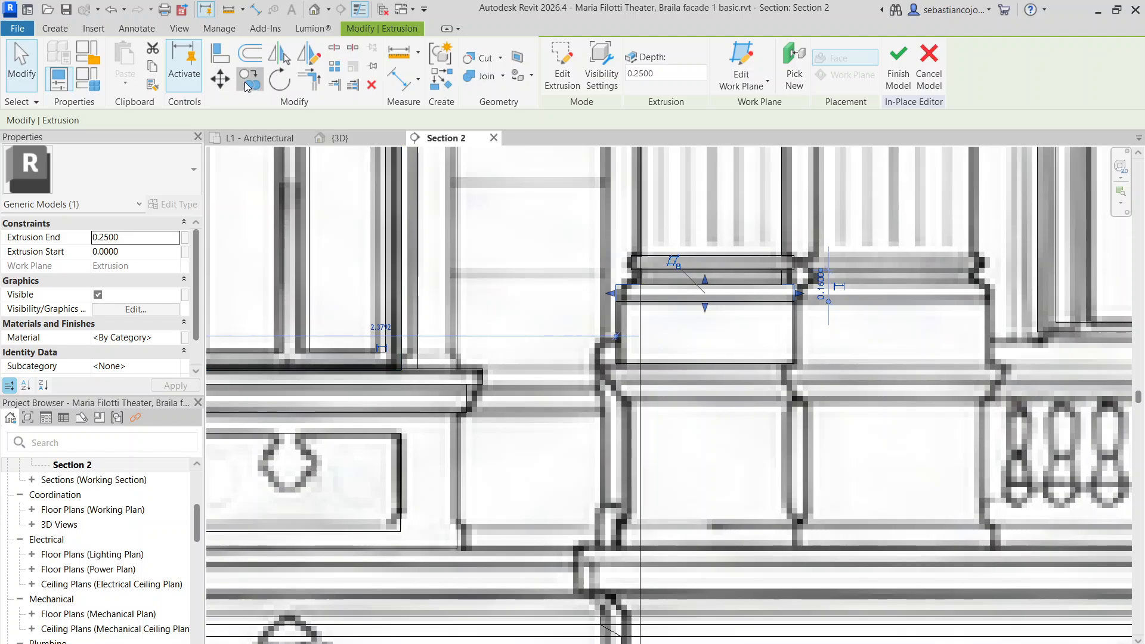
pyautogui.click(249, 80)
pyautogui.click(616, 286)
pyautogui.scroll(2, 620, 381)
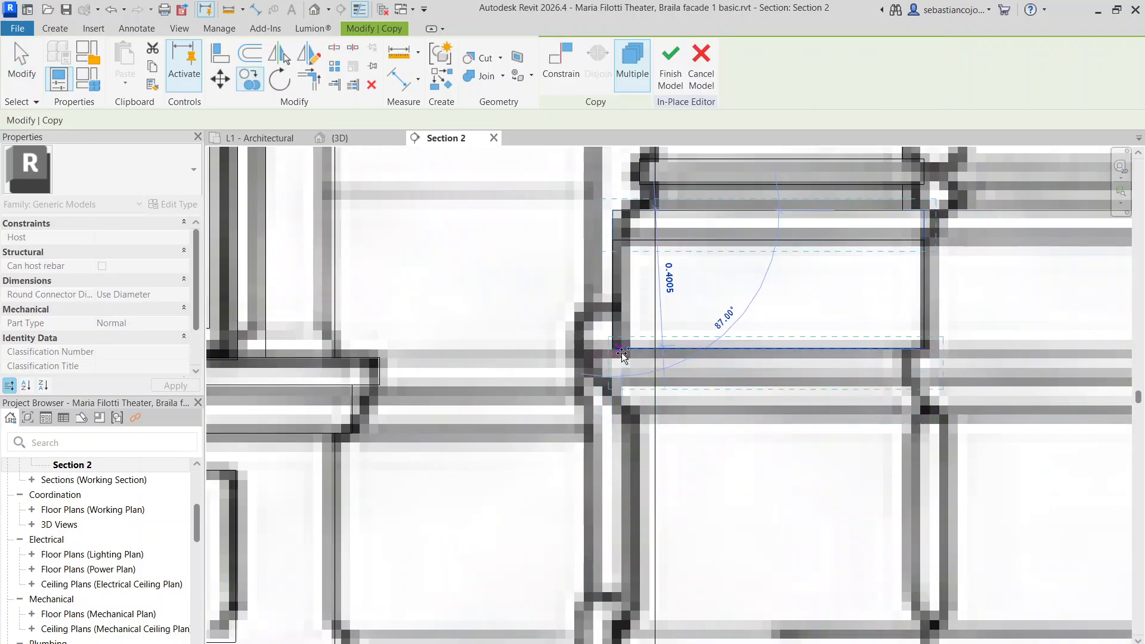
pyautogui.click(621, 353)
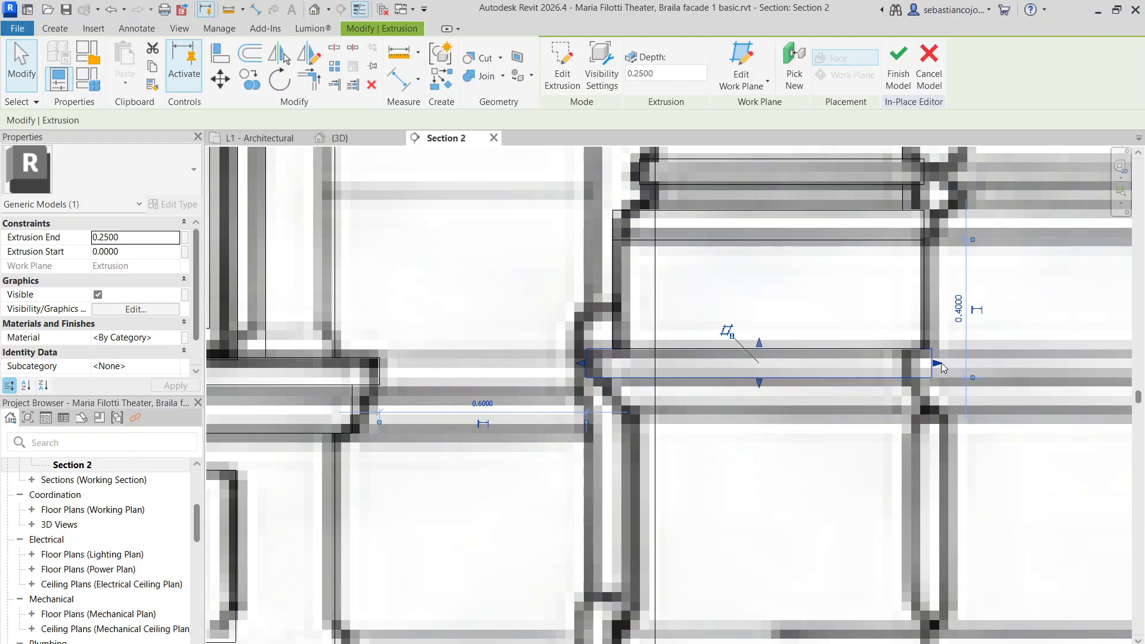
pyautogui.moveTo(942, 363); pyautogui.dragTo(925, 362)
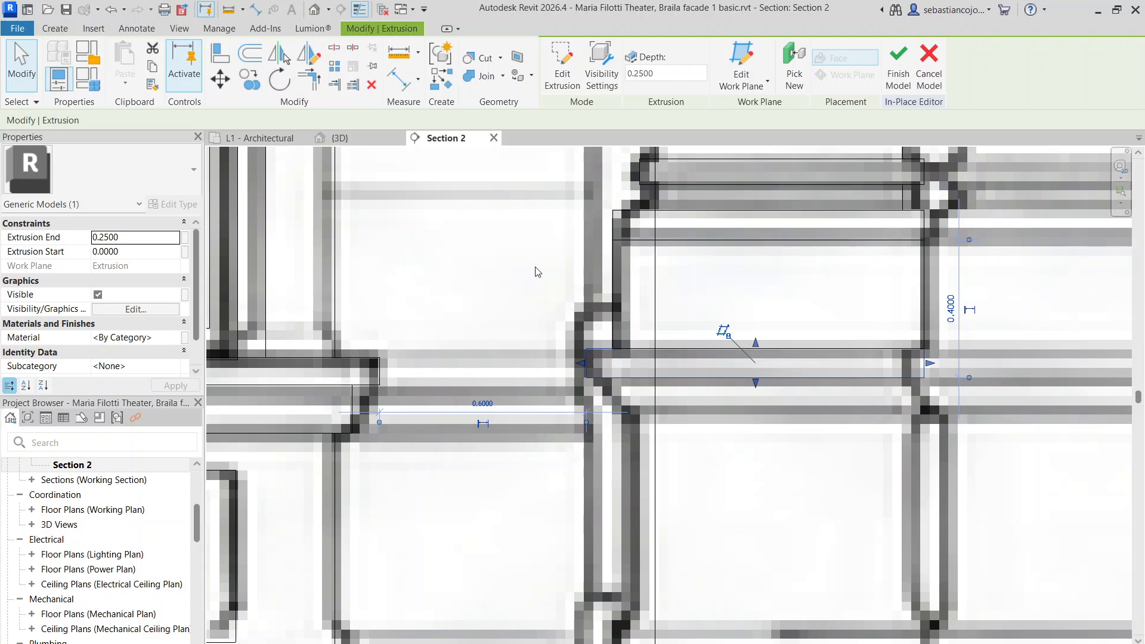
# Place another block copy below, then fine-tune the right edges of the upper and lower blocks
pyautogui.click(257, 87)
pyautogui.scroll(2, 597, 356)
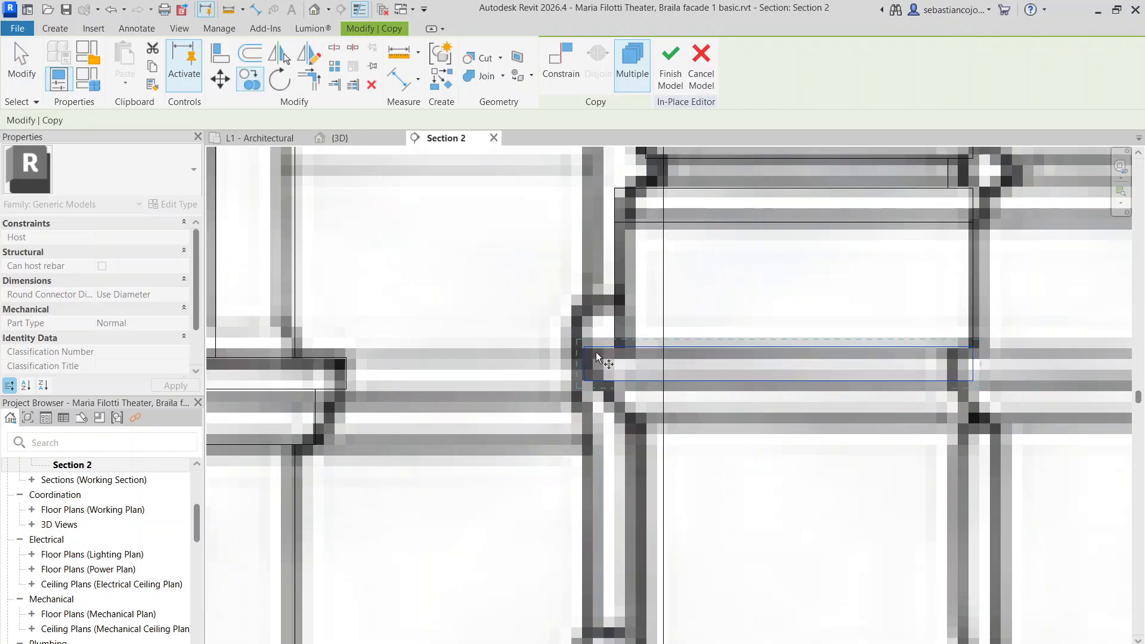
pyautogui.click(582, 346)
pyautogui.click(621, 390)
pyautogui.scroll(-3, 625, 386)
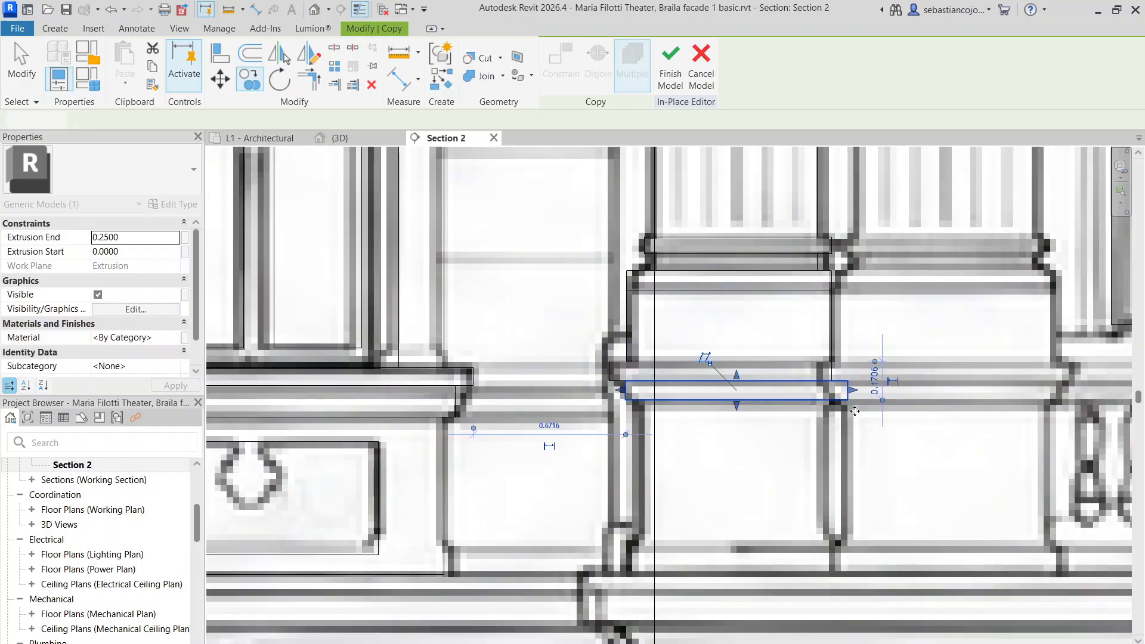
pyautogui.press('Escape')
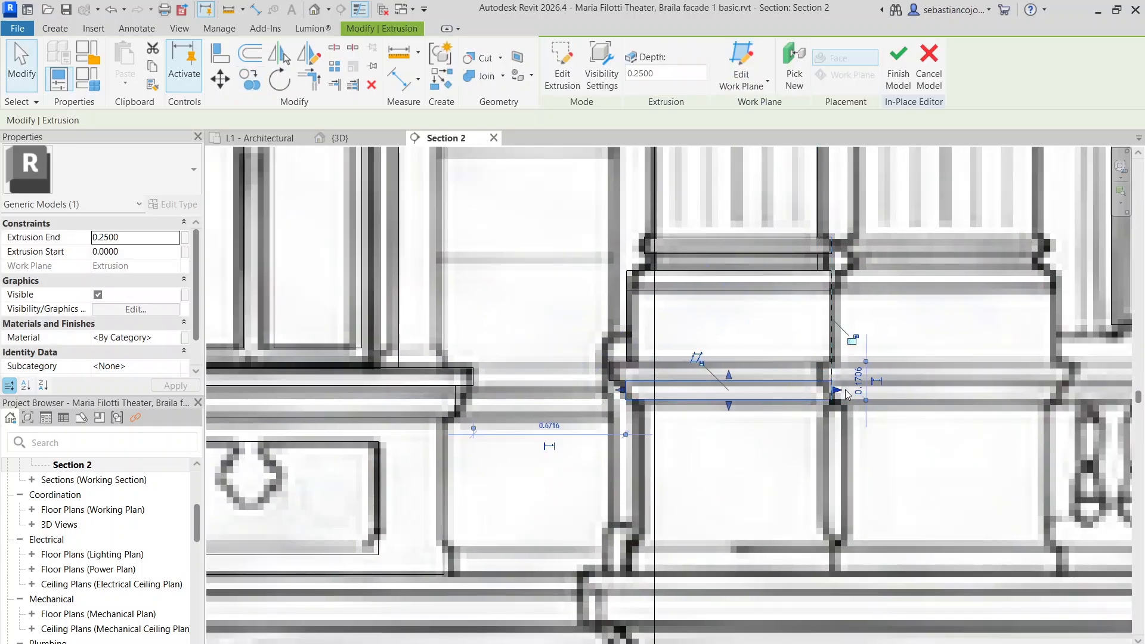
pyautogui.scroll(5, 829, 394)
pyautogui.moveTo(843, 377); pyautogui.dragTo(851, 379)
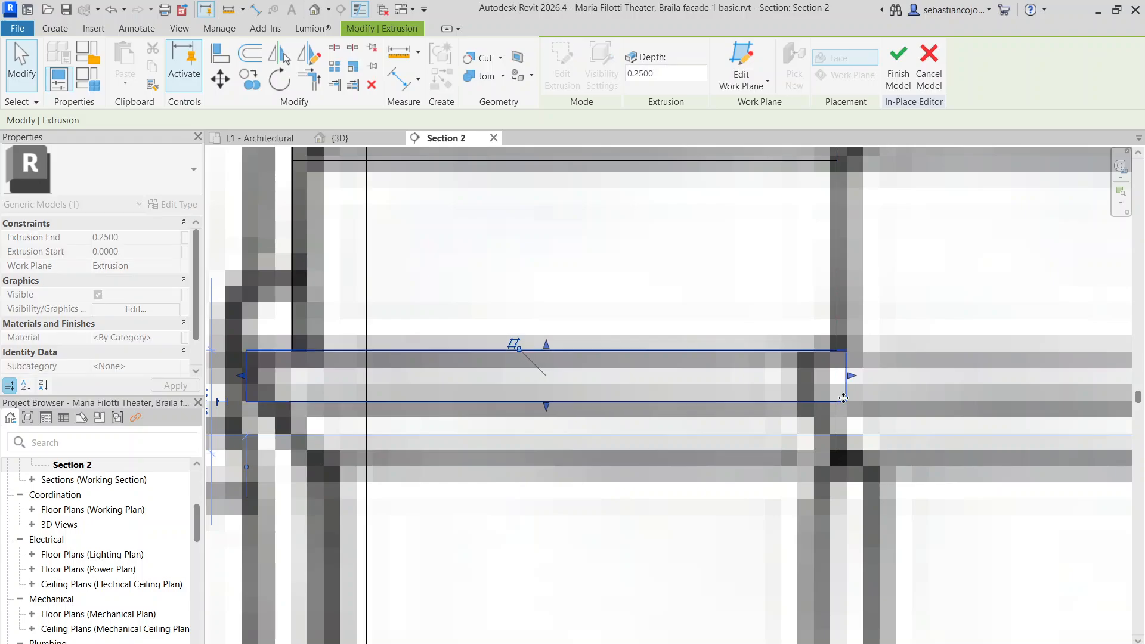
pyautogui.click(837, 419)
pyautogui.moveTo(843, 428); pyautogui.dragTo(826, 428)
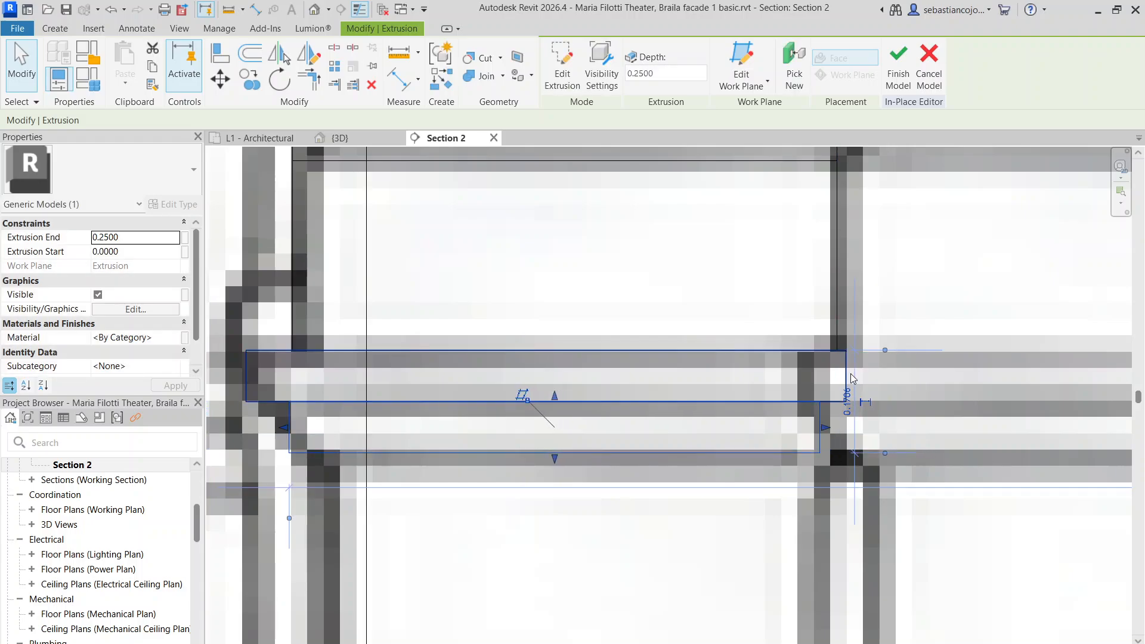
pyautogui.press('Escape')
pyautogui.scroll(-4, 849, 376)
pyautogui.scroll(1, 714, 426)
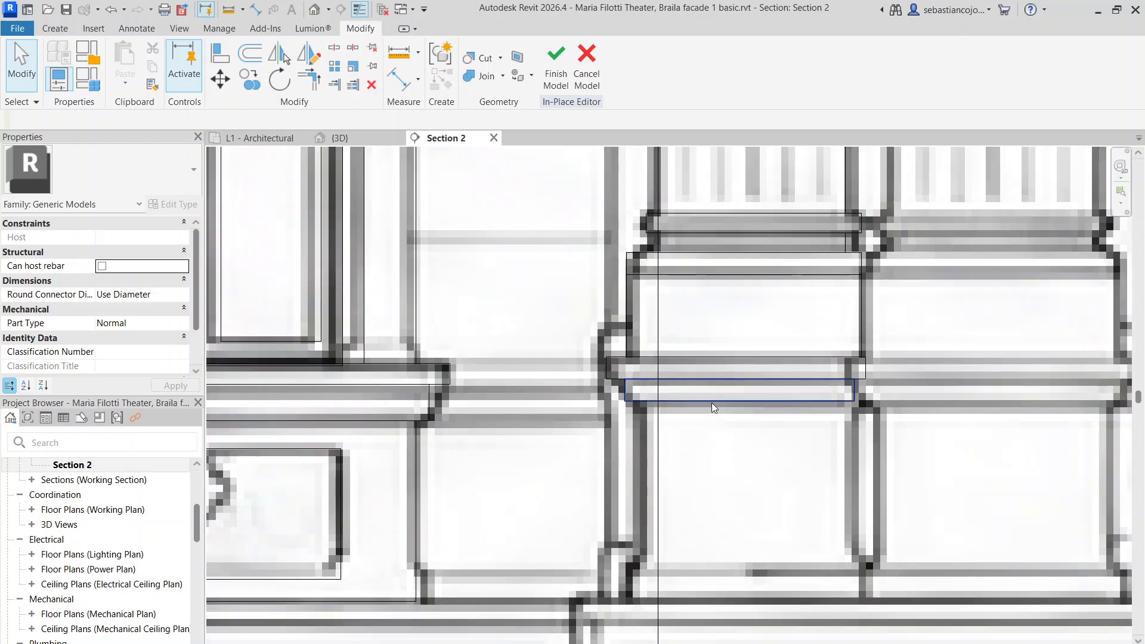
# Copy the lower block below it and stretch the new block to 0.7400 height
pyautogui.click(712, 404)
pyautogui.click(248, 79)
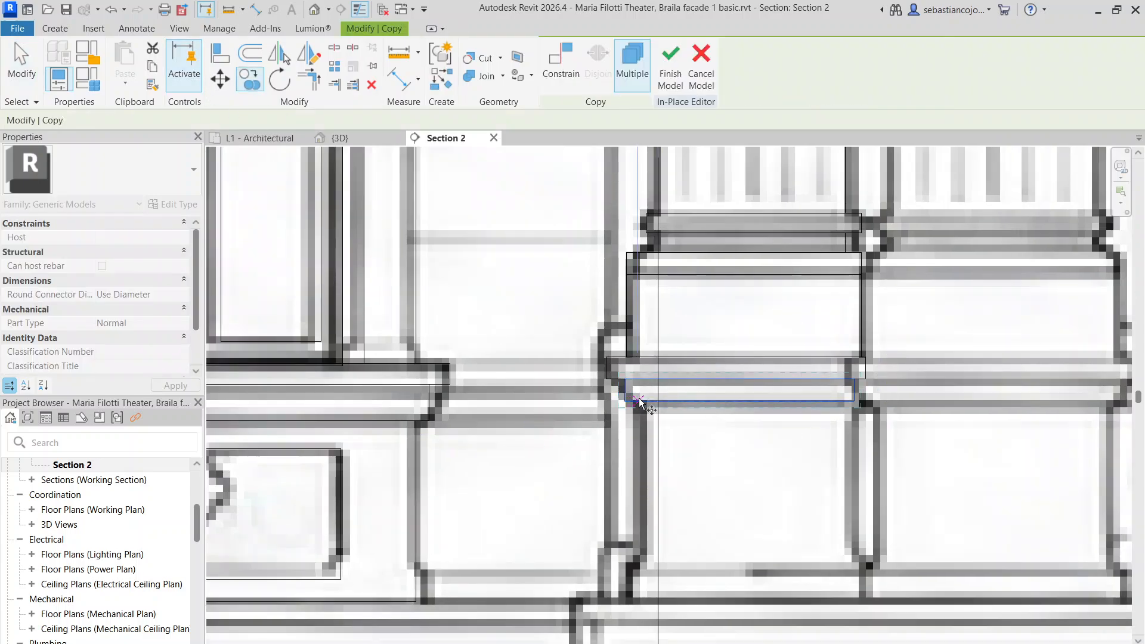
pyautogui.click(645, 472)
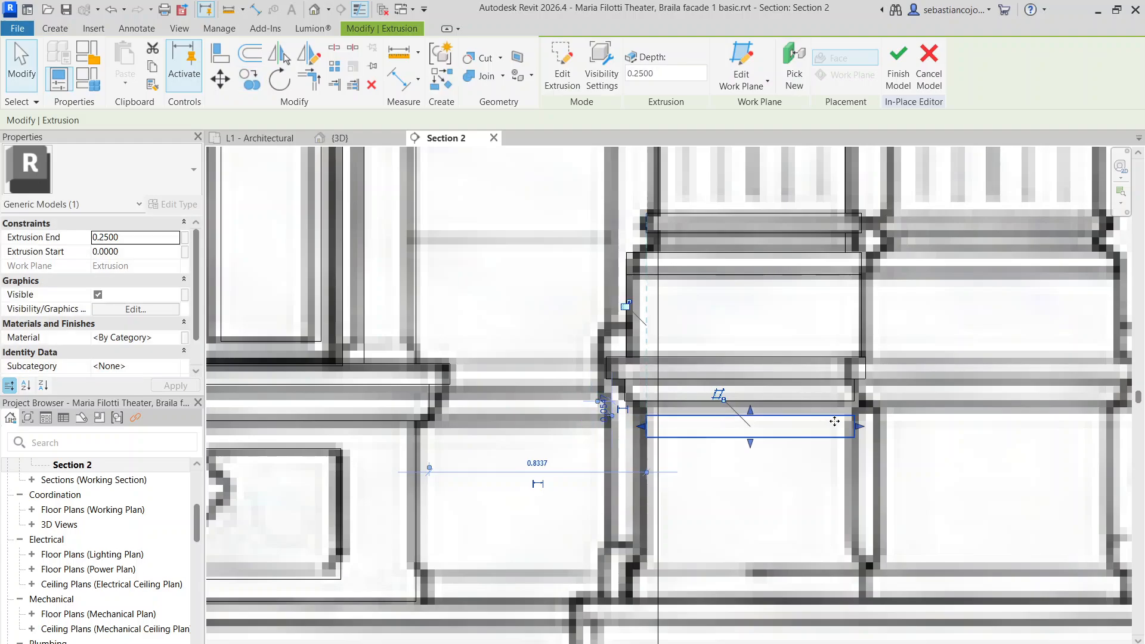
pyautogui.moveTo(847, 427); pyautogui.dragTo(845, 427)
pyautogui.moveTo(746, 411); pyautogui.dragTo(752, 396)
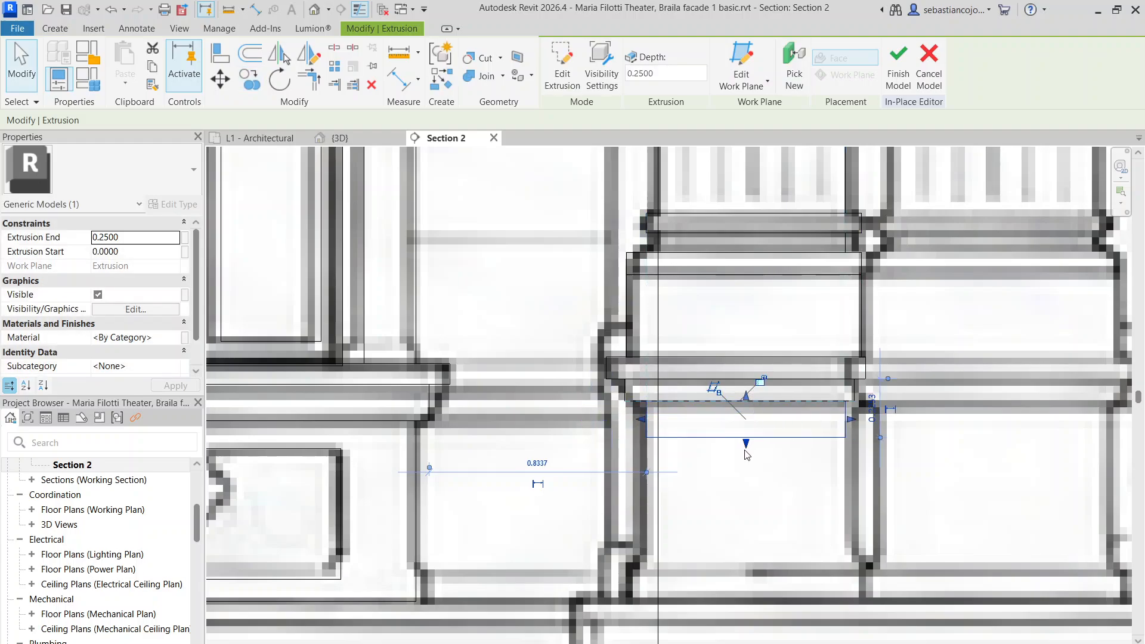
pyautogui.moveTo(746, 445); pyautogui.dragTo(754, 582)
pyautogui.moveTo(734, 447); pyautogui.dragTo(641, 243, button='middle')
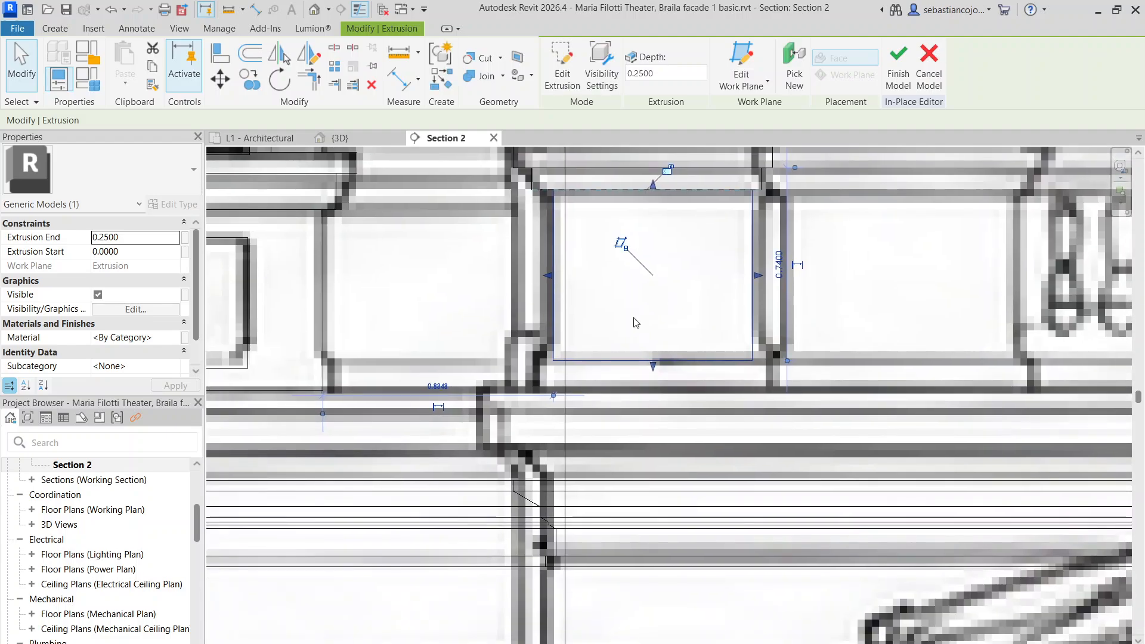
# Copy the tall block below and fit its top, bottom and side edges to the adjacent bands
pyautogui.click(552, 191)
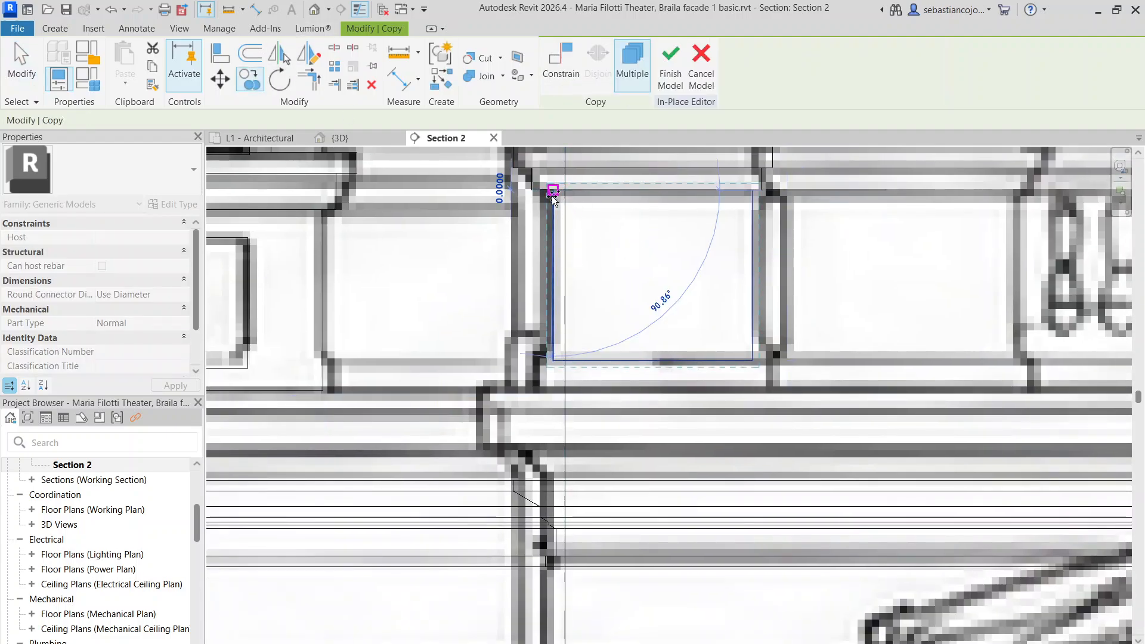
pyautogui.click(554, 357)
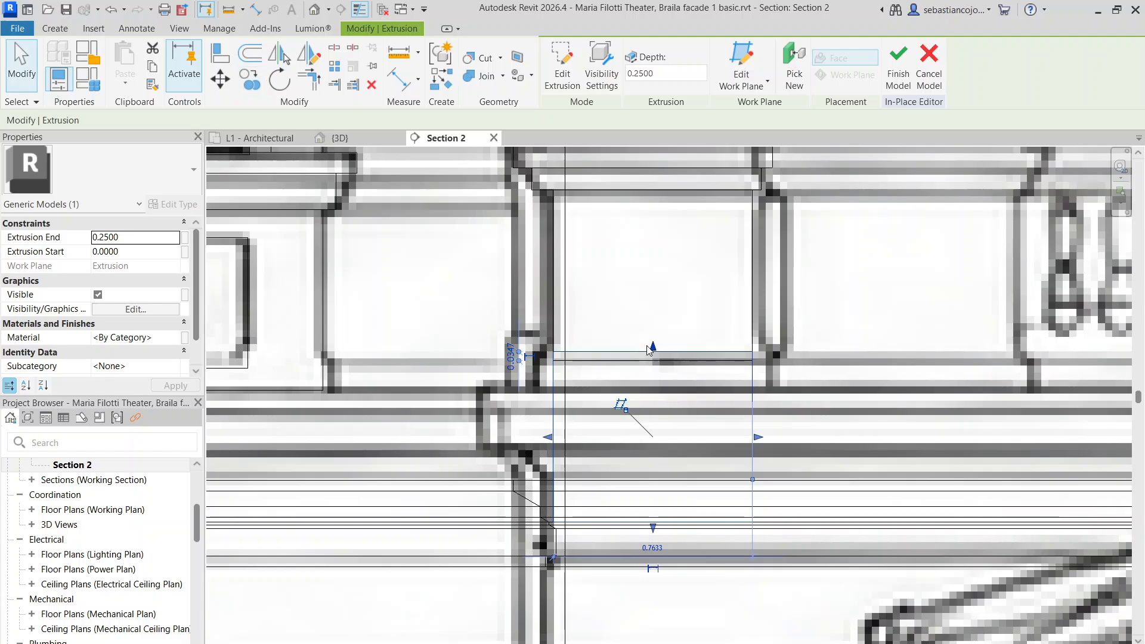
pyautogui.moveTo(650, 350)
pyautogui.mouseDown()
pyautogui.moveTo(647, 368)
pyautogui.moveTo(651, 358)
pyautogui.mouseUp()
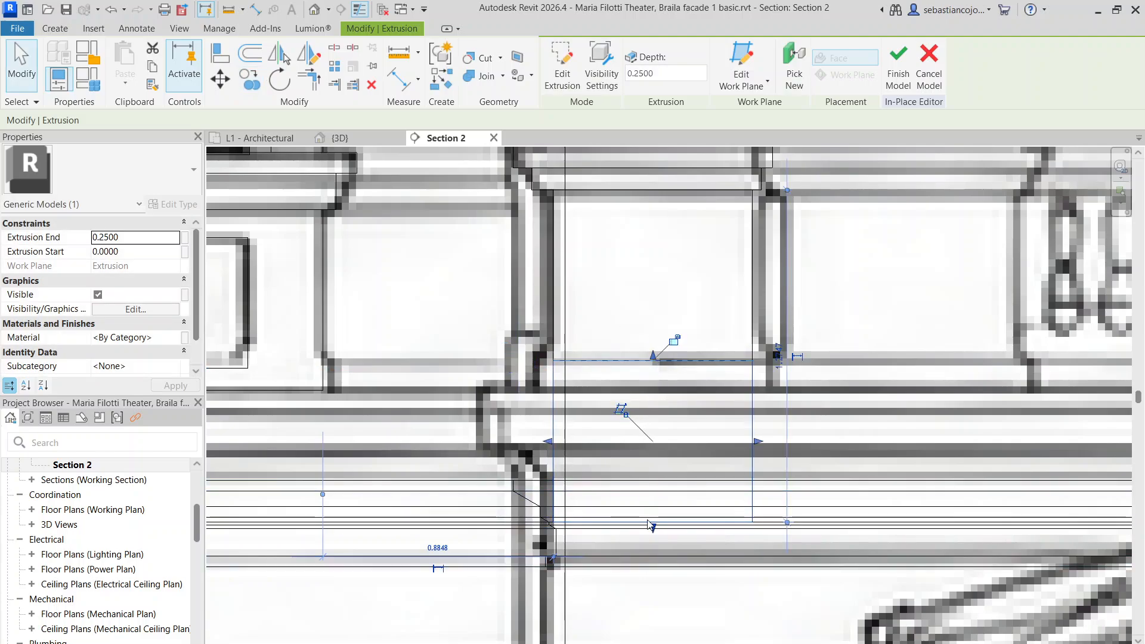
pyautogui.moveTo(651, 524); pyautogui.dragTo(663, 389)
pyautogui.moveTo(548, 376); pyautogui.dragTo(537, 375)
pyautogui.moveTo(757, 378); pyautogui.dragTo(766, 379)
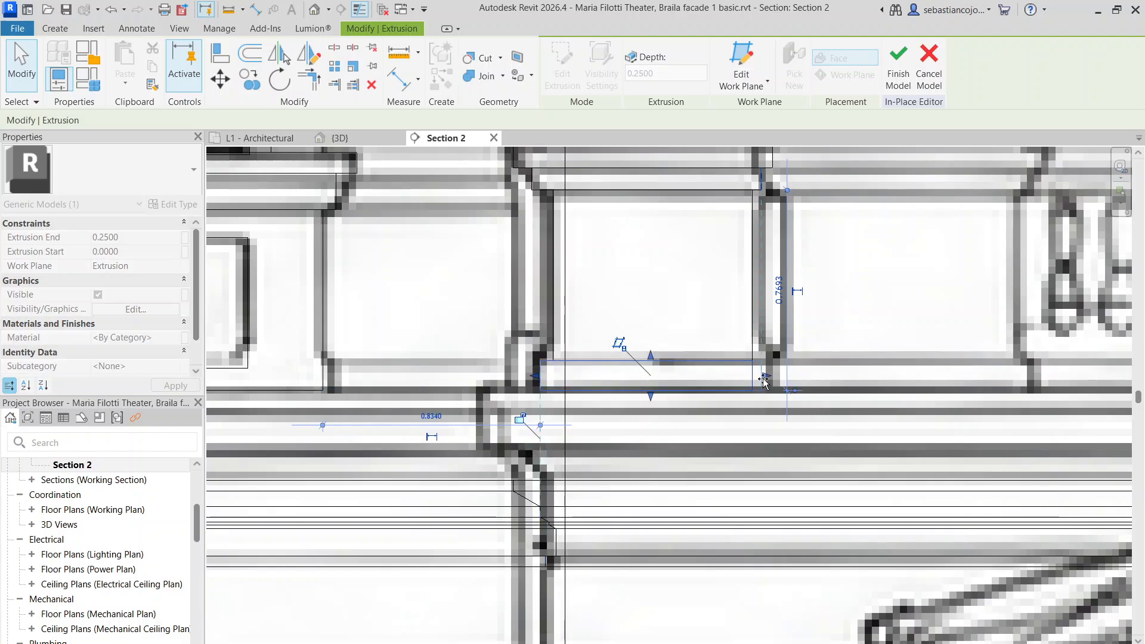
pyautogui.scroll(-3, 695, 346)
# Clear the block selection and check the facade in the {3D} view before returning to Section 2
pyautogui.press('Escape')
pyautogui.scroll(-3, 686, 337)
pyautogui.scroll(-3, 704, 236)
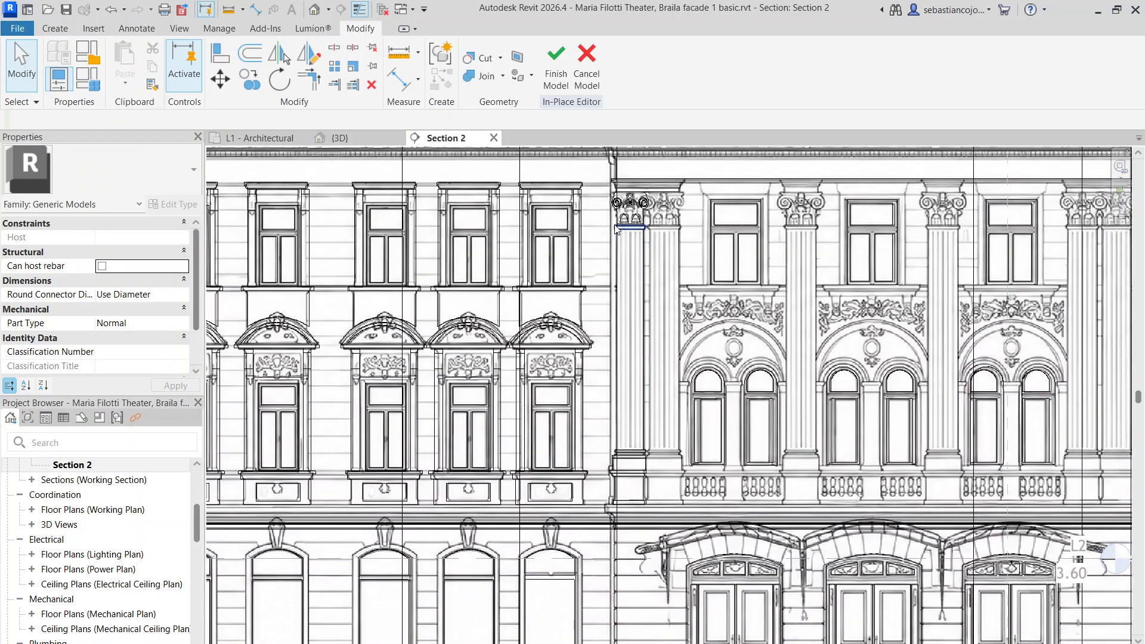
pyautogui.scroll(-1, 656, 300)
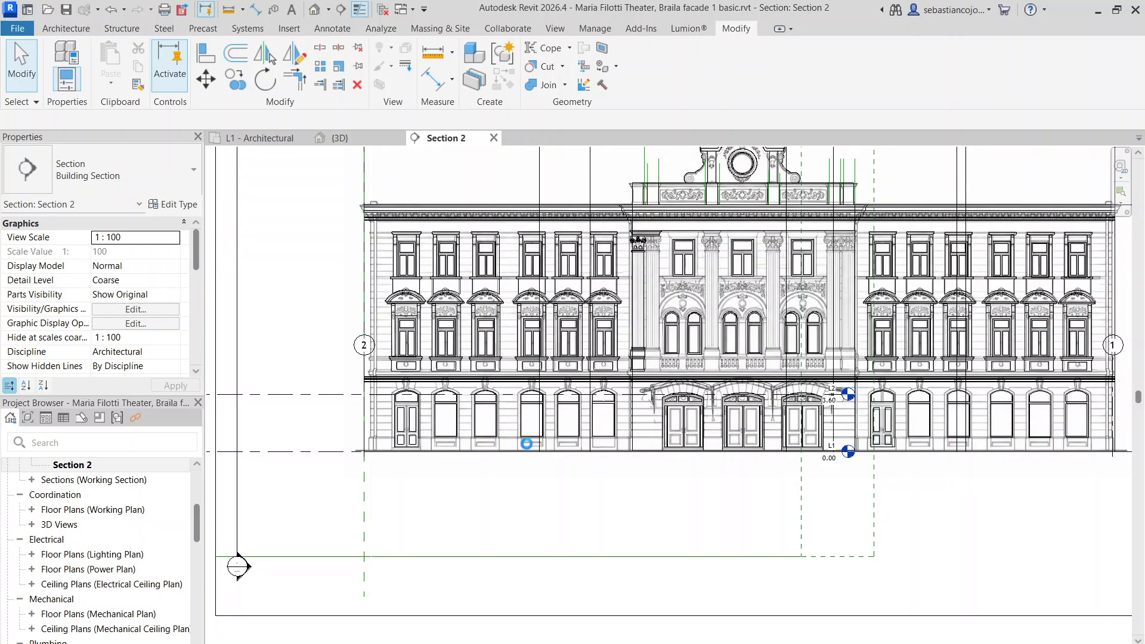
pyautogui.click(361, 142)
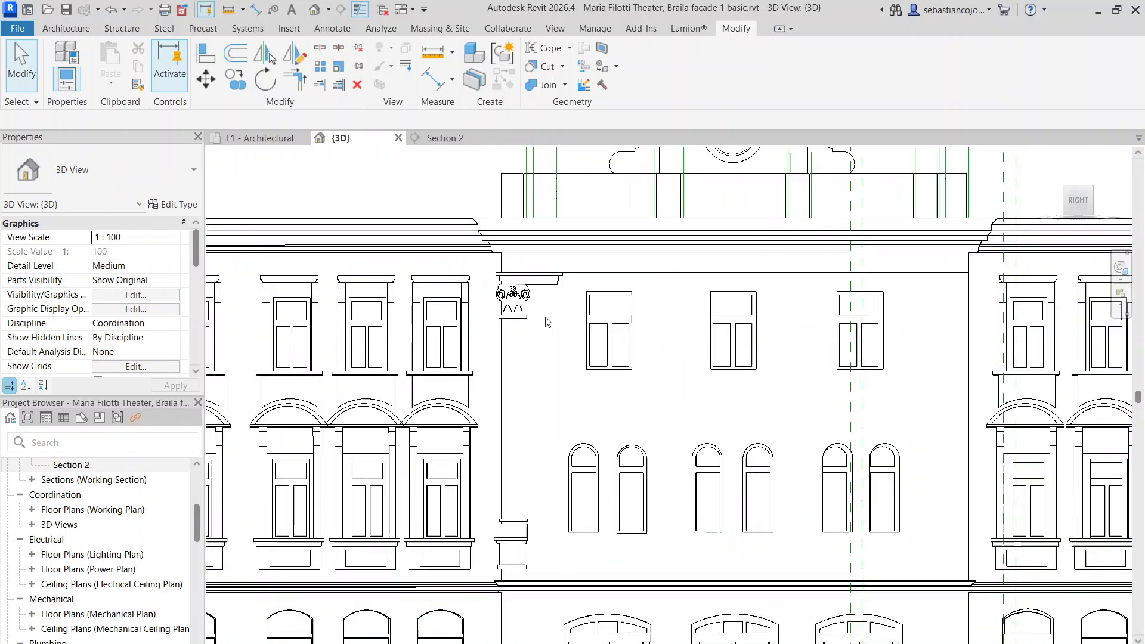
pyautogui.scroll(5, 557, 501)
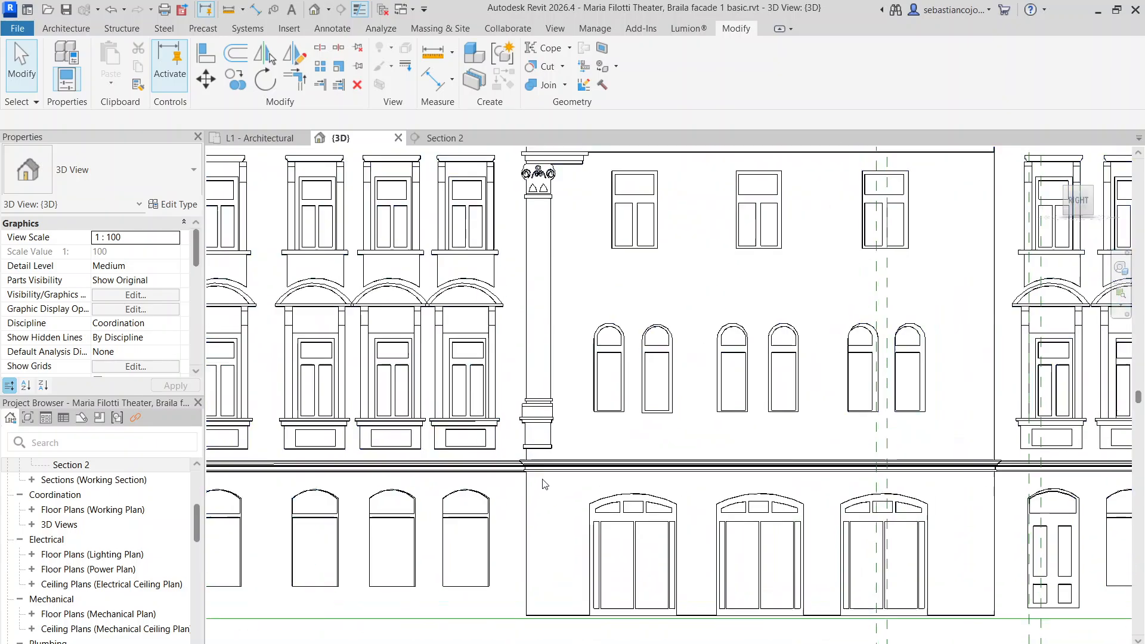
pyautogui.click(427, 143)
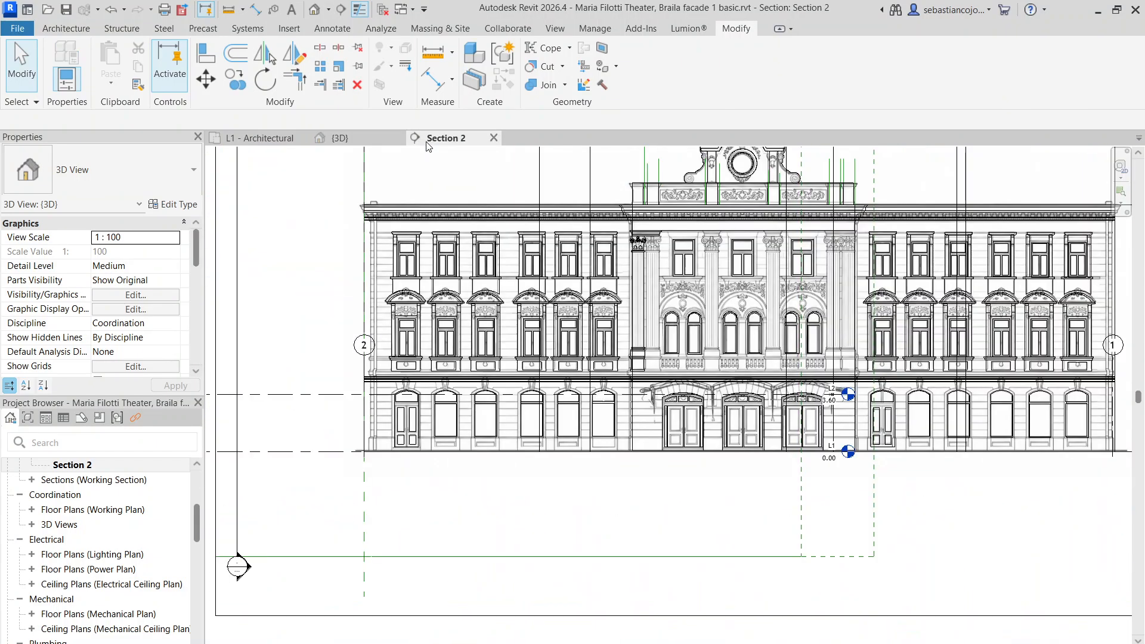
pyautogui.scroll(10, 644, 427)
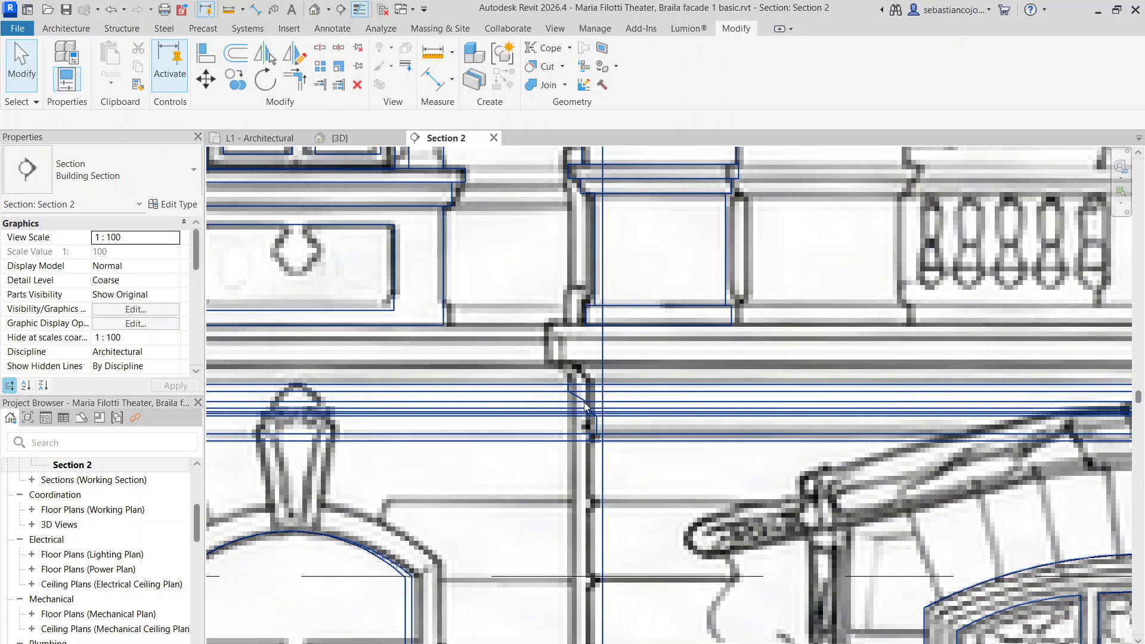
# Orbit the {3D} view to an angled perspective of the facade and select its generic model
pyautogui.click(627, 383)
pyautogui.scroll(-10, 627, 382)
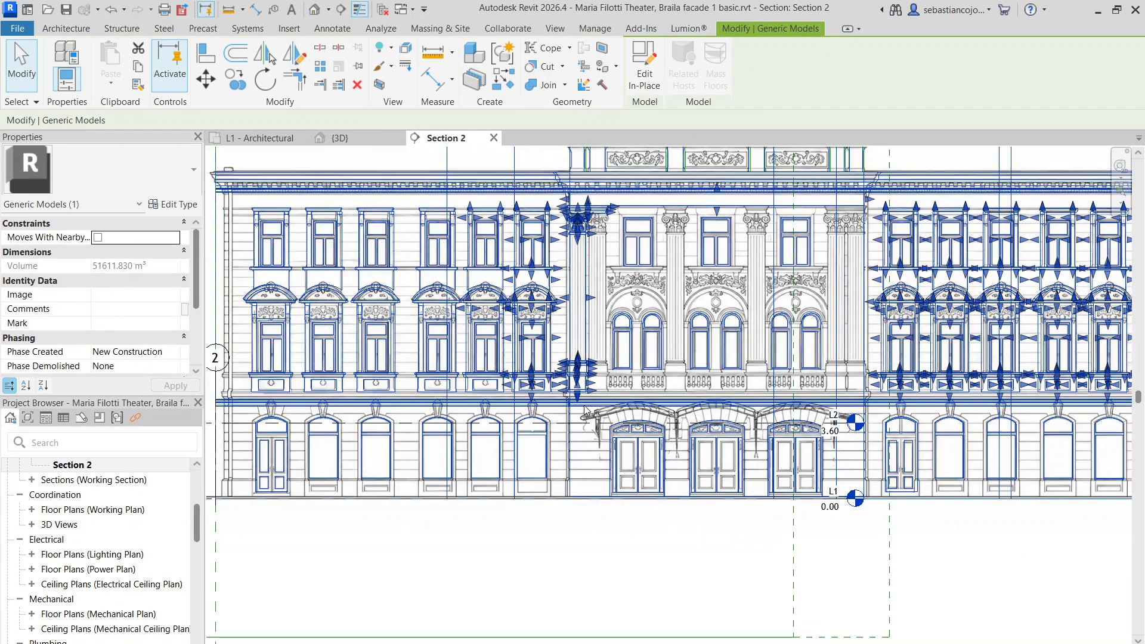
pyautogui.scroll(4, 245, 418)
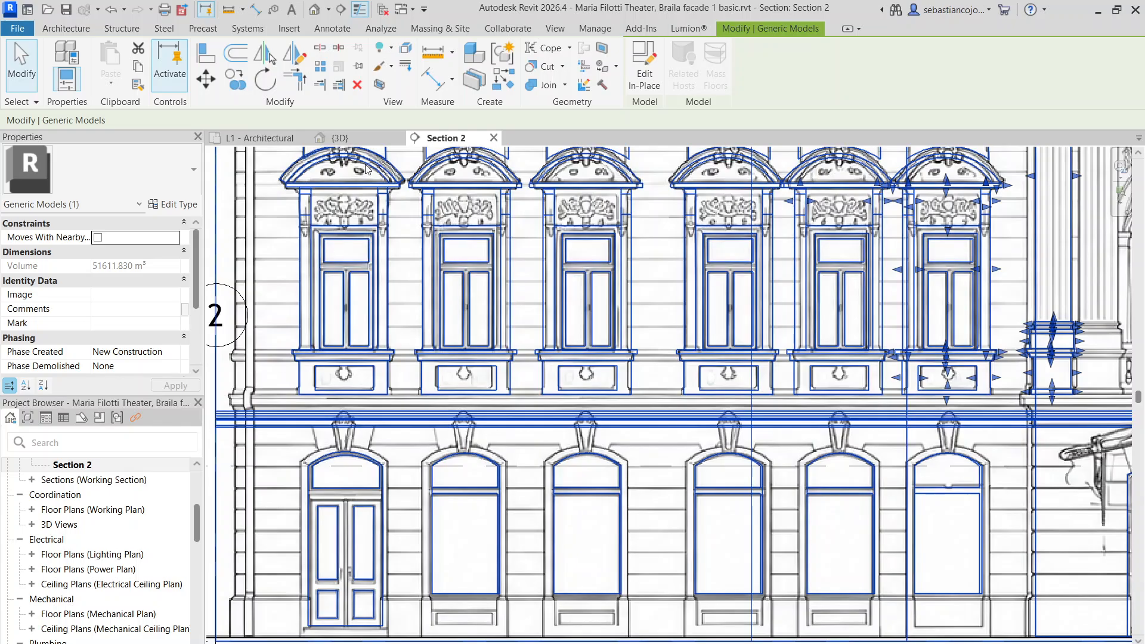
pyautogui.click(352, 138)
pyautogui.scroll(-7, 586, 407)
pyautogui.press('Escape')
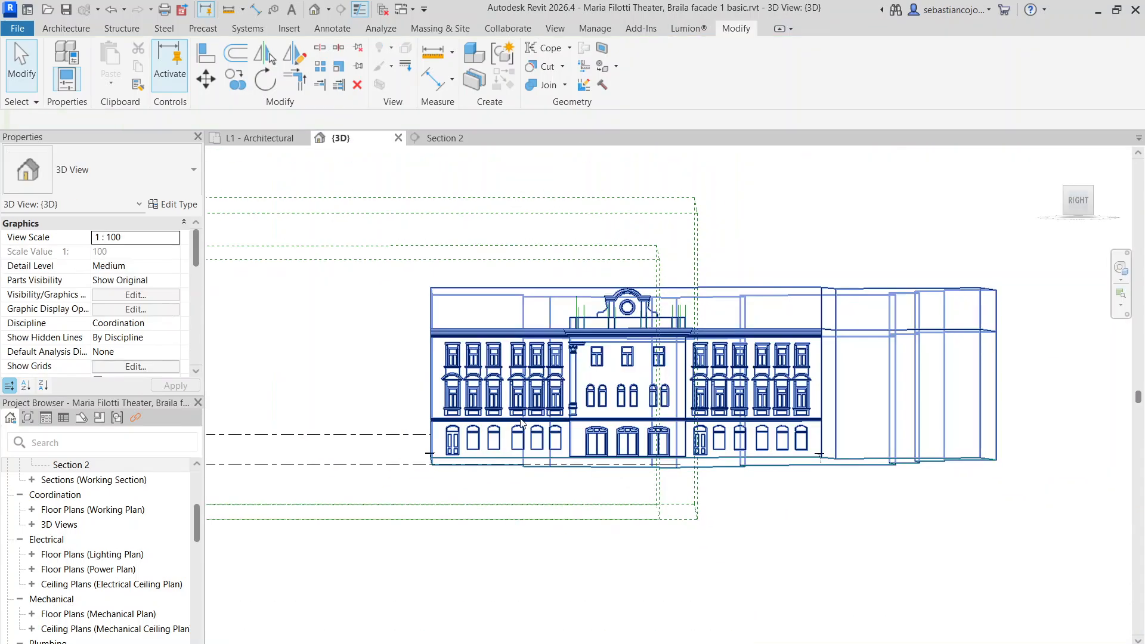
pyautogui.scroll(4, 497, 420)
pyautogui.keyDown('shift'); pyautogui.moveTo(533, 423); pyautogui.dragTo(655, 497, button='middle'); pyautogui.keyUp('shift')
pyautogui.scroll(6, 655, 497)
pyautogui.click(804, 412)
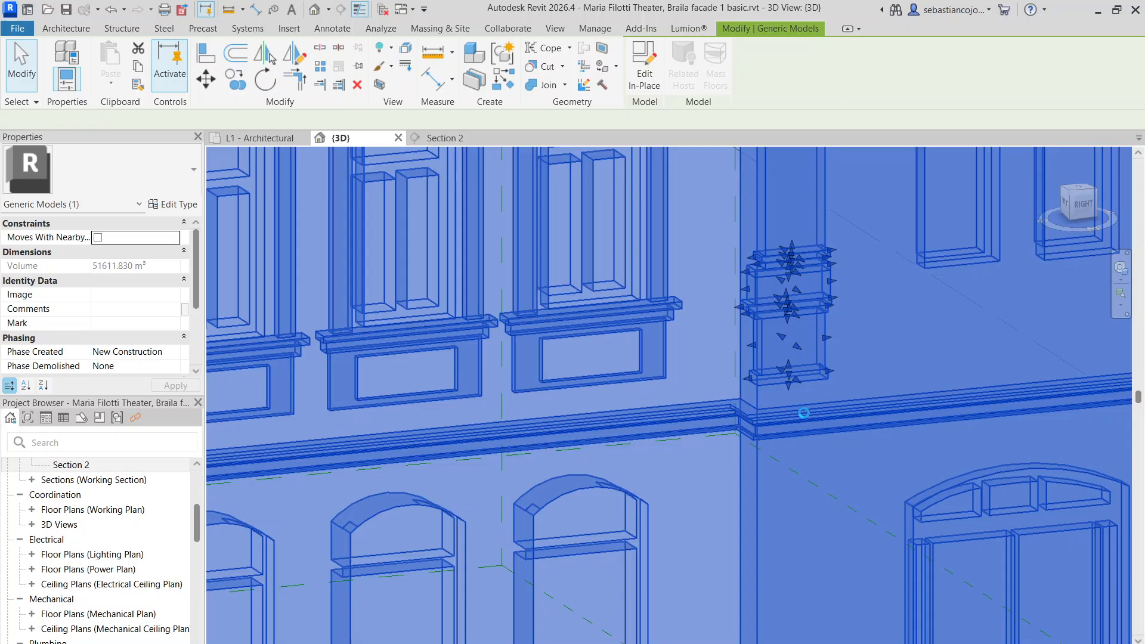
# Edit the cornice sweep's profile, move its sketch lines upward, and finish the sweep
pyautogui.doubleClick(804, 413)
pyautogui.scroll(-4, 801, 412)
pyautogui.scroll(3, 798, 412)
pyautogui.click(798, 412)
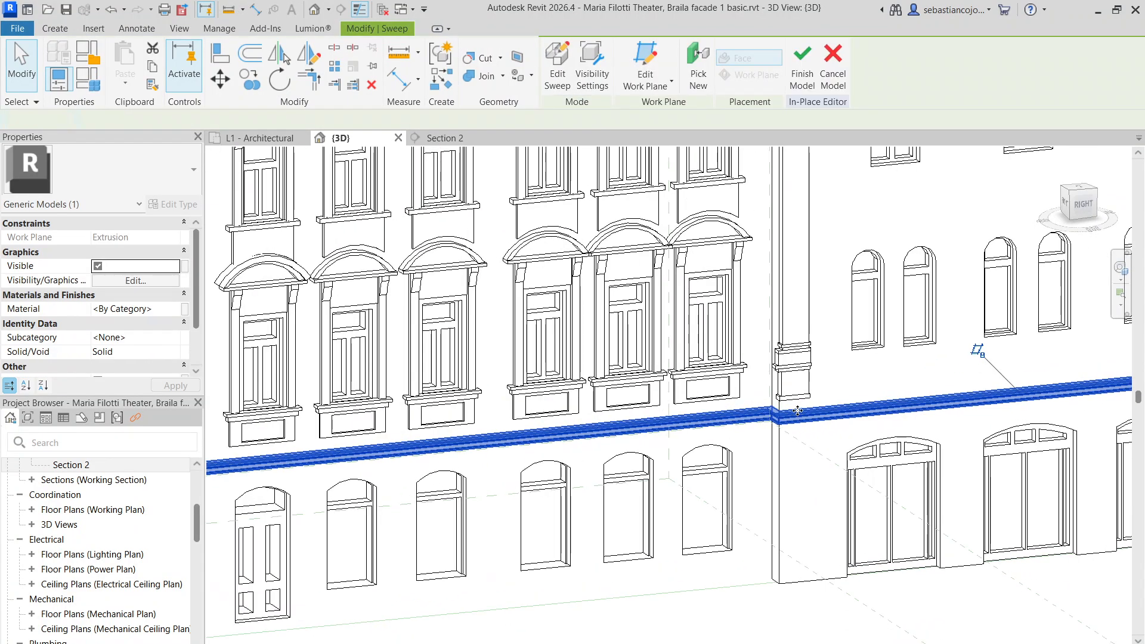
pyautogui.doubleClick(797, 411)
pyautogui.scroll(5, 539, 455)
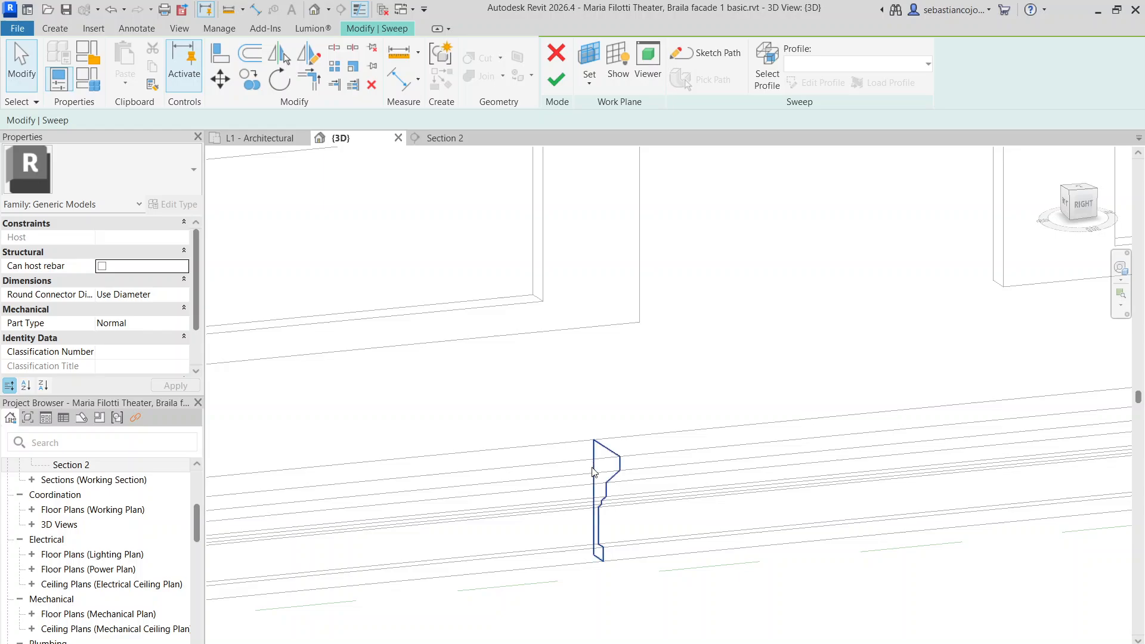
pyautogui.doubleClick(593, 469)
pyautogui.moveTo(567, 393); pyautogui.dragTo(638, 634)
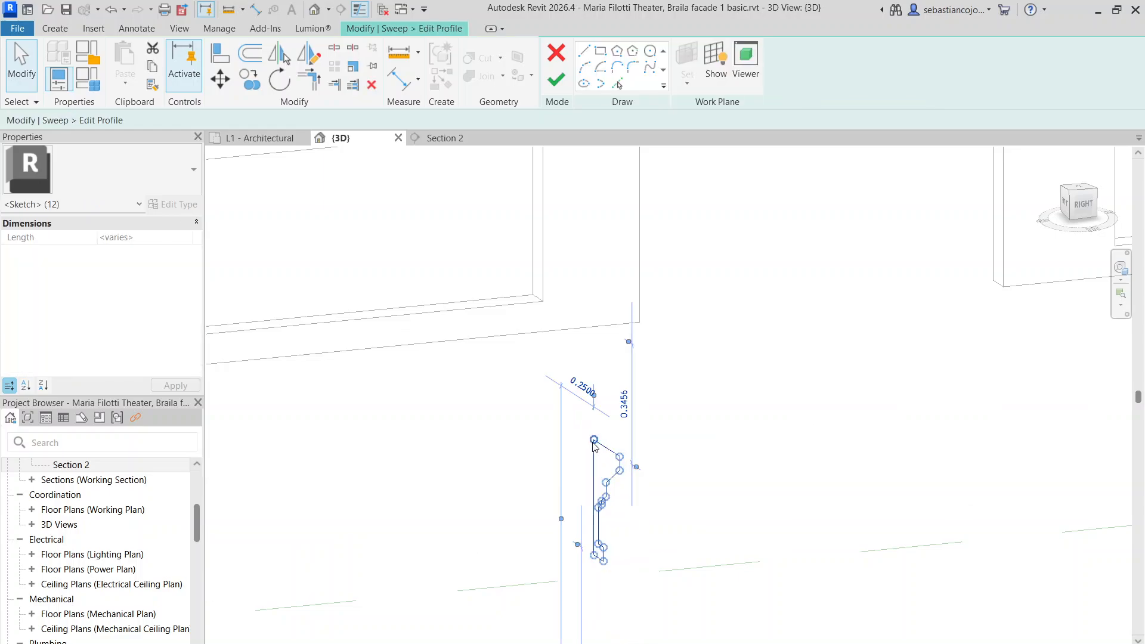
pyautogui.moveTo(594, 443)
pyautogui.mouseDown()
pyautogui.moveTo(621, 340)
pyautogui.moveTo(613, 358)
pyautogui.moveTo(613, 328)
pyautogui.mouseUp()
pyautogui.scroll(-5, 613, 328)
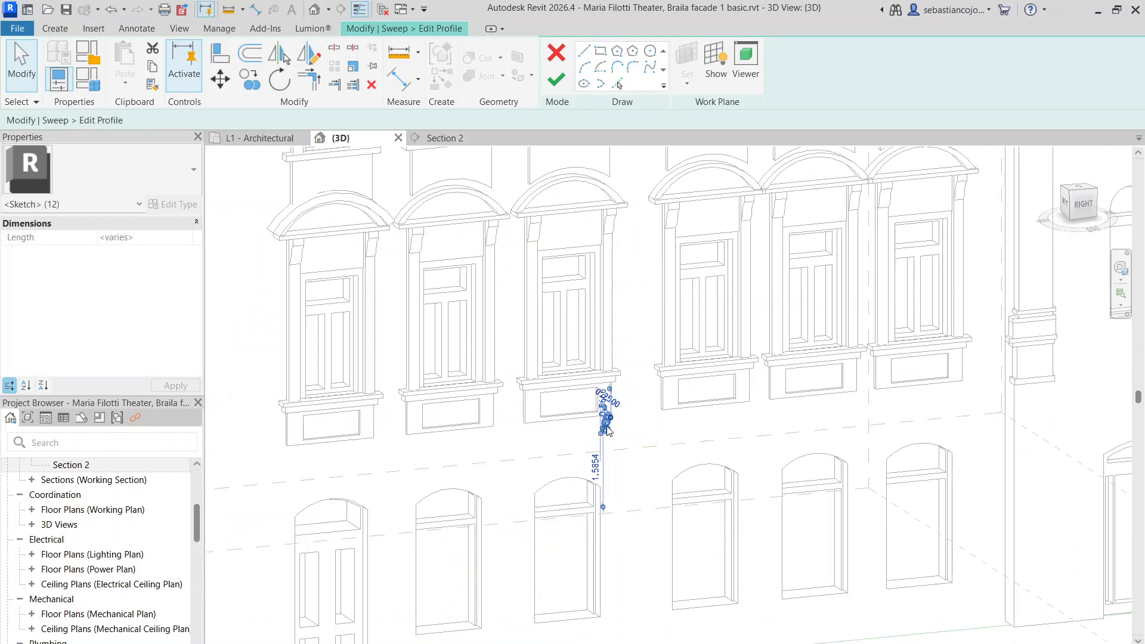
pyautogui.click(555, 79)
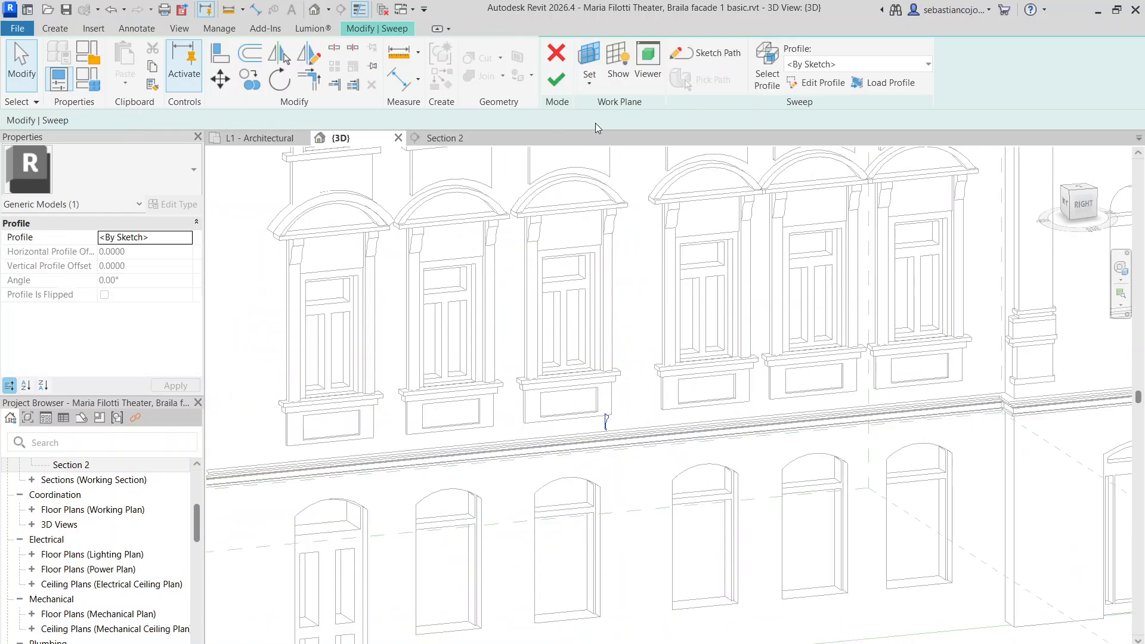
pyautogui.click(556, 79)
# Reopen the sweep profile, shift all twelve sketch lines slightly lower, and finish both edits
pyautogui.scroll(5, 498, 501)
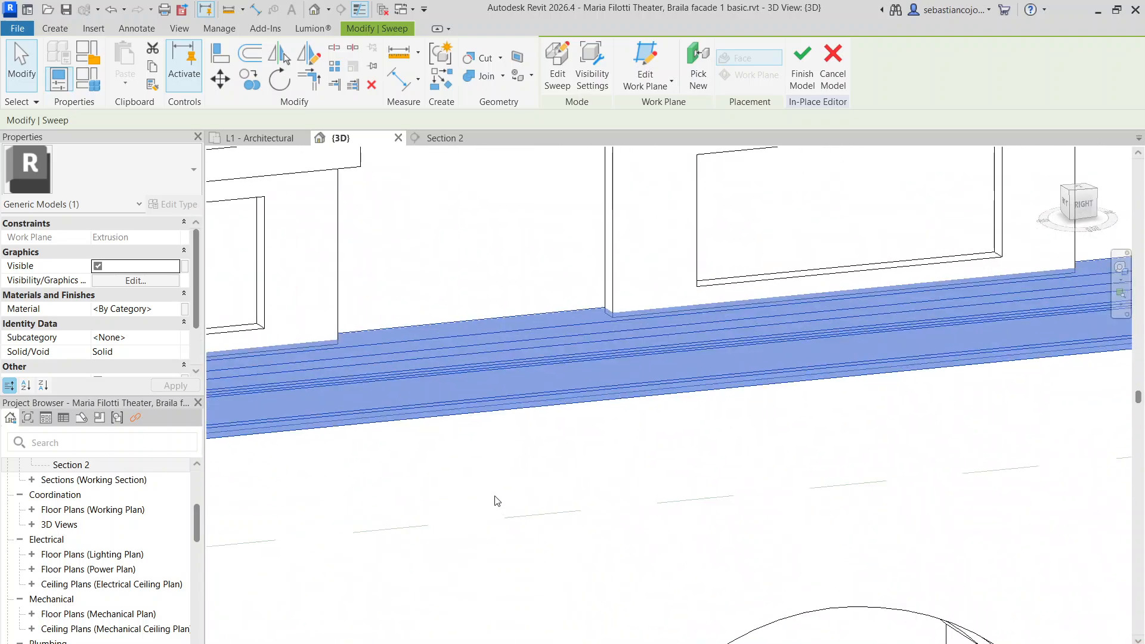
pyautogui.doubleClick(361, 348)
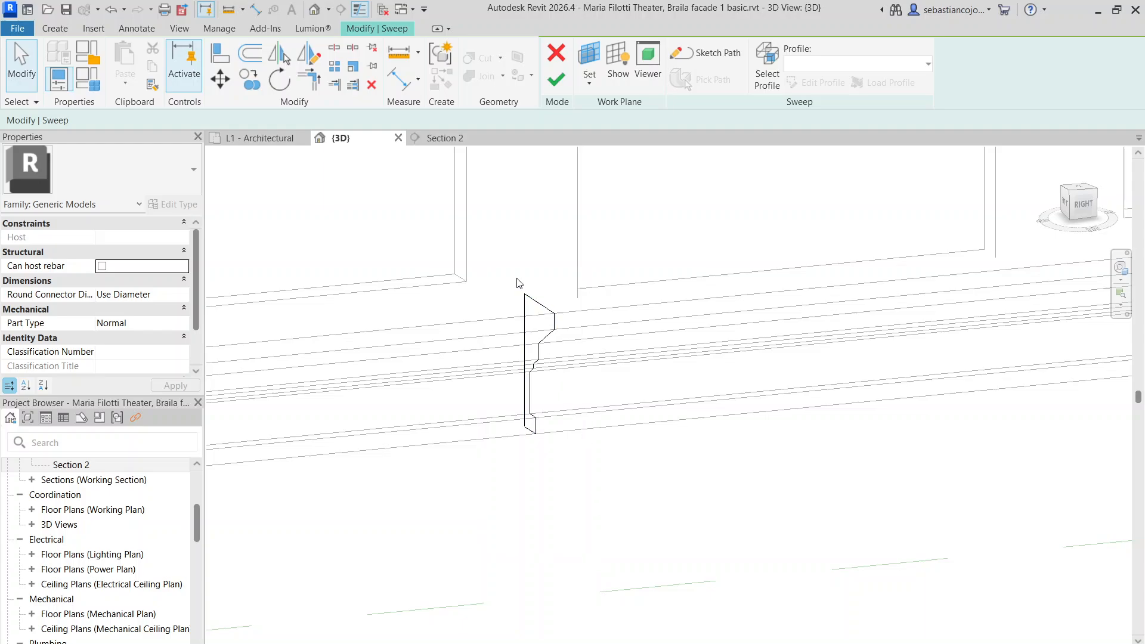
pyautogui.doubleClick(545, 337)
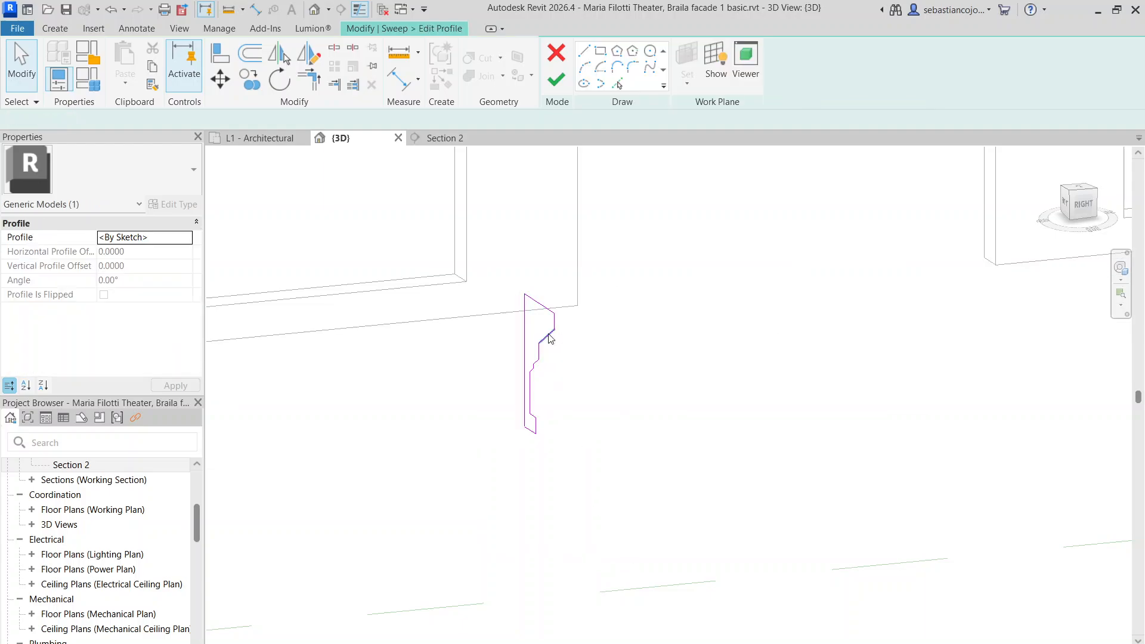
pyautogui.moveTo(489, 257); pyautogui.dragTo(590, 521)
pyautogui.scroll(5, 531, 322)
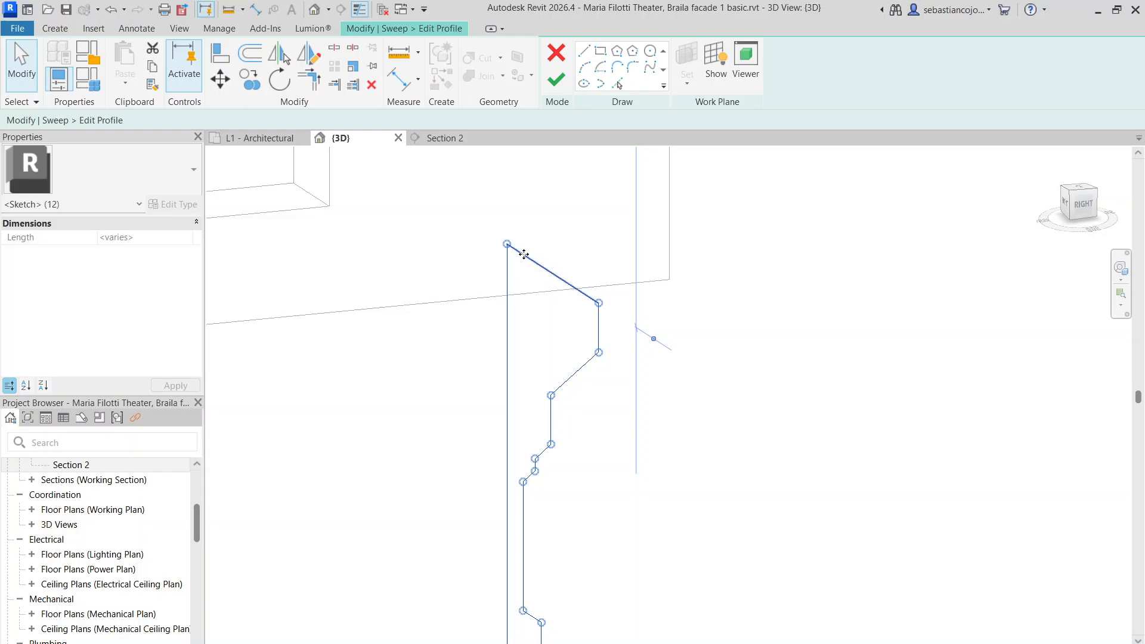
pyautogui.moveTo(526, 271)
pyautogui.mouseDown()
pyautogui.moveTo(529, 288)
pyautogui.moveTo(521, 274)
pyautogui.moveTo(518, 284)
pyautogui.mouseUp()
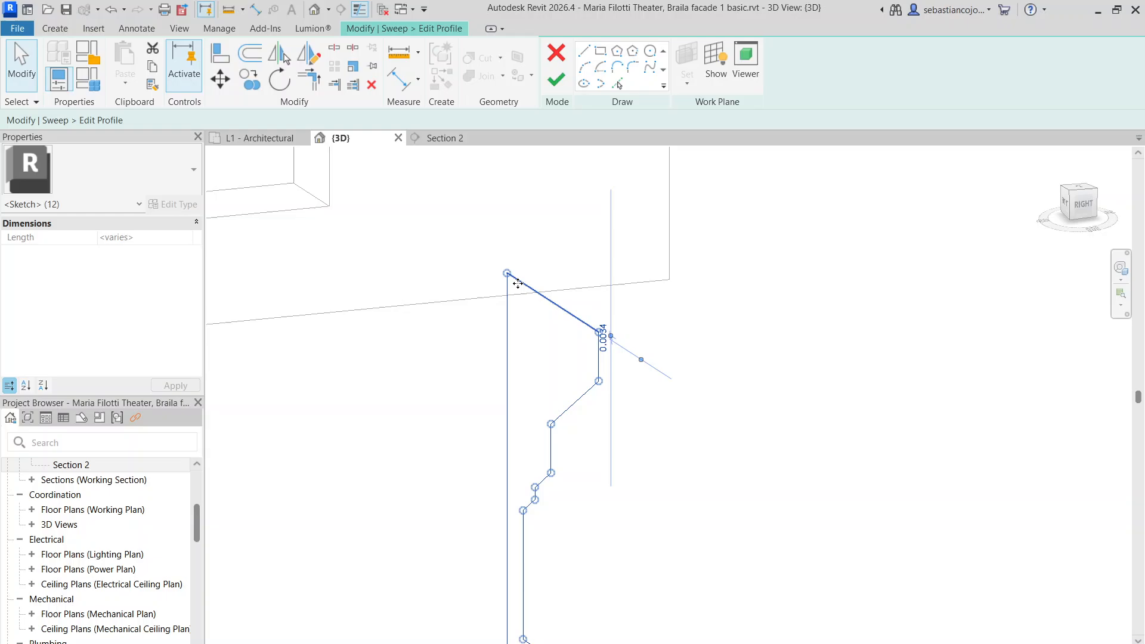
pyautogui.click(554, 83)
pyautogui.scroll(-4, 678, 361)
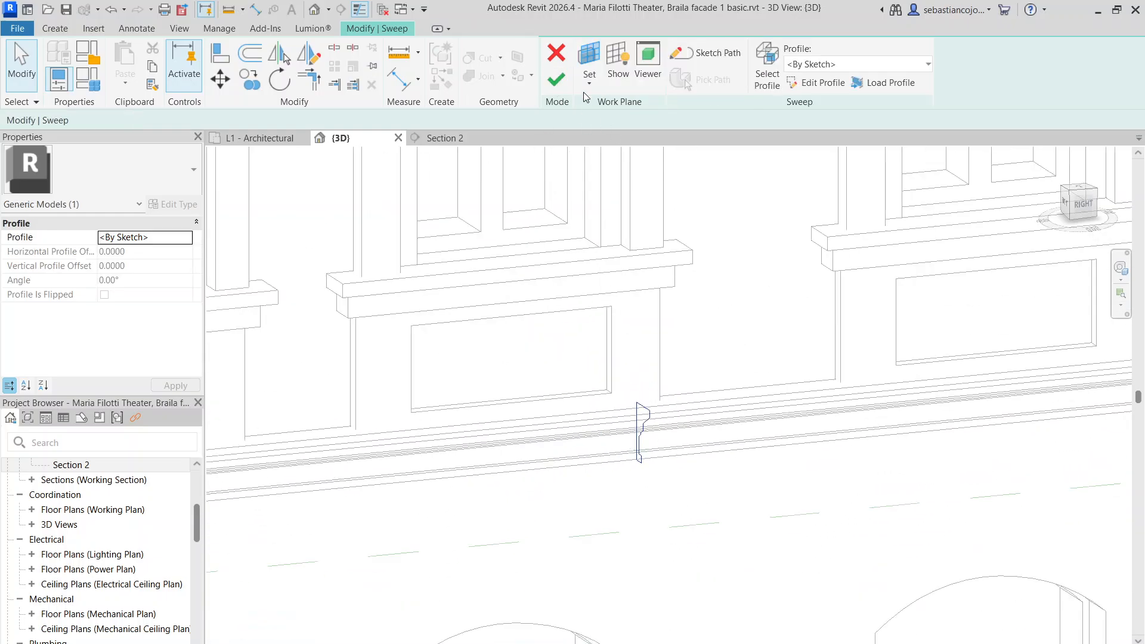
pyautogui.click(556, 80)
pyautogui.scroll(-4, 739, 508)
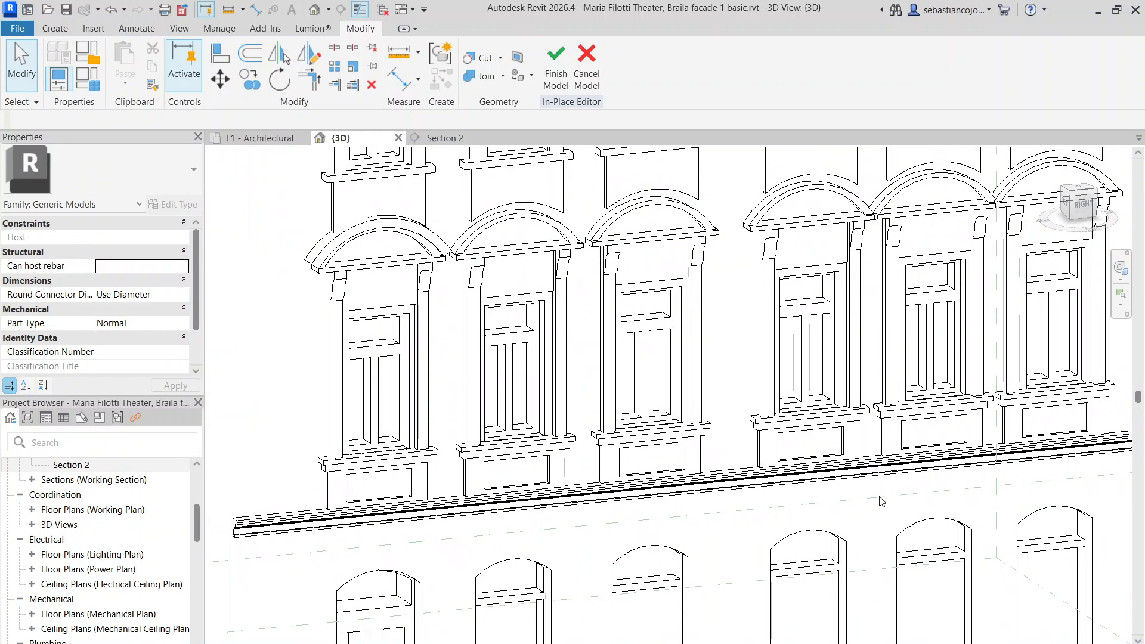
pyautogui.scroll(3, 429, 493)
# In Section 2, frame the central bay columns and finish the in-place facade model
pyautogui.click(436, 141)
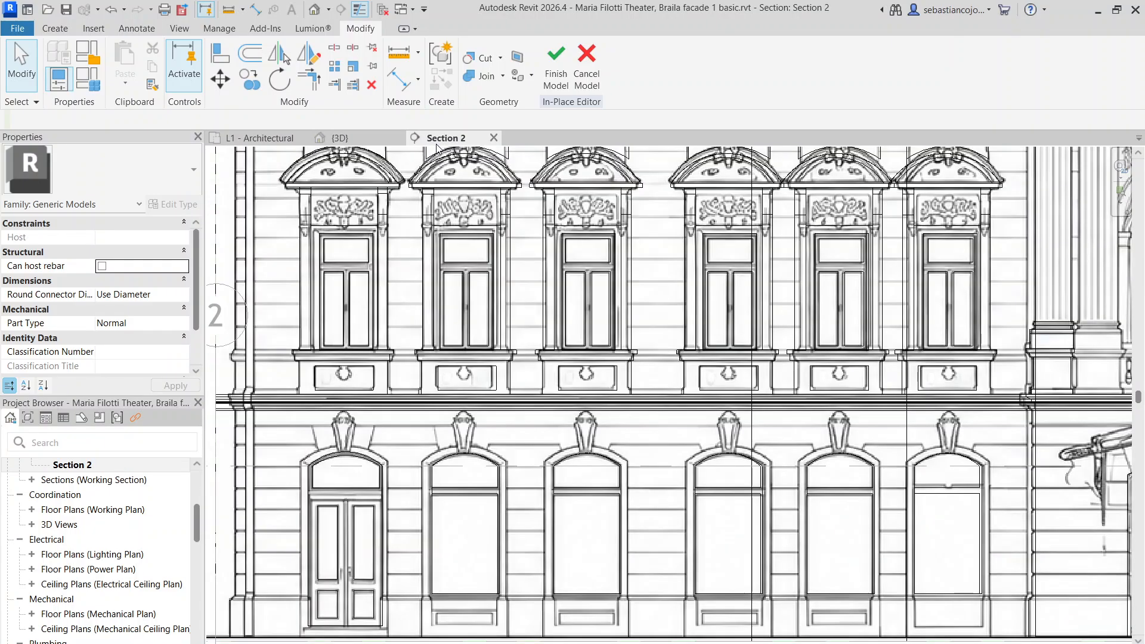
pyautogui.moveTo(844, 371); pyautogui.dragTo(354, 337, button='middle')
pyautogui.scroll(5, 564, 362)
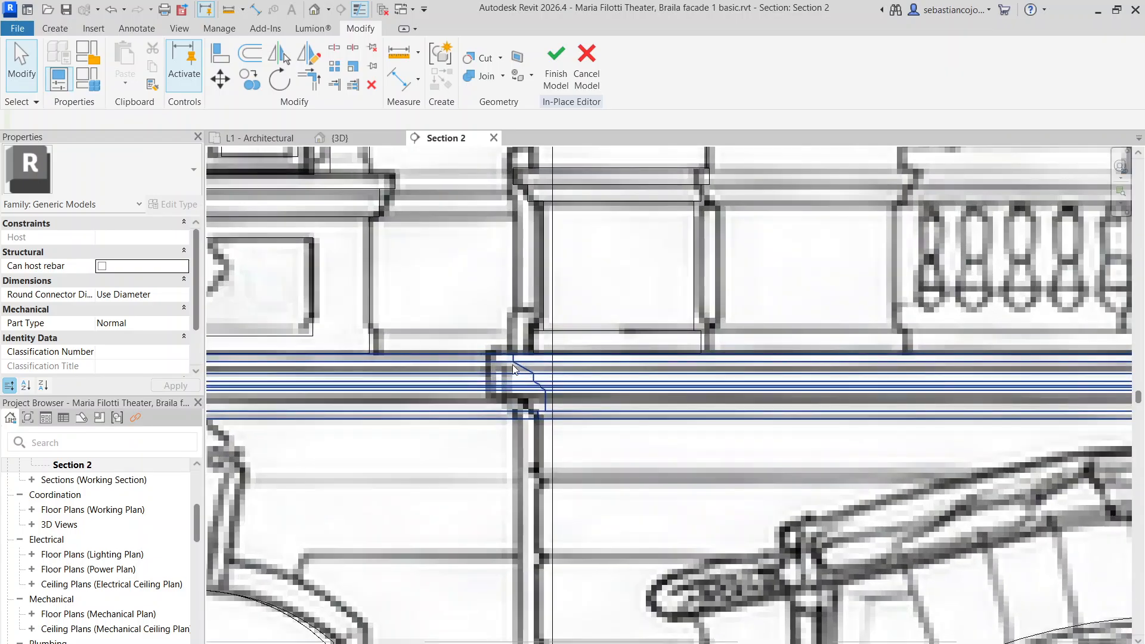
pyautogui.scroll(-3, 545, 374)
pyautogui.moveTo(703, 360); pyautogui.dragTo(672, 502, button='middle')
pyautogui.scroll(-2, 659, 477)
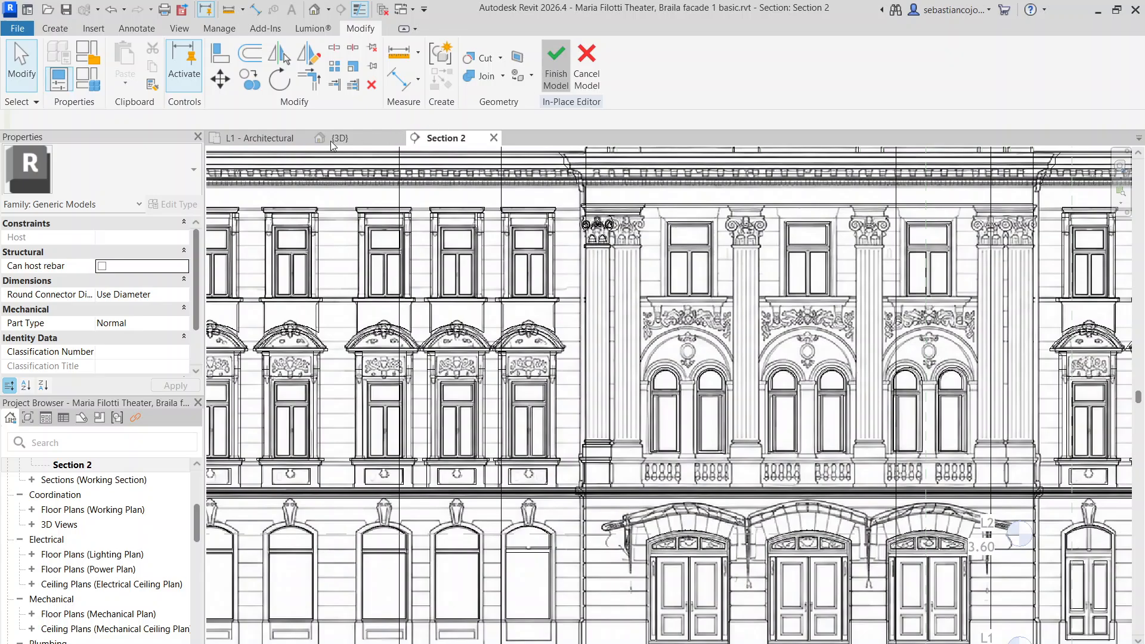
pyautogui.click(556, 65)
# Inspect the facade in the 3D view, then select the generic model and reopen it in-place
pyautogui.click(337, 138)
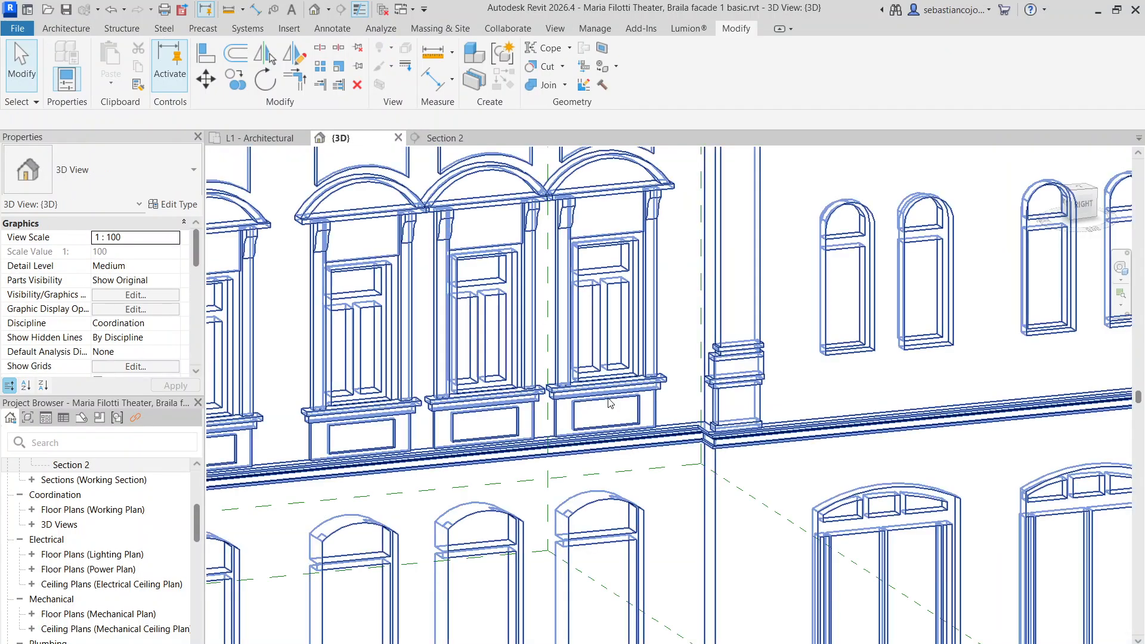
pyautogui.scroll(-5, 644, 575)
pyautogui.scroll(1, 644, 575)
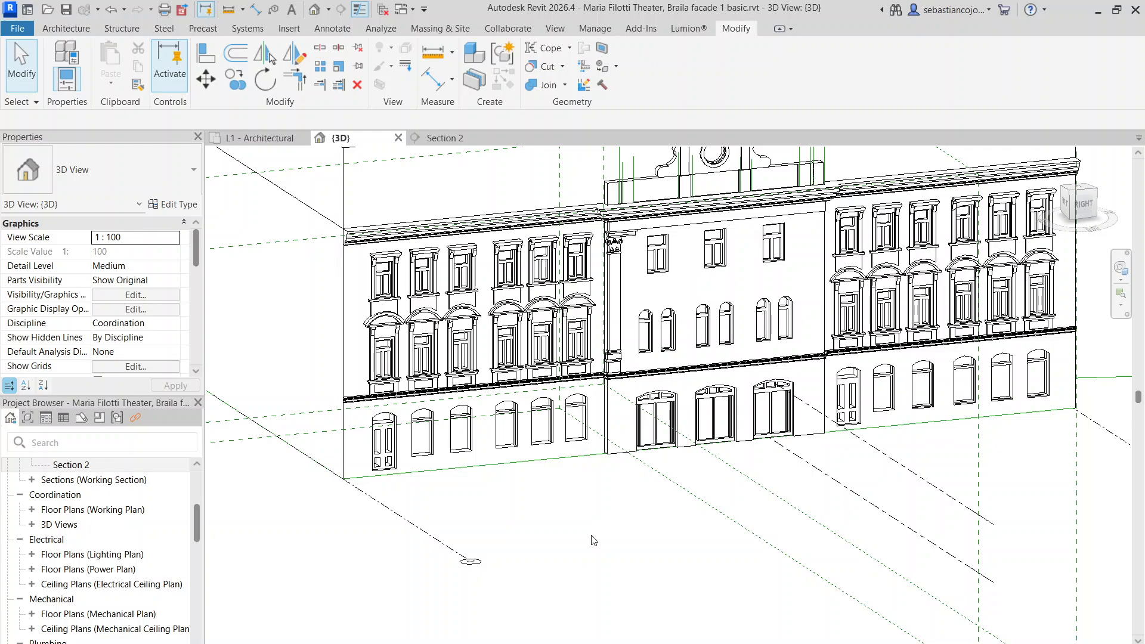
pyautogui.scroll(1, 636, 300)
pyautogui.scroll(2, 627, 290)
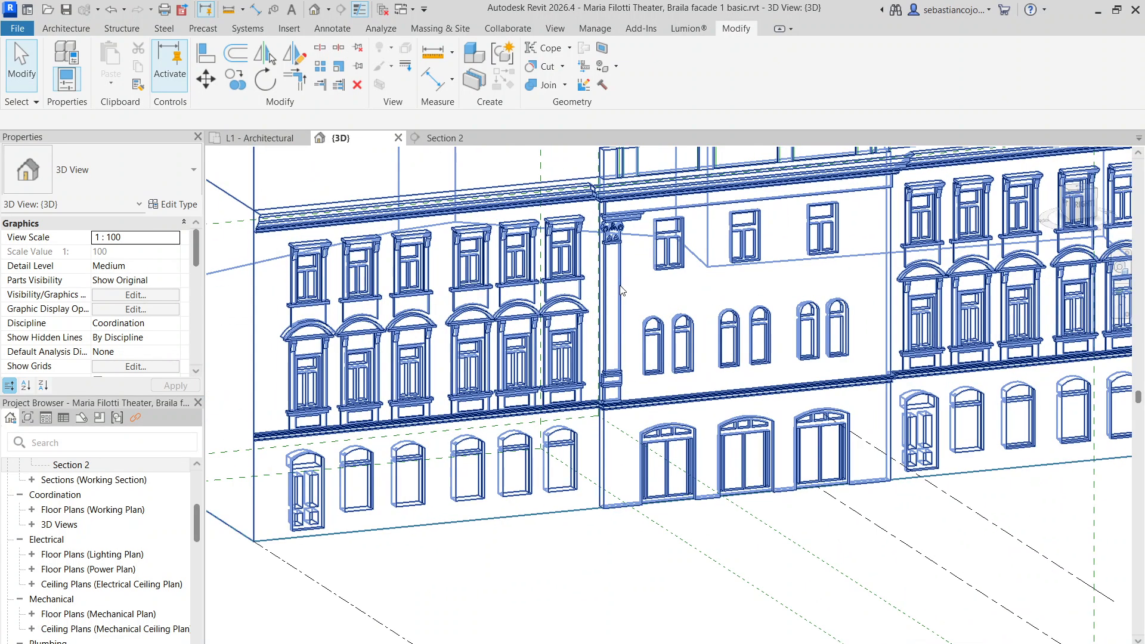
pyautogui.click(621, 279)
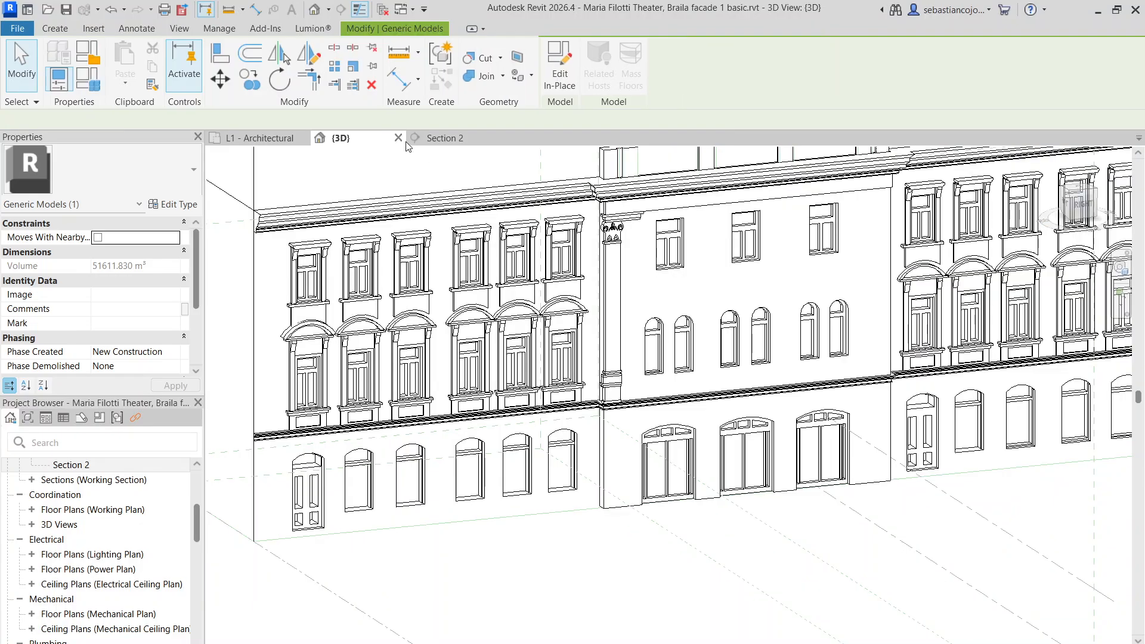
pyautogui.click(434, 141)
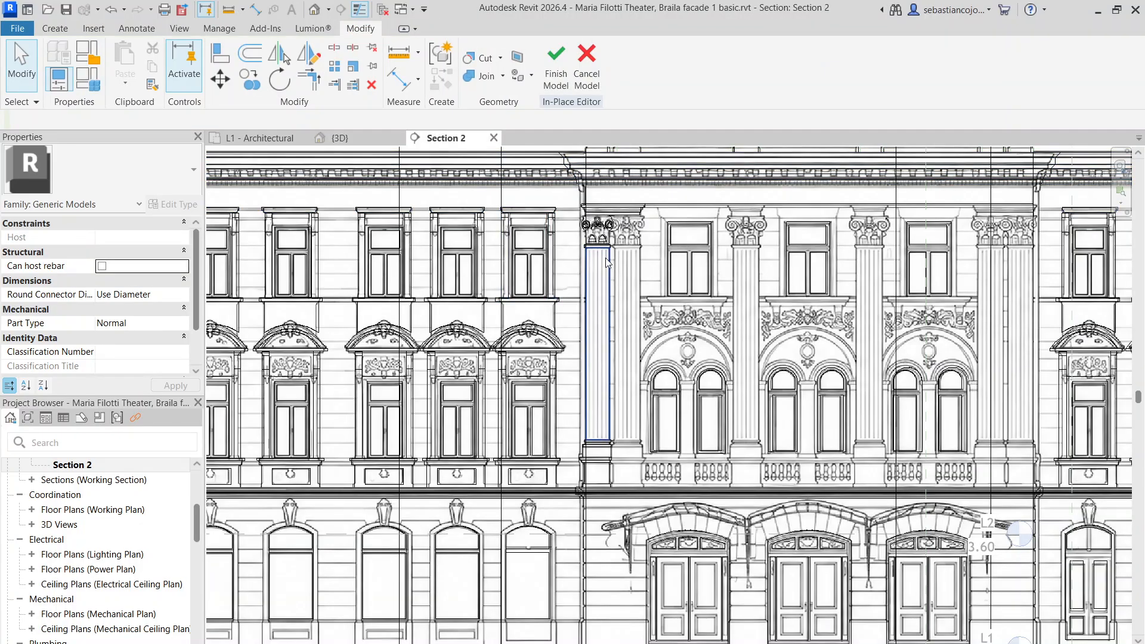
# Window-select the left pilaster's capital pieces and copy them onto the neighbouring pilaster
pyautogui.scroll(2, 606, 262)
pyautogui.scroll(-1, 559, 179)
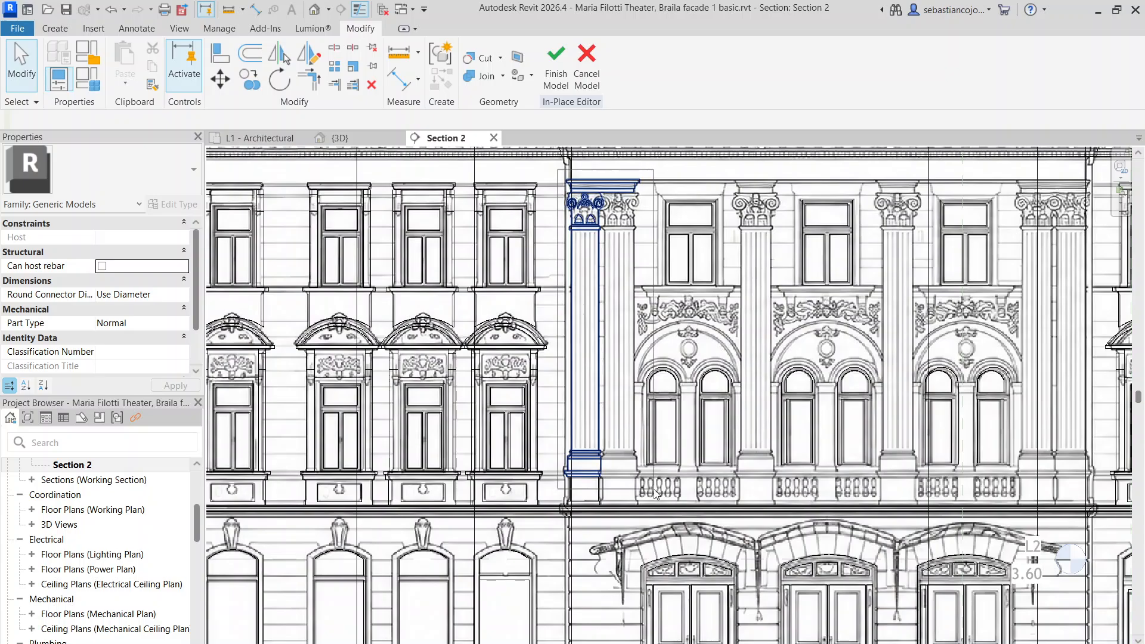
pyautogui.scroll(1, 555, 194)
pyautogui.moveTo(556, 178); pyautogui.dragTo(616, 593)
pyautogui.scroll(-2, 599, 484)
pyautogui.scroll(3, 669, 338)
pyautogui.scroll(2, 596, 331)
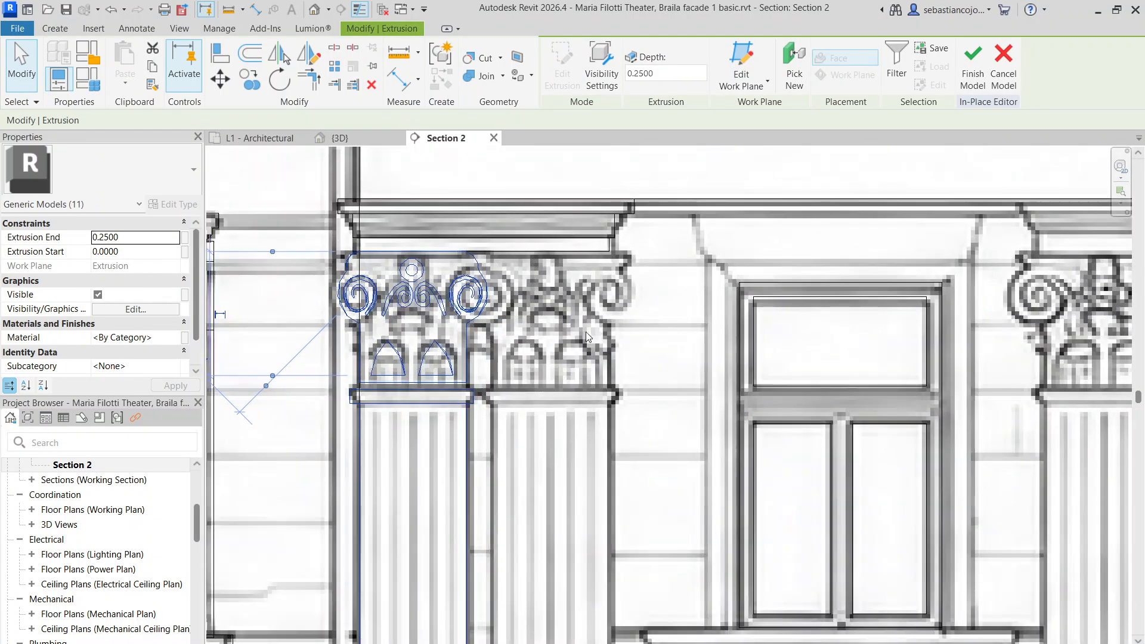
pyautogui.click(257, 88)
pyautogui.scroll(1, 465, 419)
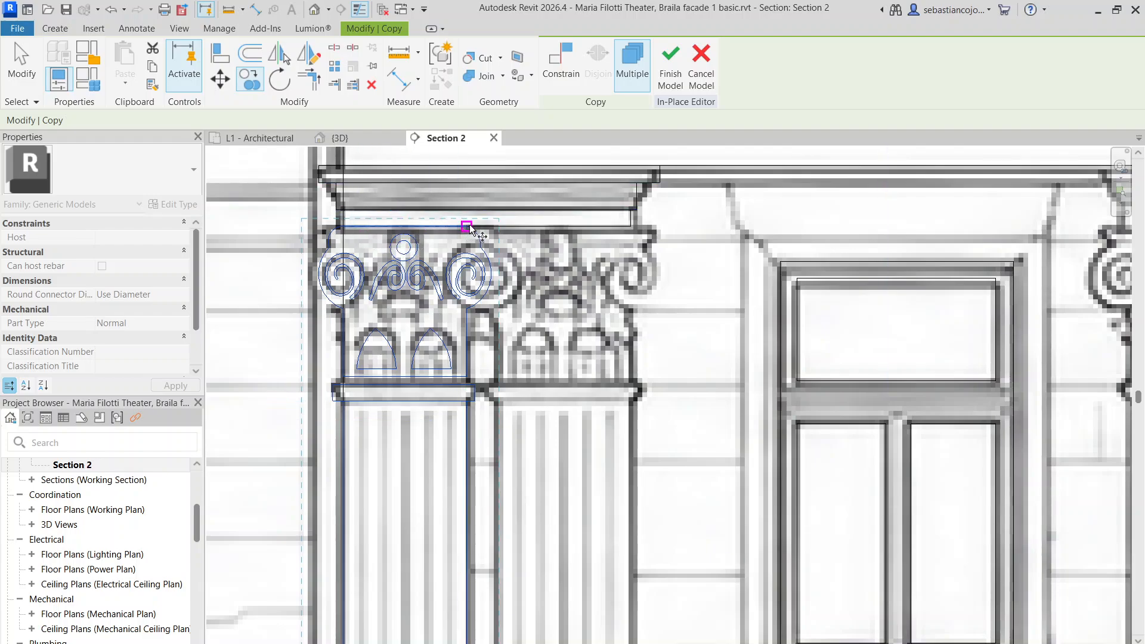
pyautogui.click(662, 234)
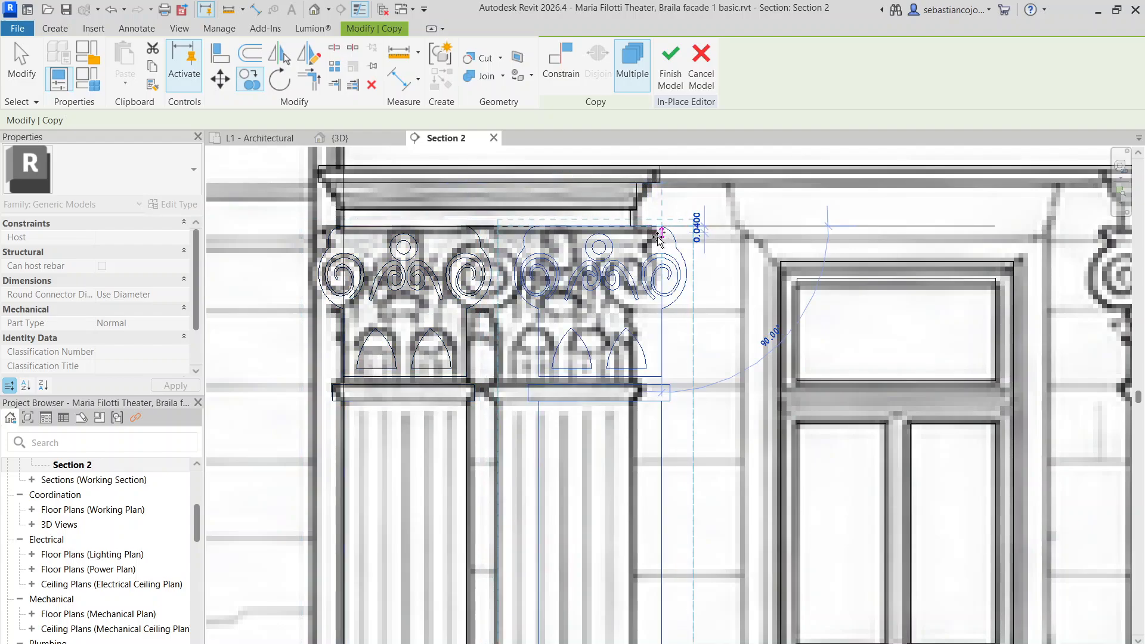
pyautogui.scroll(3, 523, 277)
pyautogui.click(523, 277)
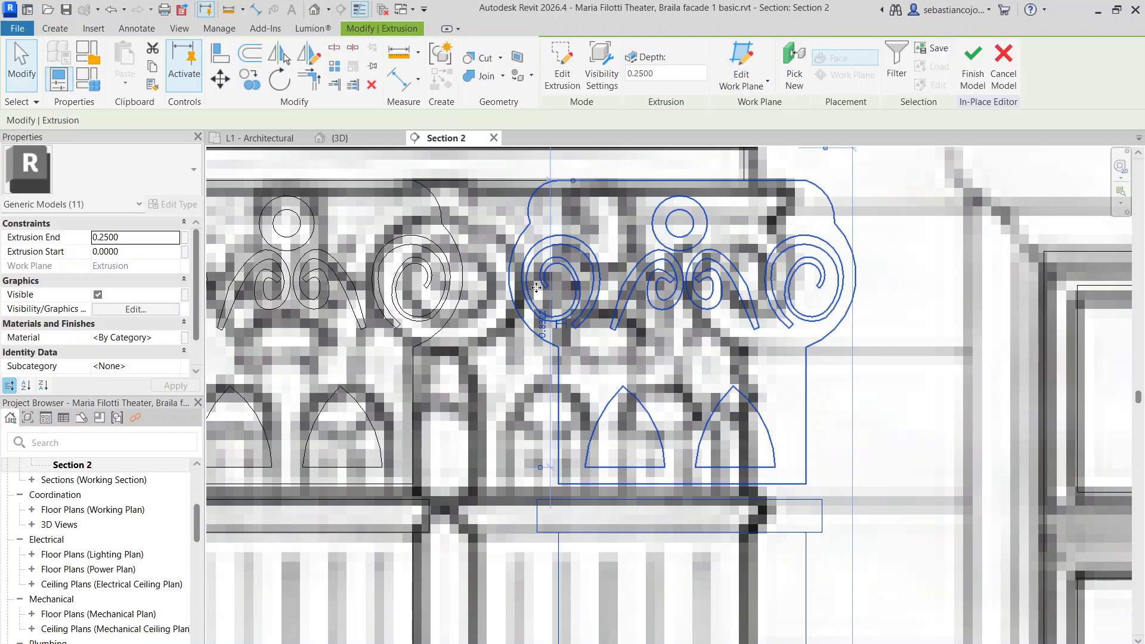
# Move the copied capital into alignment over the right pilaster's top
pyautogui.click(221, 79)
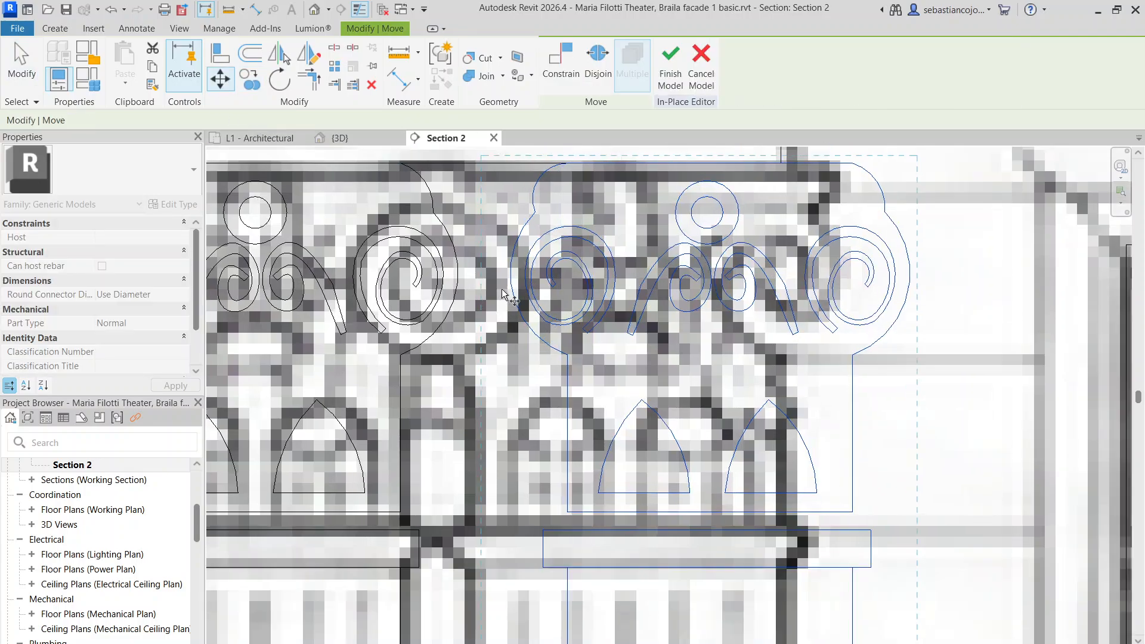
pyautogui.scroll(2, 511, 277)
pyautogui.click(462, 267)
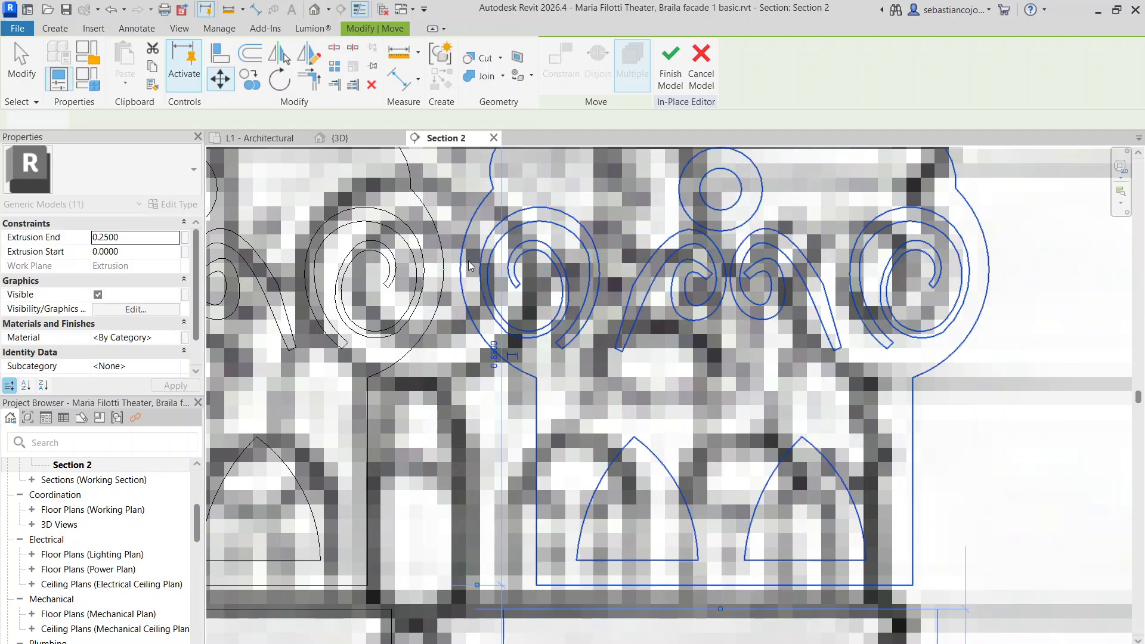
pyautogui.scroll(-5, 462, 267)
pyautogui.scroll(5, 619, 316)
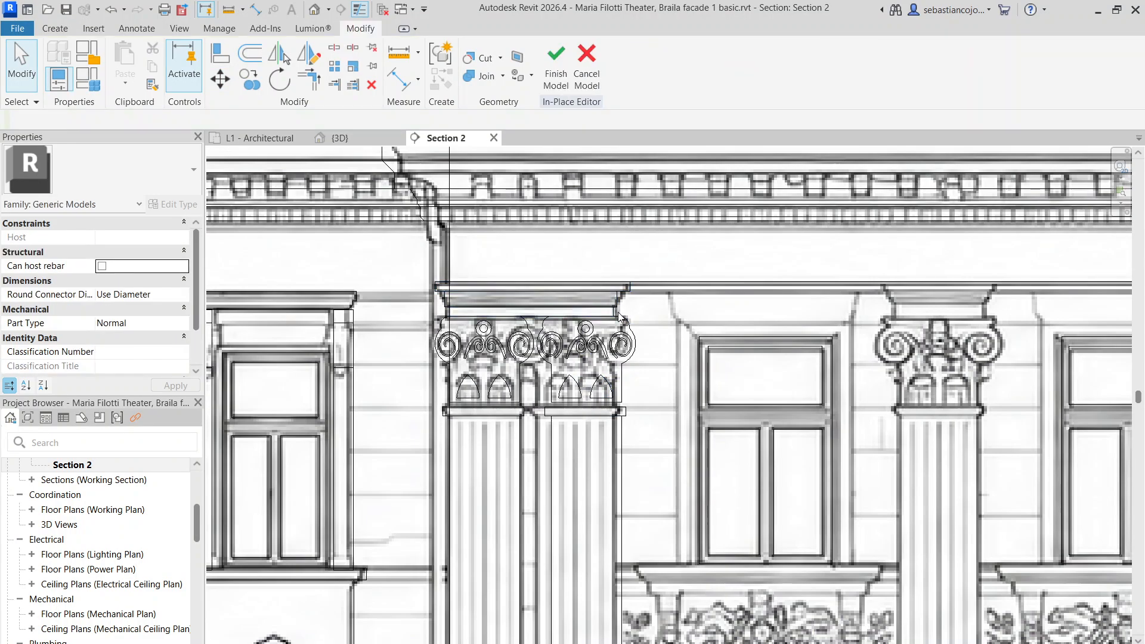
# Stretch the thin abacus block atop the capital out to the capital's edge
pyautogui.click(641, 322)
pyautogui.moveTo(632, 317); pyautogui.dragTo(632, 284)
pyautogui.click(616, 288)
pyautogui.scroll(2, 616, 287)
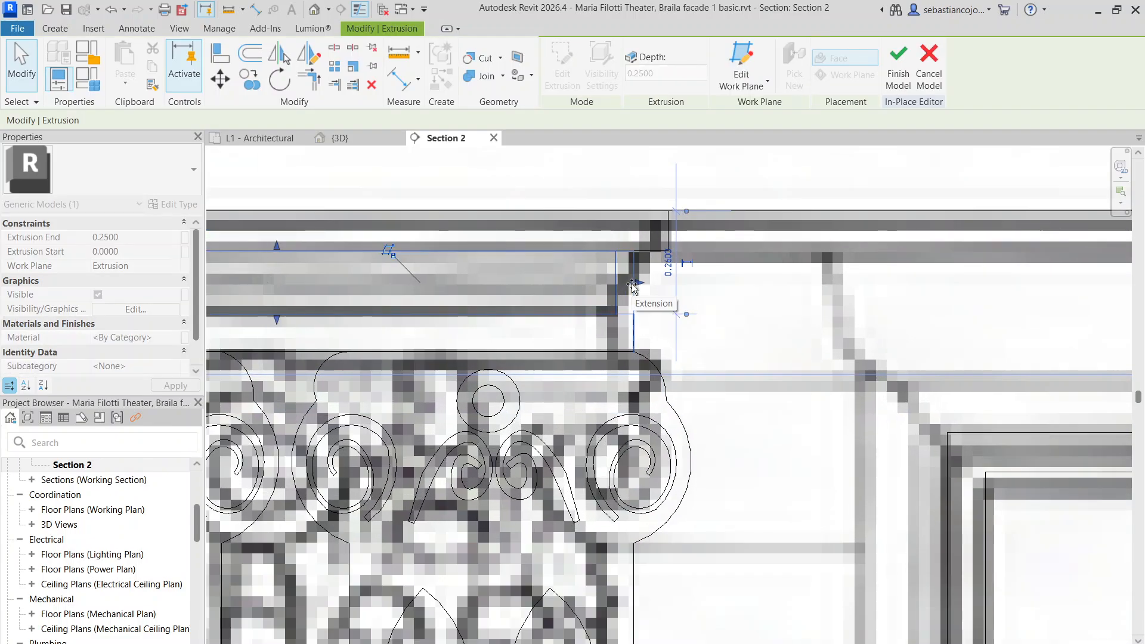
pyautogui.click(659, 311)
pyautogui.scroll(-7, 659, 313)
# Frame the central bay and window-select the left pilaster pair with its capitals
pyautogui.moveTo(615, 462); pyautogui.dragTo(570, 183, button='middle')
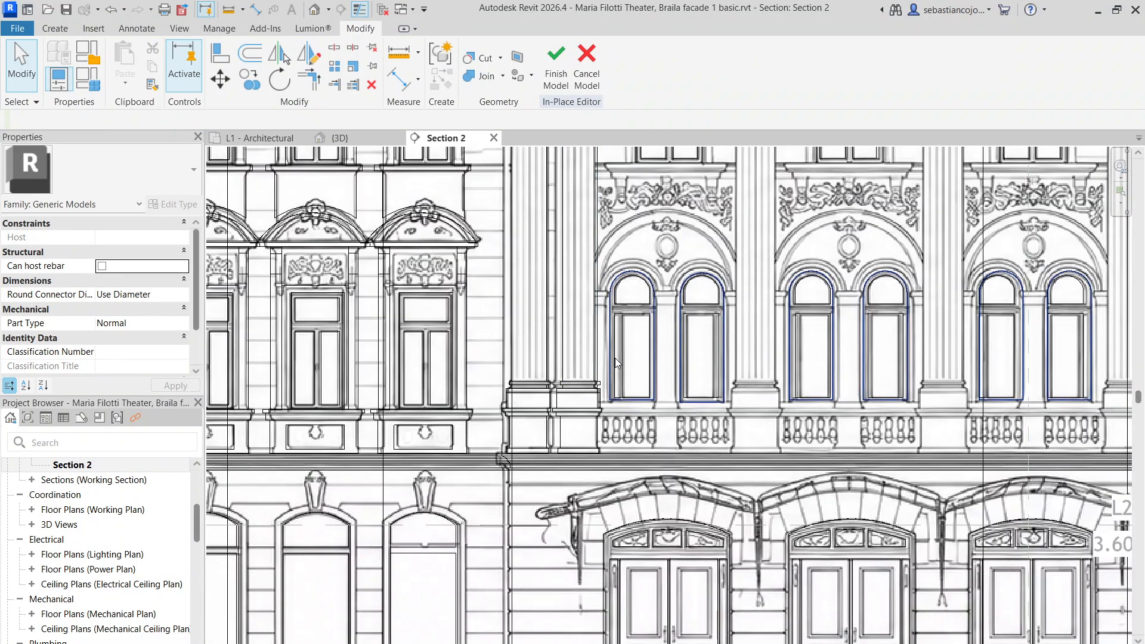
pyautogui.scroll(6, 615, 362)
pyautogui.scroll(-5, 601, 430)
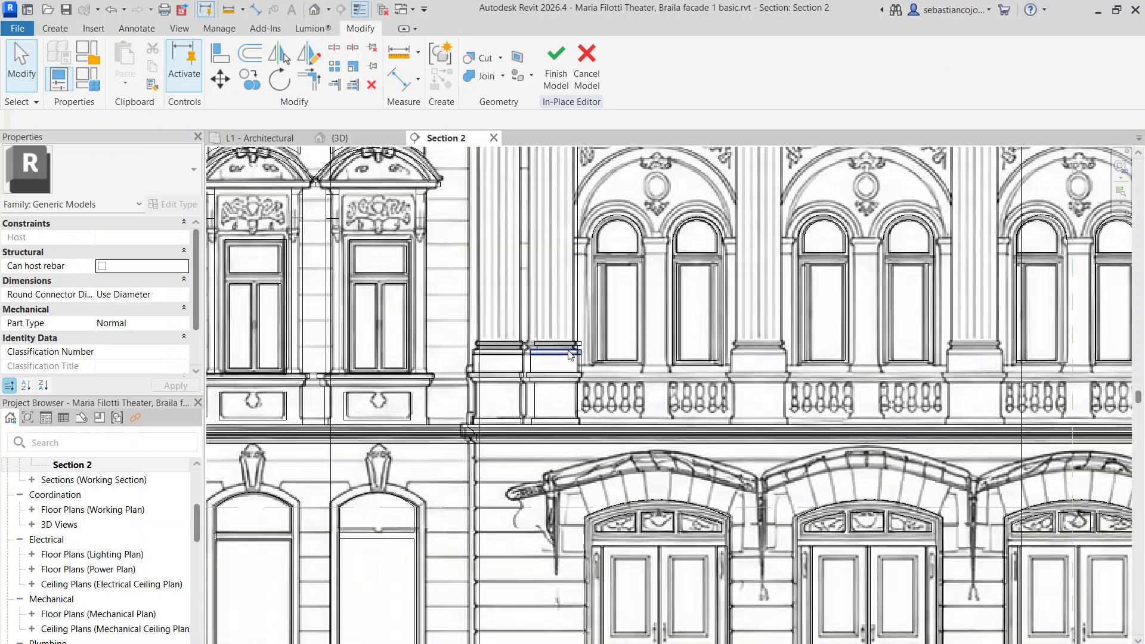
pyautogui.scroll(2, 552, 242)
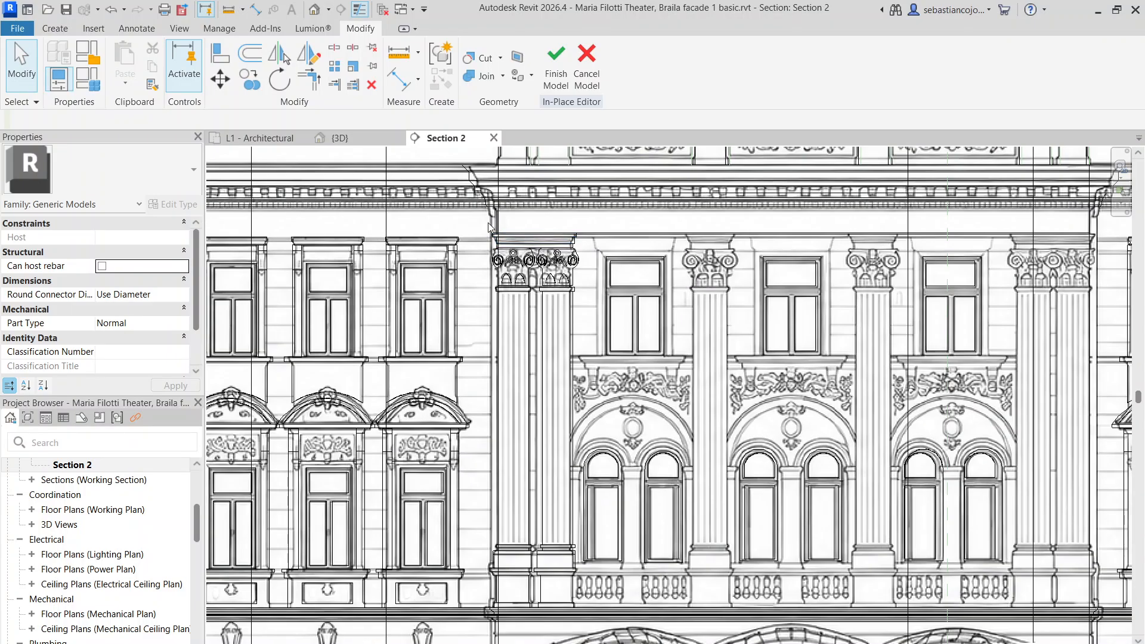
pyautogui.scroll(-1, 462, 231)
pyautogui.moveTo(477, 222); pyautogui.dragTo(575, 494)
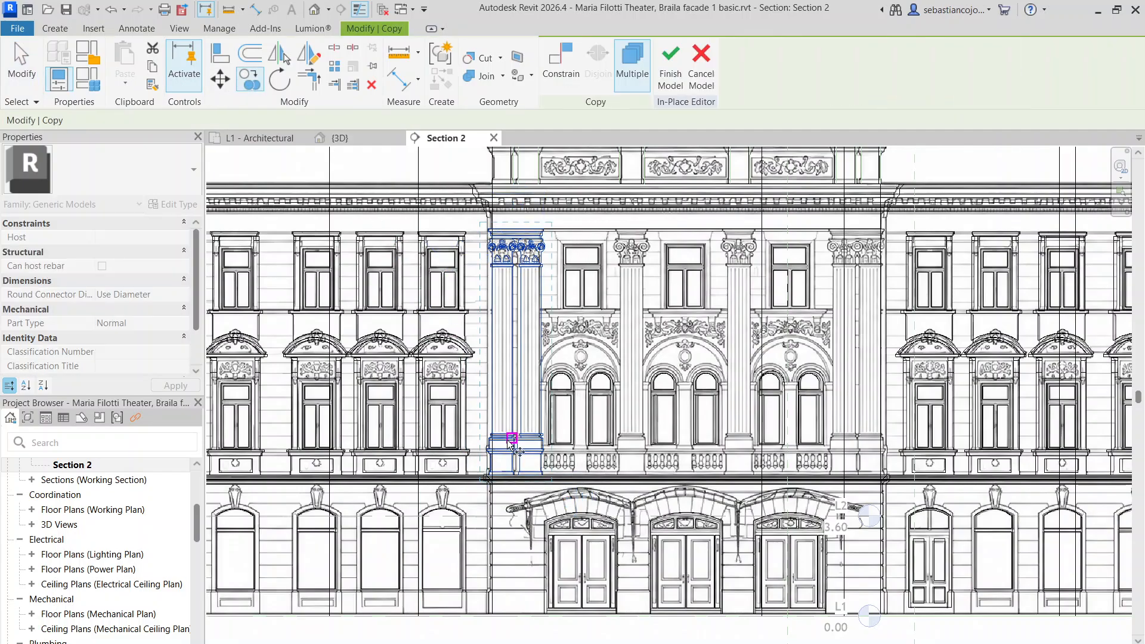
# Place the pilaster pair copy at the next column base corner
pyautogui.scroll(2, 553, 498)
pyautogui.moveTo(775, 471); pyautogui.dragTo(390, 461, button='middle')
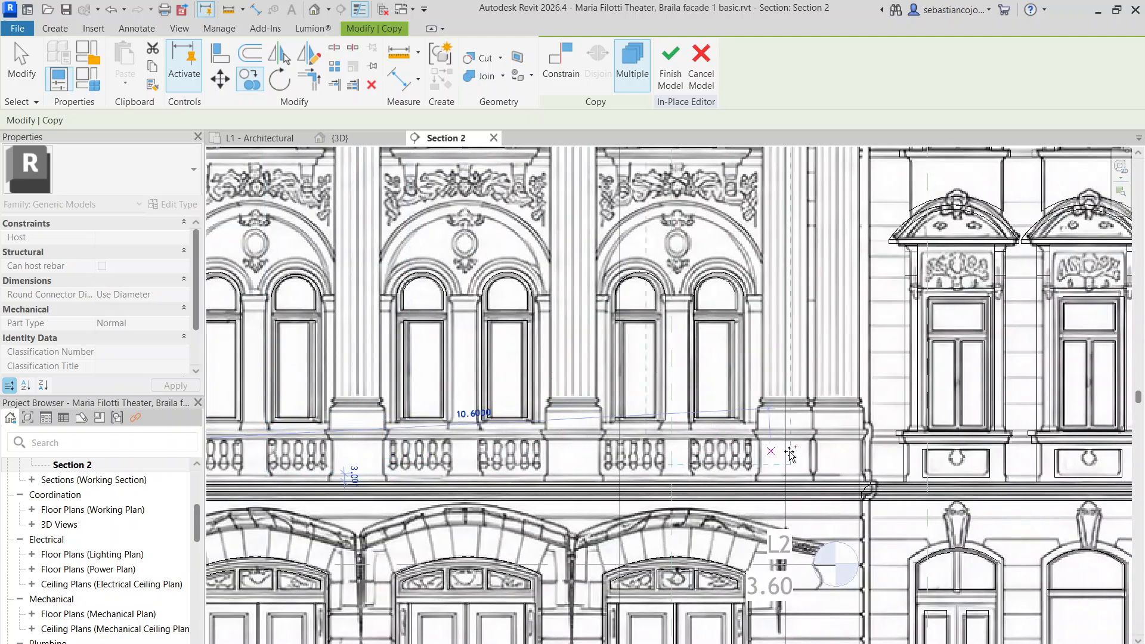
pyautogui.scroll(2, 868, 477)
pyautogui.scroll(2, 863, 493)
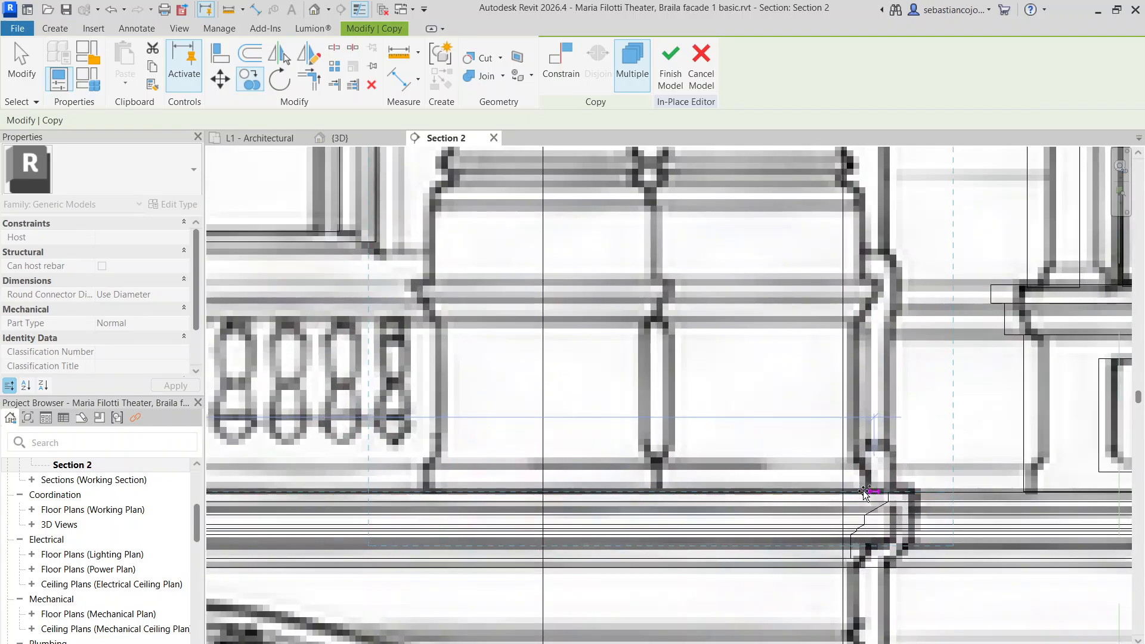
pyautogui.scroll(2, 865, 493)
pyautogui.click(865, 494)
pyautogui.scroll(-6, 865, 494)
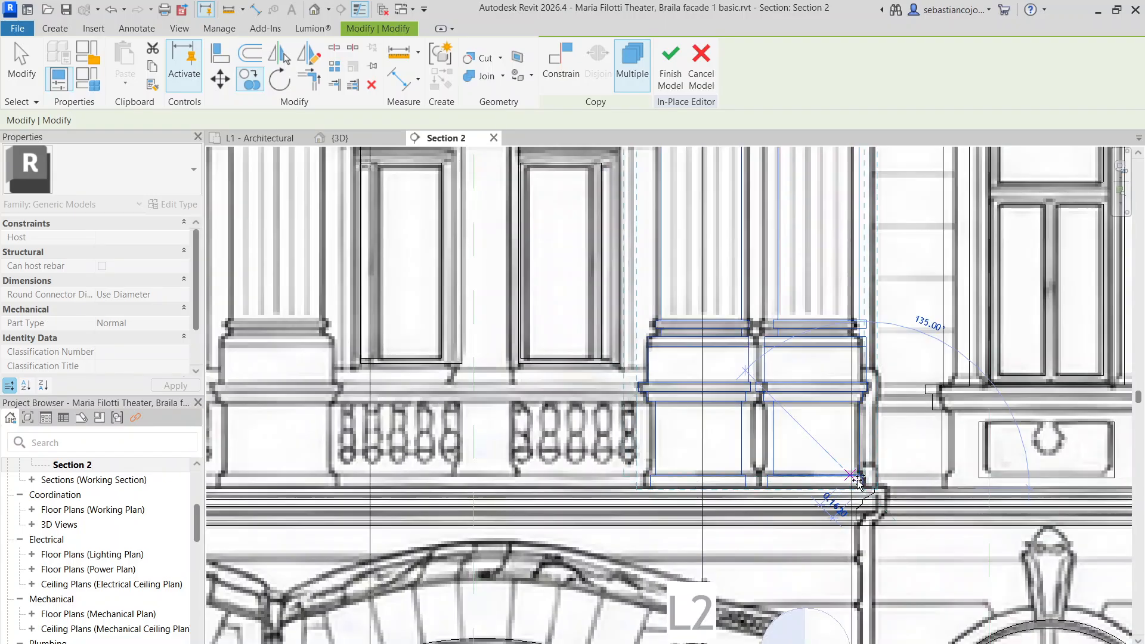
pyautogui.scroll(-2, 797, 462)
pyautogui.press('Escape')
pyautogui.press('Escape')
# Copy the fluted pilaster extrusion onto the next column base
pyautogui.scroll(5, 591, 292)
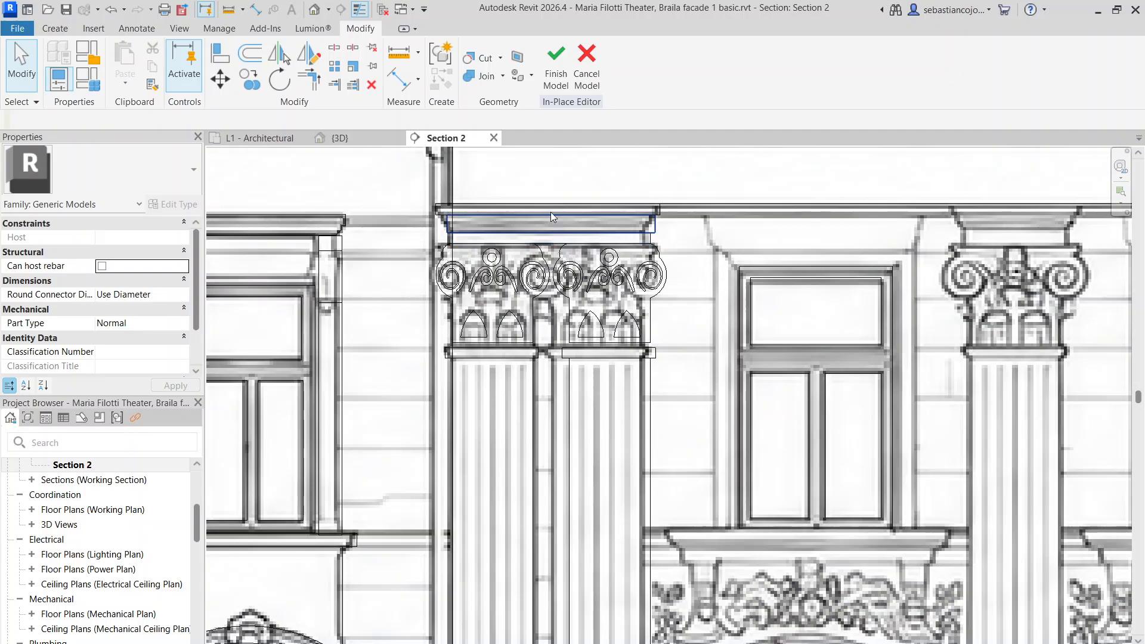
pyautogui.scroll(-5, 602, 268)
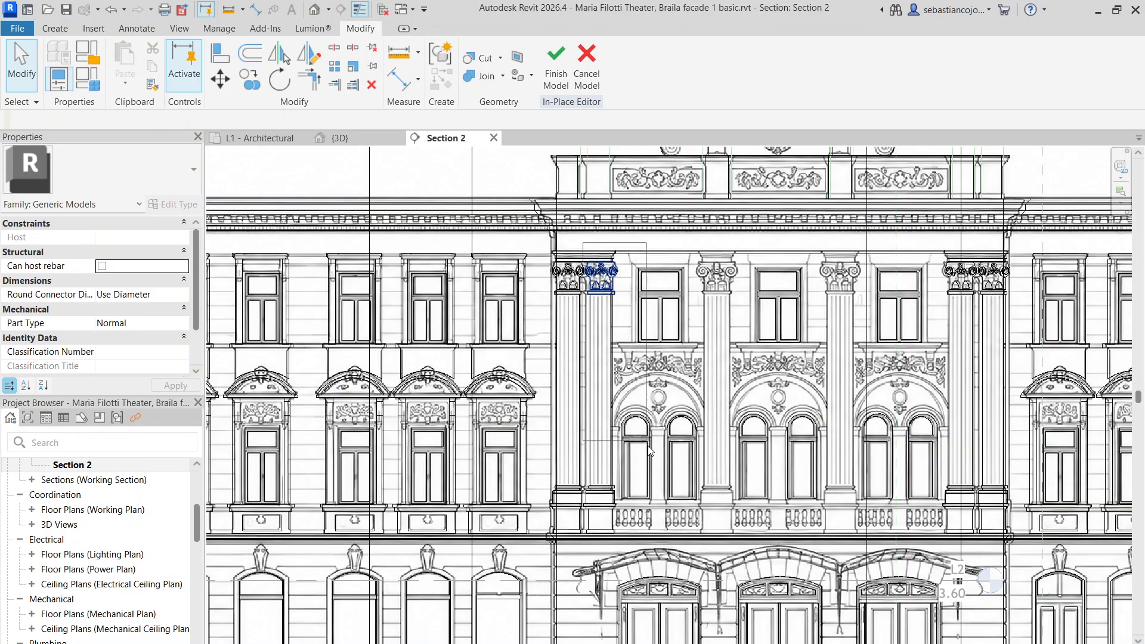
pyautogui.click(650, 540)
pyautogui.scroll(3, 662, 540)
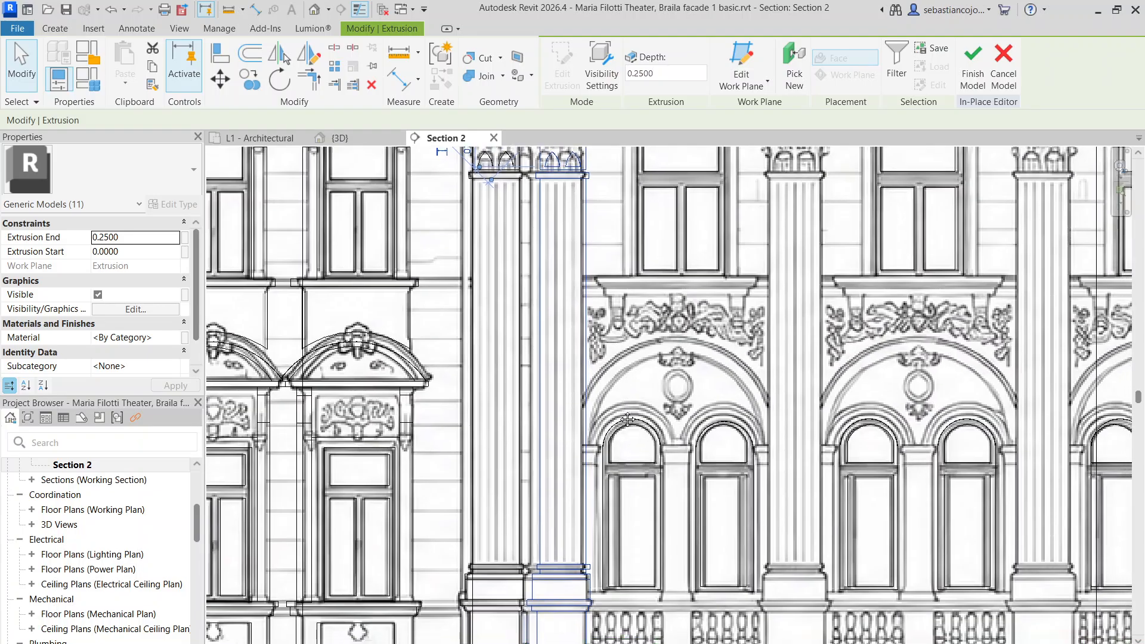
pyautogui.click(251, 81)
pyautogui.scroll(3, 528, 495)
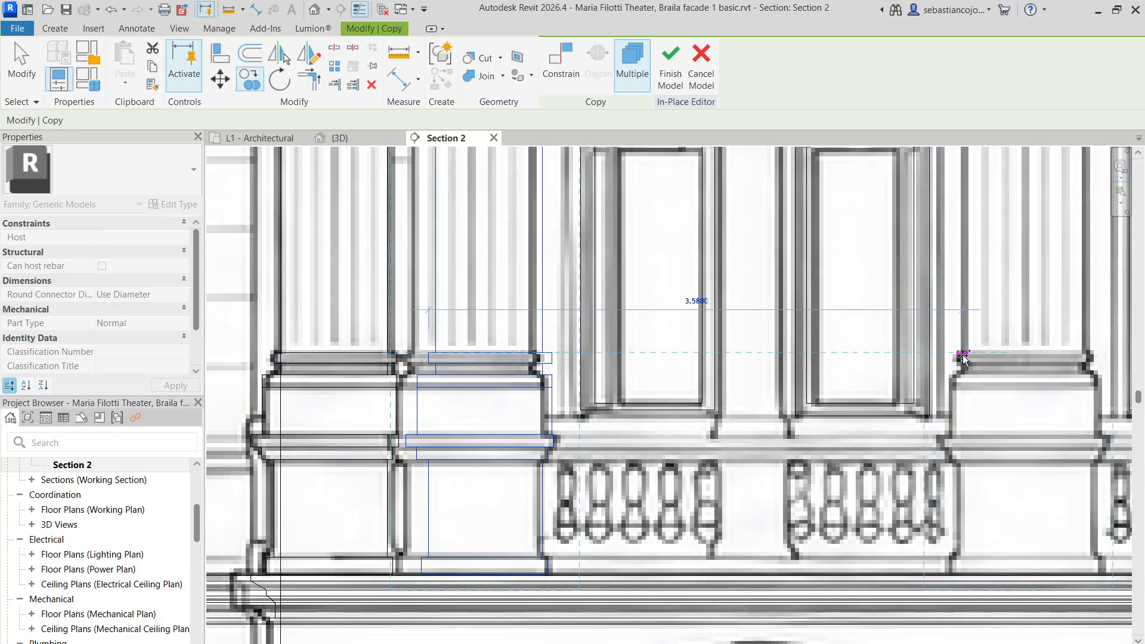
pyautogui.scroll(-2, 966, 361)
pyautogui.moveTo(1034, 331); pyautogui.dragTo(531, 346, button='middle')
pyautogui.scroll(3, 708, 371)
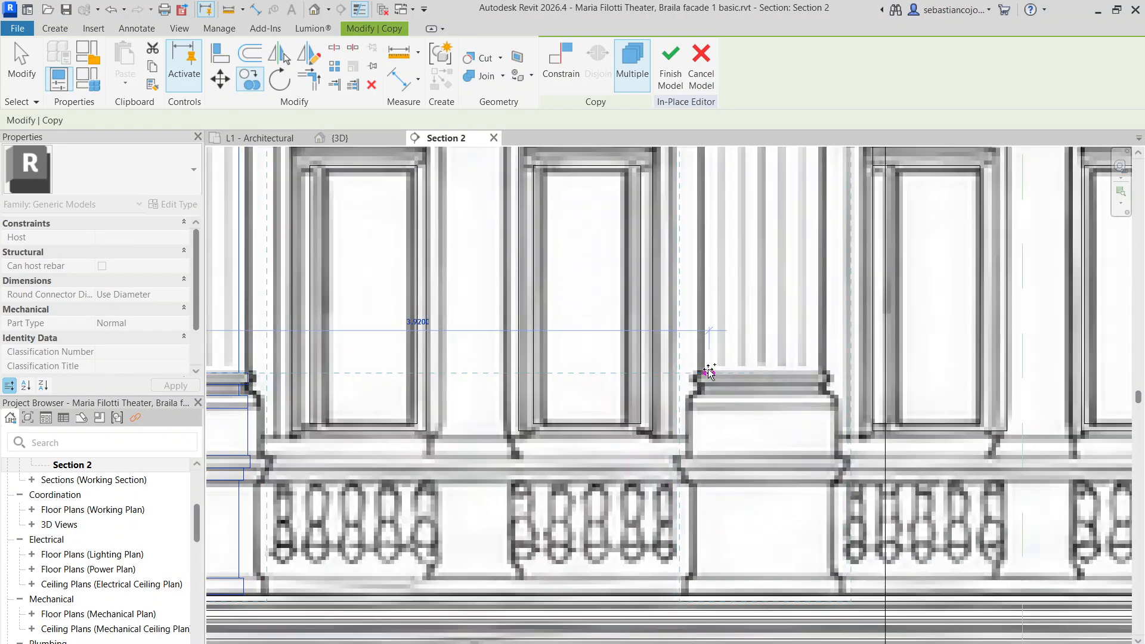
pyautogui.click(703, 374)
pyautogui.scroll(-4, 703, 374)
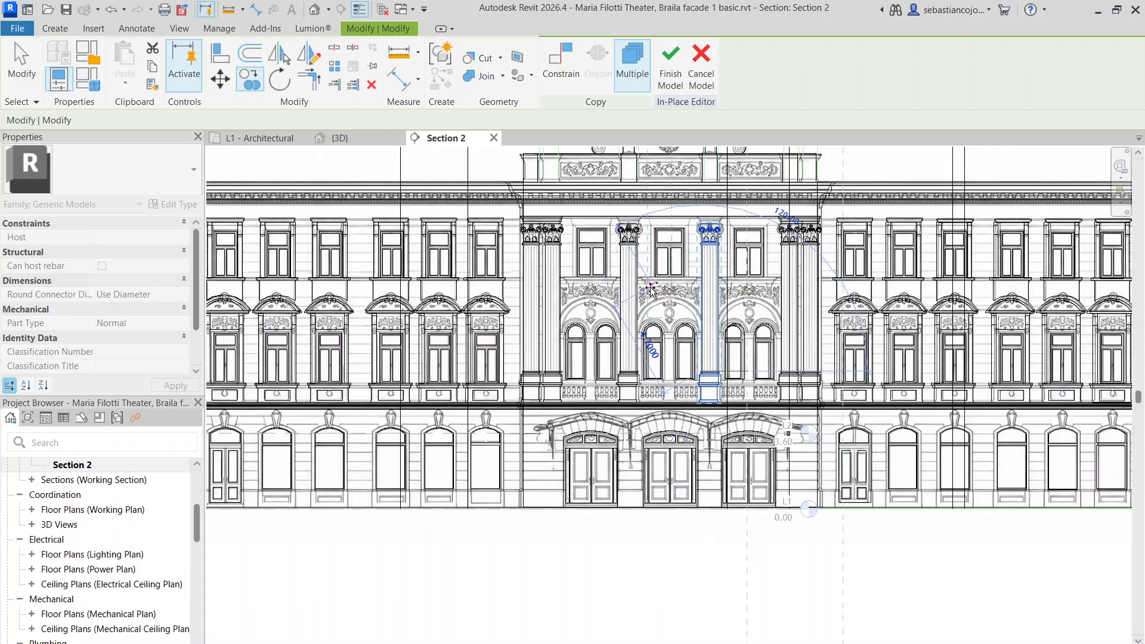
pyautogui.scroll(3, 621, 203)
pyautogui.press('Escape')
pyautogui.press('Escape')
pyautogui.scroll(4, 496, 234)
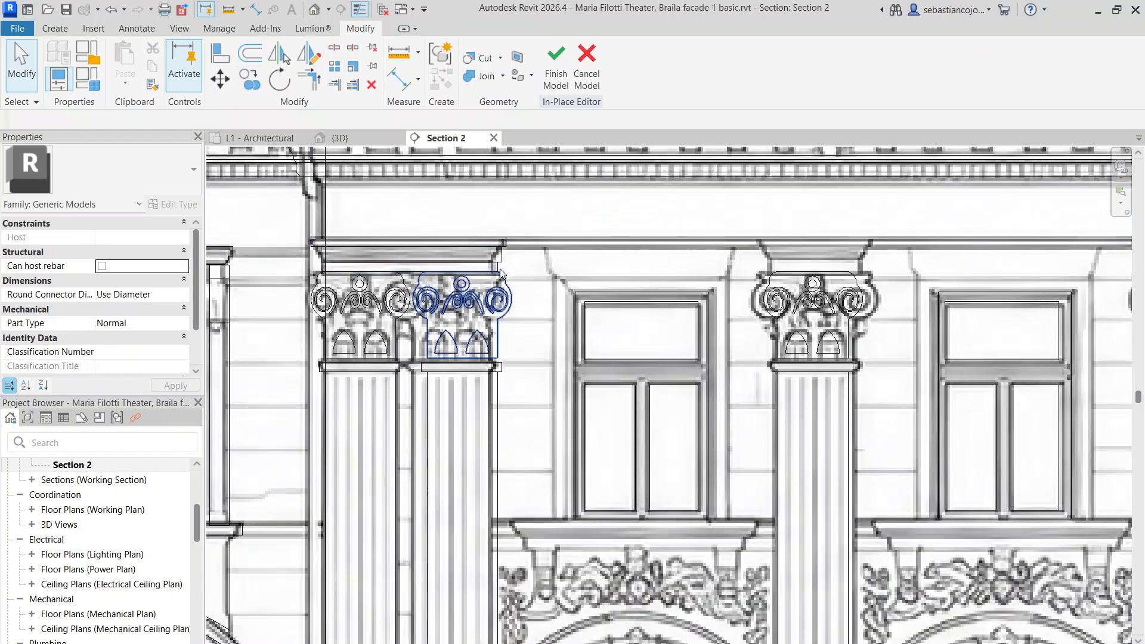
# Copy the top cornice block and lower cornice band across to the right capital
pyautogui.scroll(3, 501, 268)
pyautogui.click(521, 230)
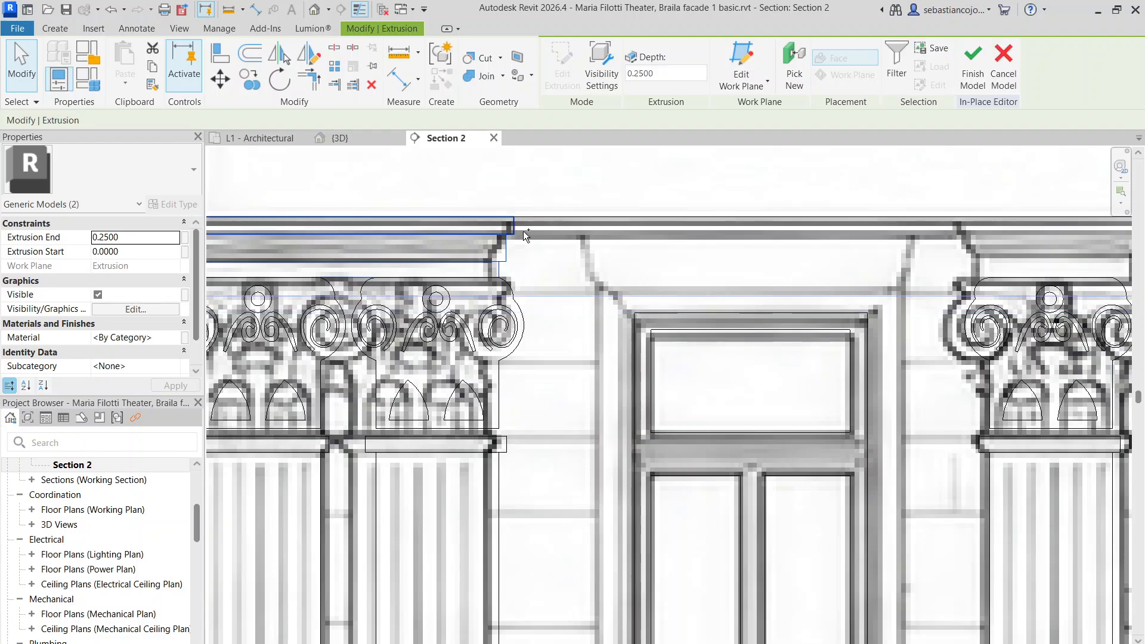
pyautogui.click(504, 273)
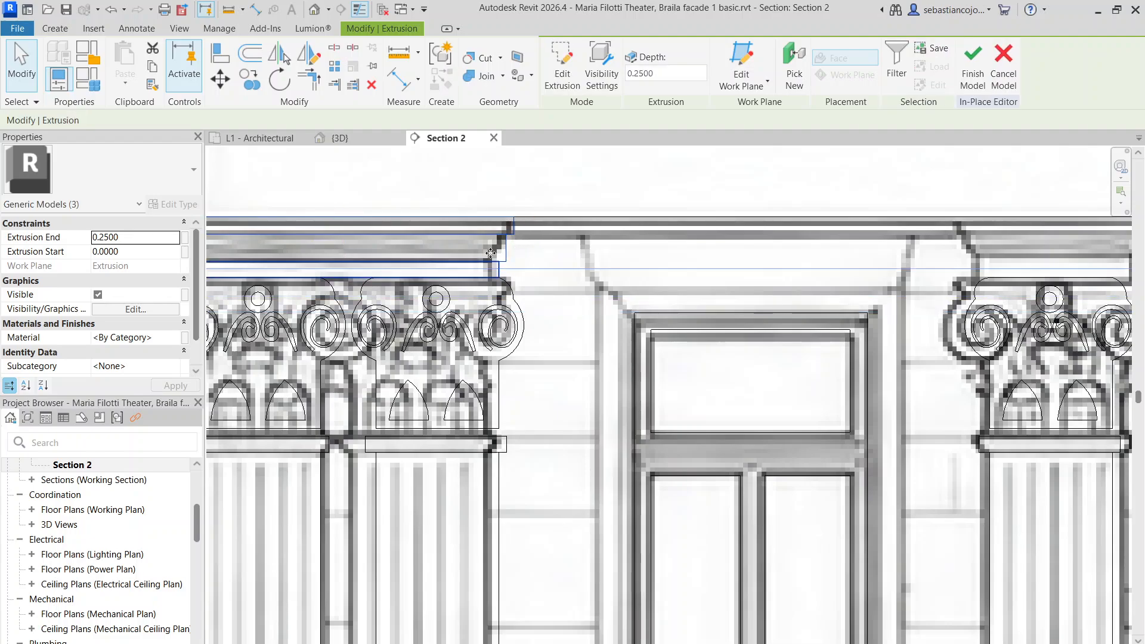
pyautogui.scroll(-3, 386, 275)
pyautogui.scroll(2, 299, 279)
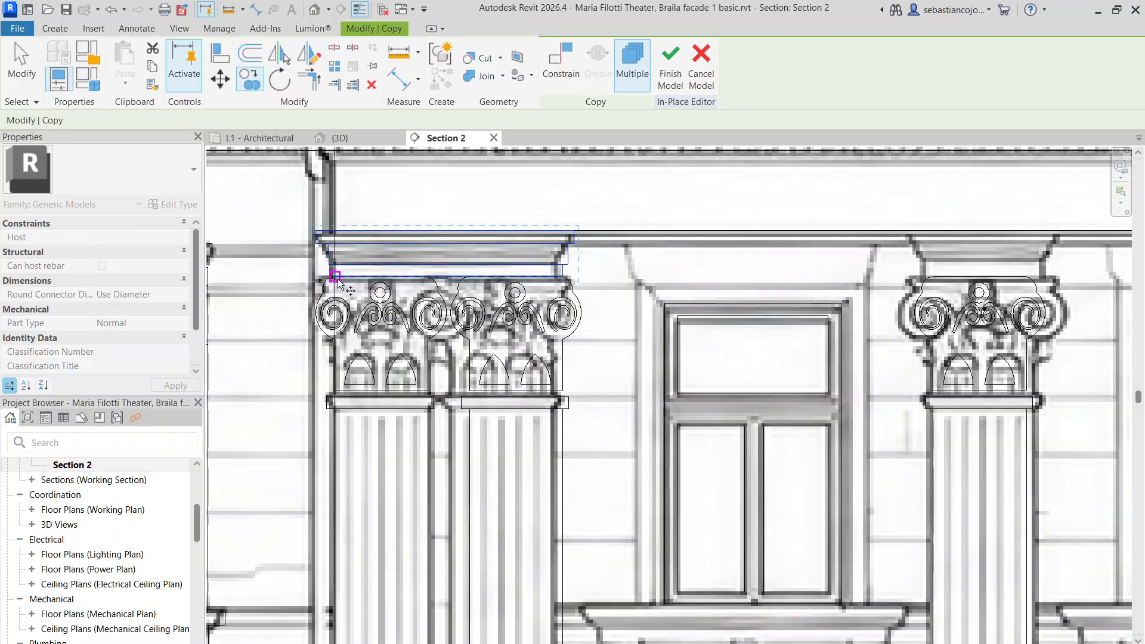
pyautogui.click(335, 278)
pyautogui.click(933, 277)
pyautogui.moveTo(933, 280); pyautogui.dragTo(658, 328, button='middle')
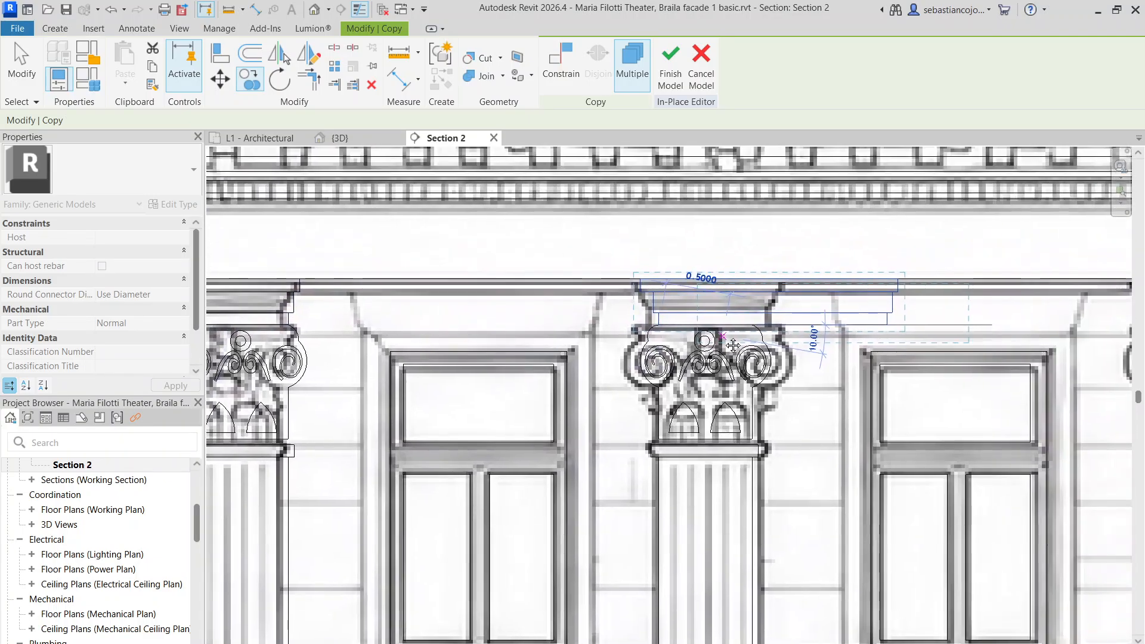
pyautogui.press('Escape')
# Shorten the copied abacus and top cornice blocks to match the capital's width
pyautogui.moveTo(888, 327); pyautogui.dragTo(757, 324)
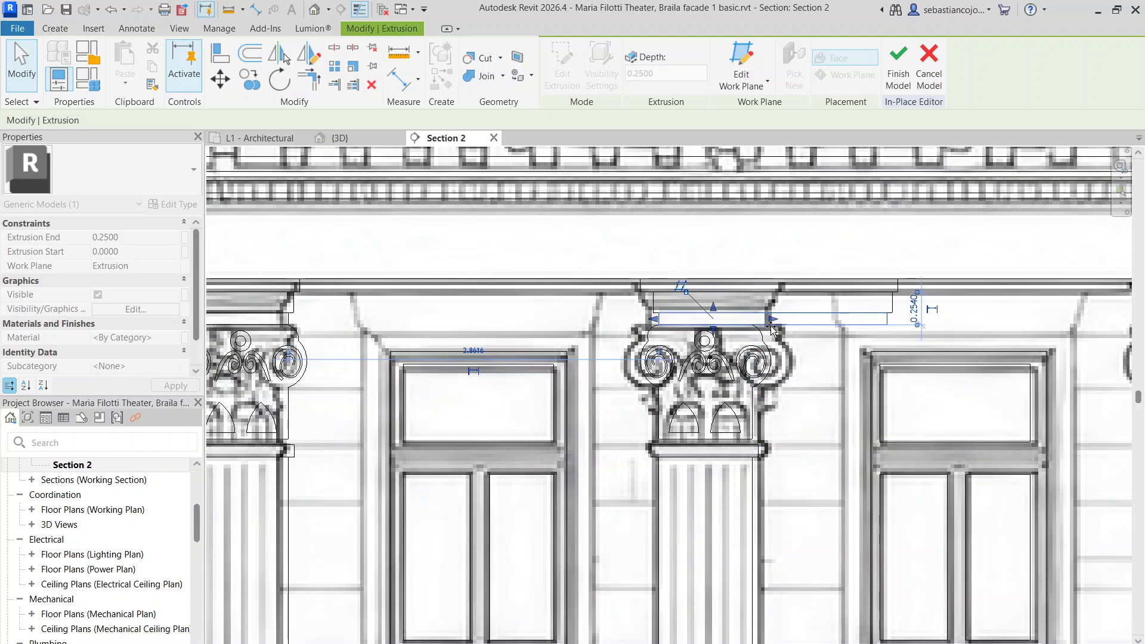
pyautogui.scroll(4, 773, 325)
pyautogui.press('Escape')
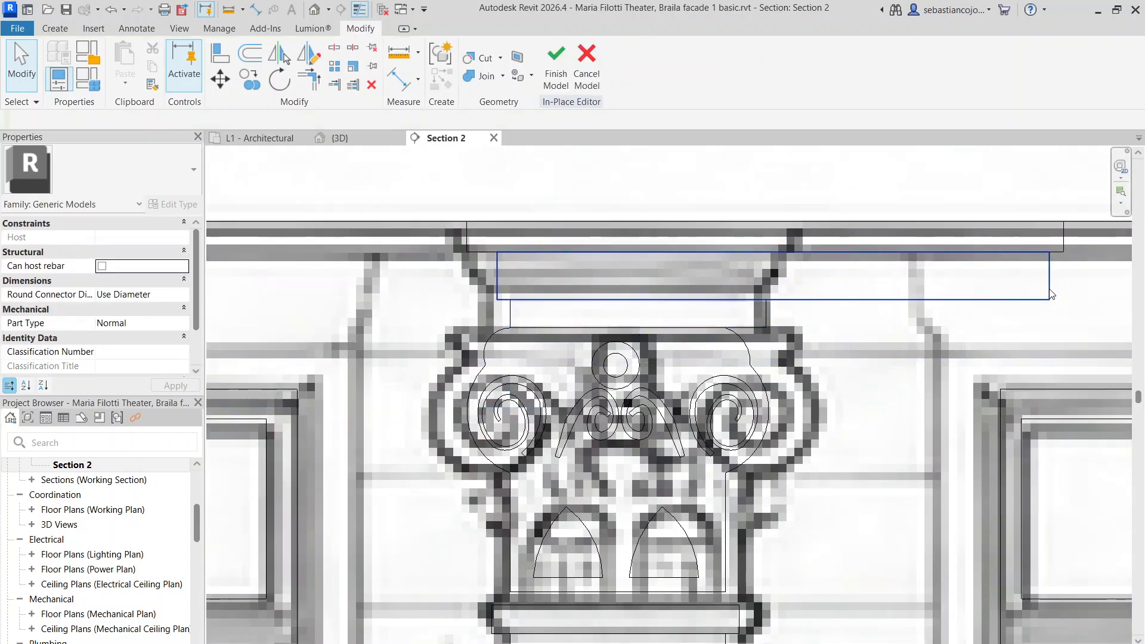
pyautogui.click(1051, 293)
pyautogui.moveTo(1050, 276); pyautogui.dragTo(780, 275)
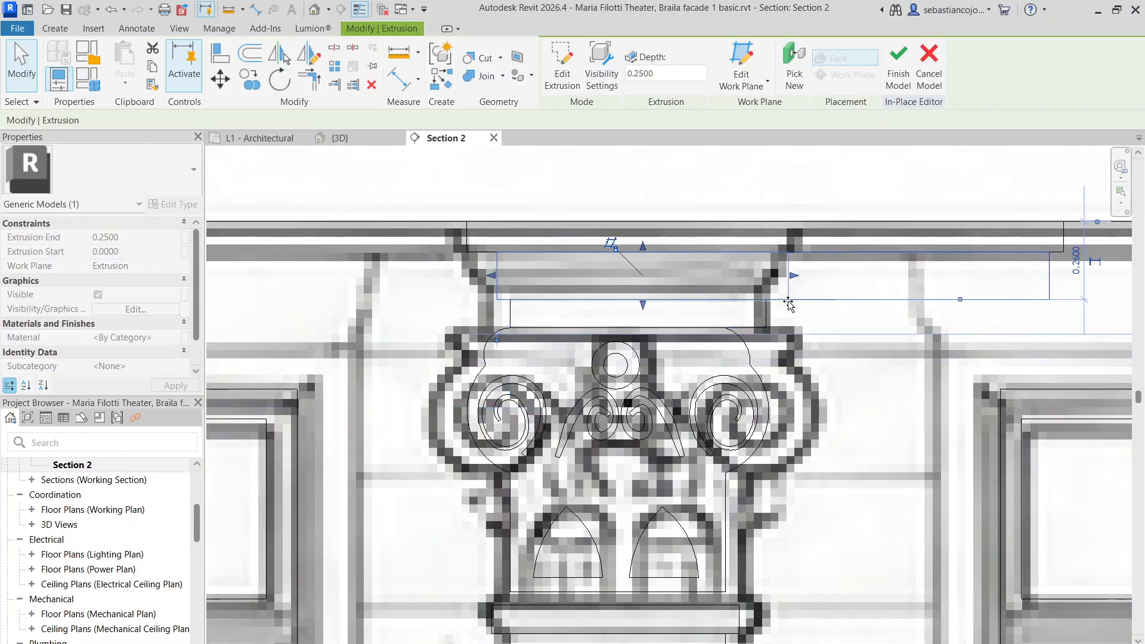
pyautogui.click(1064, 231)
pyautogui.moveTo(1069, 237); pyautogui.dragTo(797, 251)
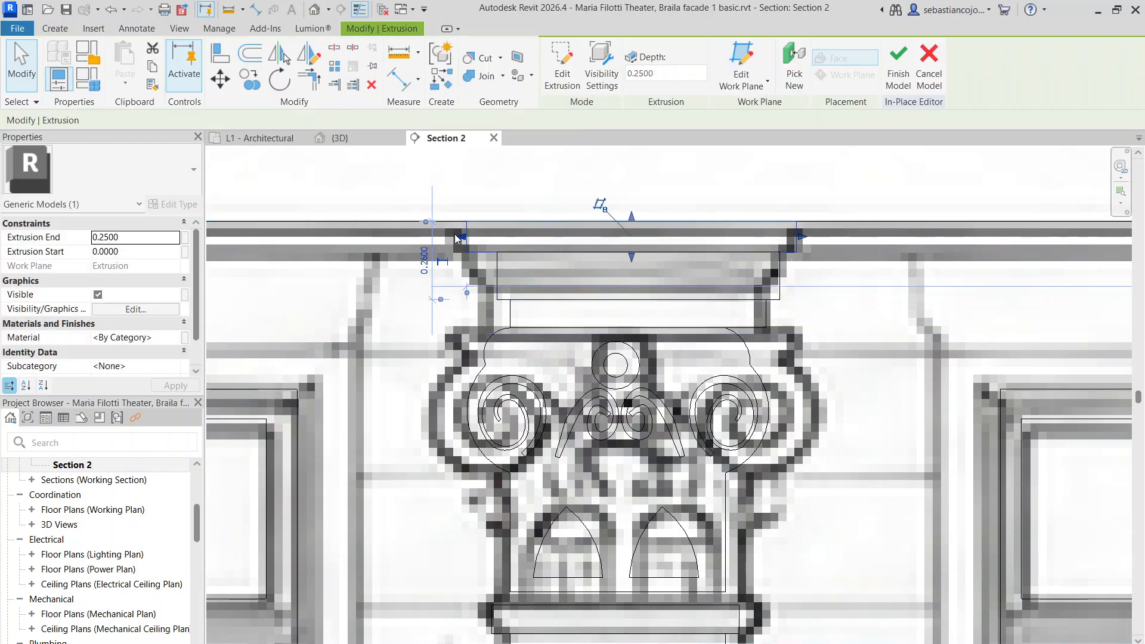
pyautogui.press('Escape')
# Check the small abacus block and the whole pilaster by selecting each, then deselect
pyautogui.scroll(-6, 457, 238)
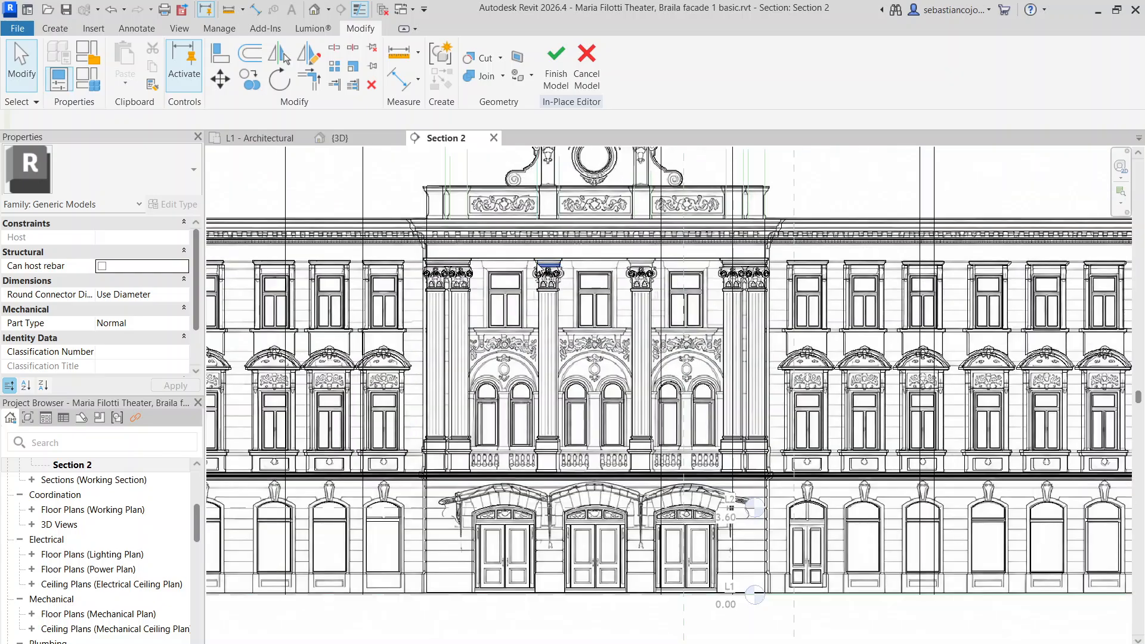
pyautogui.scroll(5, 549, 263)
pyautogui.scroll(2, 468, 285)
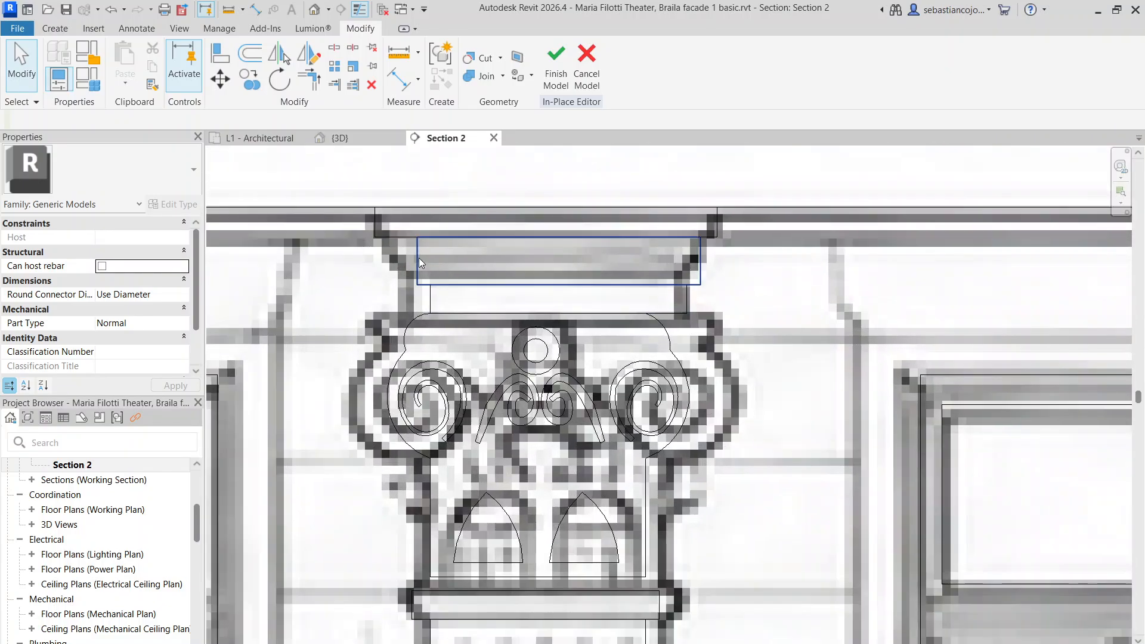
pyautogui.click(418, 258)
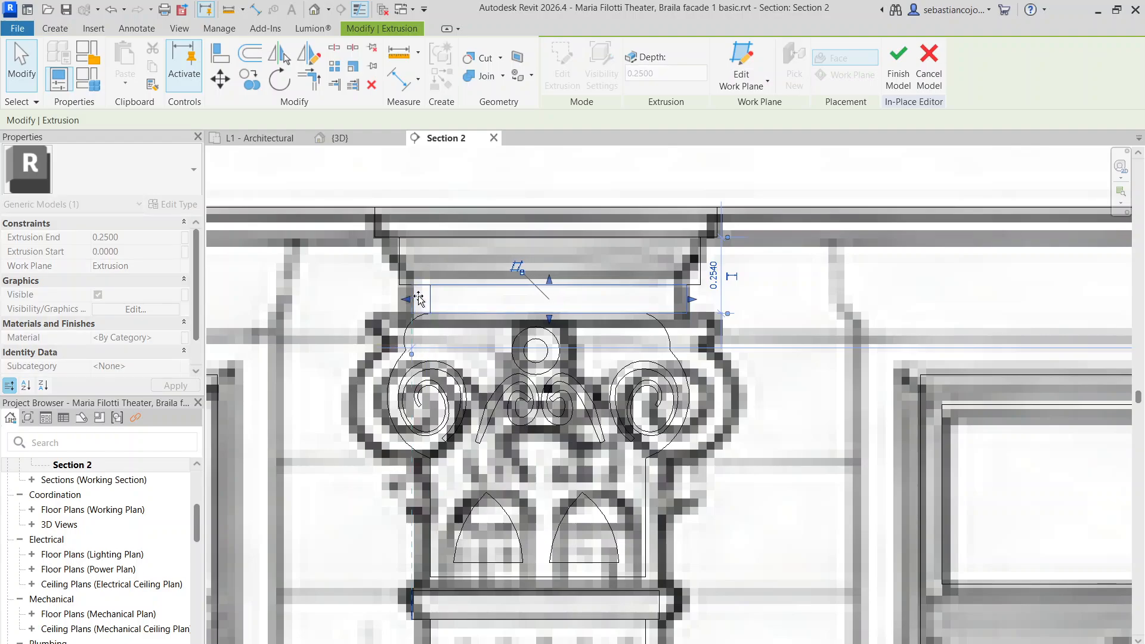
pyautogui.scroll(-7, 432, 286)
pyautogui.press('Escape')
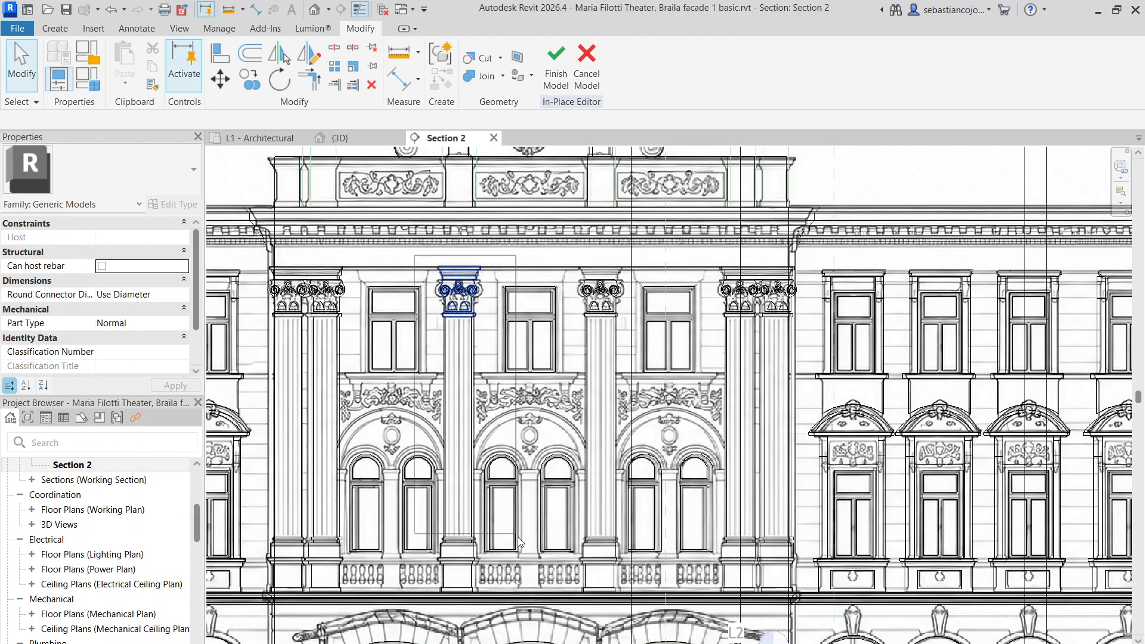
pyautogui.moveTo(509, 601); pyautogui.dragTo(509, 601)
pyautogui.scroll(3, 388, 181)
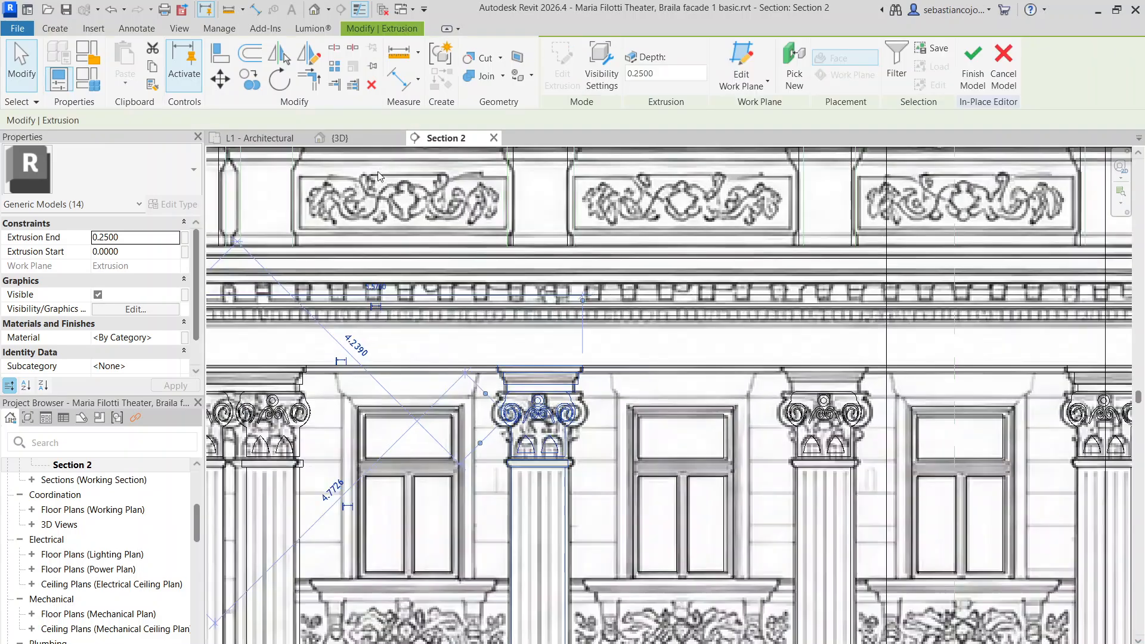
pyautogui.scroll(-4, 481, 266)
pyautogui.press('Escape')
pyautogui.scroll(4, 520, 332)
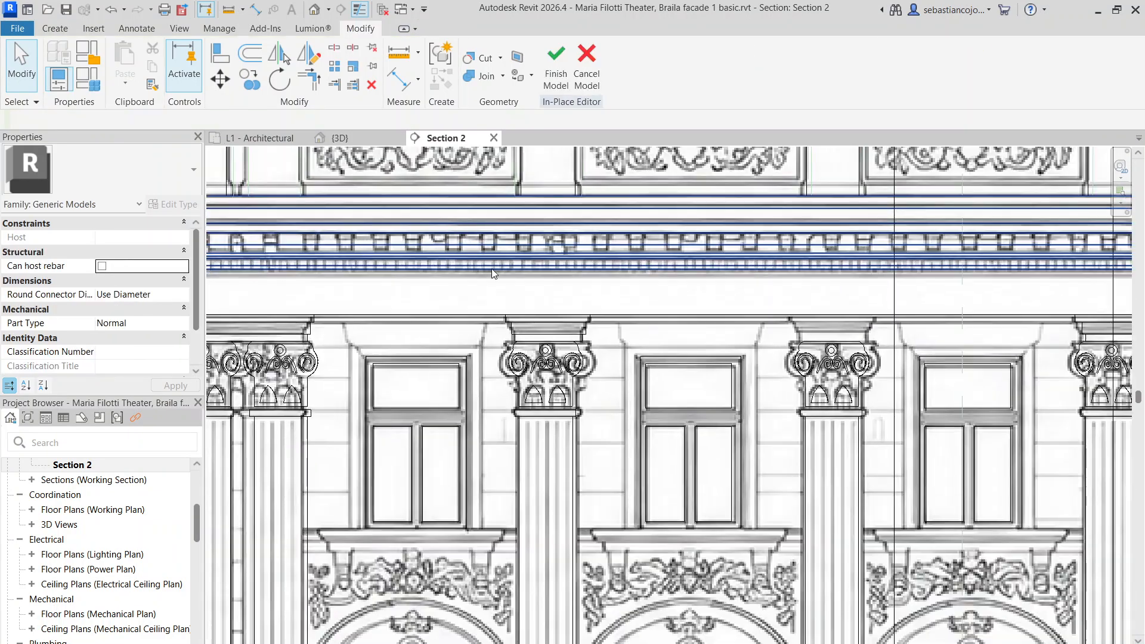
# Copy the capital's abacus blocks with CO onto the right capital
pyautogui.moveTo(663, 382); pyautogui.dragTo(664, 382)
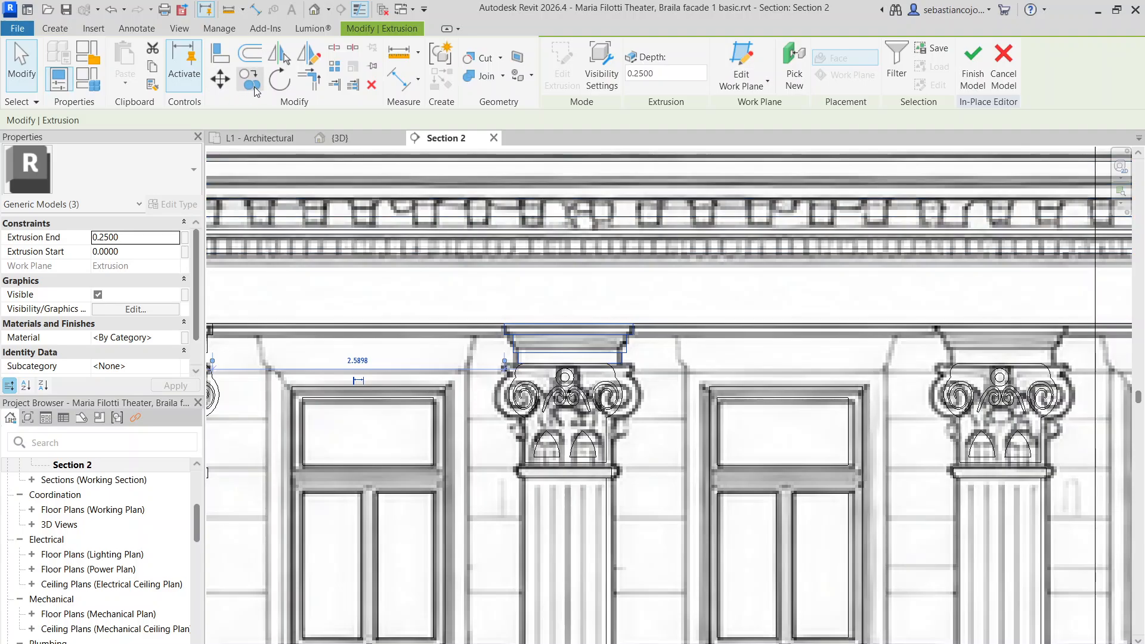
pyautogui.press('c')
pyautogui.press('o')
pyautogui.click(518, 364)
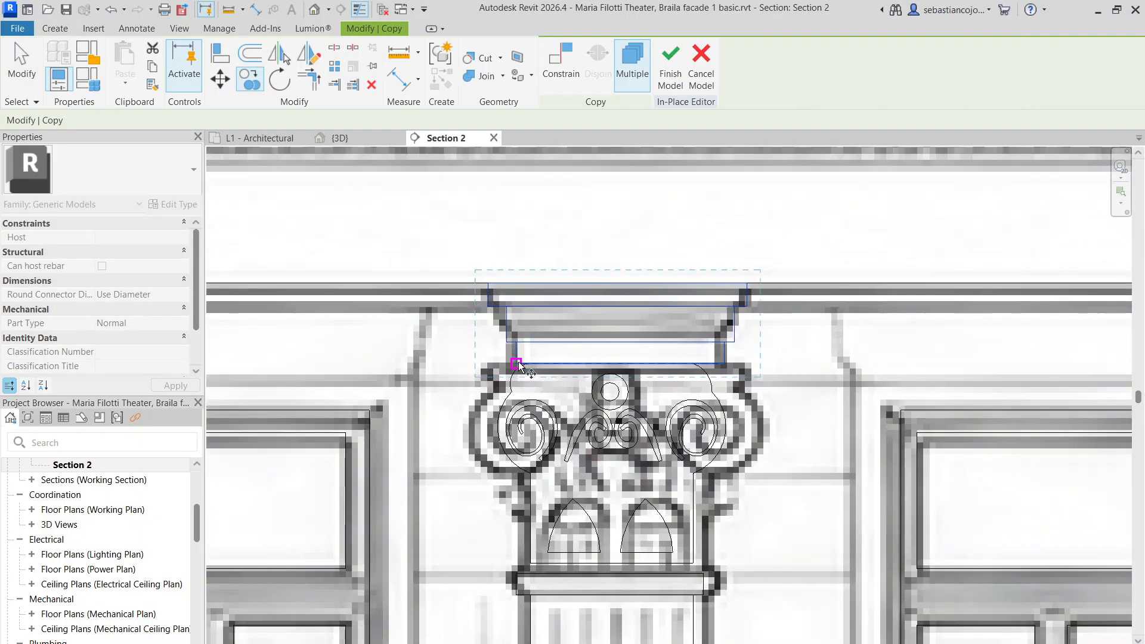
pyautogui.scroll(-3, 644, 304)
pyautogui.scroll(4, 939, 322)
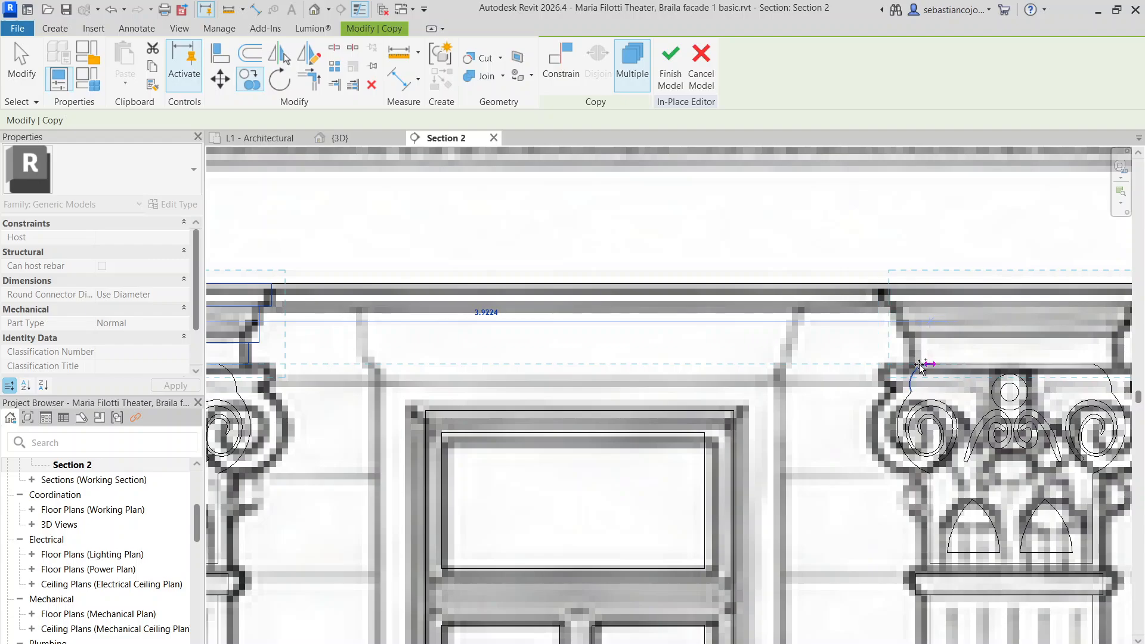
pyautogui.scroll(4, 925, 364)
pyautogui.click(928, 364)
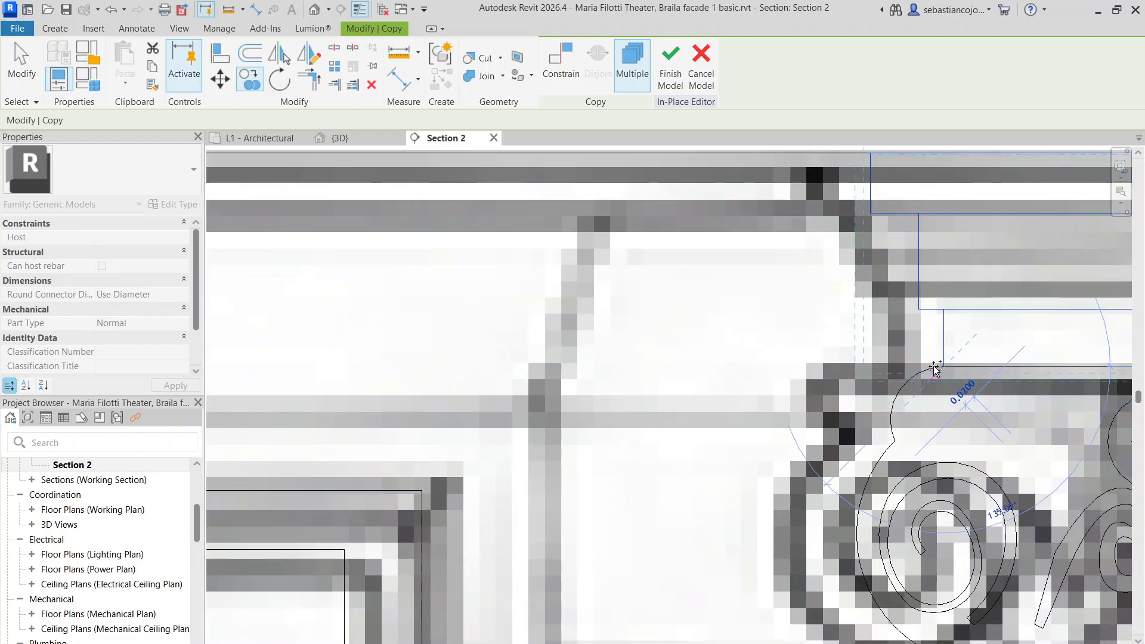
pyautogui.scroll(-4, 930, 373)
pyautogui.press('Escape')
# Nudge the three abacus blocks on the capital into position
pyautogui.scroll(-5, 678, 281)
pyautogui.scroll(5, 780, 260)
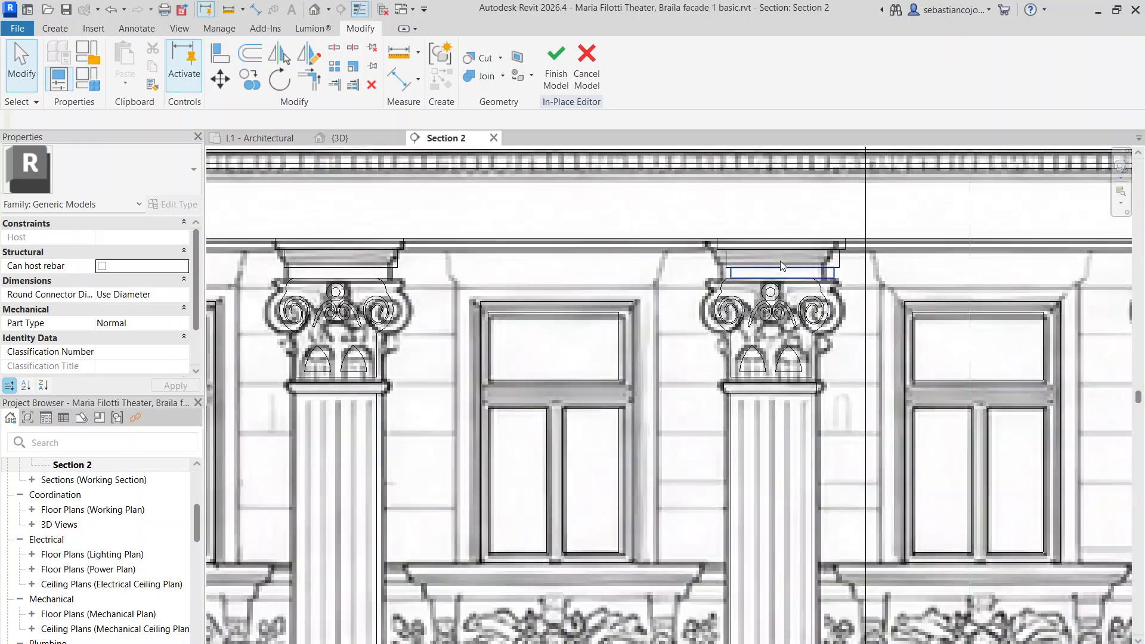
pyautogui.moveTo(646, 191); pyautogui.dragTo(923, 317)
pyautogui.scroll(1, 862, 290)
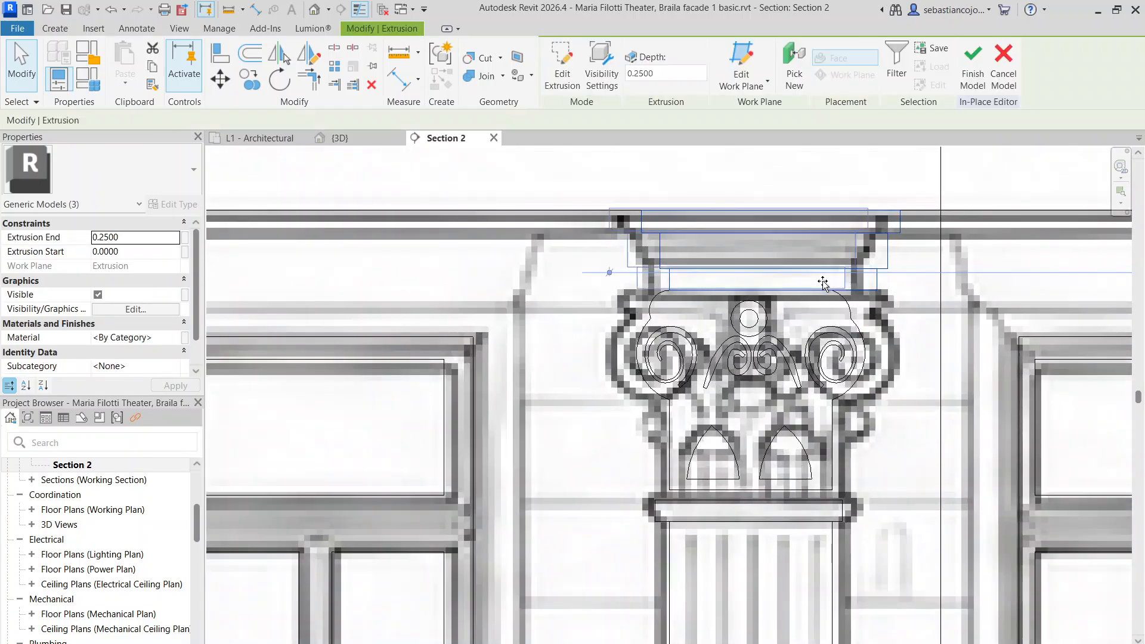
pyautogui.moveTo(823, 282); pyautogui.dragTo(830, 281)
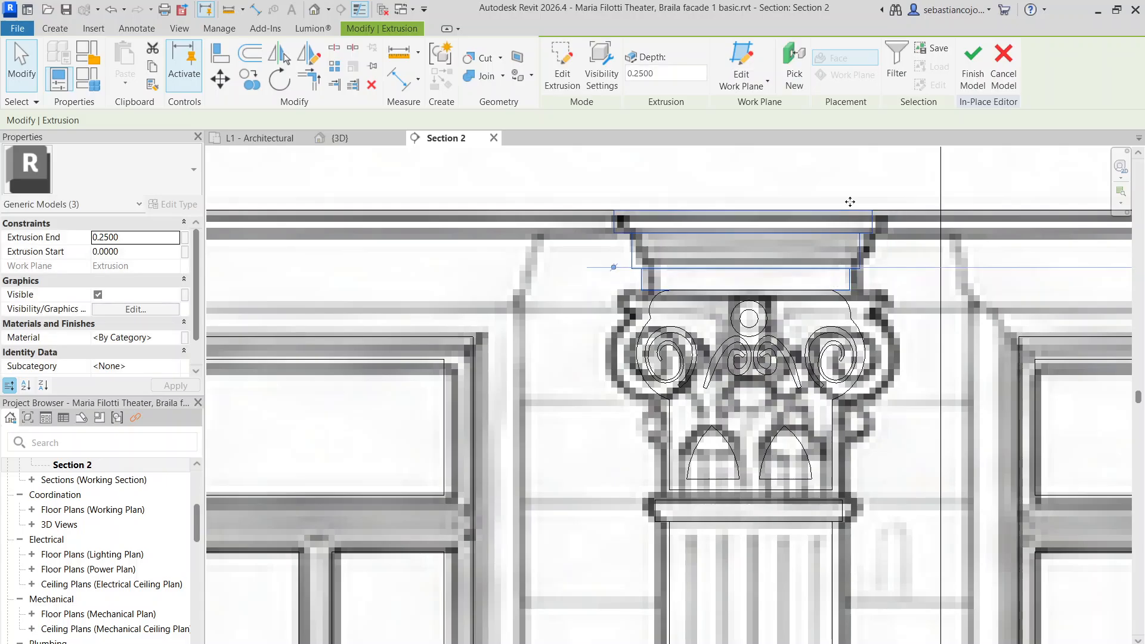
pyautogui.scroll(-5, 793, 286)
pyautogui.press('Escape')
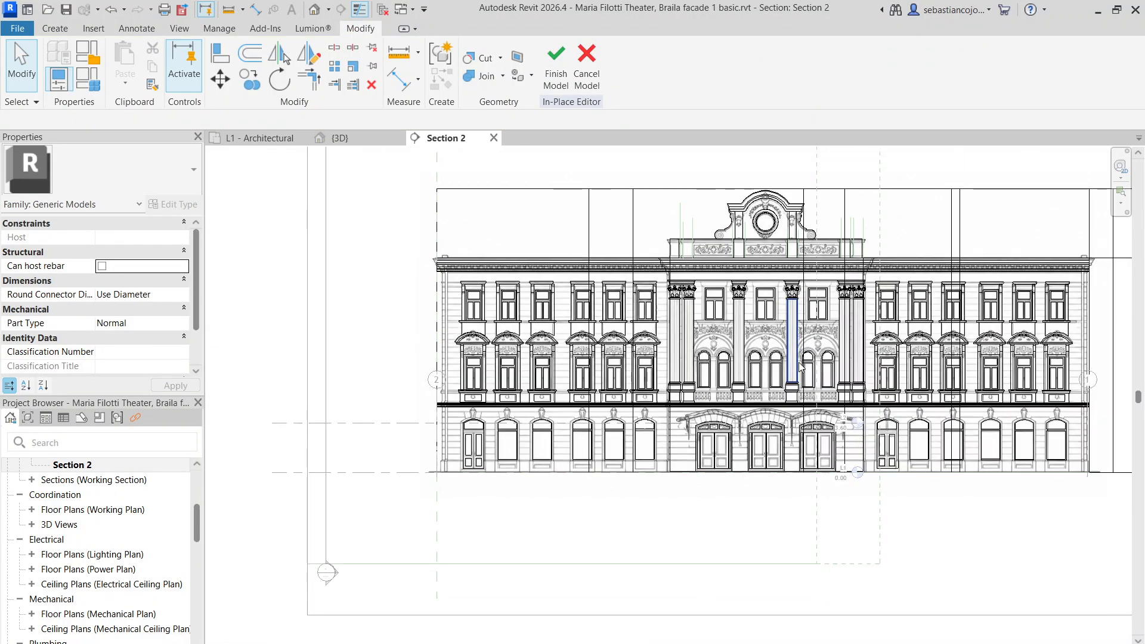
# Switch to the 3D view and orbit and pan to frame the facade model
pyautogui.click(363, 143)
pyautogui.scroll(-3, 638, 307)
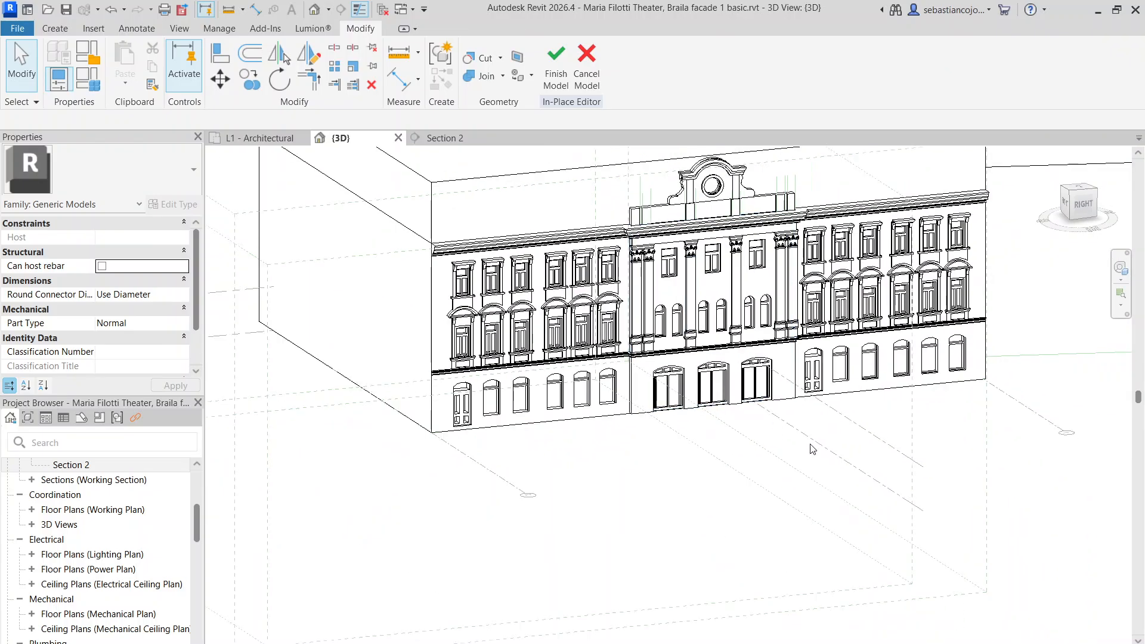
pyautogui.moveTo(842, 472); pyautogui.dragTo(801, 455, button='middle')
pyautogui.keyDown('shift'); pyautogui.moveTo(742, 503); pyautogui.dragTo(709, 400, button='middle'); pyautogui.keyUp('shift')
pyautogui.keyDown('shift'); pyautogui.moveTo(844, 496); pyautogui.dragTo(844, 500, button='middle'); pyautogui.keyUp('shift')
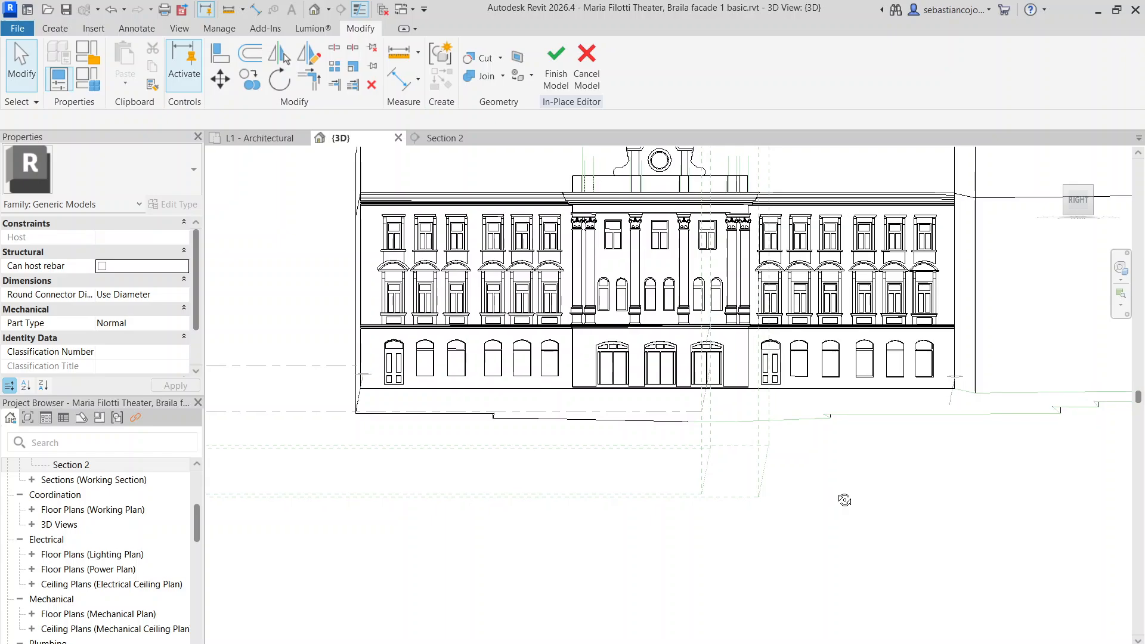
pyautogui.moveTo(893, 447); pyautogui.dragTo(838, 528, button='middle')
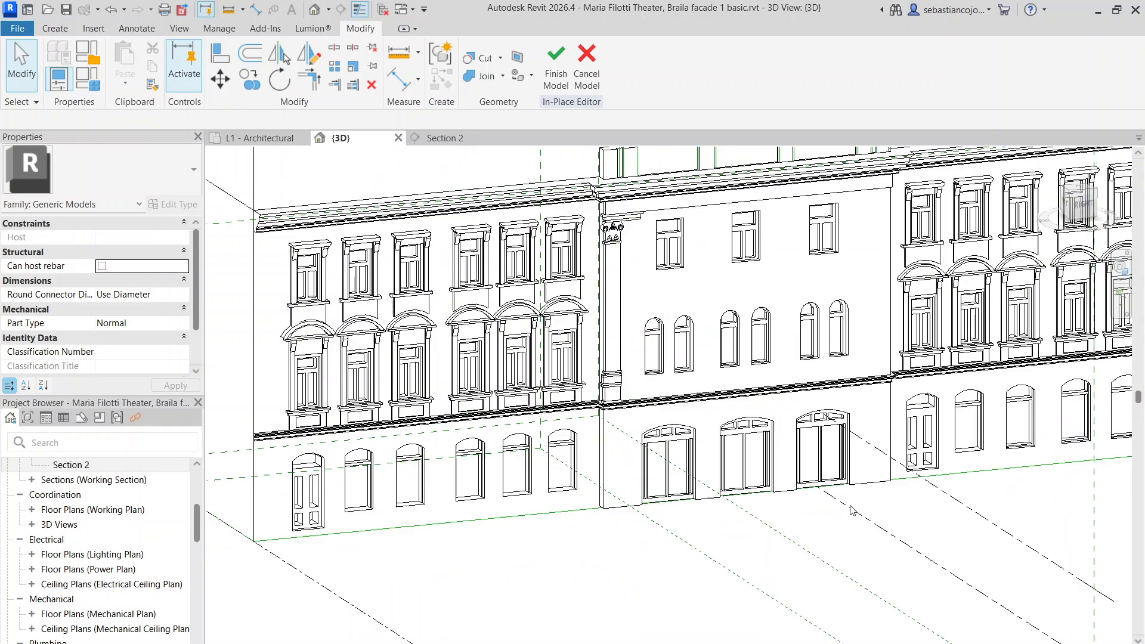
# Cancel the save attempted in edit mode, dismiss the not-saved message, and finish the in-place model
pyautogui.hotkey('ctrl', 's')
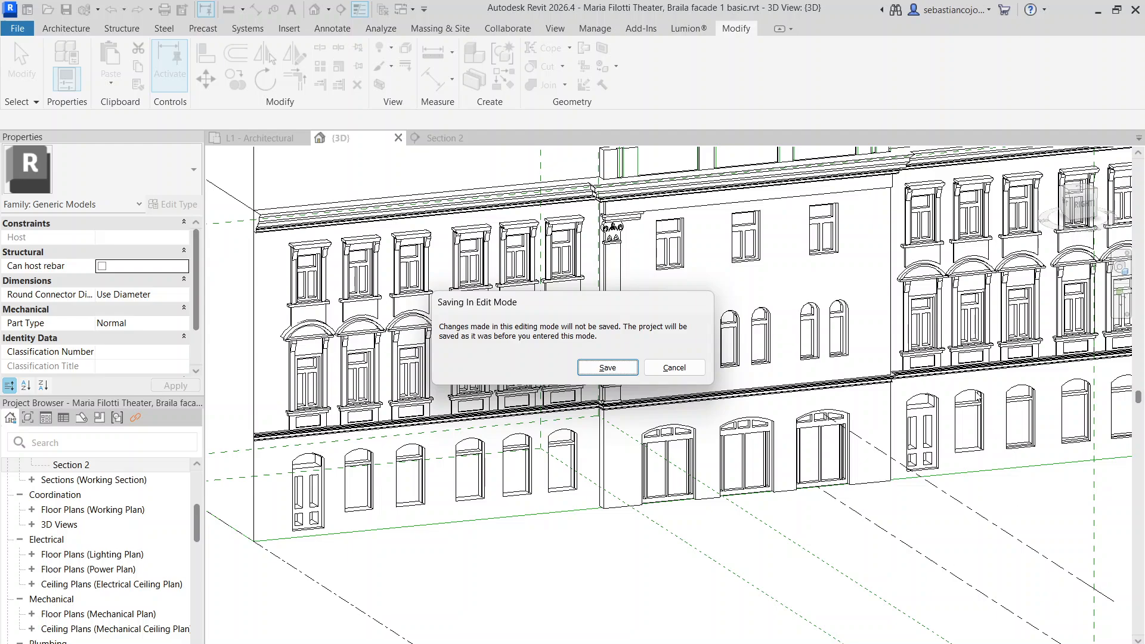
pyautogui.click(671, 366)
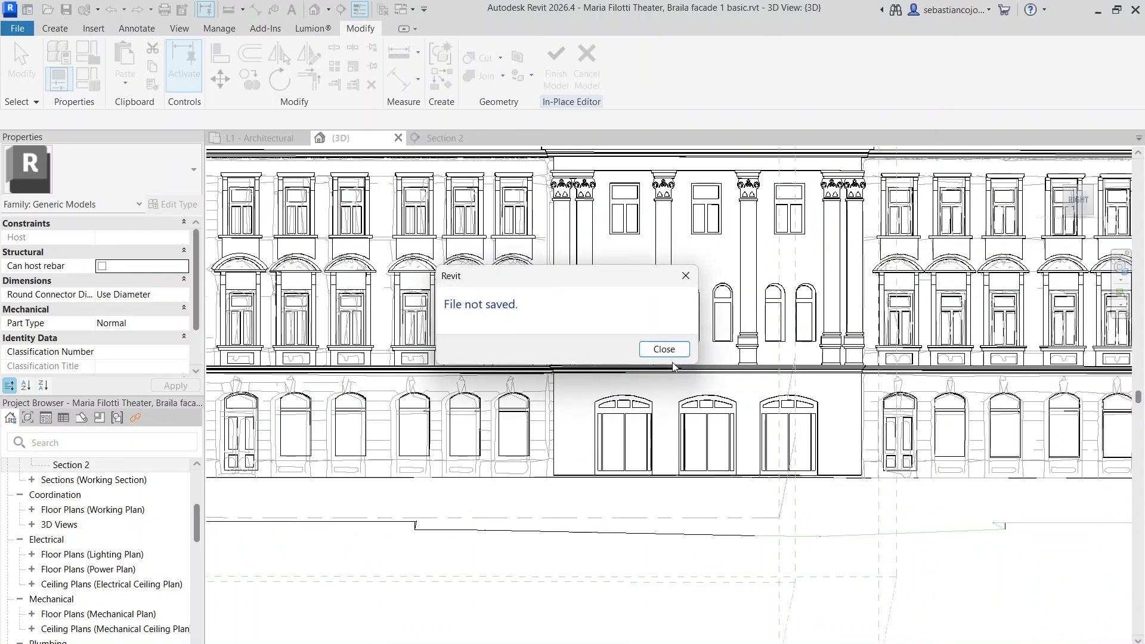
pyautogui.click(677, 355)
pyautogui.click(548, 71)
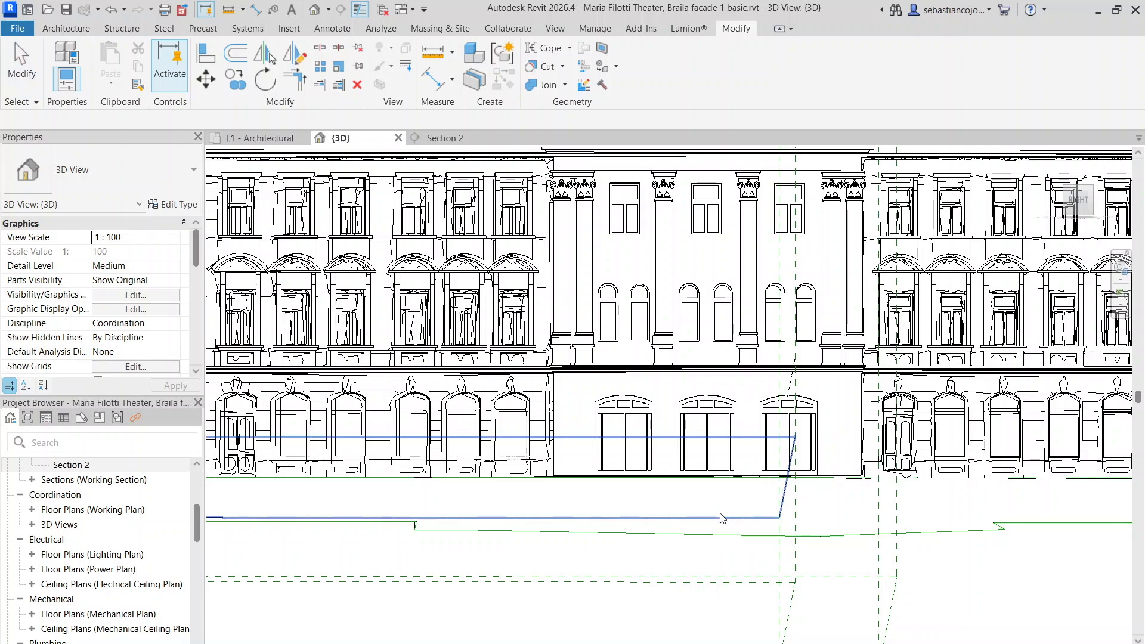
# Hide the imported Elevation theatre.dwg drawing's whole category in the 3D view
pyautogui.scroll(-5, 721, 518)
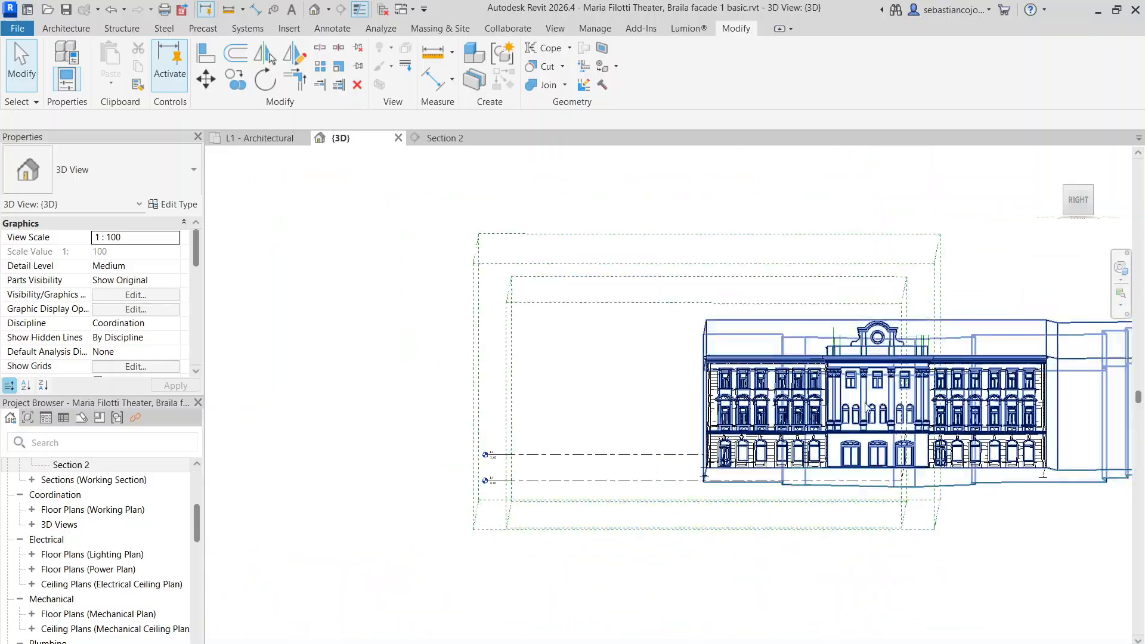
pyautogui.scroll(4, 897, 578)
pyautogui.keyDown('shift'); pyautogui.moveTo(419, 485); pyautogui.dragTo(531, 546, button='middle'); pyautogui.keyUp('shift')
pyautogui.scroll(3, 493, 455)
pyautogui.click(523, 465)
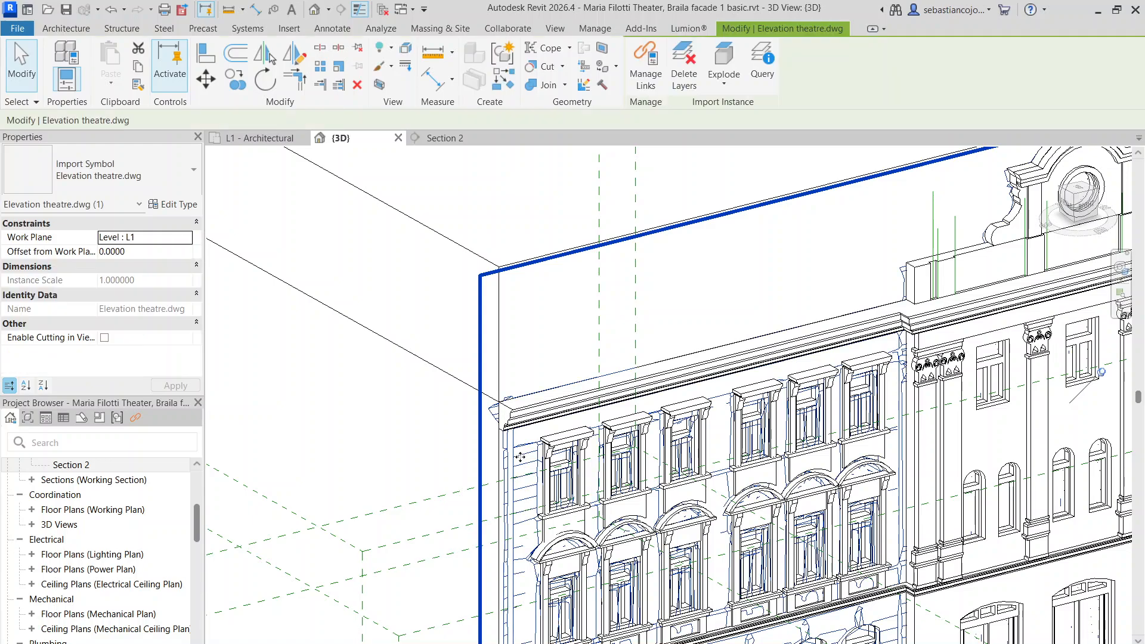
pyautogui.scroll(-3, 523, 465)
pyautogui.rightClick(520, 436)
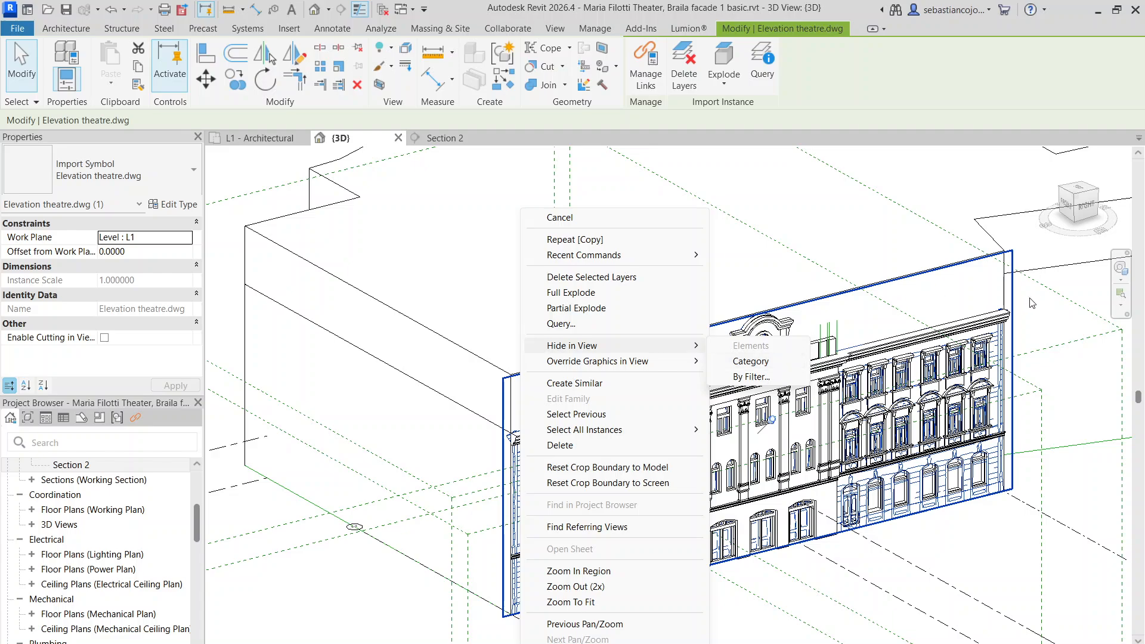
pyautogui.scroll(5, 1022, 364)
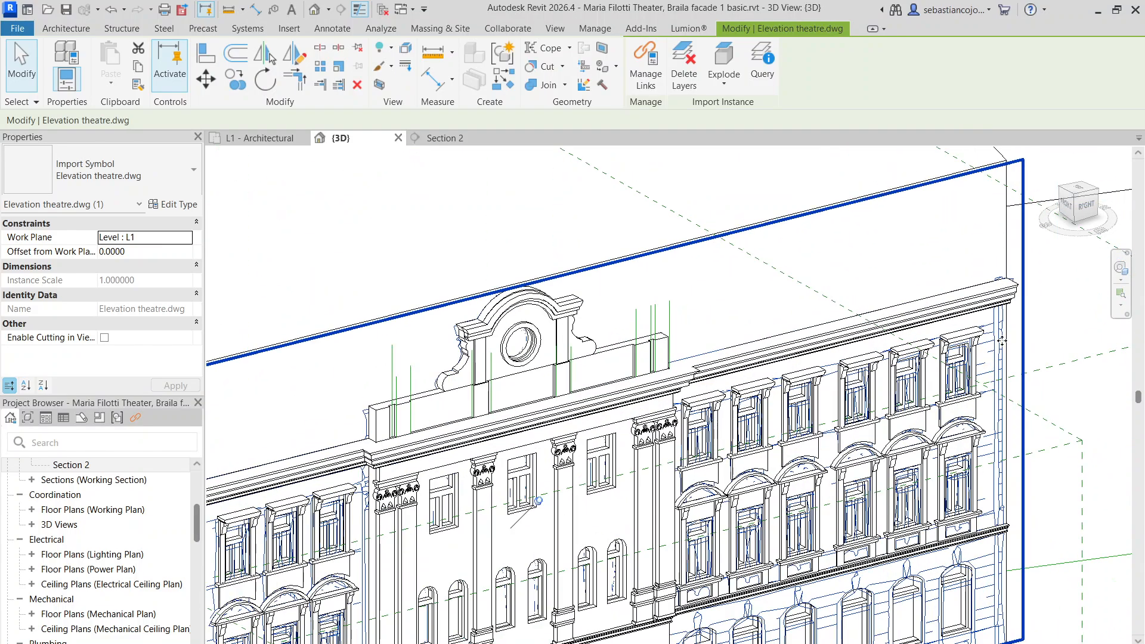
pyautogui.rightClick(1017, 362)
pyautogui.click(894, 361)
# Orbit to a nearly frontal view to review the central-bay pilasters and capitals
pyautogui.scroll(-5, 816, 547)
pyautogui.keyDown('shift'); pyautogui.moveTo(935, 558); pyautogui.dragTo(674, 571, button='middle'); pyautogui.keyUp('shift')
pyautogui.scroll(6, 642, 457)
pyautogui.scroll(-3, 642, 448)
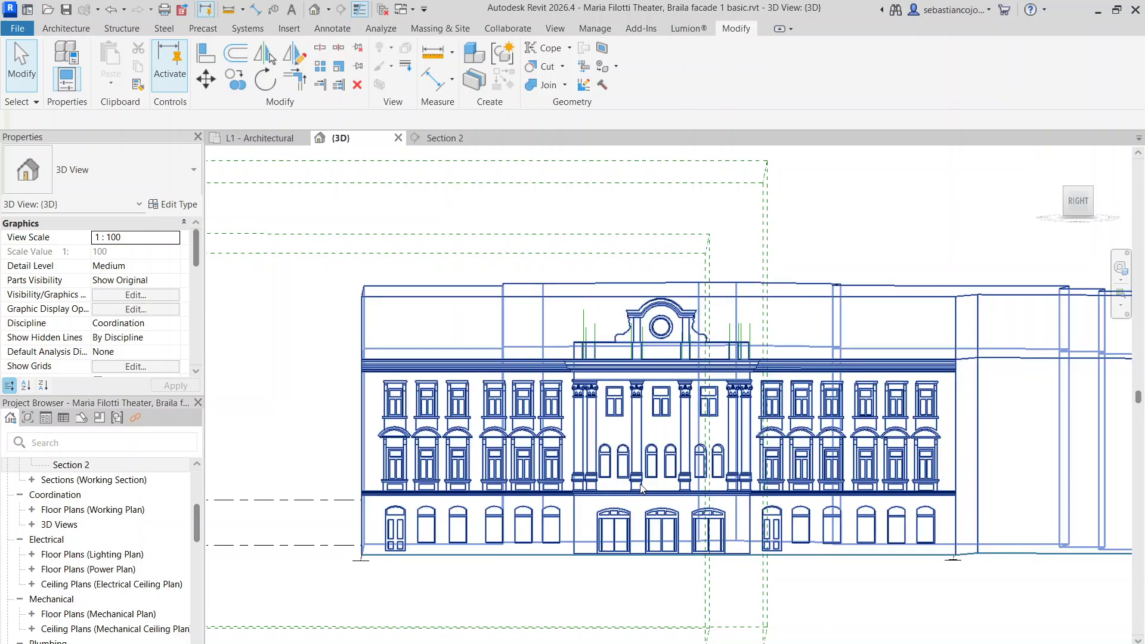
pyautogui.scroll(3, 679, 502)
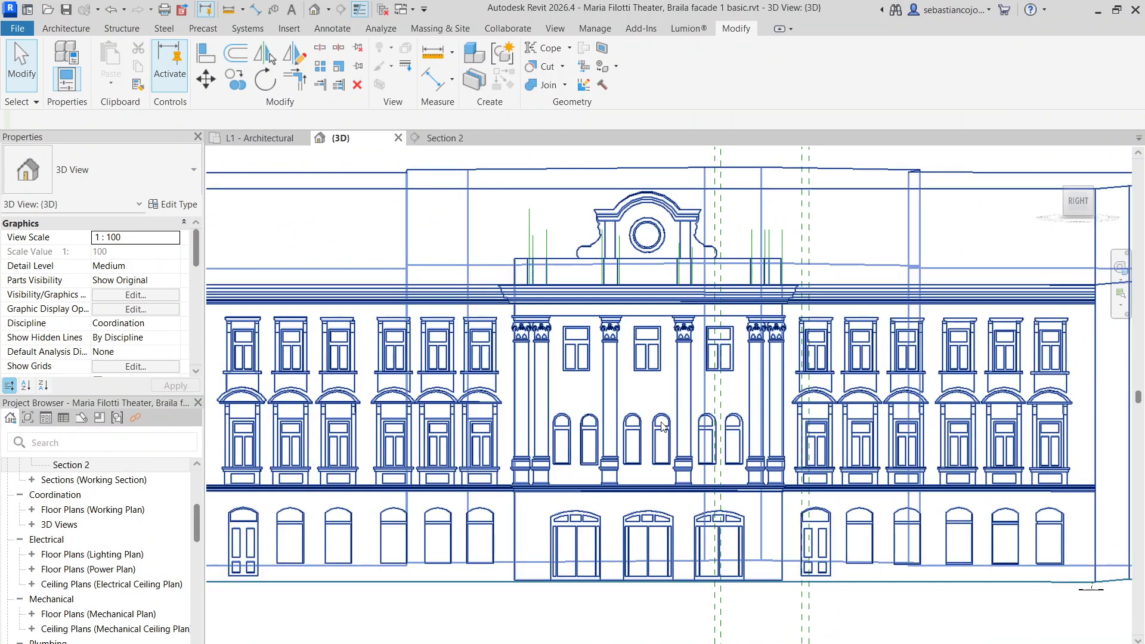
pyautogui.scroll(-3, 663, 427)
pyautogui.scroll(4, 663, 427)
pyautogui.scroll(-4, 663, 427)
pyautogui.keyDown('shift'); pyautogui.moveTo(663, 427); pyautogui.dragTo(556, 581, button='middle'); pyautogui.keyUp('shift')
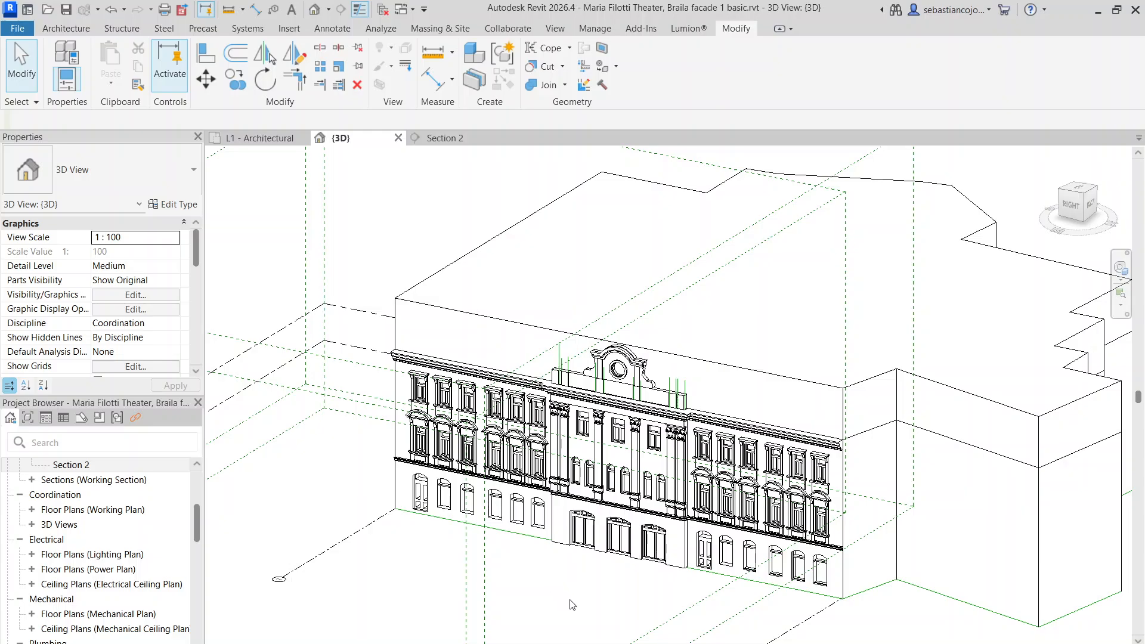
pyautogui.scroll(10, 611, 594)
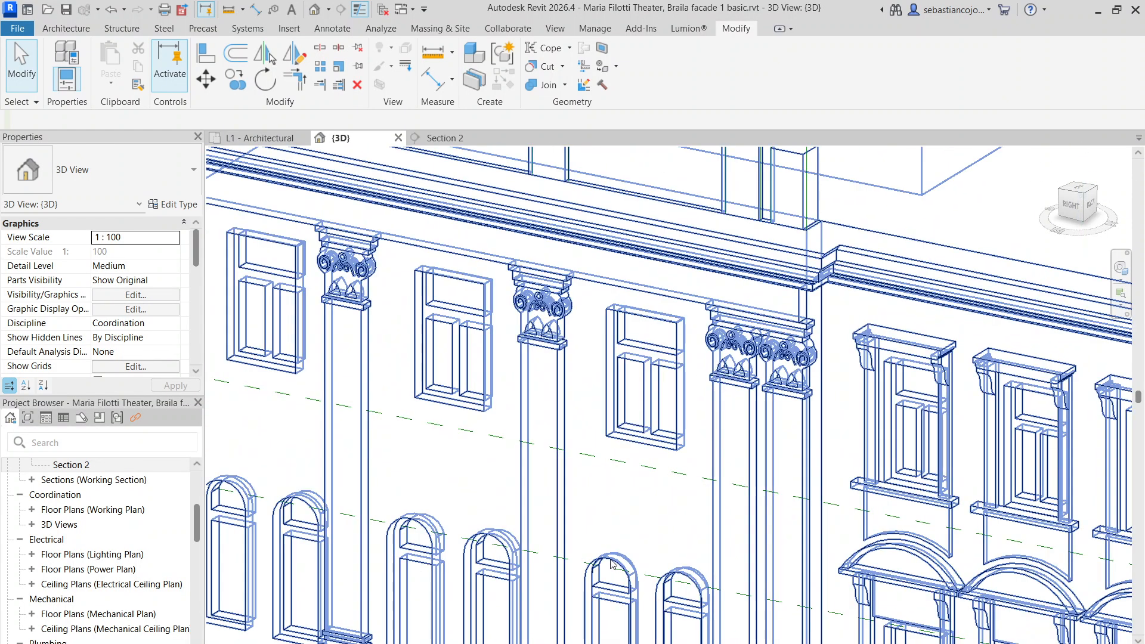
pyautogui.scroll(-10, 646, 494)
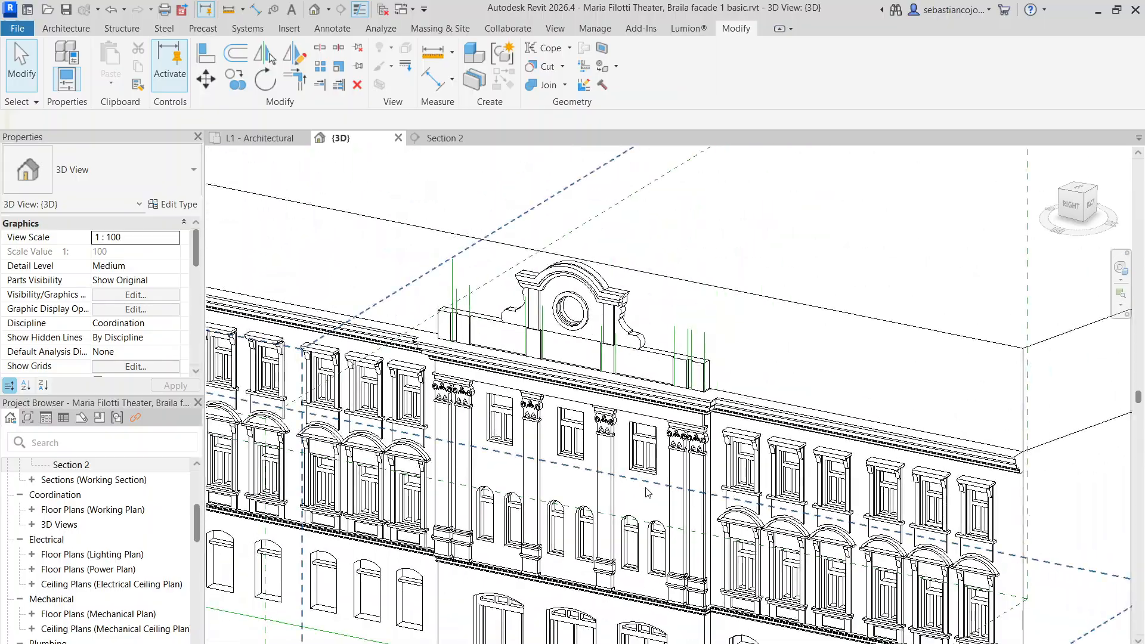
pyautogui.keyDown('shift'); pyautogui.moveTo(625, 591); pyautogui.dragTo(705, 458, button='middle'); pyautogui.keyUp('shift')
pyautogui.scroll(5, 710, 448)
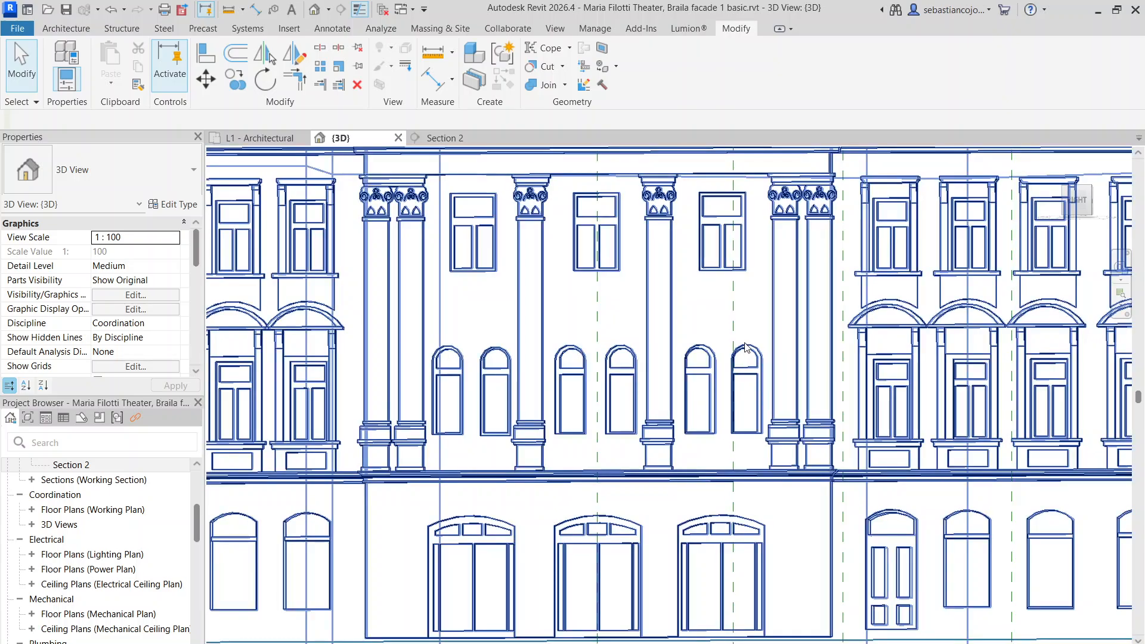
pyautogui.scroll(-6, 746, 347)
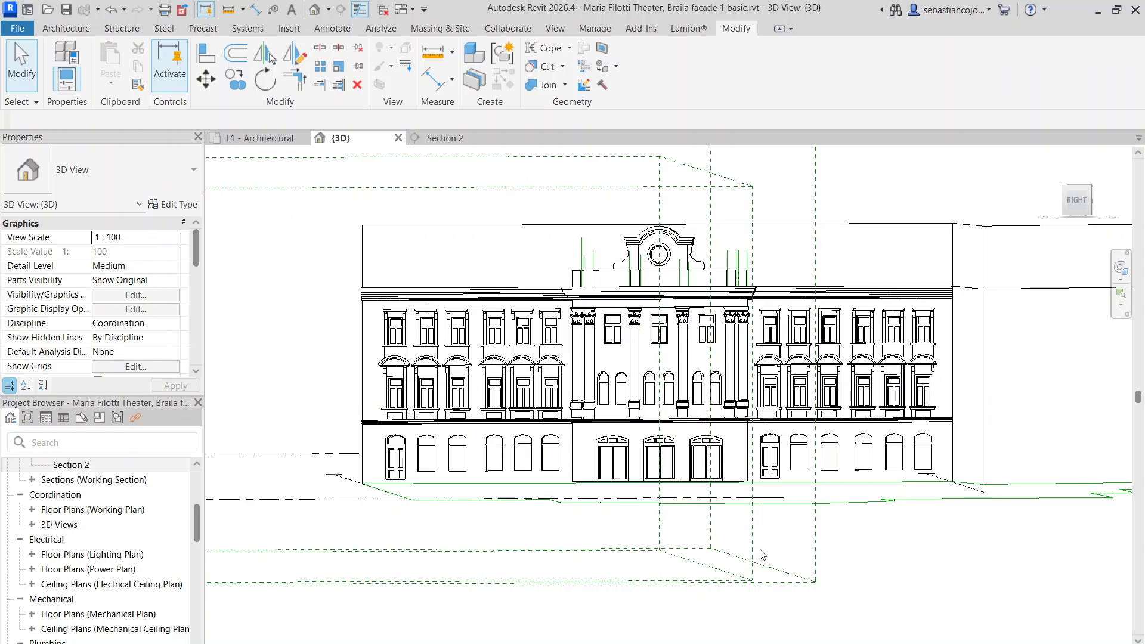
pyautogui.keyDown('shift'); pyautogui.moveTo(737, 526); pyautogui.dragTo(831, 436, button='middle'); pyautogui.keyUp('shift')
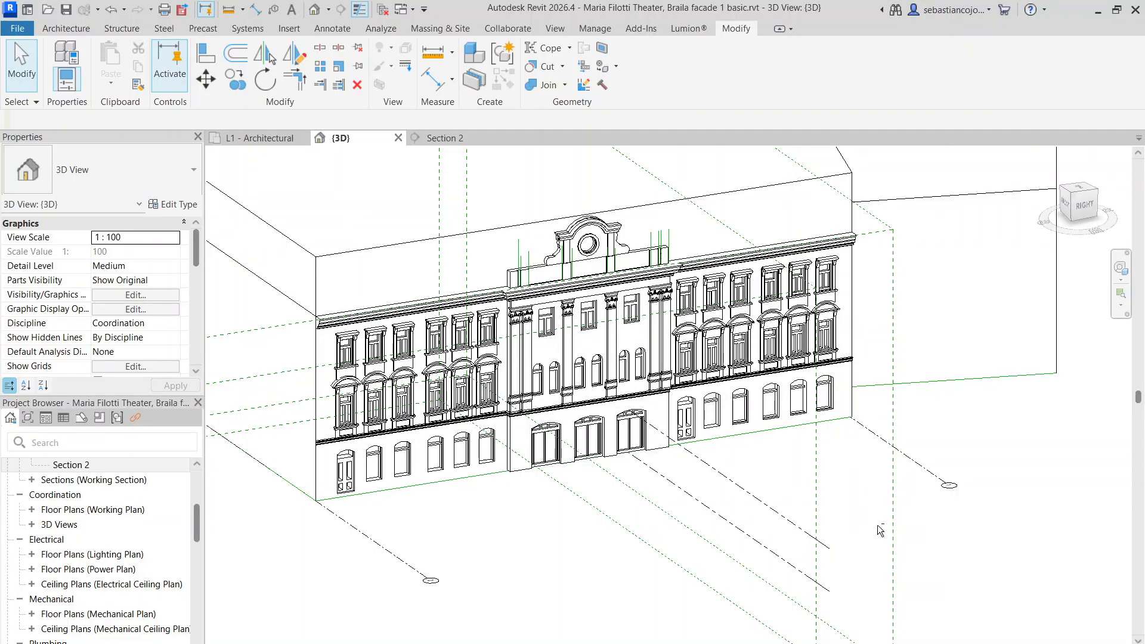
pyautogui.keyDown('shift'); pyautogui.moveTo(880, 531); pyautogui.dragTo(837, 533, button='middle'); pyautogui.keyUp('shift')
pyautogui.scroll(3, 674, 460)
pyautogui.scroll(-3, 795, 481)
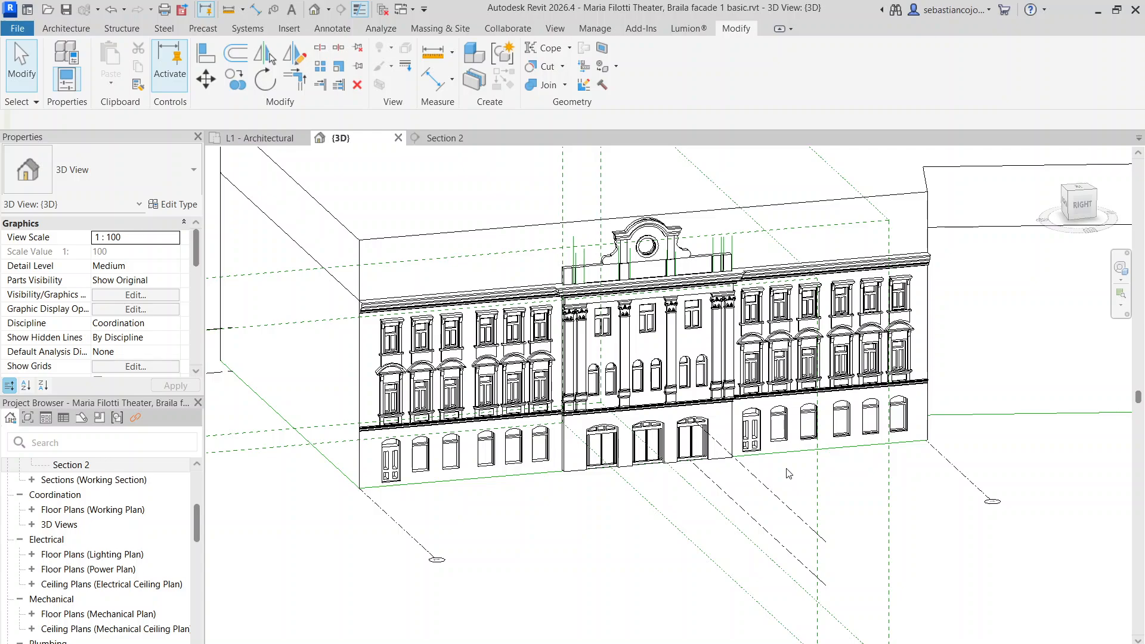
pyautogui.scroll(2, 604, 381)
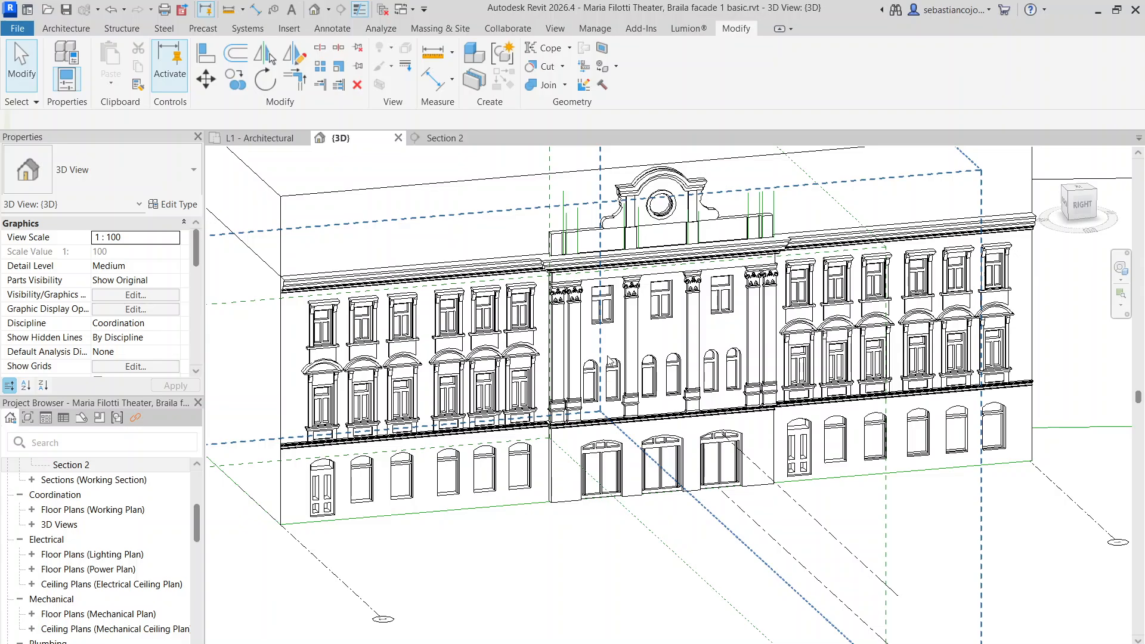
pyautogui.scroll(4, 624, 337)
pyautogui.scroll(-3, 597, 340)
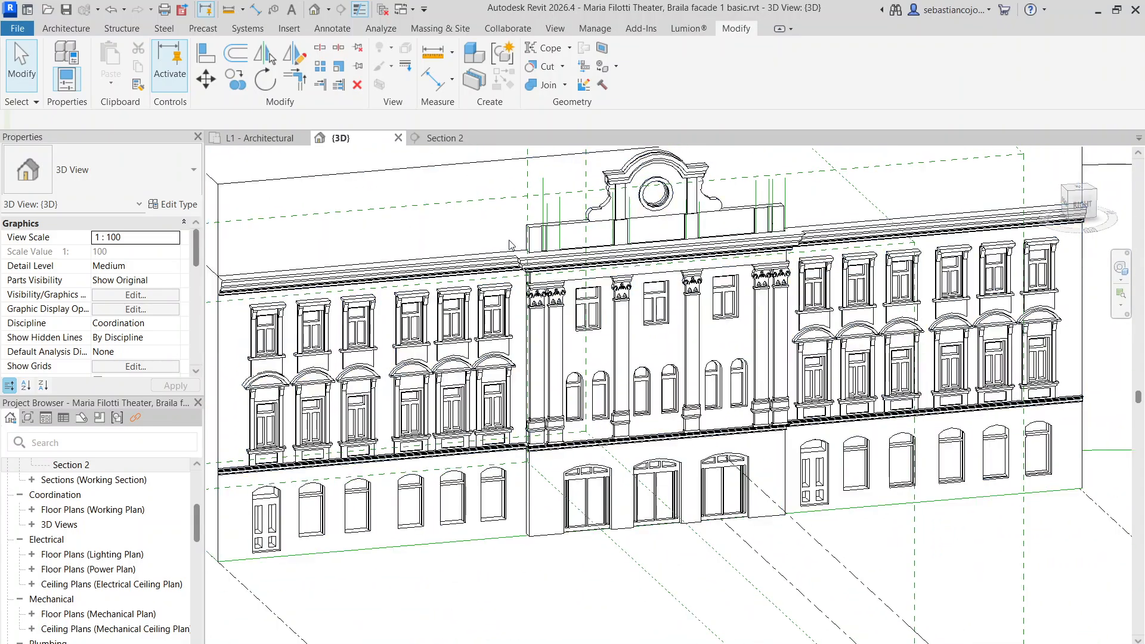
pyautogui.scroll(-4, 555, 305)
pyautogui.scroll(5, 618, 377)
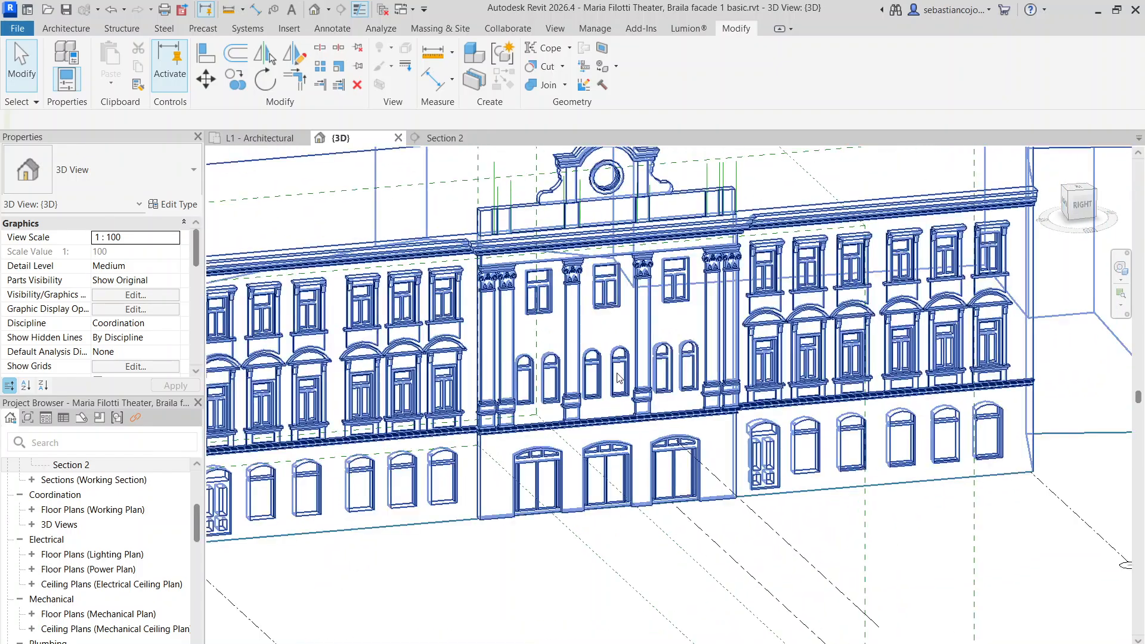
pyautogui.moveTo(668, 409); pyautogui.dragTo(698, 457, button='middle')
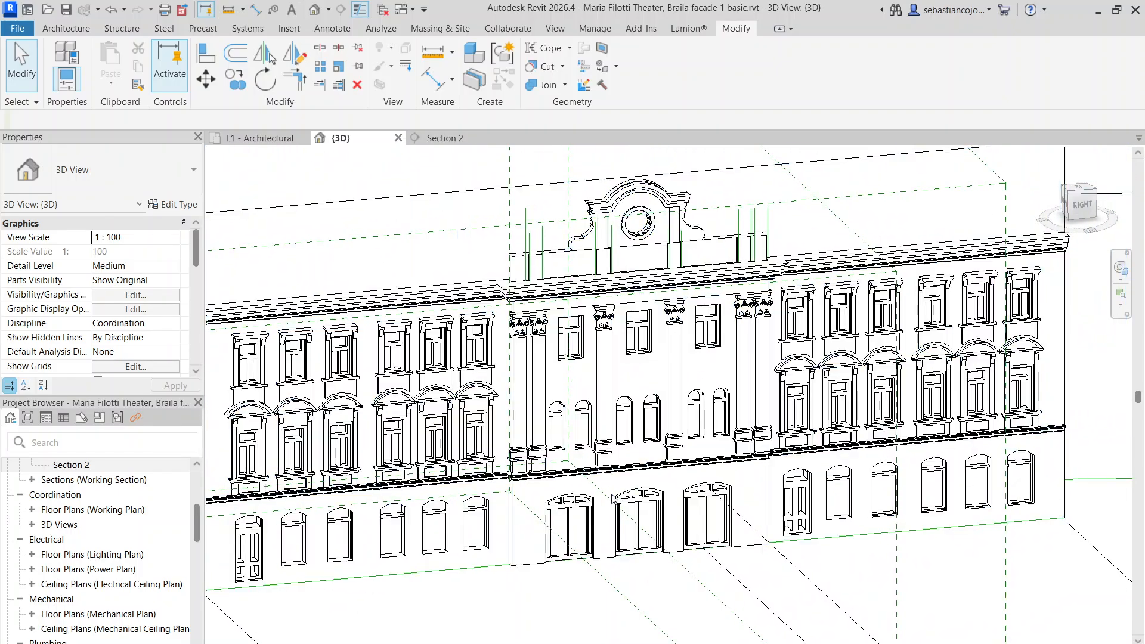
pyautogui.scroll(-2, 613, 478)
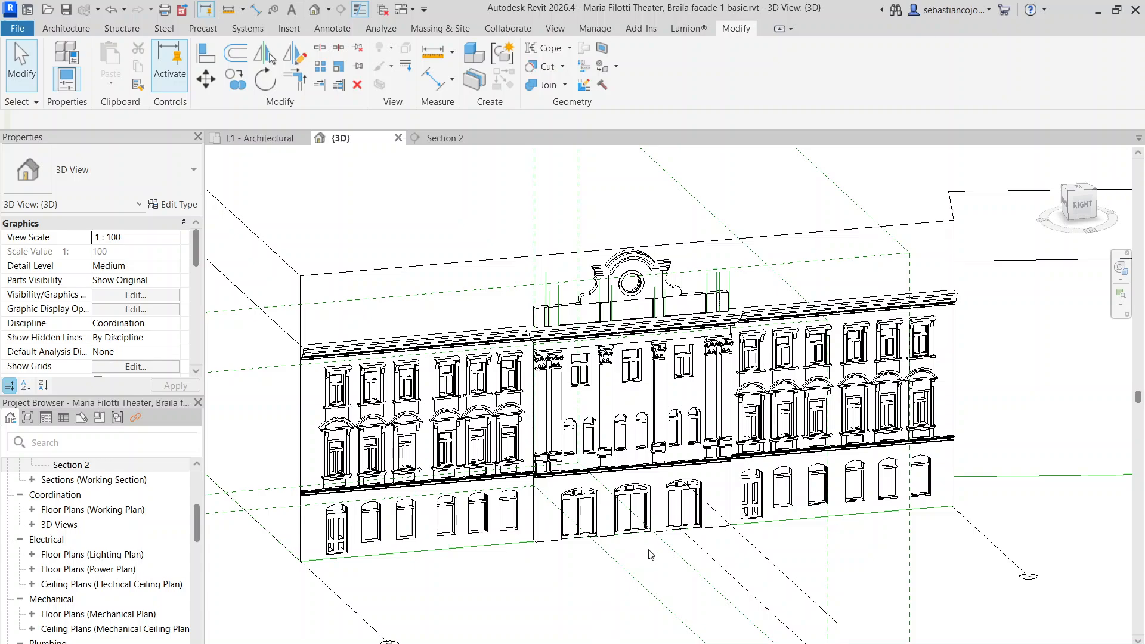
pyautogui.scroll(2, 668, 488)
pyautogui.scroll(-2, 729, 482)
pyautogui.moveTo(763, 570); pyautogui.dragTo(765, 592, button='middle')
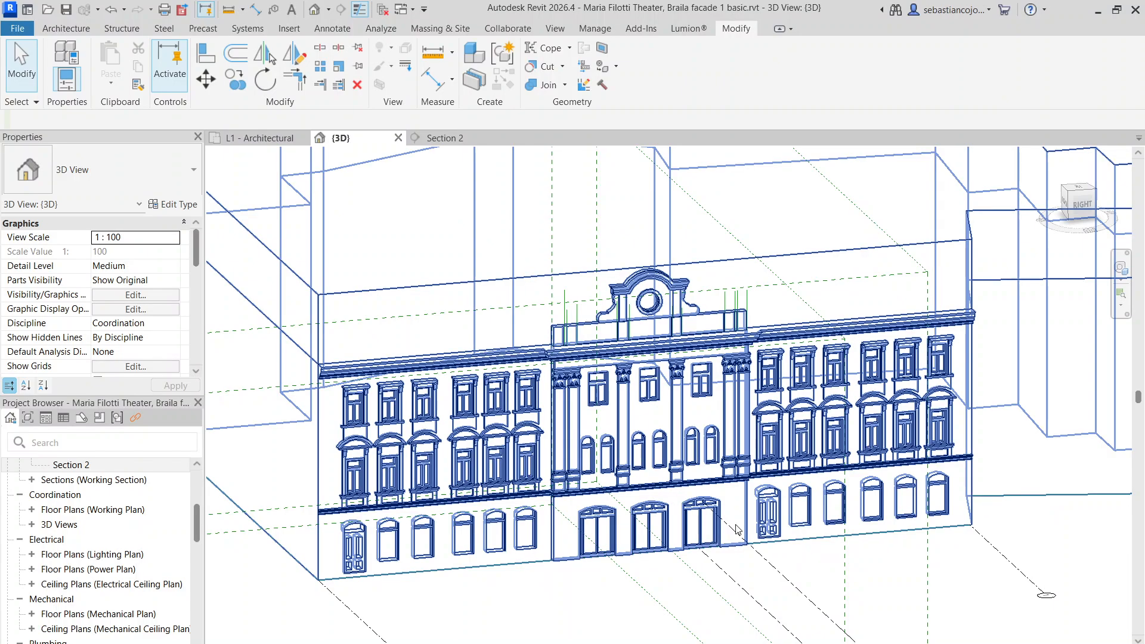
pyautogui.scroll(2, 770, 564)
pyautogui.scroll(-2, 728, 576)
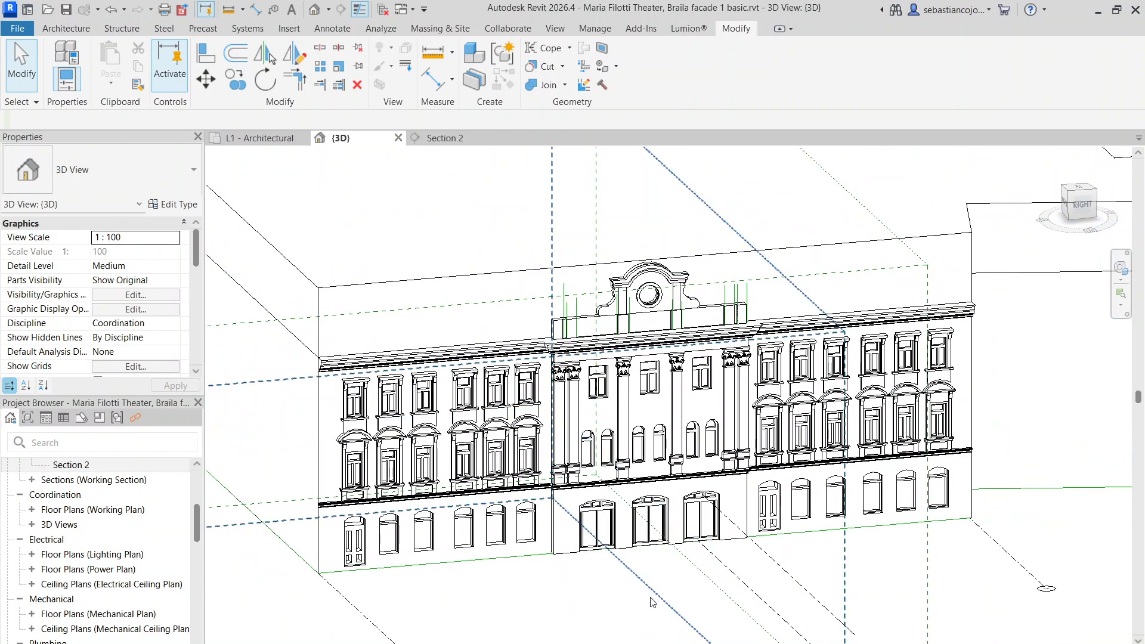
pyautogui.moveTo(615, 643)
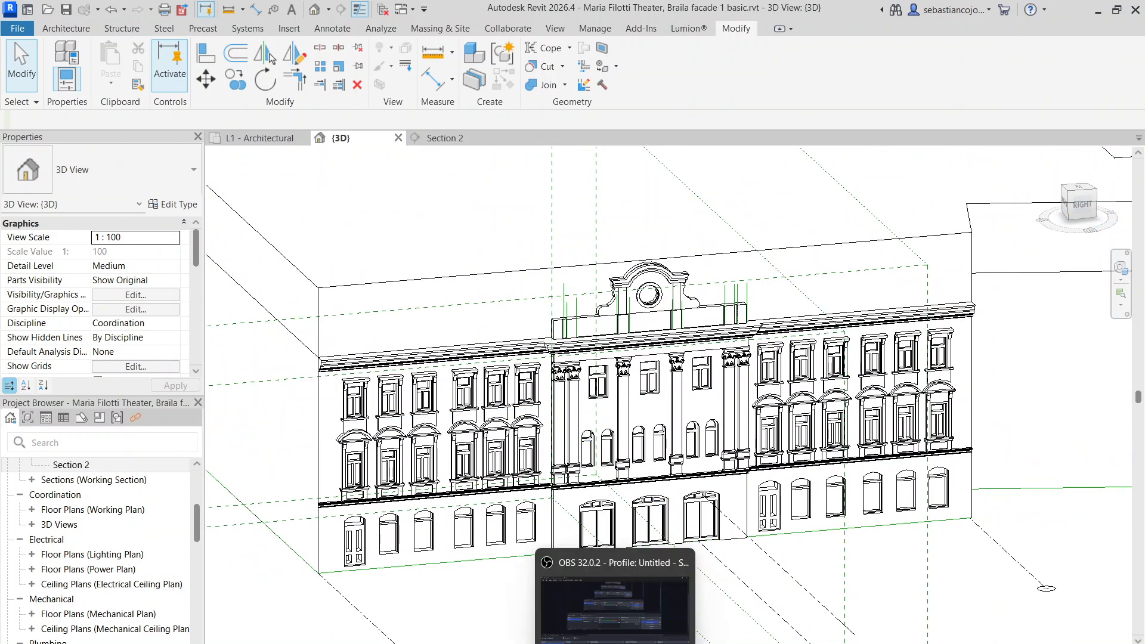